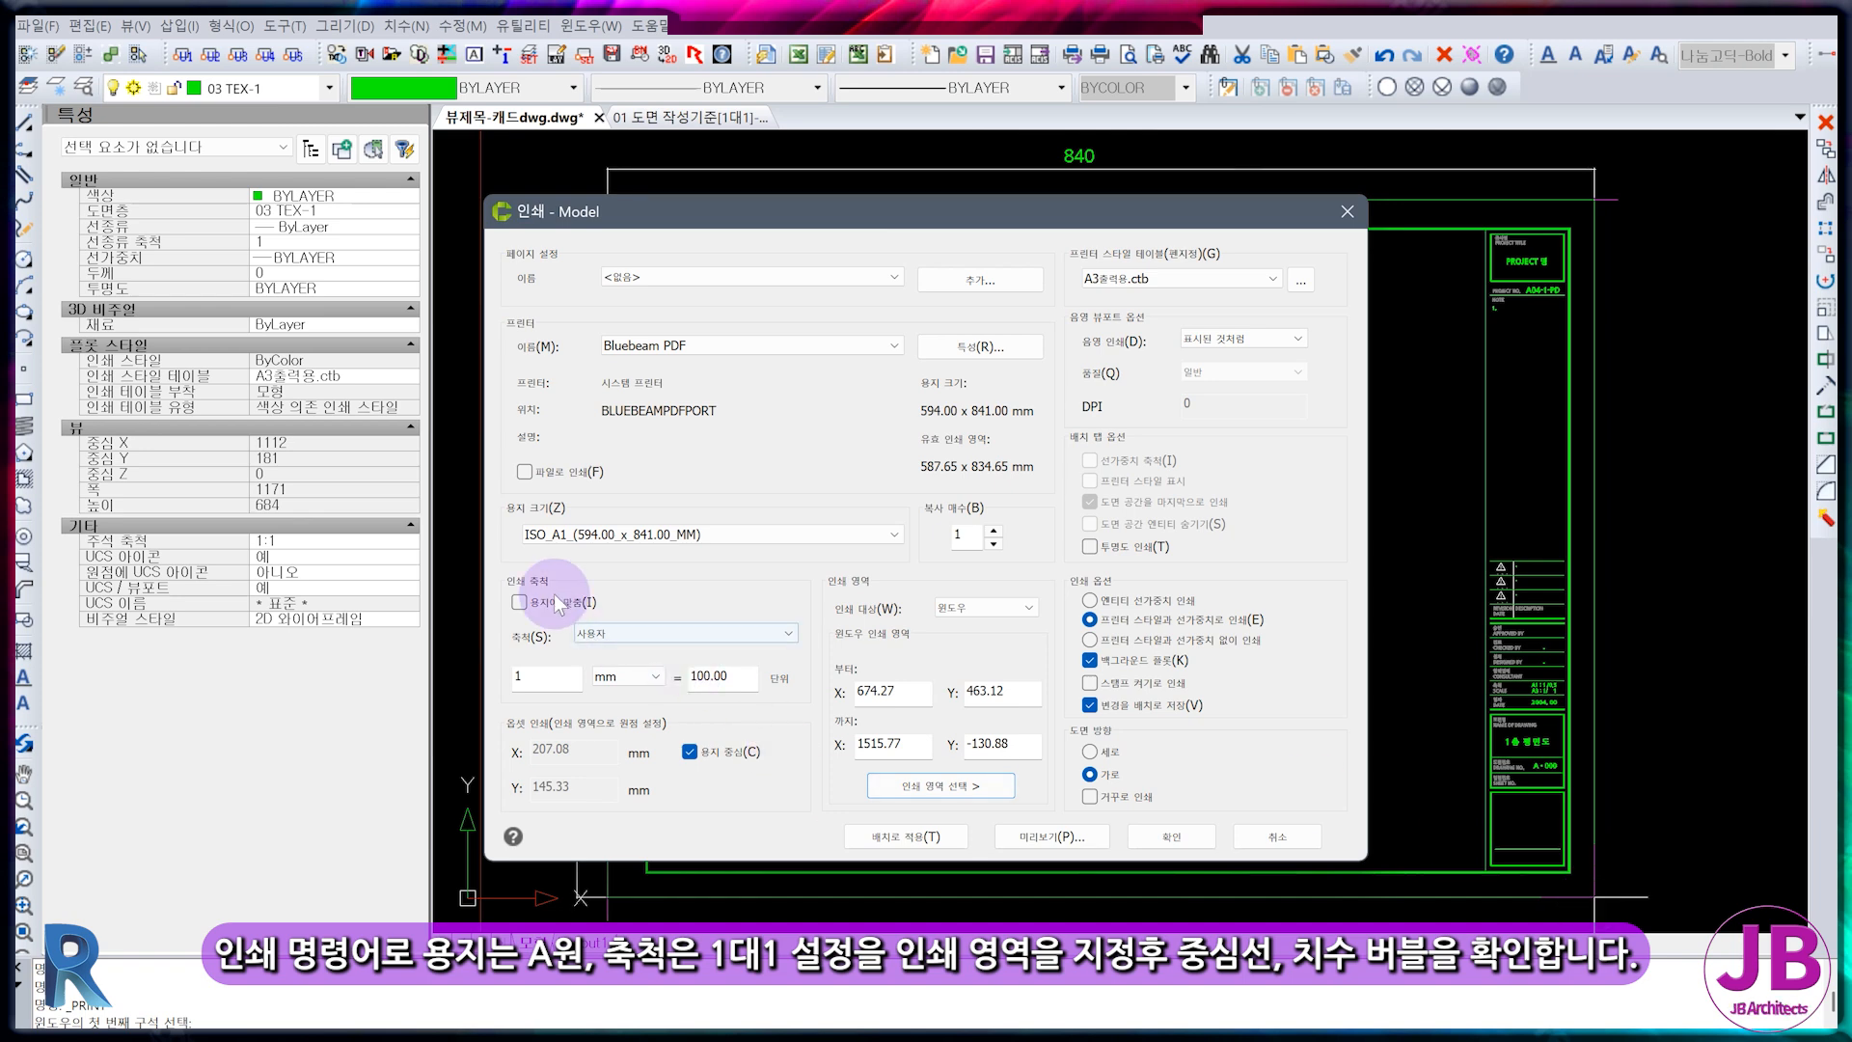
Turn off fit-to-paper, set the custom print scale to 1 mm = 1 unit, and preview the print
left_click(554, 602)
left_click(554, 603)
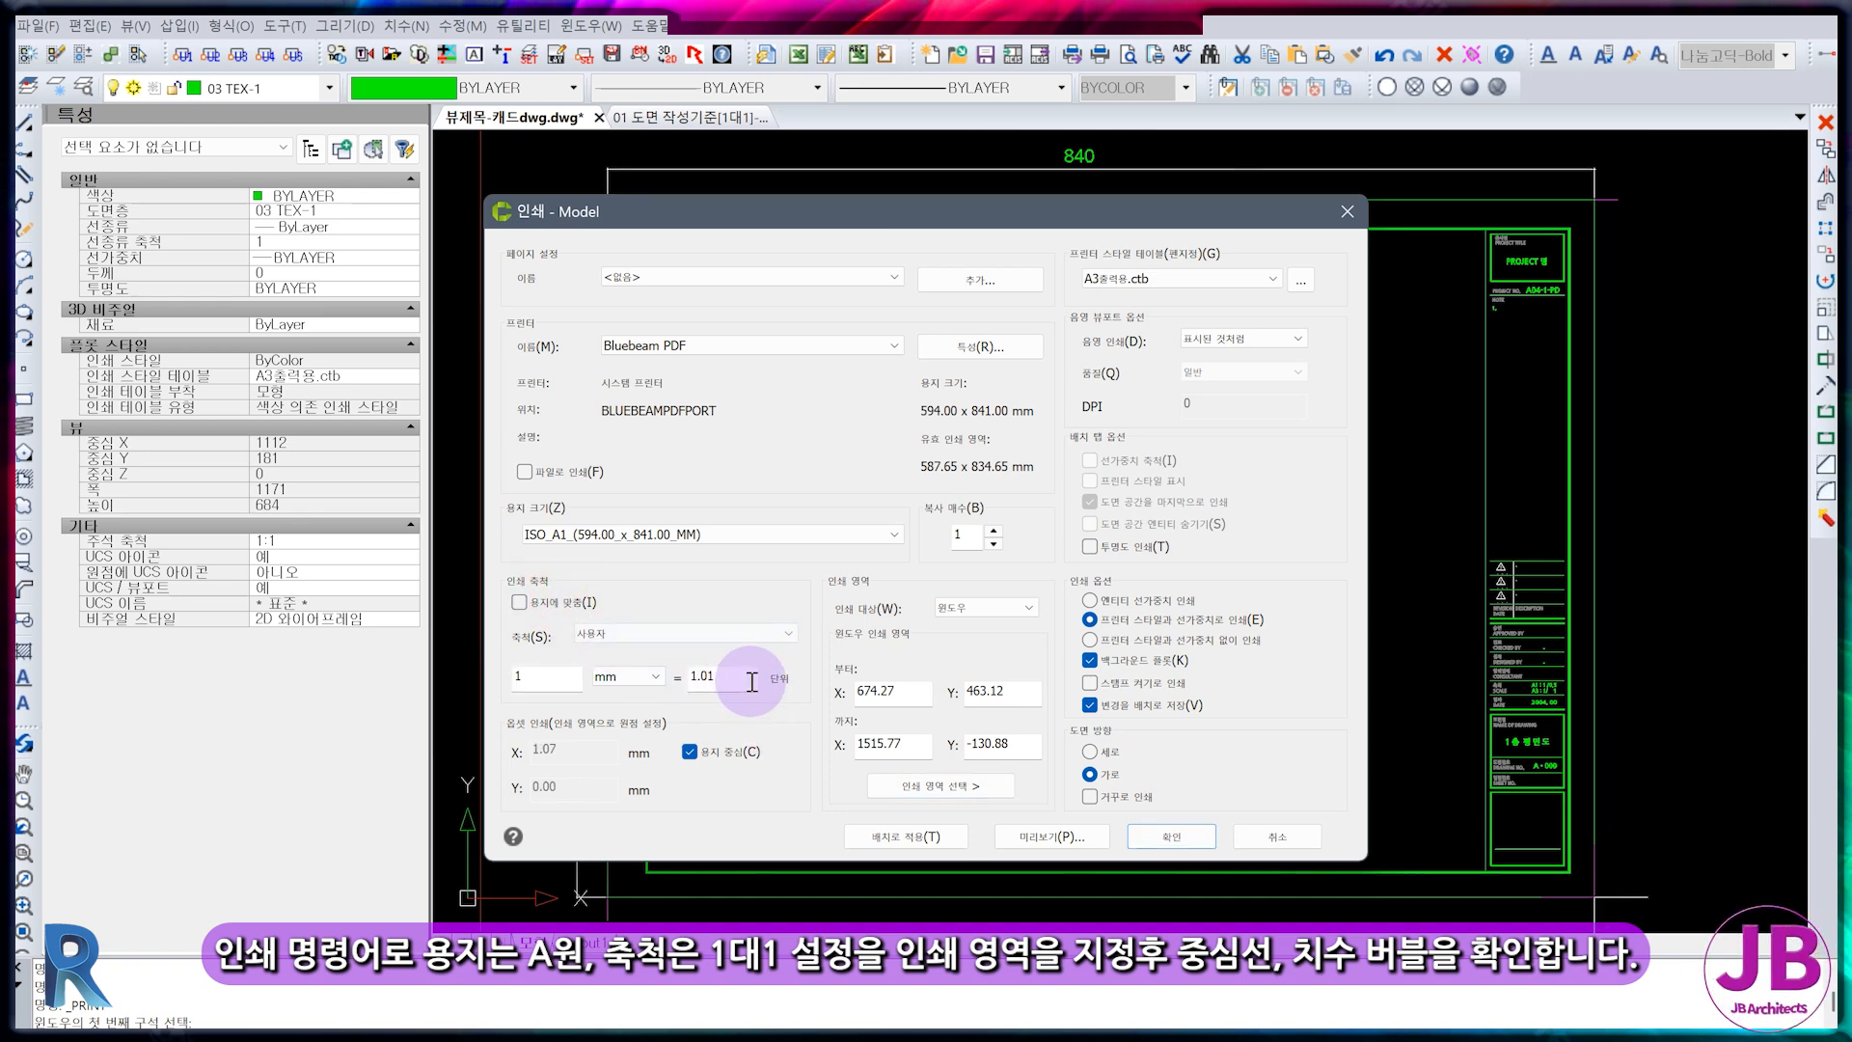
left_click_drag(744, 671, 576, 654)
type("00")
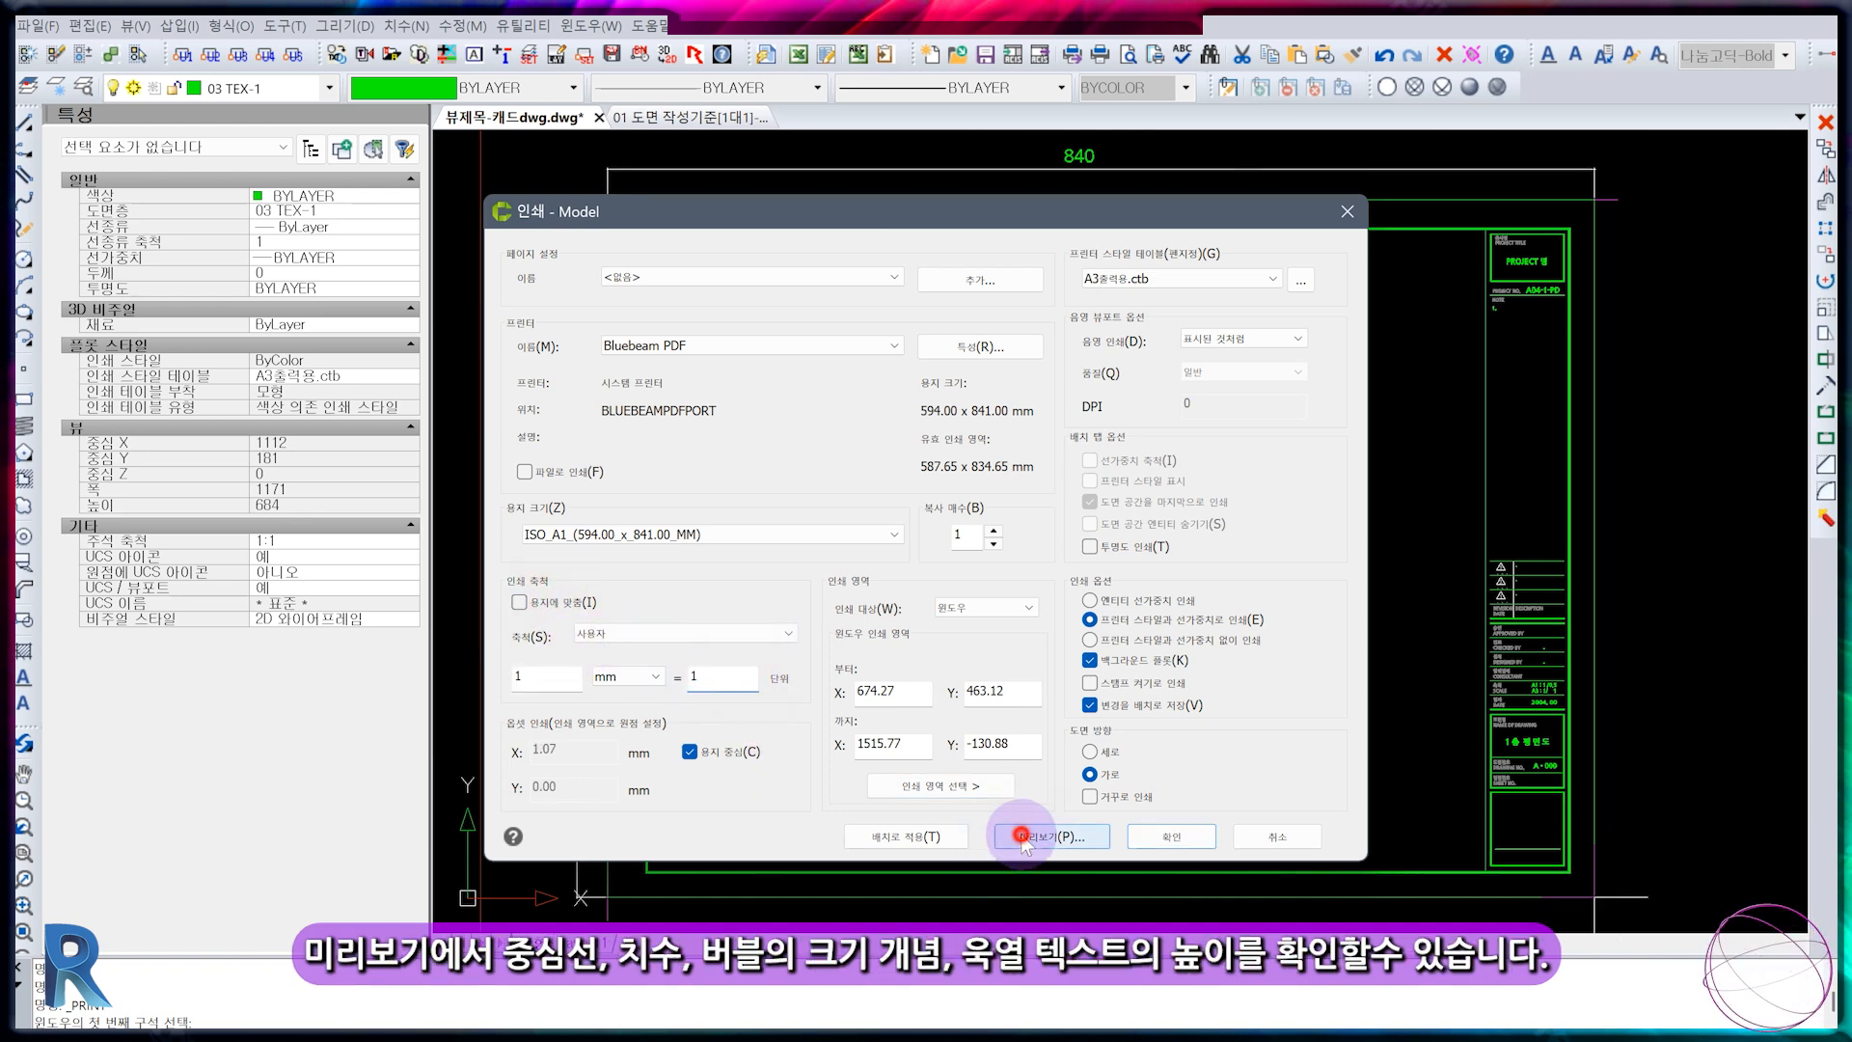
left_click(1023, 836)
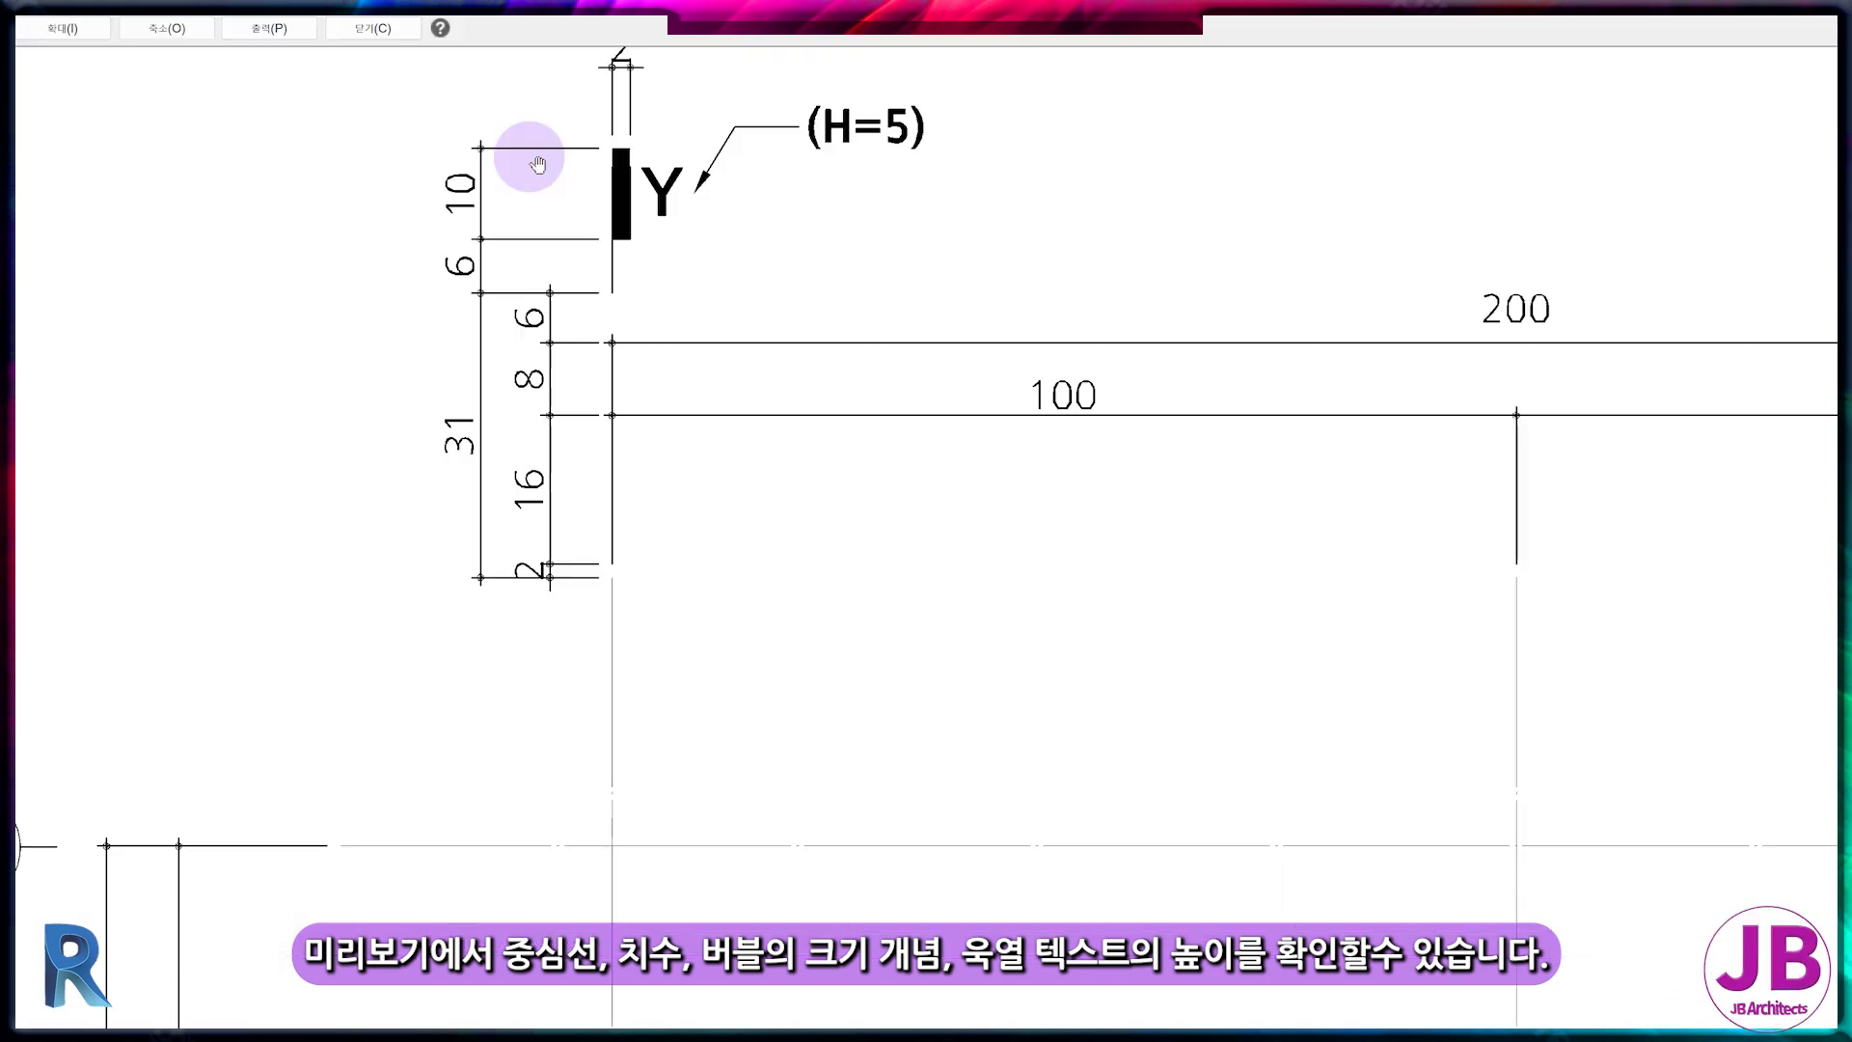
Examine the grid heads, dimensions, text heights and view titles in the print preview and close it
left_click(538, 164)
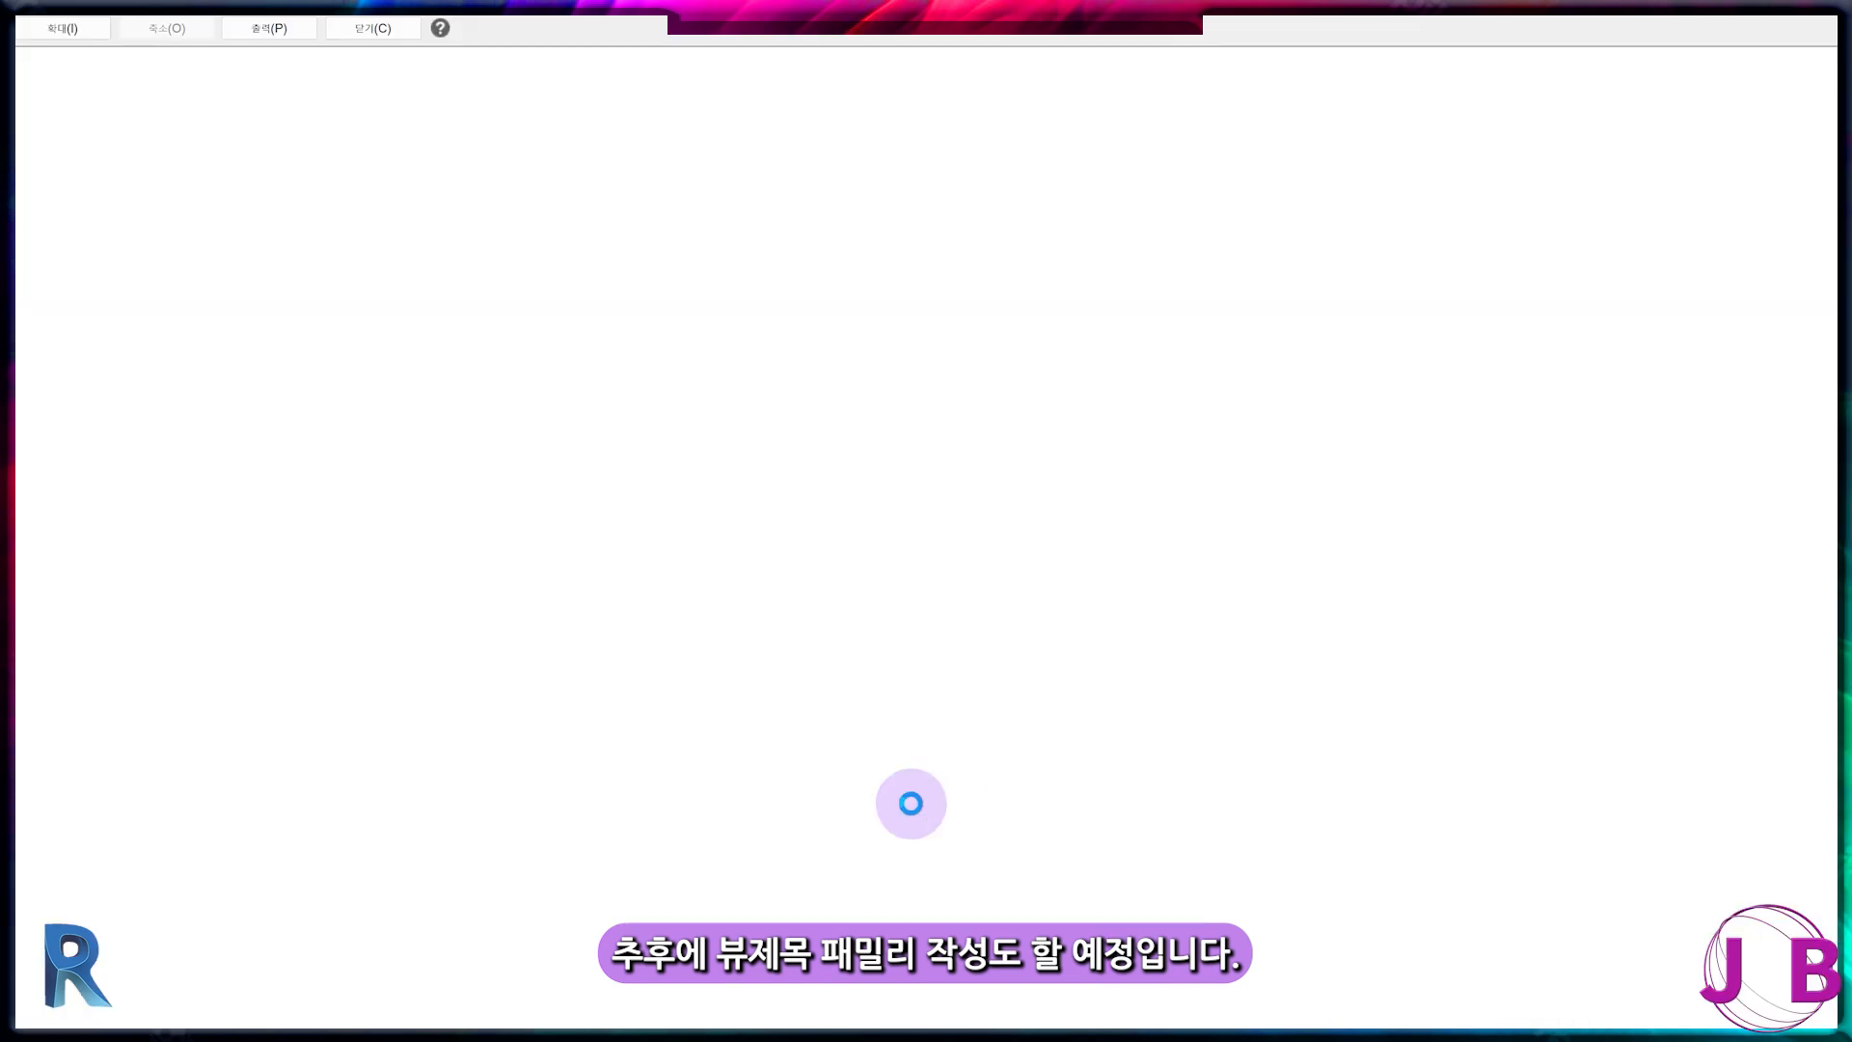
scroll(860, 763, "down", 8)
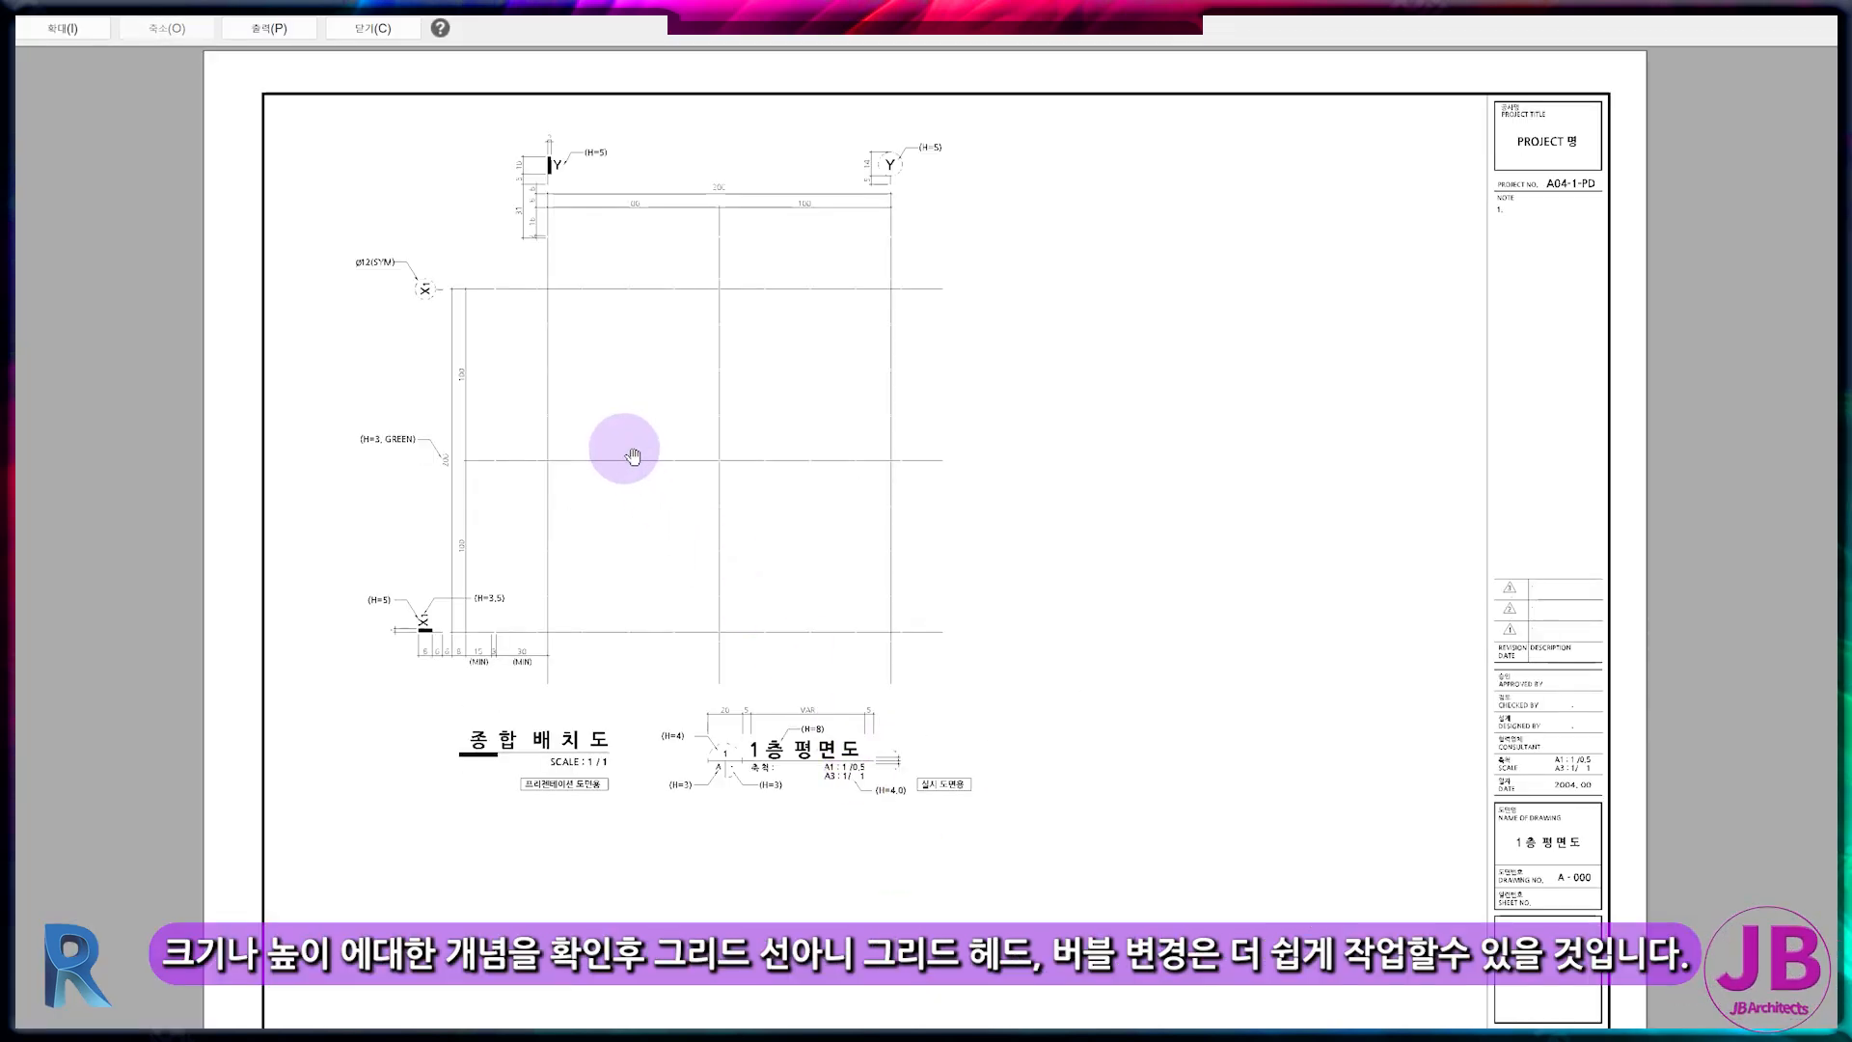
key("Escape")
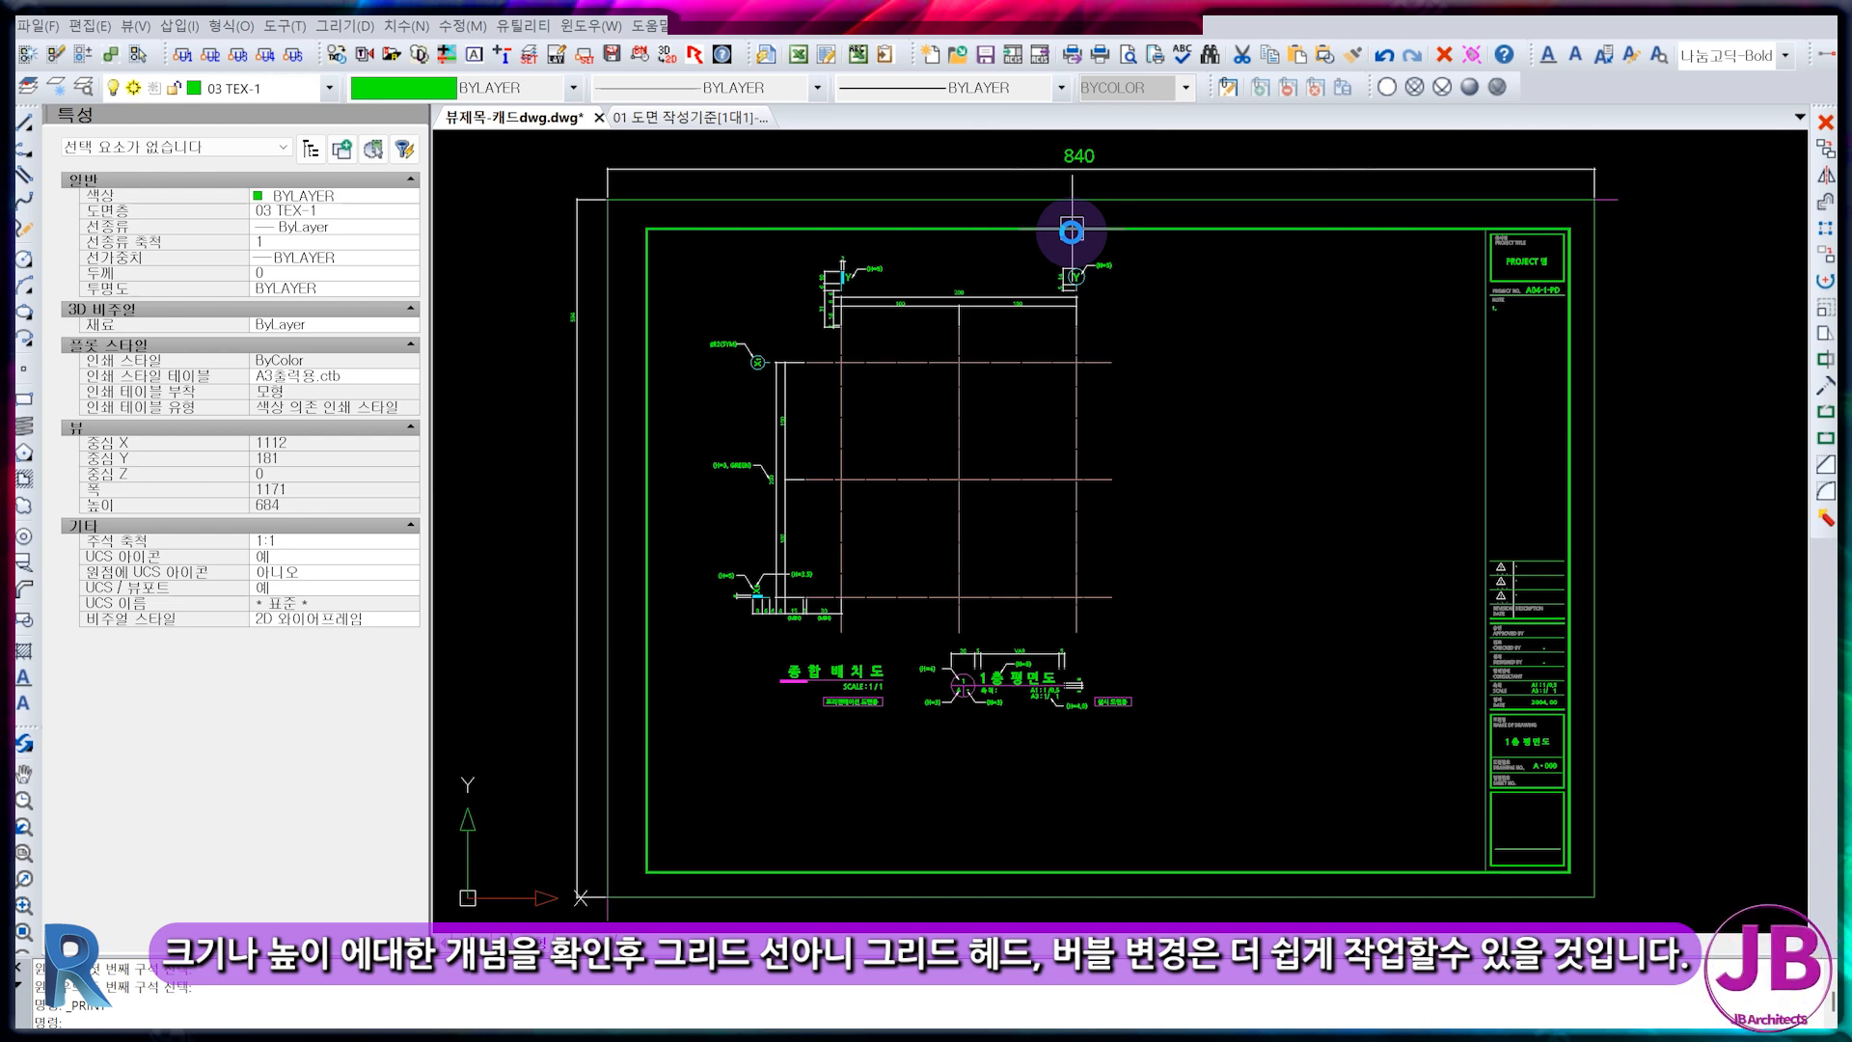
Examine the grid layout and the 1층 평면도 view title in the CAD drawing
scroll(1071, 232, "up", 8)
scroll(1206, 620, "down", 6)
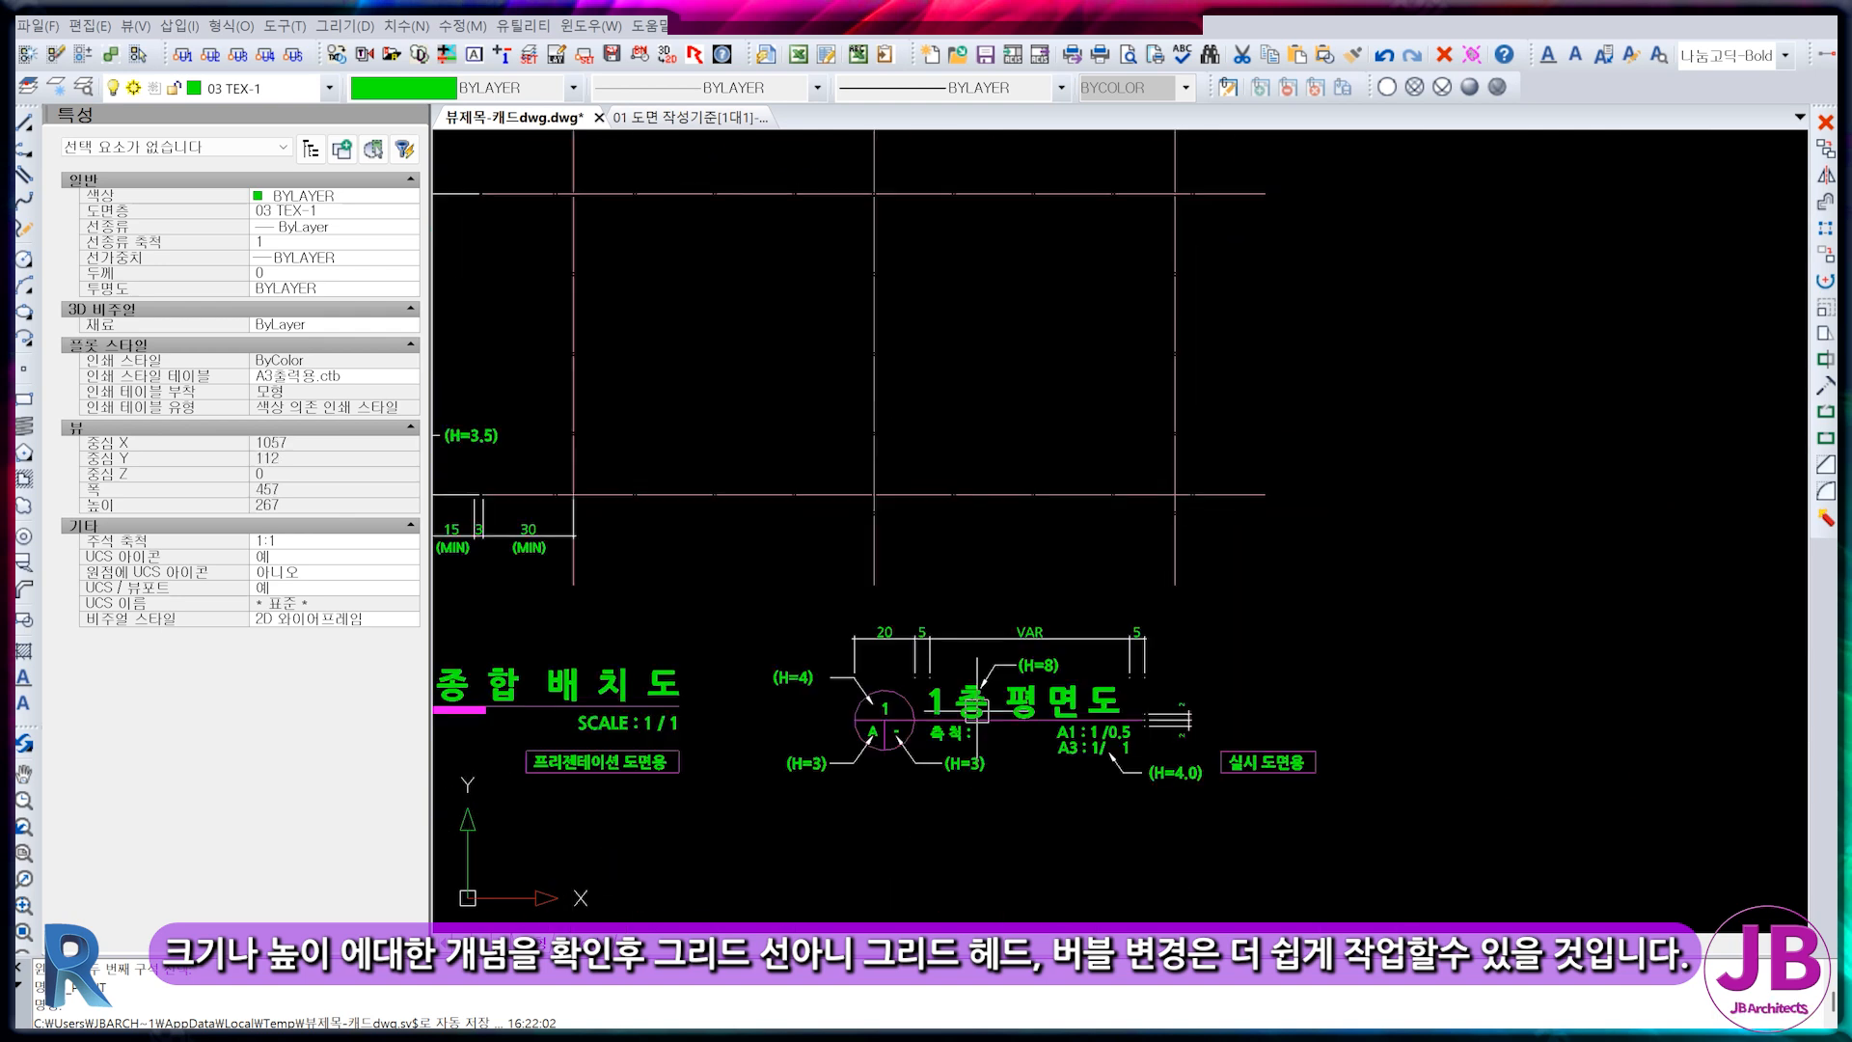
scroll(976, 711, "down", 6)
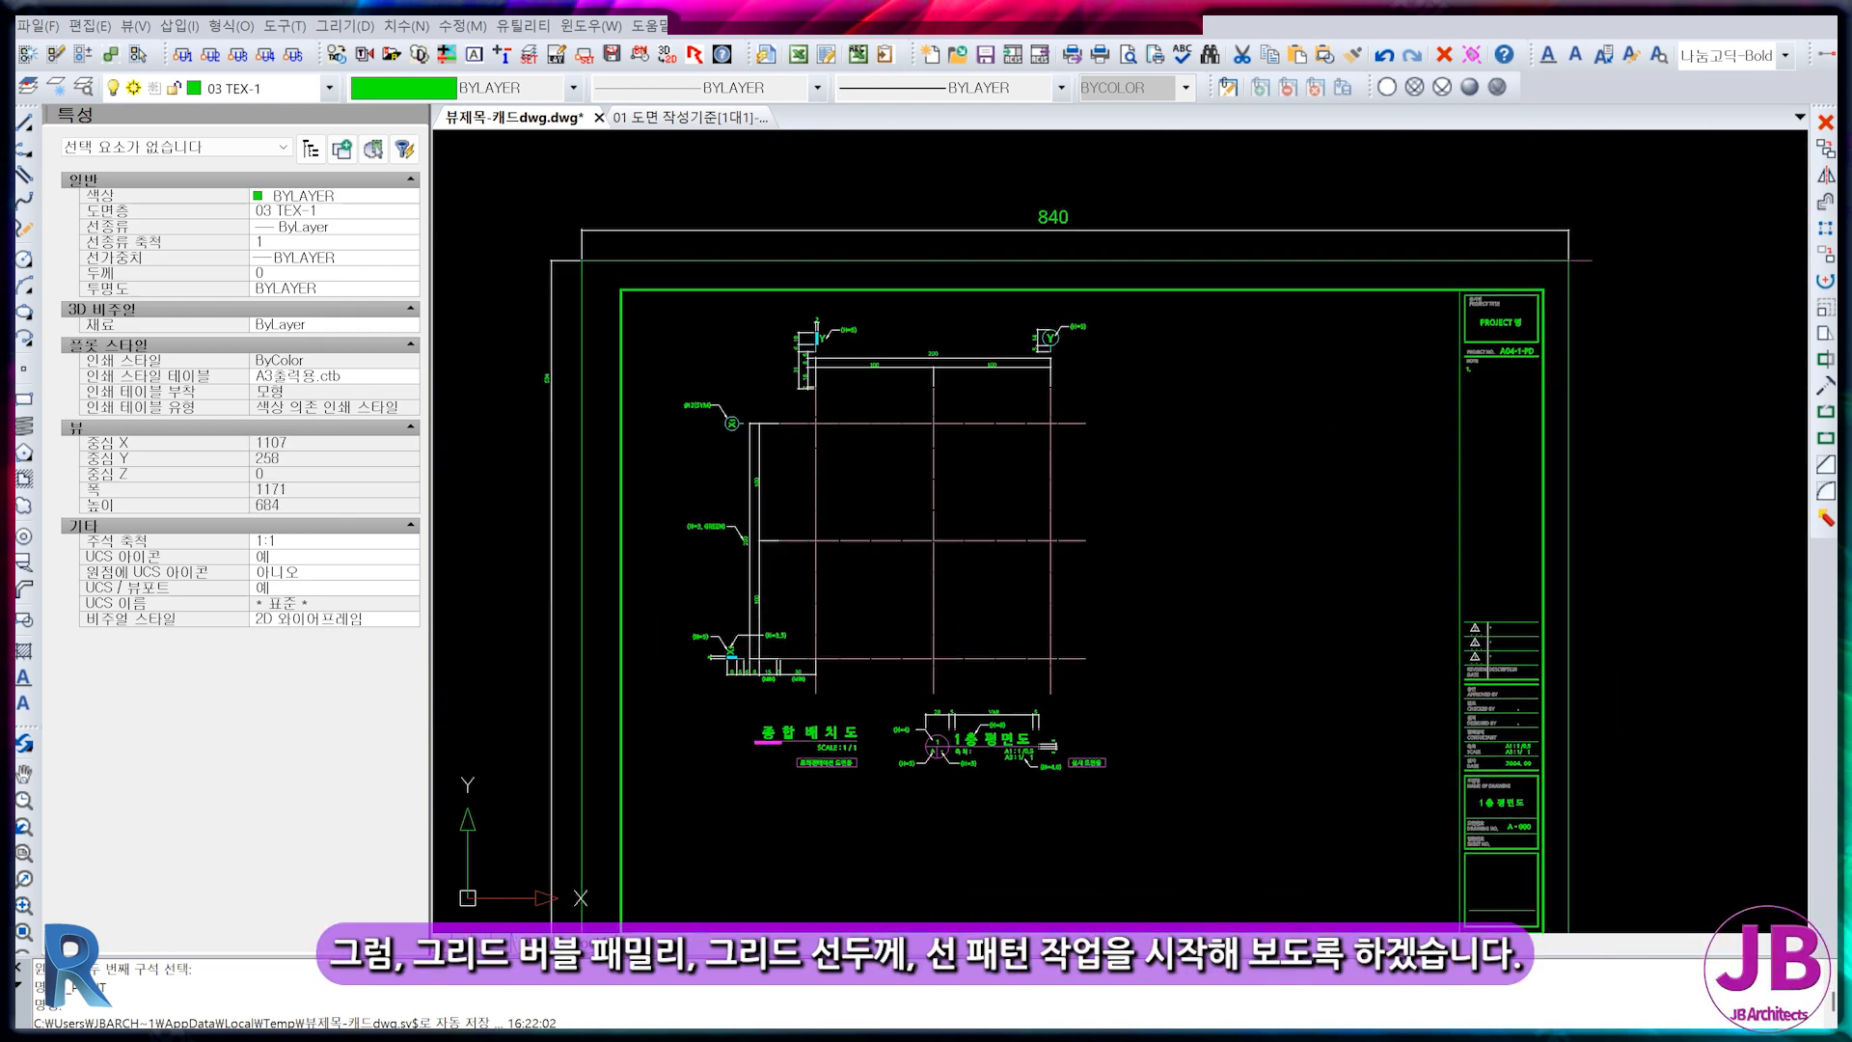
key("Escape")
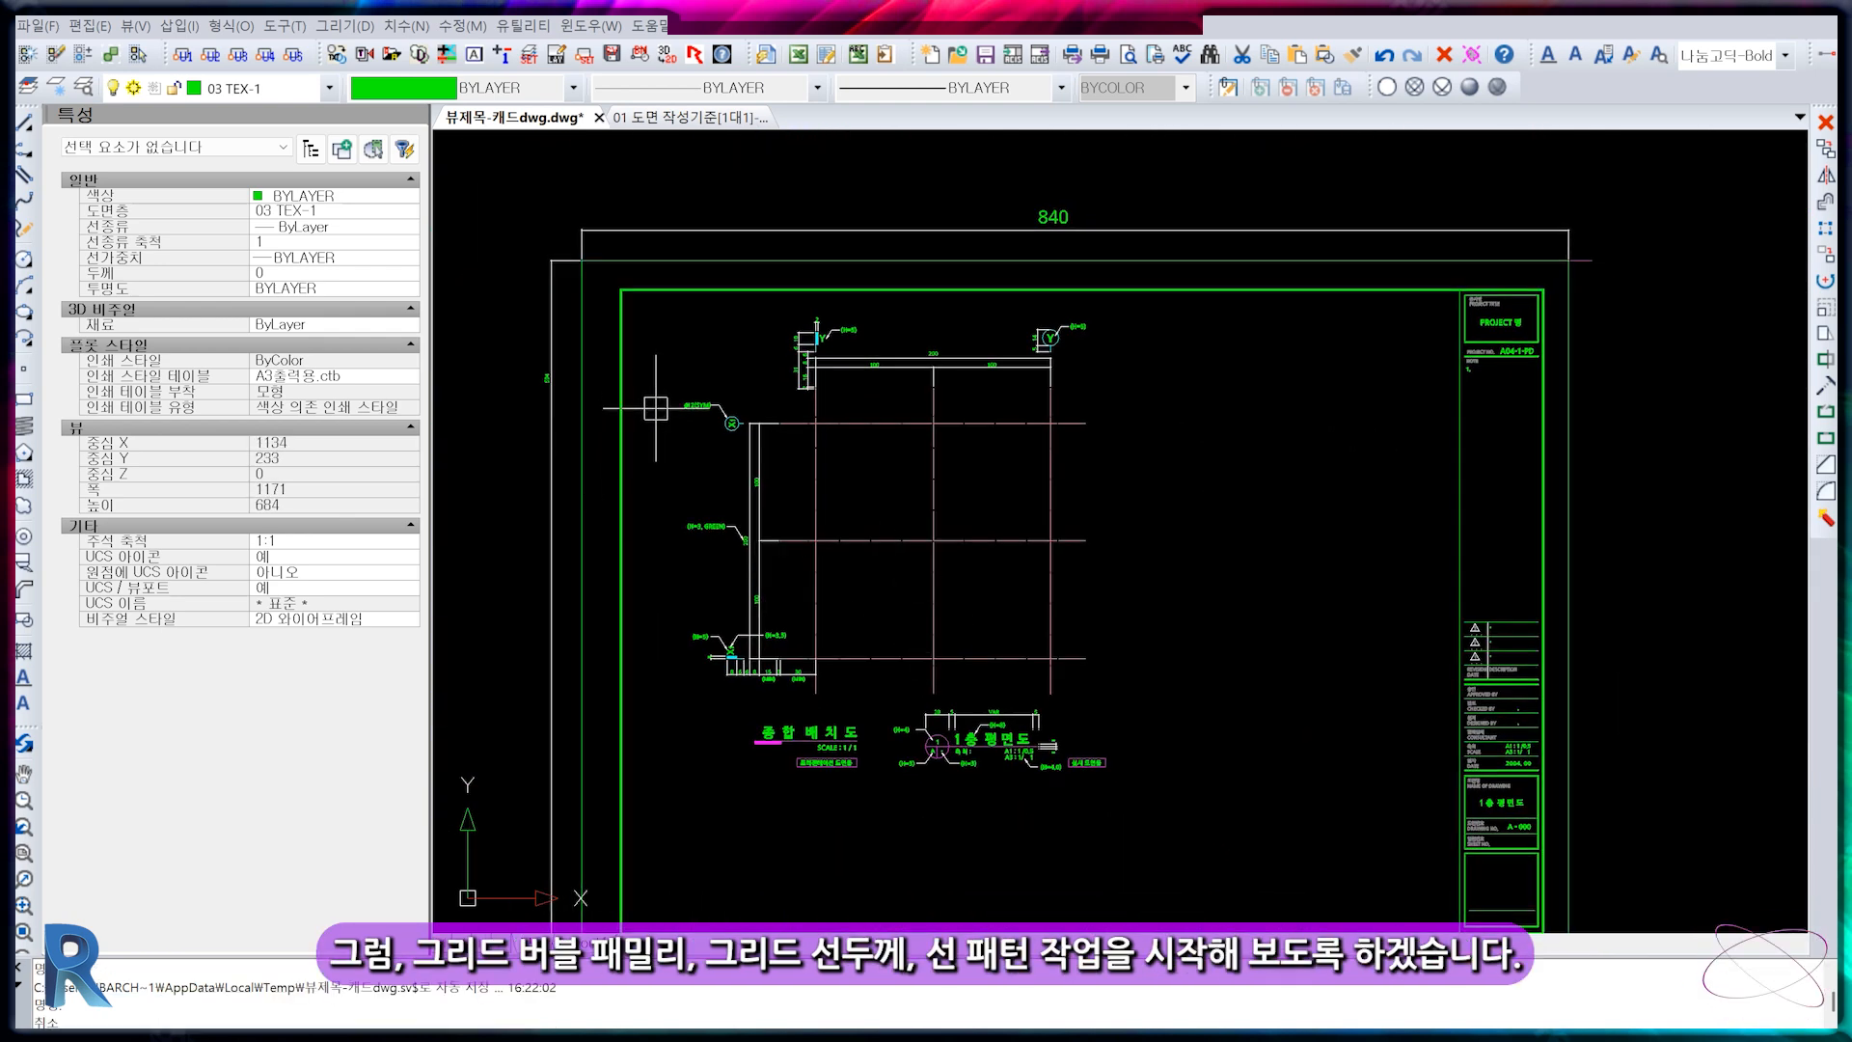
type("ma")
key("Return")
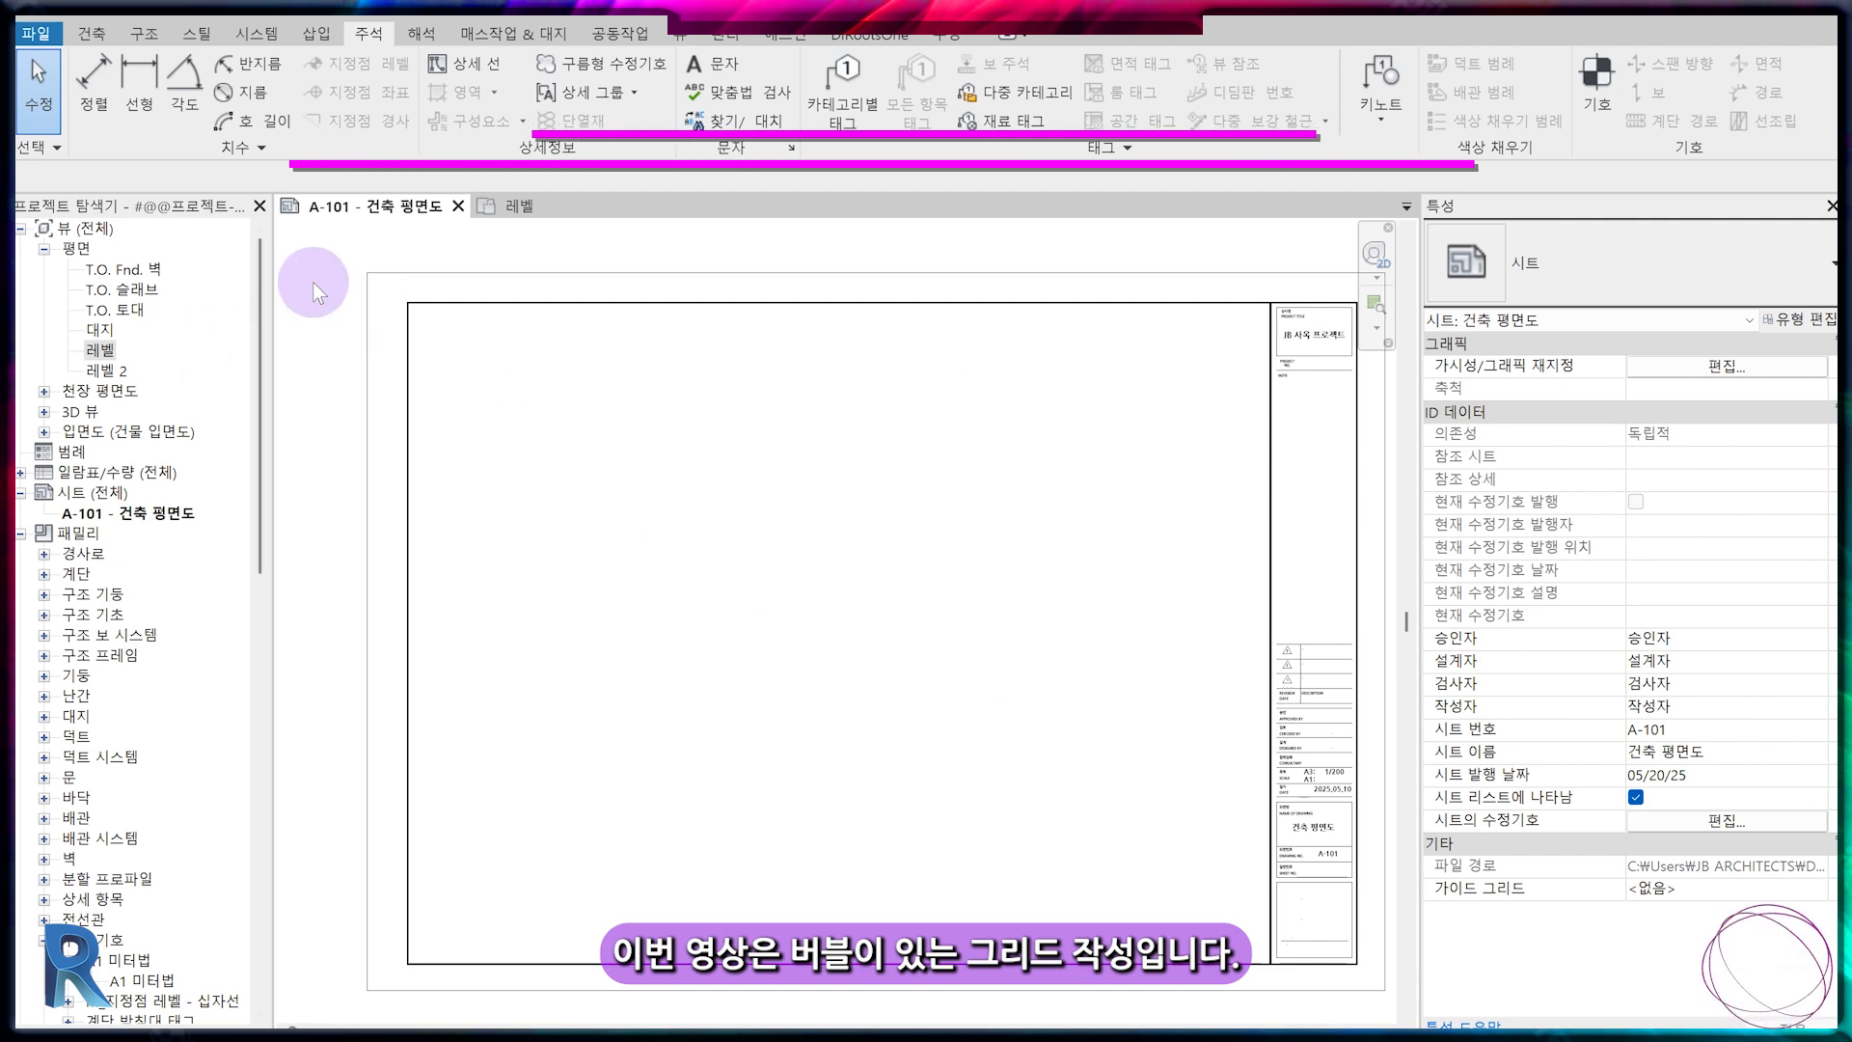
Switch to Revit and place the 레벨 floor plan view on sheet A-101
left_click(521, 206)
left_click(364, 205)
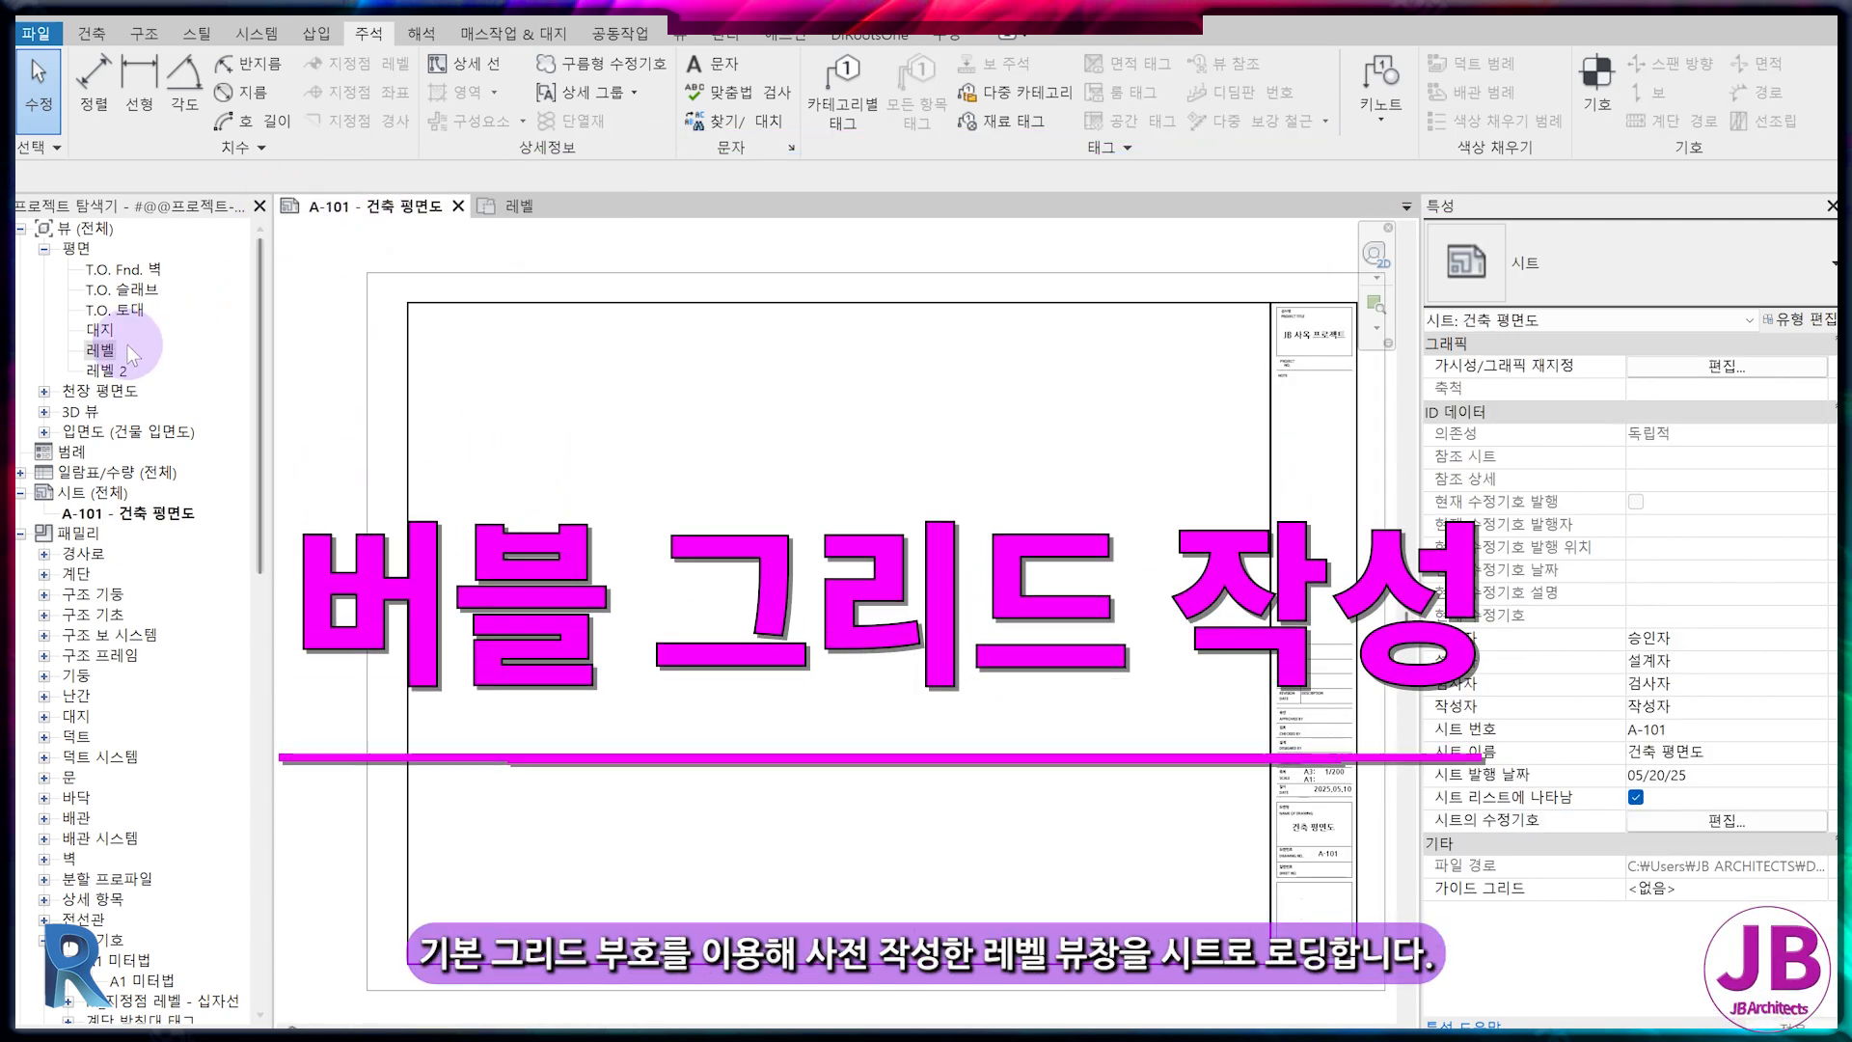
left_click_drag(101, 349, 661, 657)
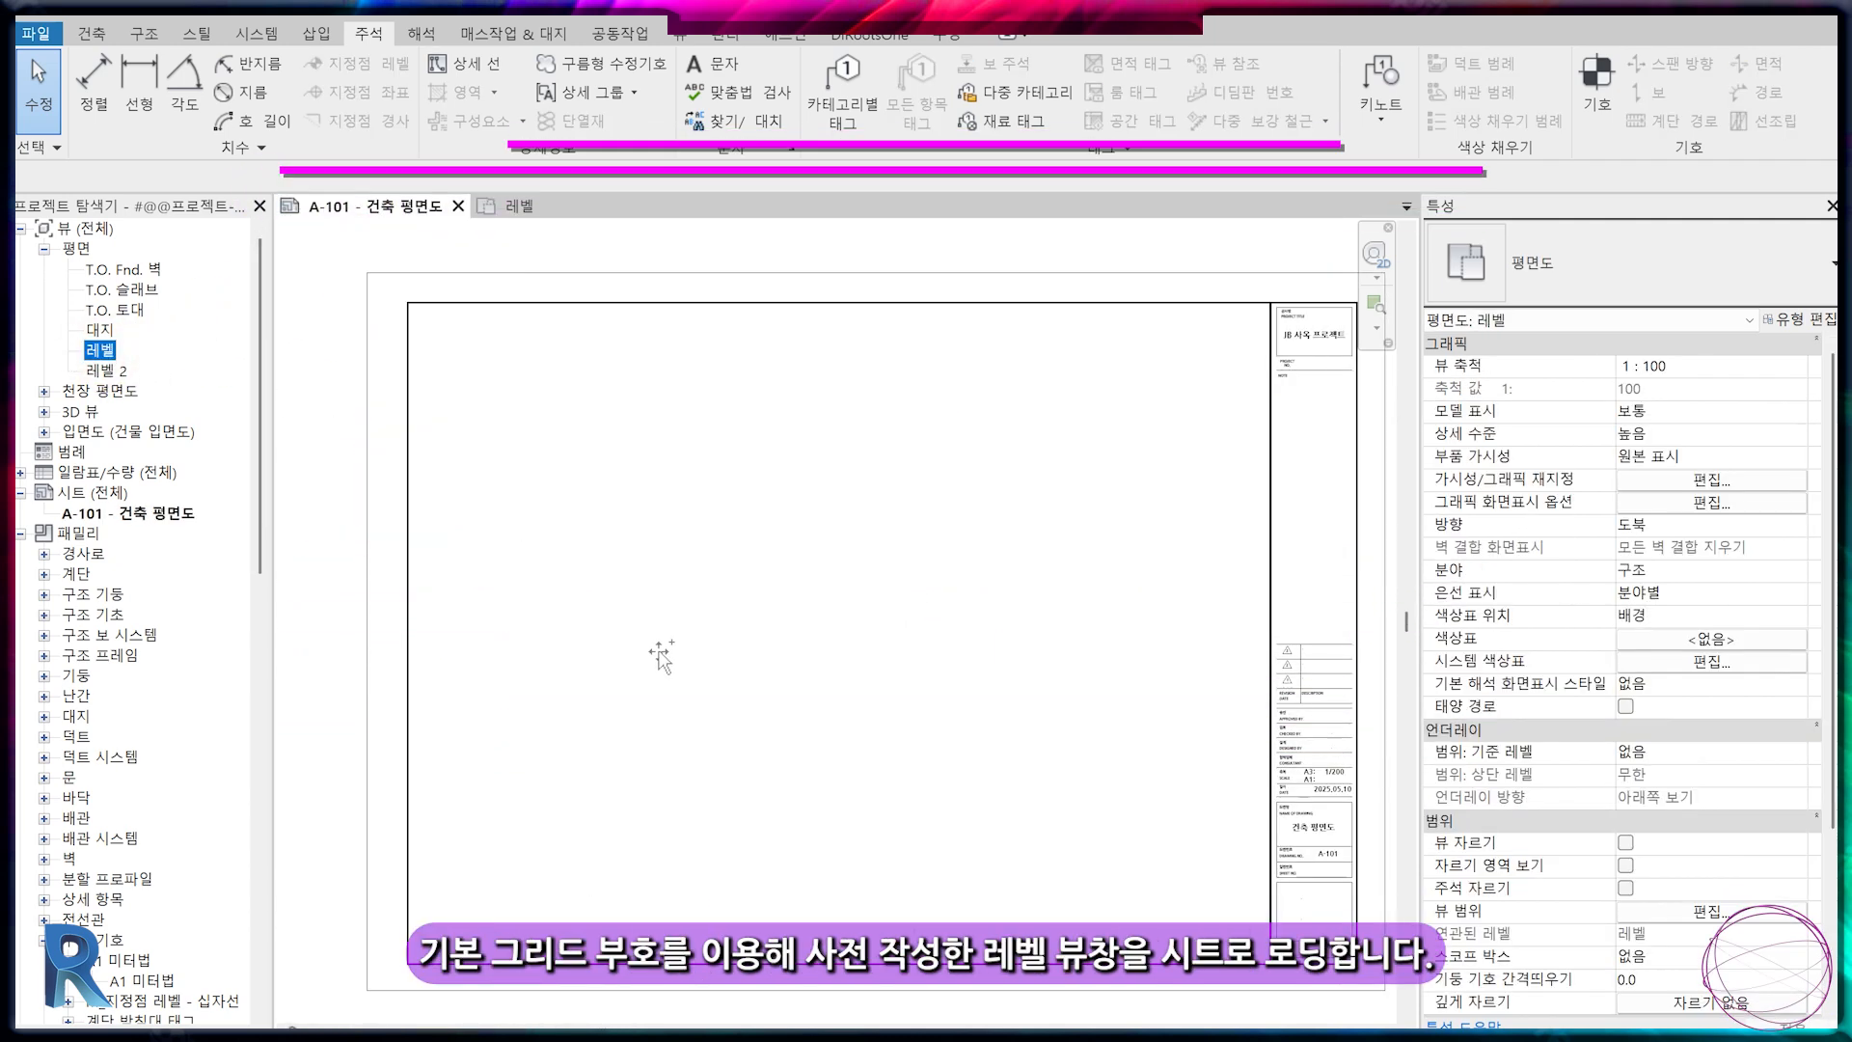
left_click(750, 671)
left_click(368, 586)
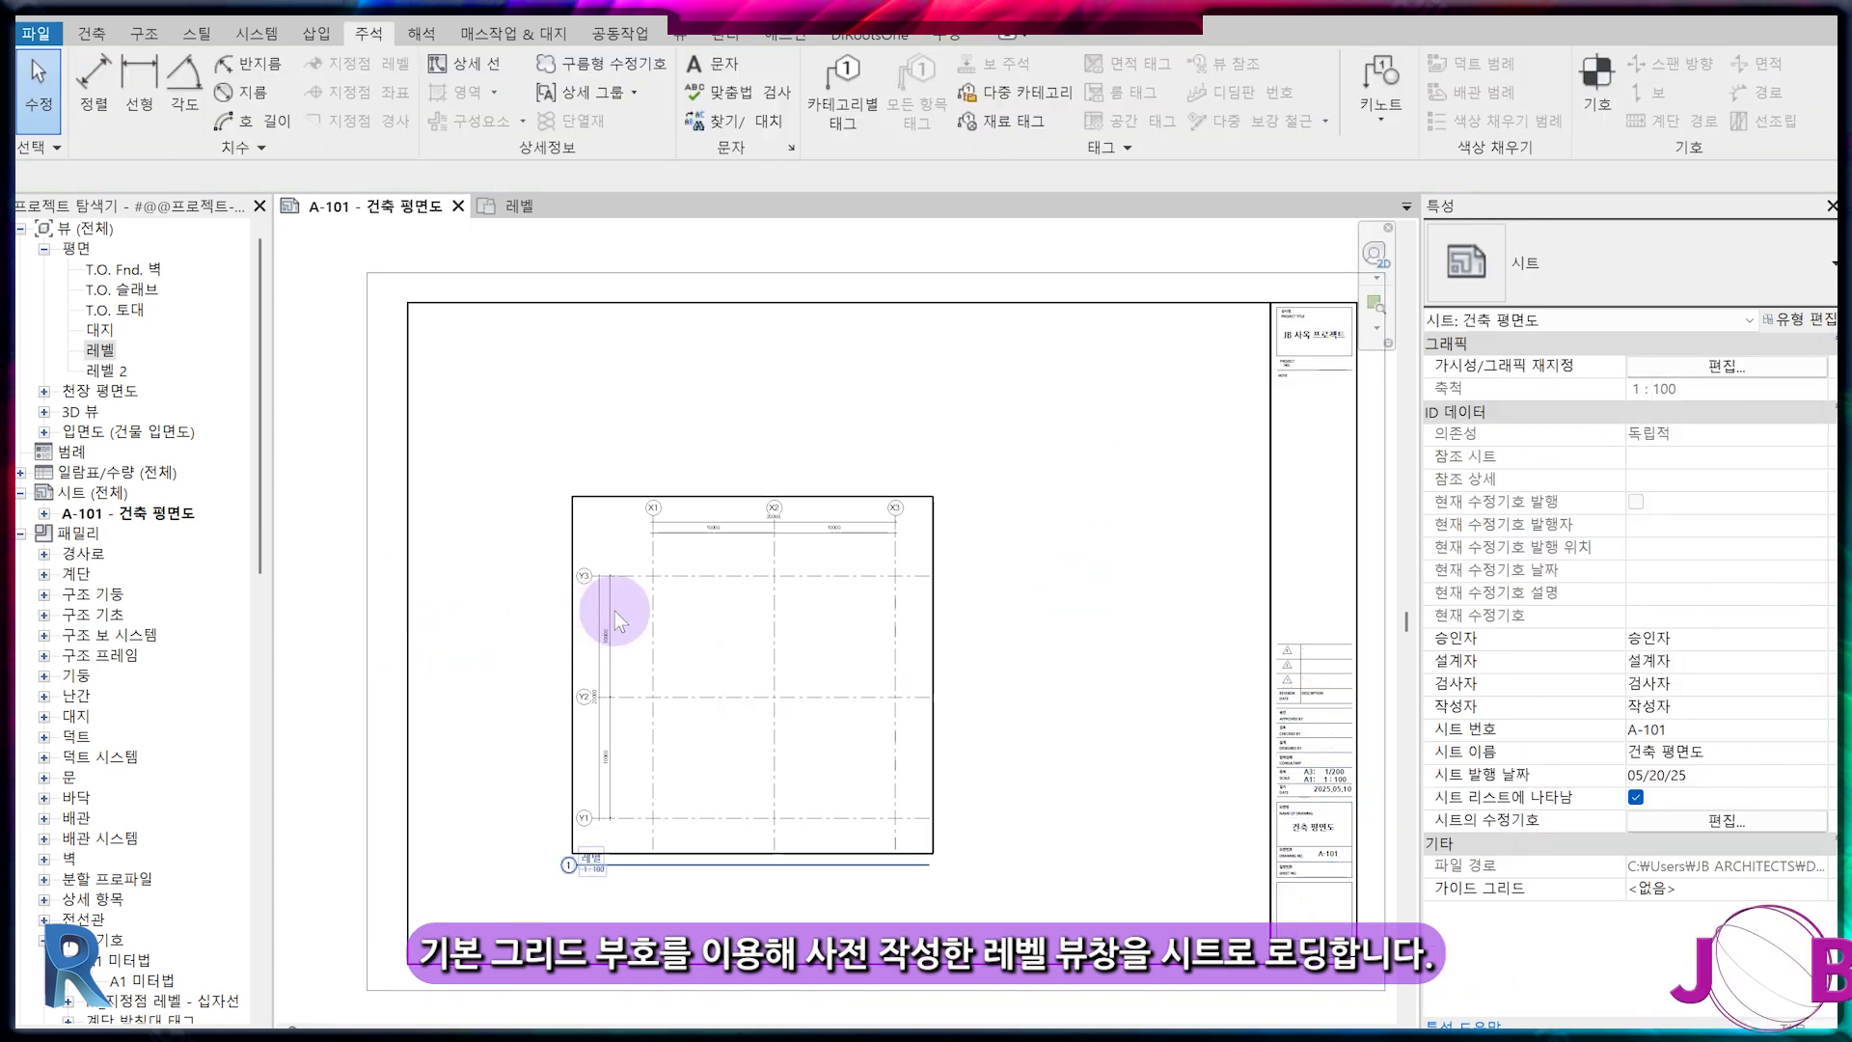
Select the placed viewport and collapse its 언더레이 and 범위 property groups
left_click(645, 611)
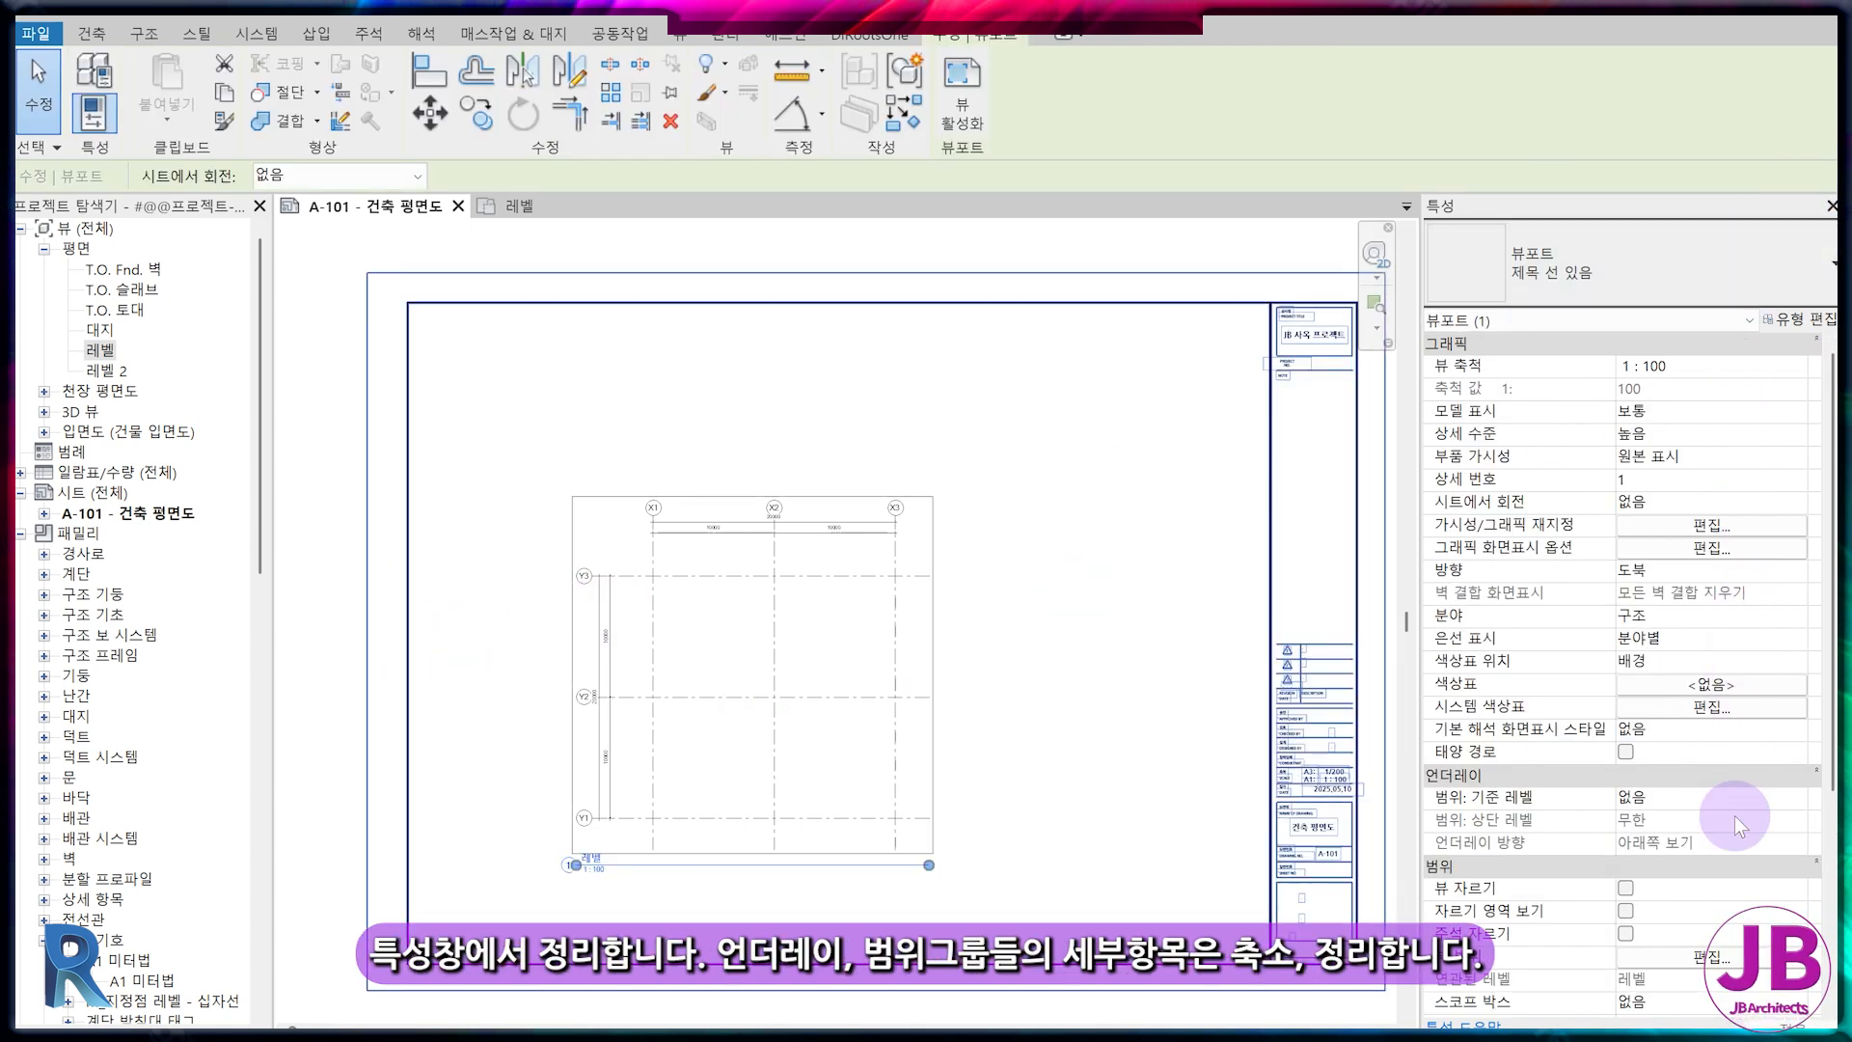
left_click(1818, 775)
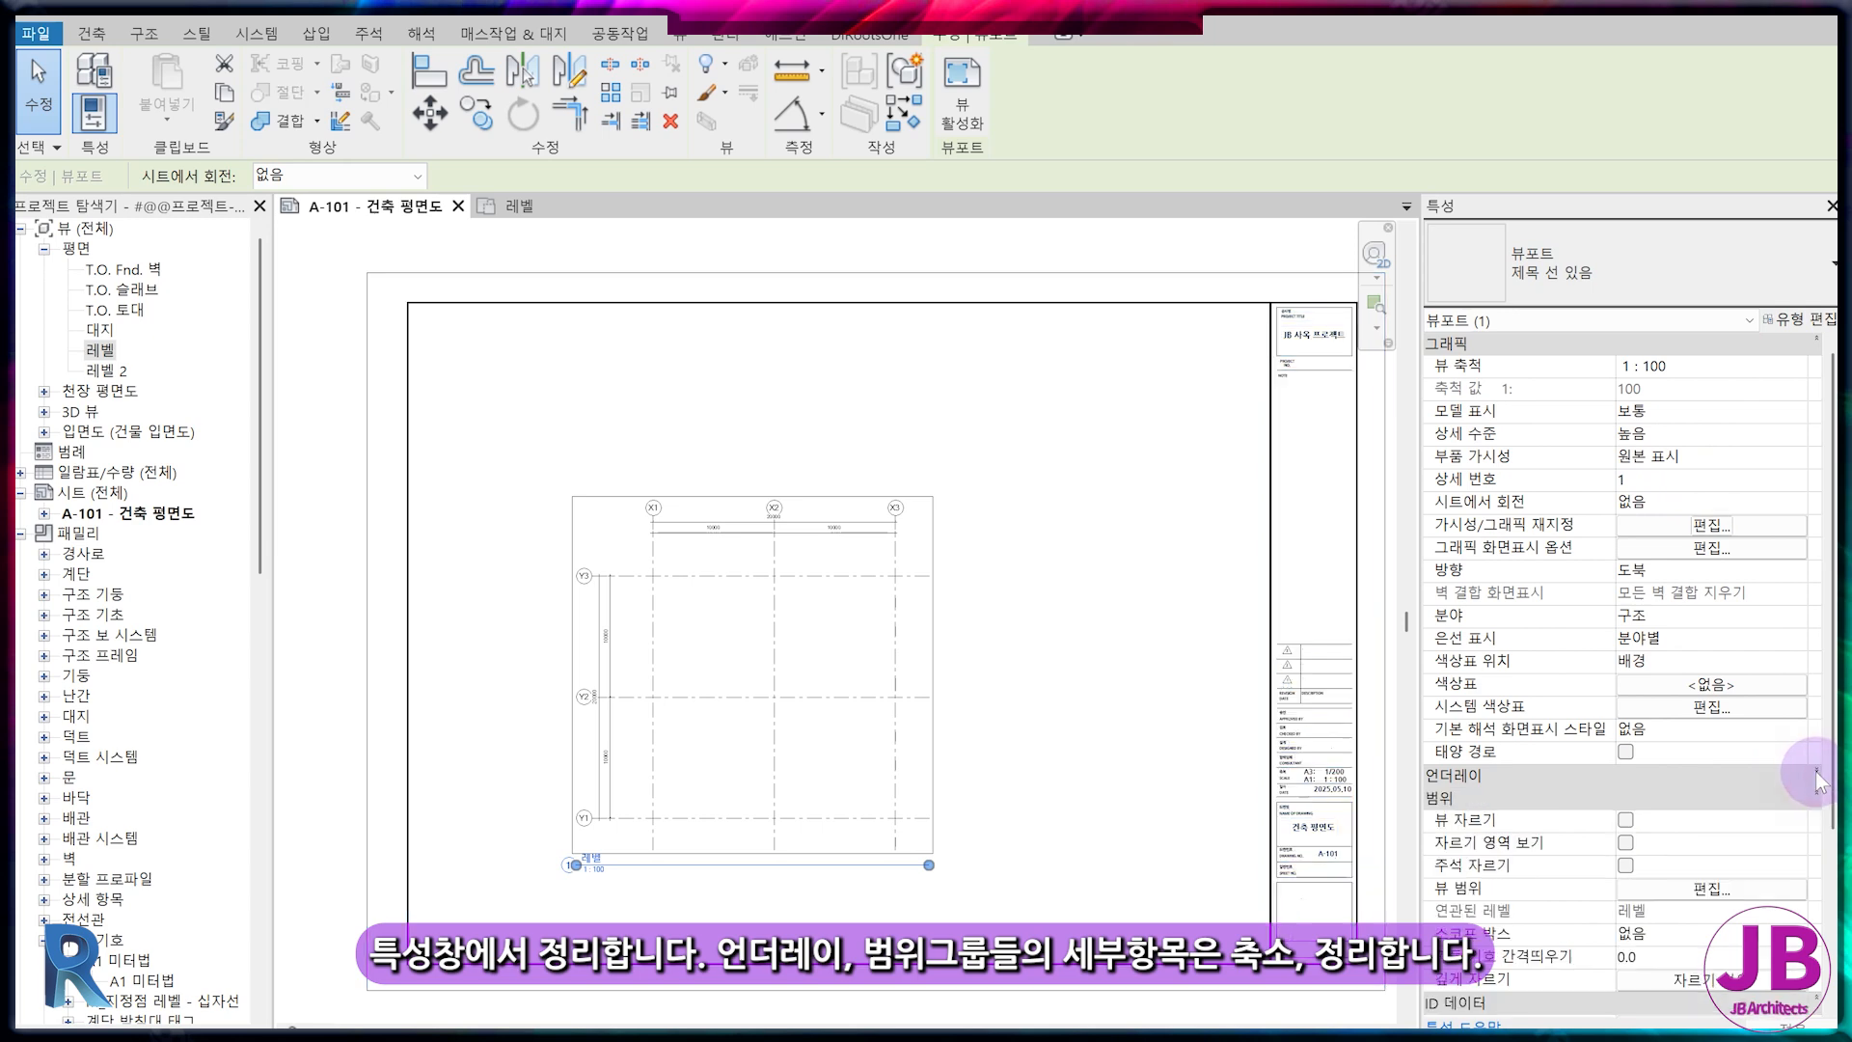
left_click(1818, 796)
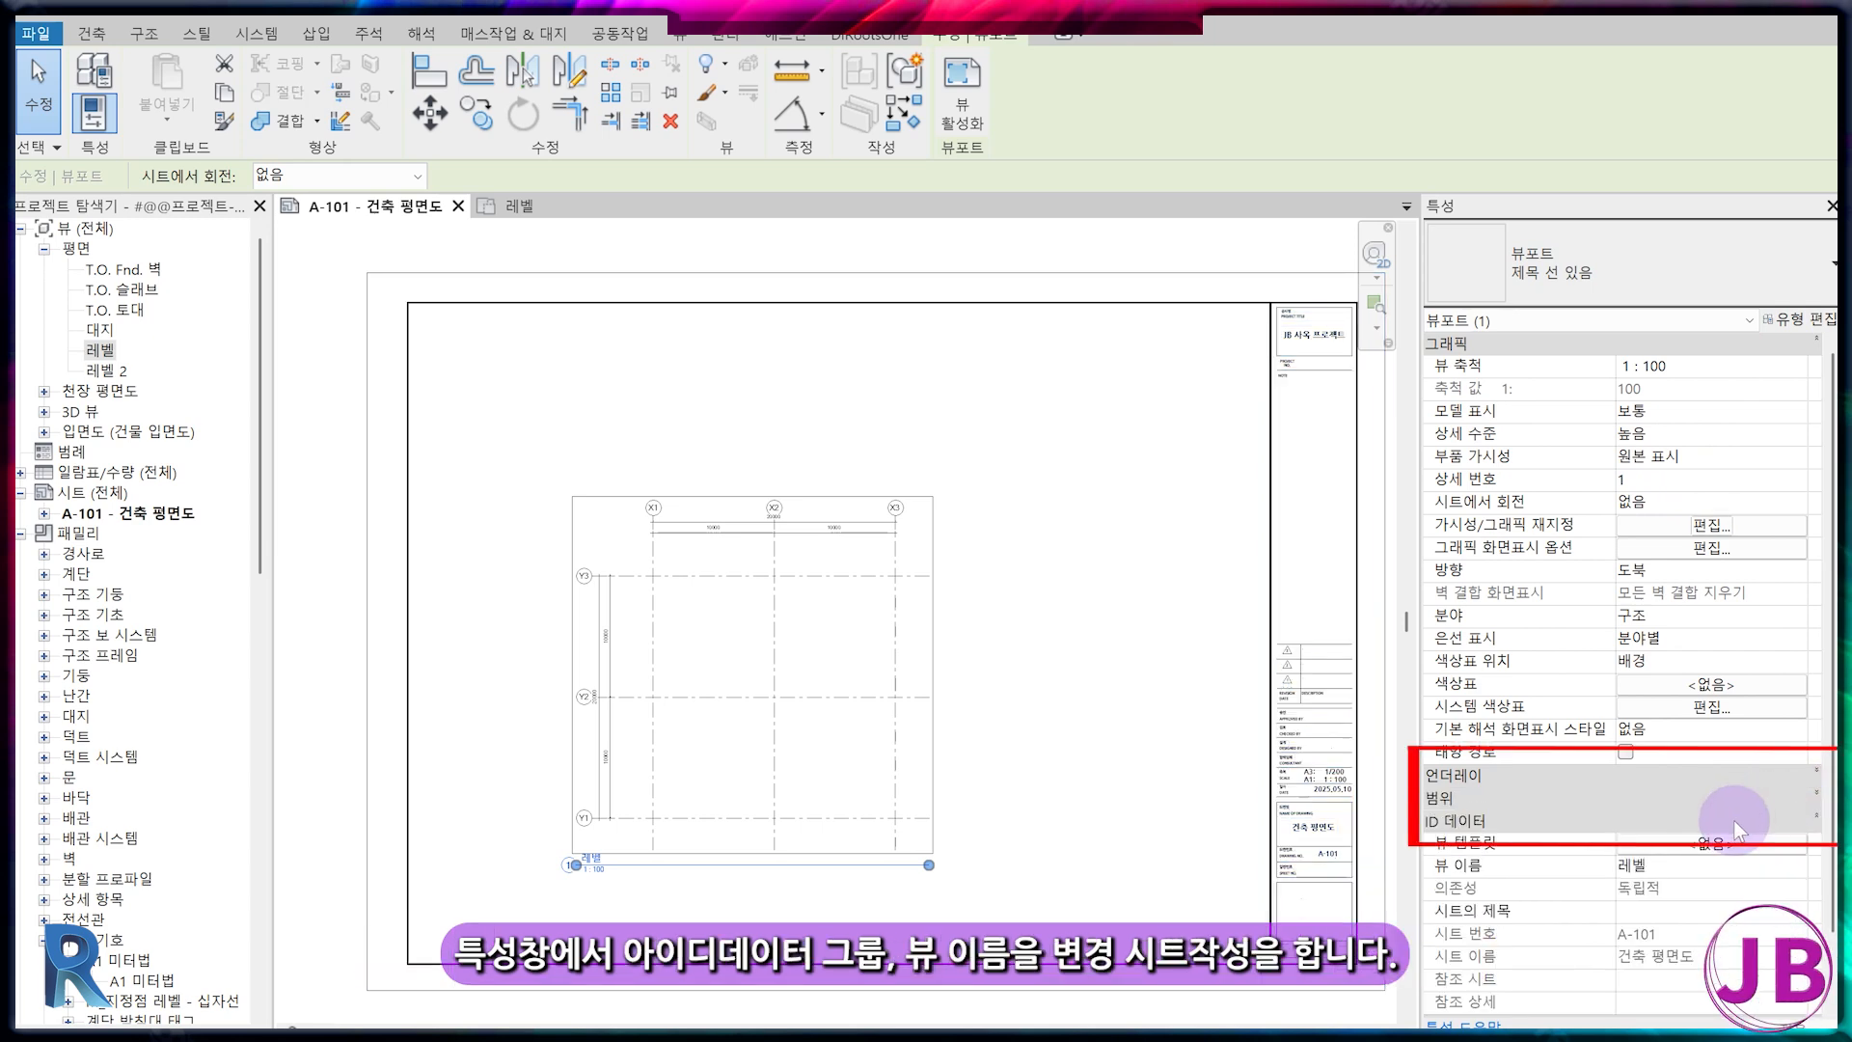
Rename the viewport's view to 1층 평면도 and set its detail number to 2
left_click(1708, 866)
type("1층 평면도")
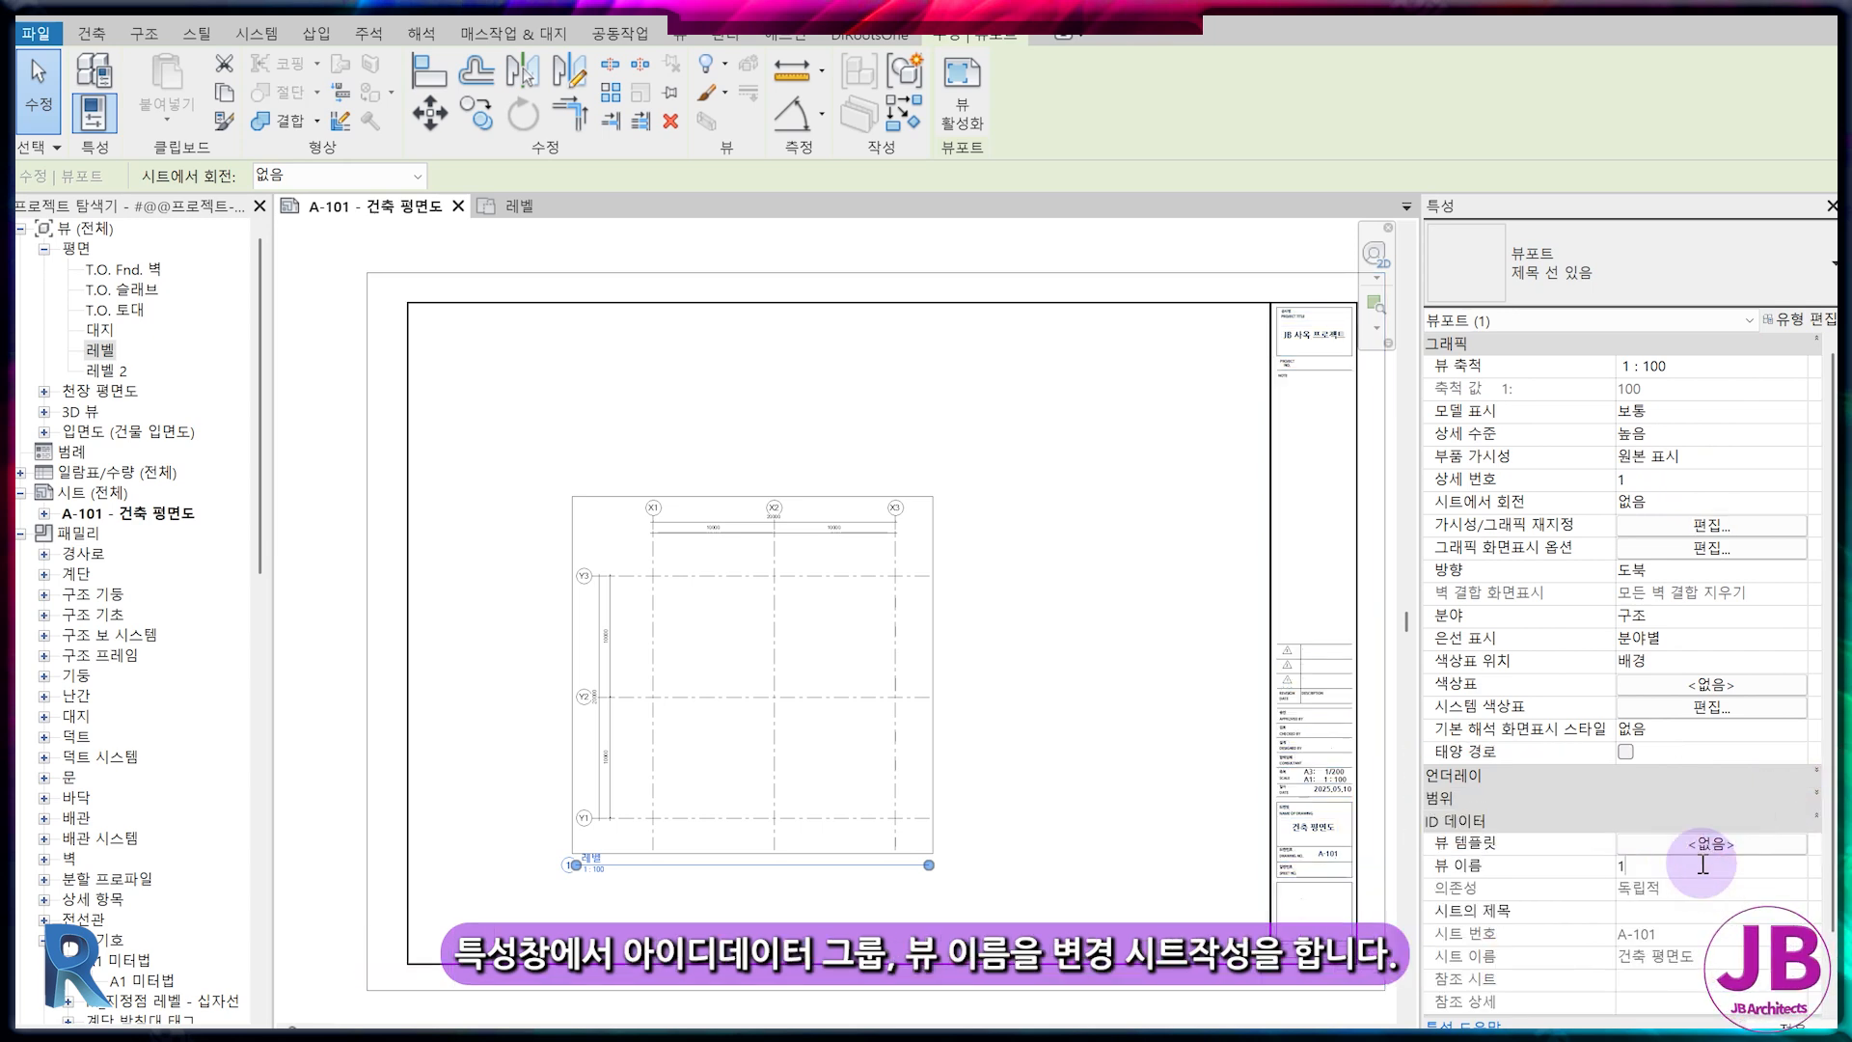
left_click(1646, 487)
double_click(1646, 487)
type("2")
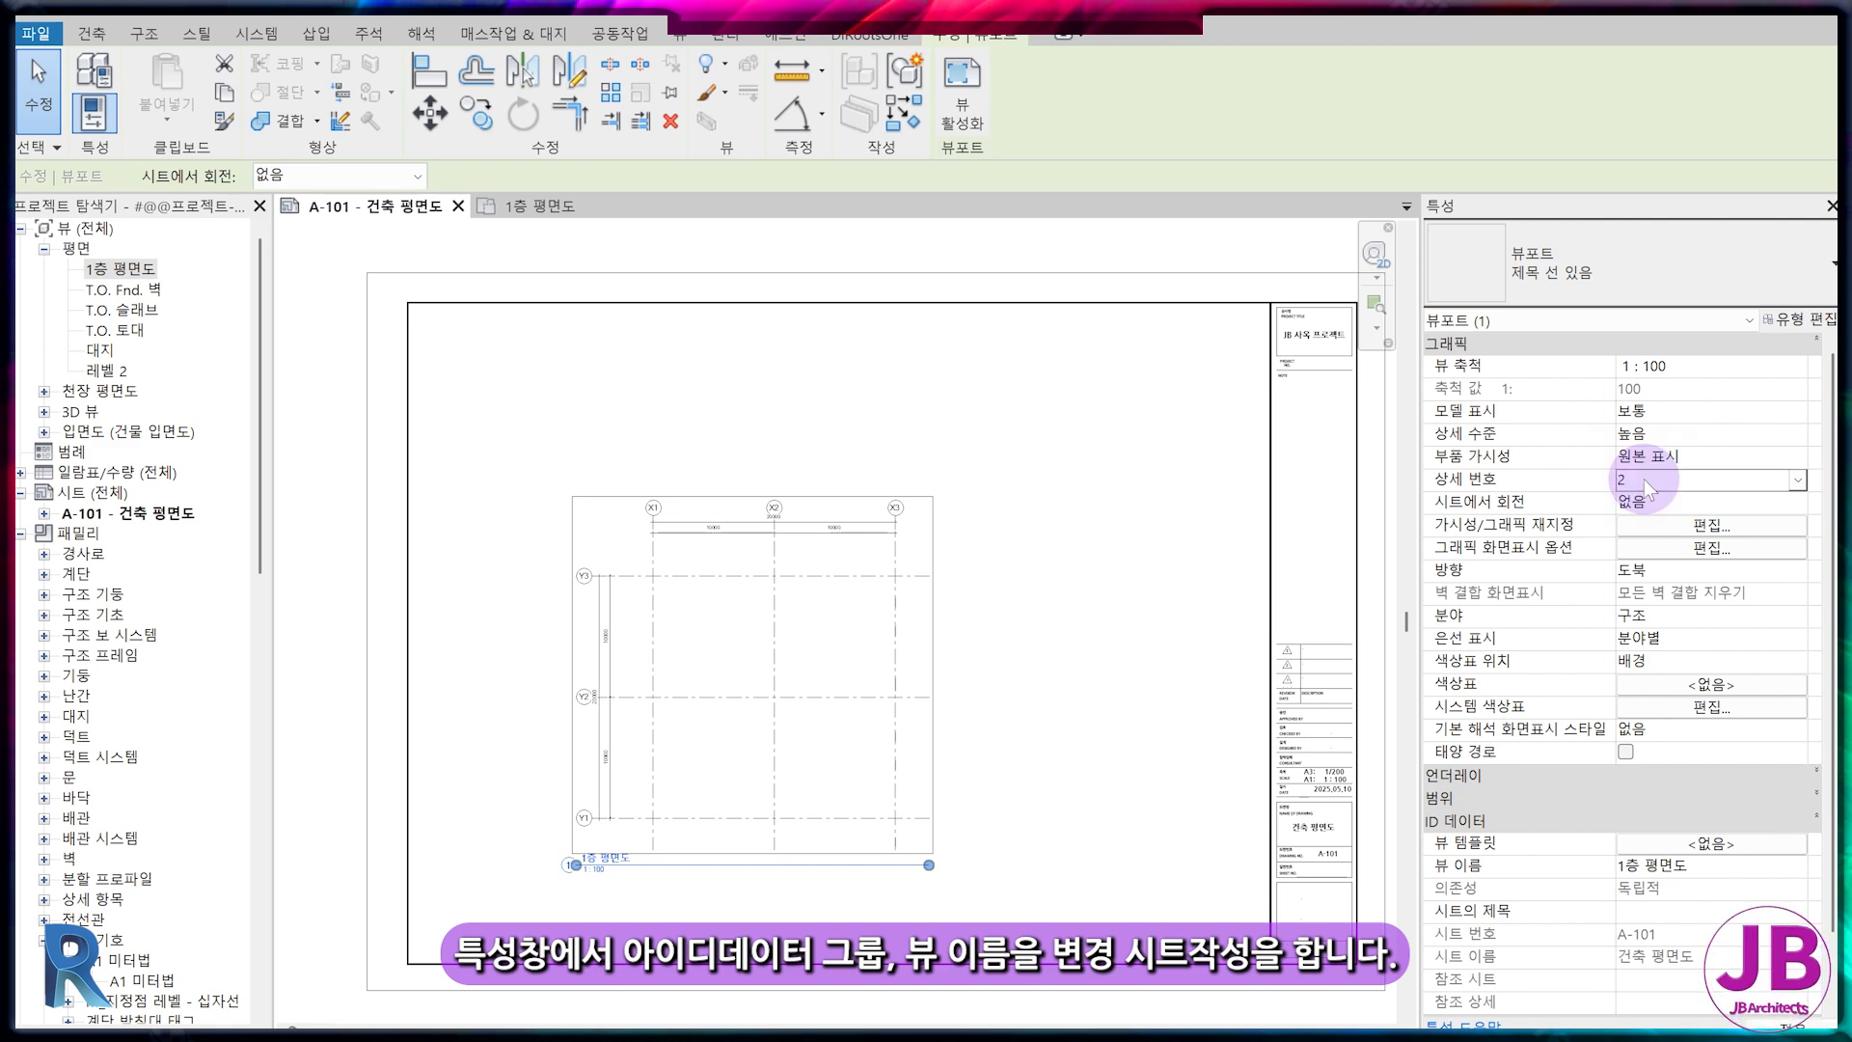
left_click(330, 887)
Set the 1층 평면도 viewport's view scale to 1 : 200 and check the grid bubbles on the sheet
scroll(646, 862, "up", 3)
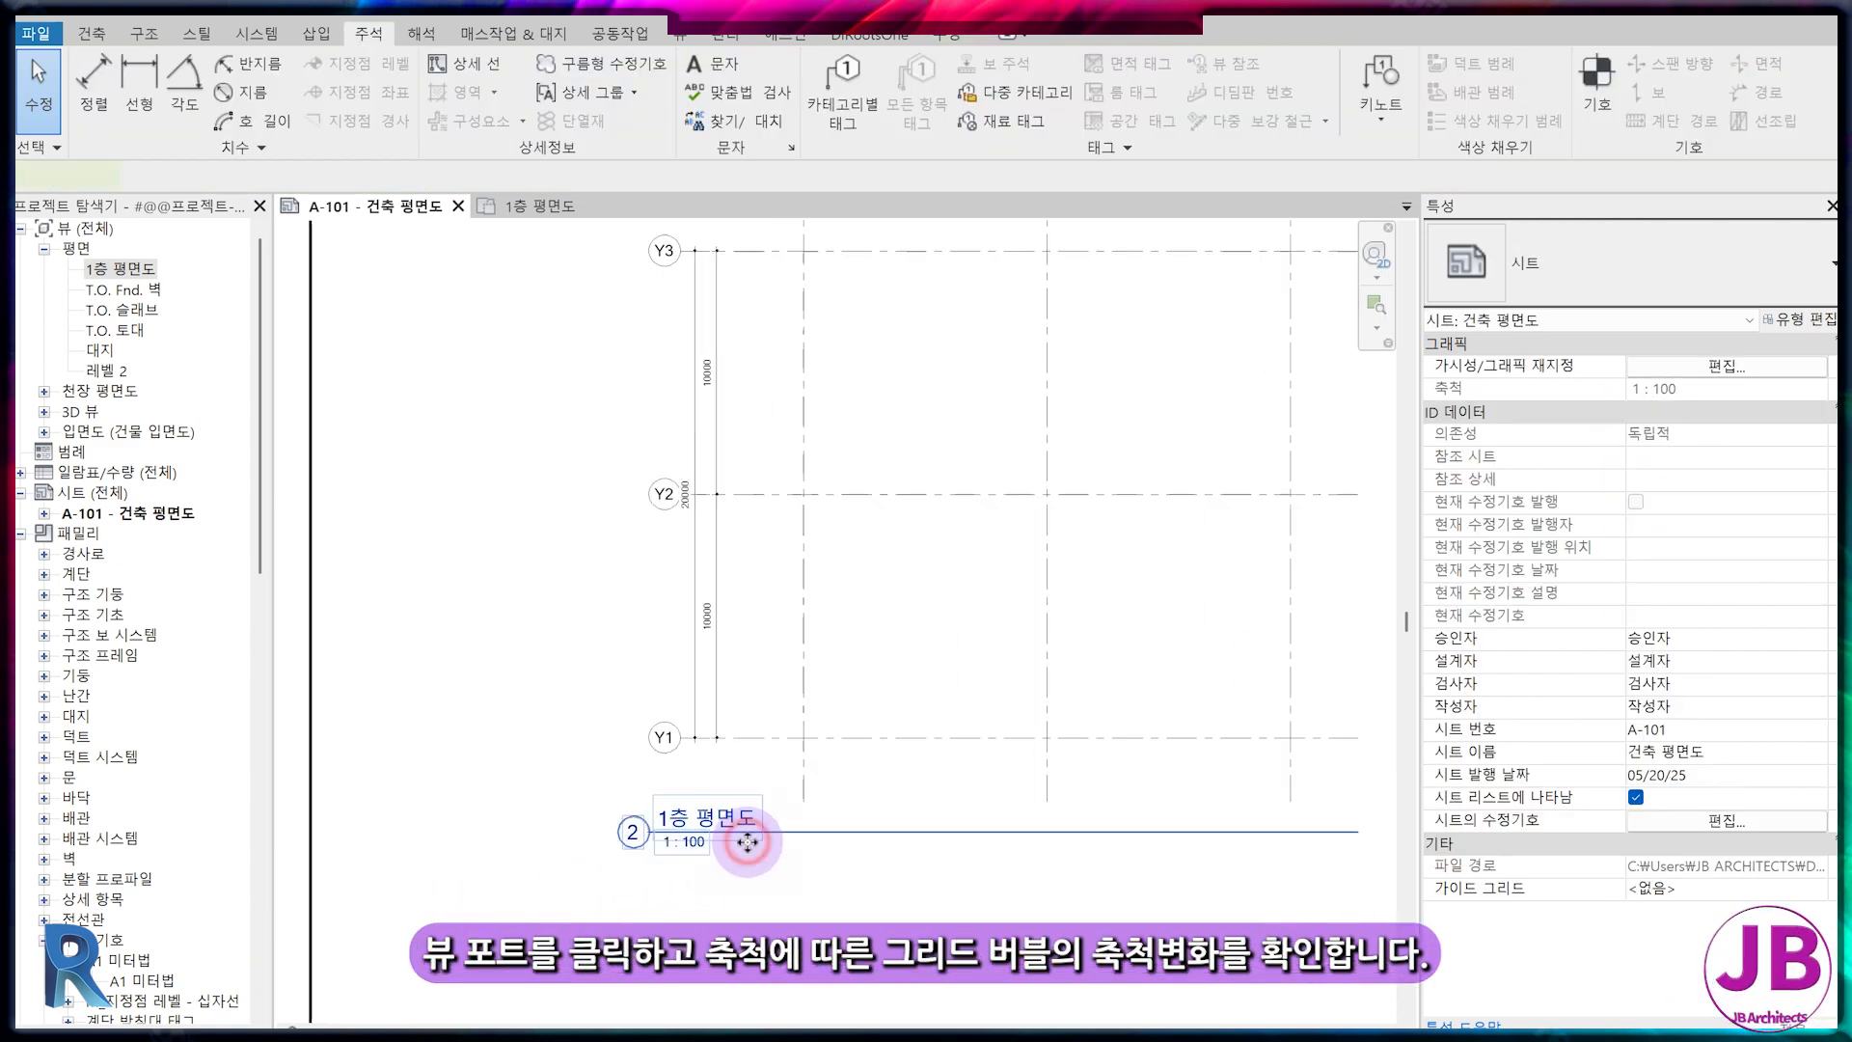
left_click(778, 832)
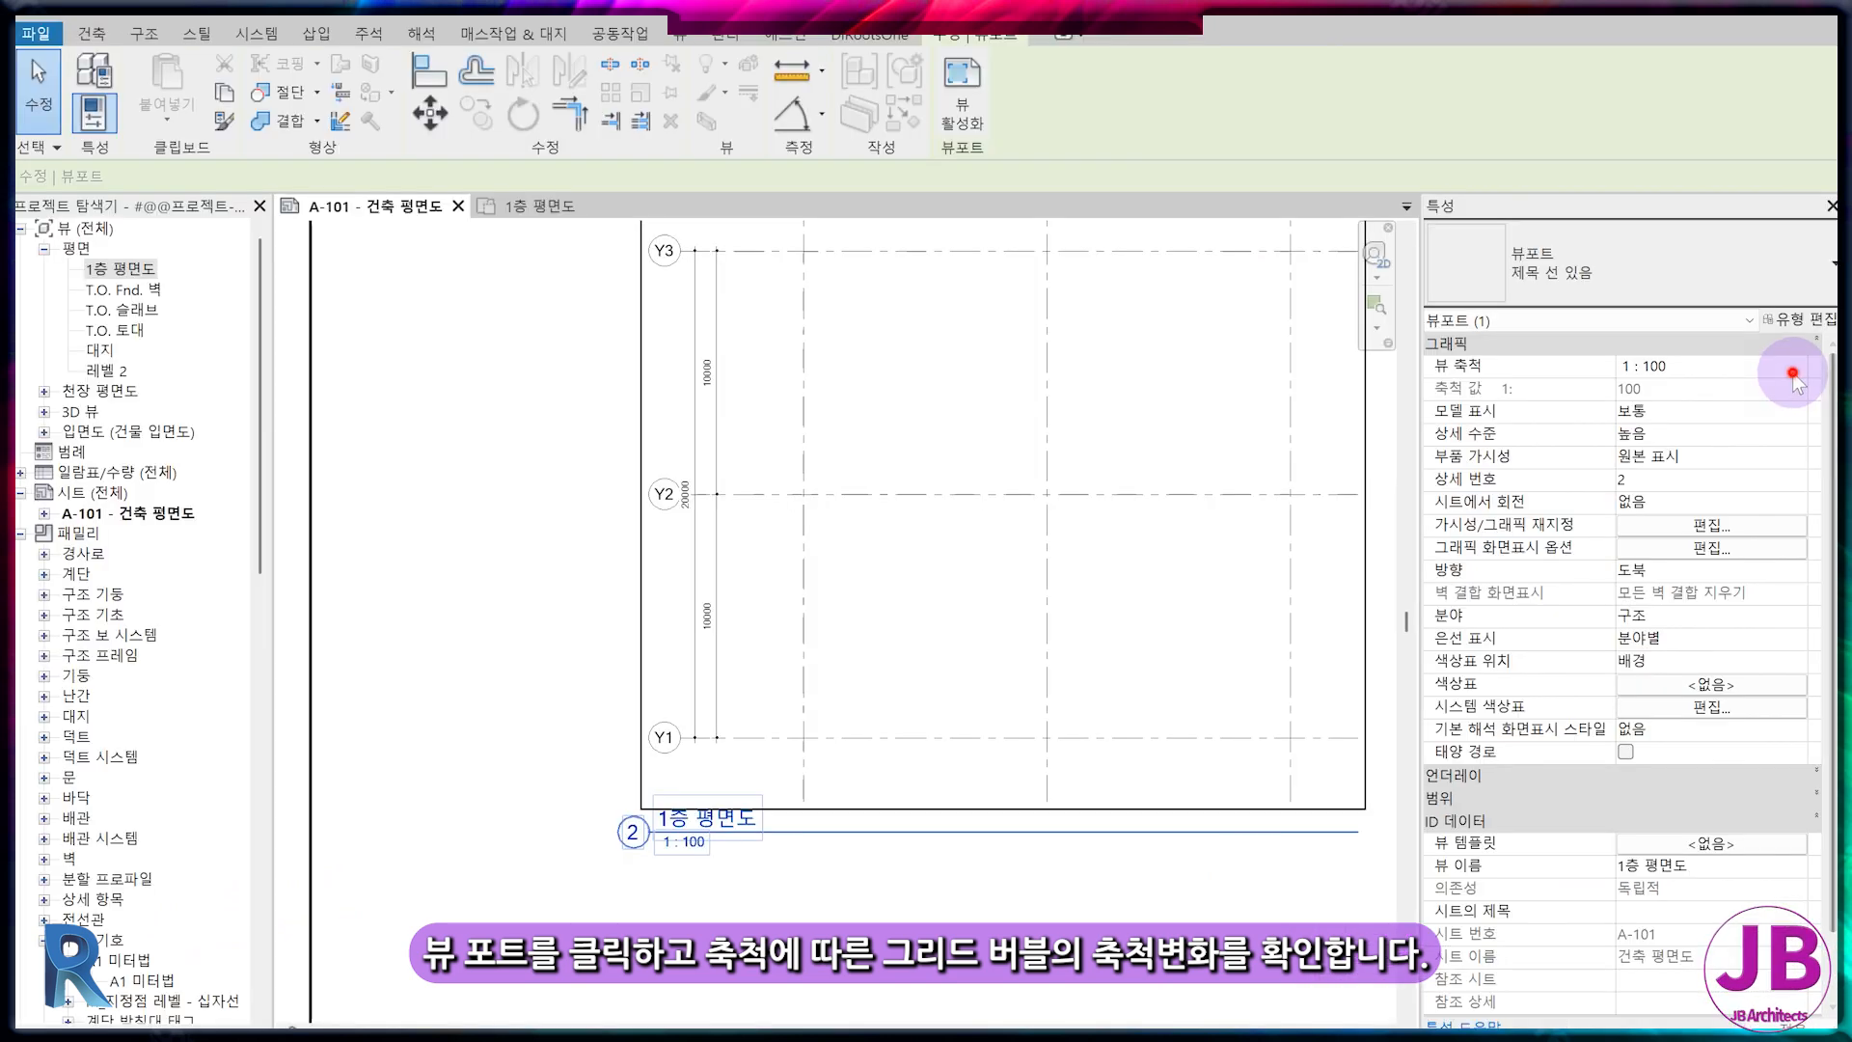
left_click(1779, 226)
left_click(1639, 257)
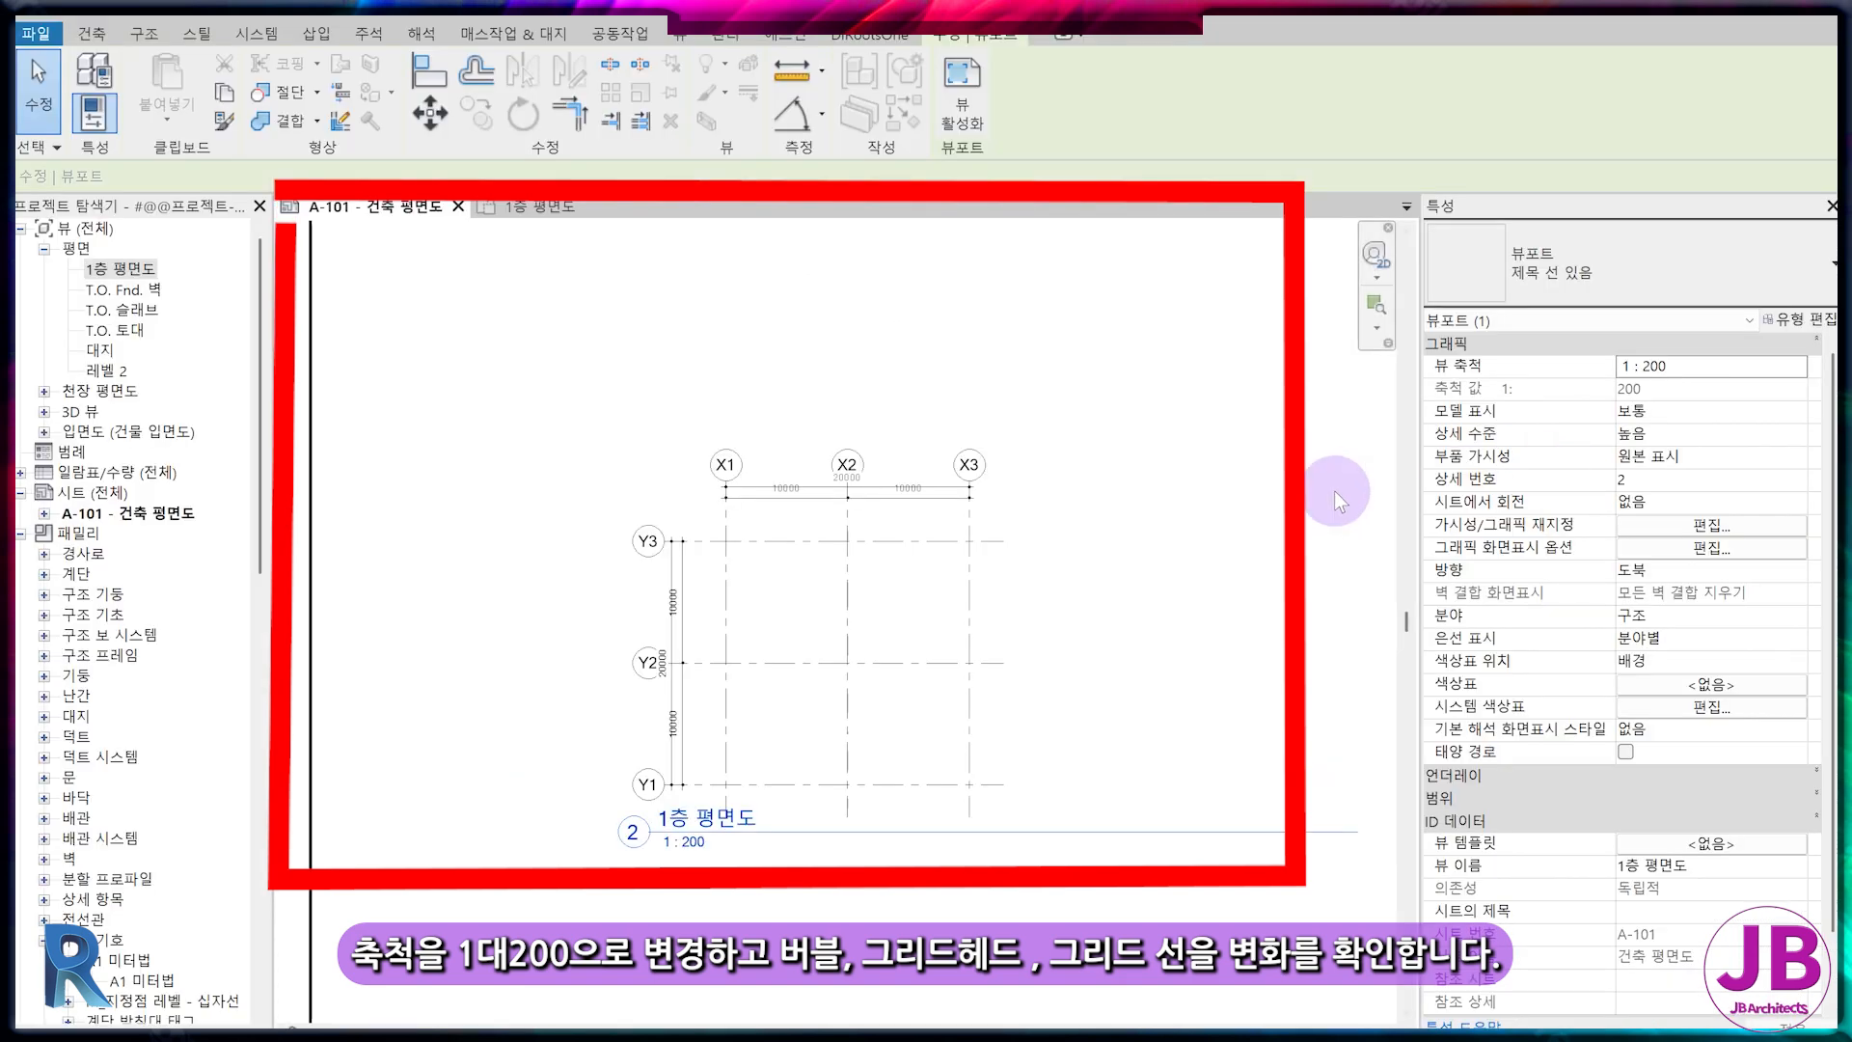
scroll(1220, 503, "down", 5)
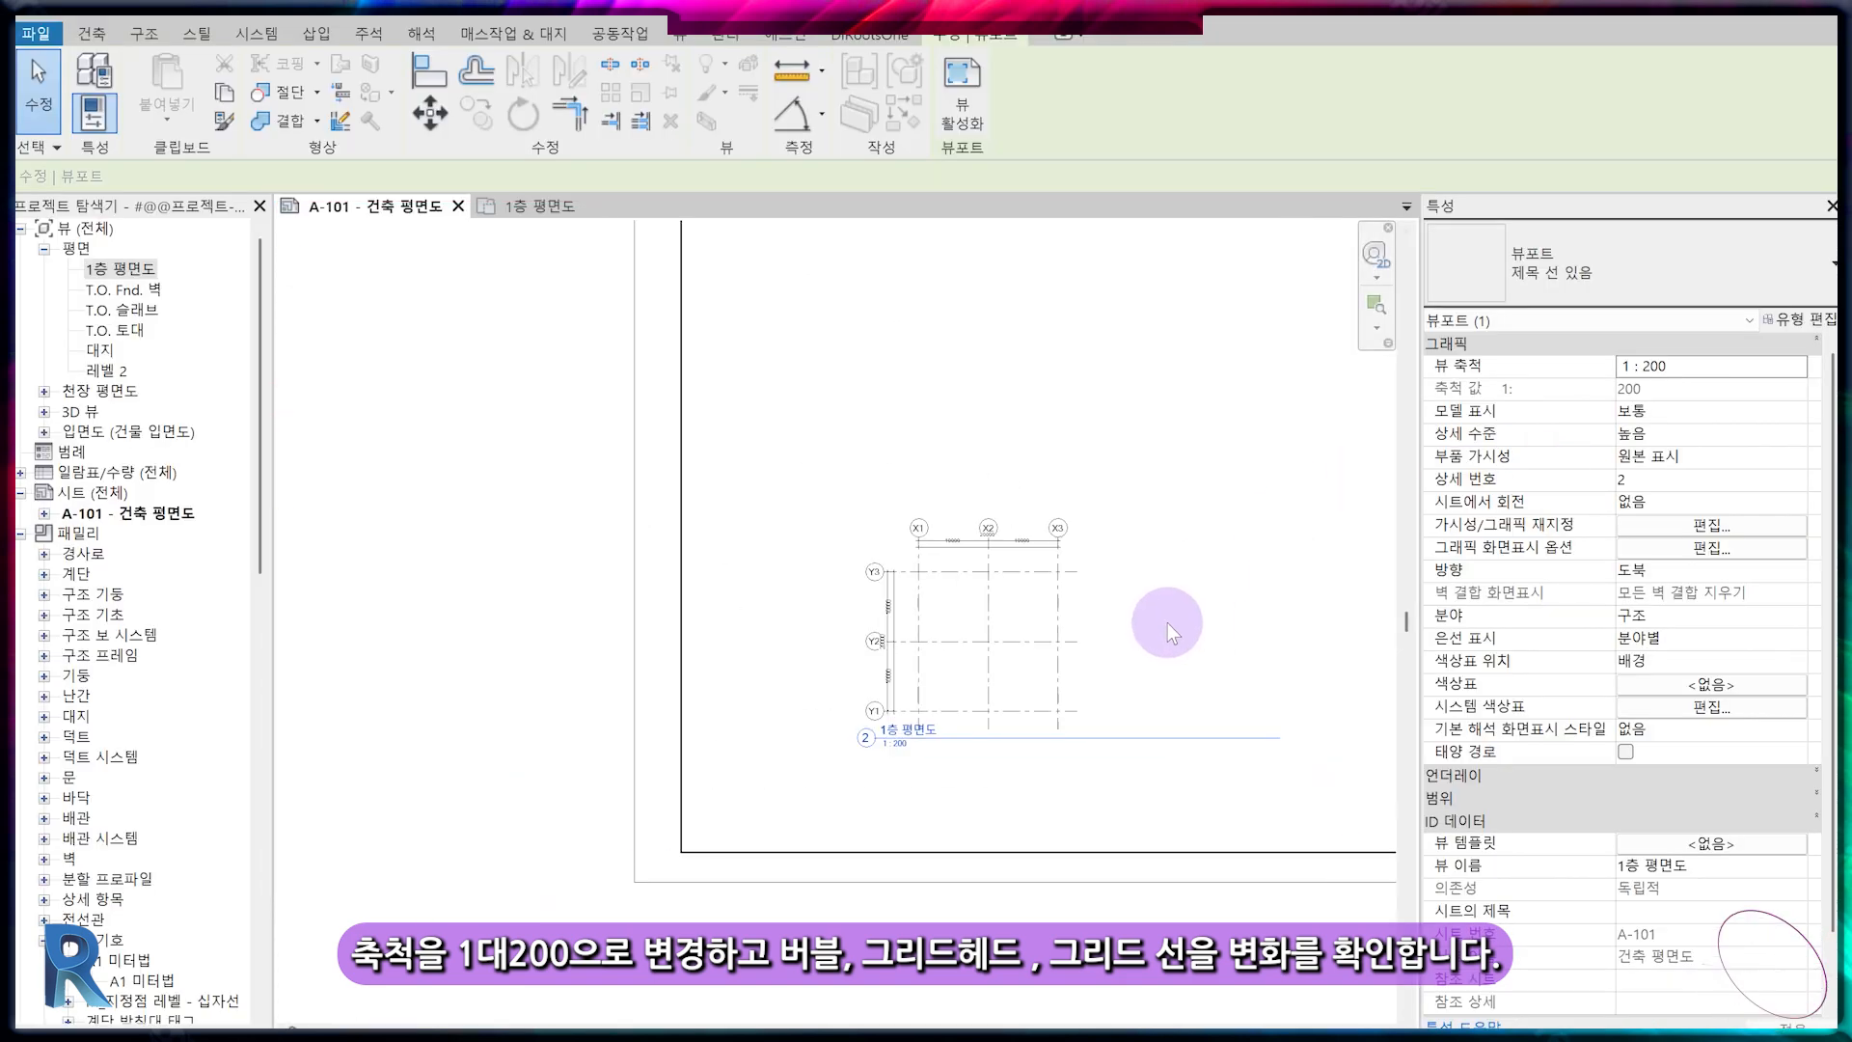
Set the viewport's view scale back to 1 : 100
left_click(1784, 377)
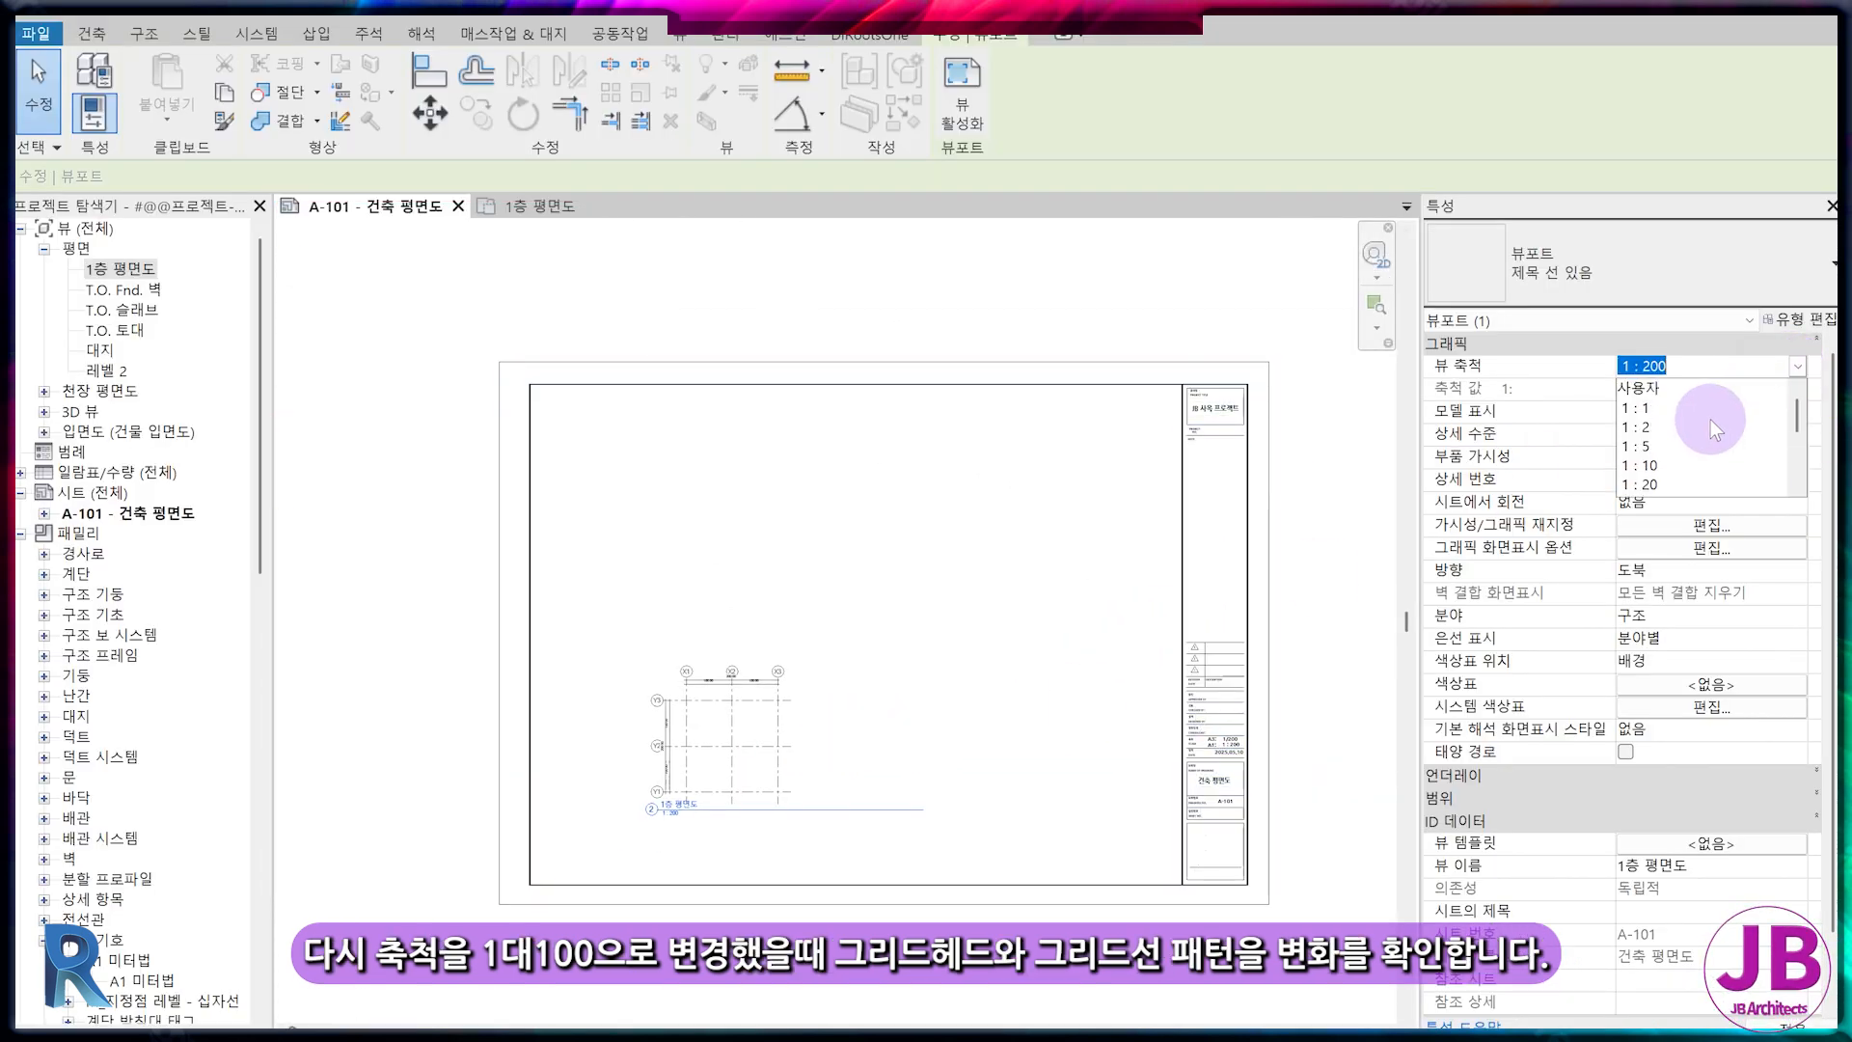
left_click(1698, 436)
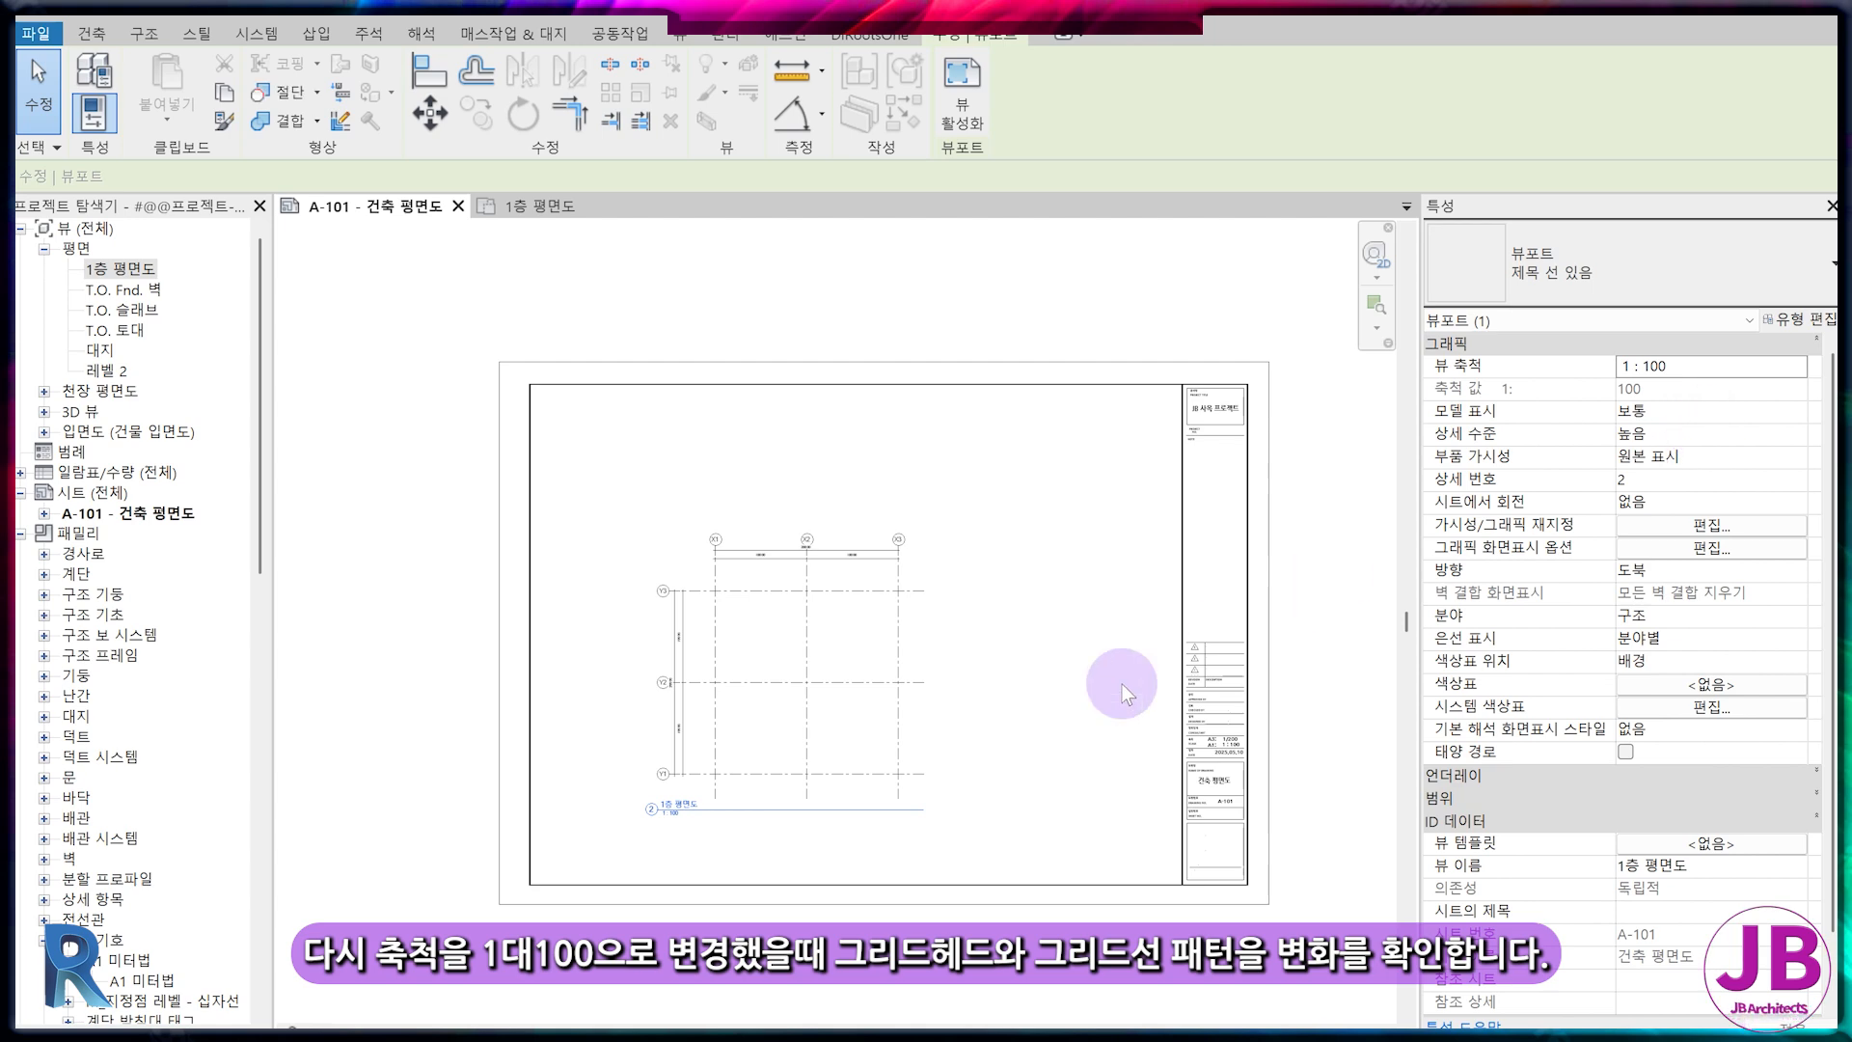
left_click(1122, 685)
Shorten the viewport's title line so it ends just past the 1층 평면도 text
left_click(859, 819)
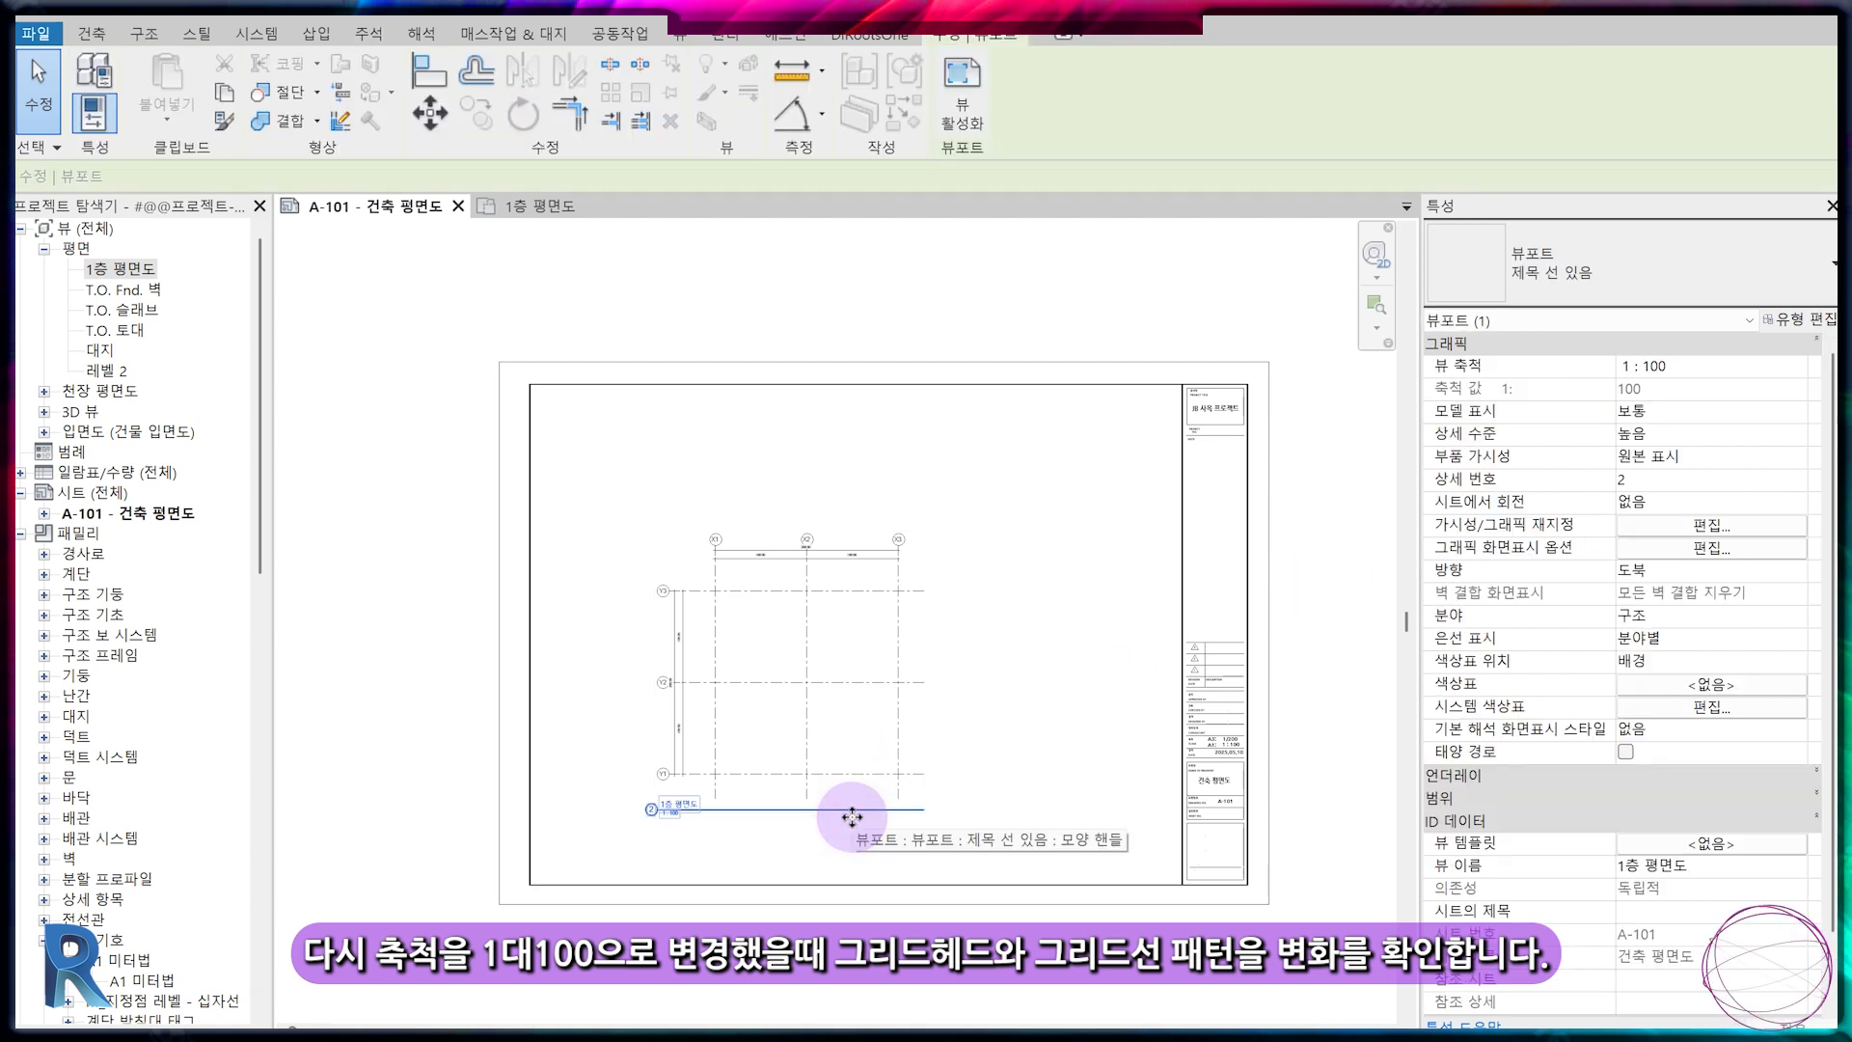
scroll(851, 818, "up", 5)
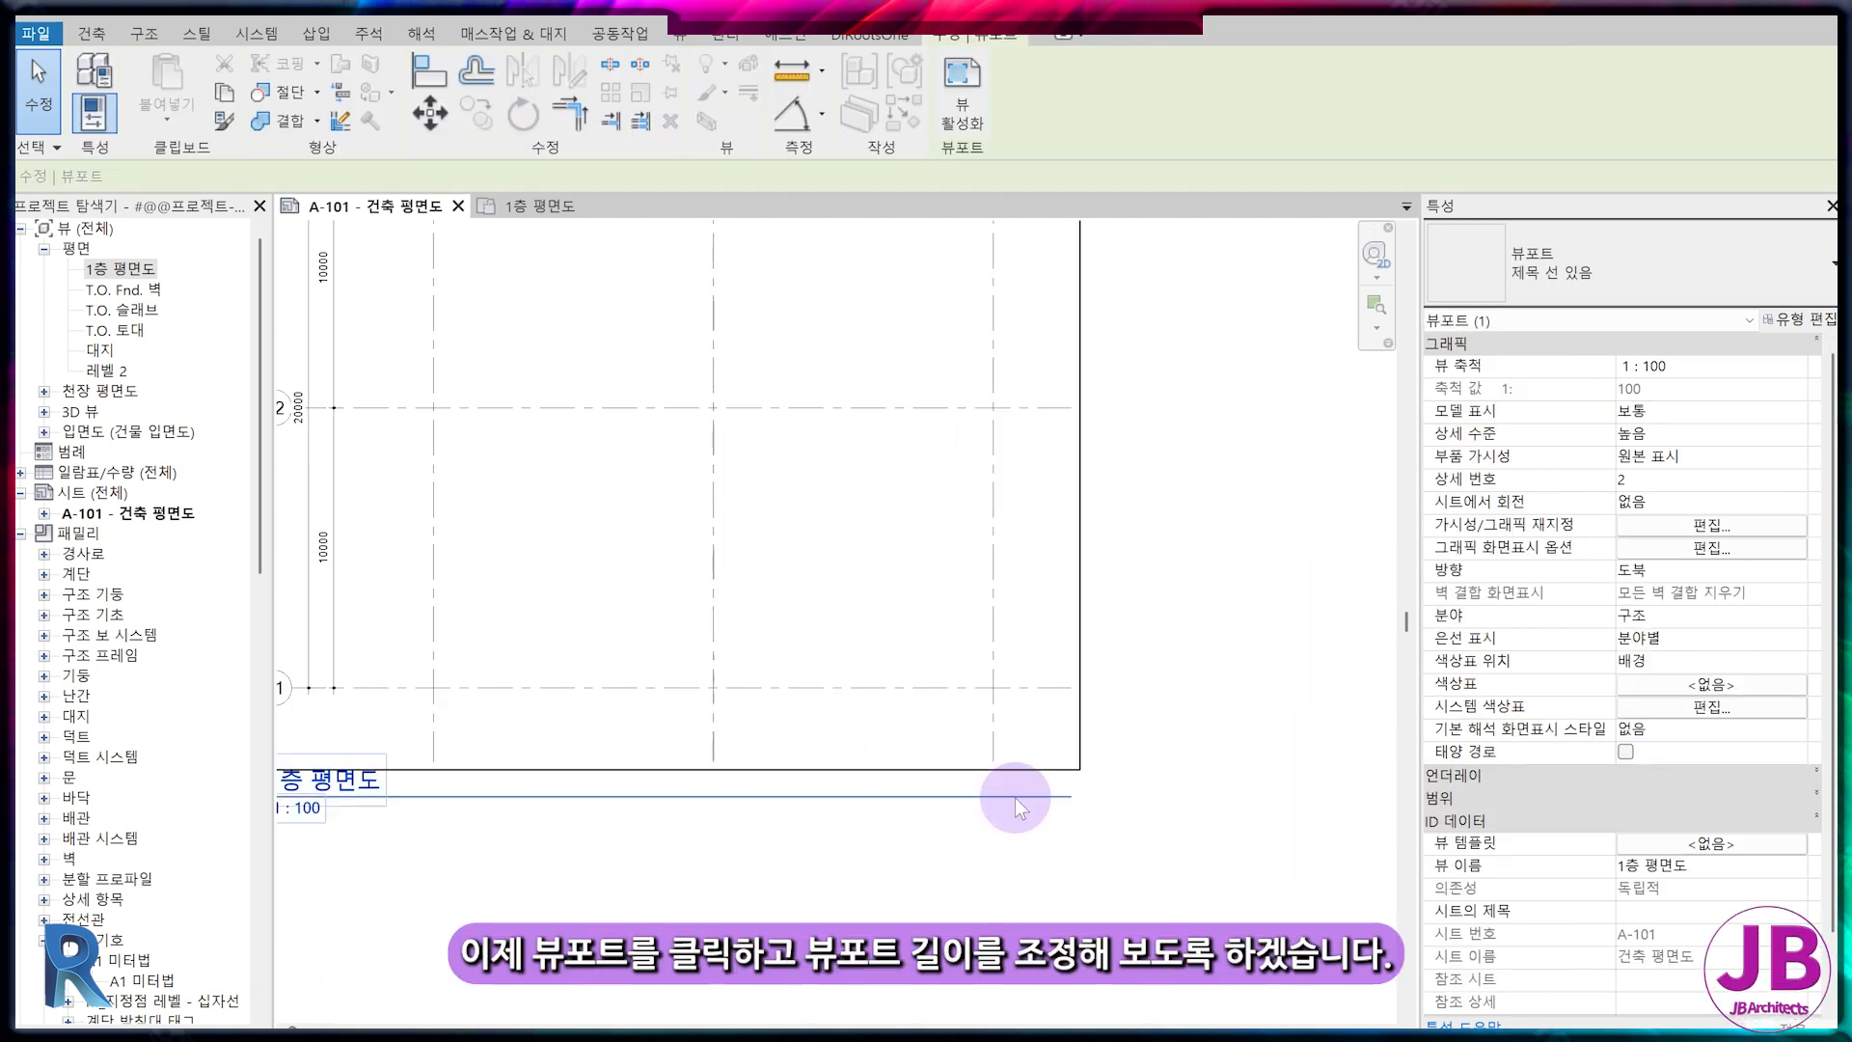
left_click(1069, 798)
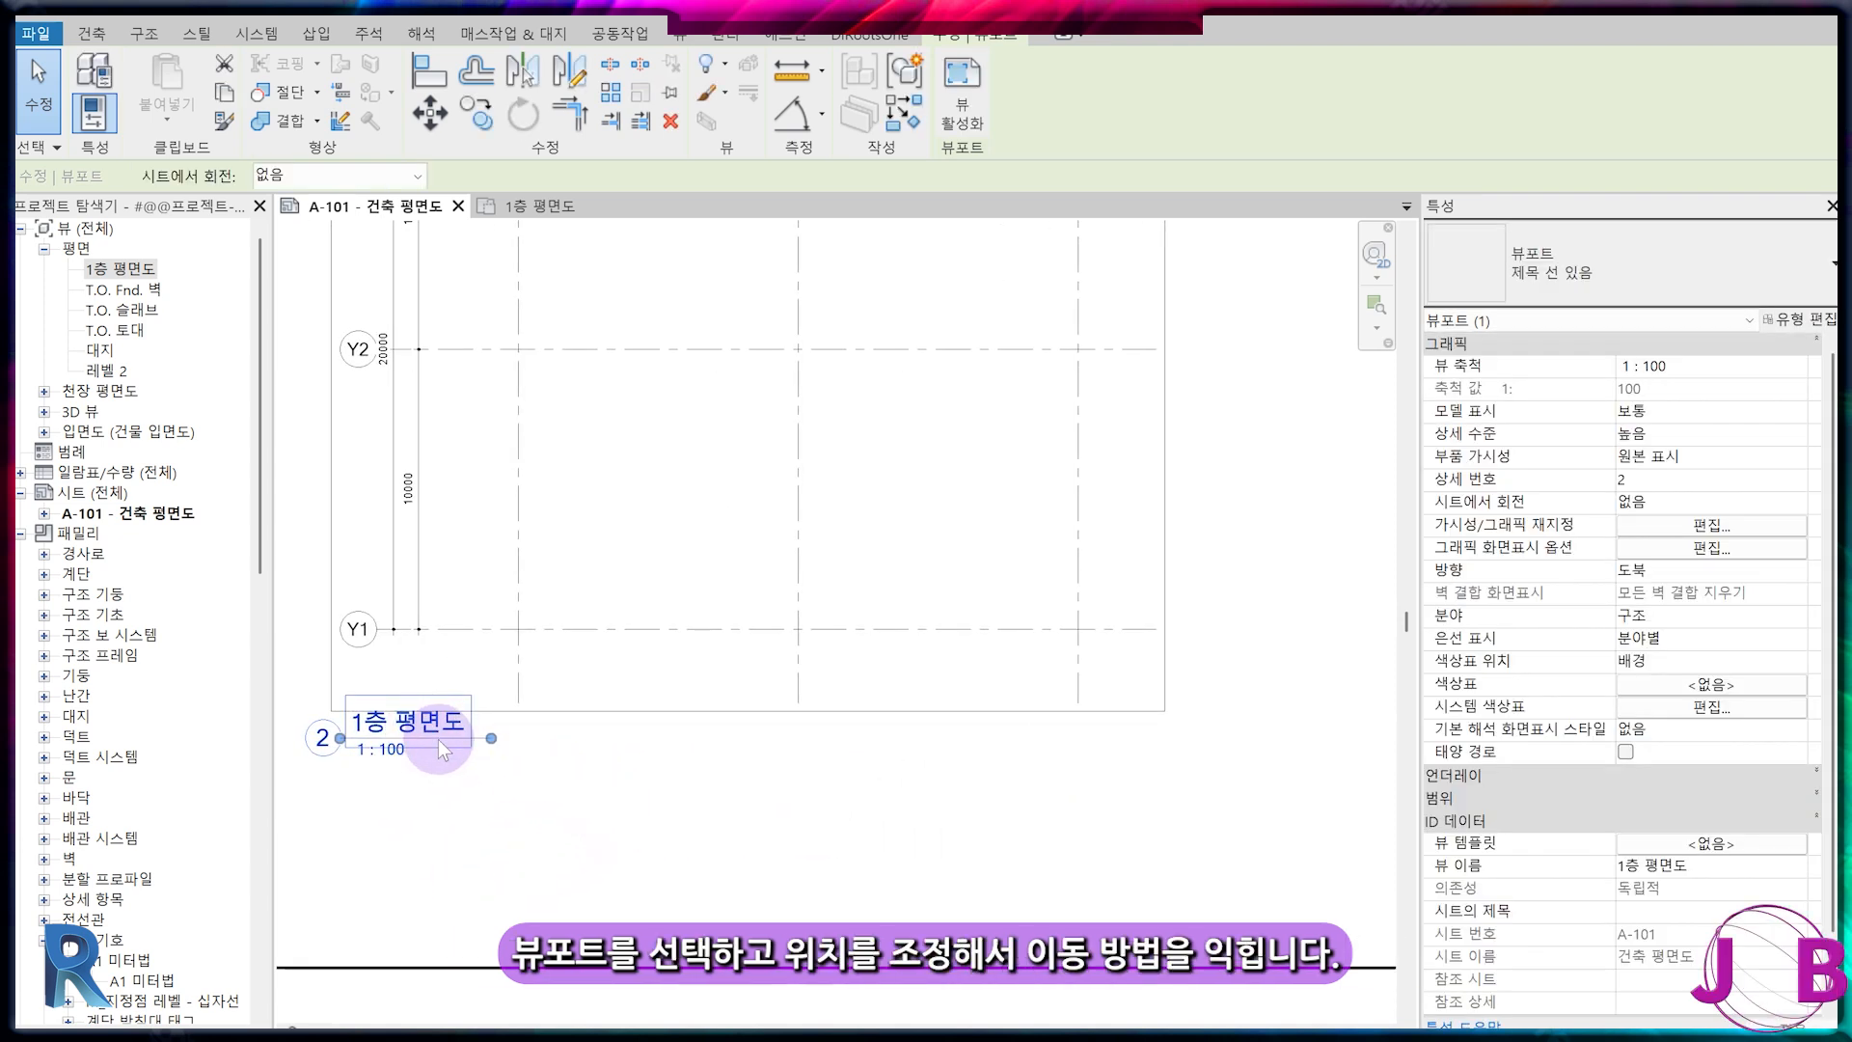
key("Escape")
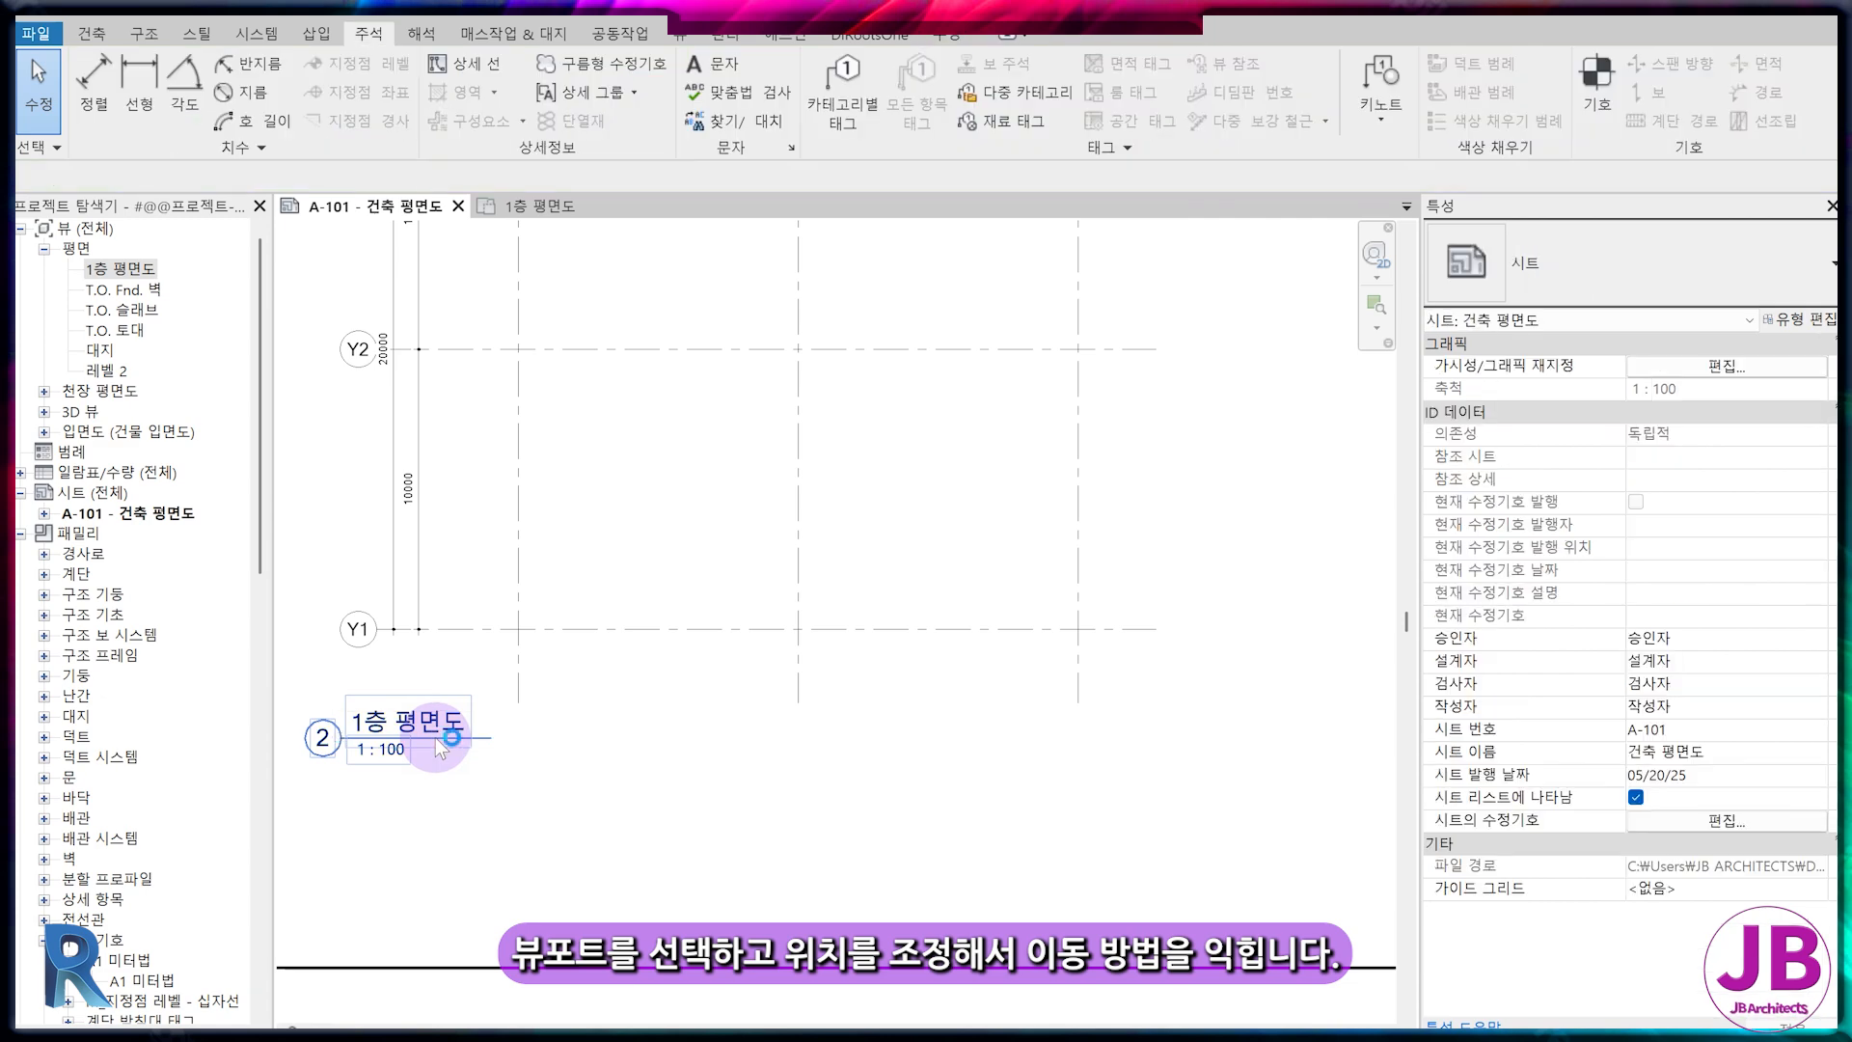
Move the 1층 평면도 viewport title below the lower-right part of the grid plan
left_click(436, 739)
left_click_drag(436, 739, 1025, 758)
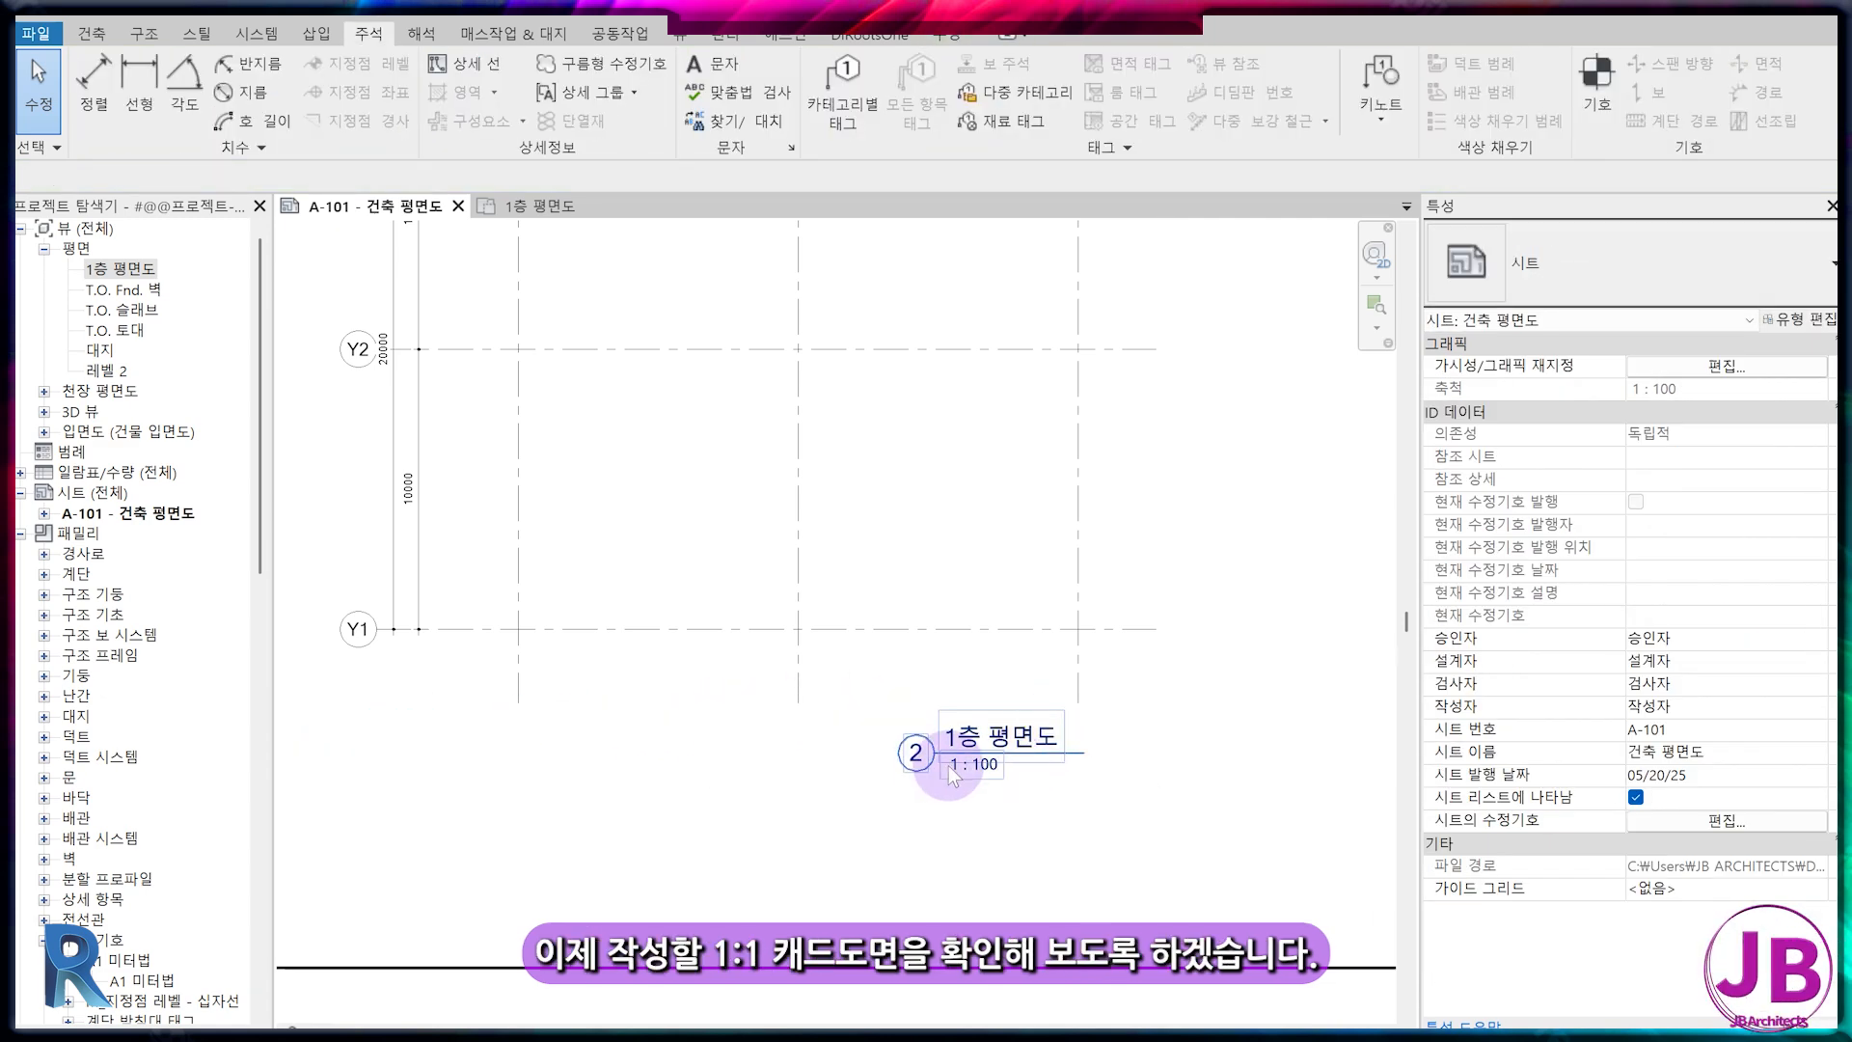
scroll(1185, 811, "down", 2)
scroll(1062, 662, "down", 2)
scroll(1125, 380, "up", 2)
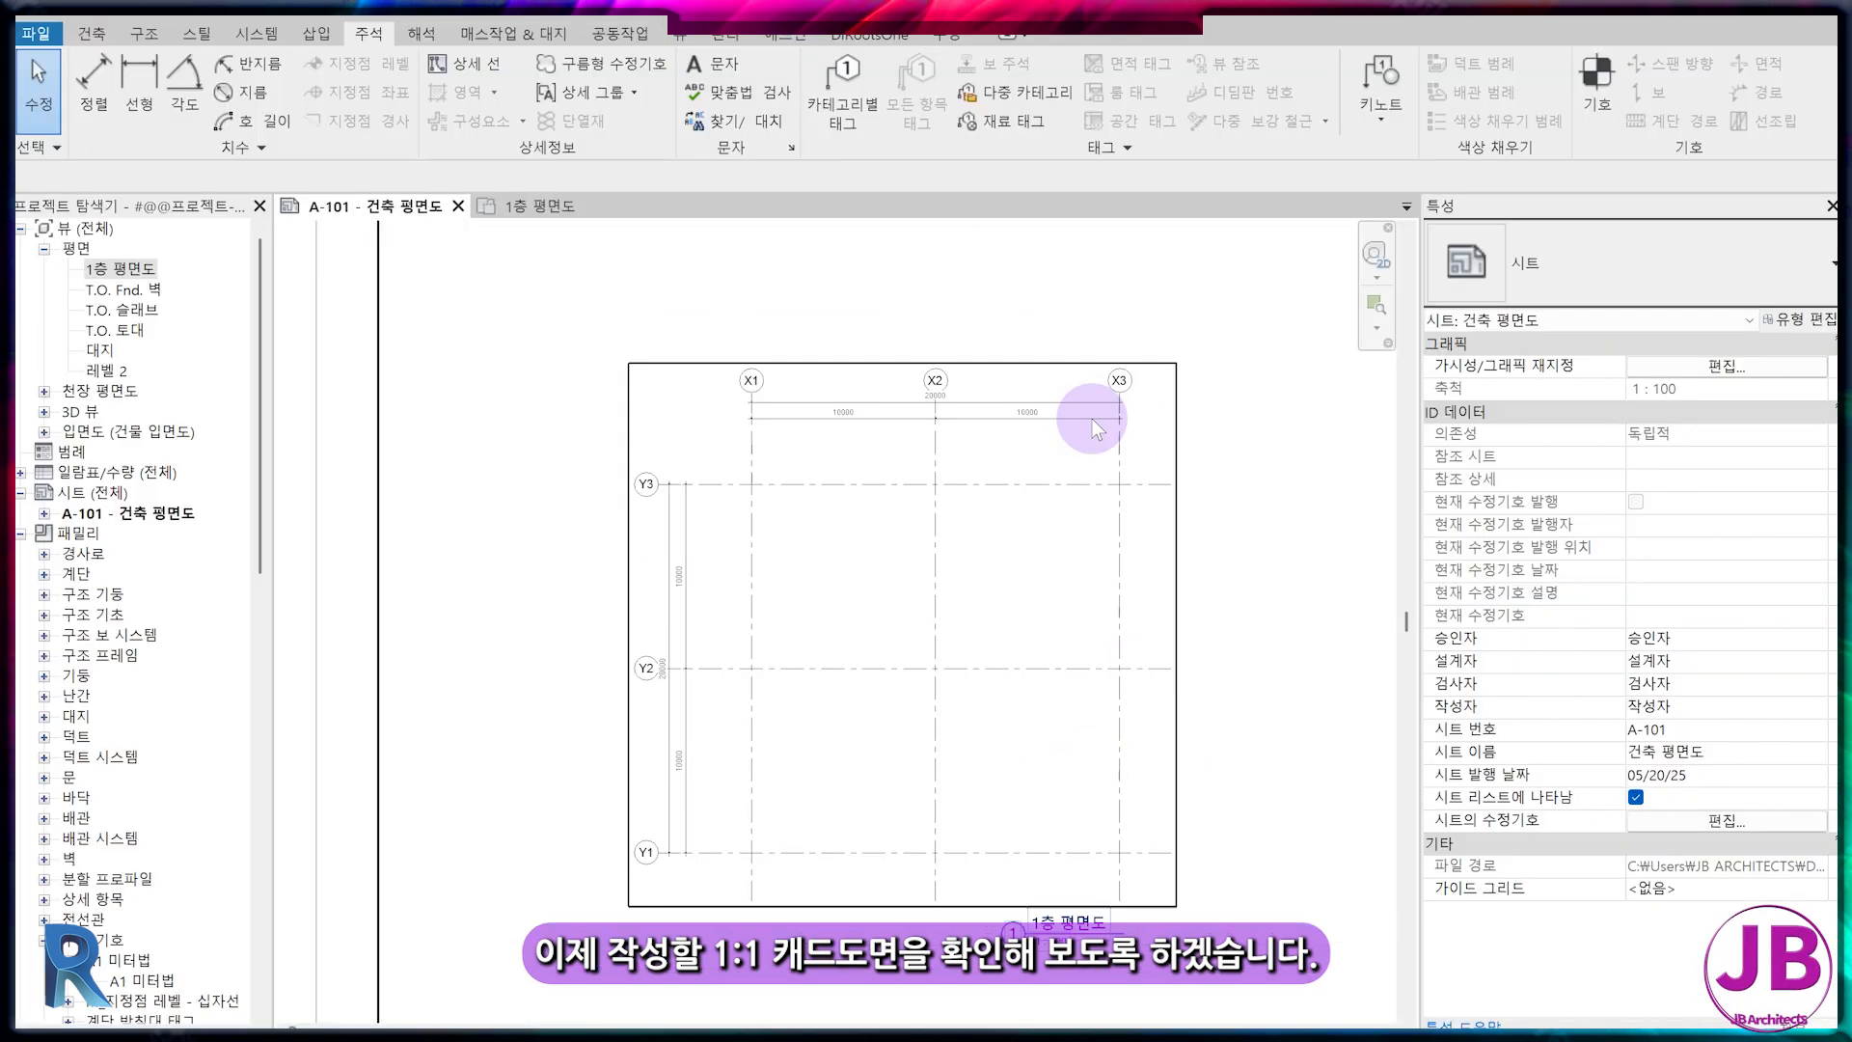
Switch to CADian and check the dimension from the centre line's end to the bubble line's end at the upper-left grid head
mouse_move(736, 1039)
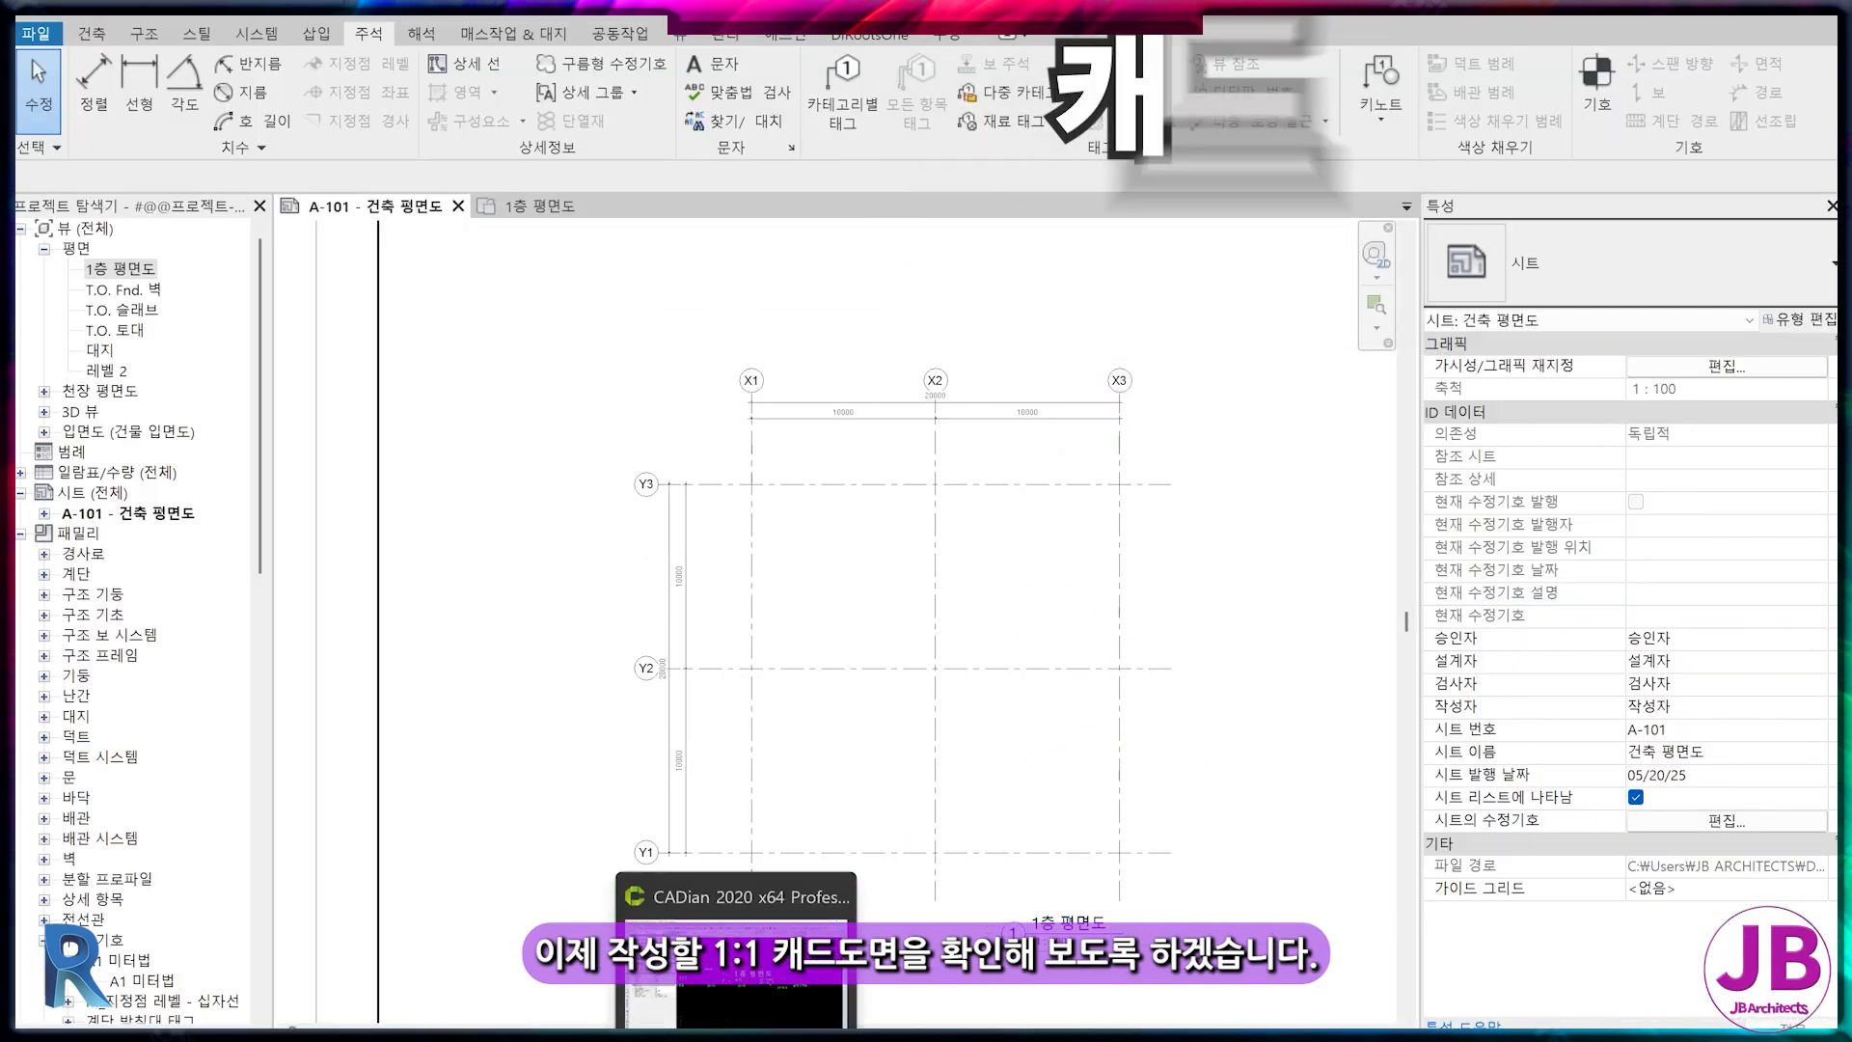
left_click(736, 896)
scroll(1082, 599, "up", 5)
middle_click_drag(1264, 580, 1288, 571)
scroll(632, 734, "down", 1)
mouse_move(632, 733)
middle_mouse_down()
mouse_move(993, 579)
mouse_move(1324, 559)
middle_mouse_up()
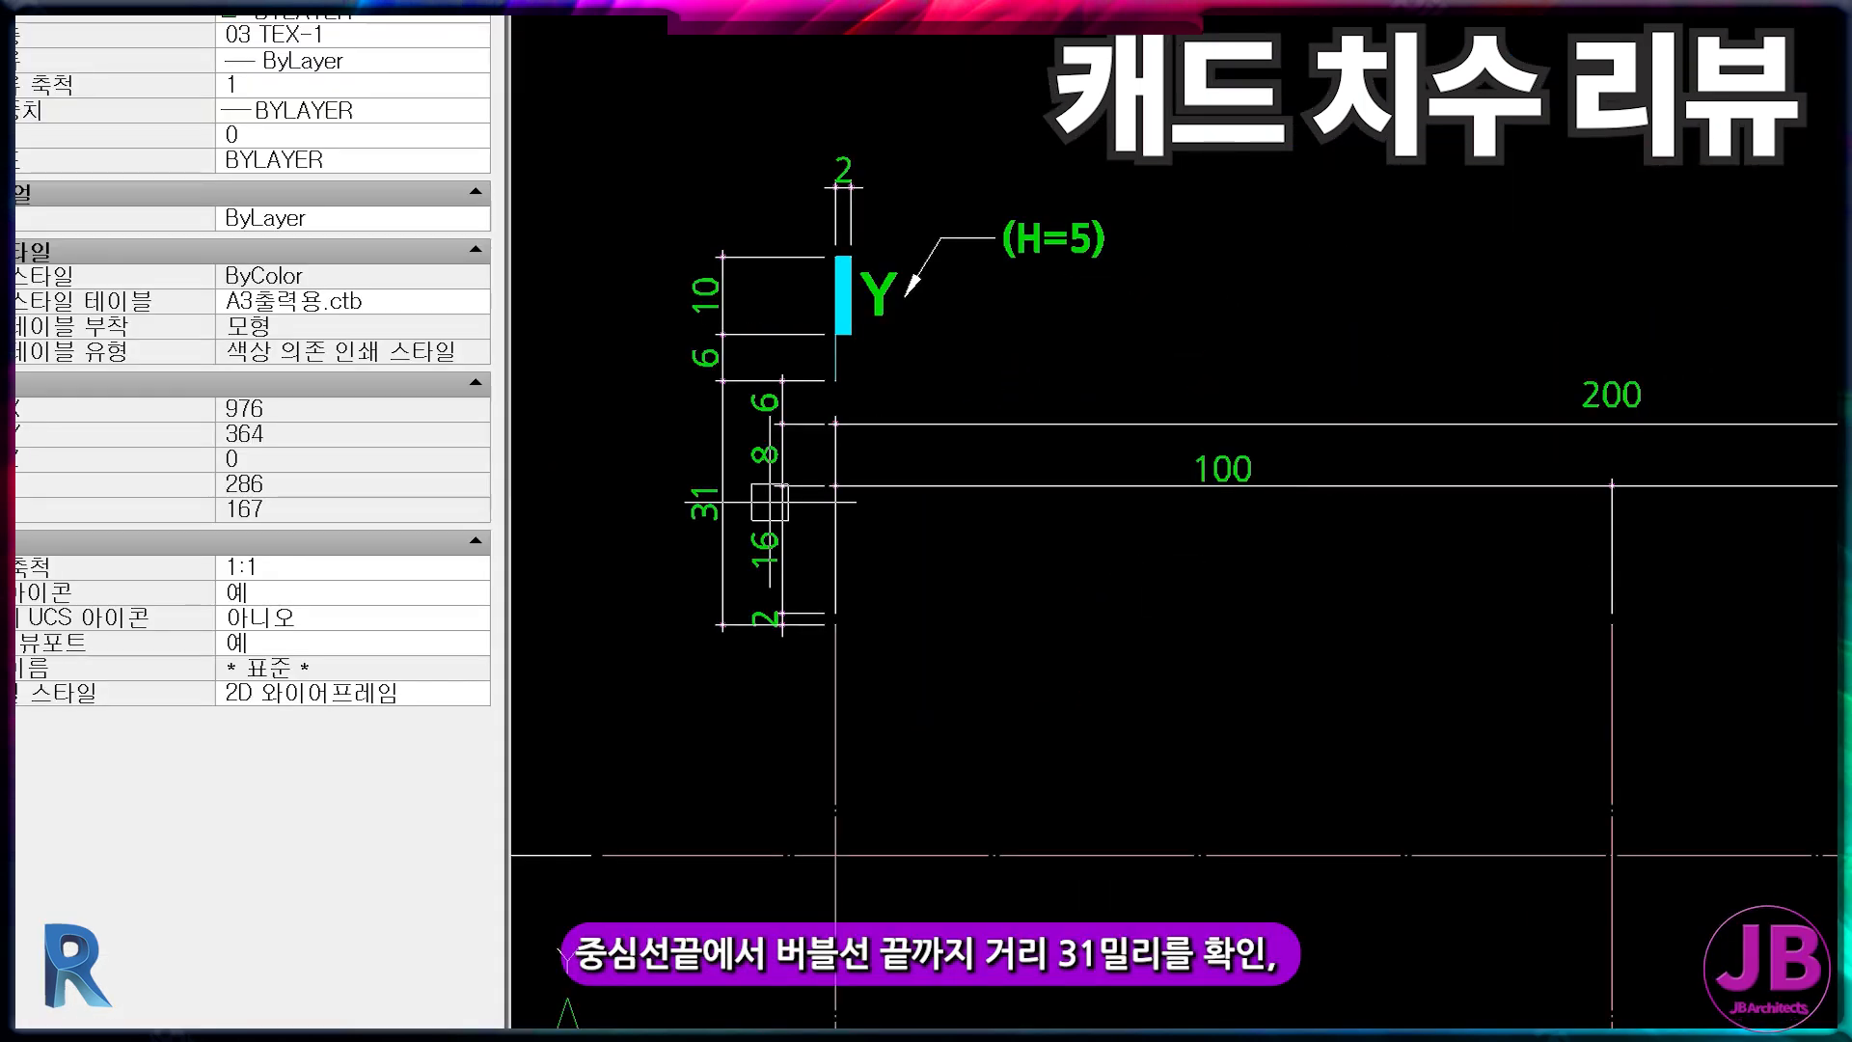
left_click(724, 475)
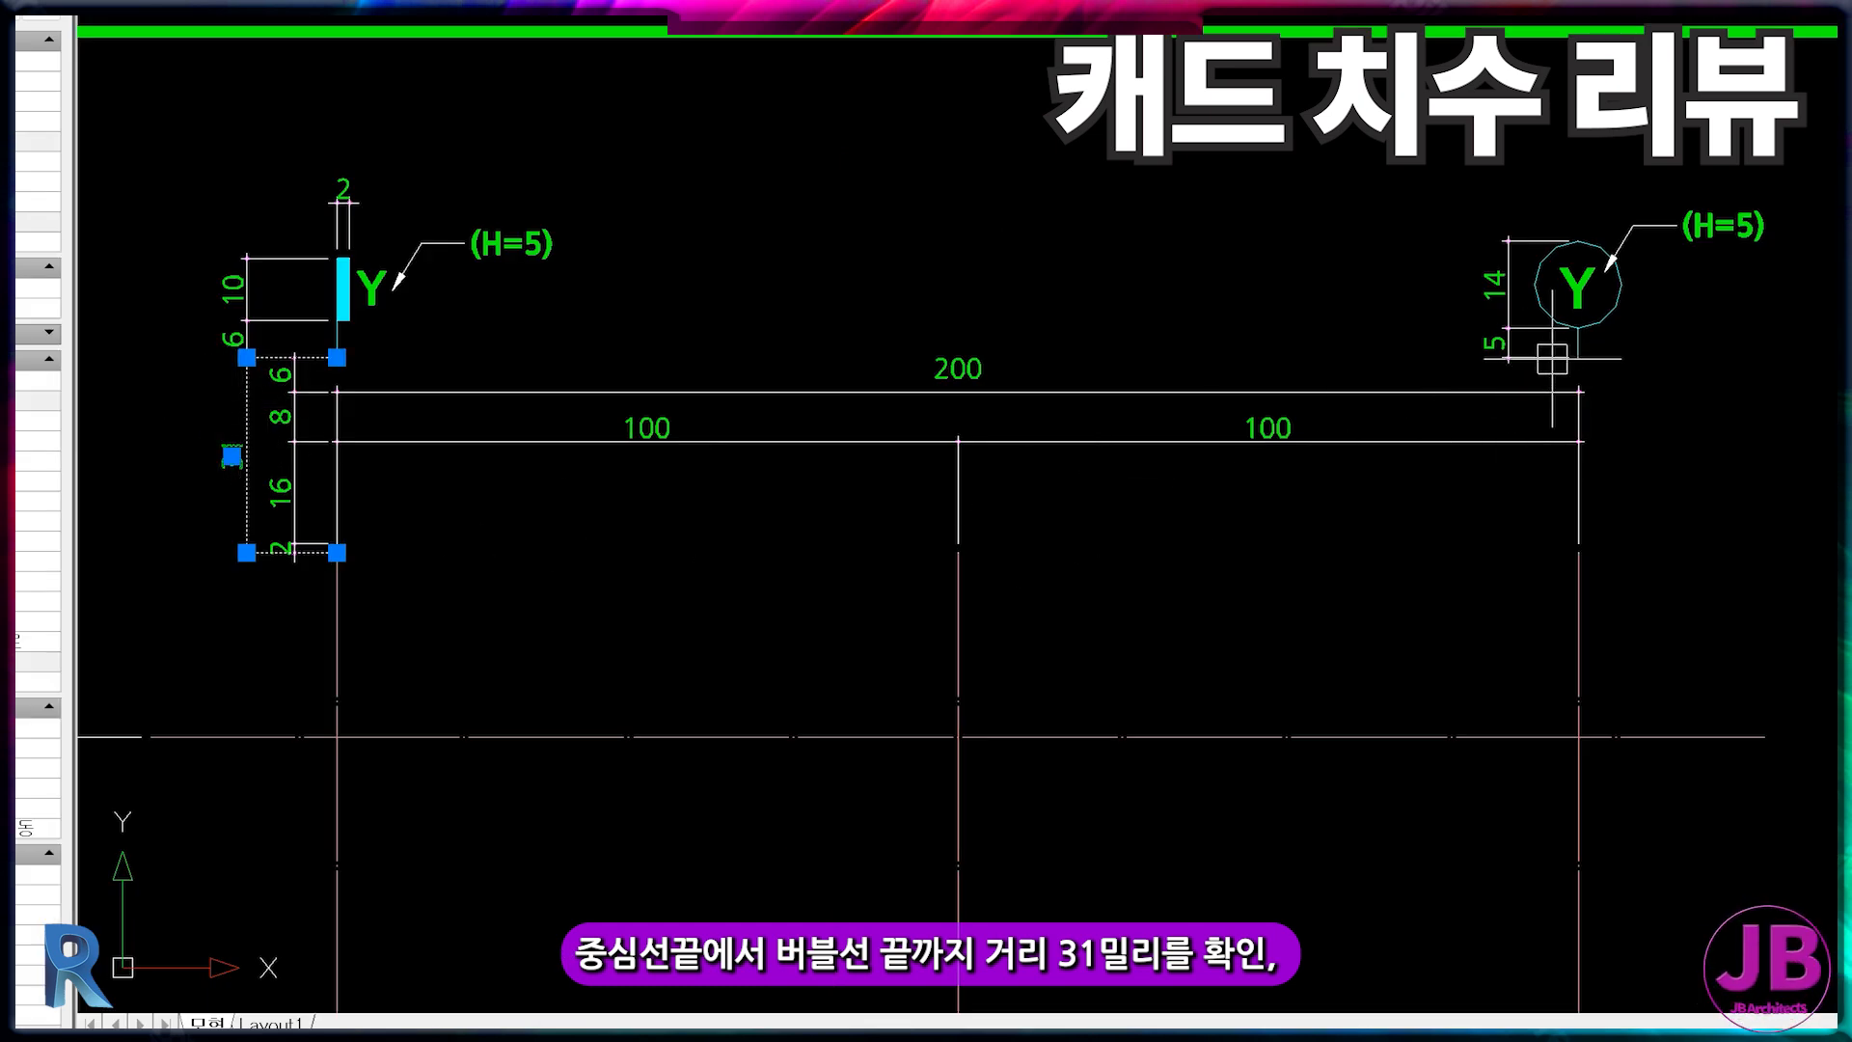
Check the circular grid bubble's stem length and diameter dimensions and its Y text
left_click(1541, 357)
left_click(1504, 258)
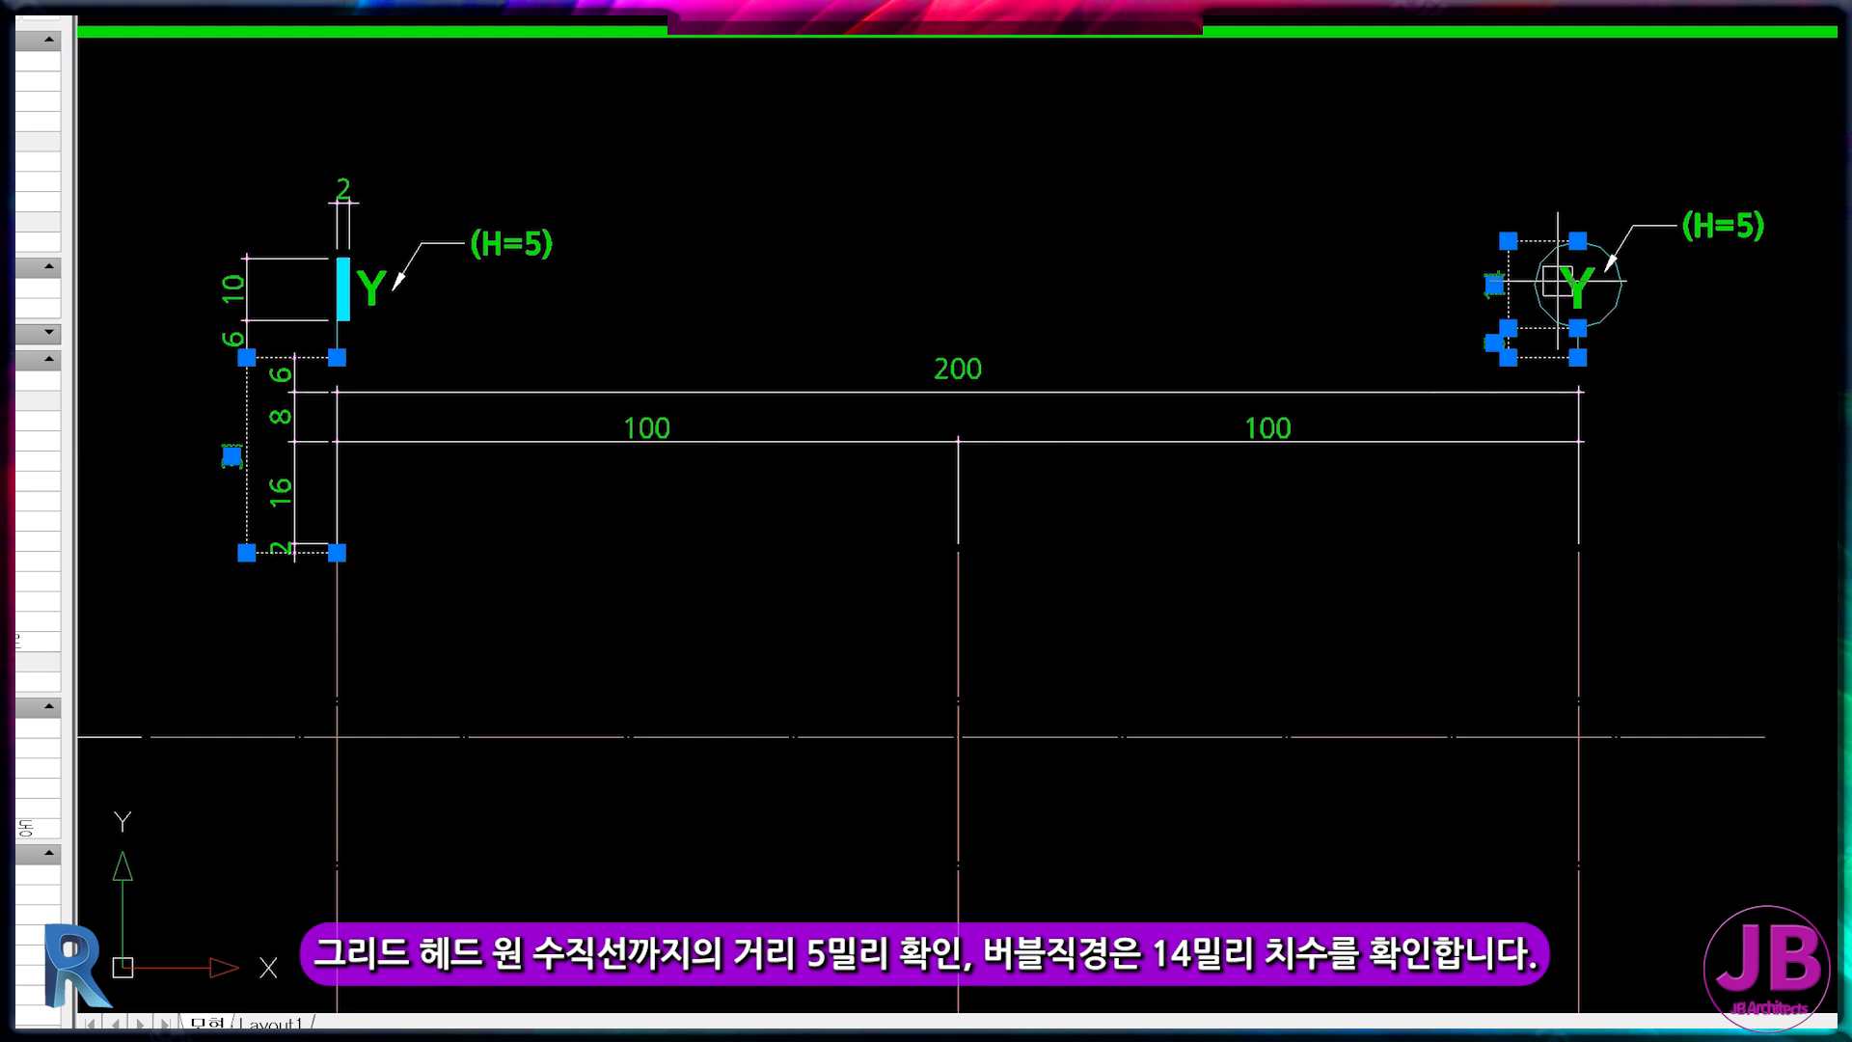
left_click(1573, 285)
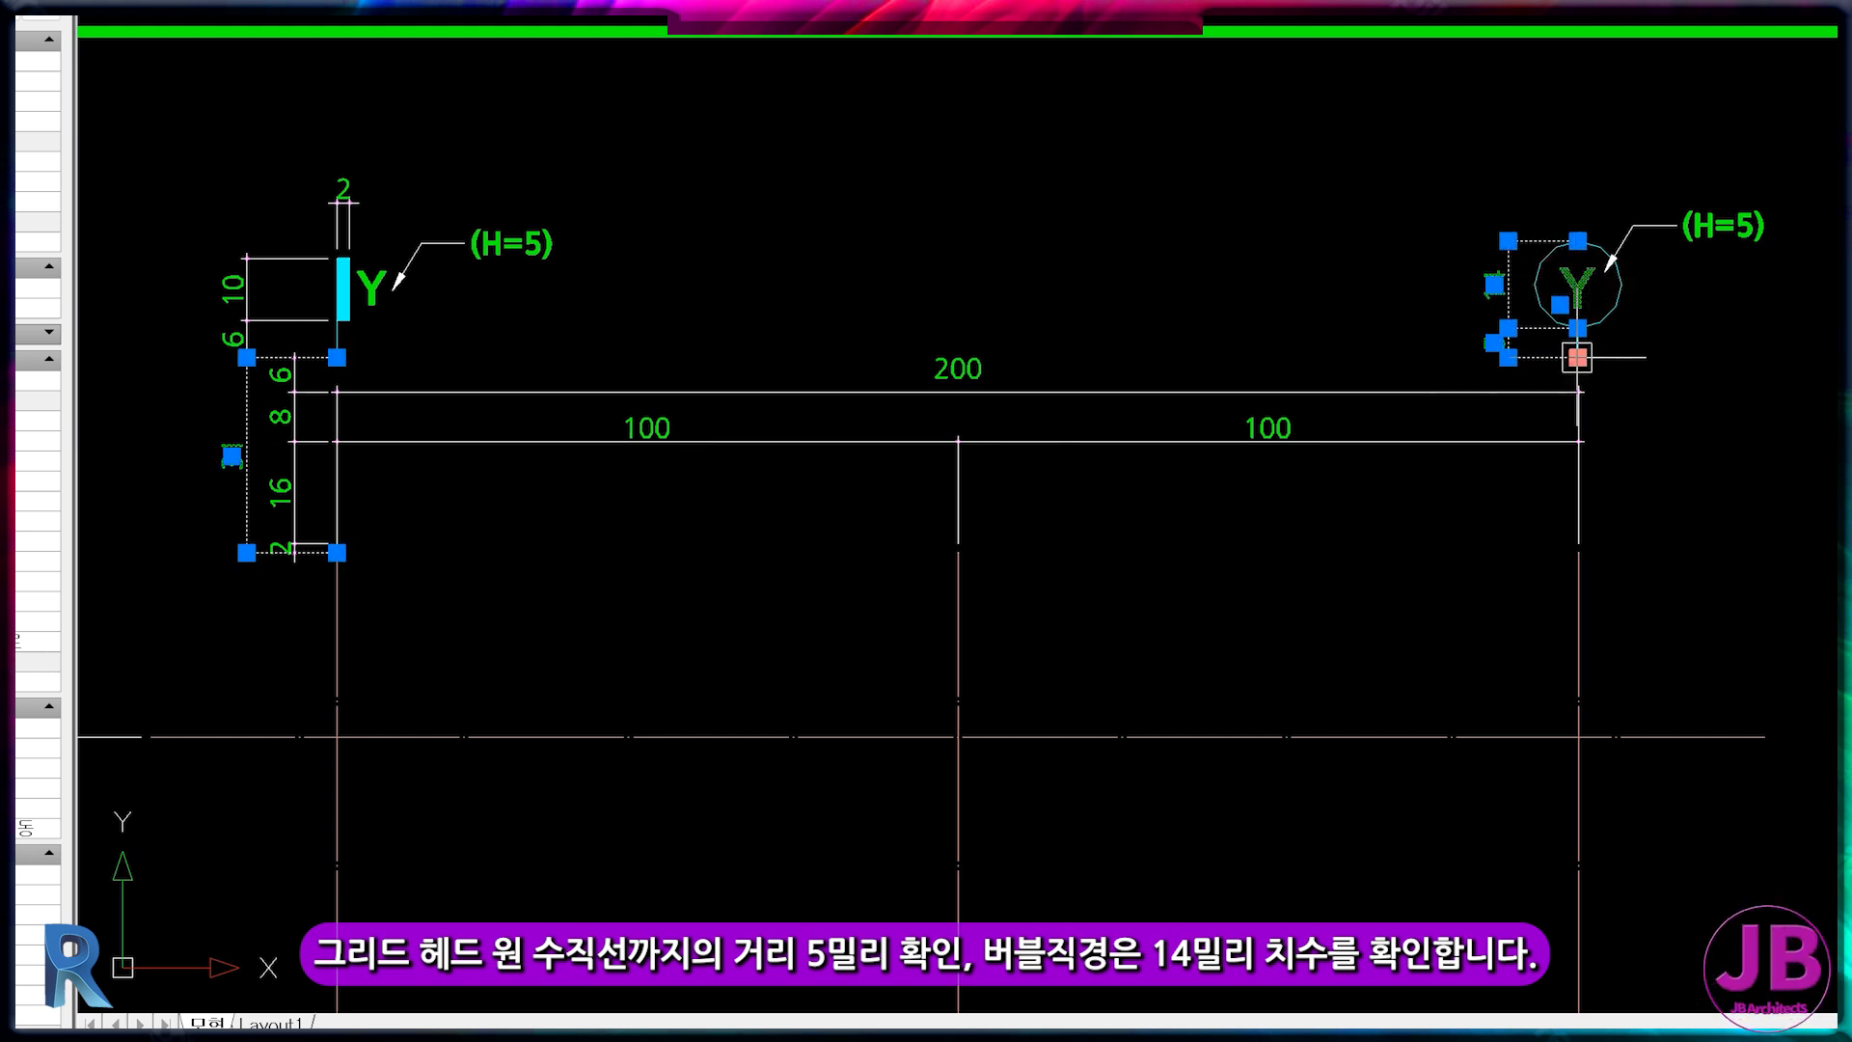
Check the centre line below the circular grid bubble and clear the selection
left_click(1579, 624)
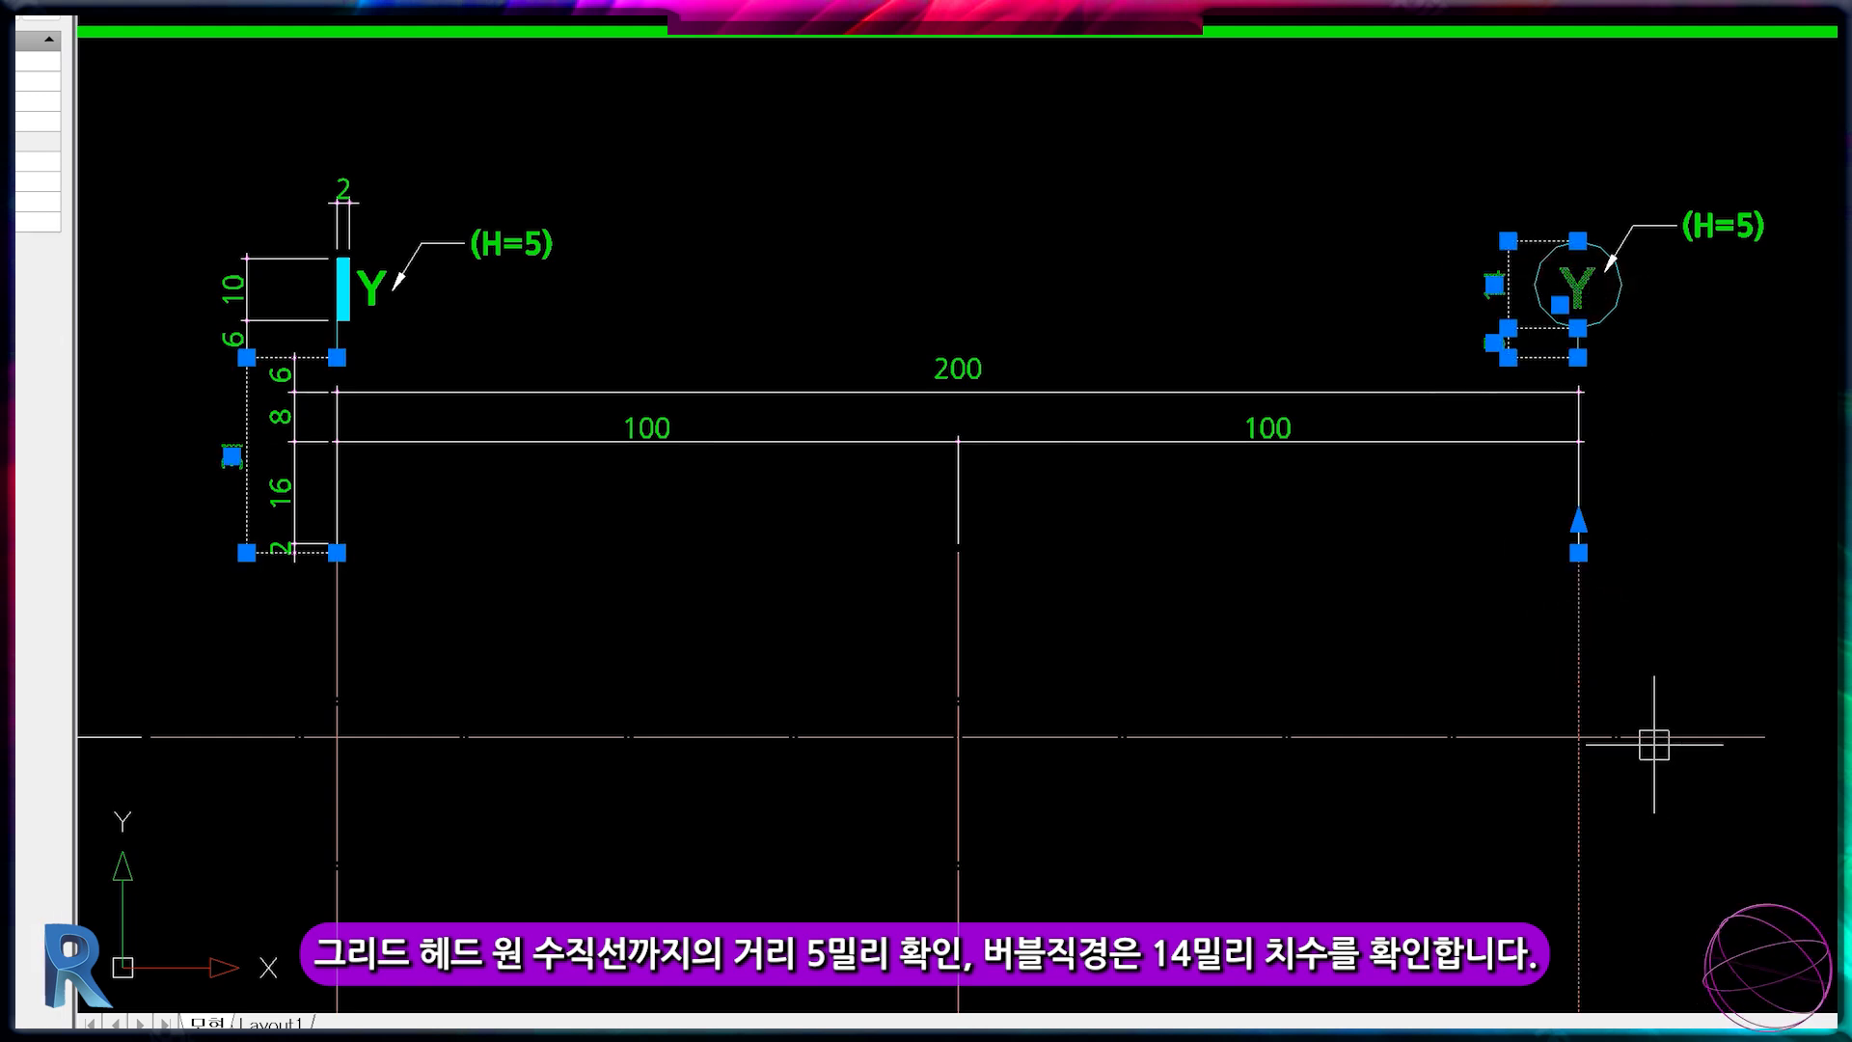
key("Escape")
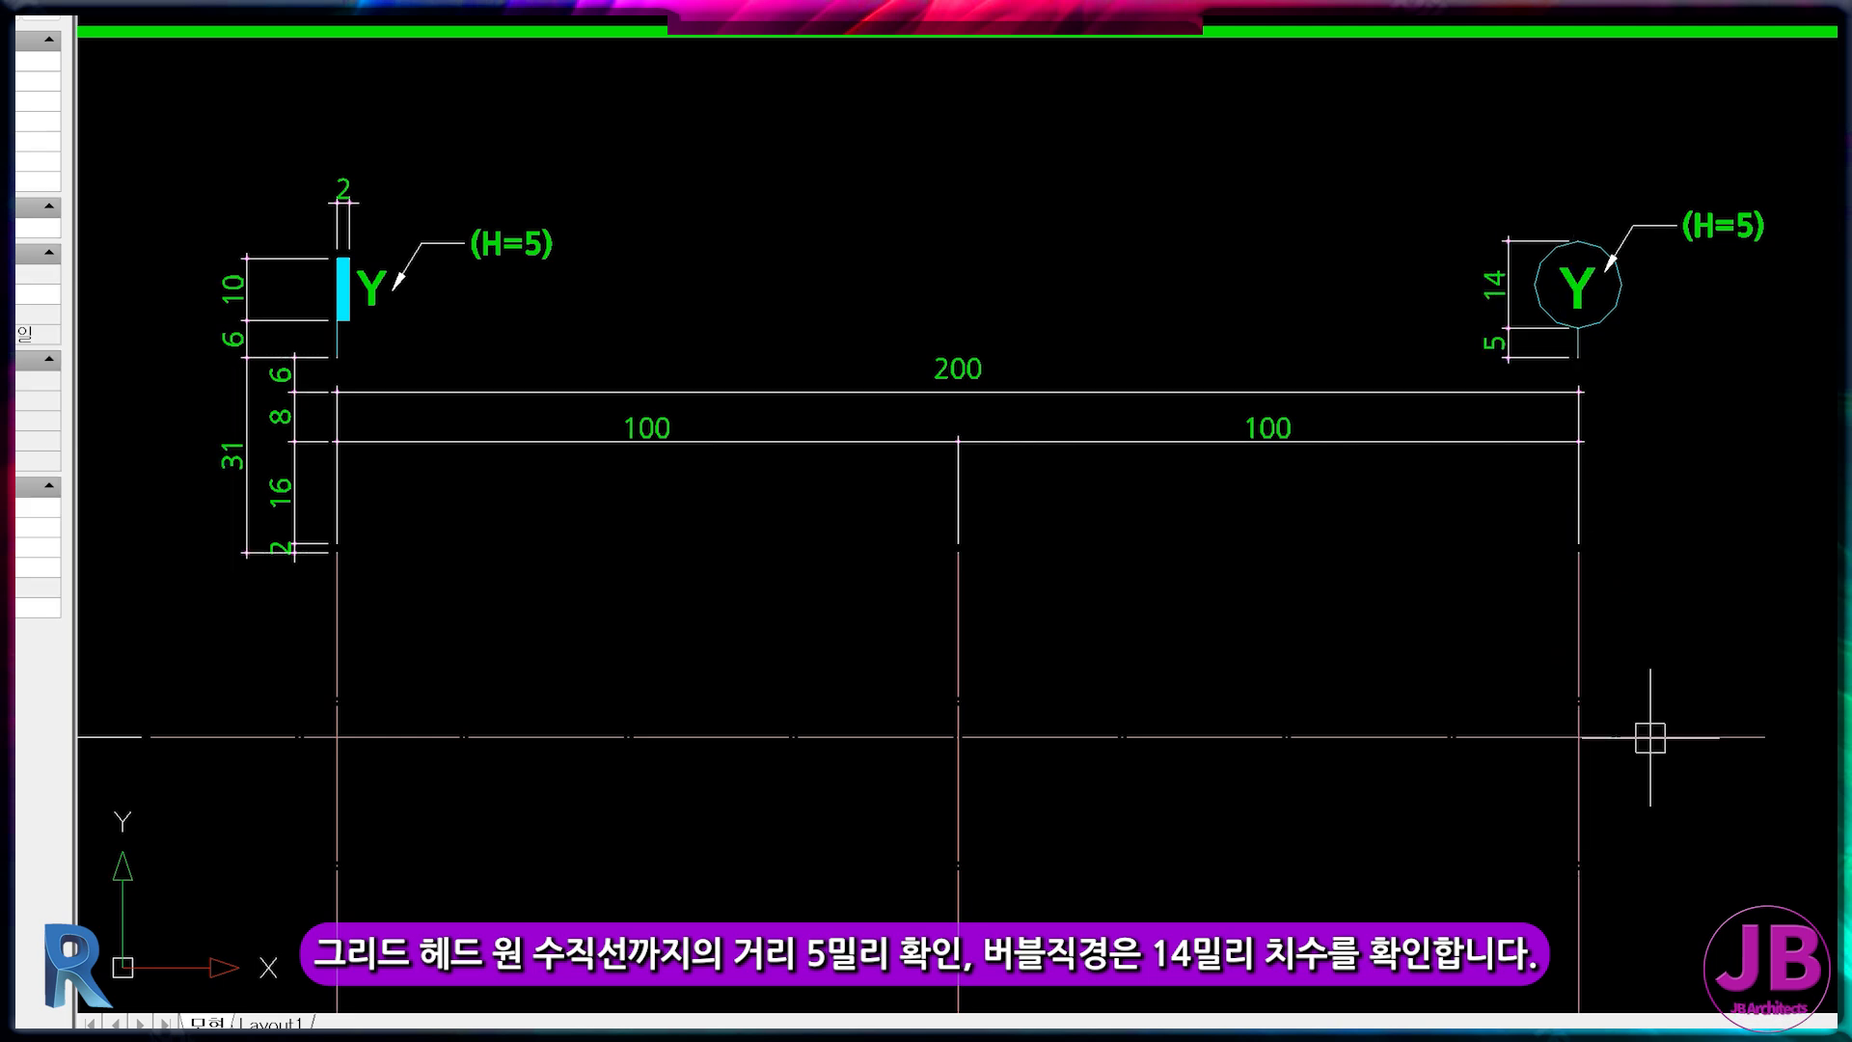
left_click(1579, 769)
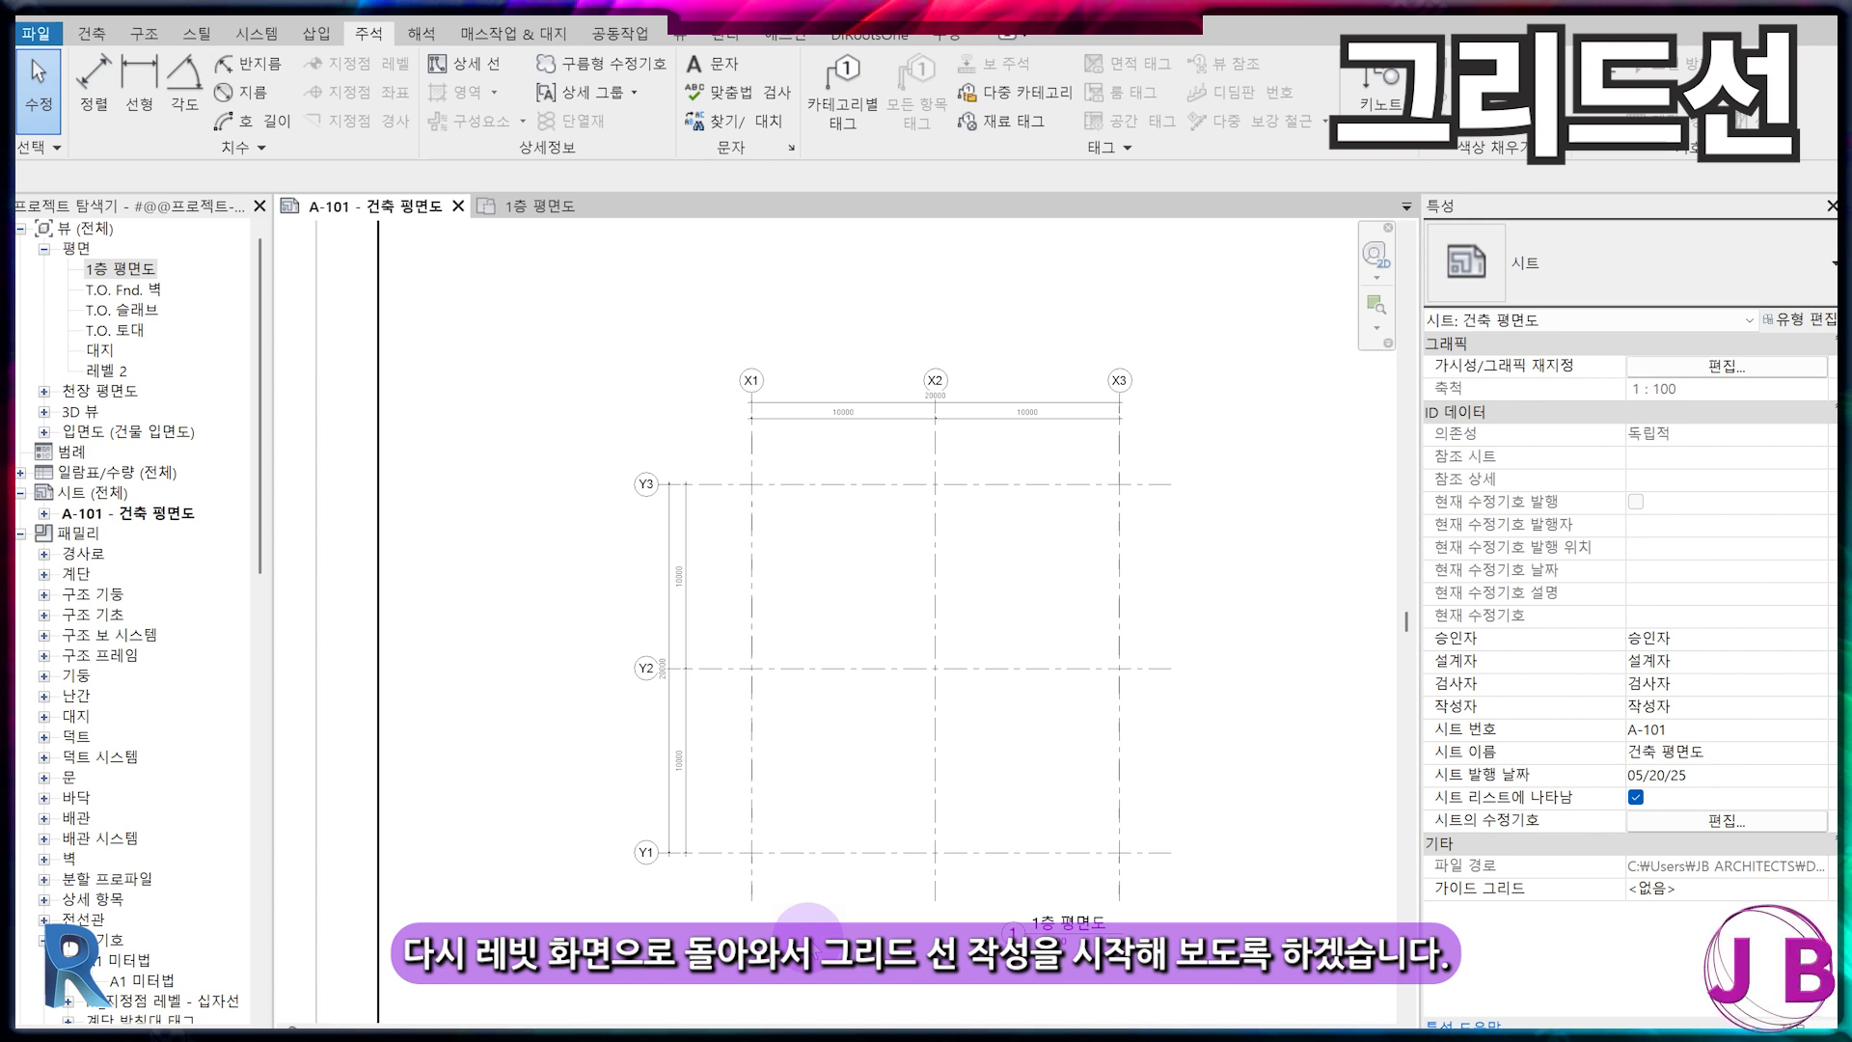
Switch to Revit's 1층 평면도 view and set the 6.5mm 버블 grid type's end segment colour to RGB 255-128-128
left_click(942, 591)
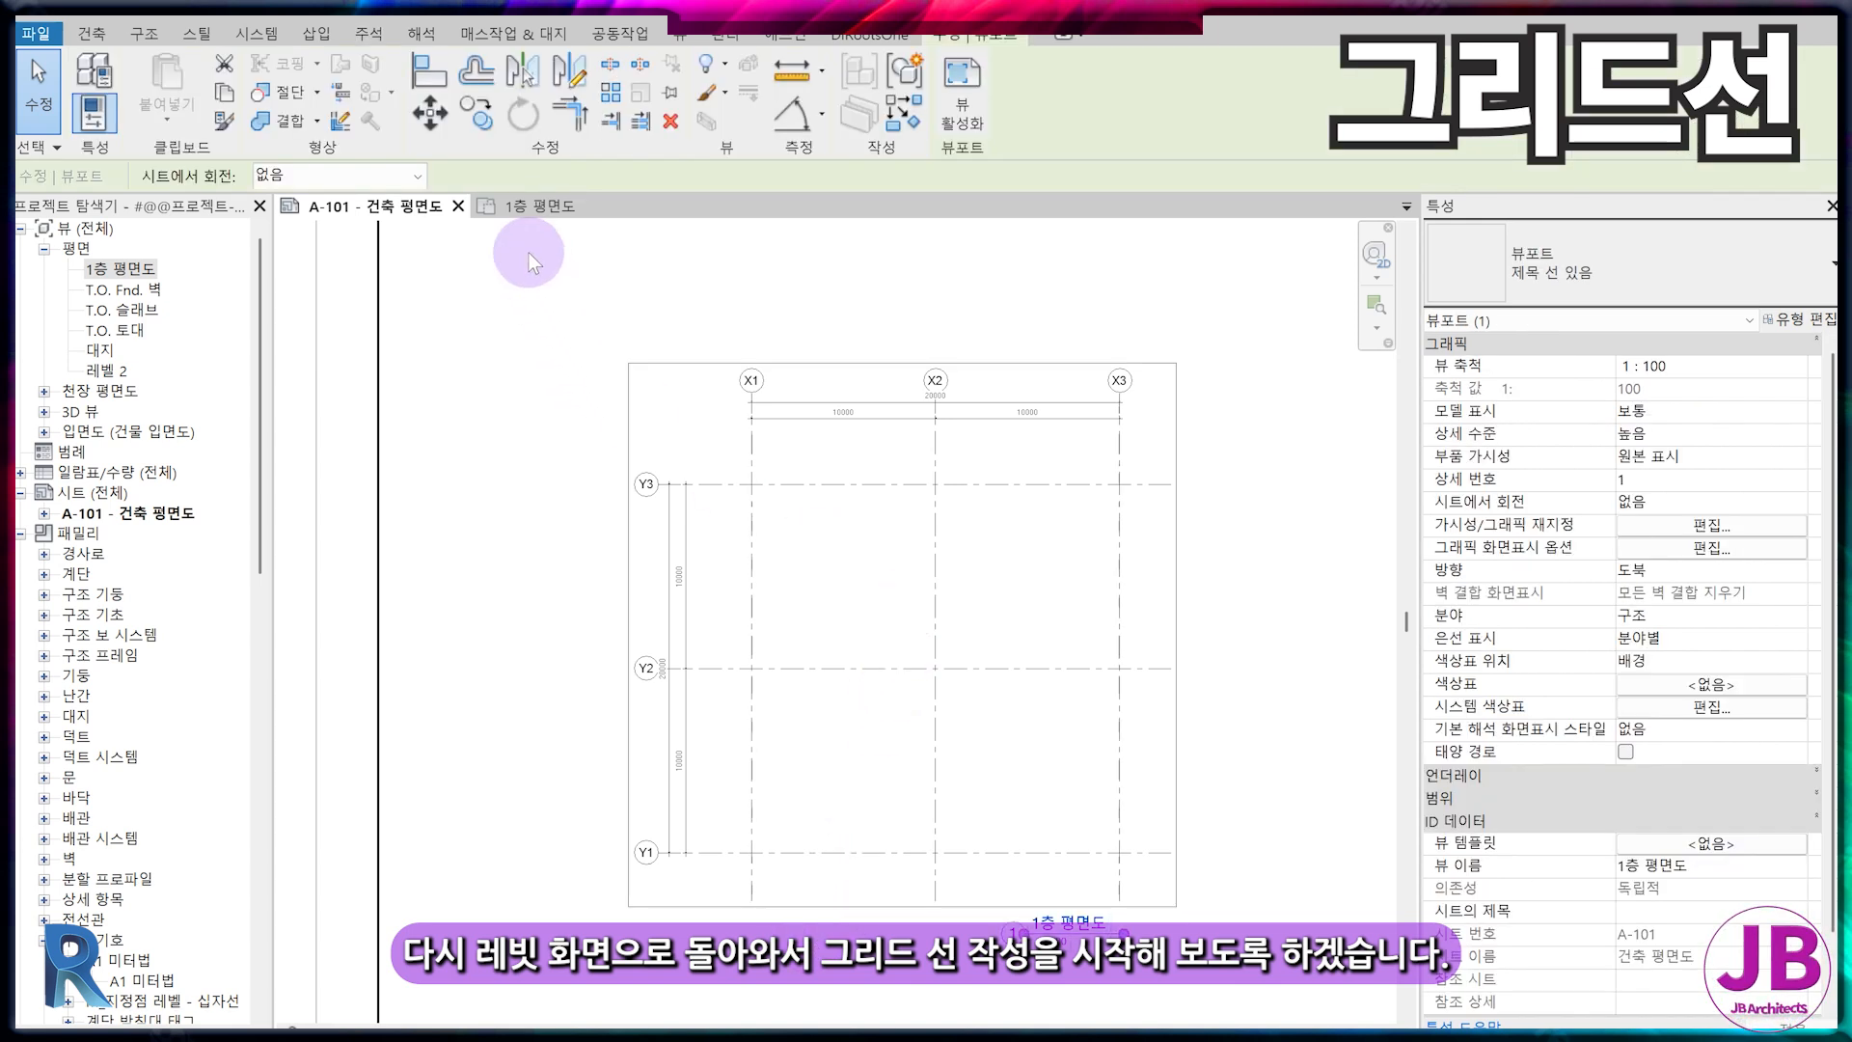
left_click(525, 208)
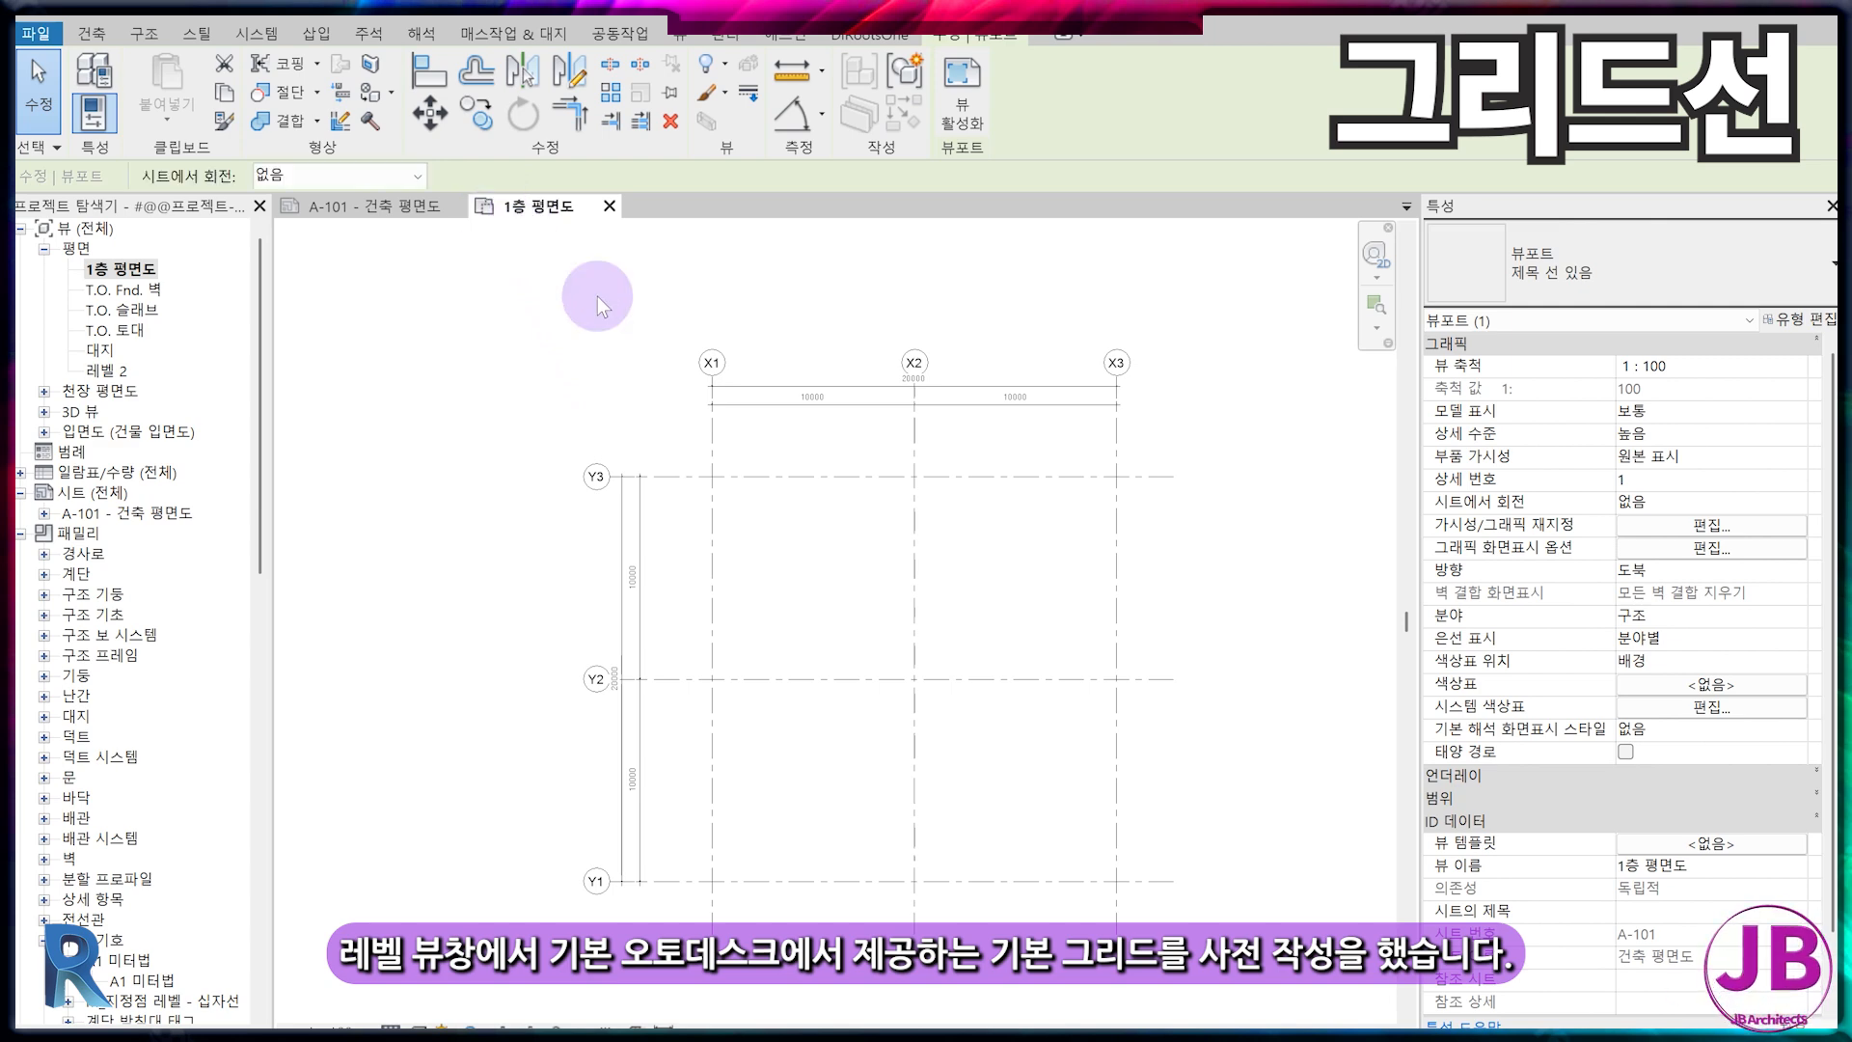
left_click(923, 622)
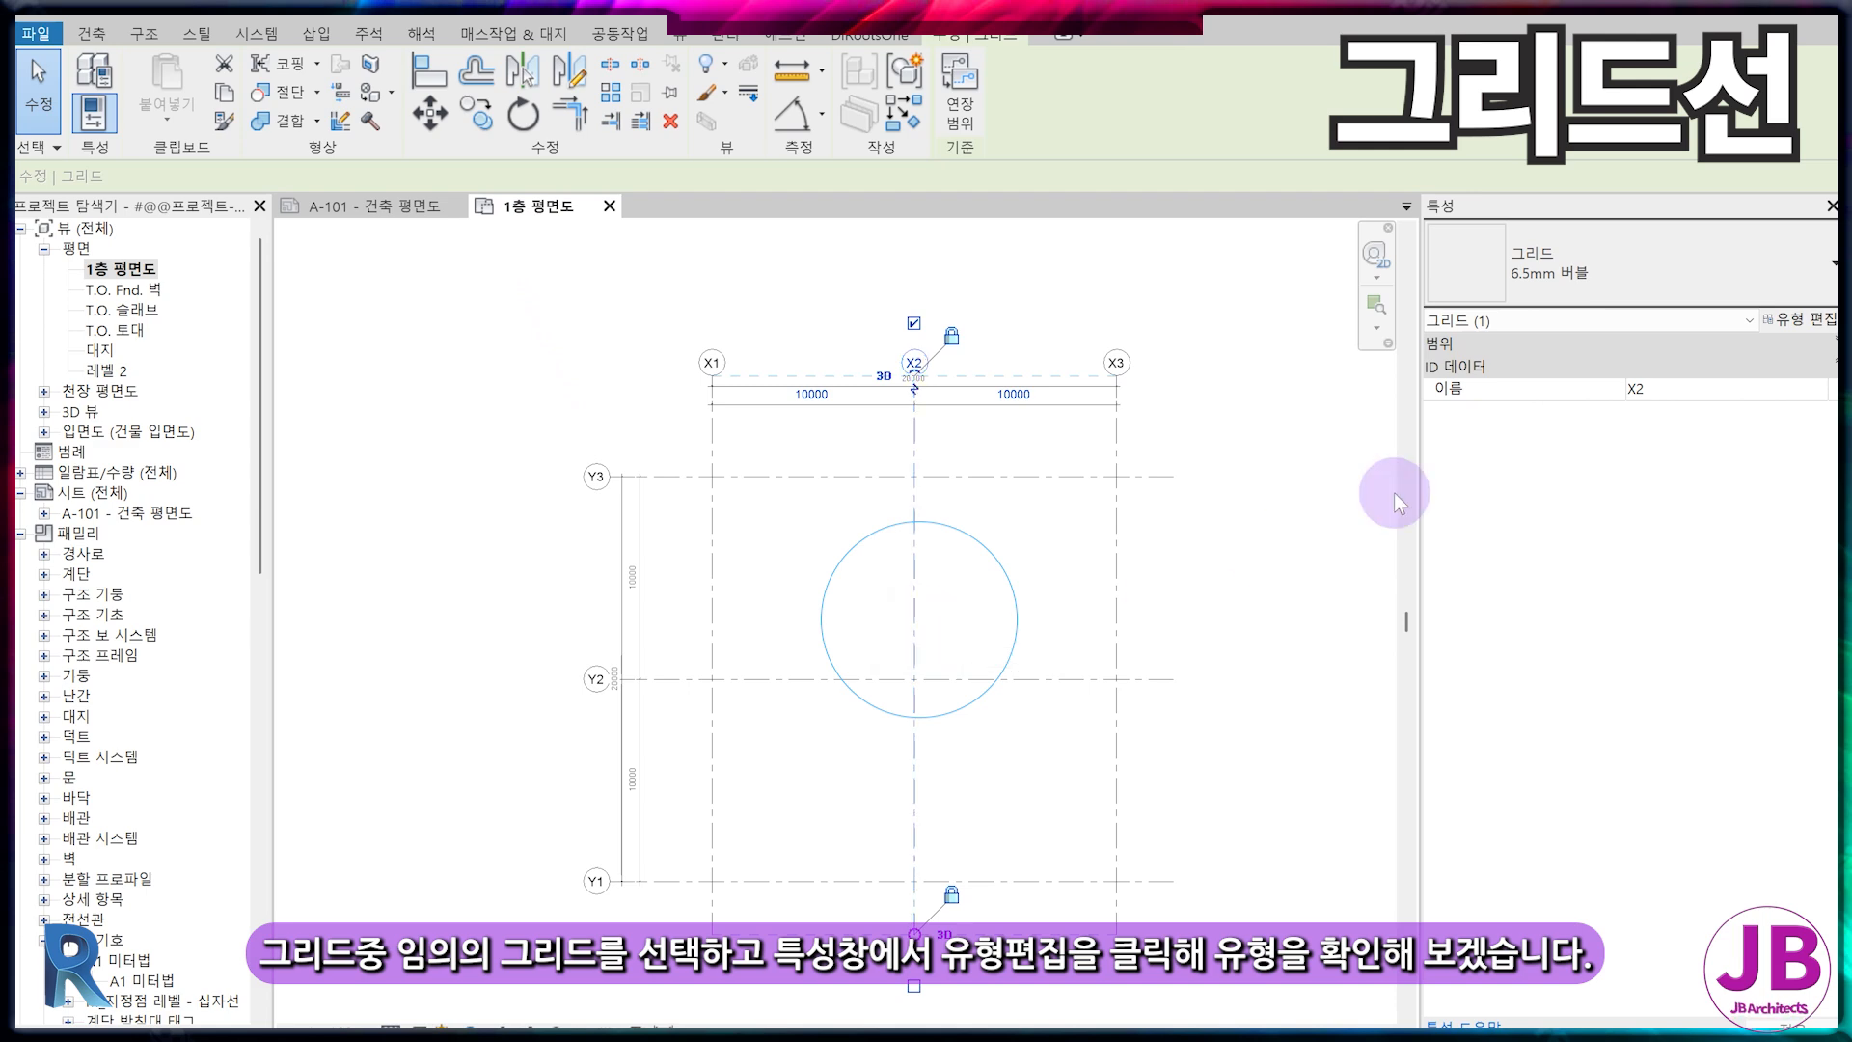
left_click(1827, 326)
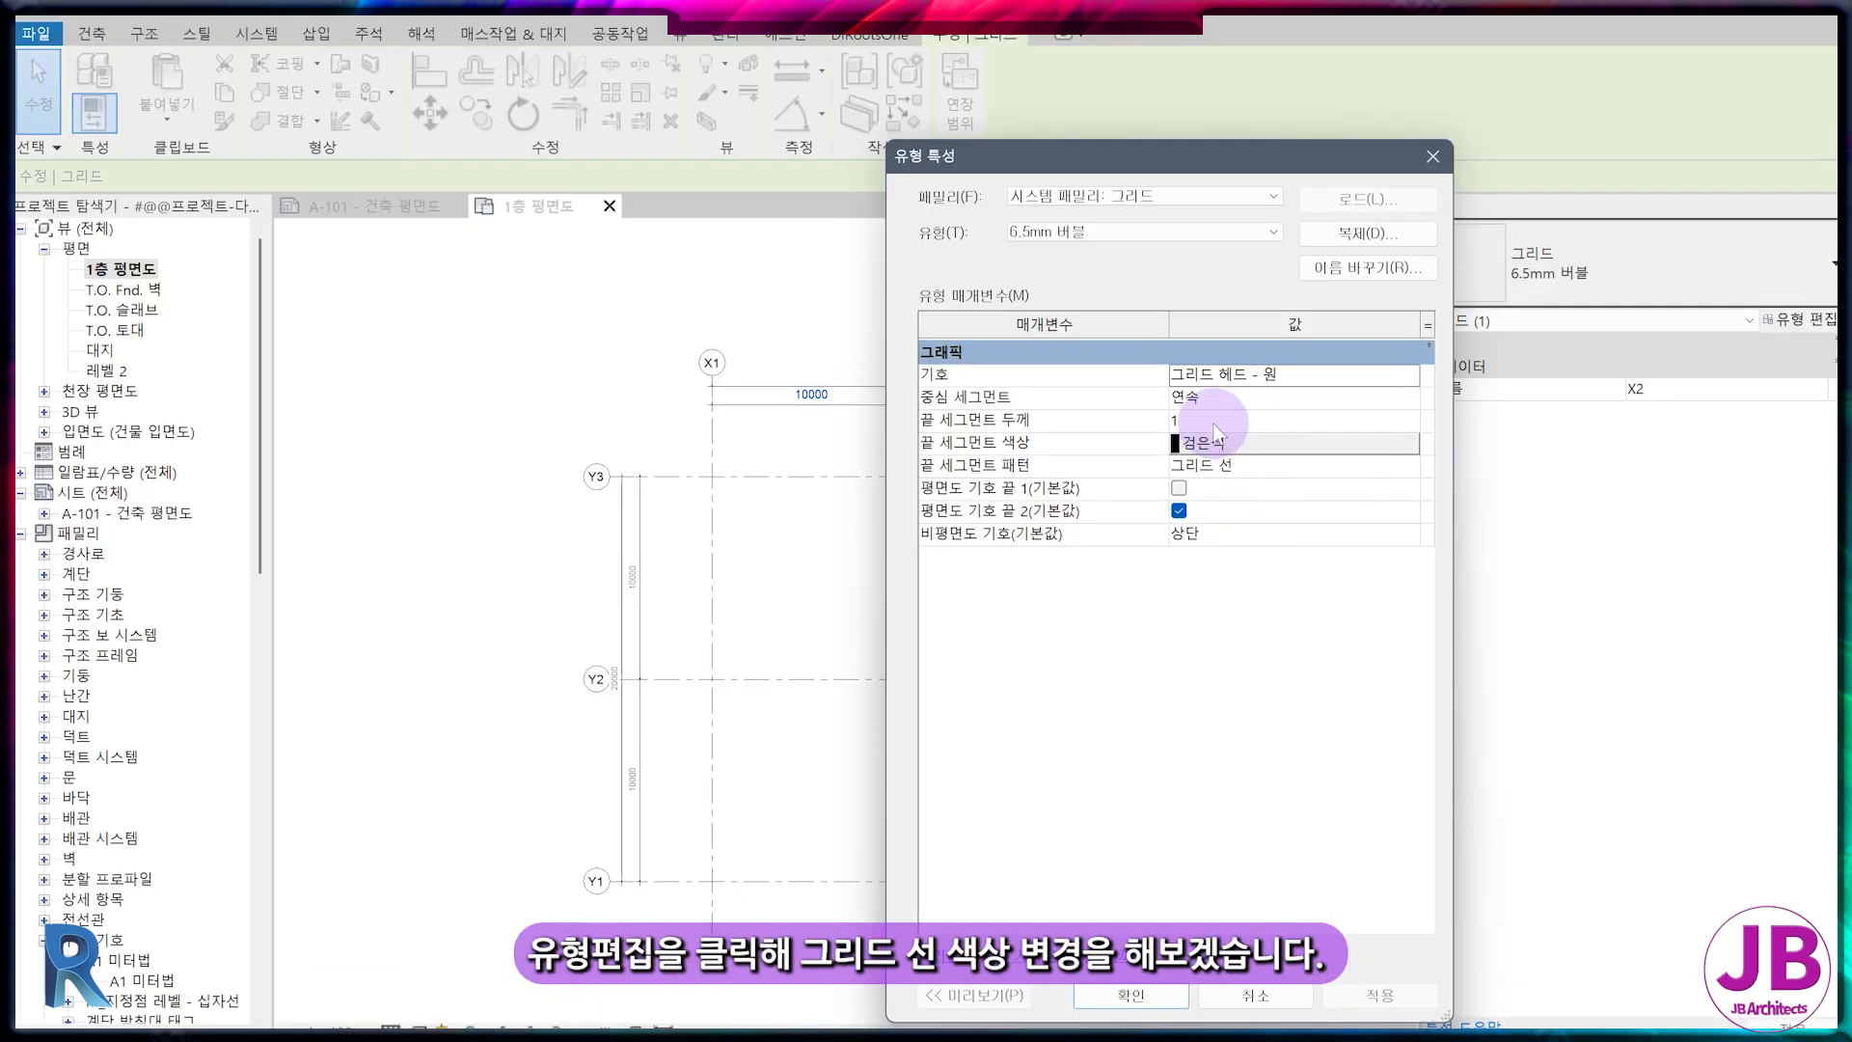
left_click(1213, 445)
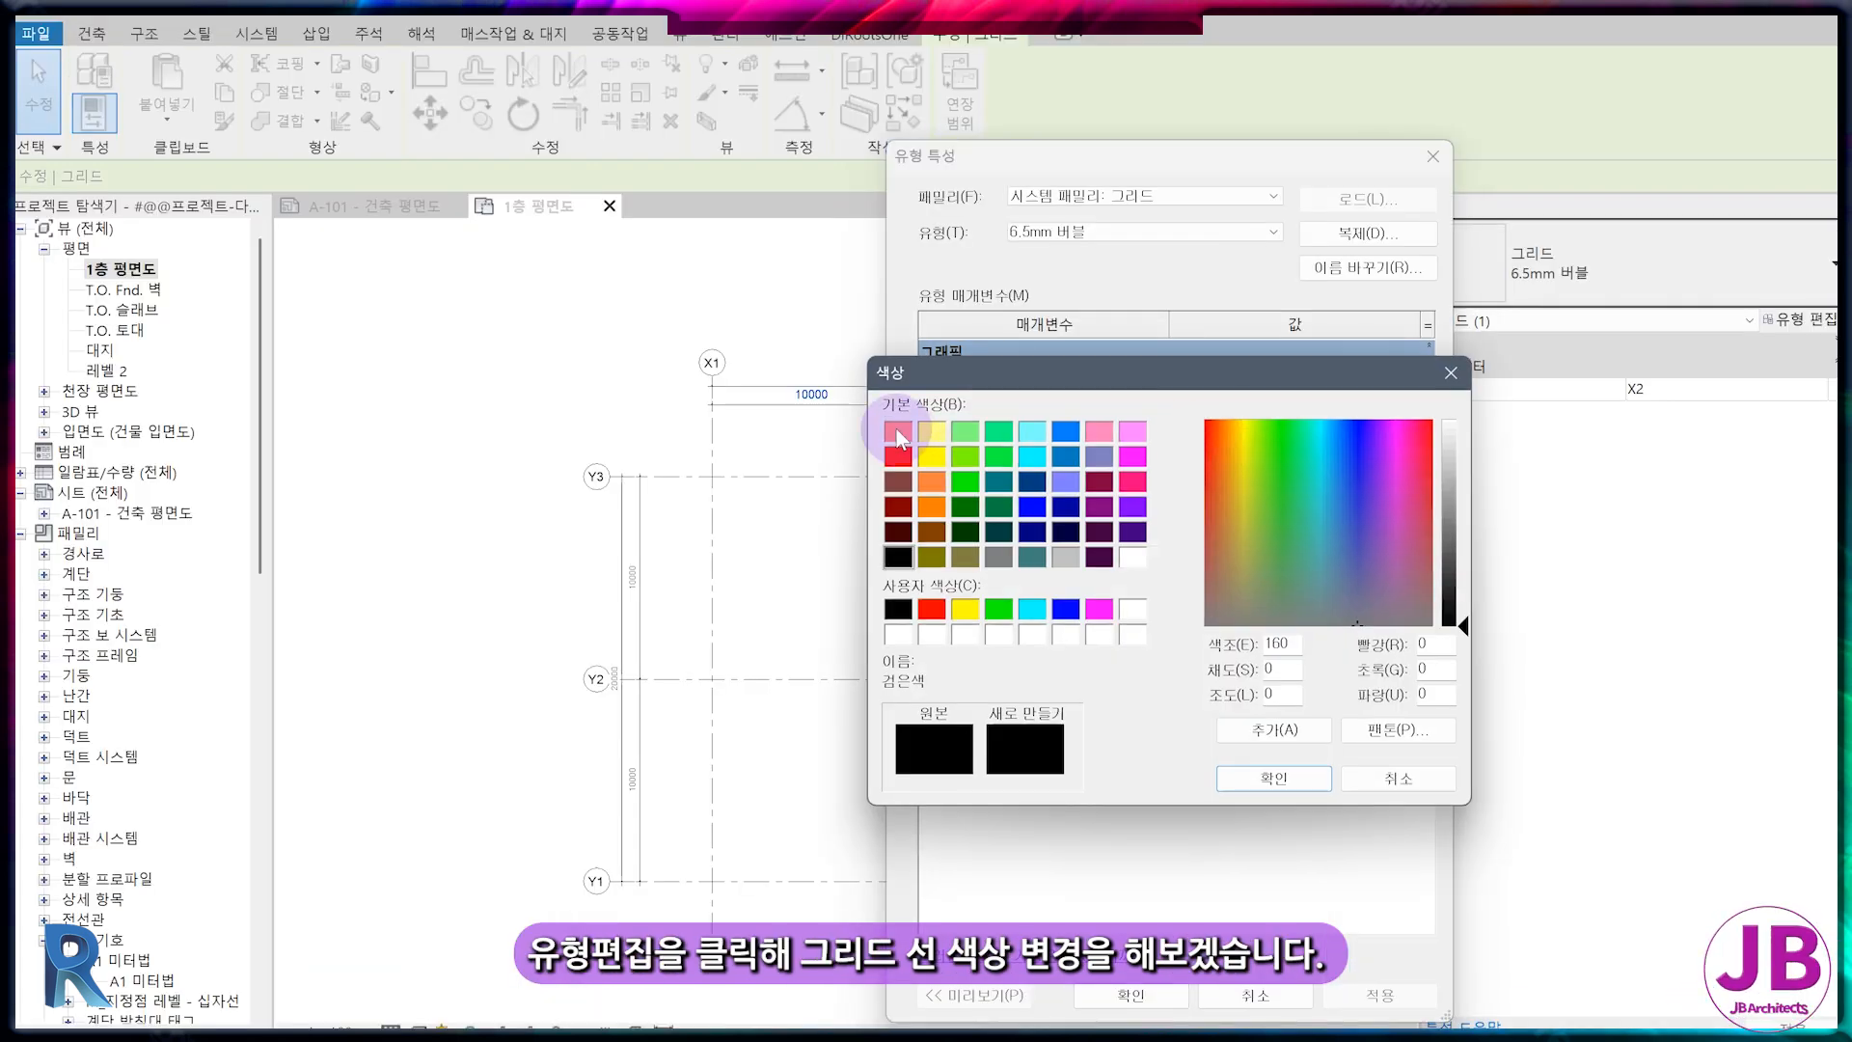
left_click(898, 432)
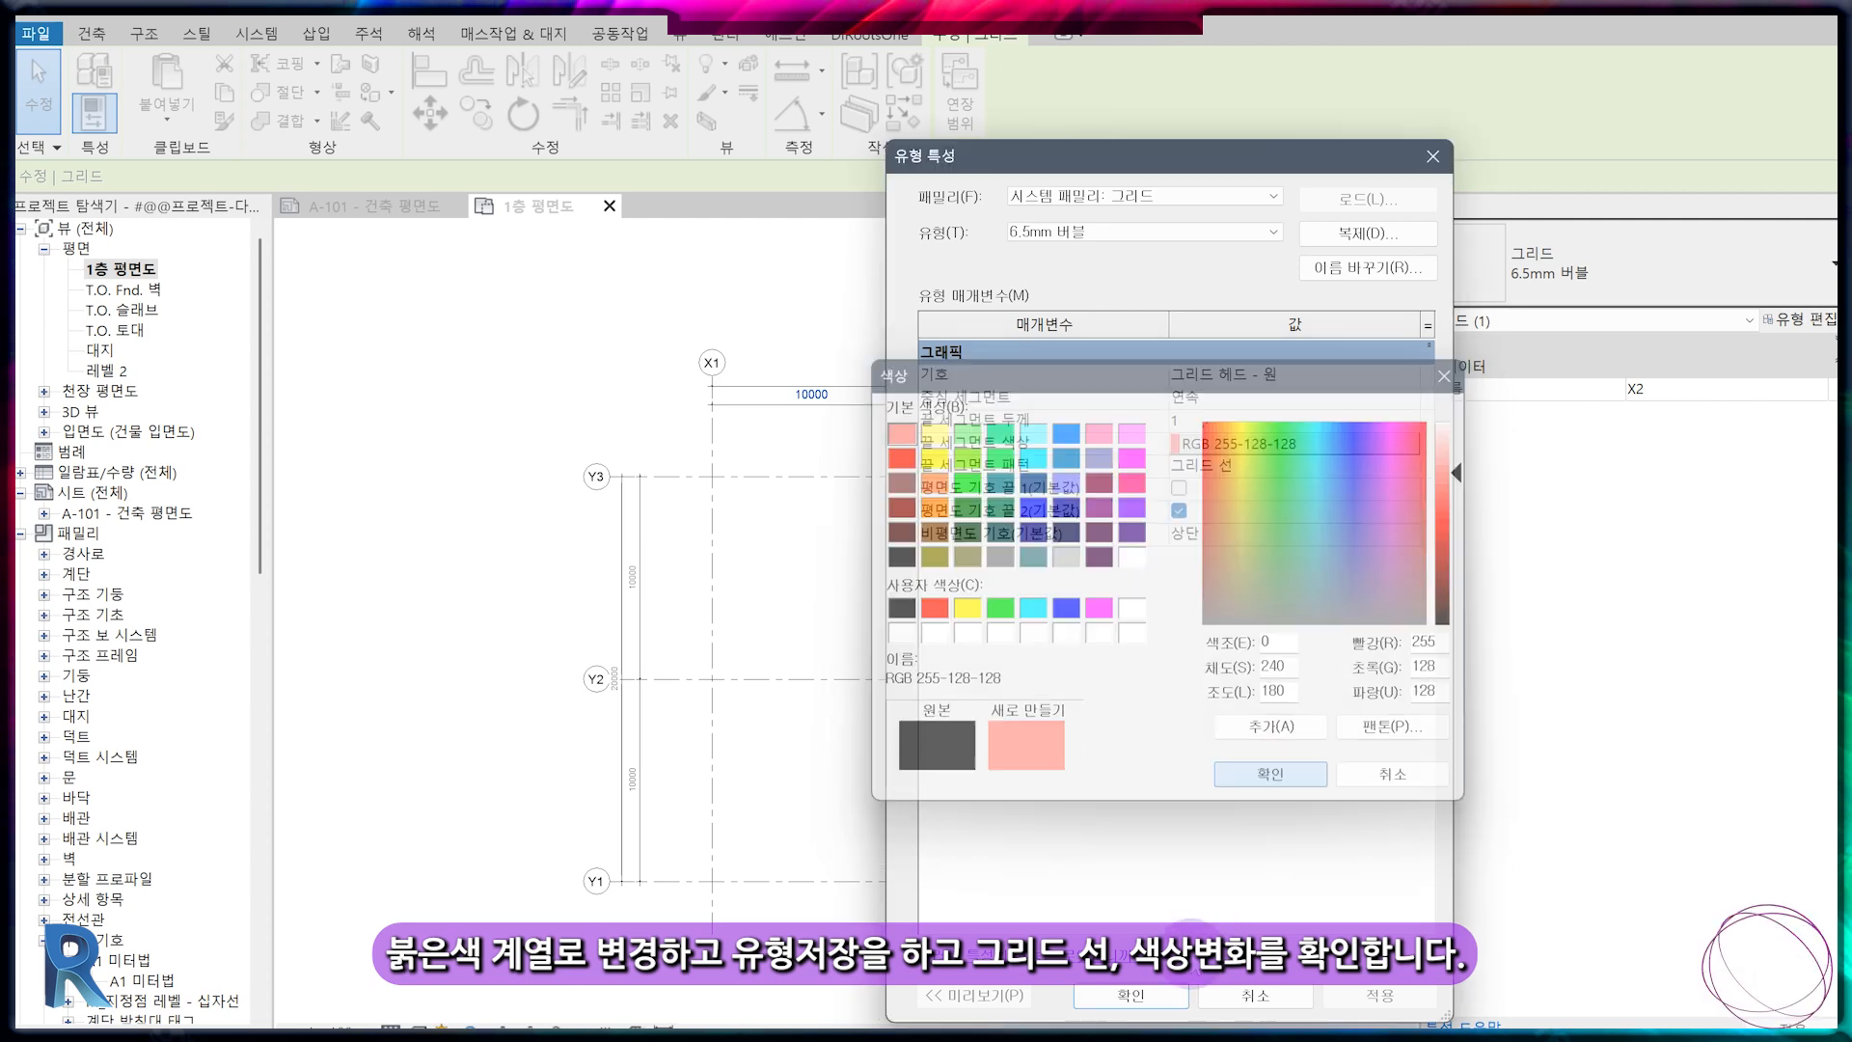
left_click(1275, 779)
left_click(1131, 995)
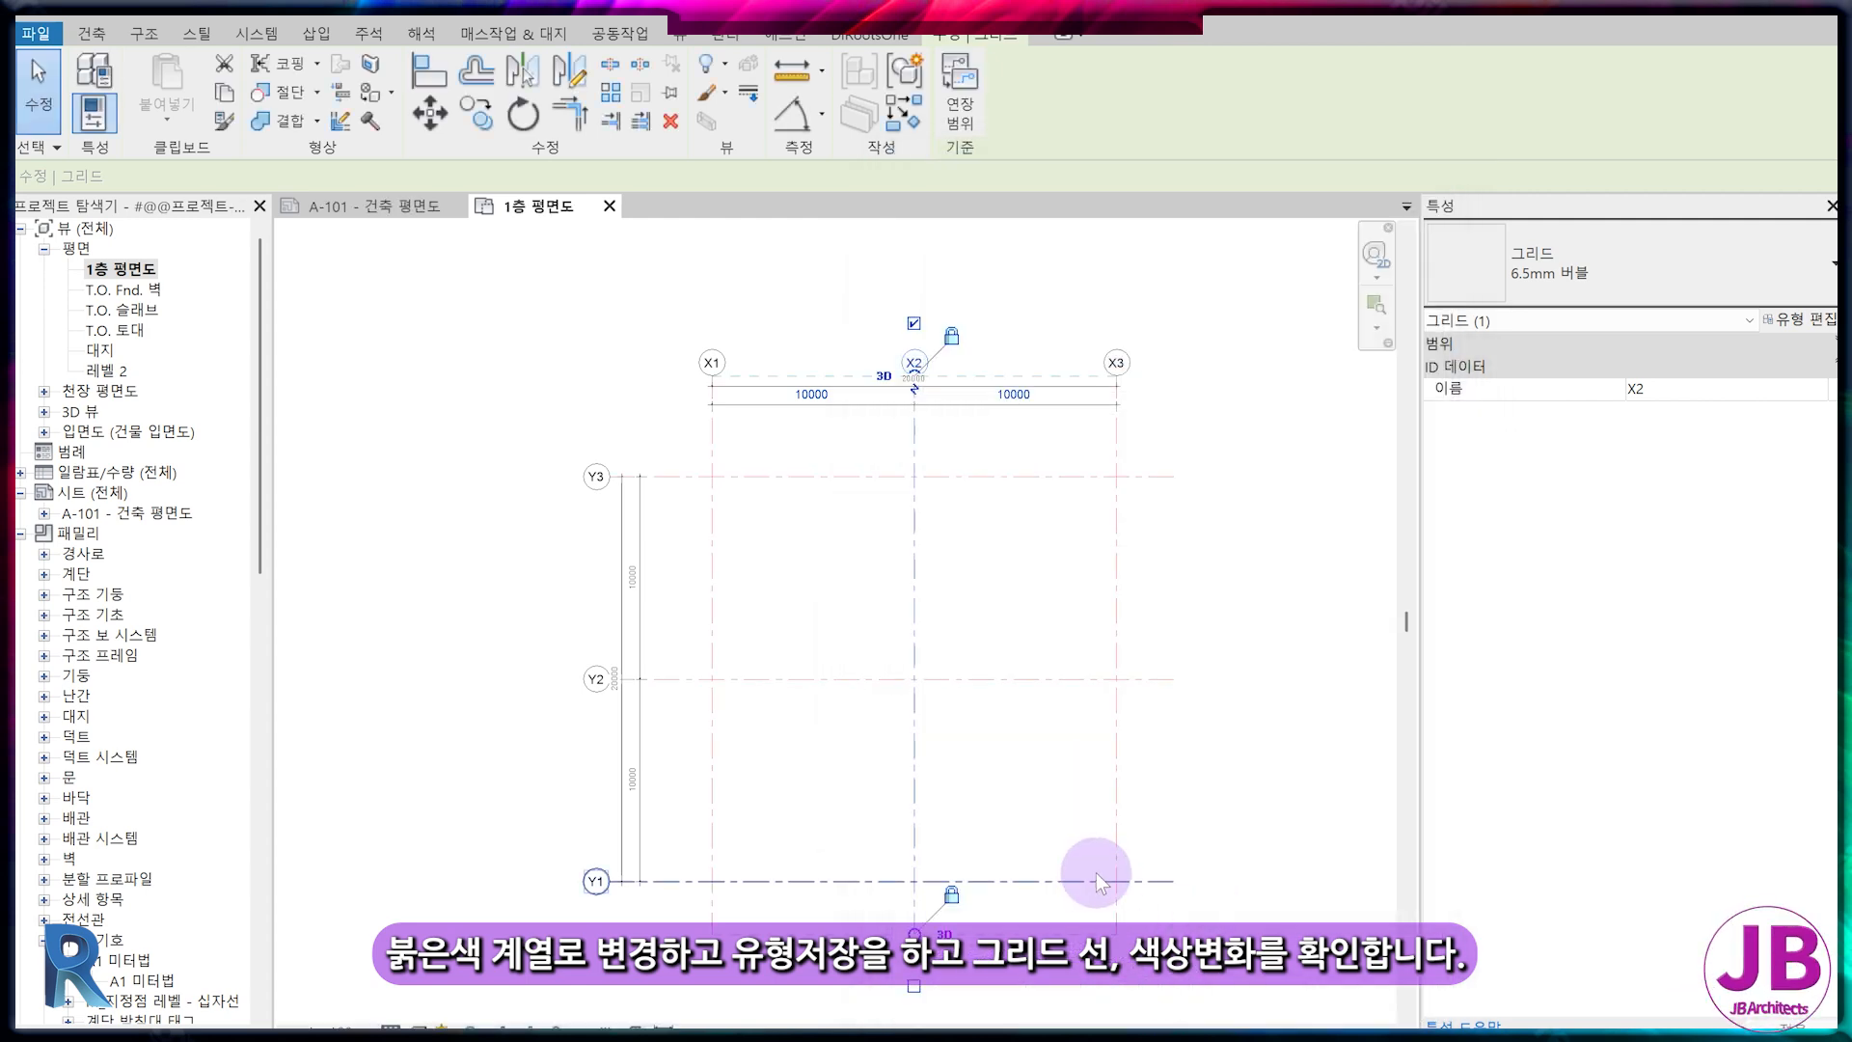
key("Escape")
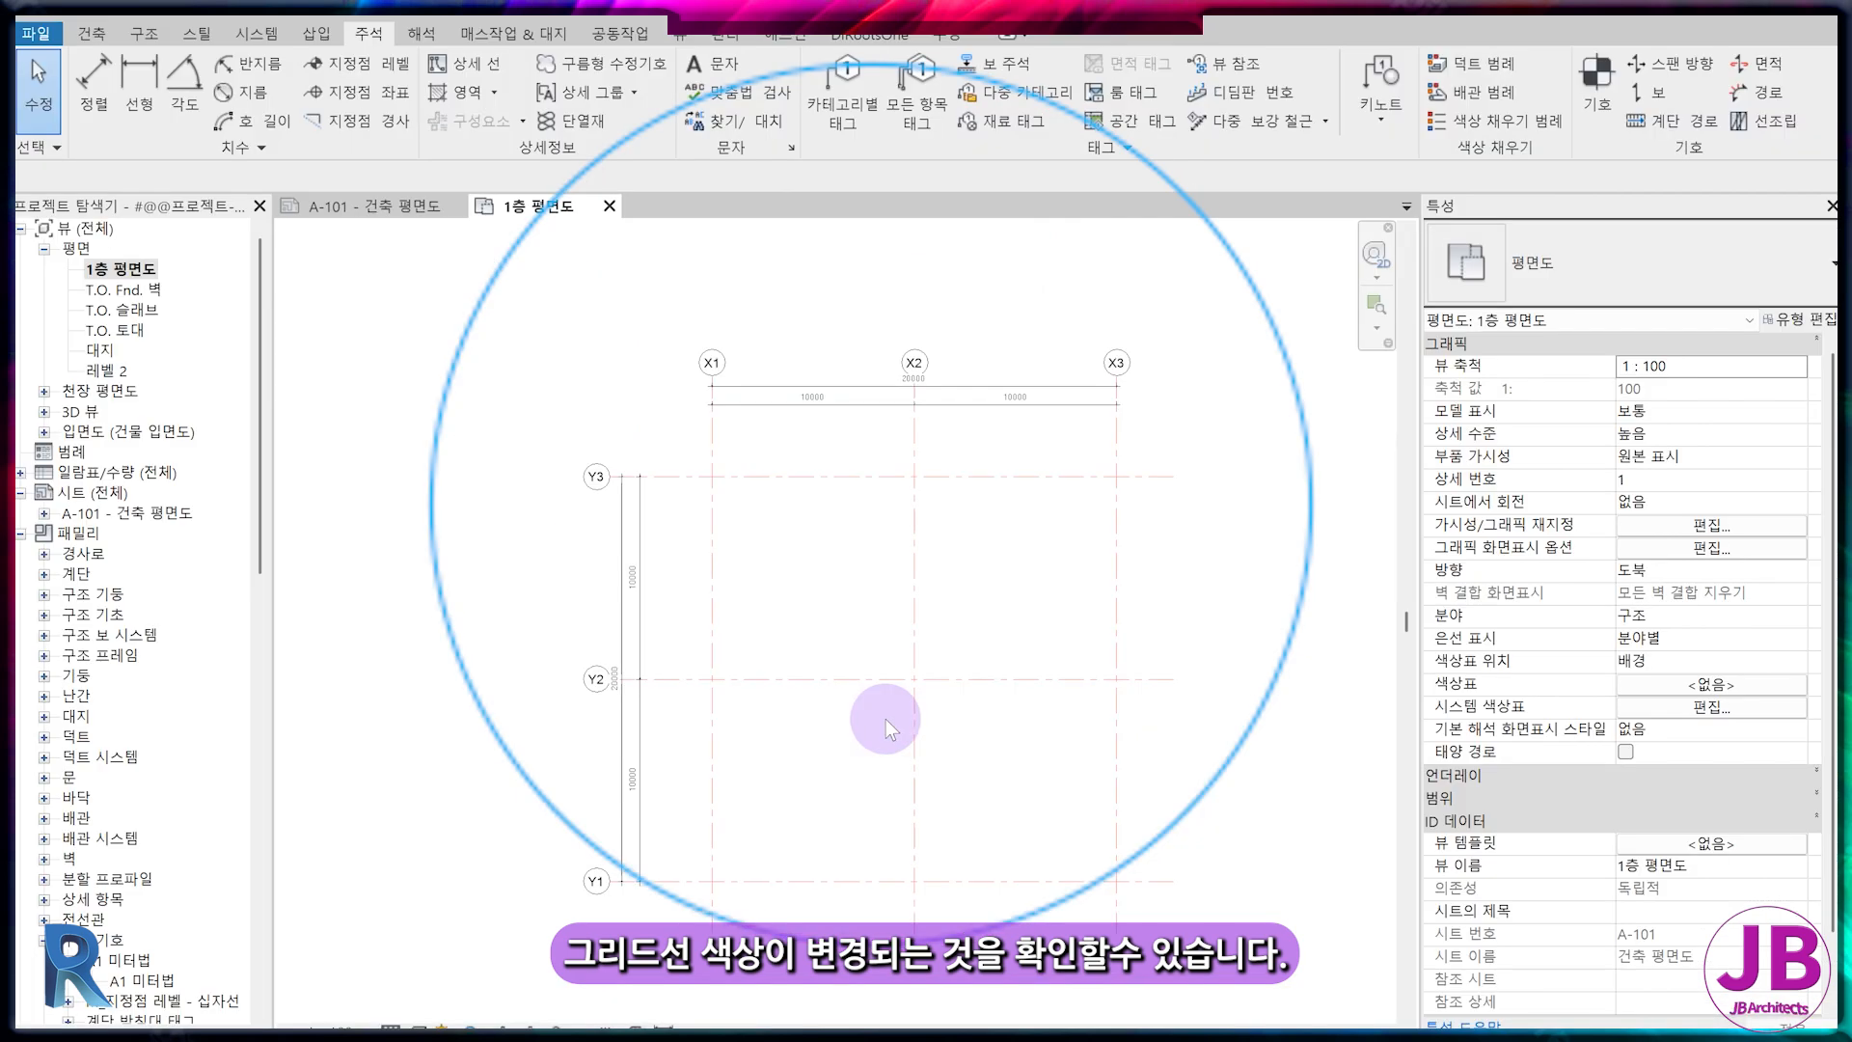
Check which end segment pattern grid X2's type uses in its type properties
left_click(890, 497)
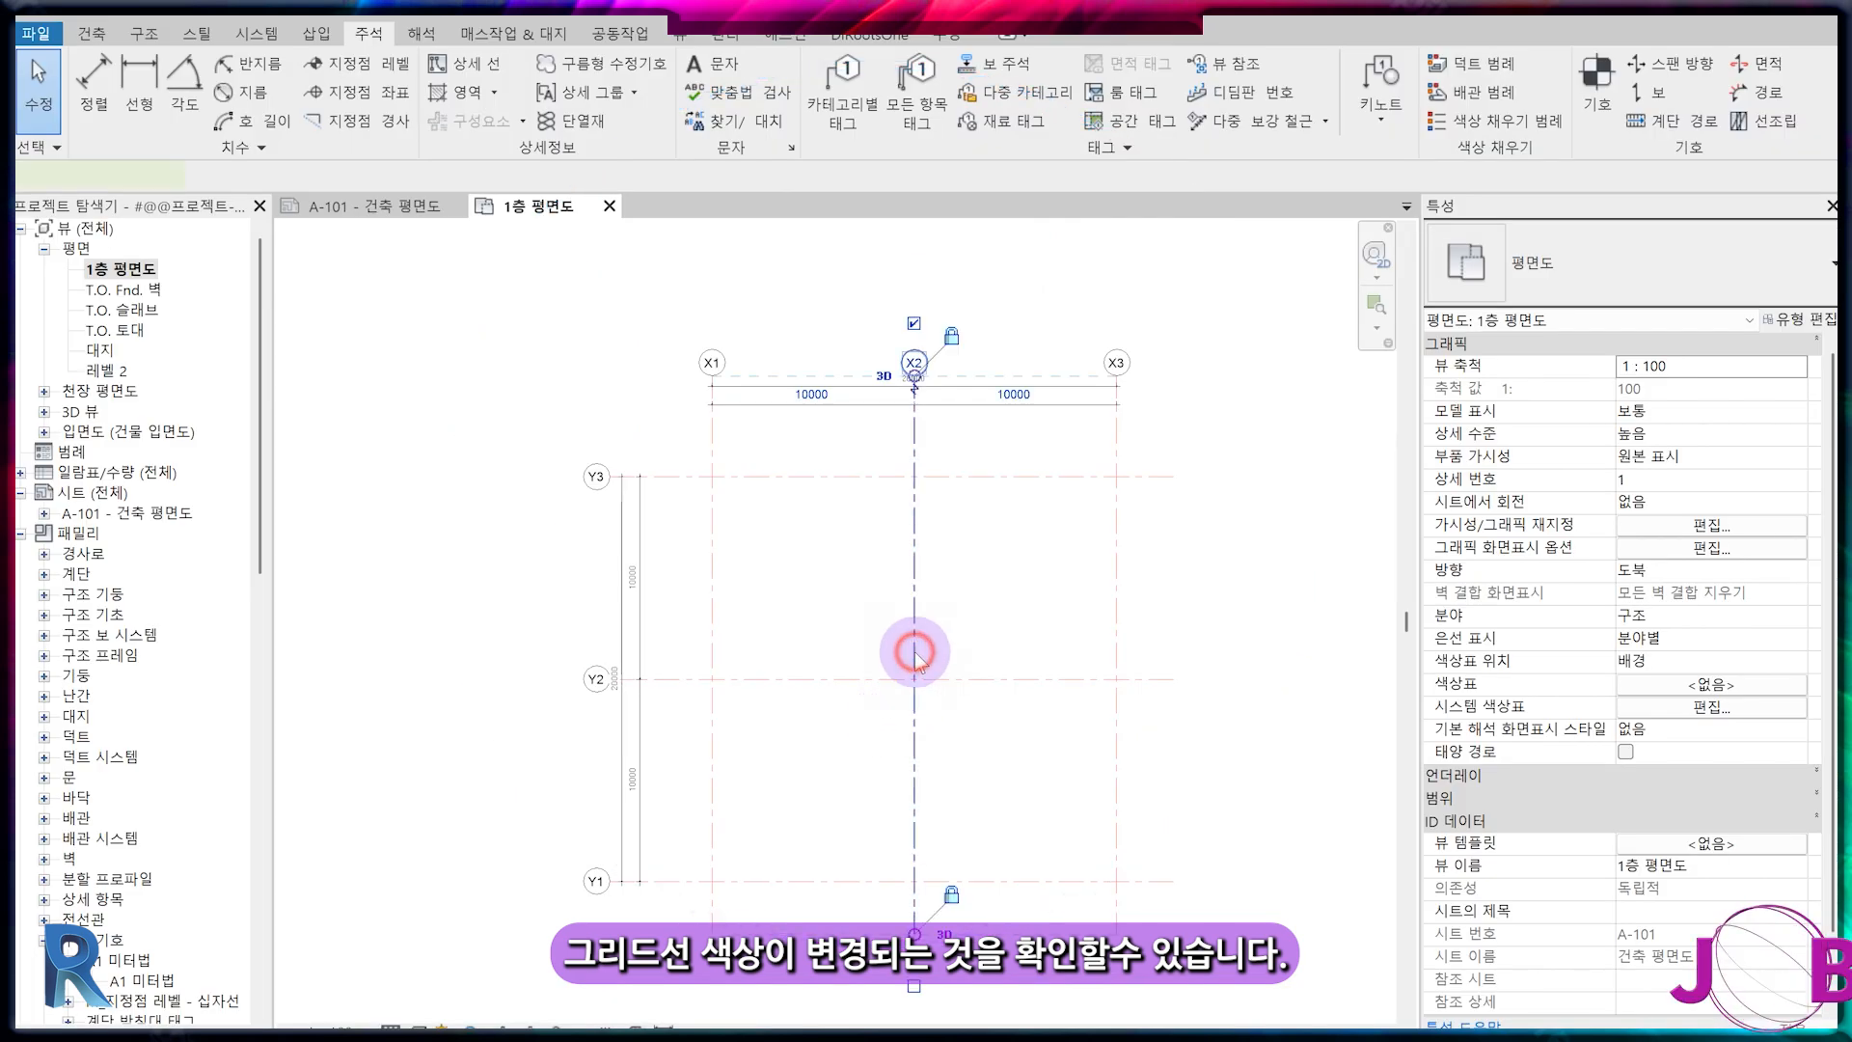
left_click(914, 654)
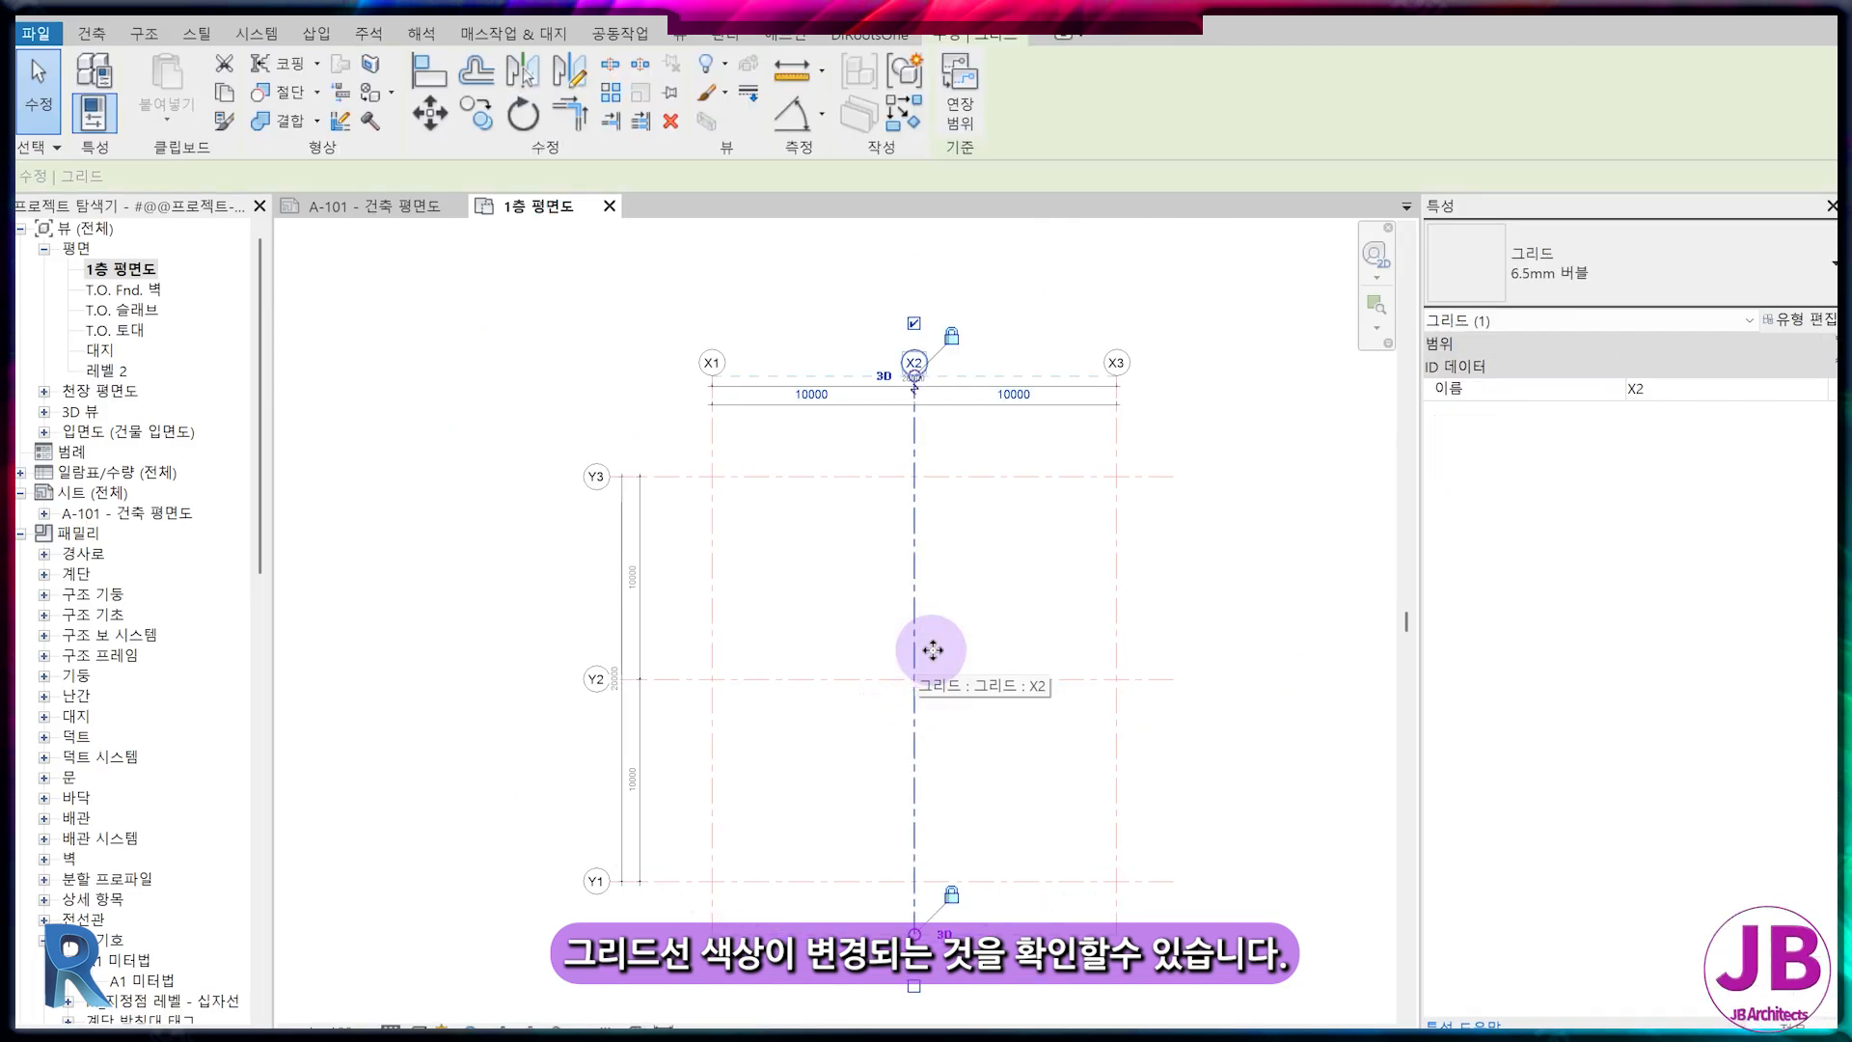
left_click(1818, 326)
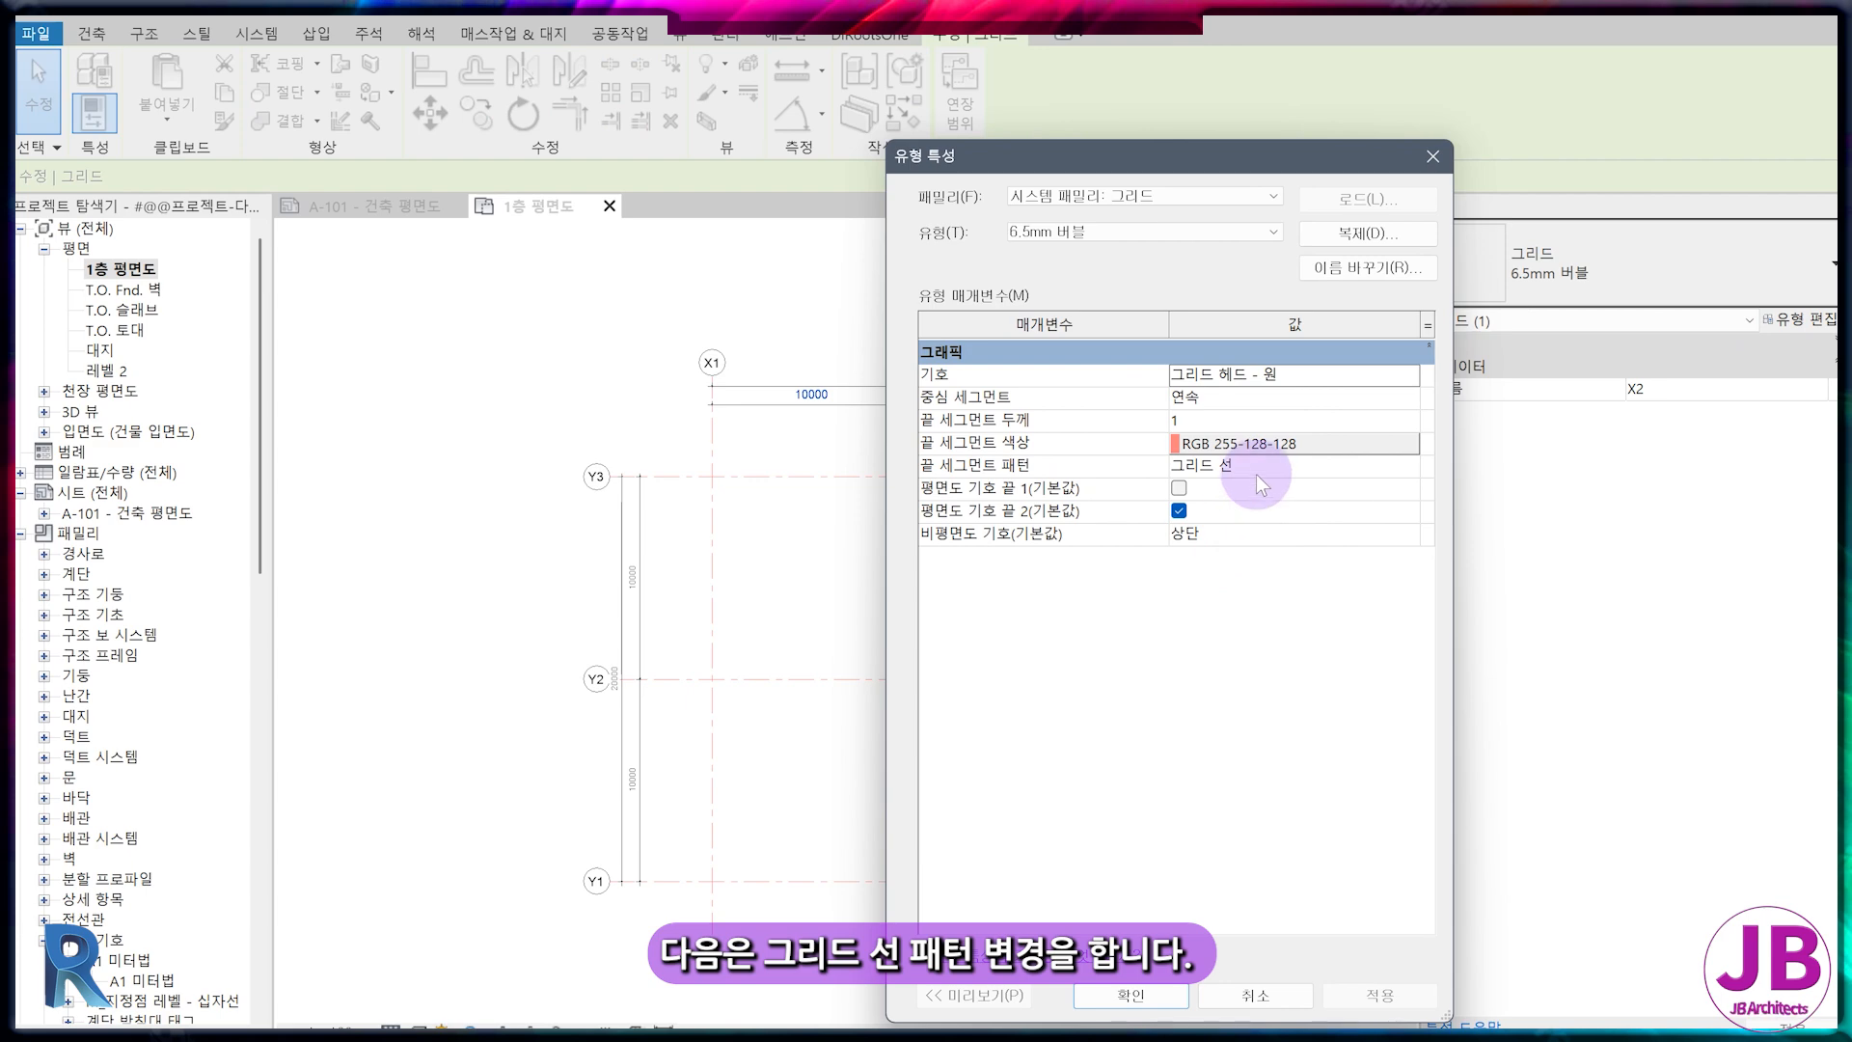
left_click(1259, 468)
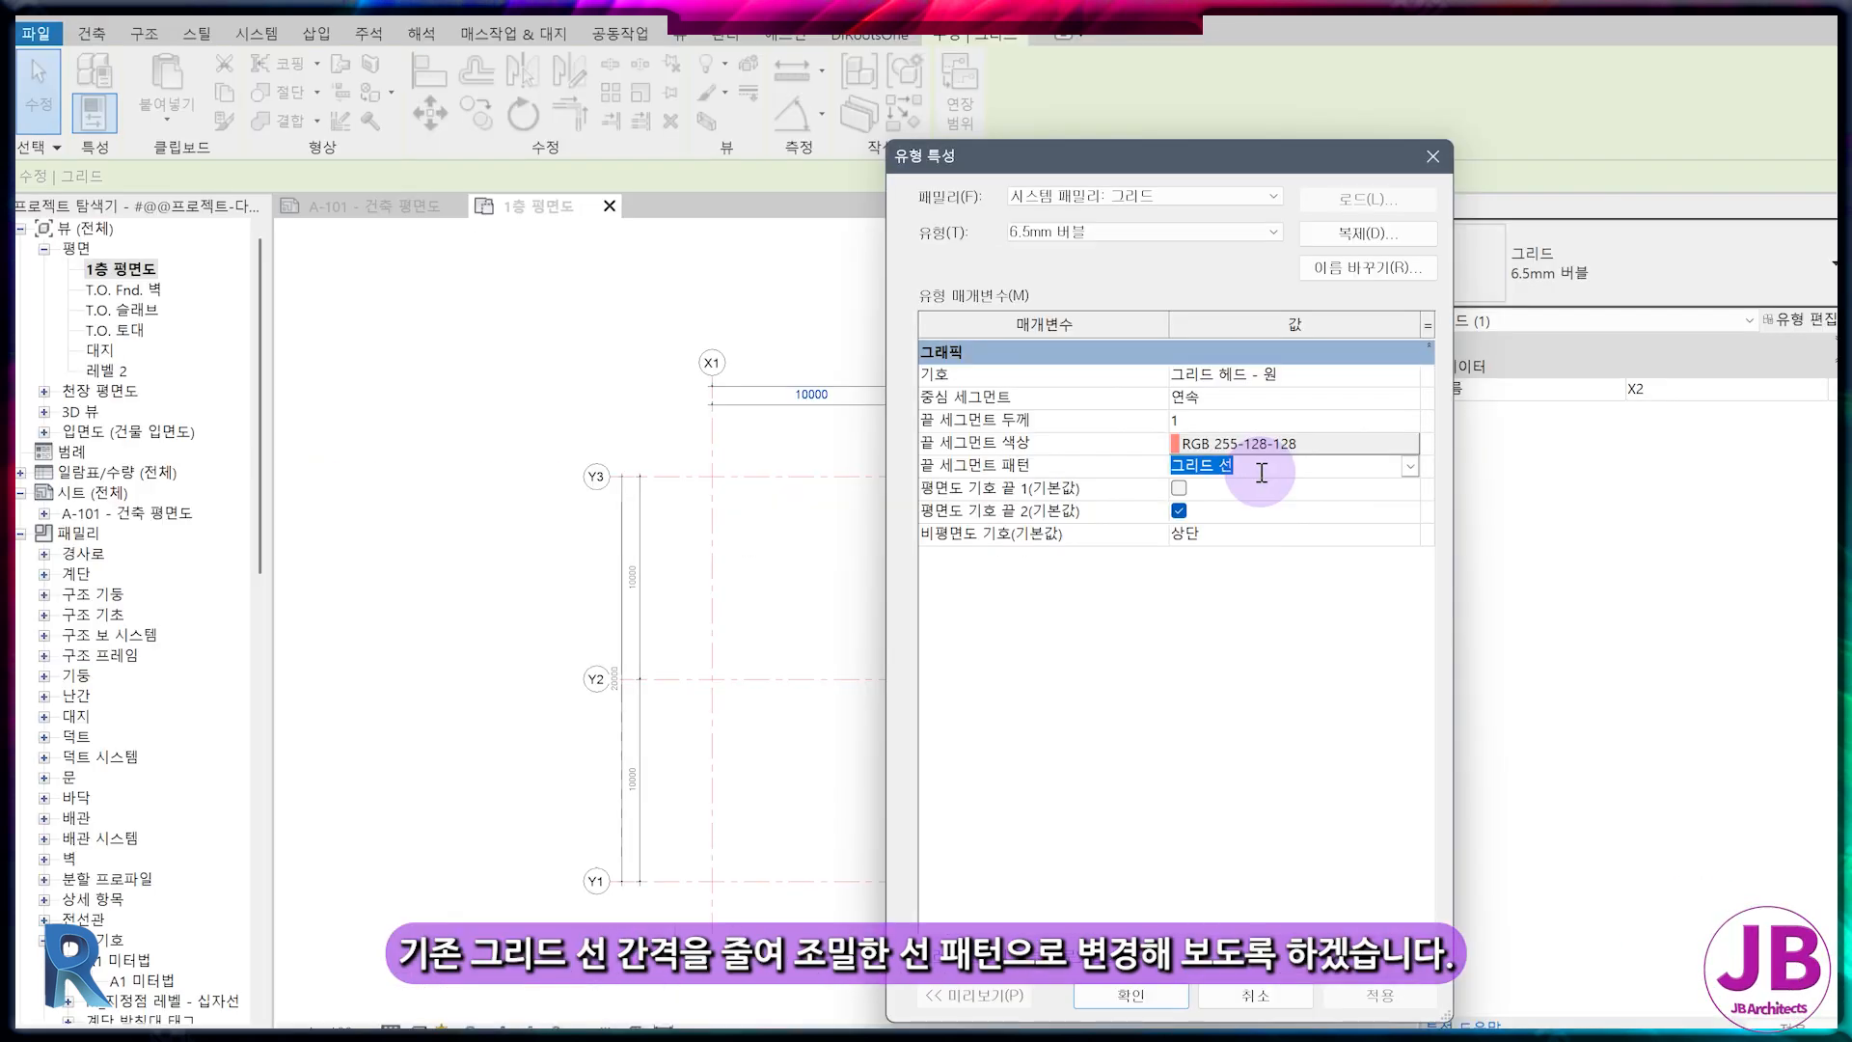
left_click(1136, 999)
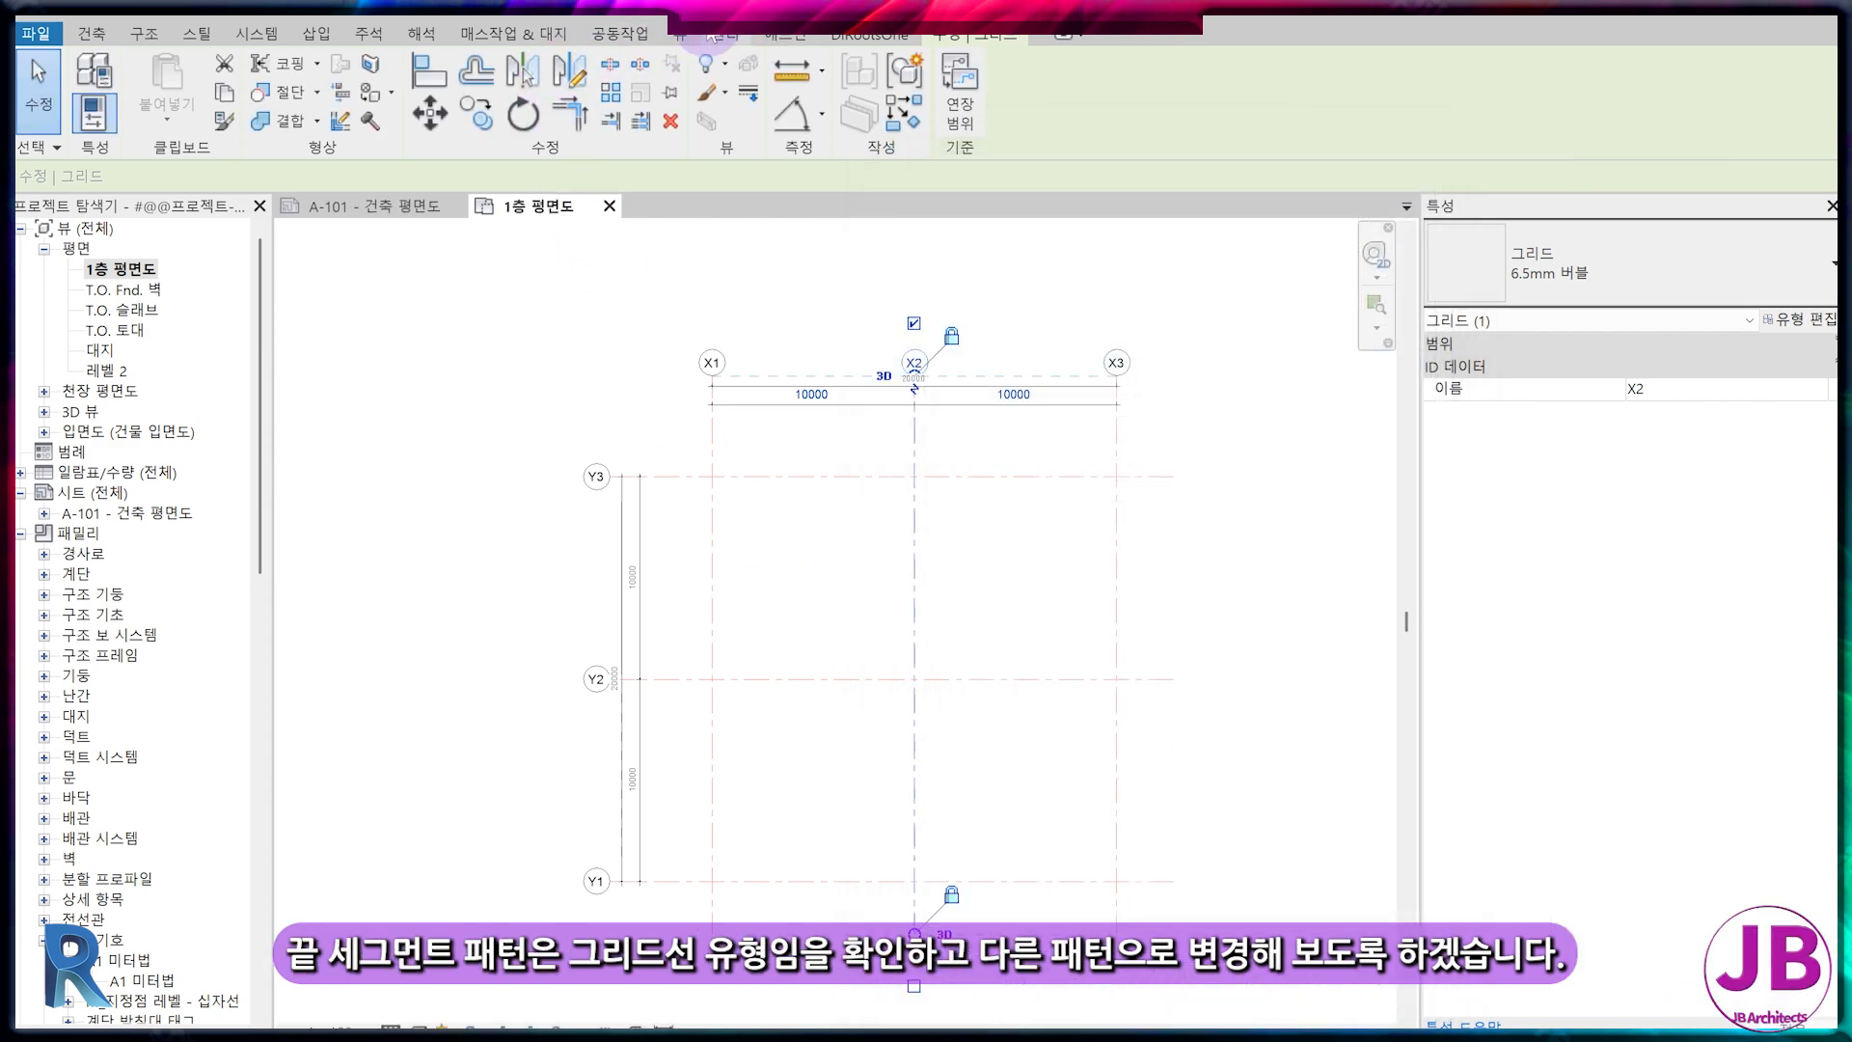
Review the dash and space values of the project's 그리드 선 line pattern
left_click(721, 37)
left_click(822, 114)
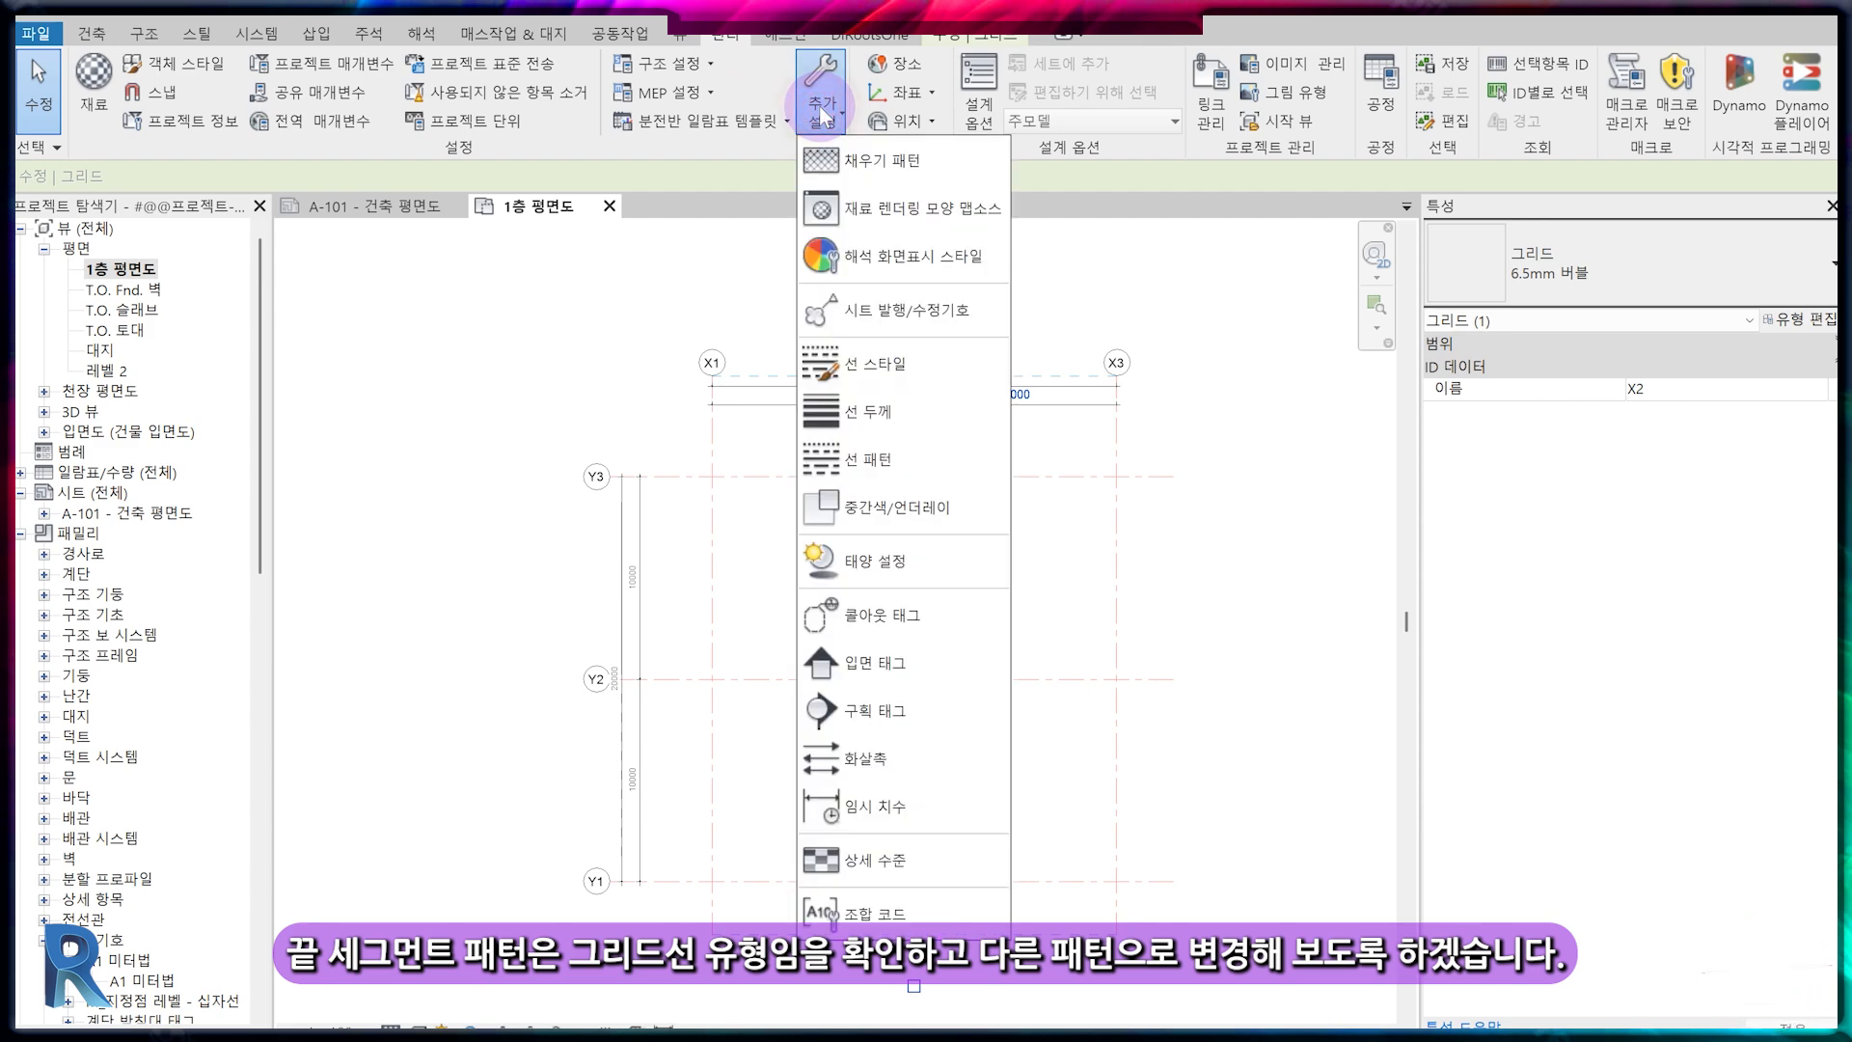
left_click(912, 470)
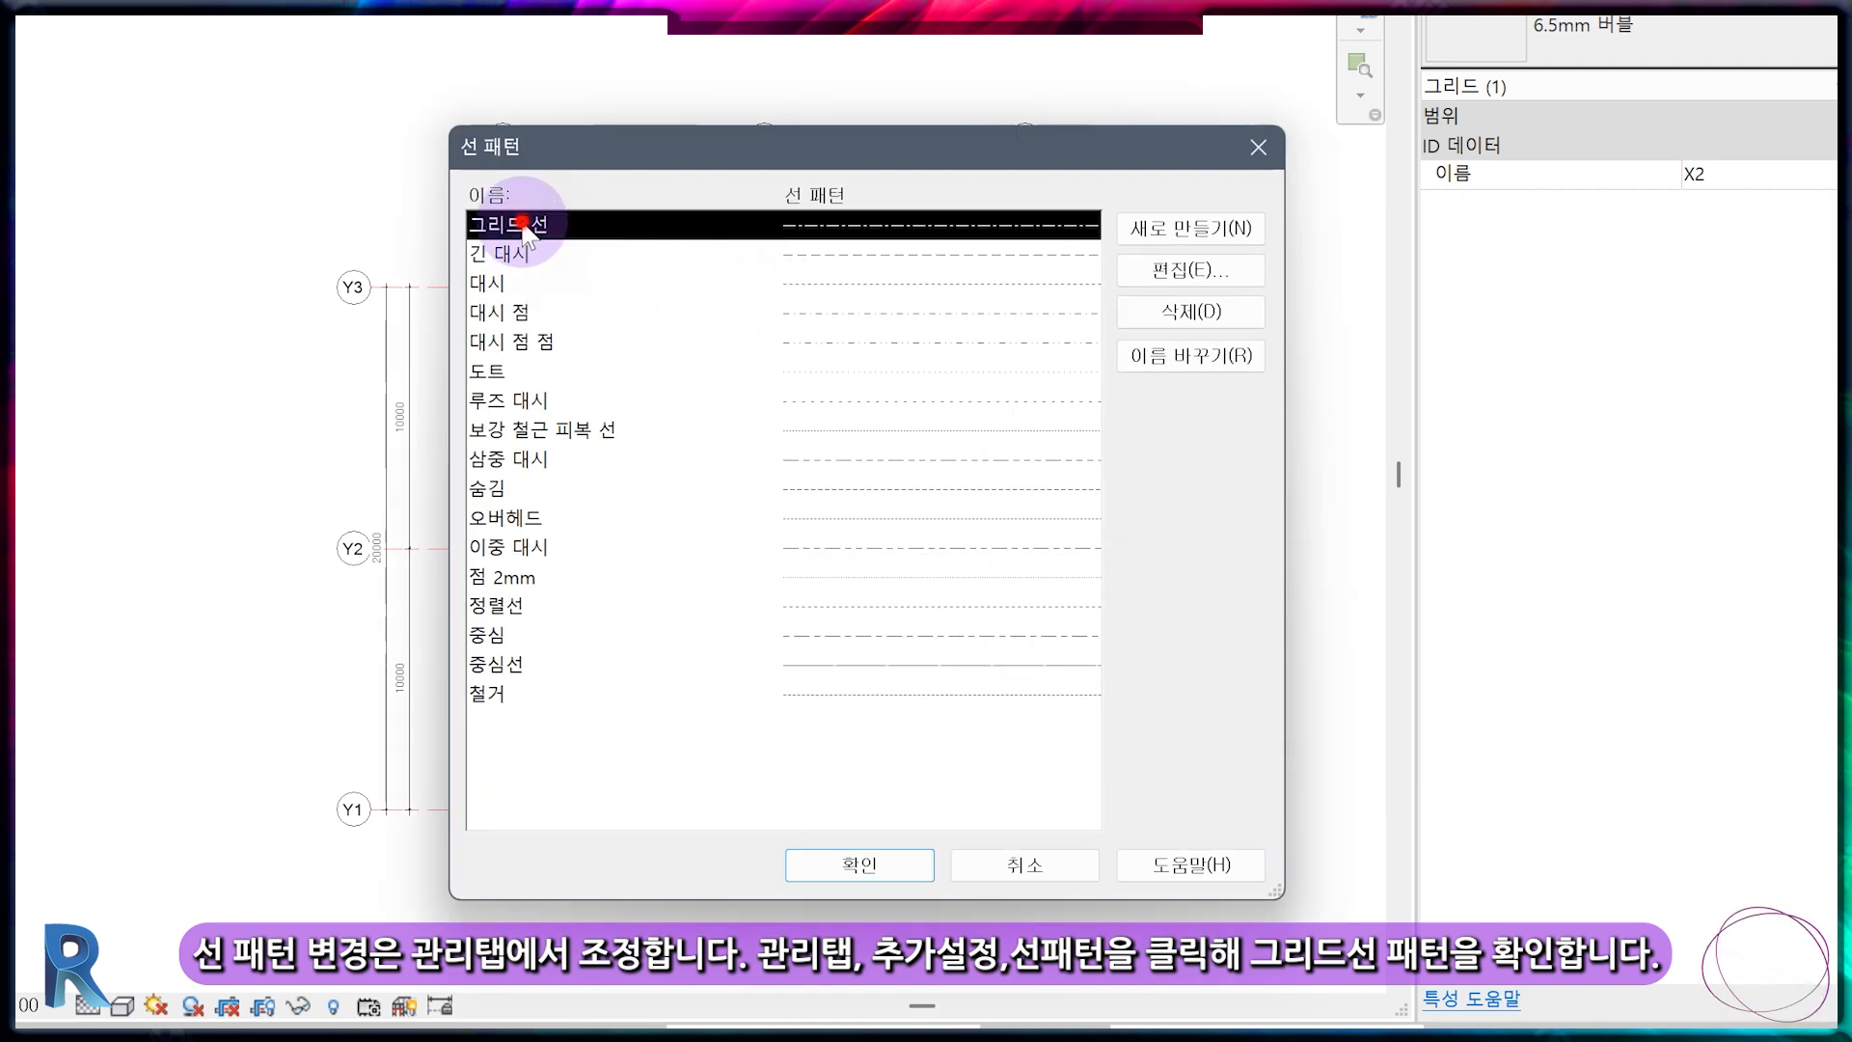
left_click(1189, 274)
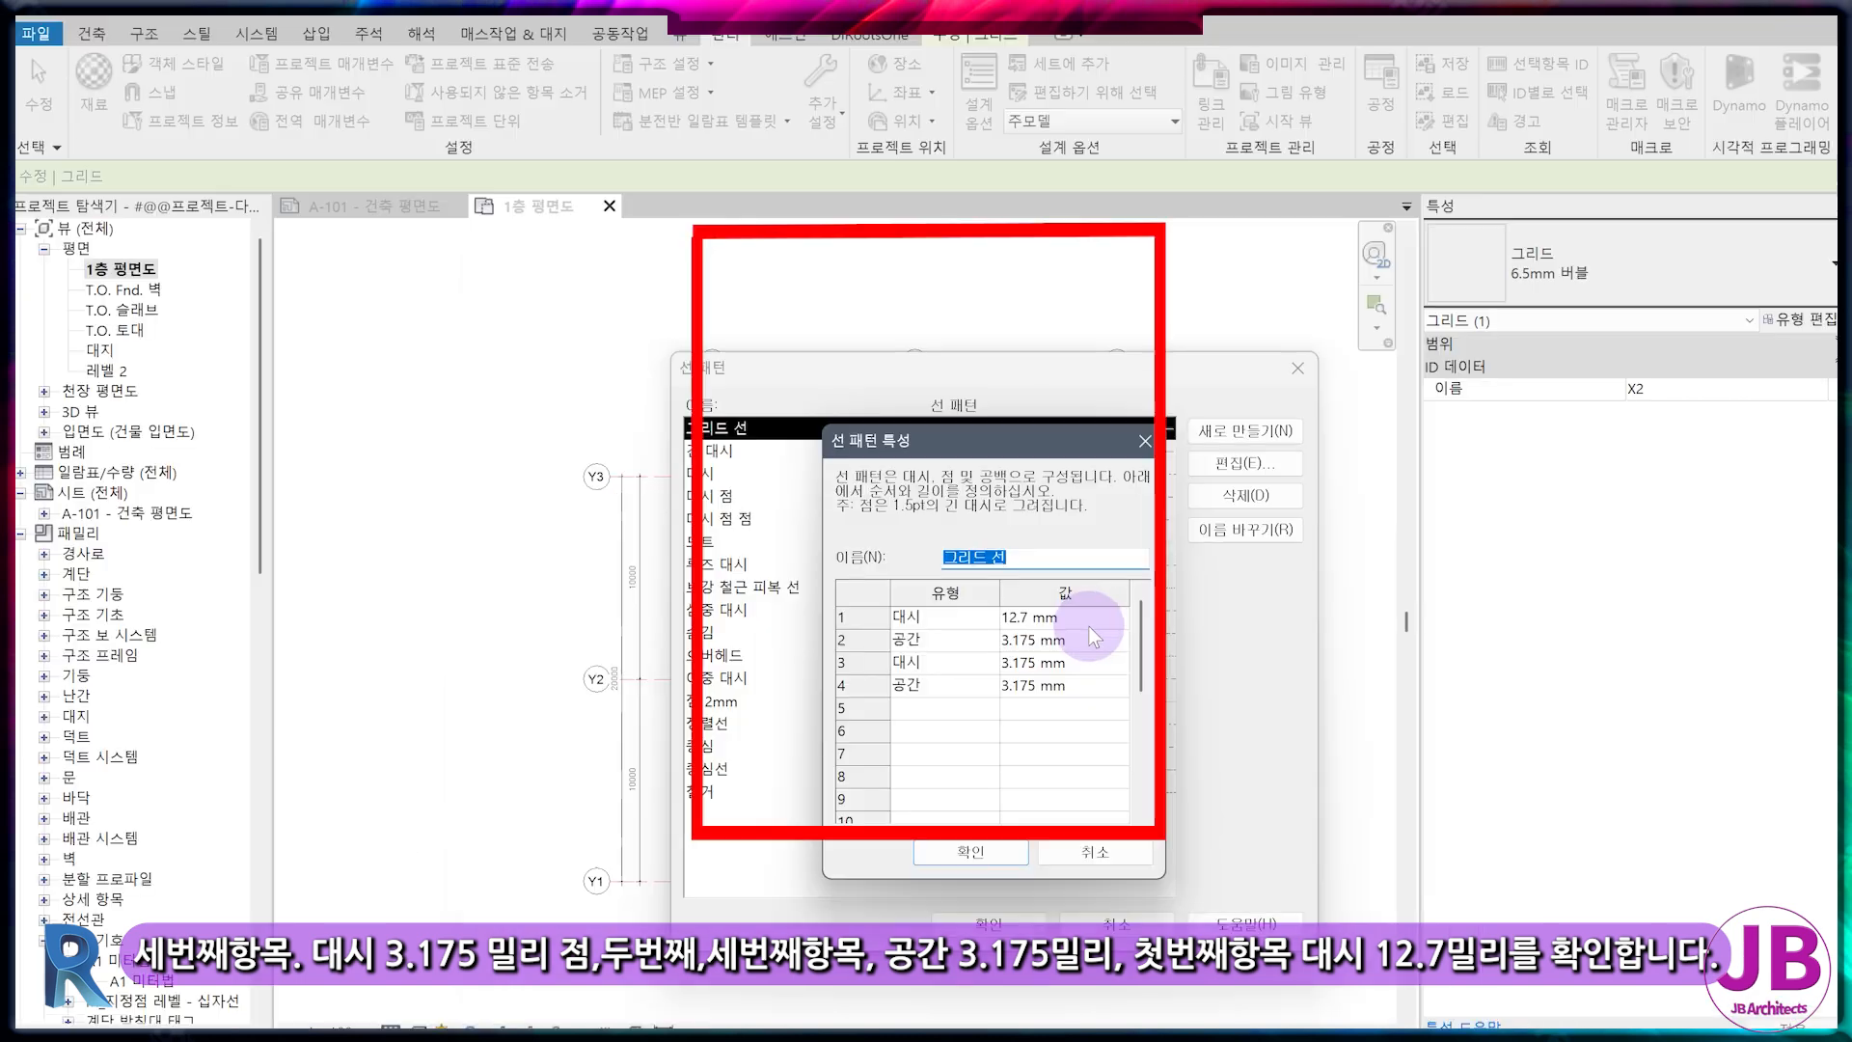
left_click(1052, 502)
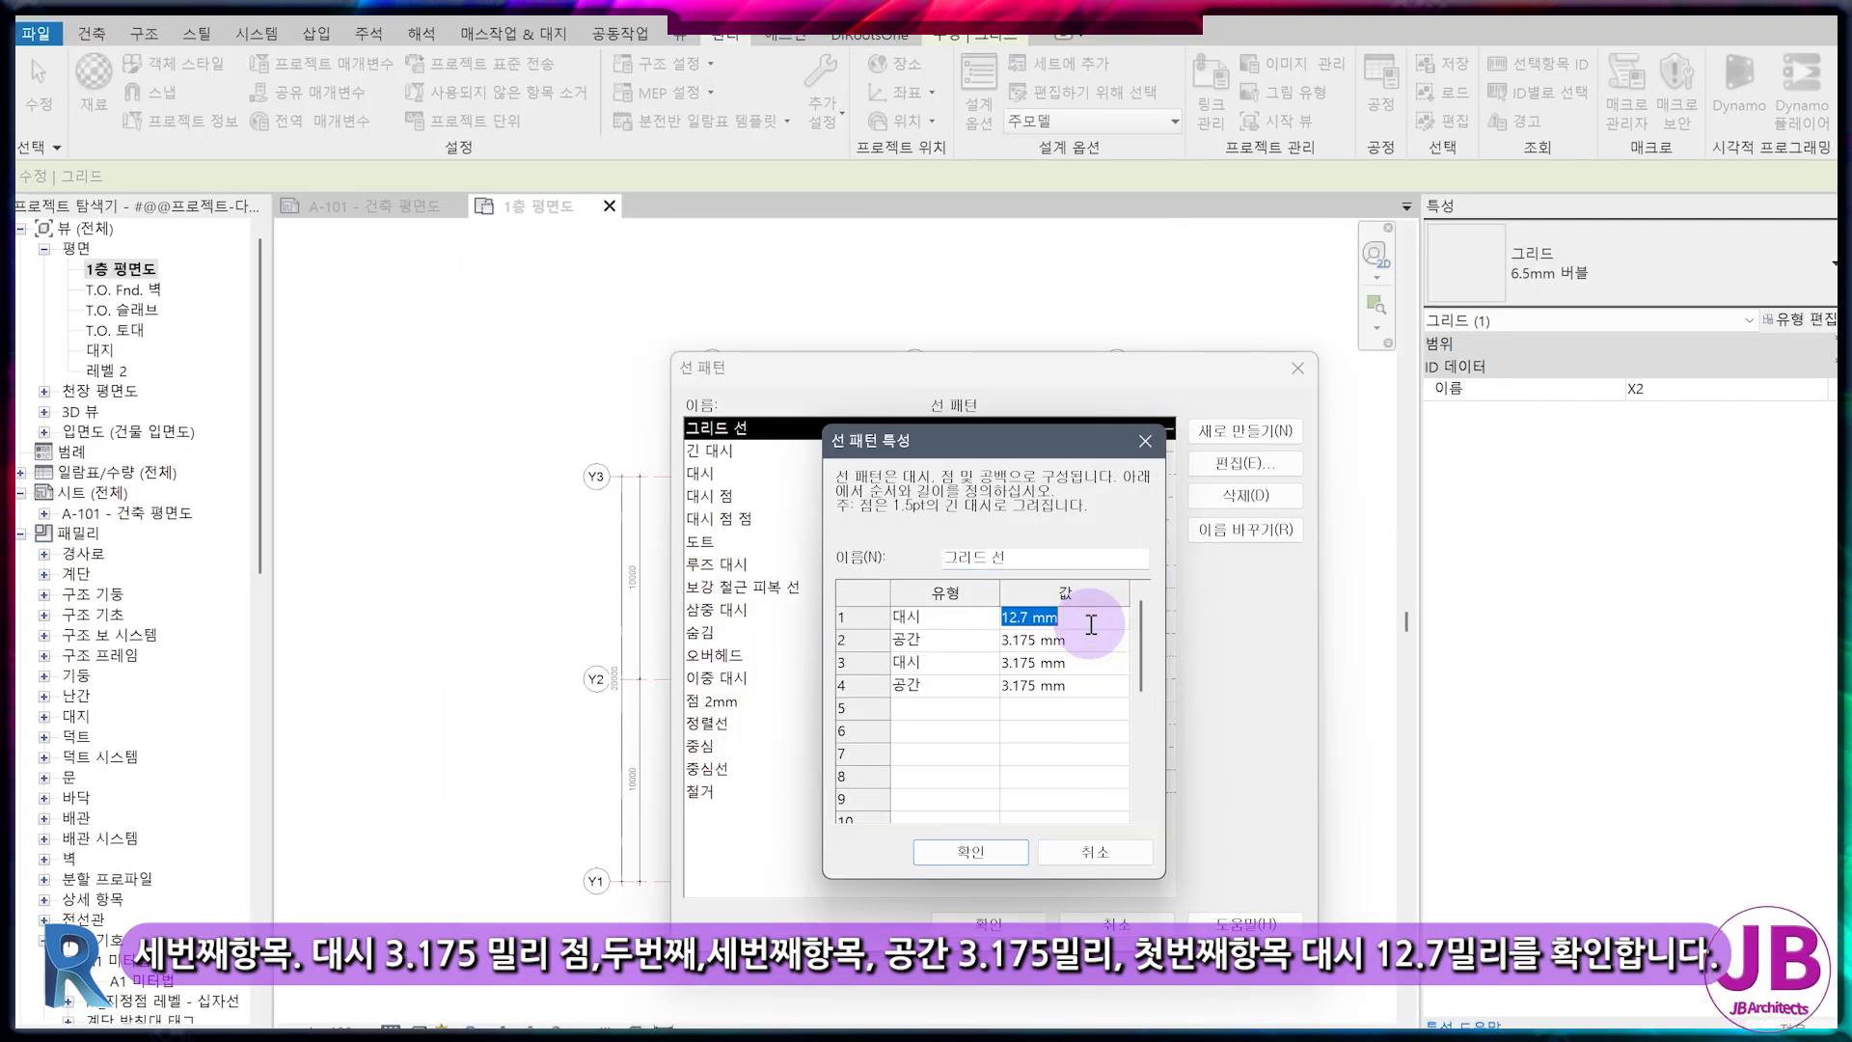
left_click(971, 852)
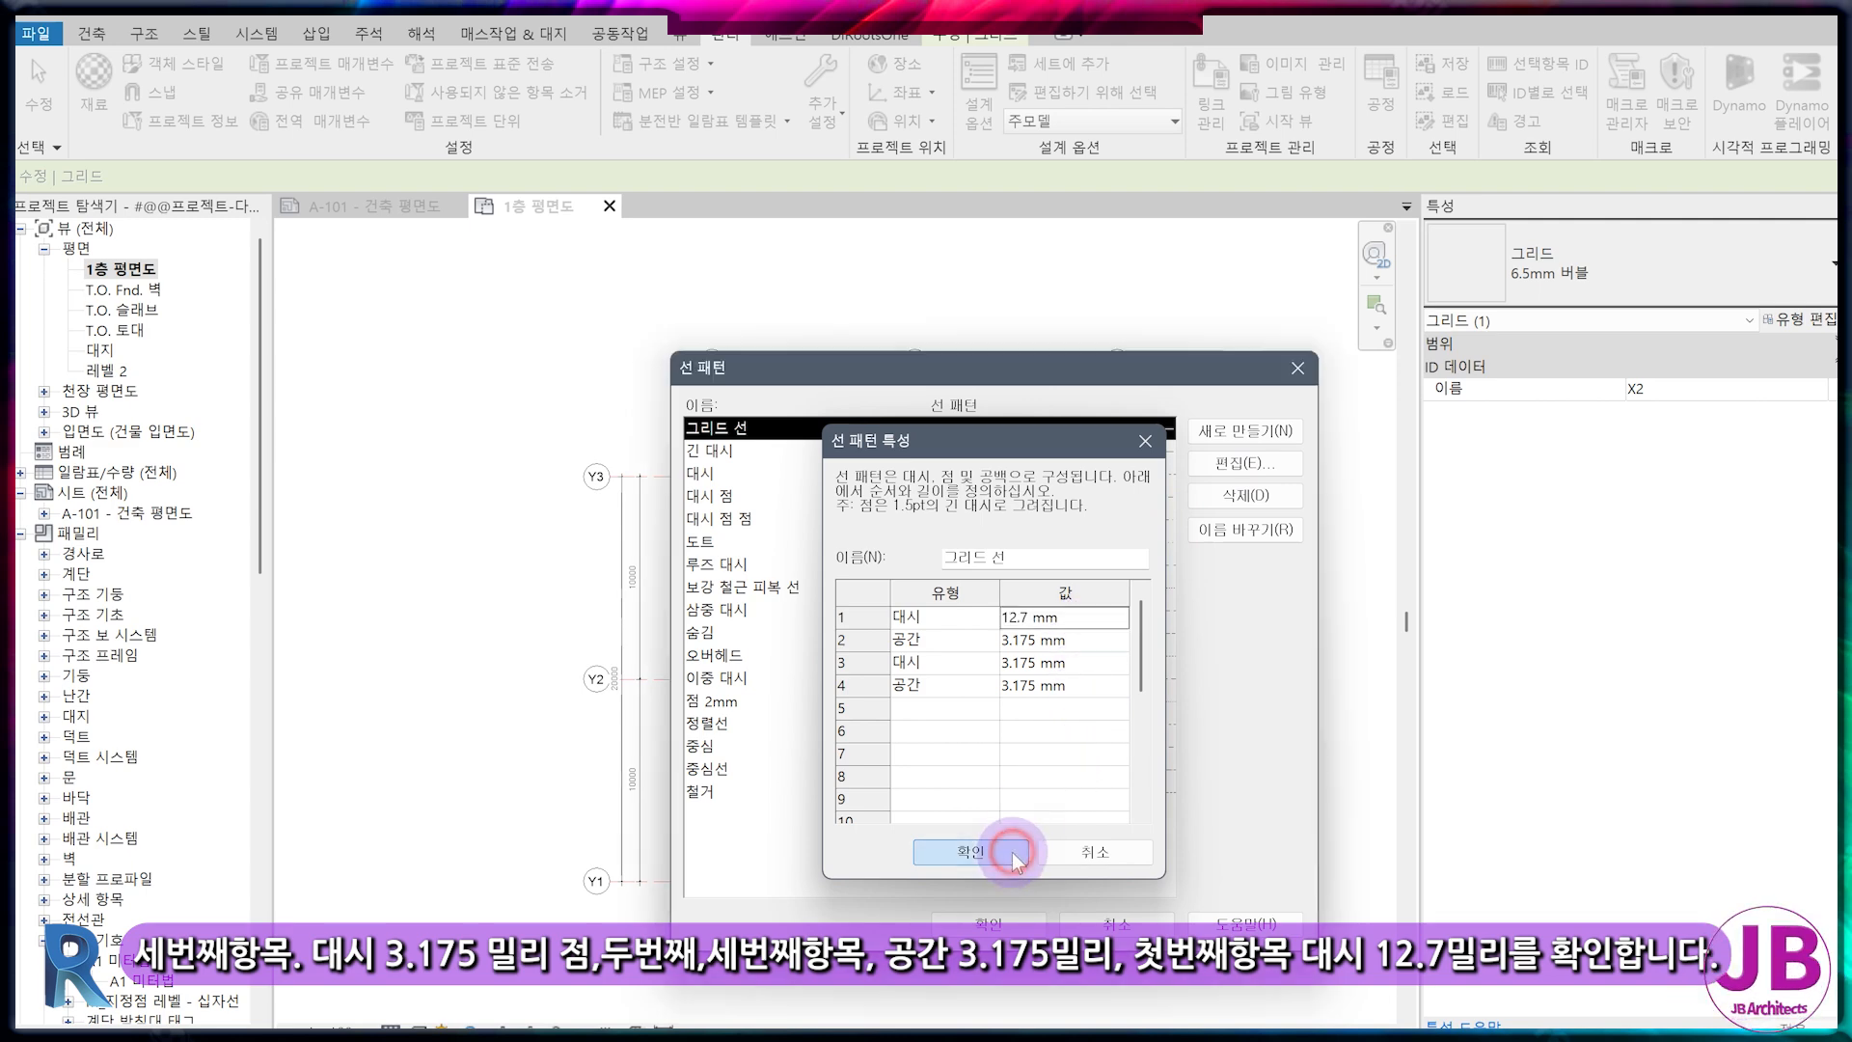
Create a line pattern named 그리드선2 with the sequence 대시 12.7 mm, 공간 3.175 mm, 대시 3.175 mm, 공간 3.175 mm
left_click(1242, 433)
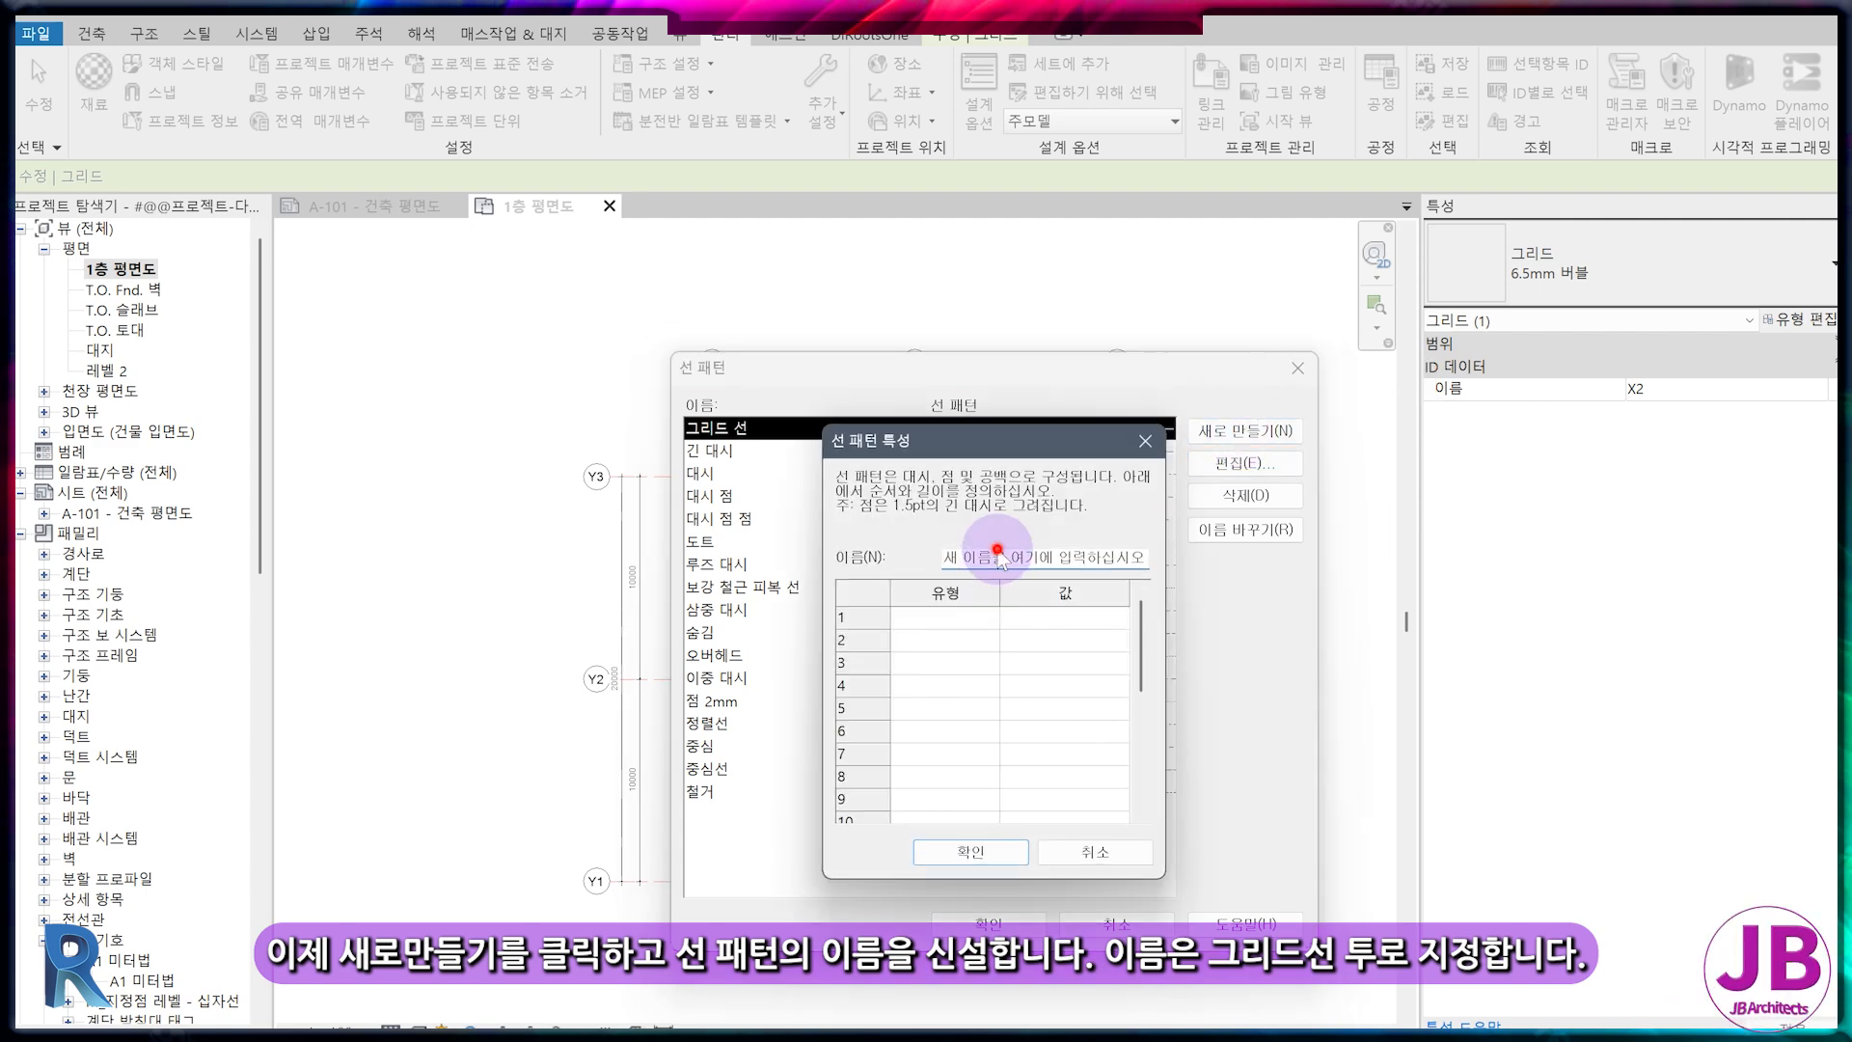
type("그리드선2")
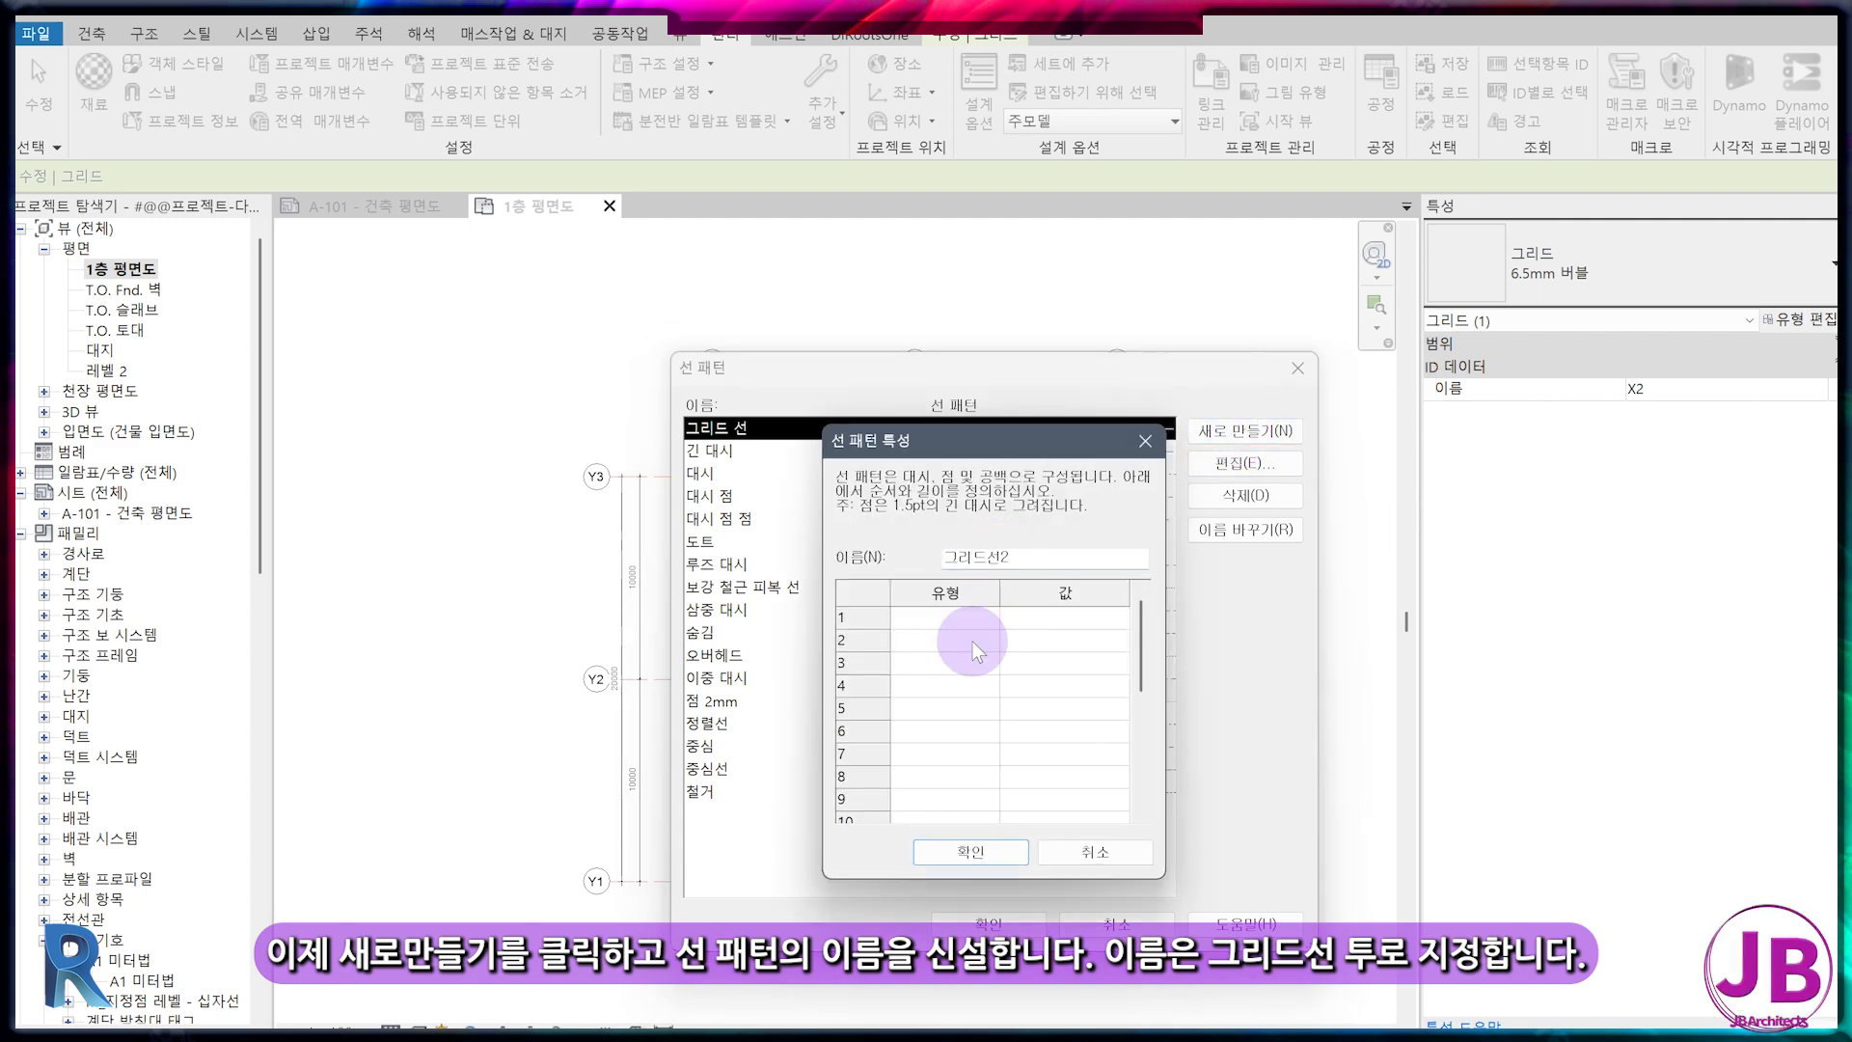
left_click(991, 619)
left_click(941, 637)
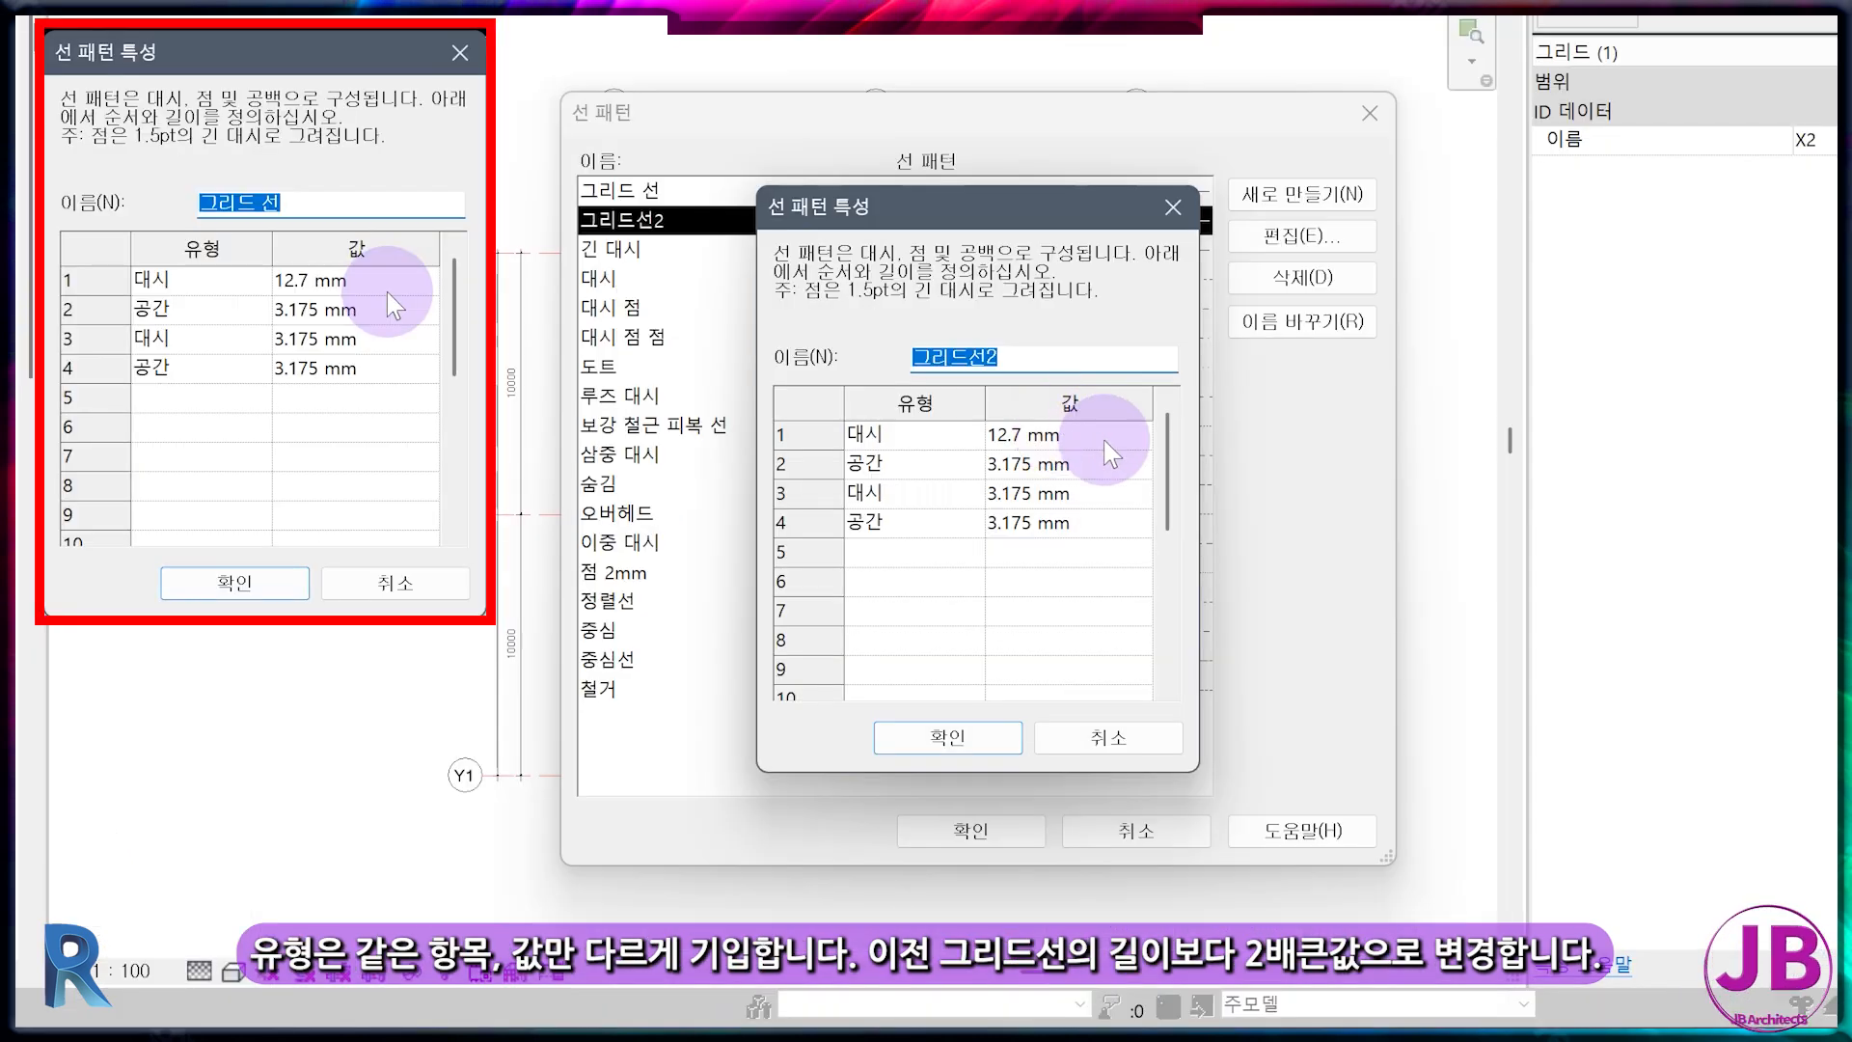
Set 그리드선2's first dash to 15 mm, its second dash to 1 mm and its spaces to 1 mm
left_click(1097, 625)
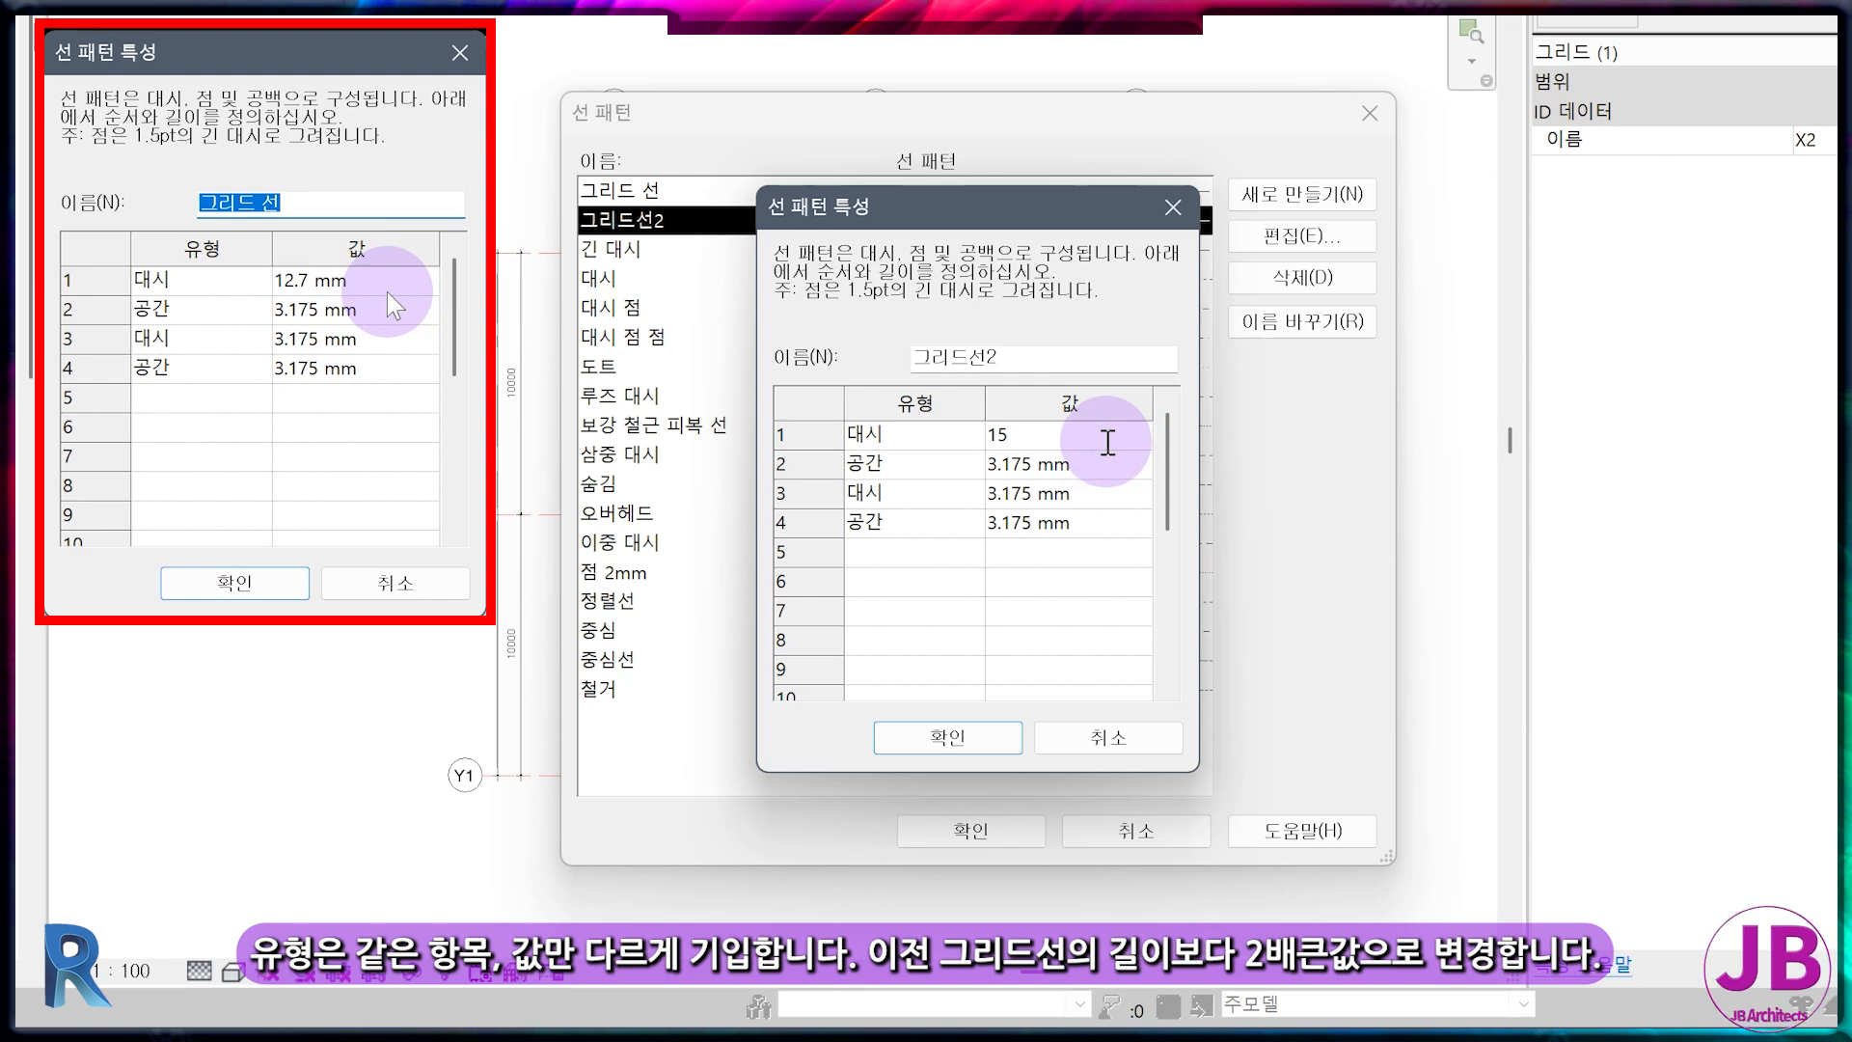
left_click(1127, 467)
type("1")
left_click(1125, 487)
type("1")
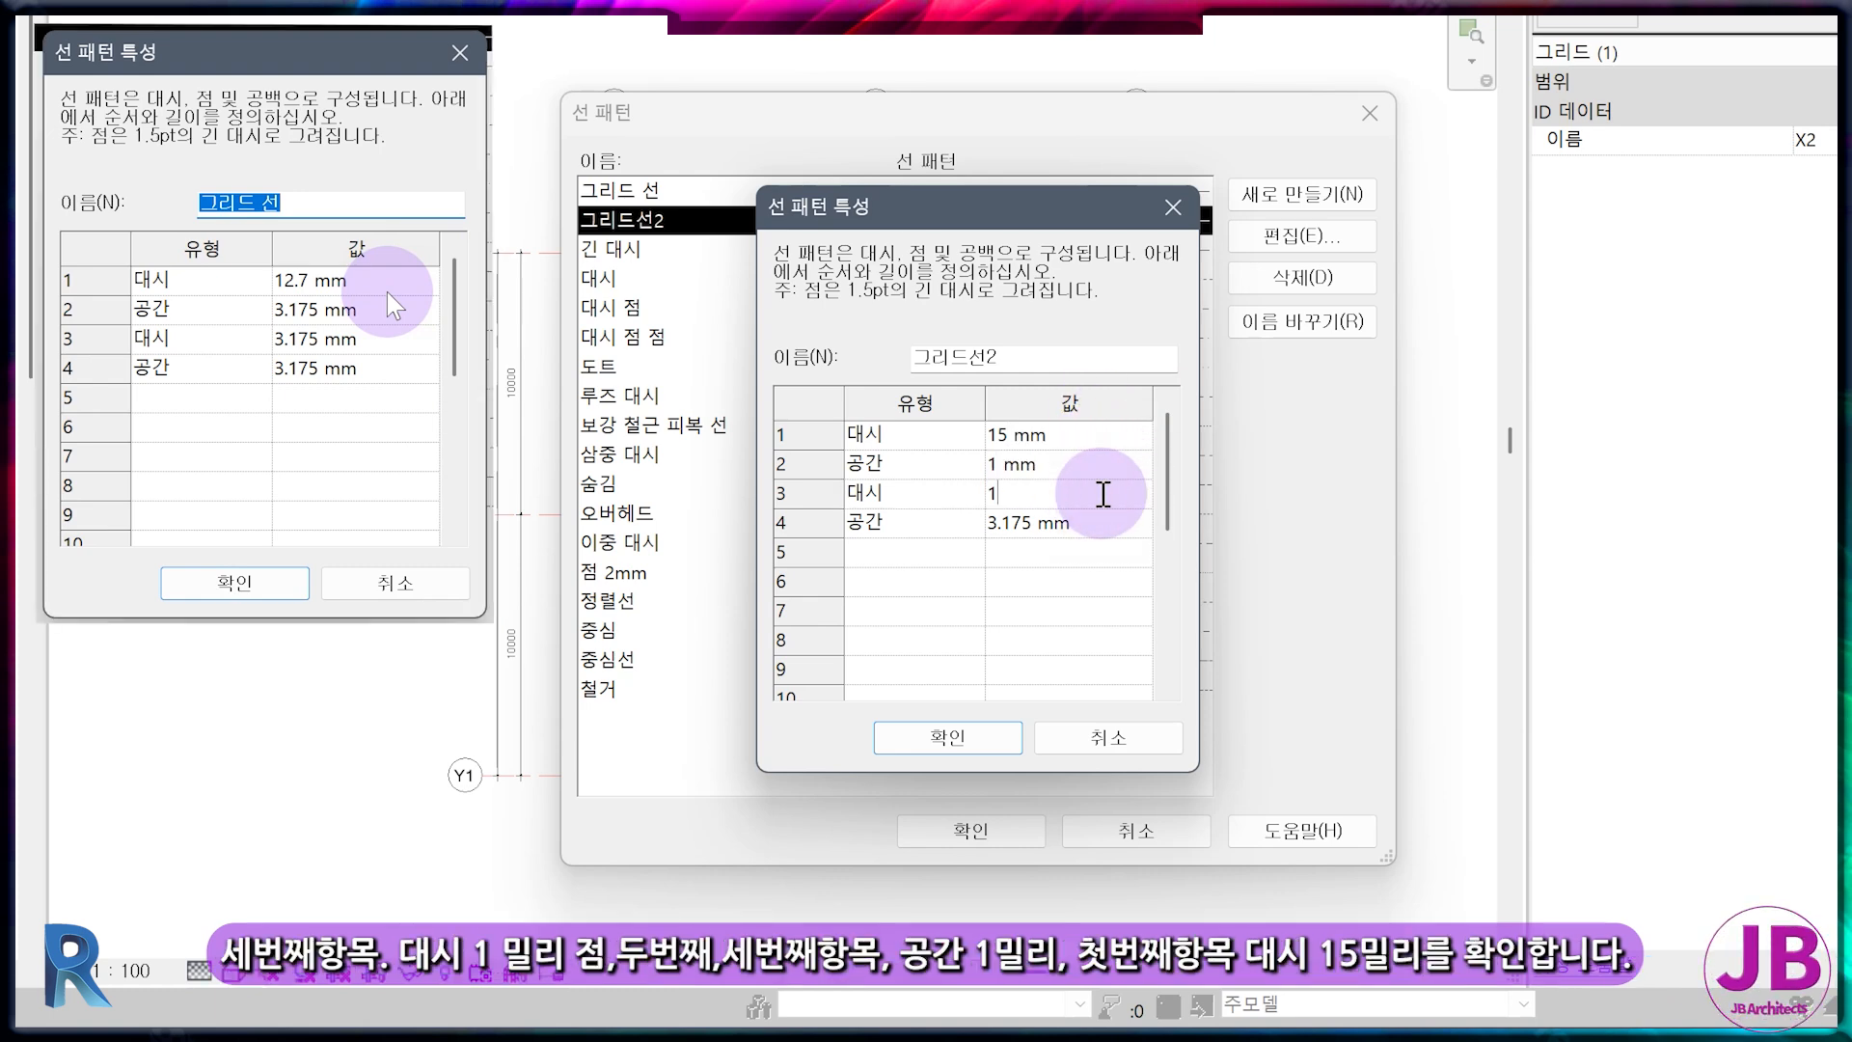
left_click(1087, 524)
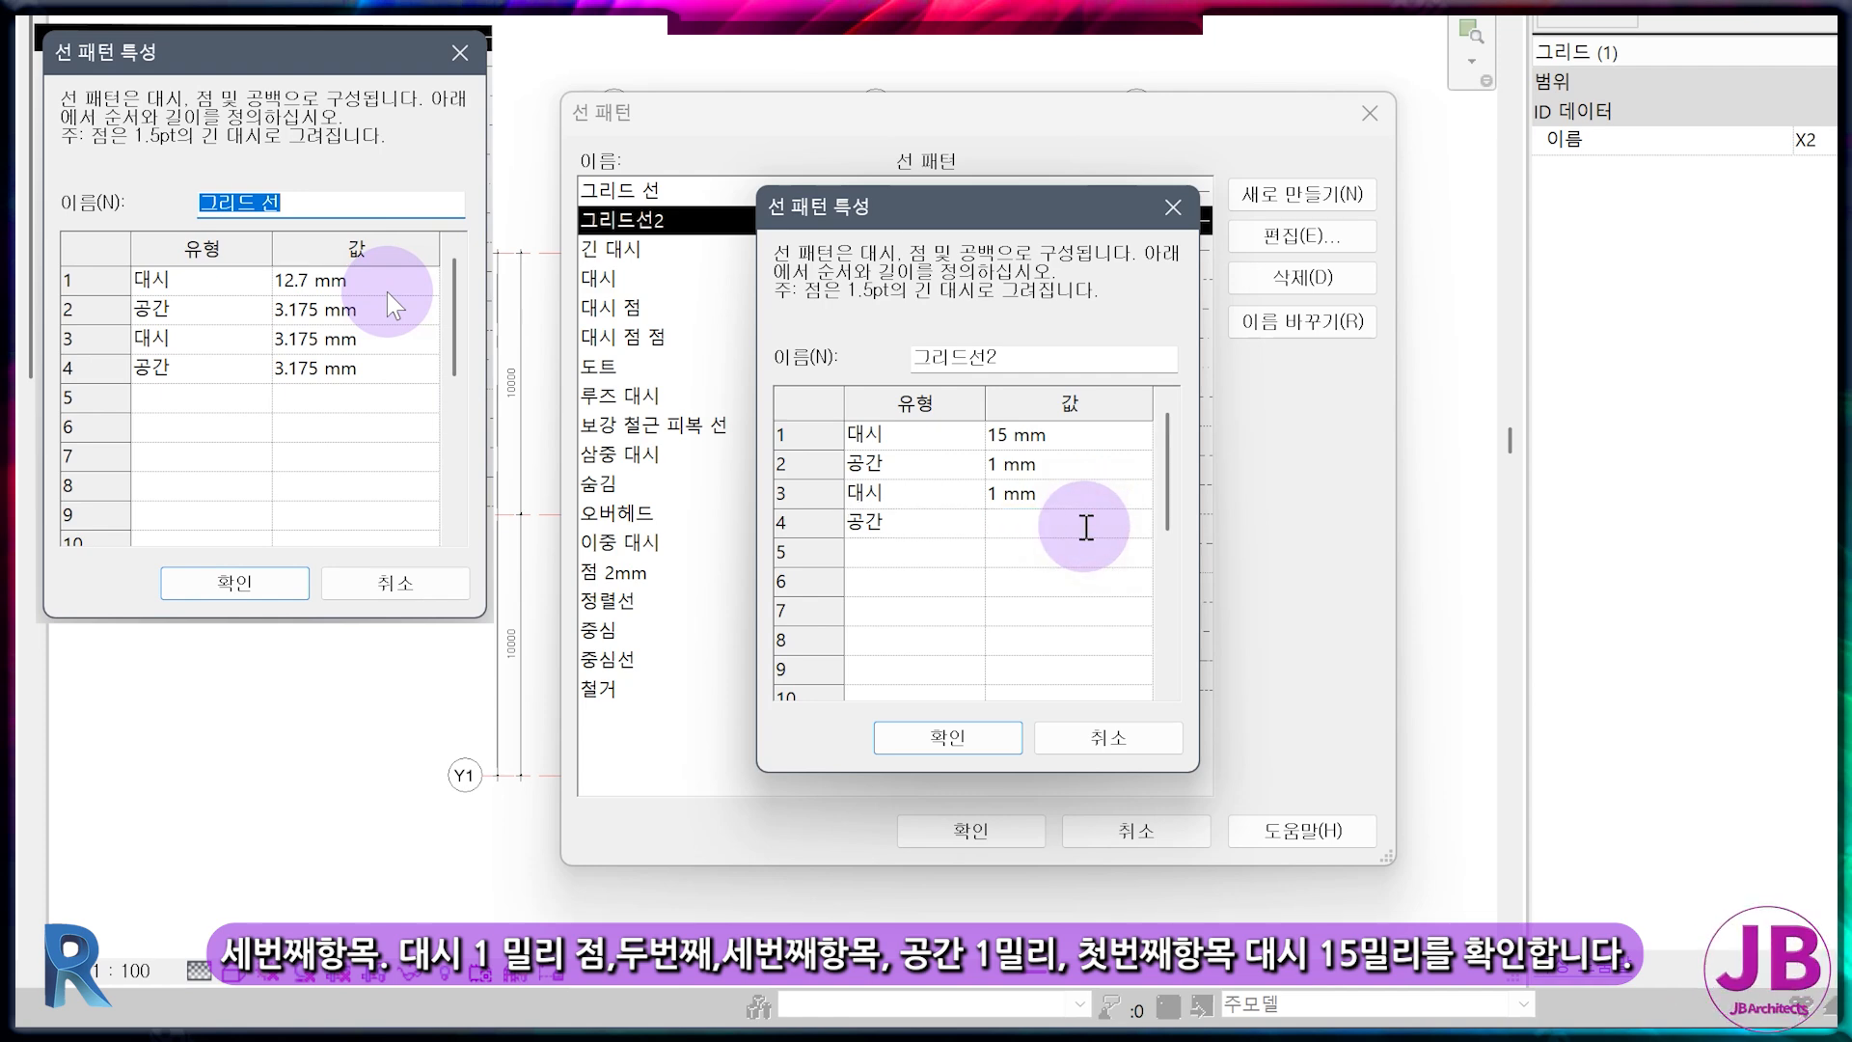
left_click(975, 738)
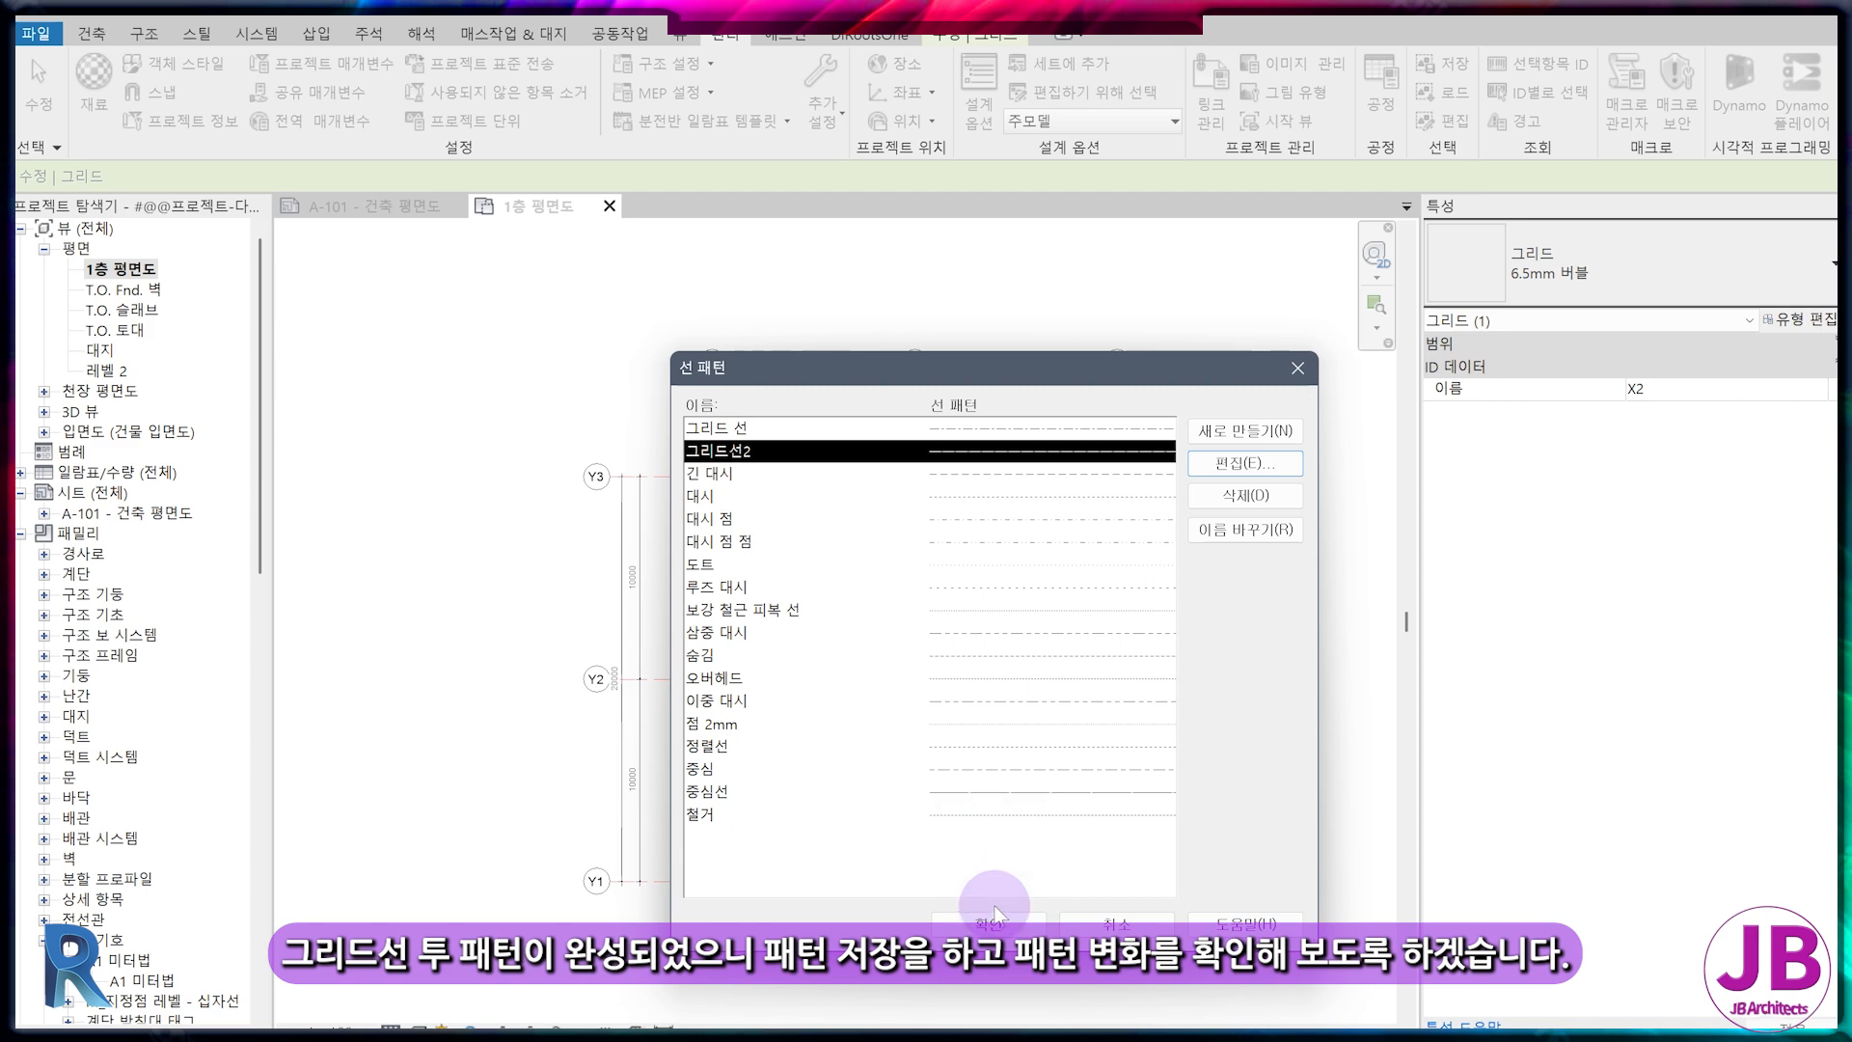
Save the line patterns, apply 그리드선2 as the grid type's end segment pattern, and inspect the grid lines in the plan
left_click(990, 924)
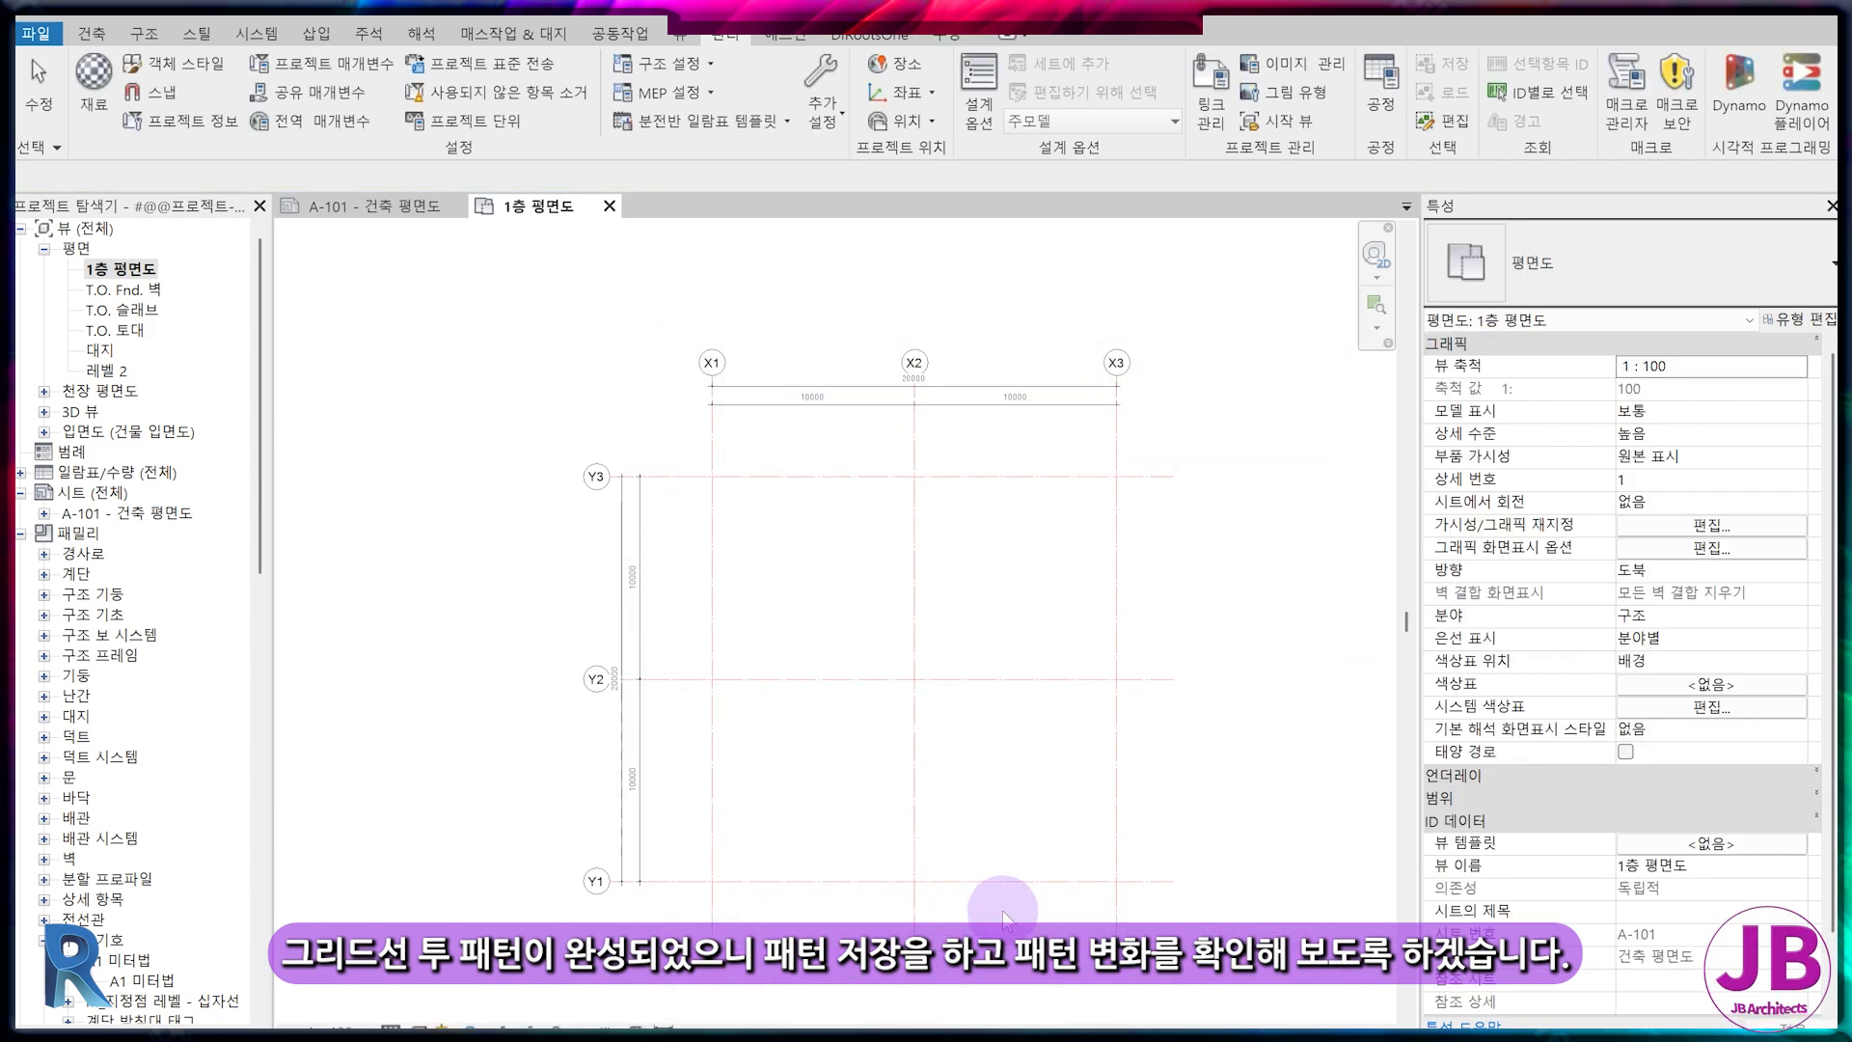
scroll(933, 471, "up", 5)
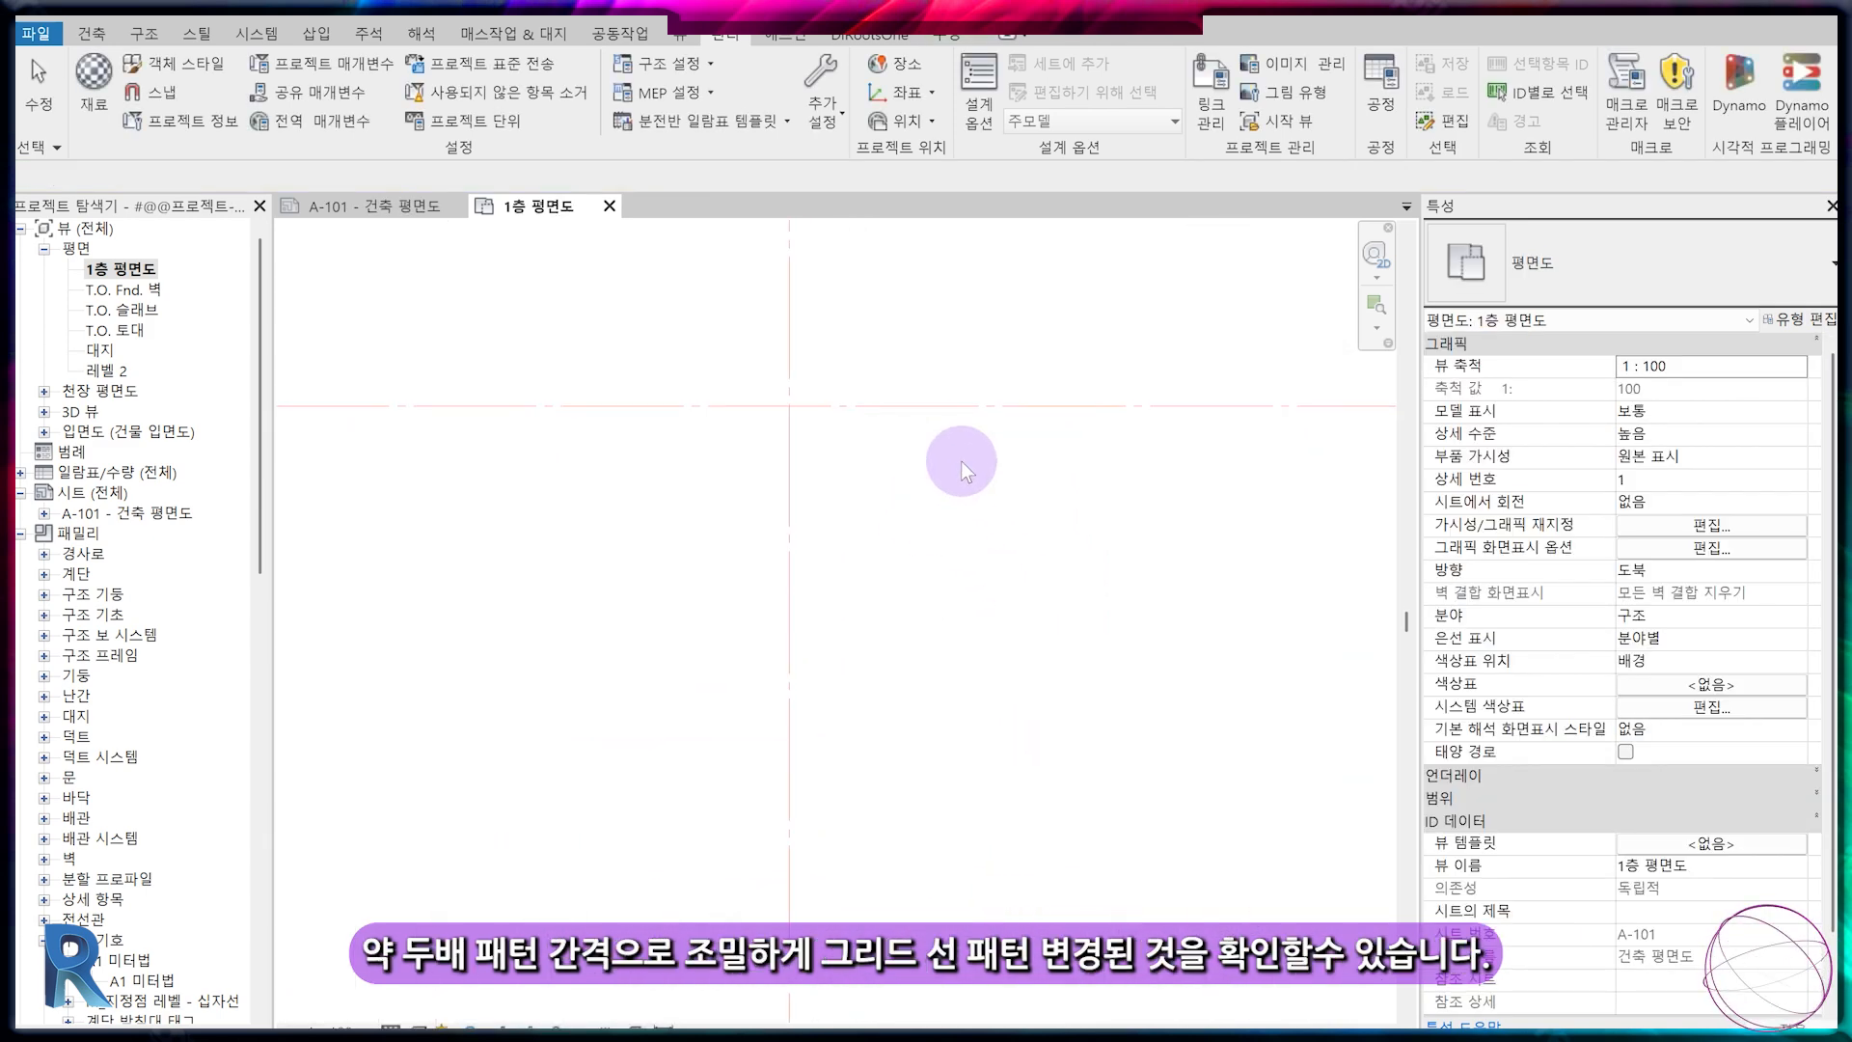
scroll(958, 544, "down", 4)
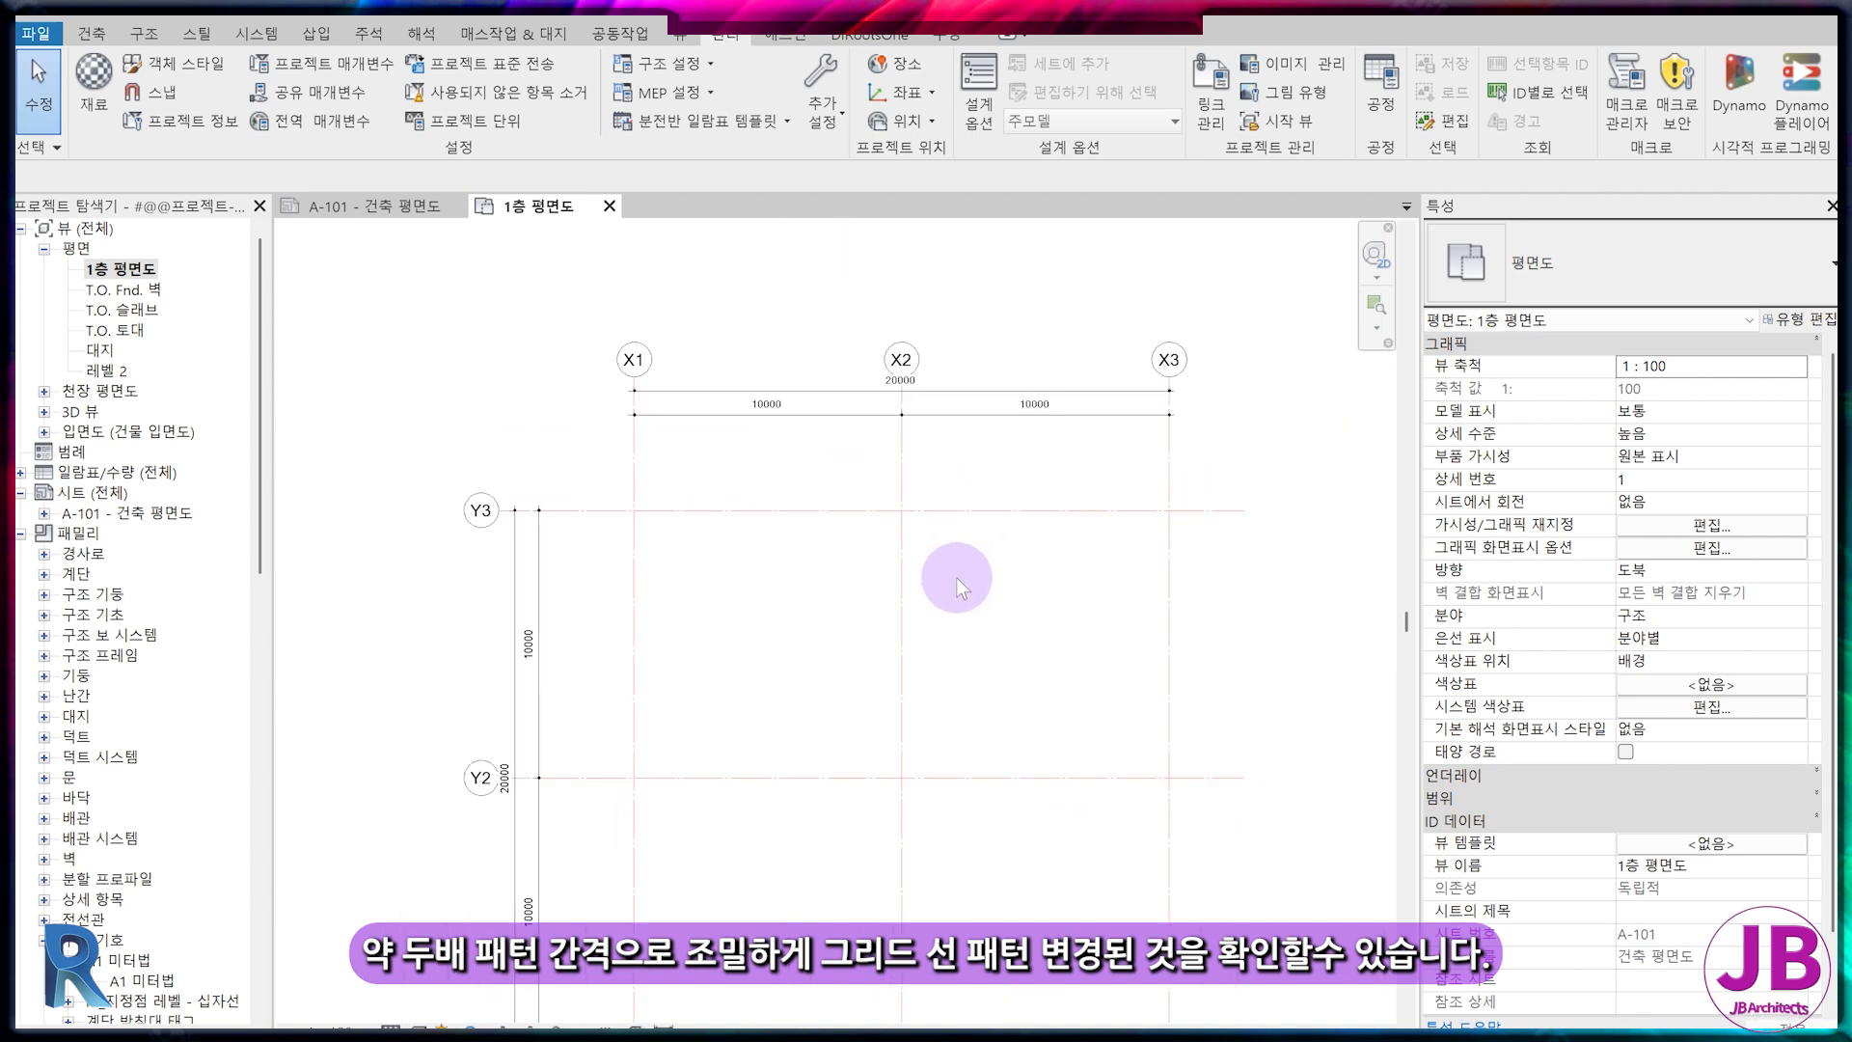
middle_click_drag(956, 586, 947, 518)
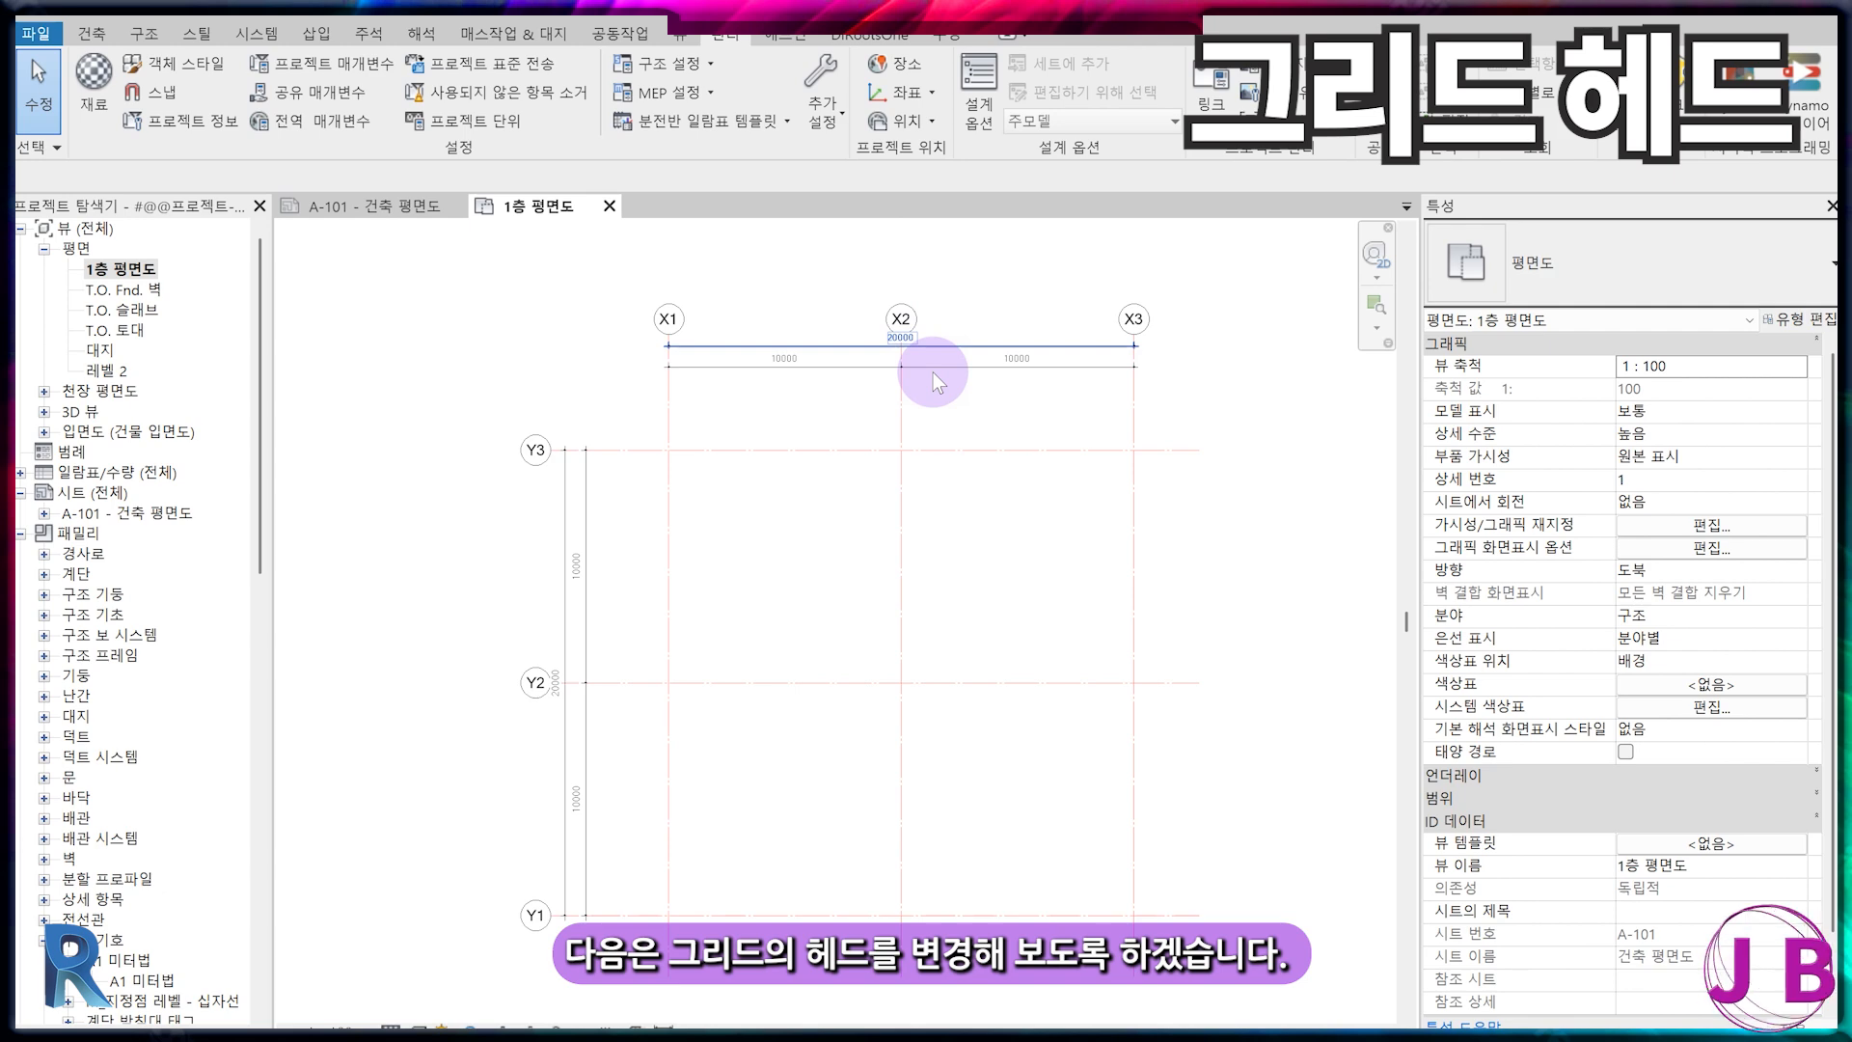
Check the head symbol assigned to grid X2's type and close the type properties without changes
left_click(901, 420)
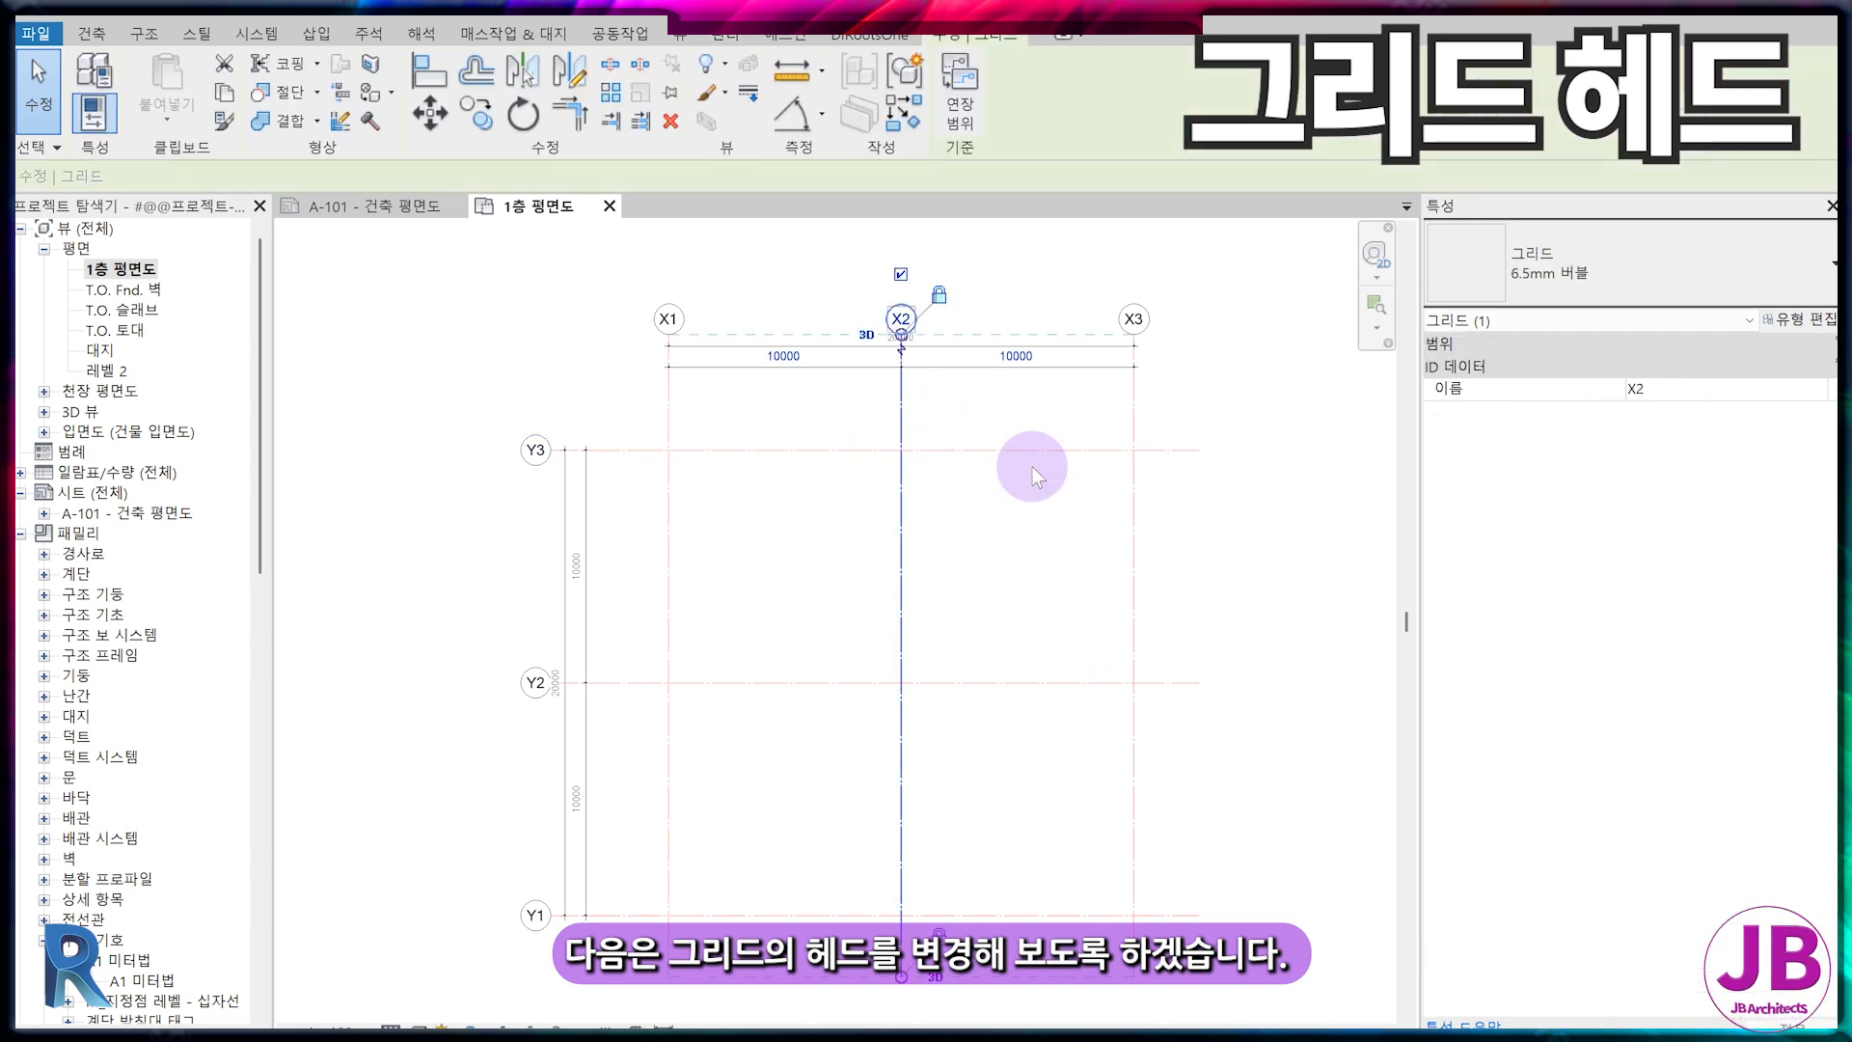
left_click(1800, 327)
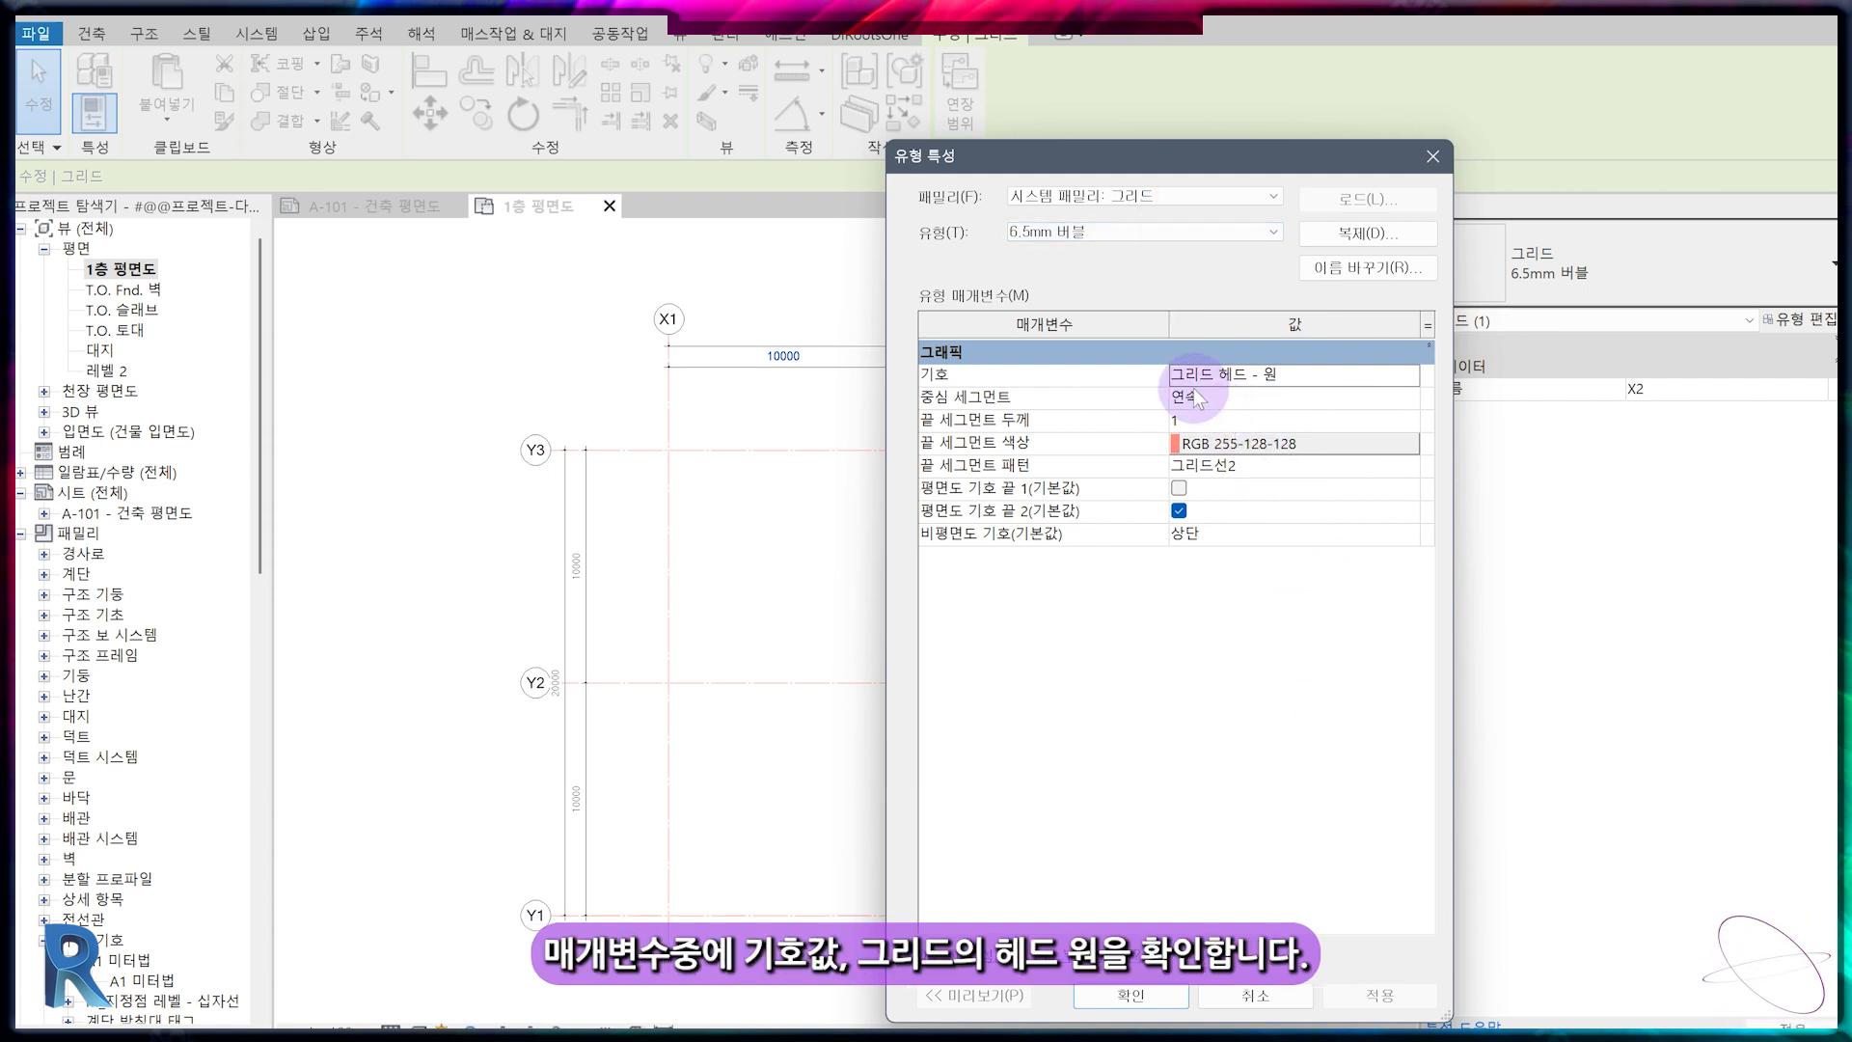
left_click(1254, 998)
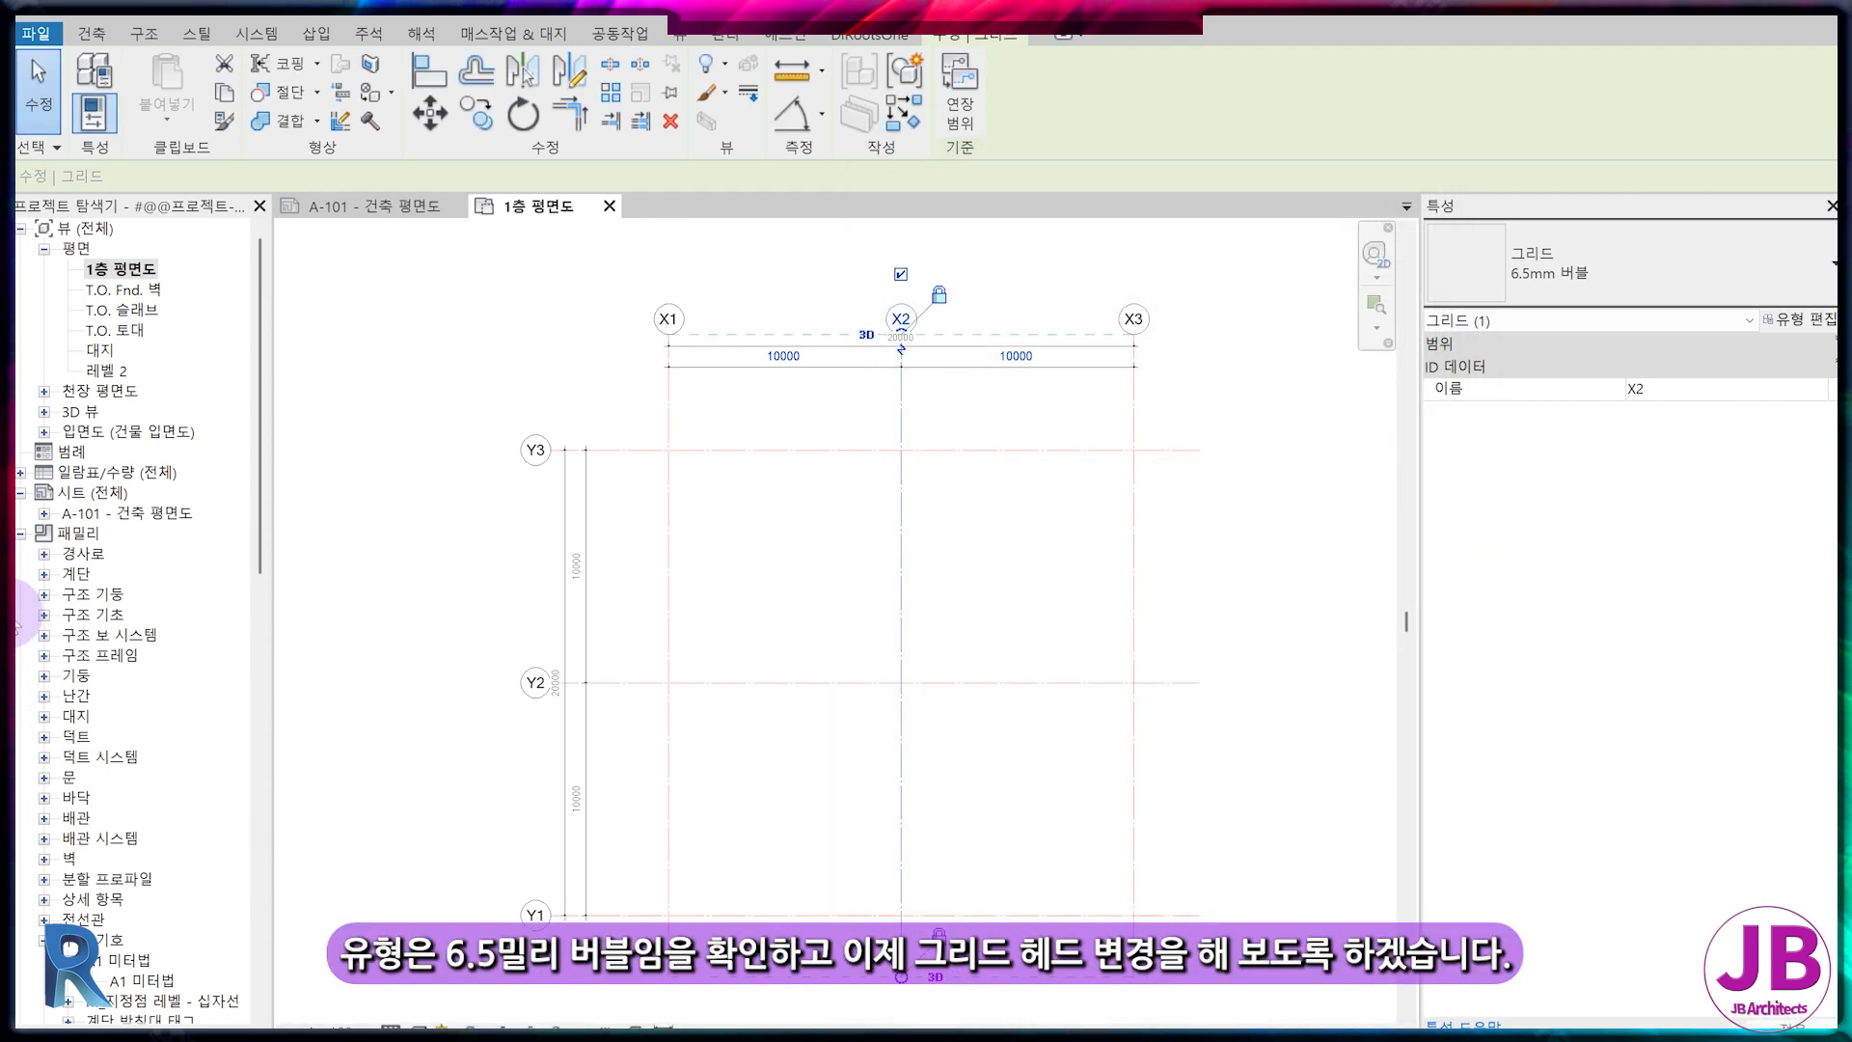
Open the annotation symbol family 그리드 헤드 - 원 for editing from the project's families
scroll(111, 831, "down", 8)
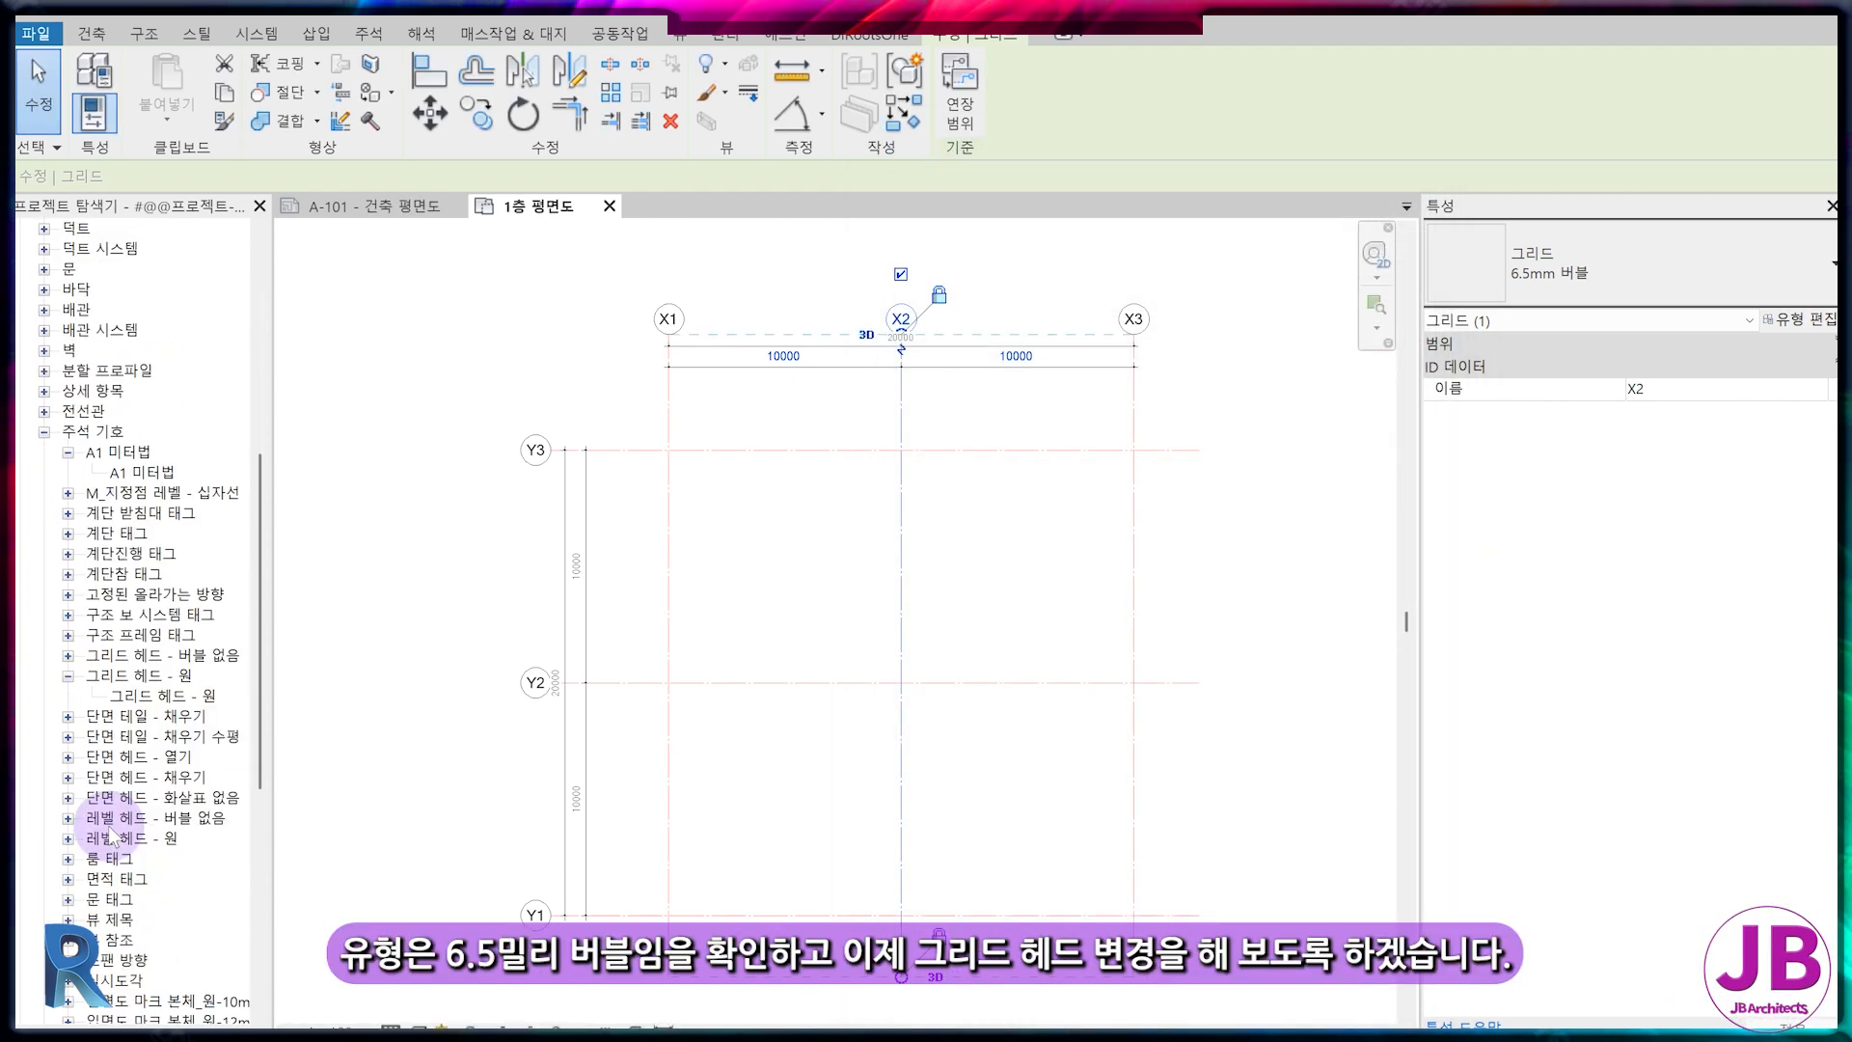
key("Escape")
left_click(159, 675)
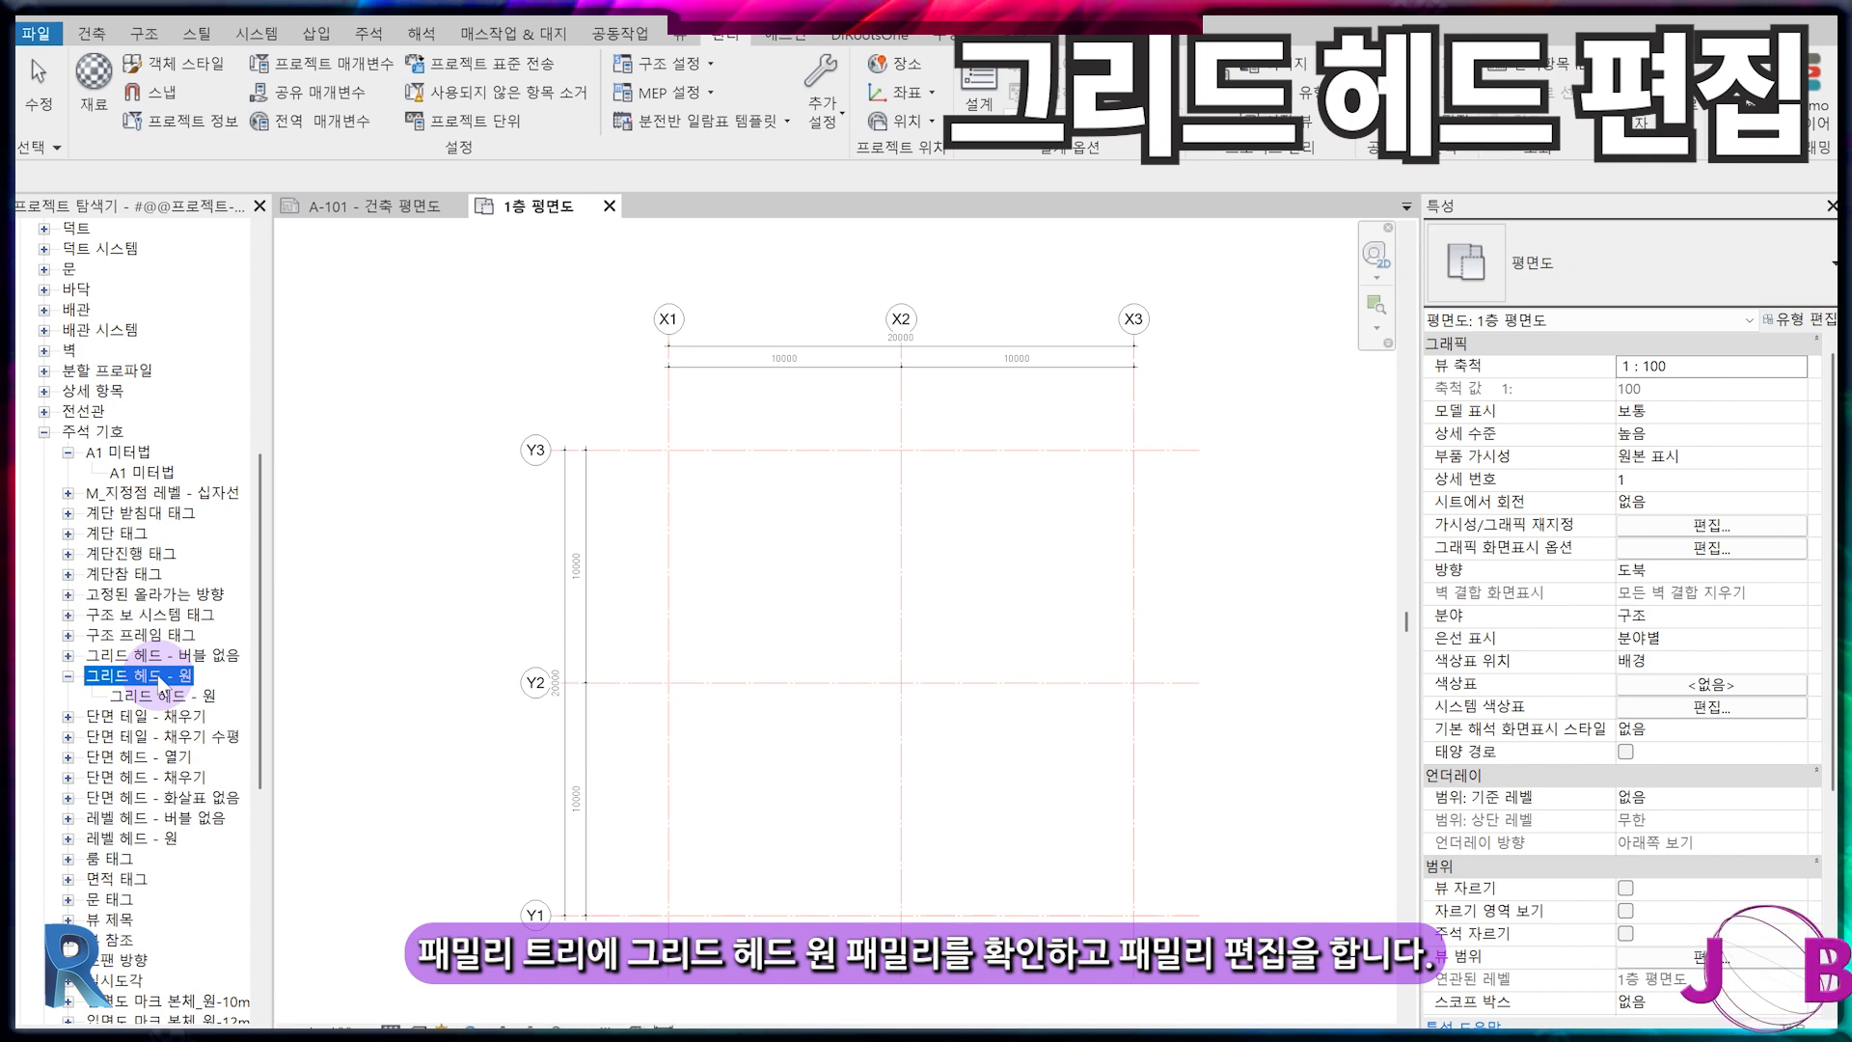
right_click(160, 680)
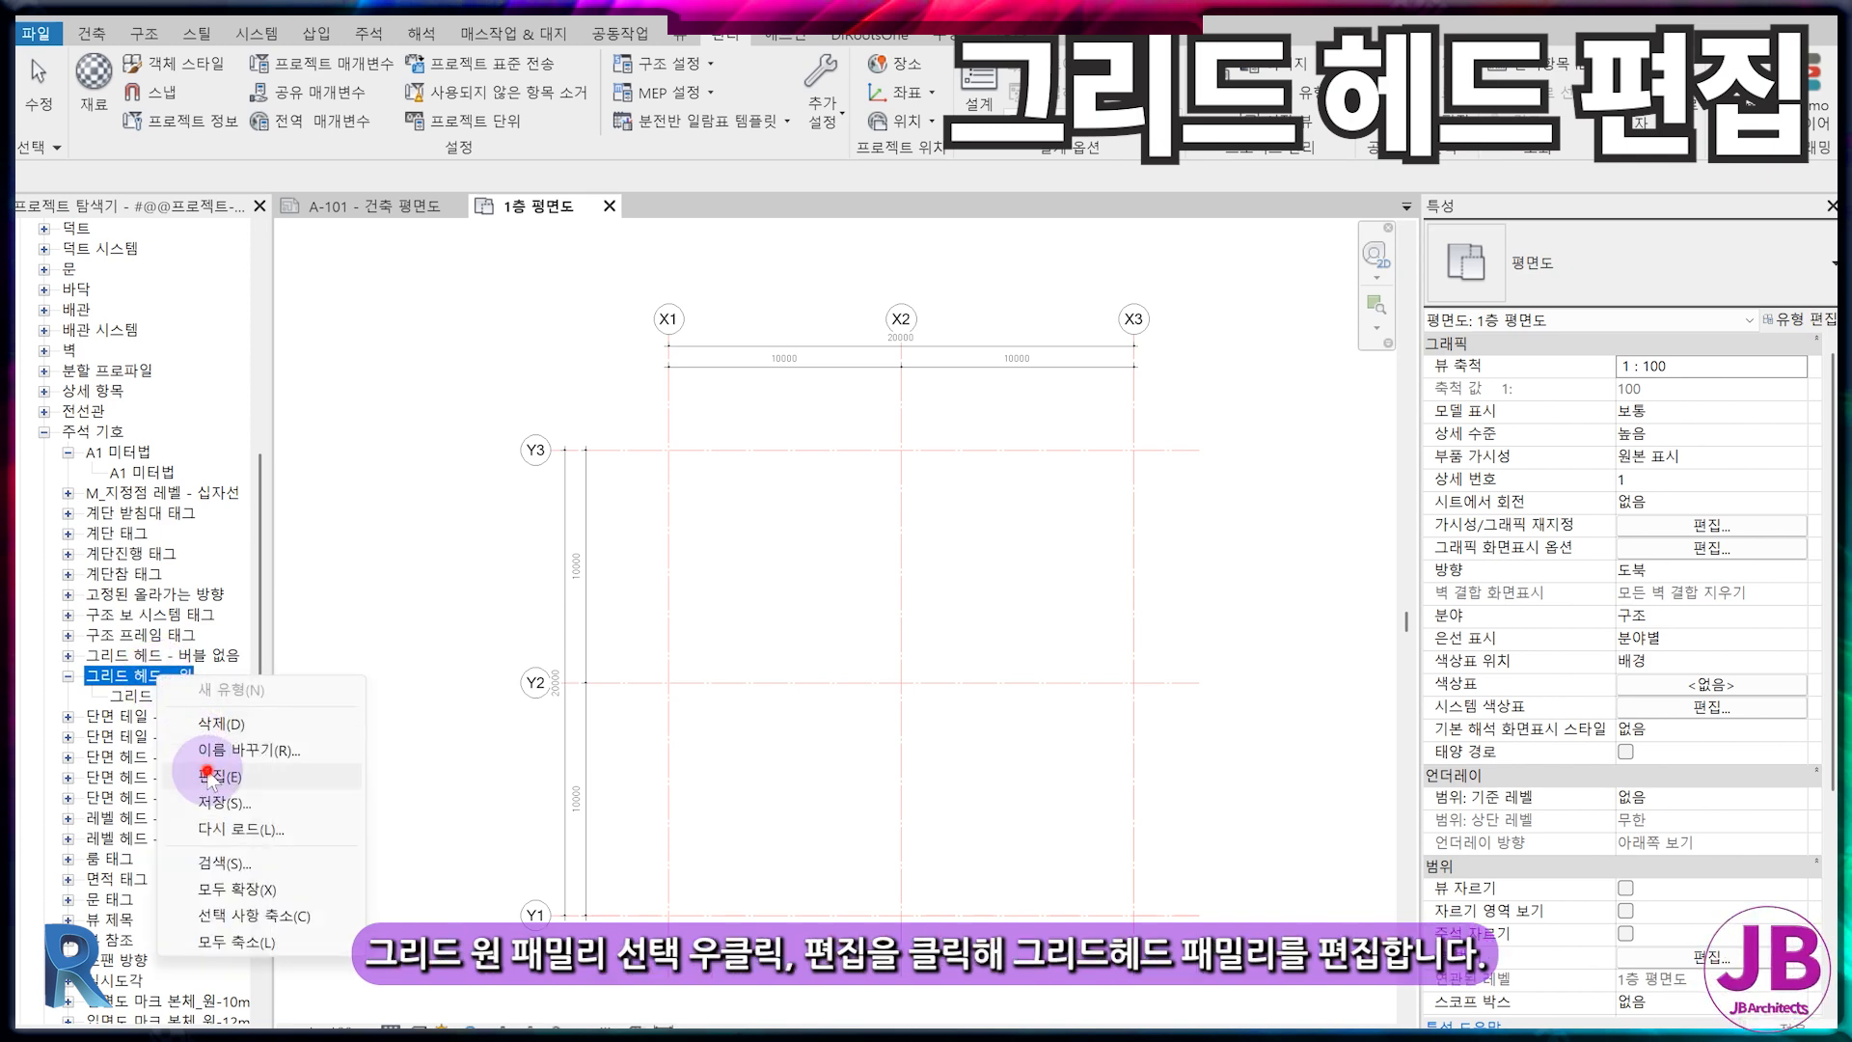
left_click(209, 773)
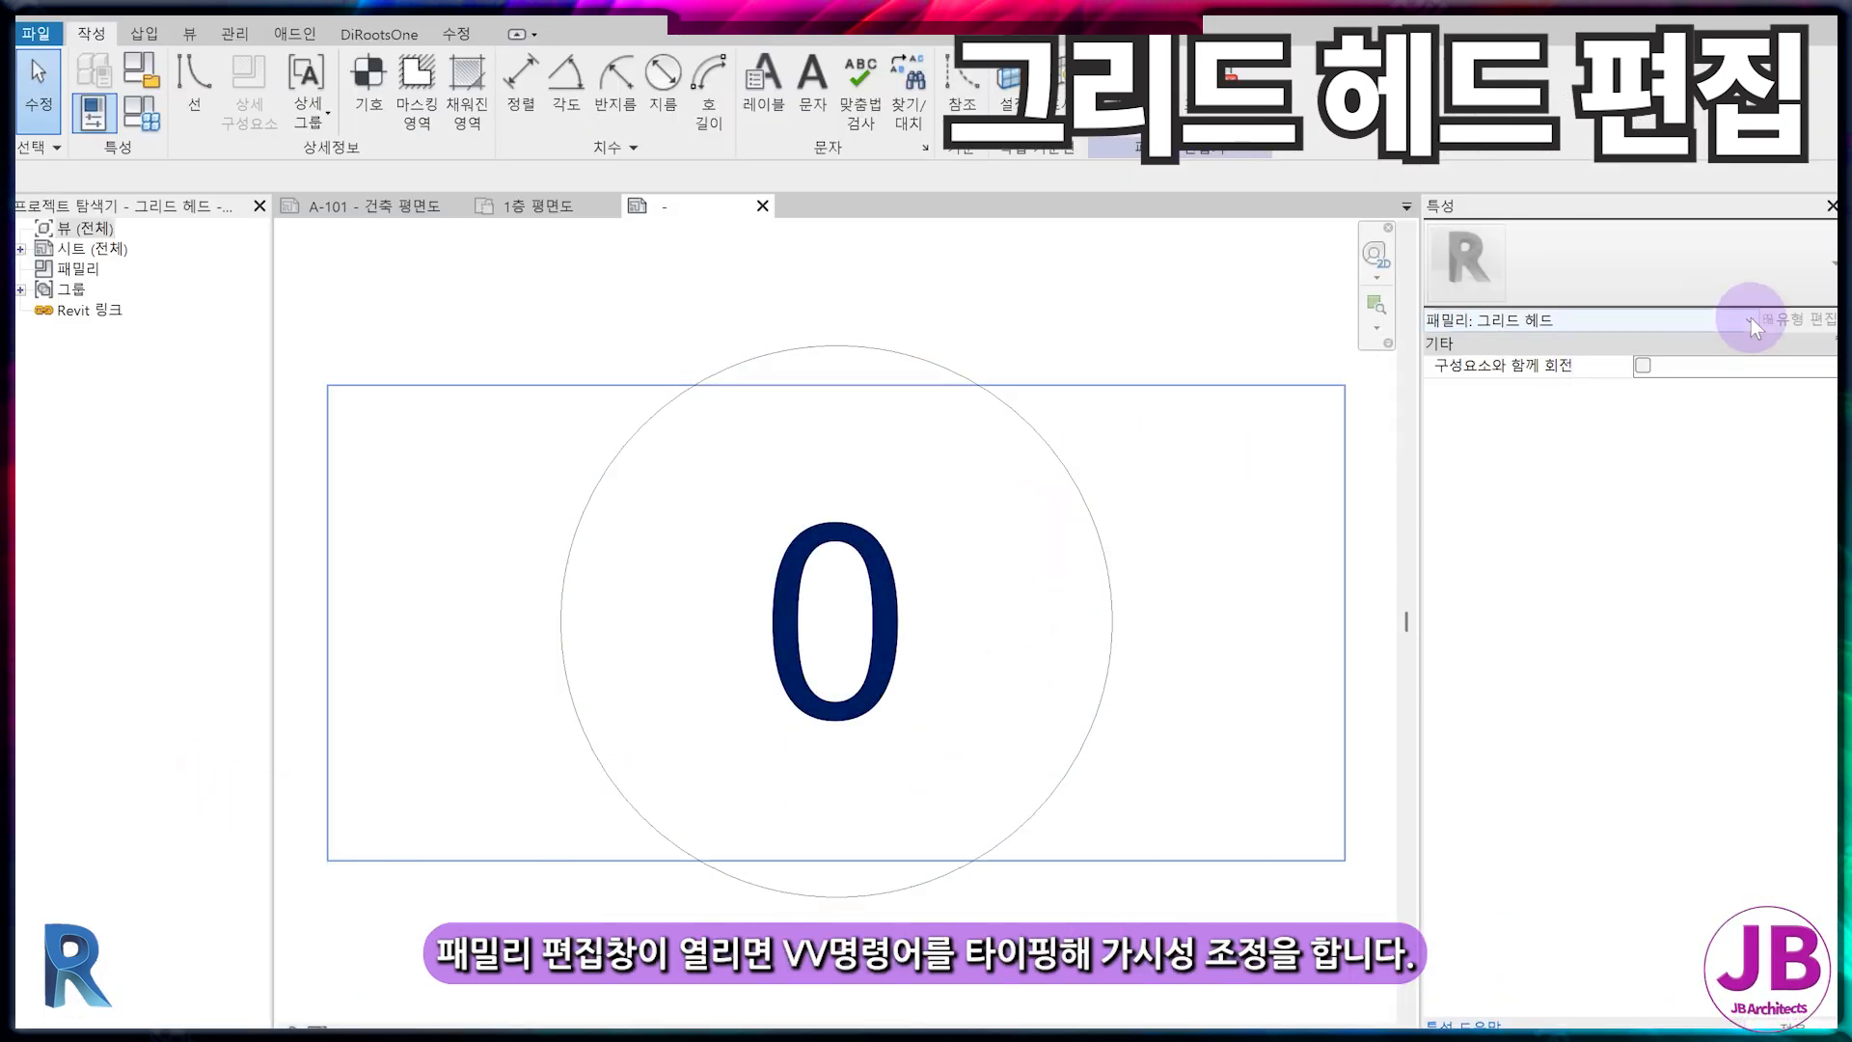
Turn on the visibility of the annotation categories 참조 평면 and 치수 in the grid head family view
scroll(930, 579, "down", 3)
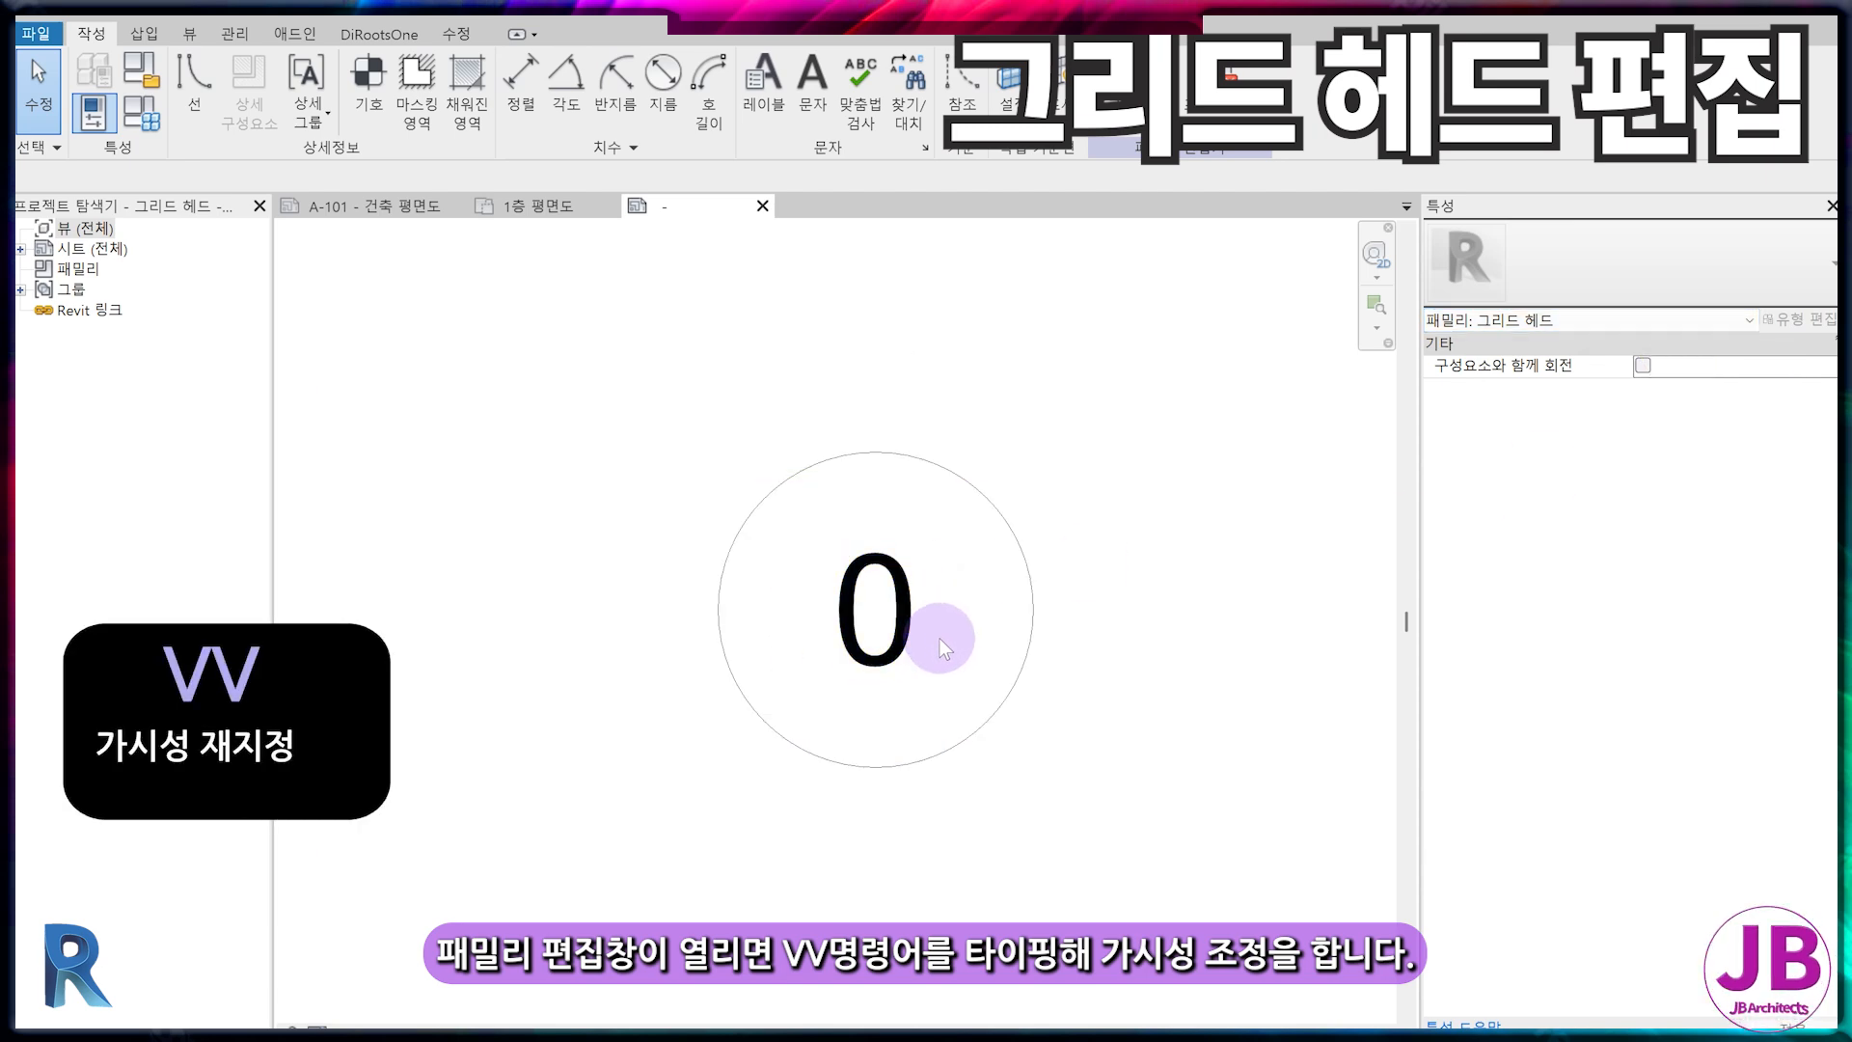
key("v")
key("v")
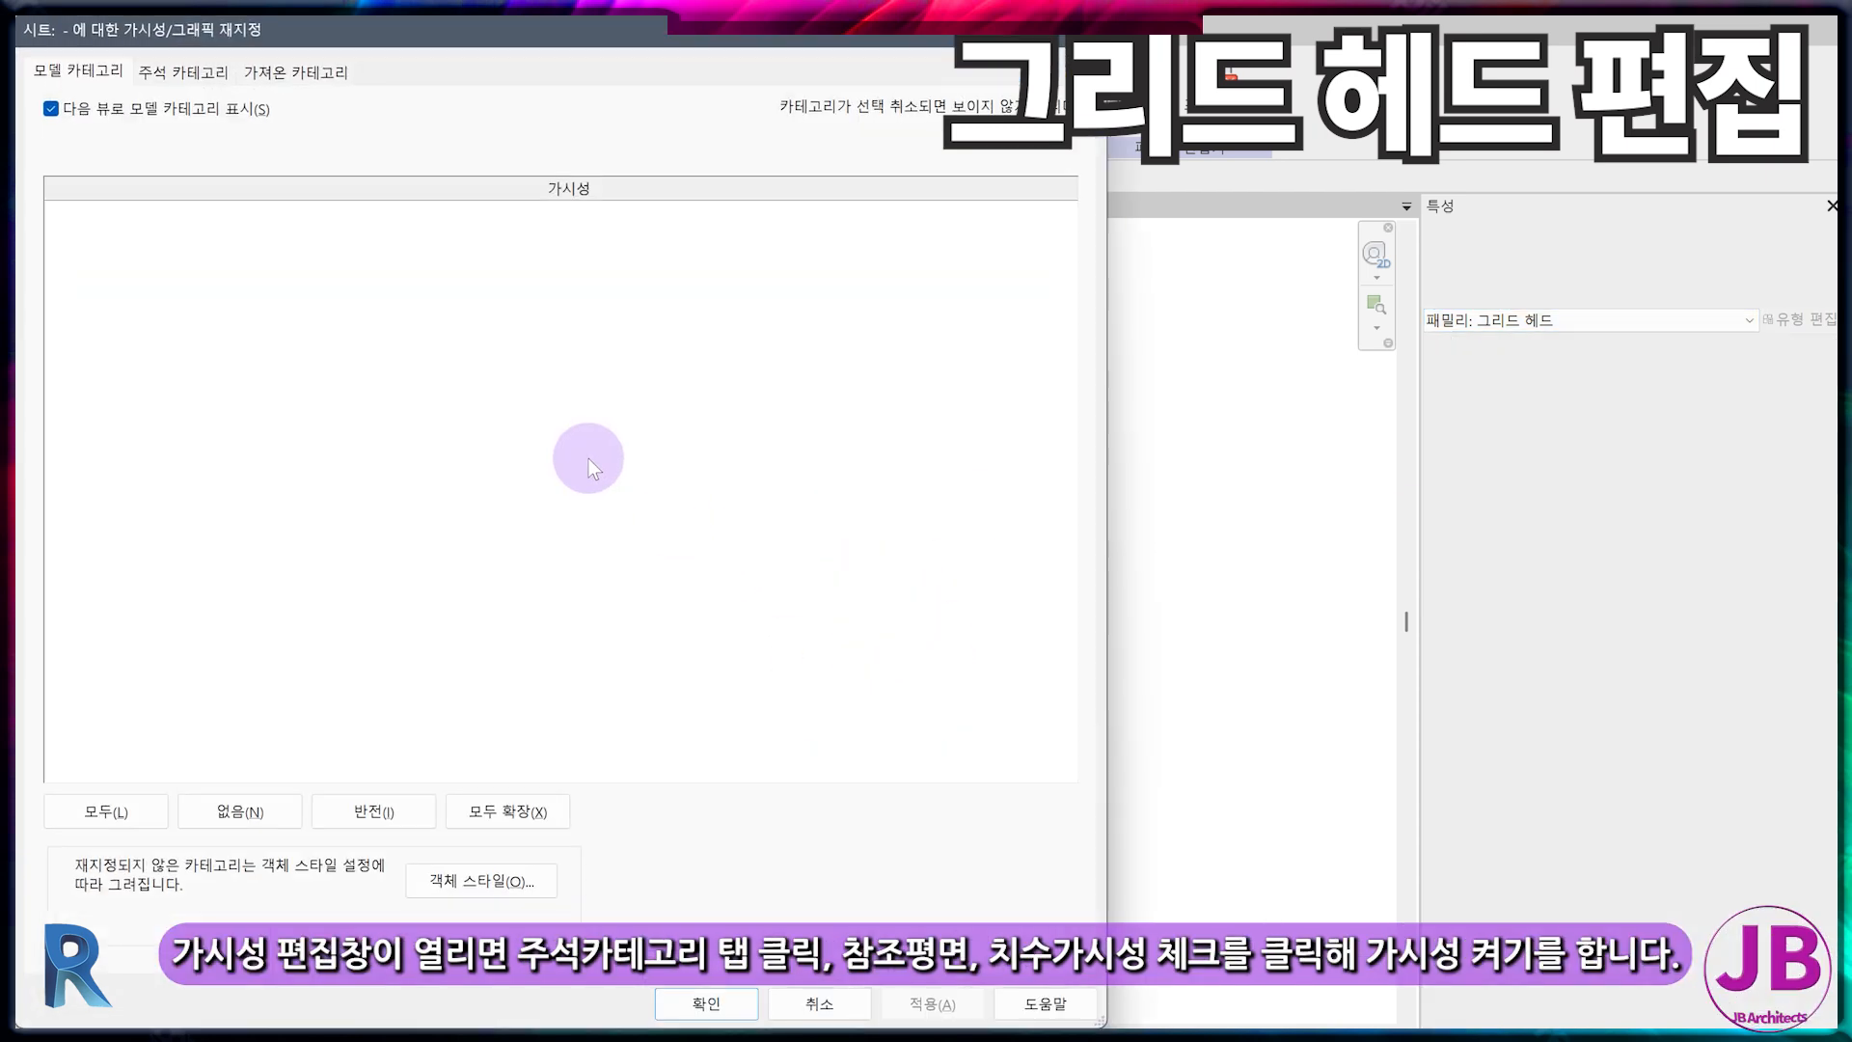
left_click(183, 71)
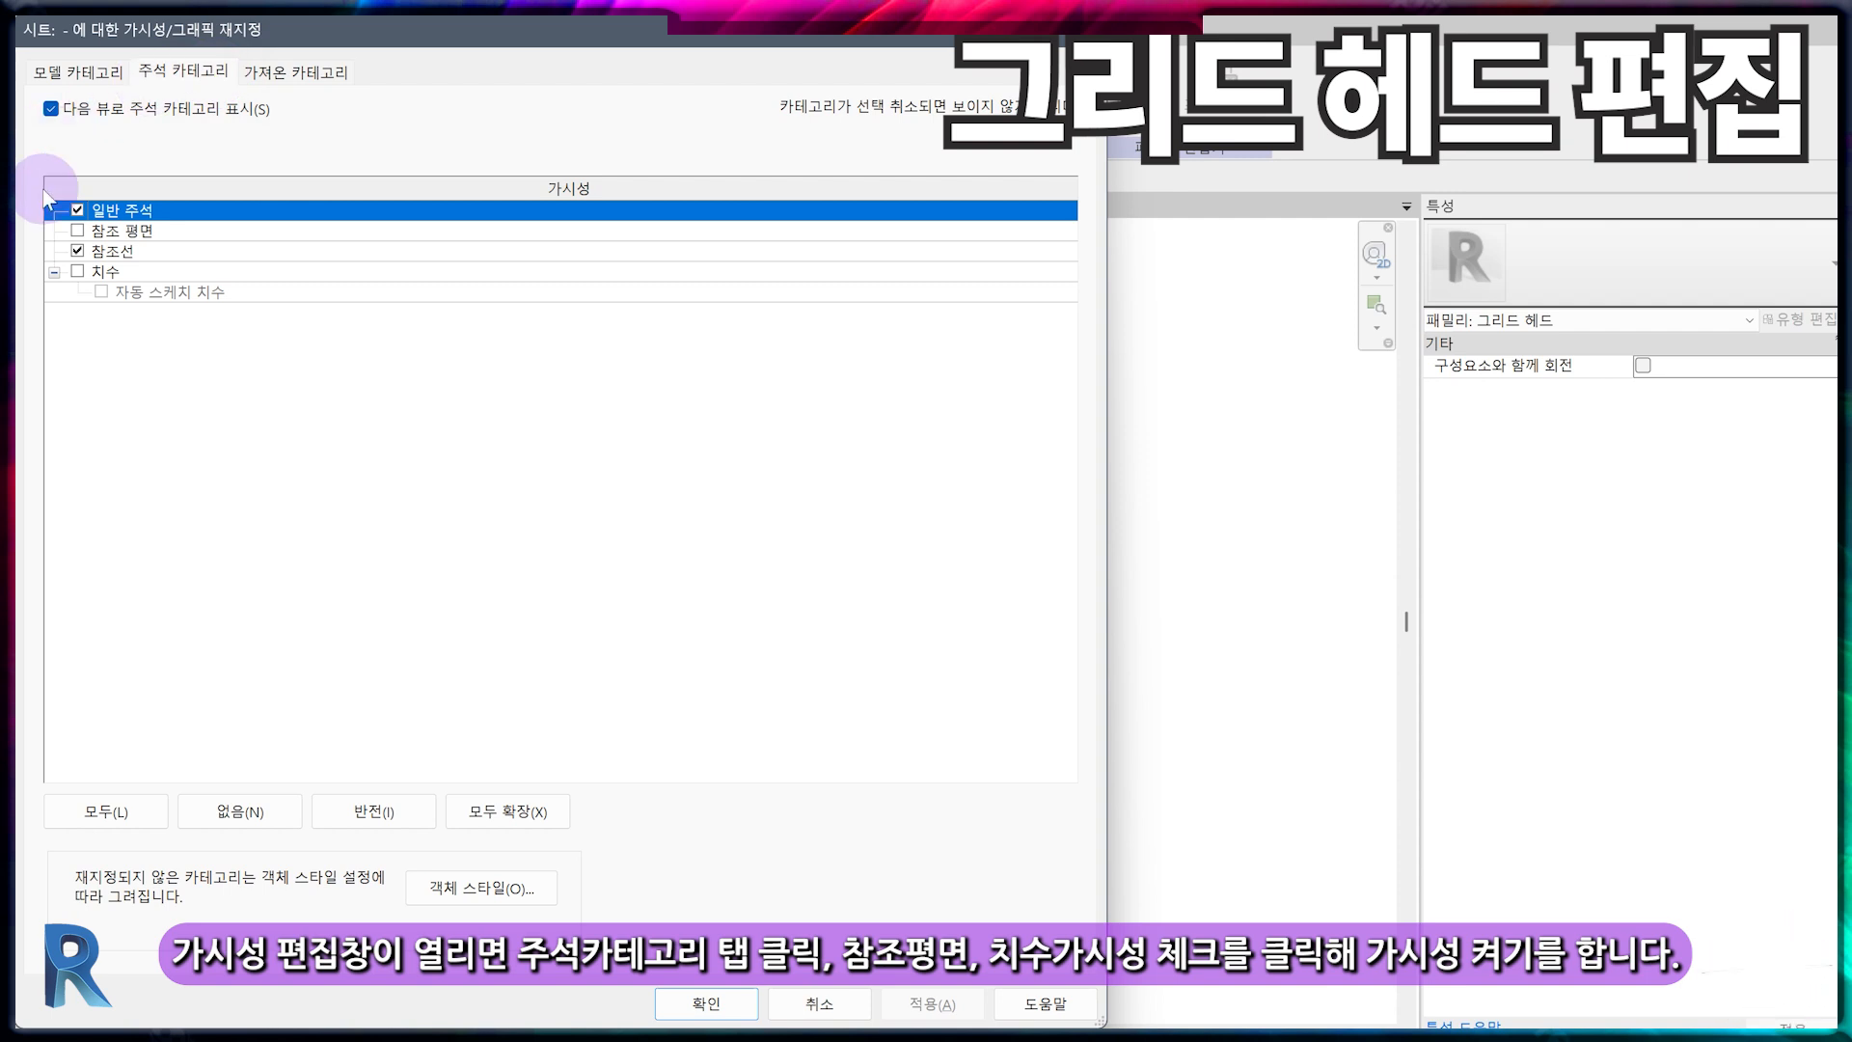
left_click(78, 231)
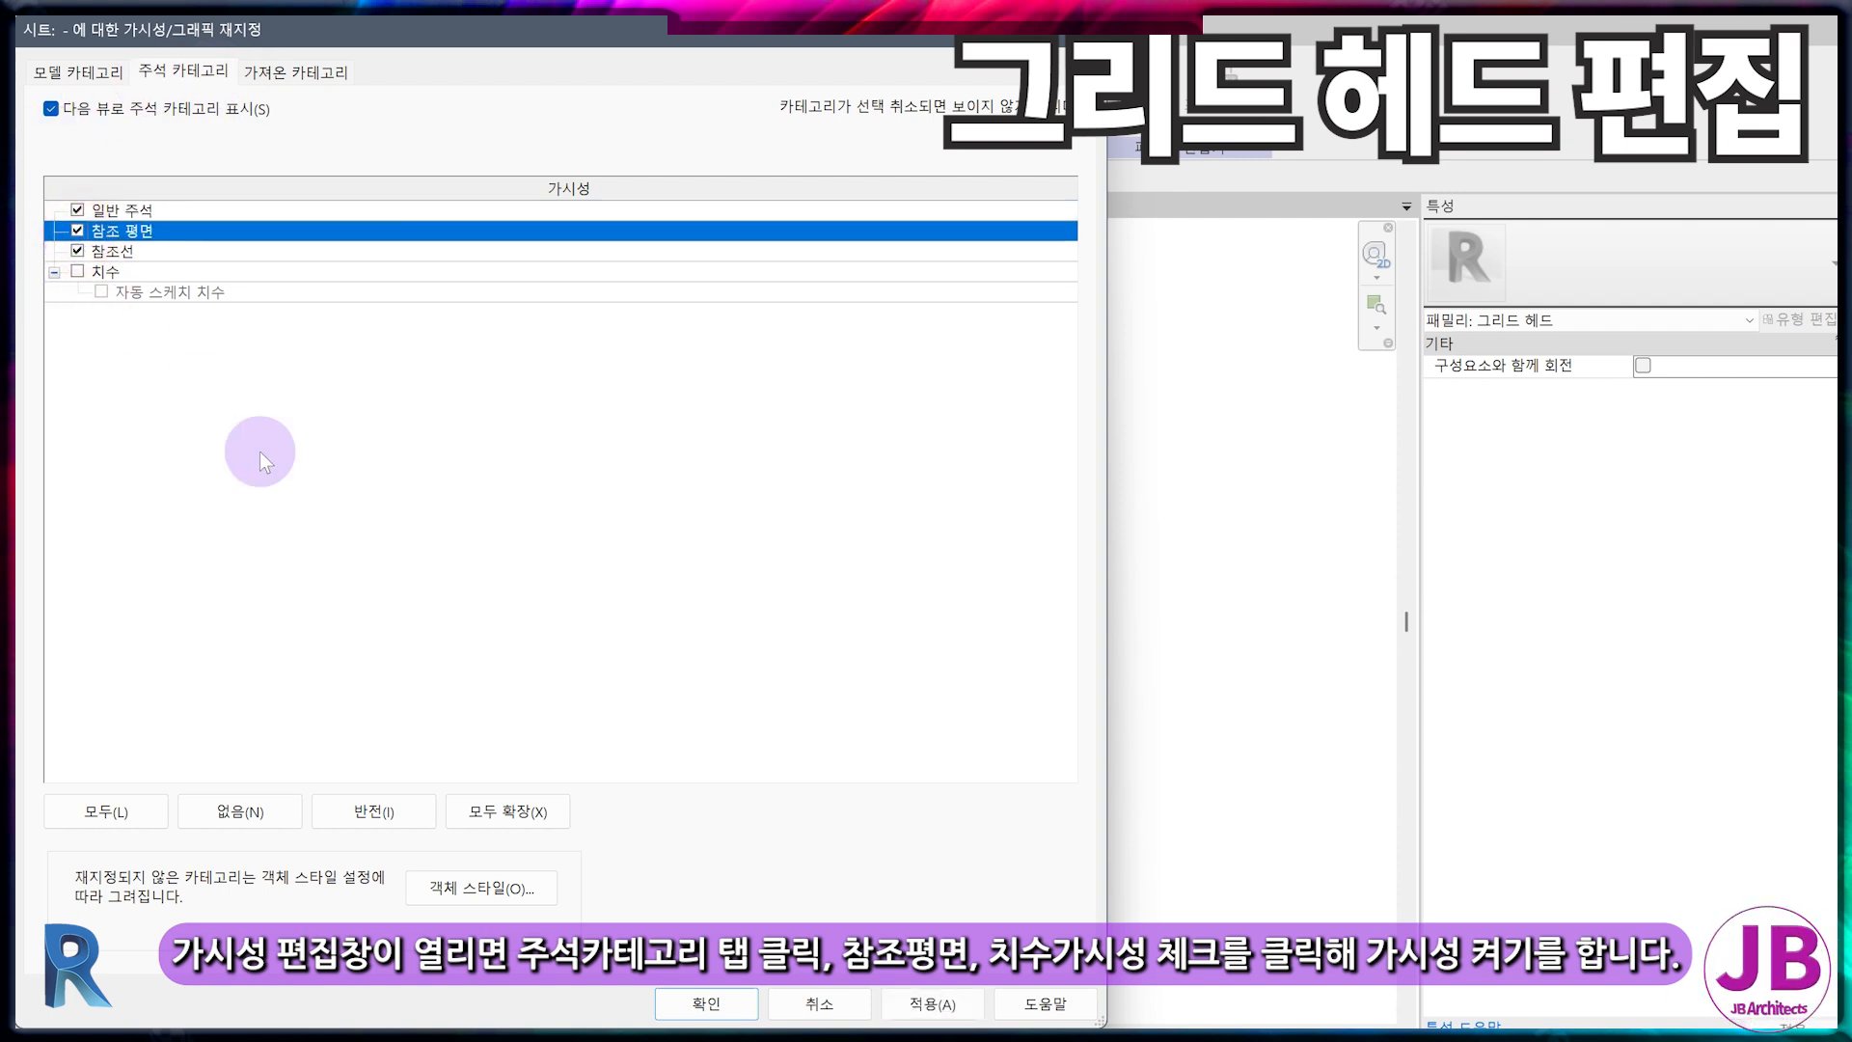
left_click(77, 272)
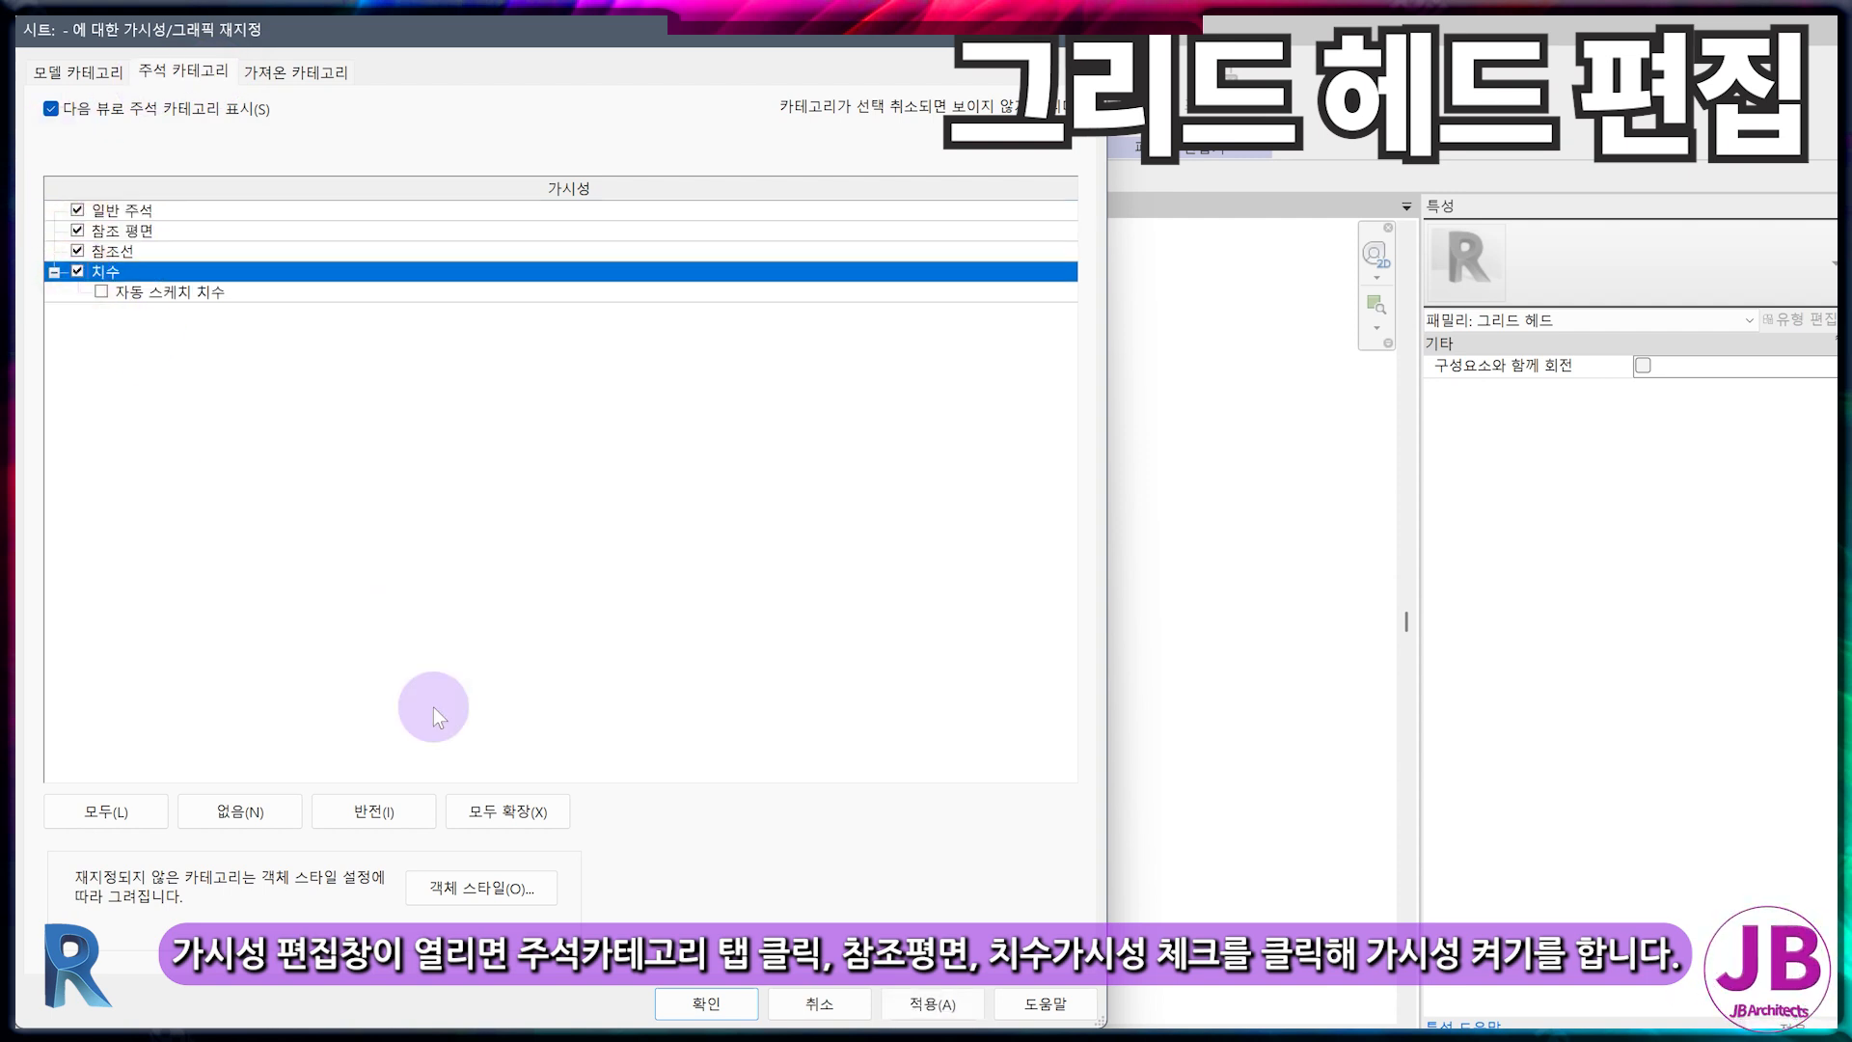
left_click(703, 1004)
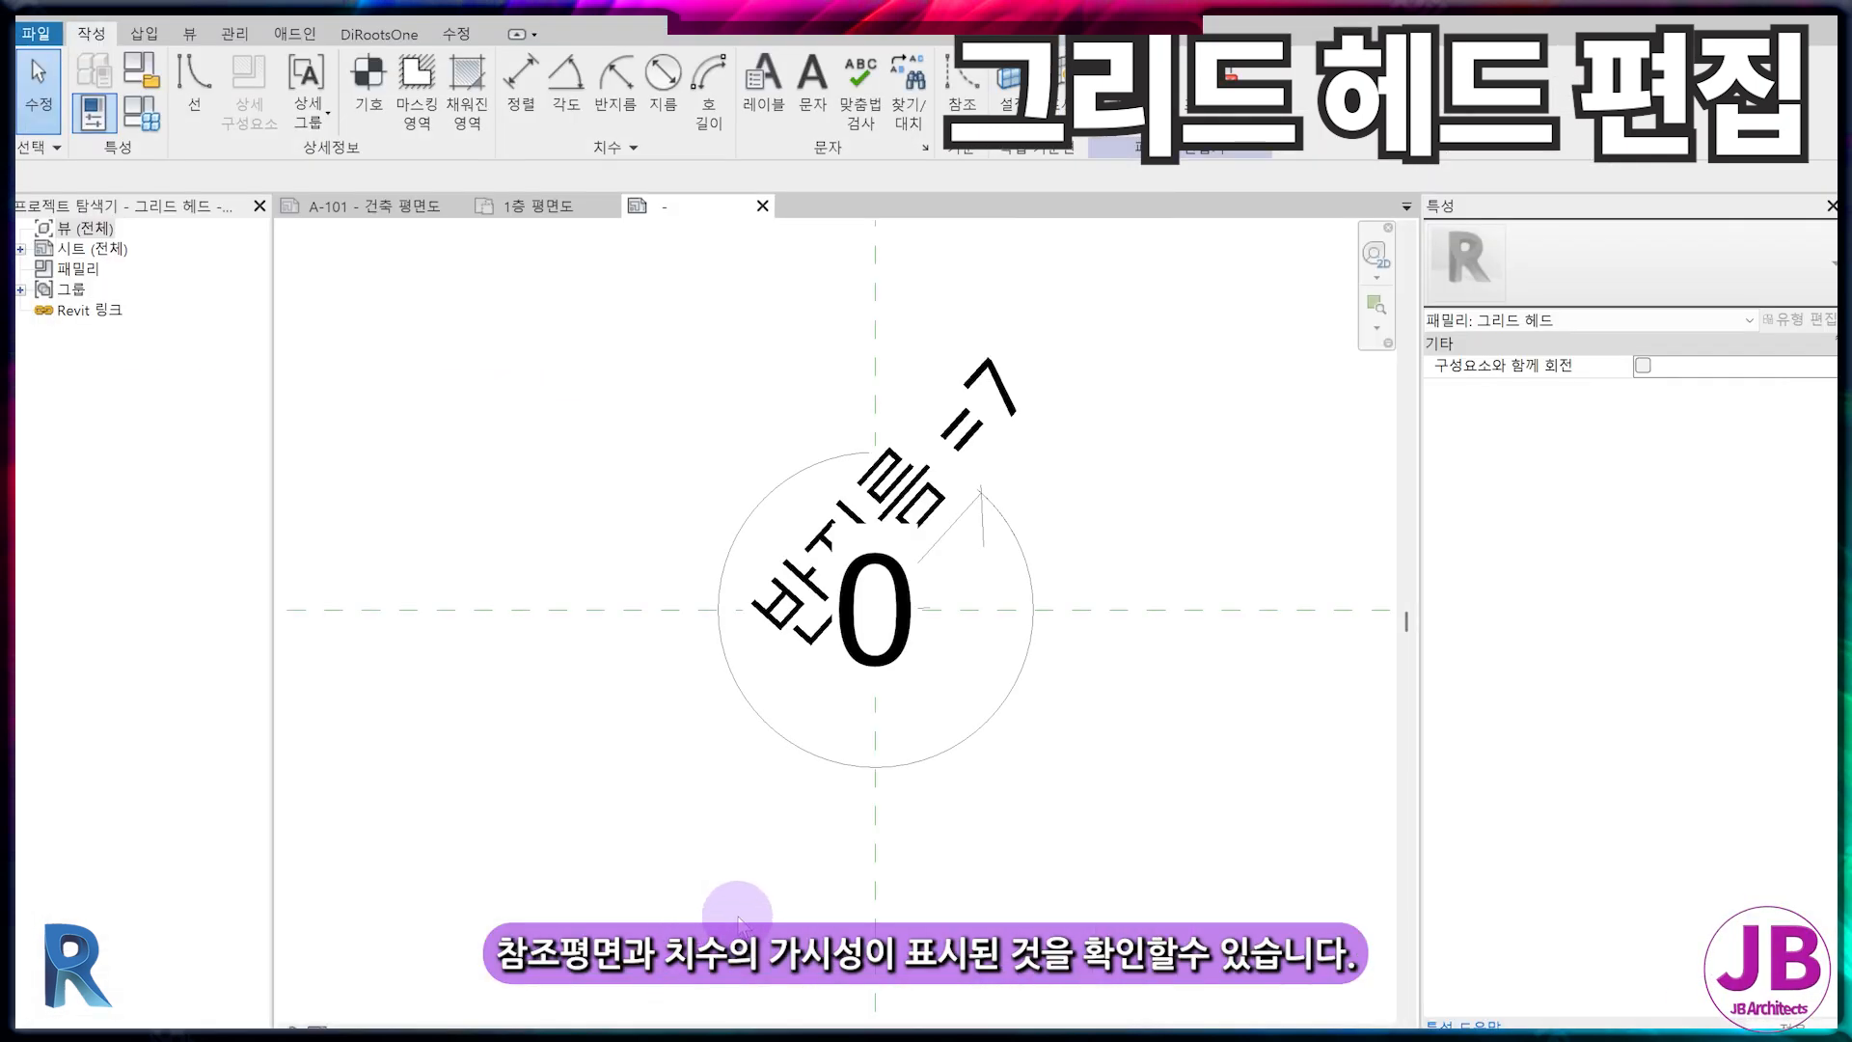
Move the circle, its radius dimension and the label straight up, well clear of the horizontal reference plane
scroll(741, 917, "down", 2)
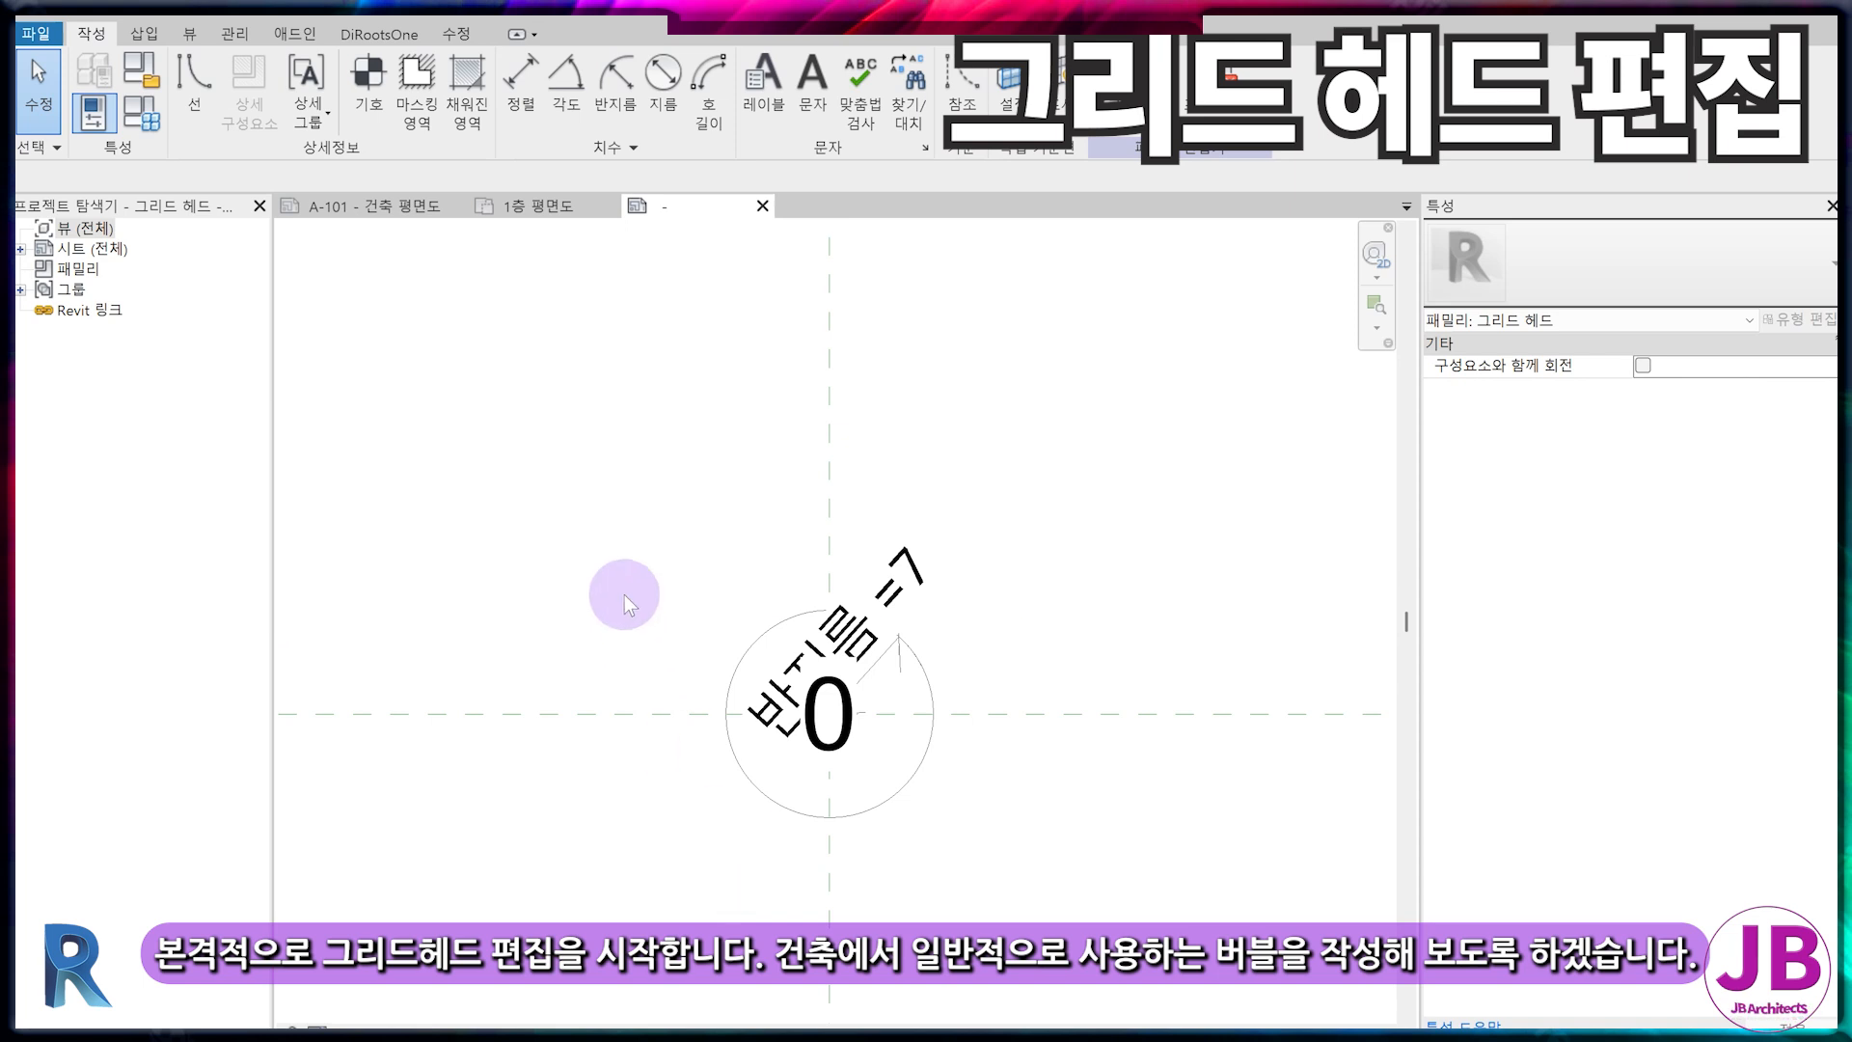
left_click_drag(526, 328, 1218, 801)
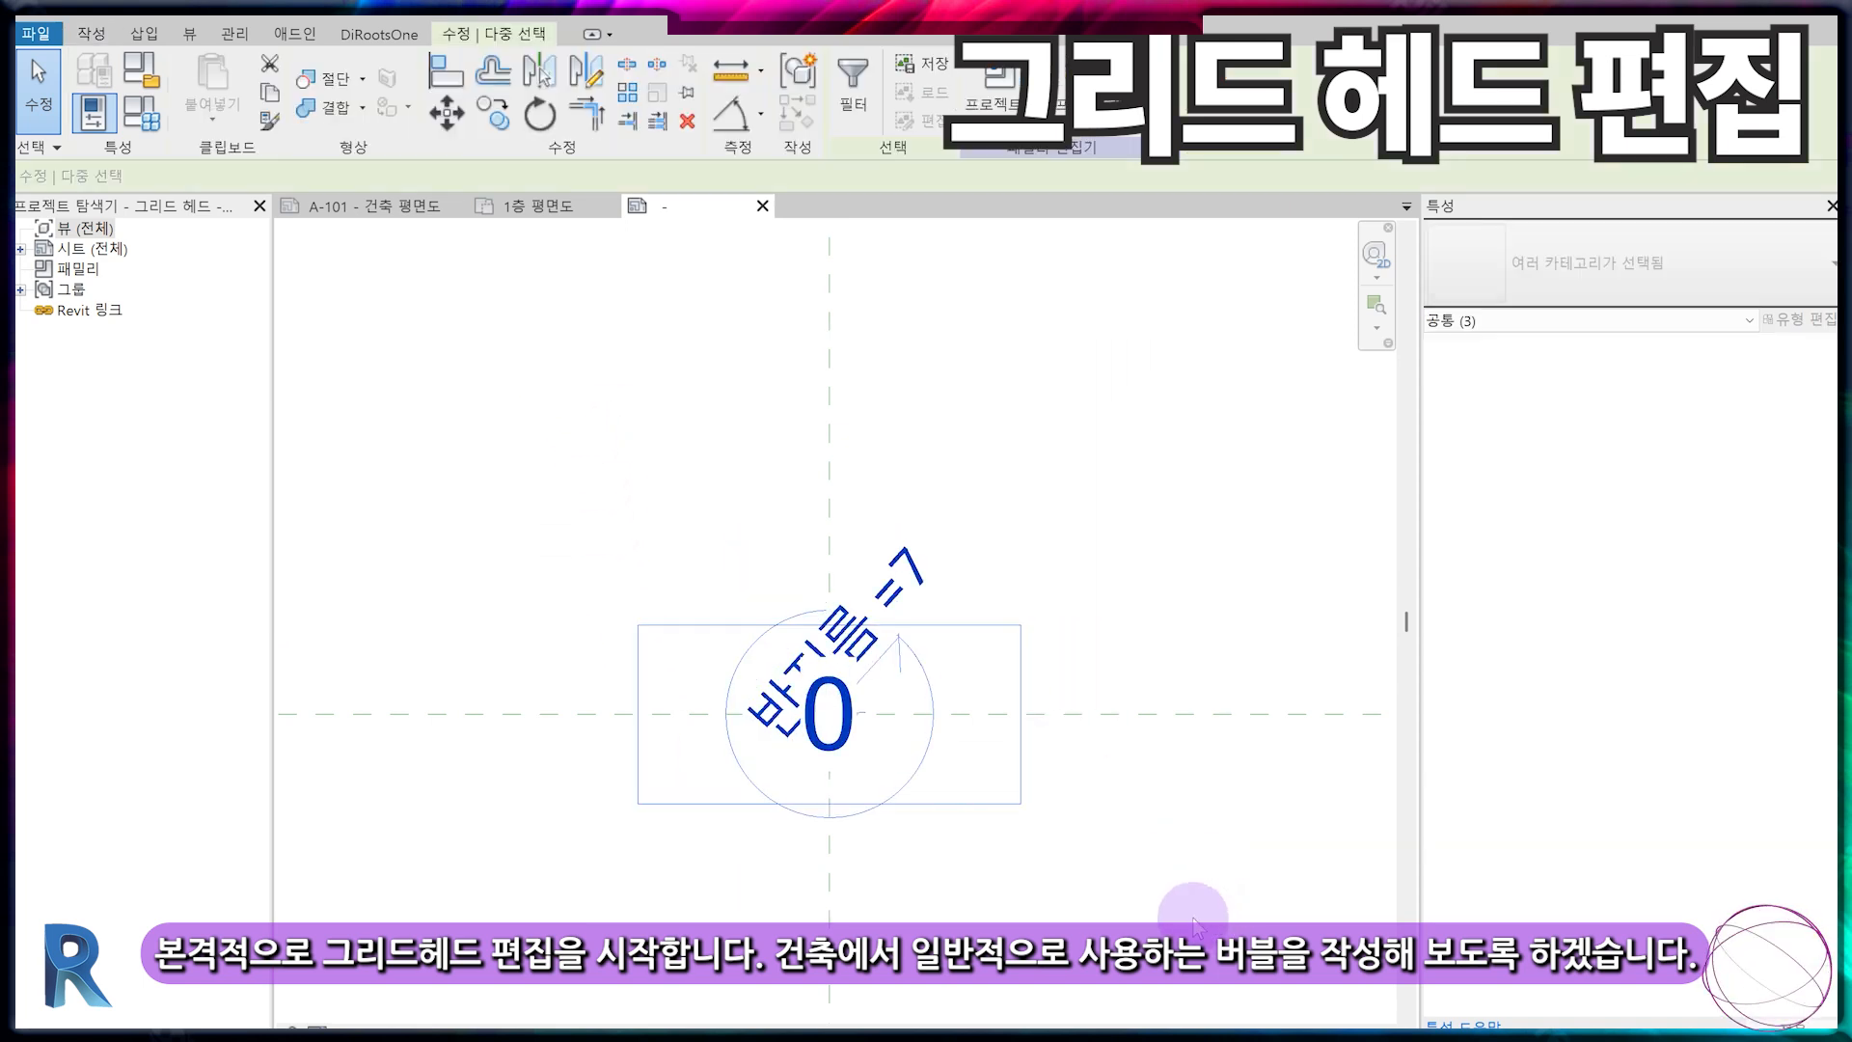
key("m")
key("v")
left_click(1187, 917)
middle_click_drag(1171, 351, 1004, 675)
left_click(1165, 438)
scroll(1148, 540, "down", 2)
left_click(1145, 686)
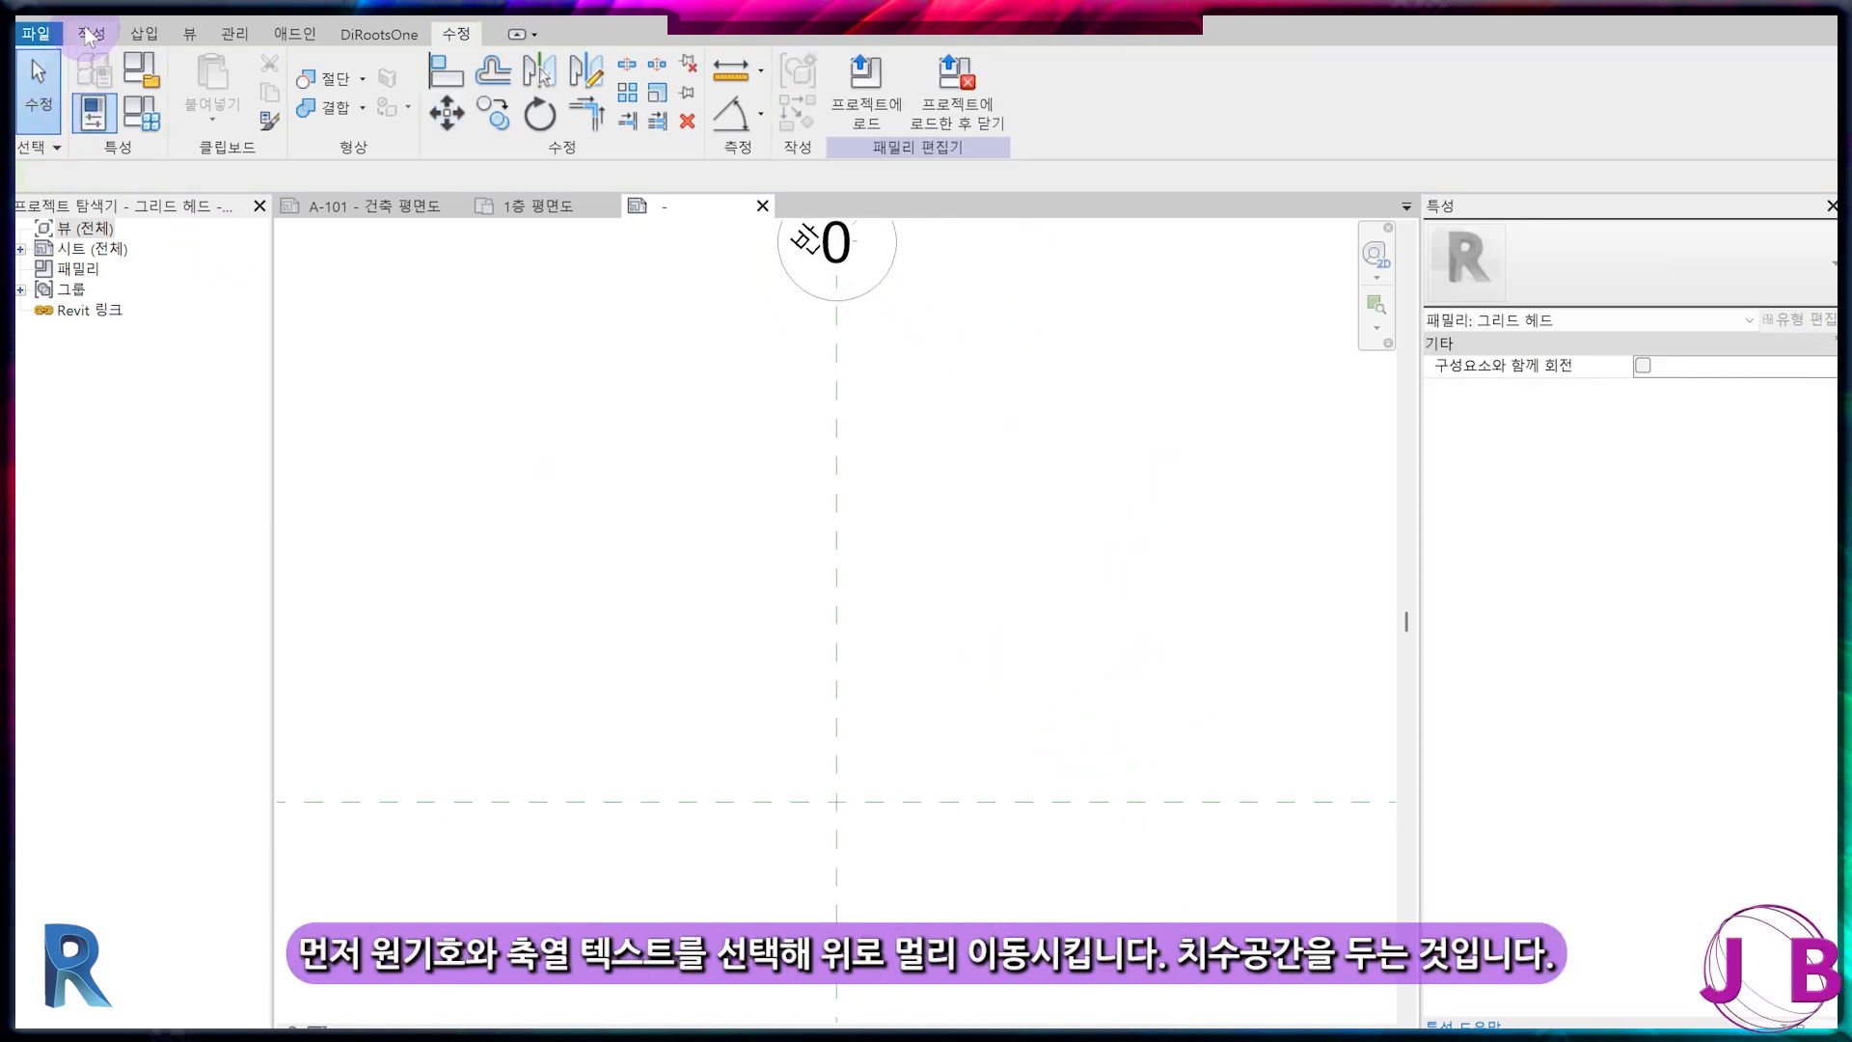
Draw a horizontal reference line about 20 mm long on the horizontal reference plane, centred on the vertical reference plane
left_click(90, 35)
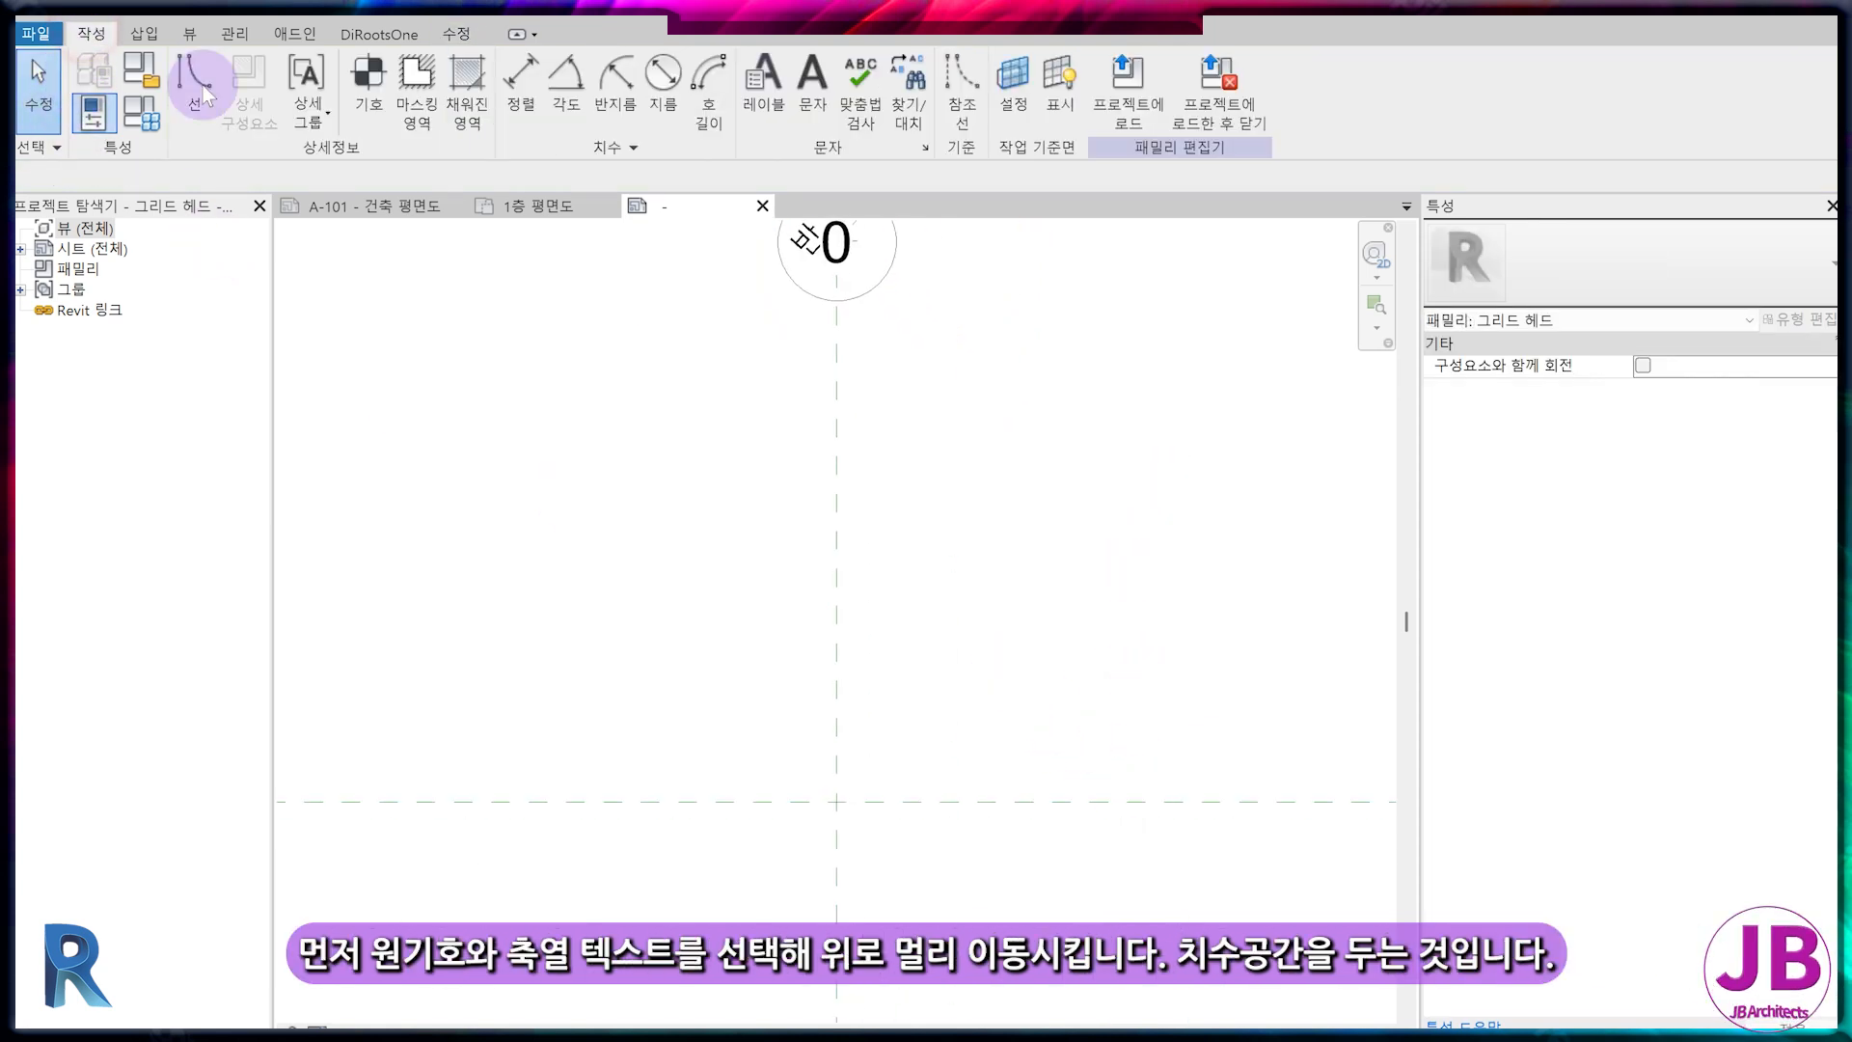
left_click(962, 89)
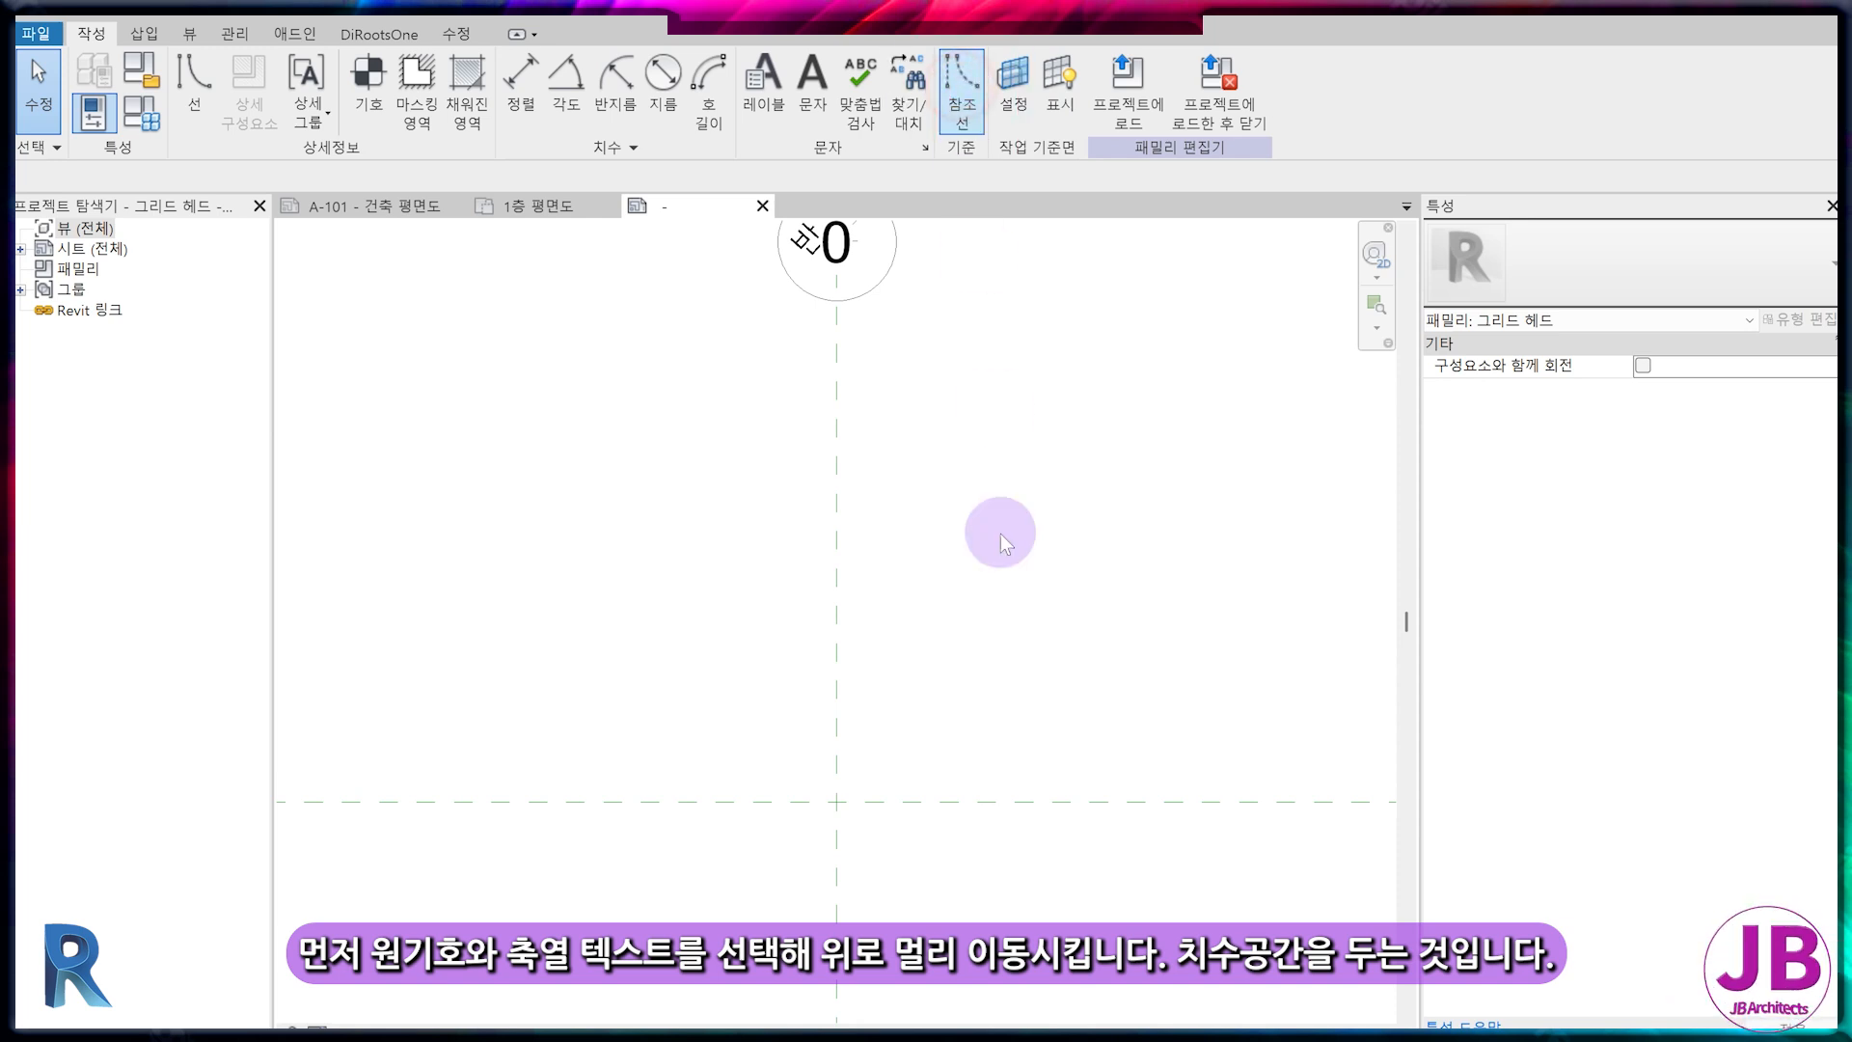
left_click(744, 802)
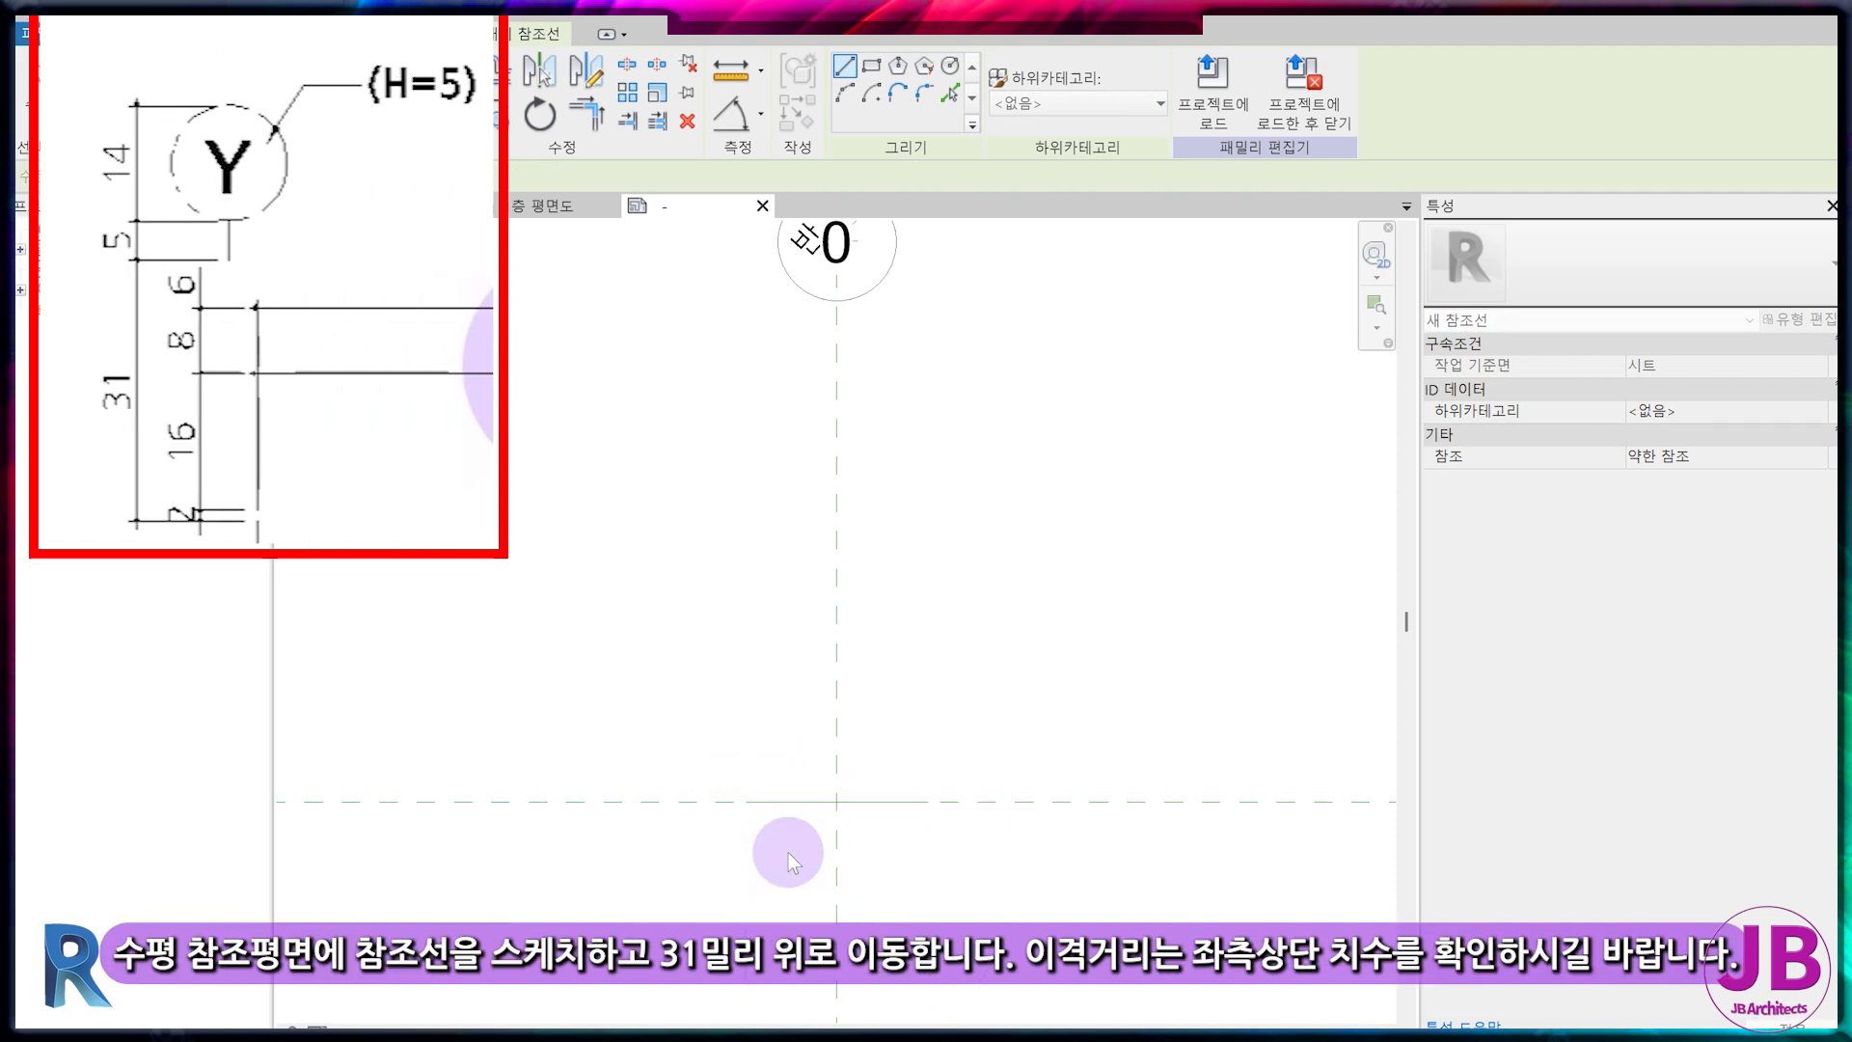
key("Escape")
Move the reference line 31 mm straight up from the horizontal reference plane
left_click(803, 803)
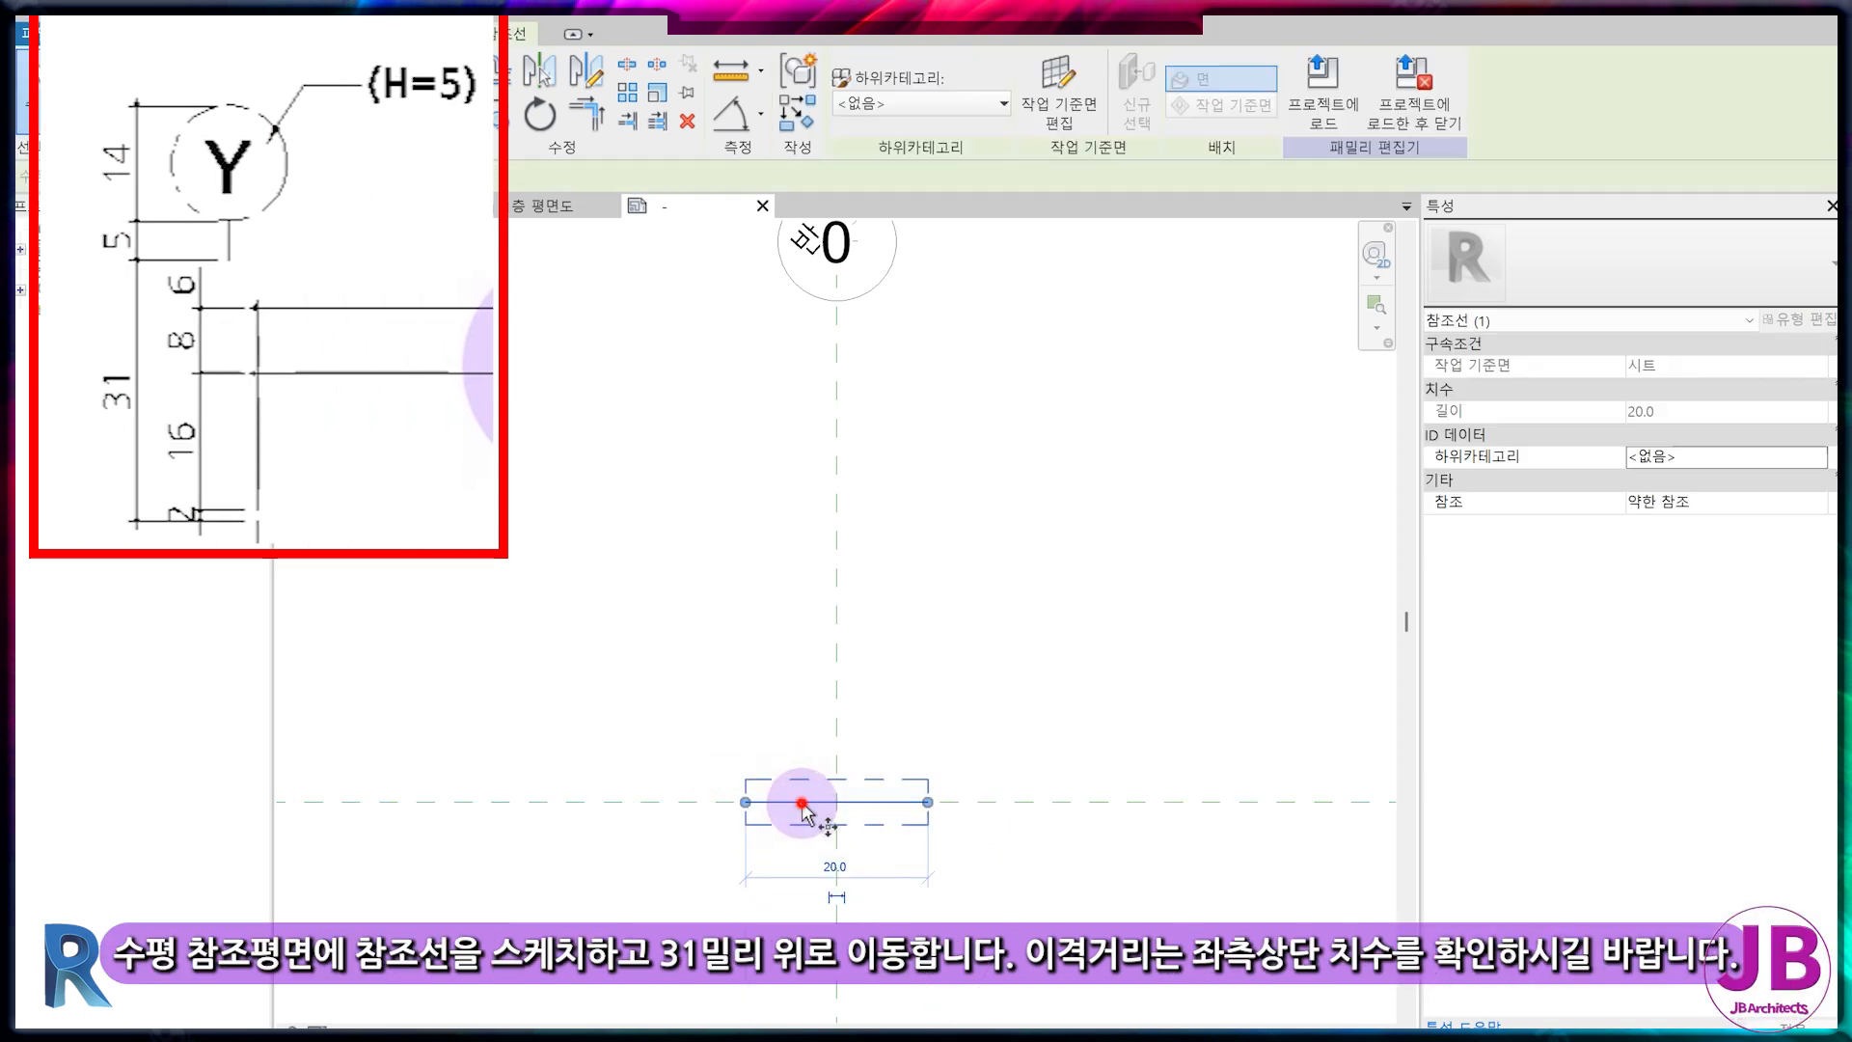
key("m")
key("v")
left_click(793, 802)
type("31")
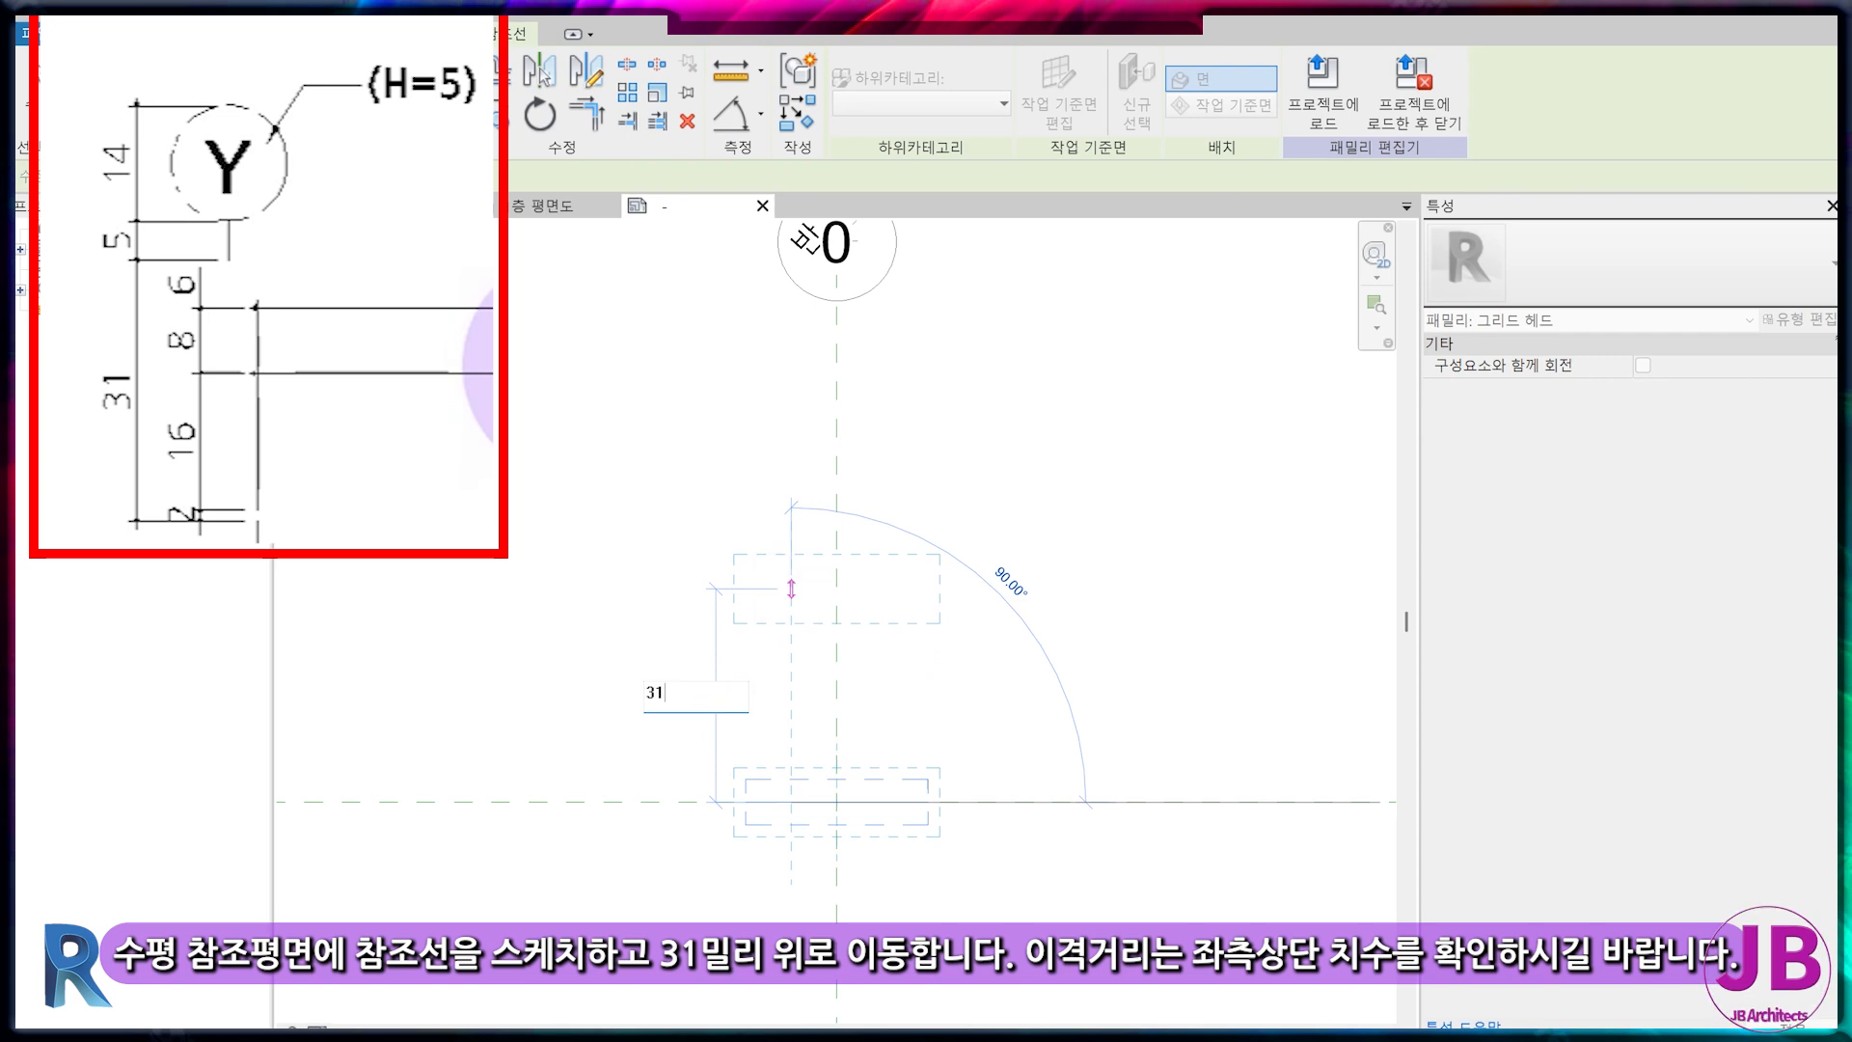
key("Return")
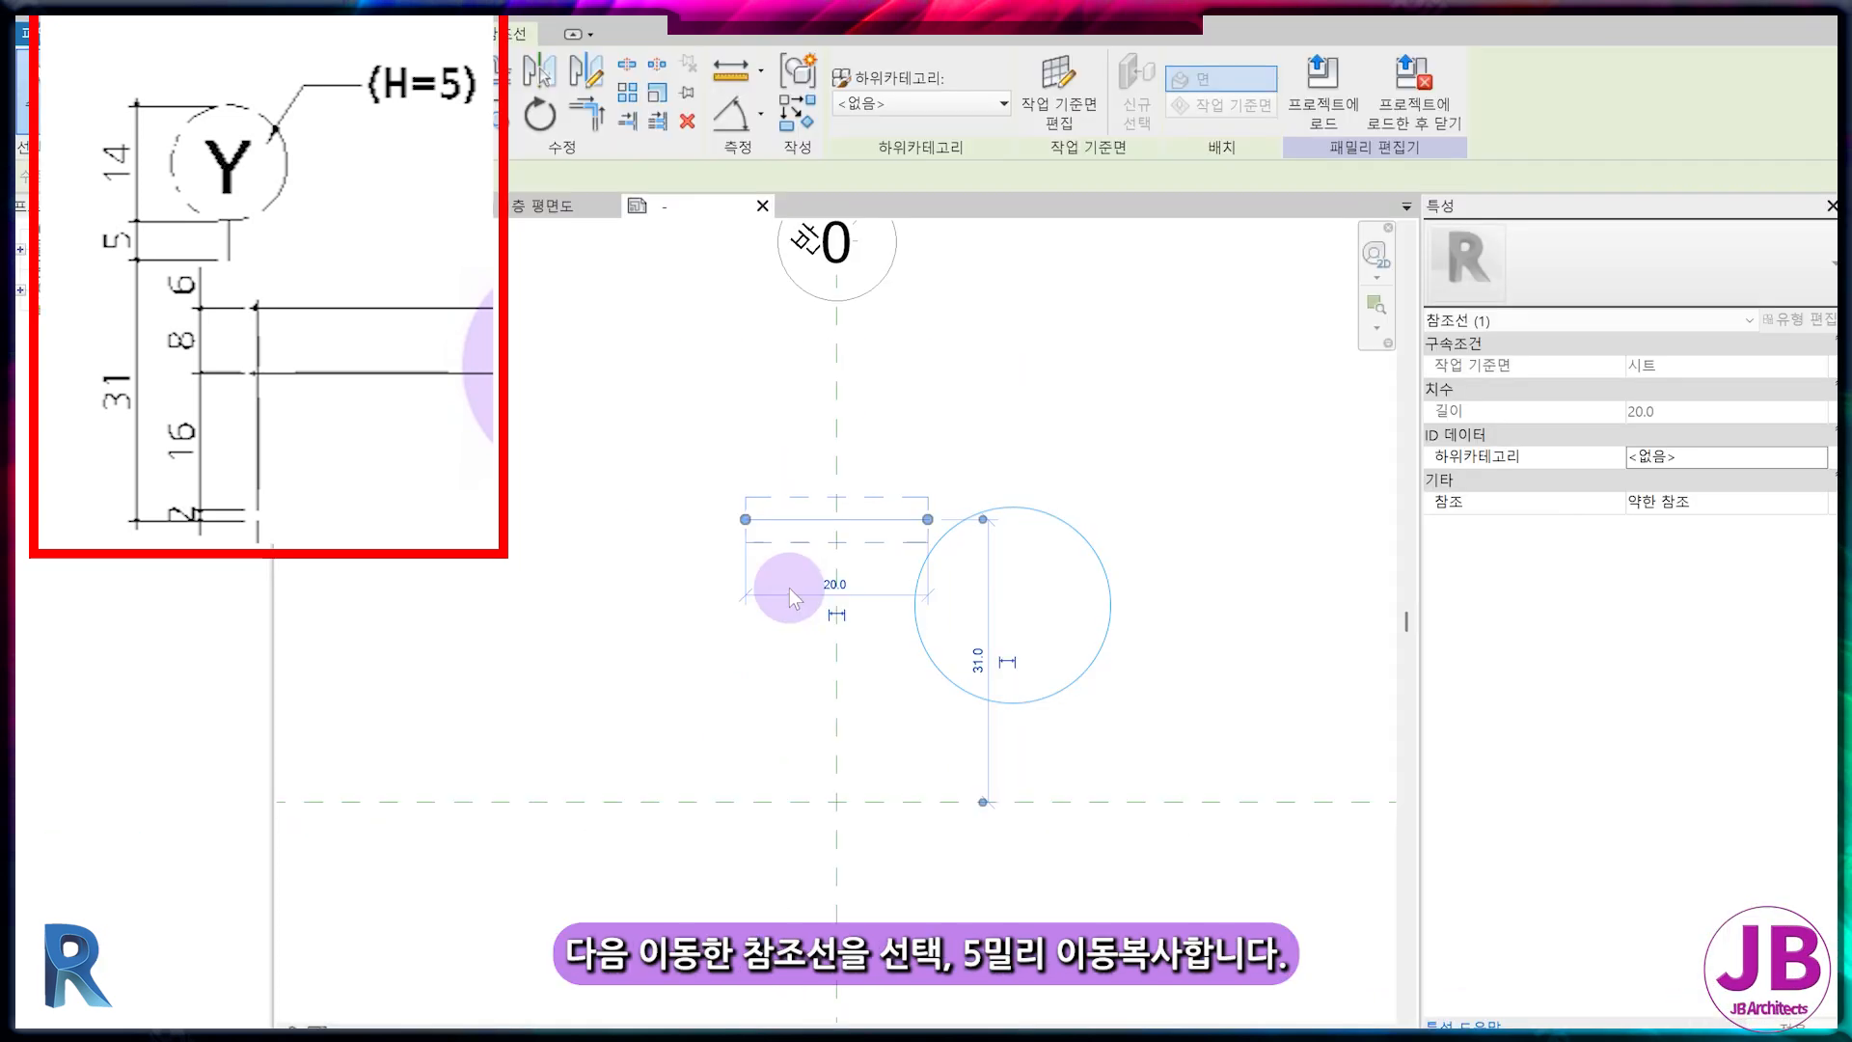
left_click(789, 588)
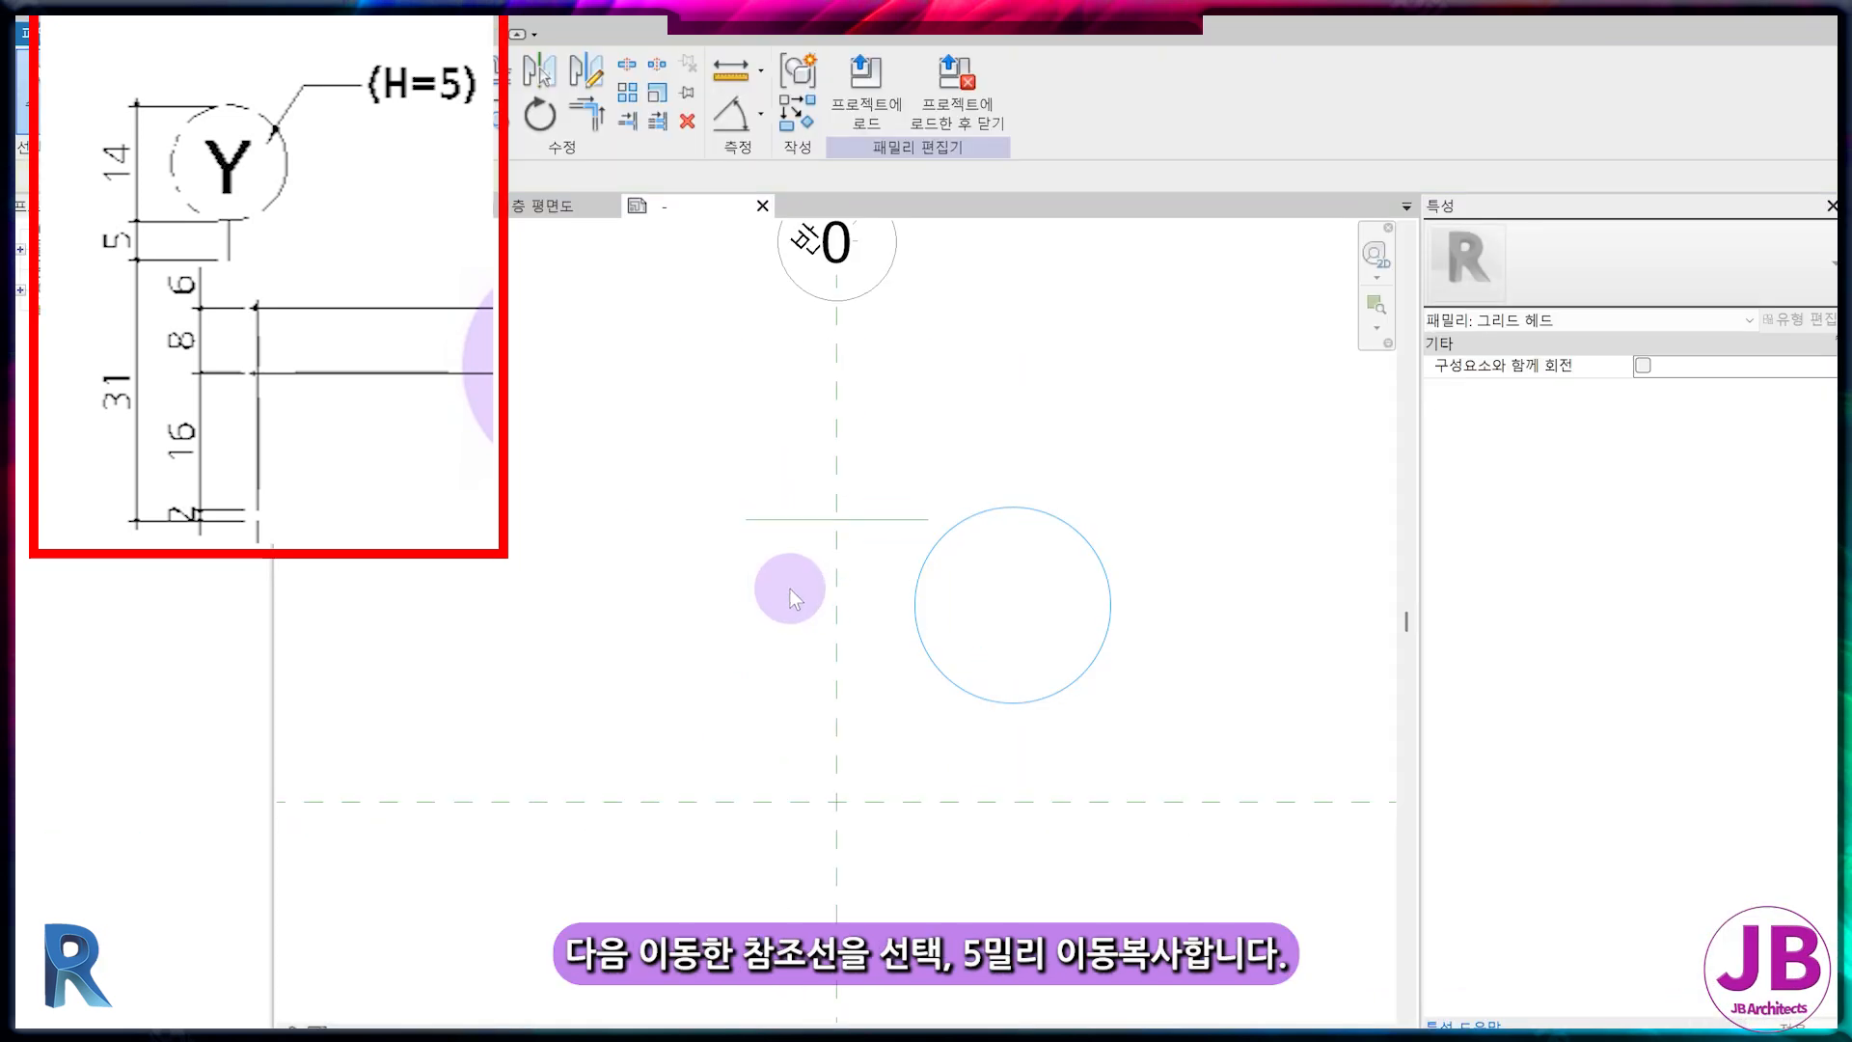
Copy the moved reference line 5 mm straight up to mark the bubble's tangent position
left_click(772, 526)
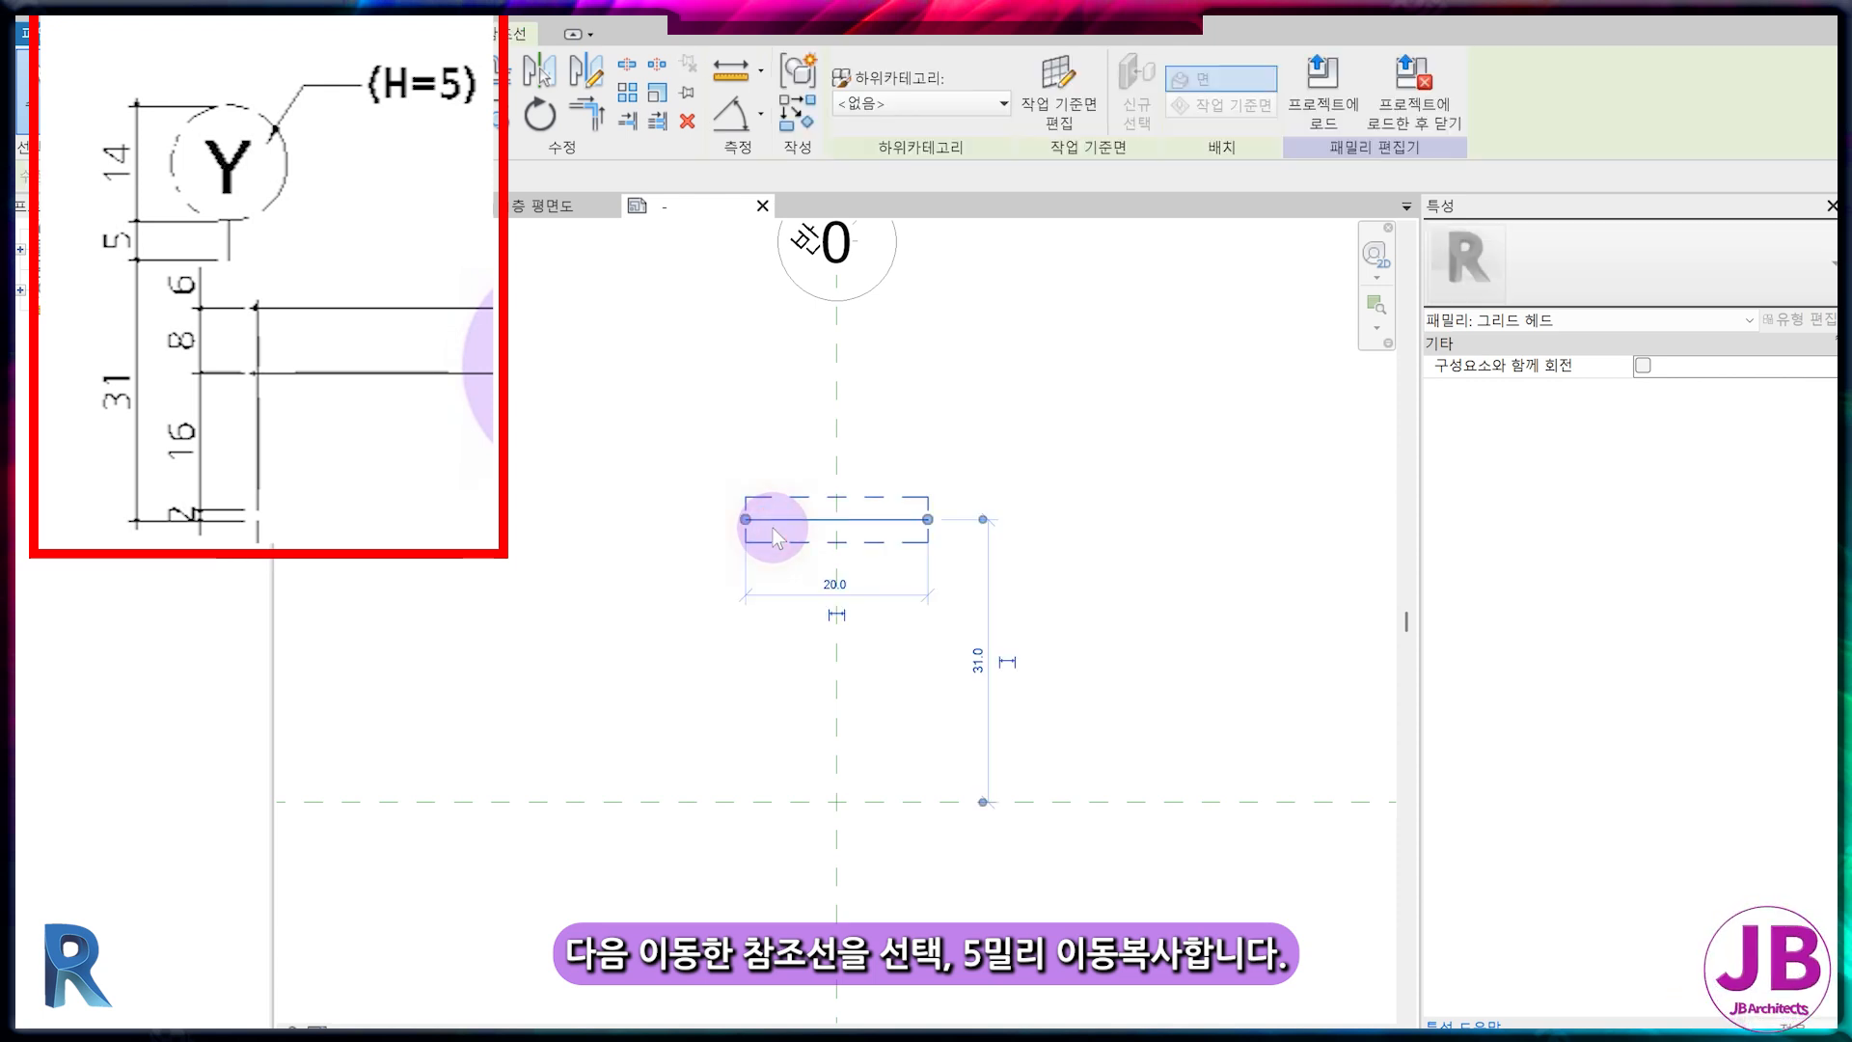
left_click_drag(773, 526, 772, 467, "ctrl")
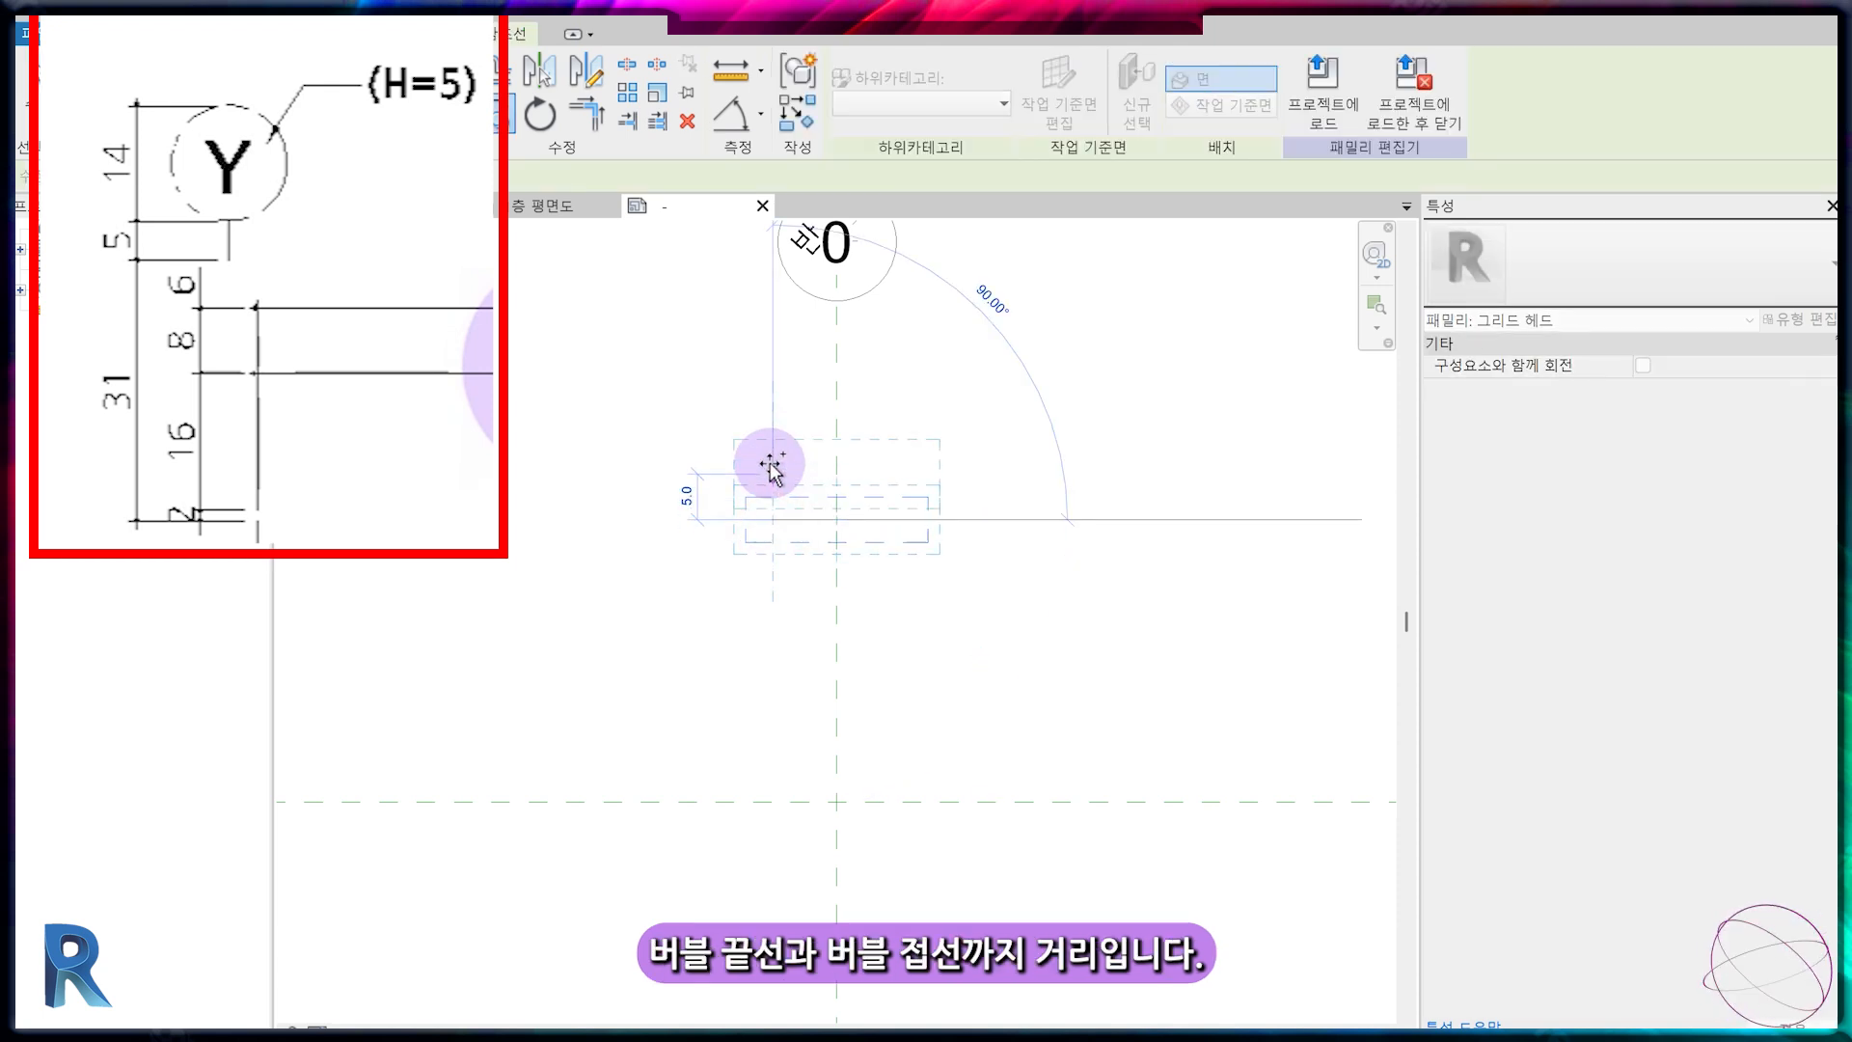
type("5")
key("Return")
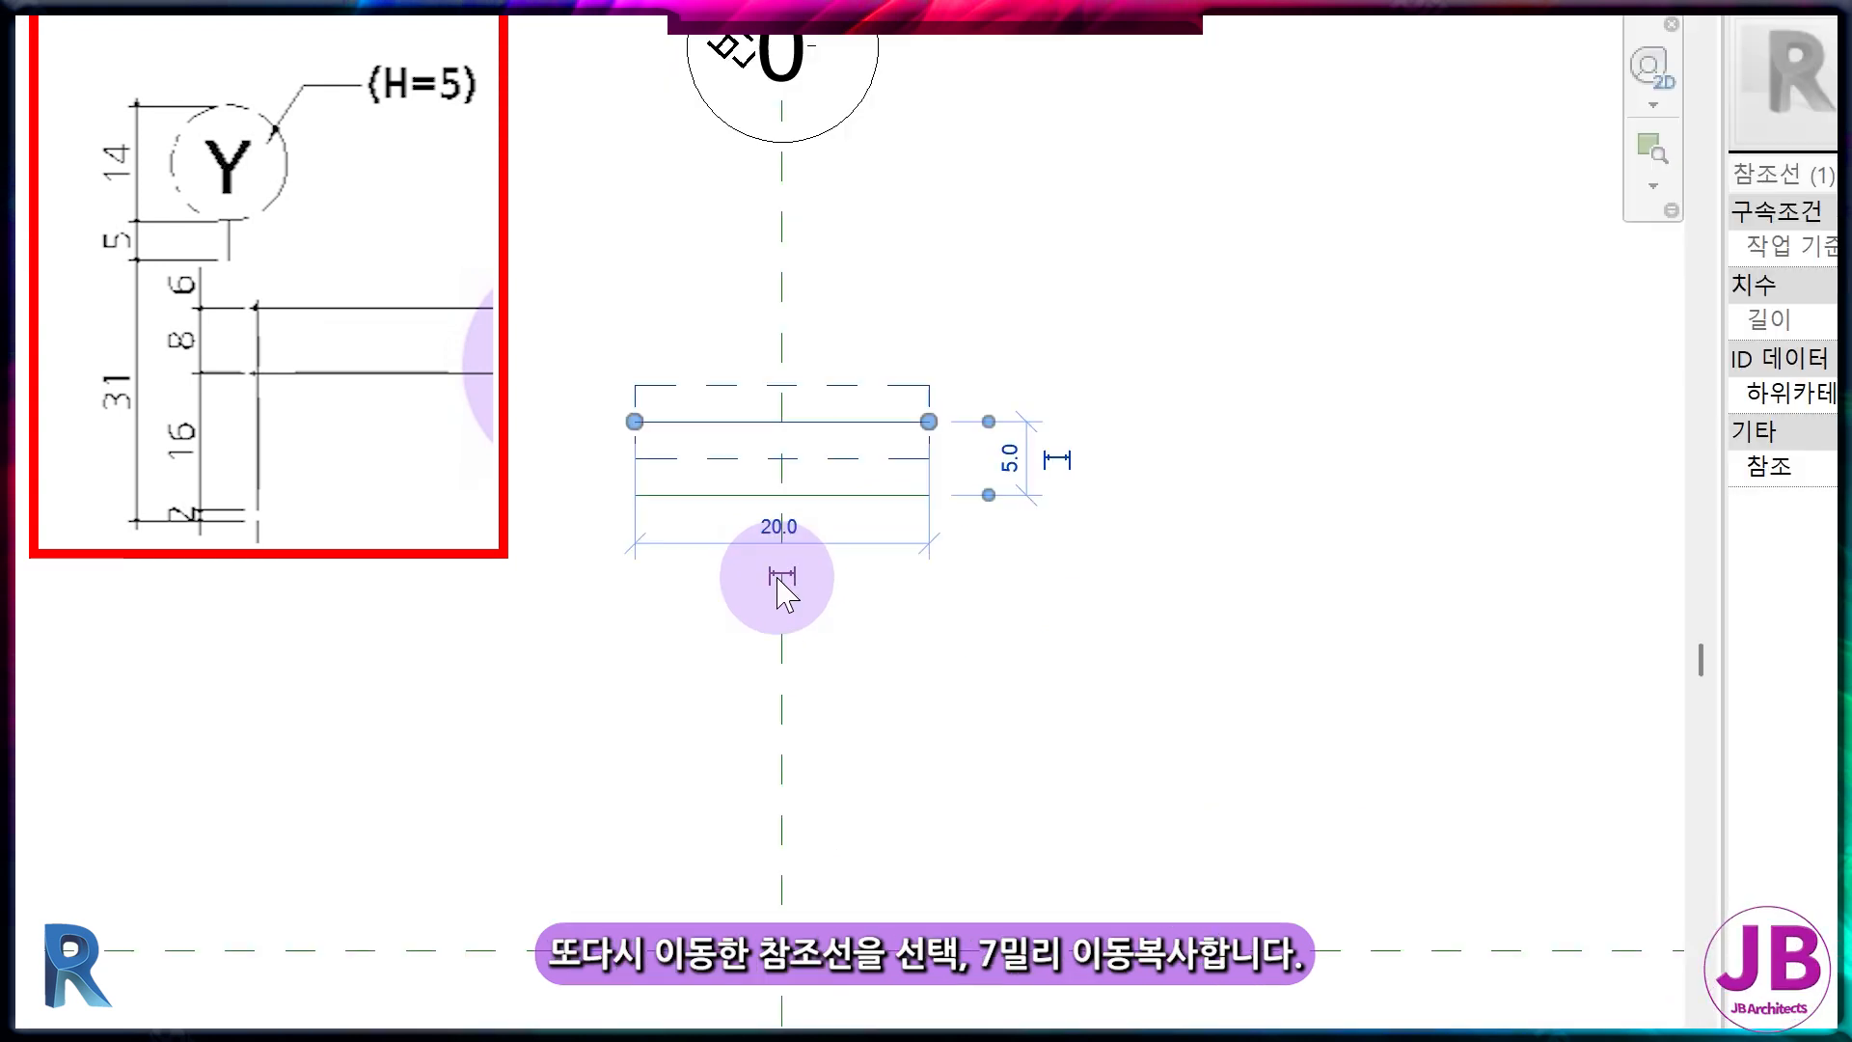
key("Escape")
Copy the upper reference line 7 mm further up to mark the bubble's centre
scroll(818, 550, "up", 2)
middle_click_drag(808, 533, 812, 880)
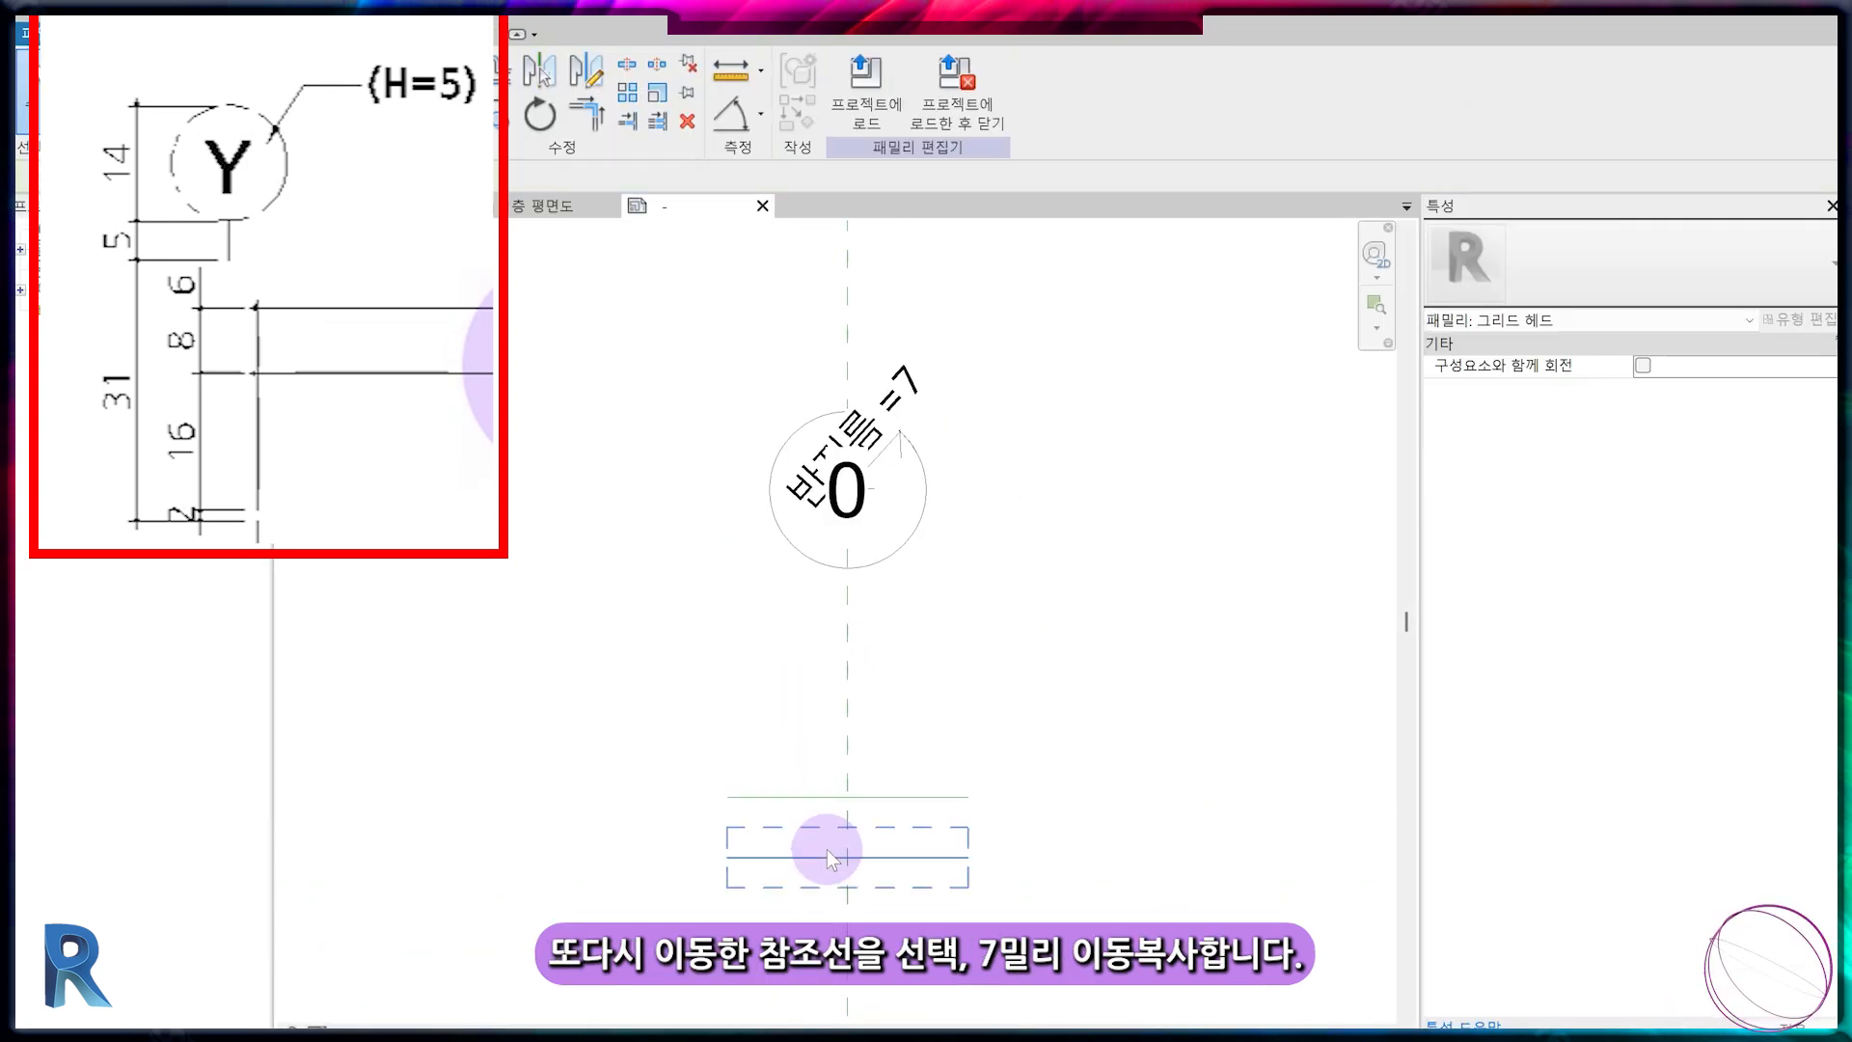
left_click(772, 798)
left_click_drag(772, 799, 775, 690, "ctrl")
type("7")
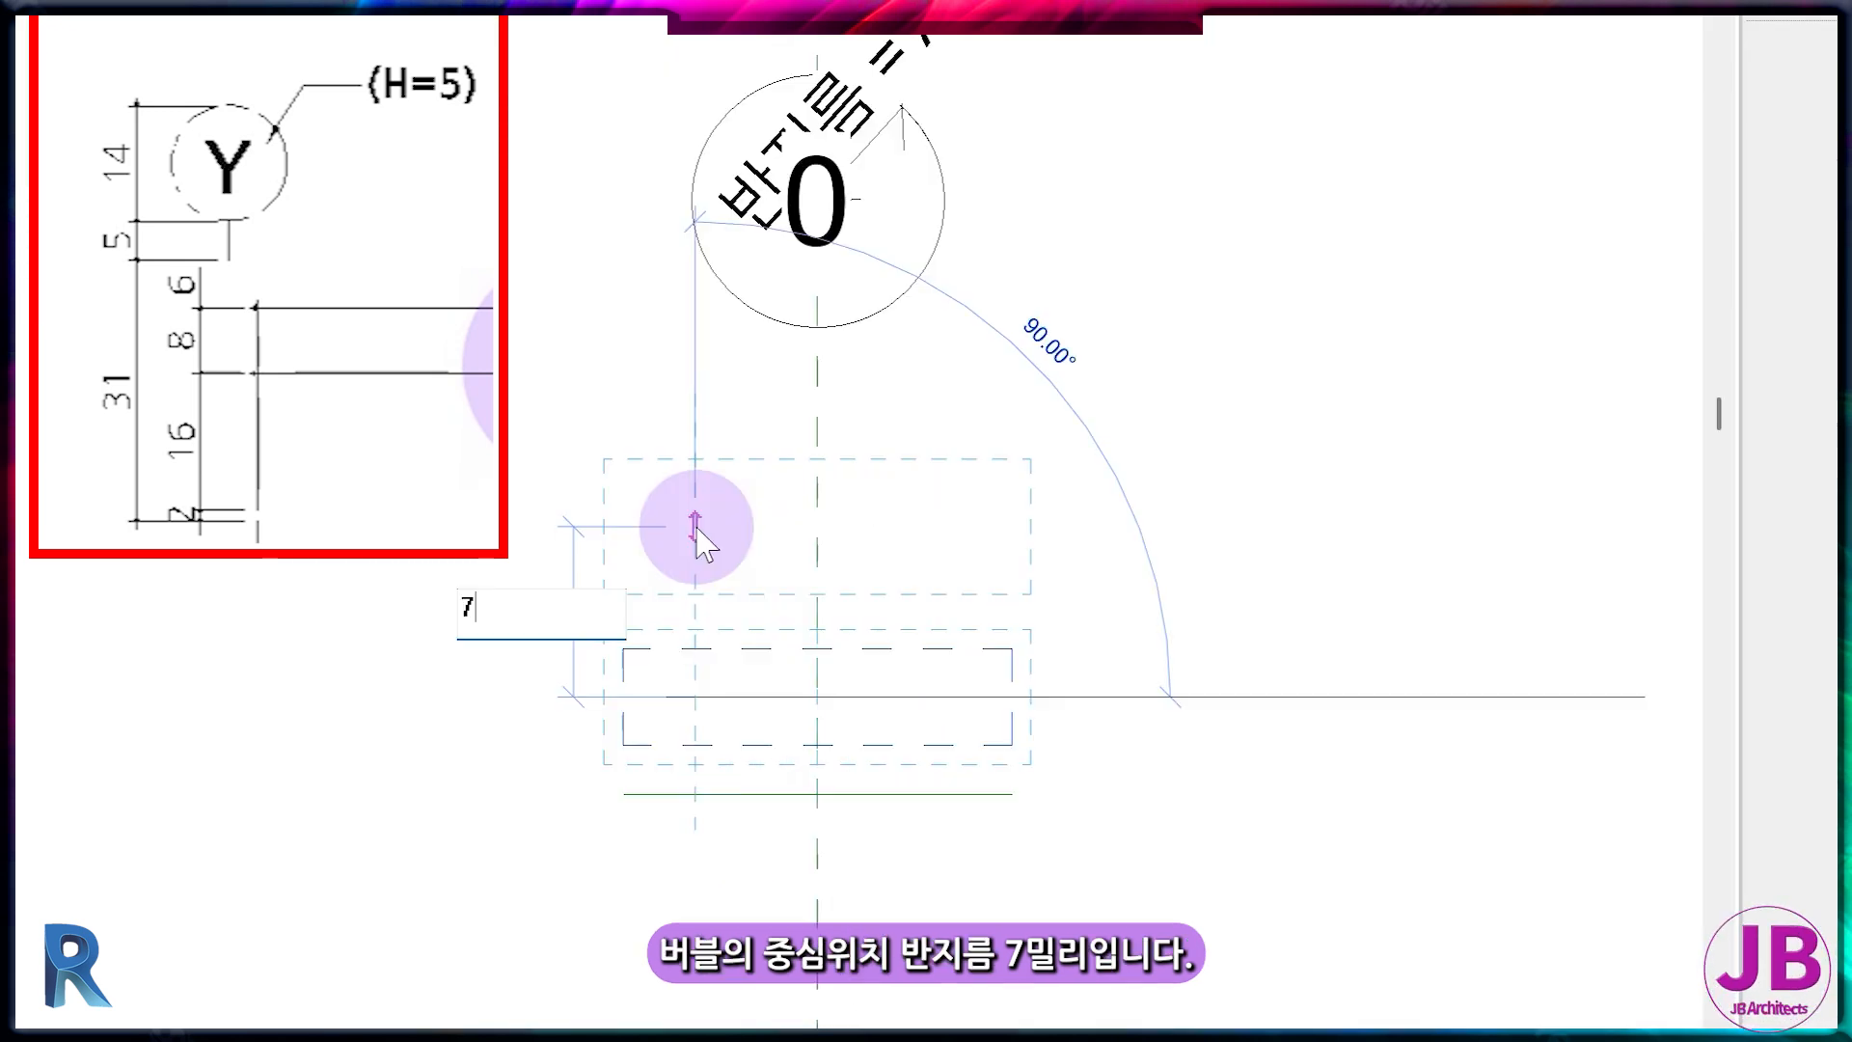
key("Return")
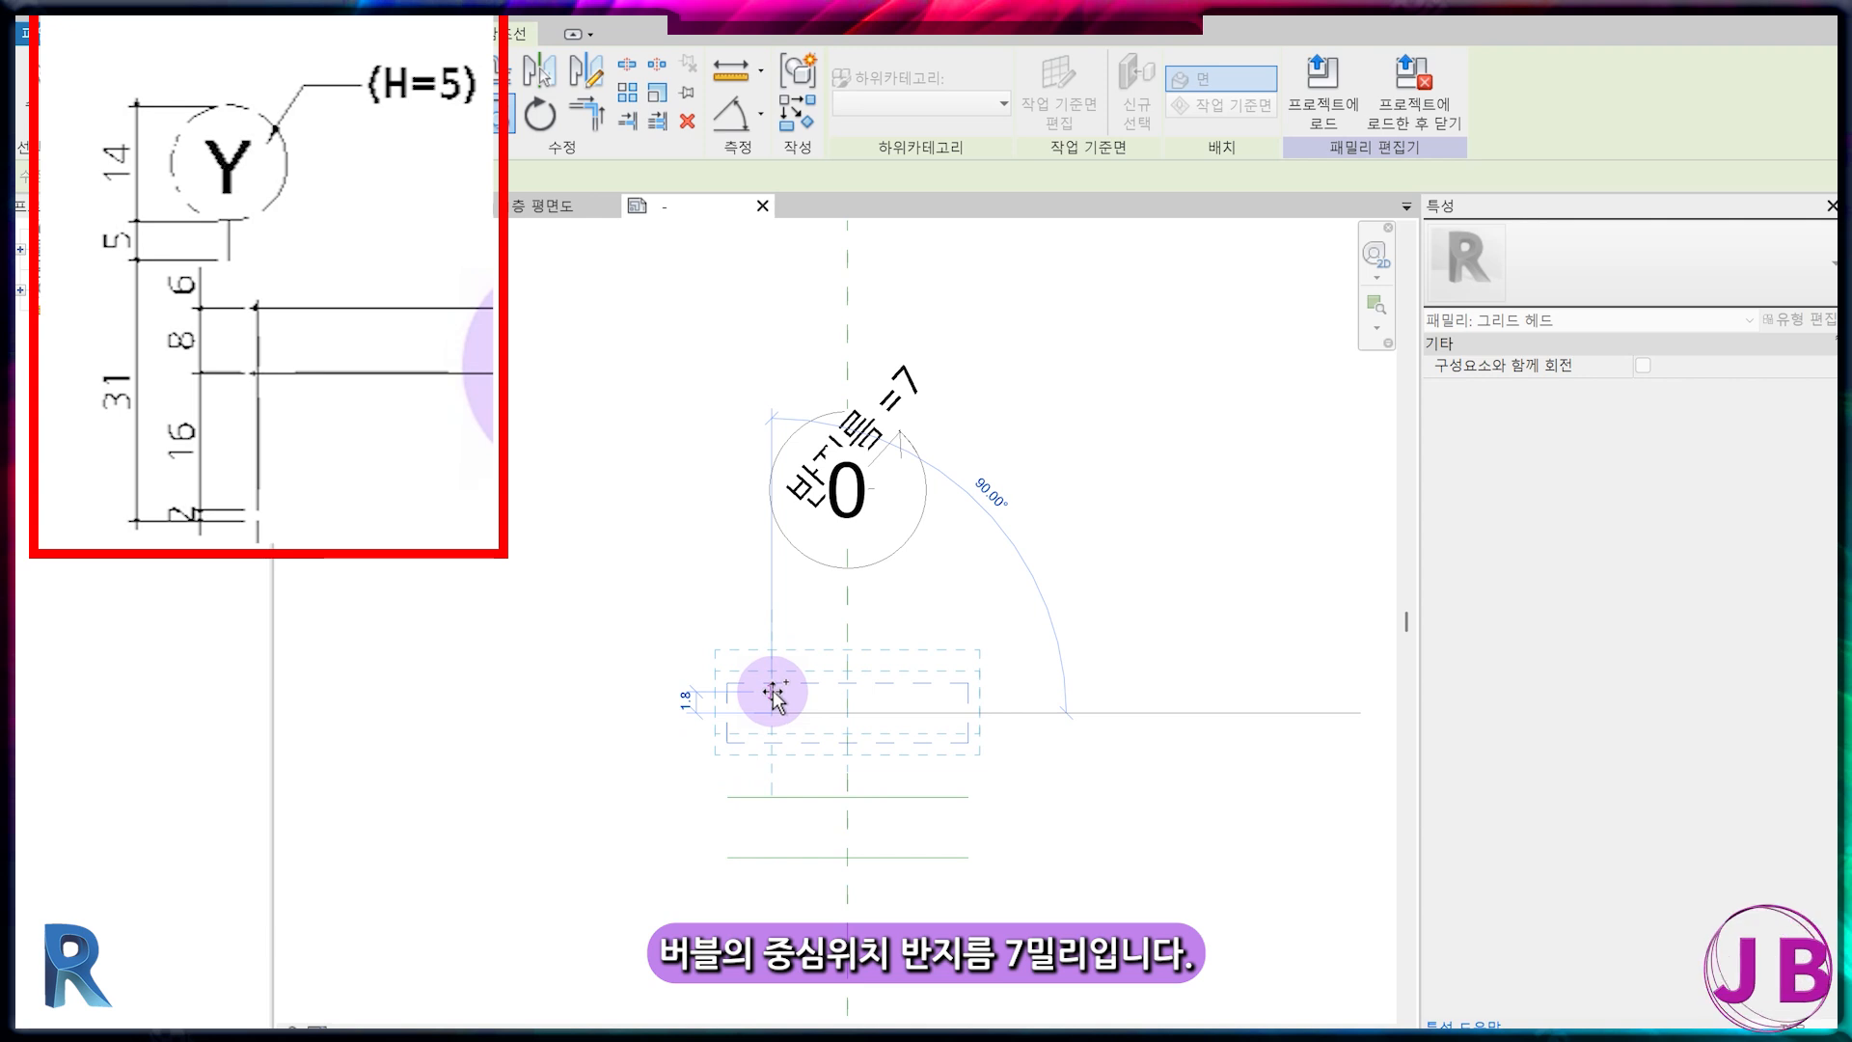
key("Escape")
key("Escape")
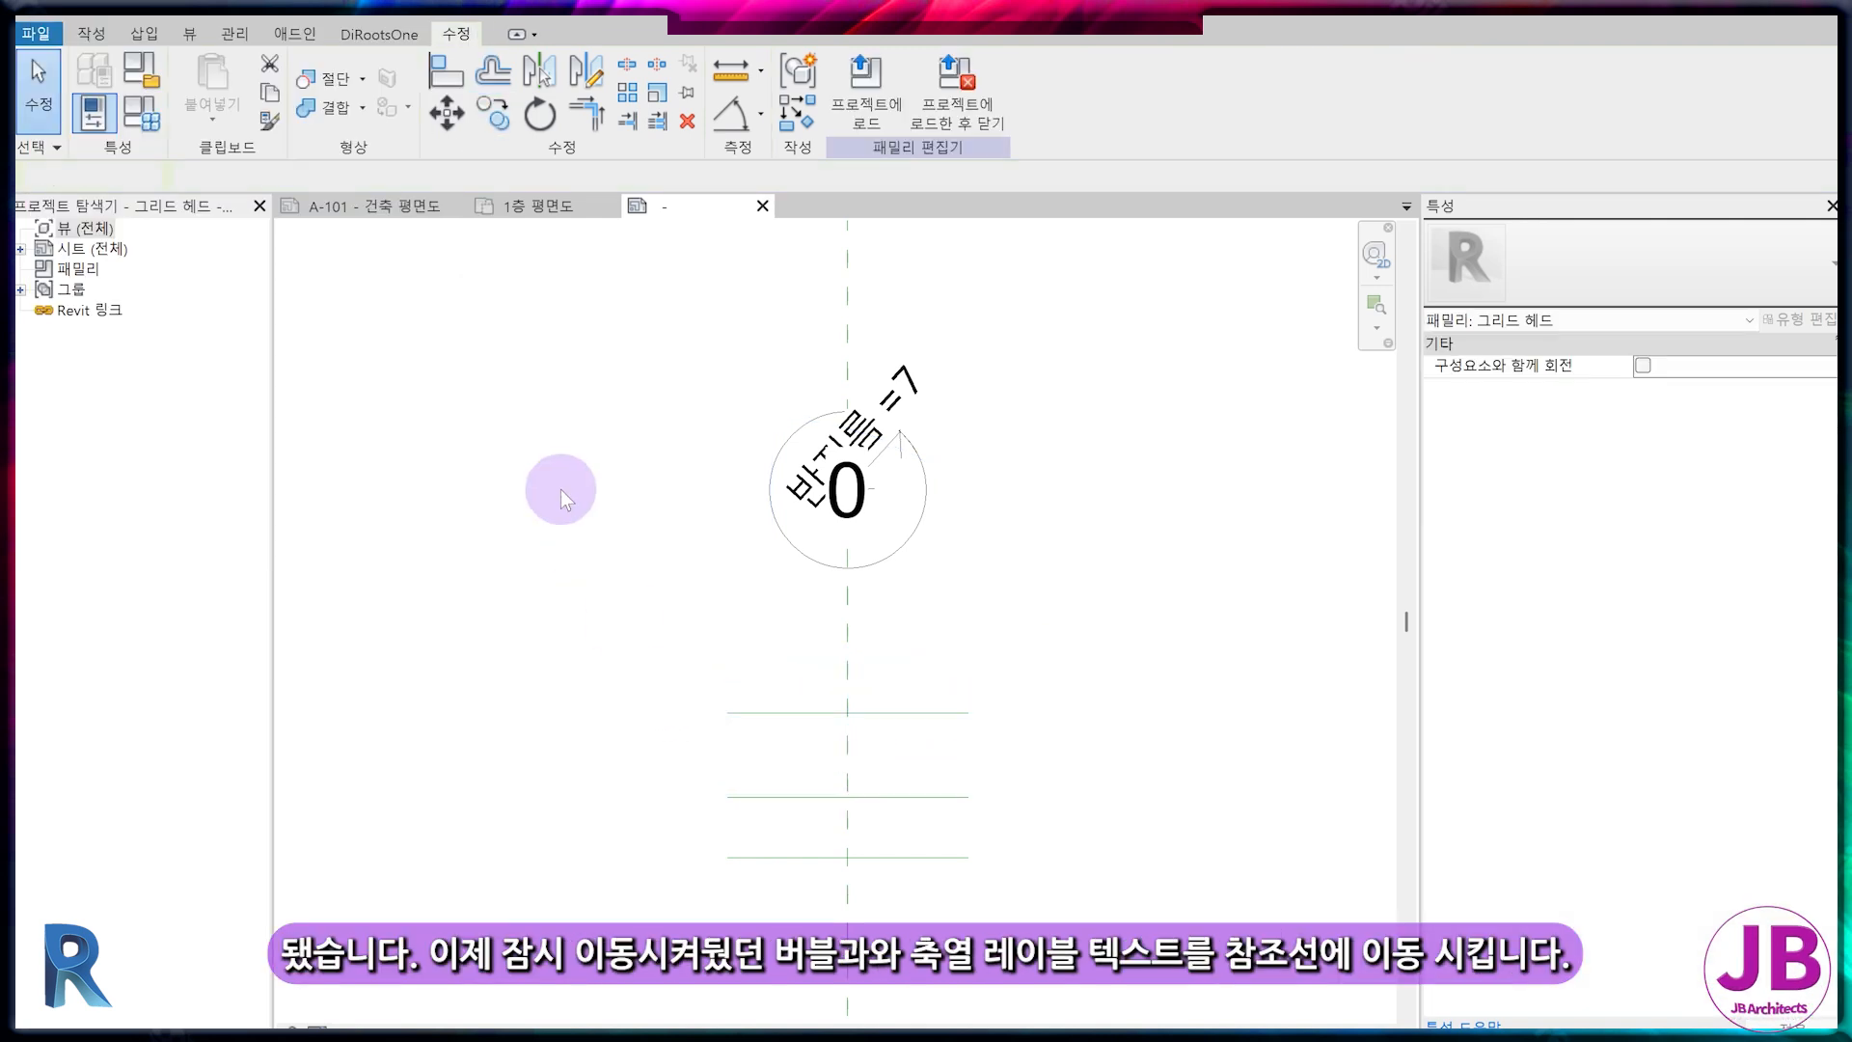
Move the circle, radius dimension and label down so the bubble is centred on the topmost reference line
left_click_drag(528, 261, 1109, 625)
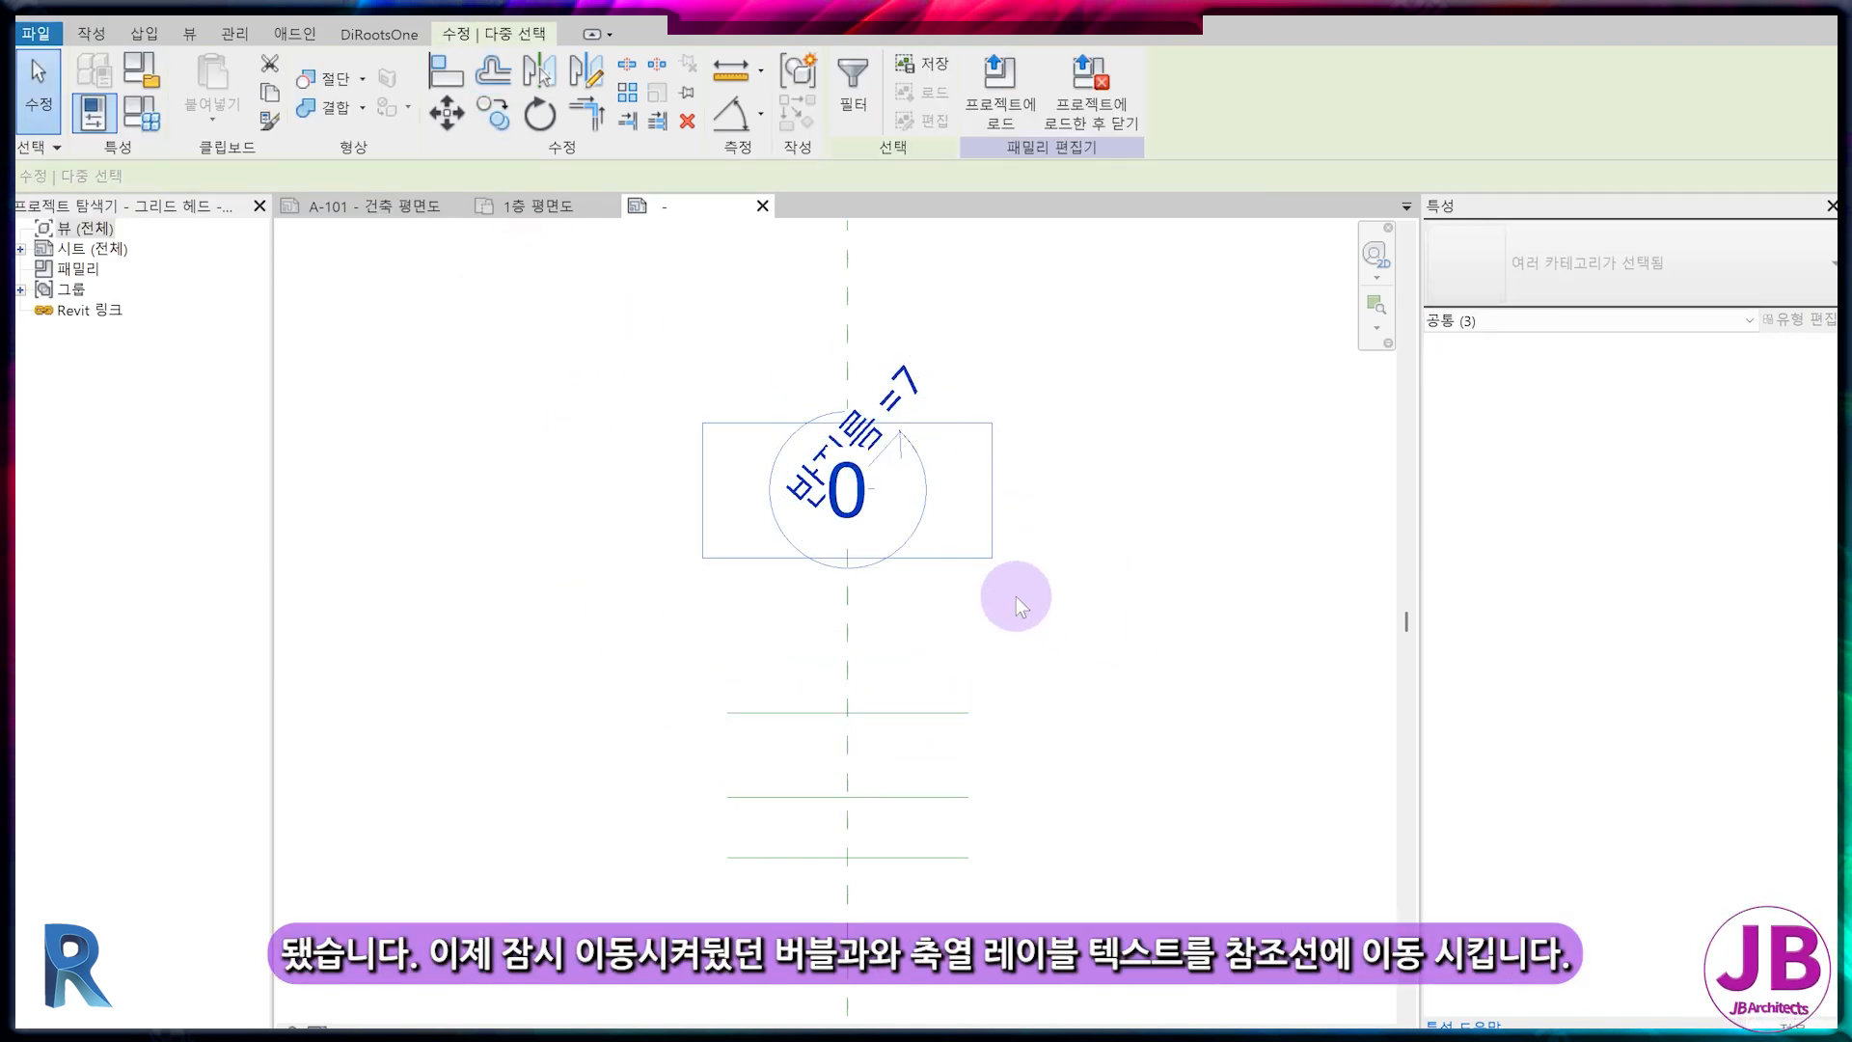
key("m")
key("v")
left_click(924, 713)
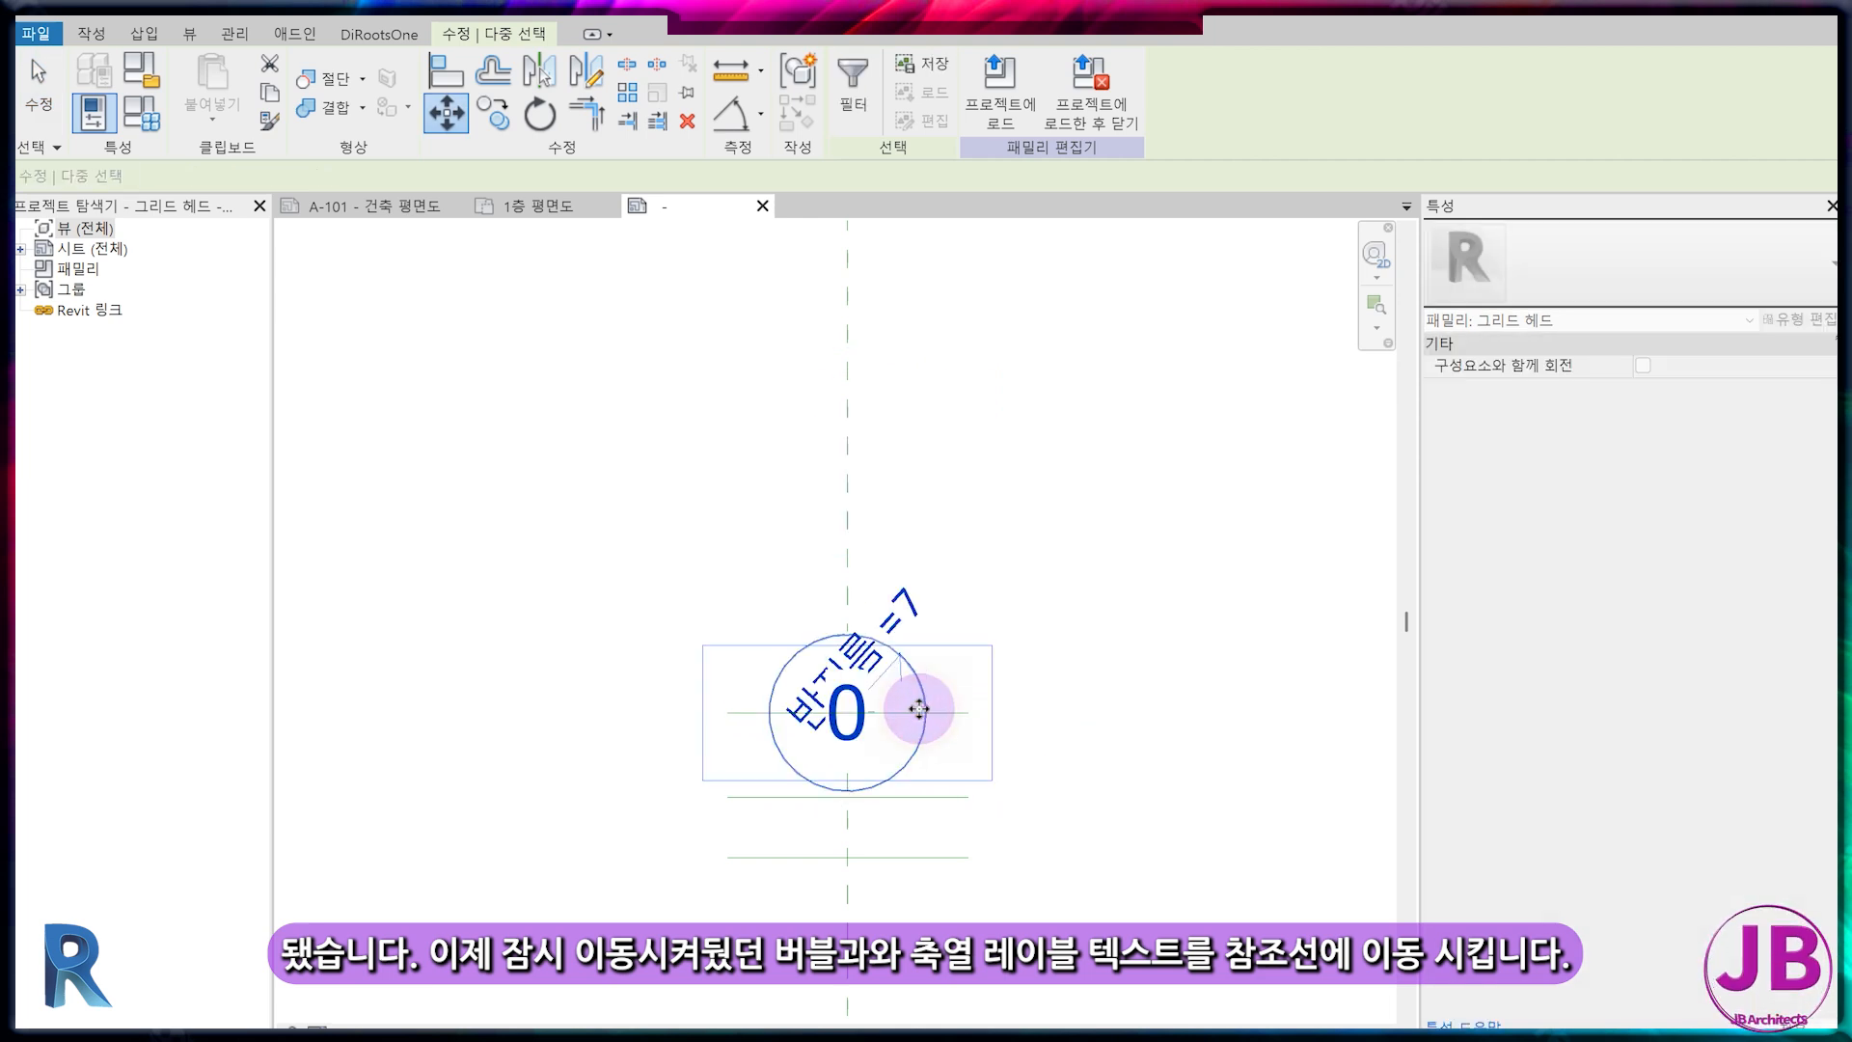
key("Escape")
Set the family's 반지름 parameter to 7 in the family types
left_click(920, 758)
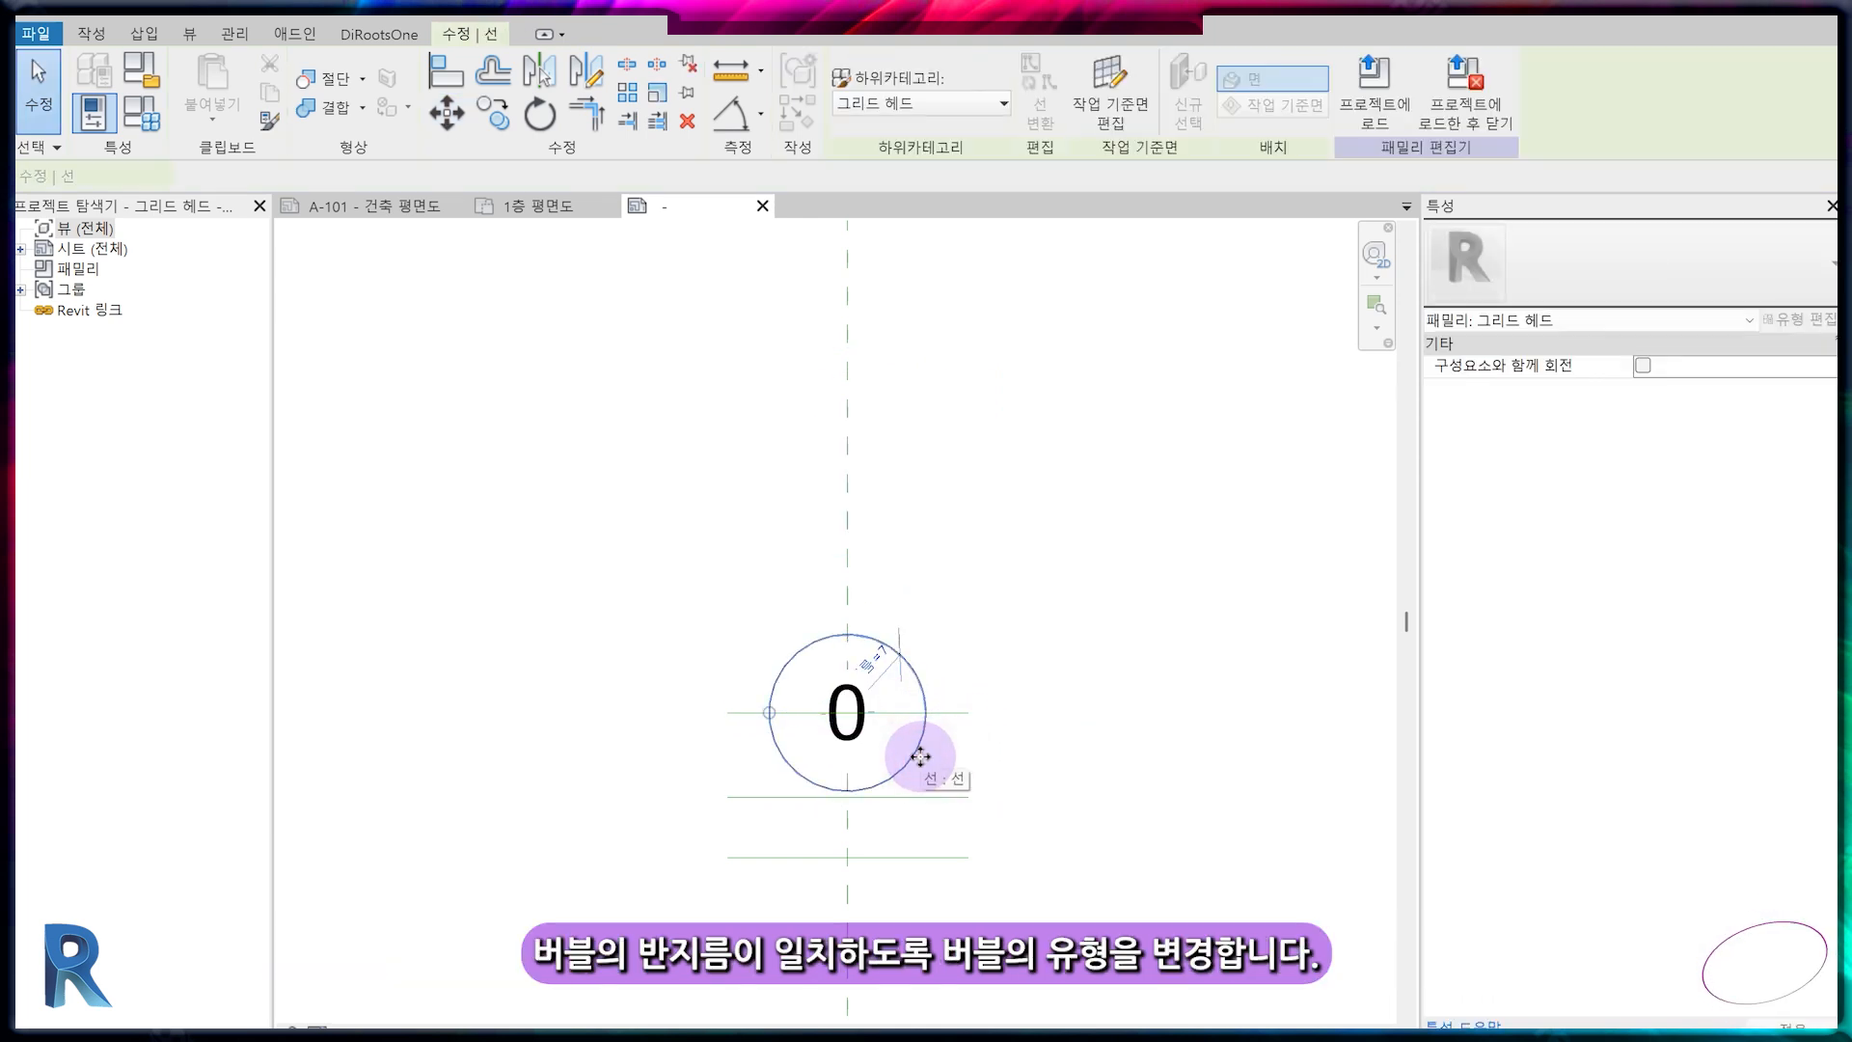
left_click(154, 118)
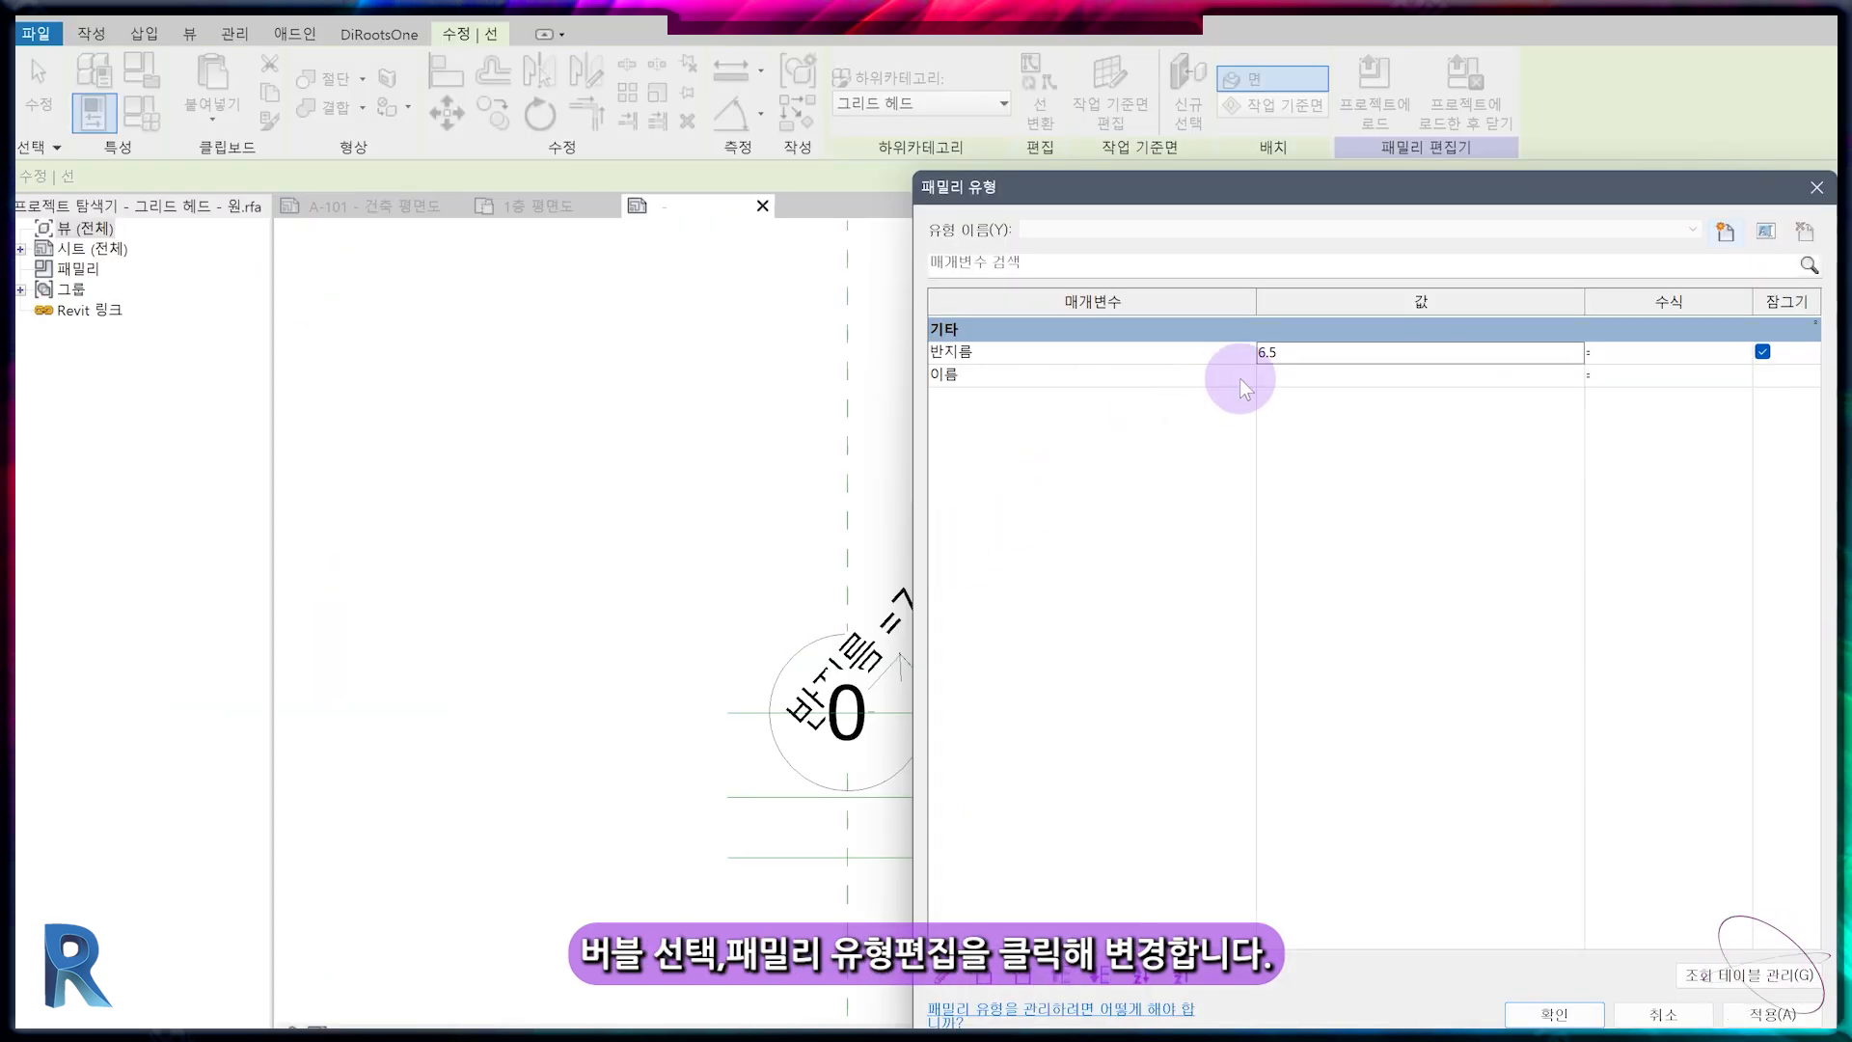
type("7")
key("Tab")
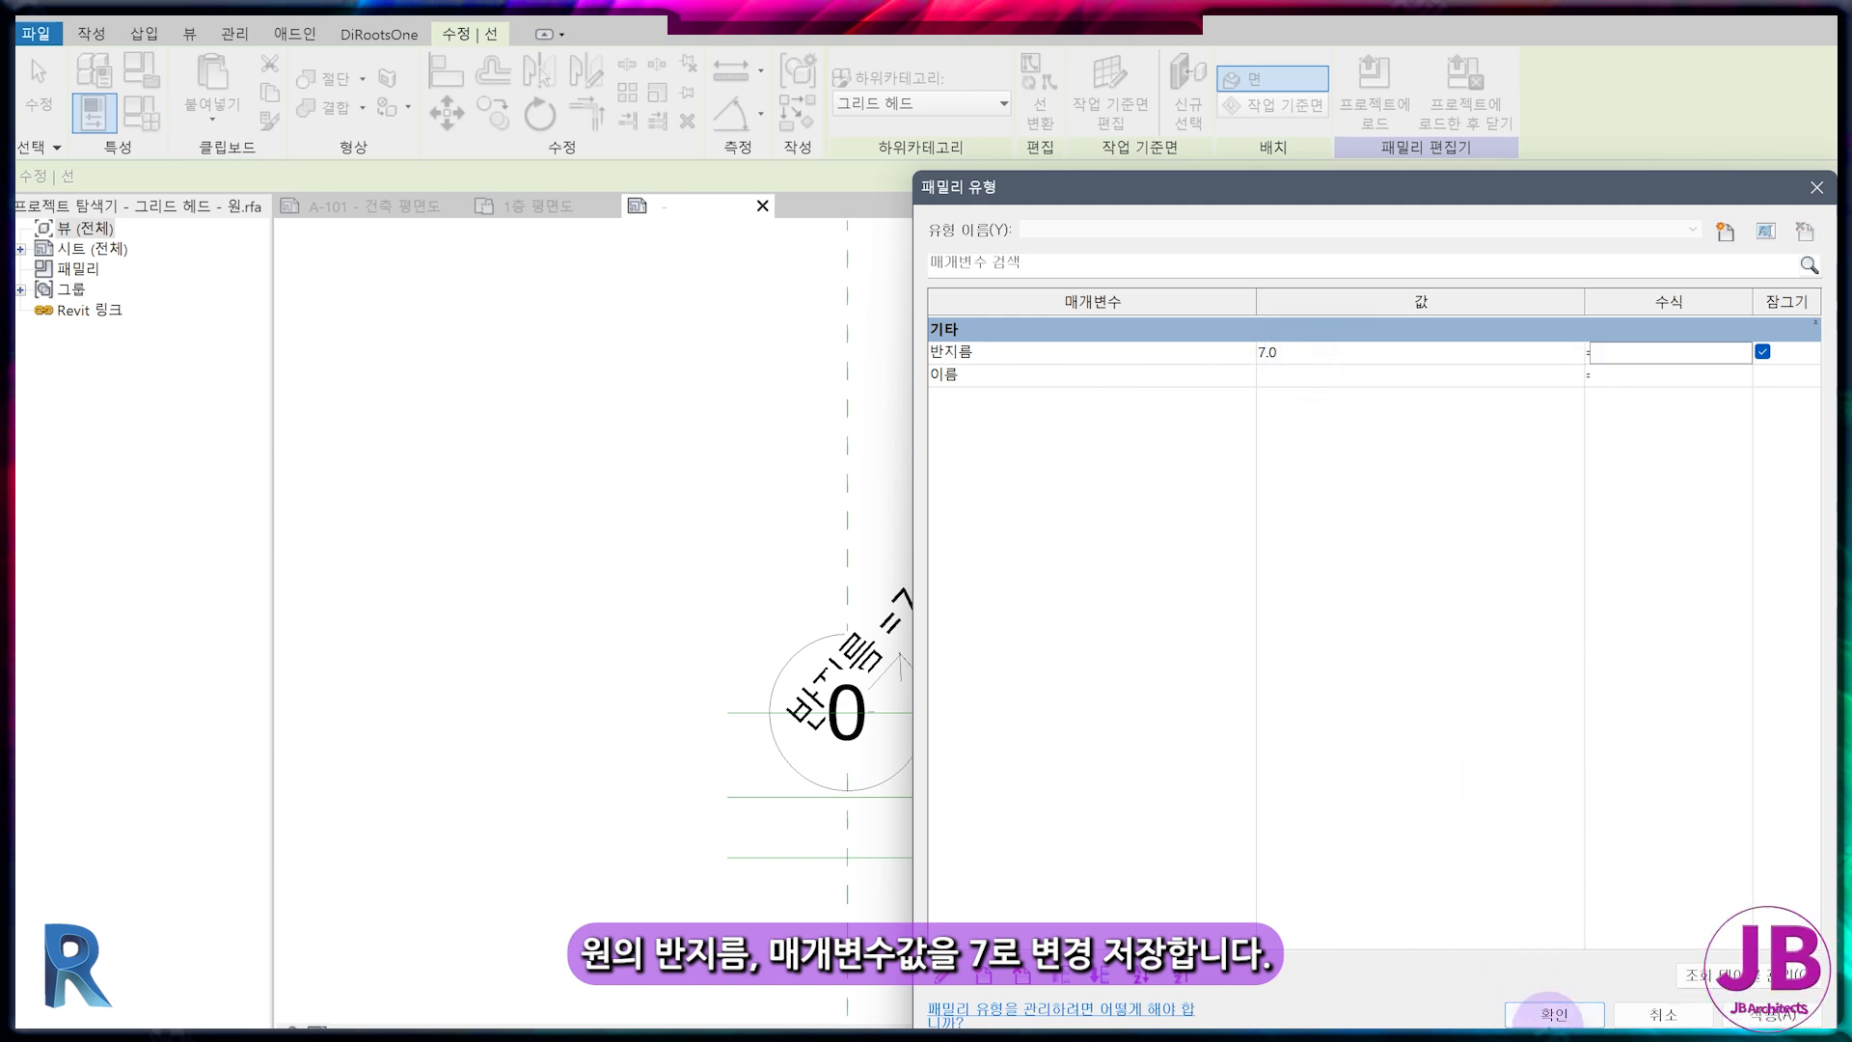
left_click(1555, 1014)
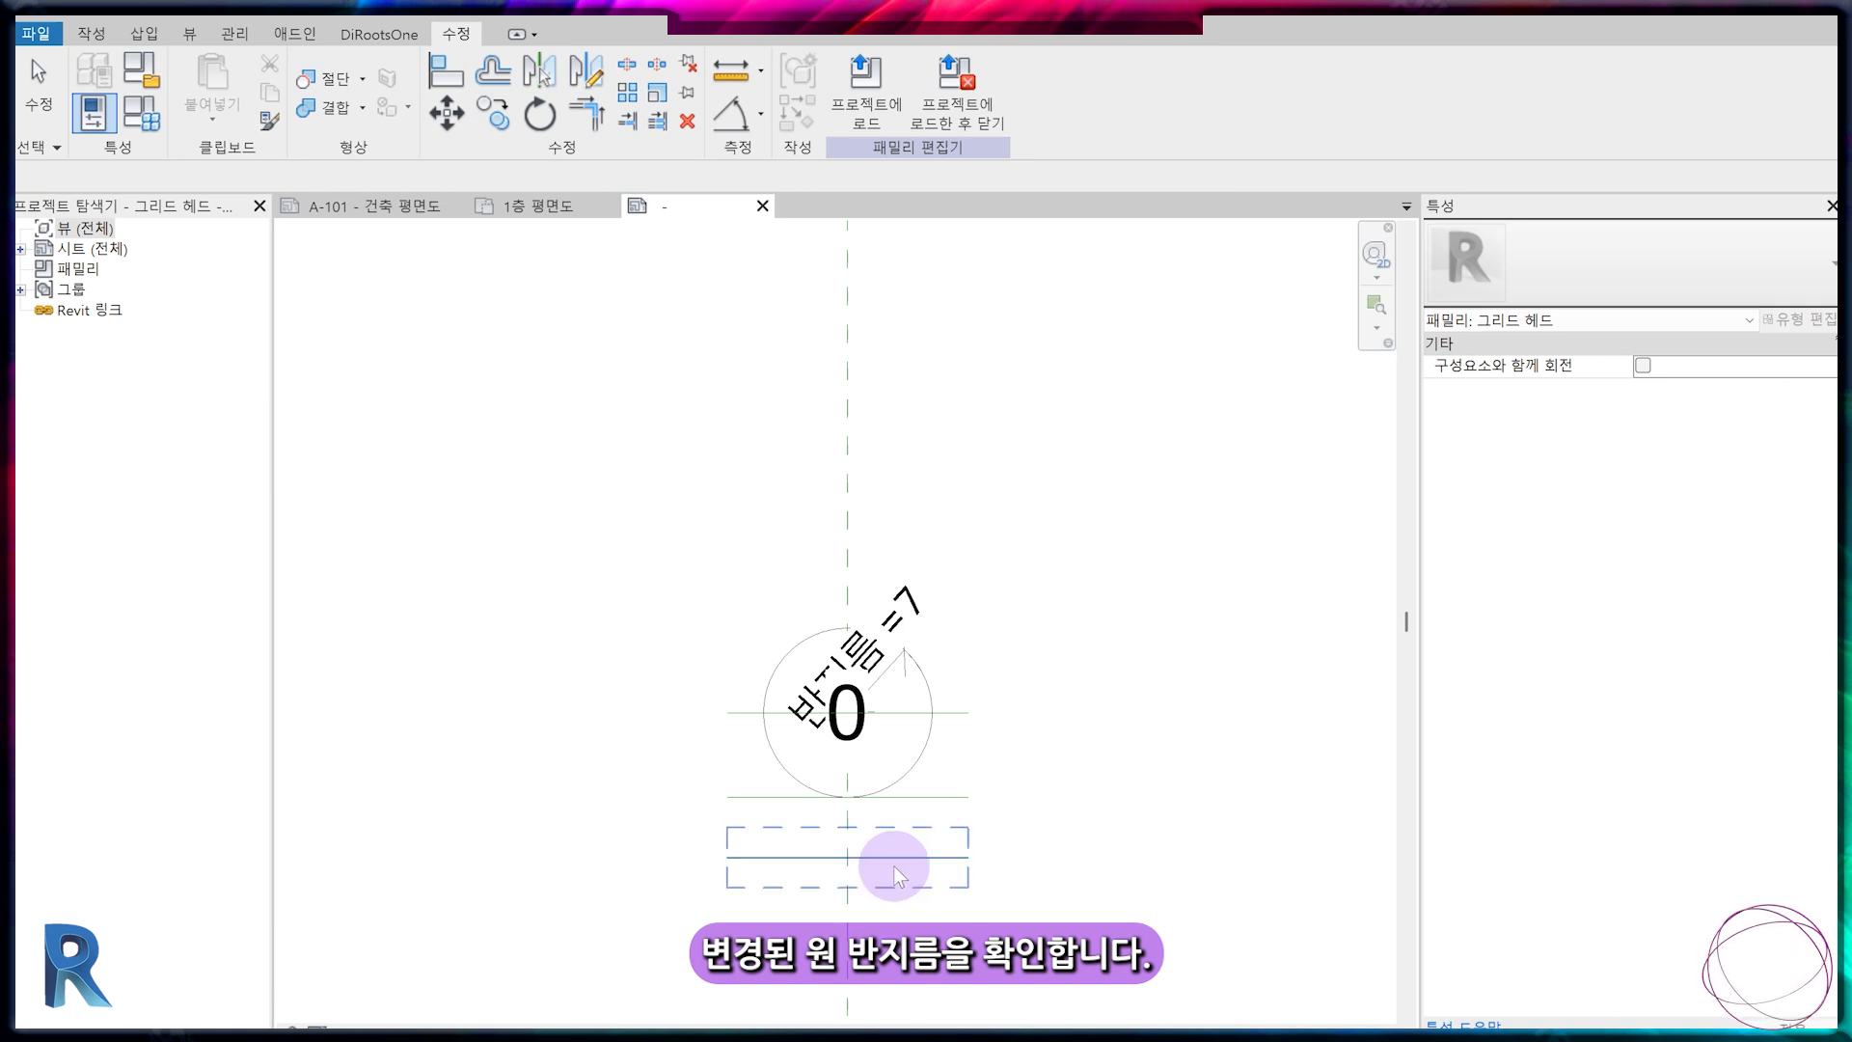
Add a chain of aligned dimensions from the bubble's centre line through both lower reference lines to the horizontal reference plane
middle_click_drag(893, 867, 950, 599)
scroll(942, 652, "down", 1)
key("d")
key("i")
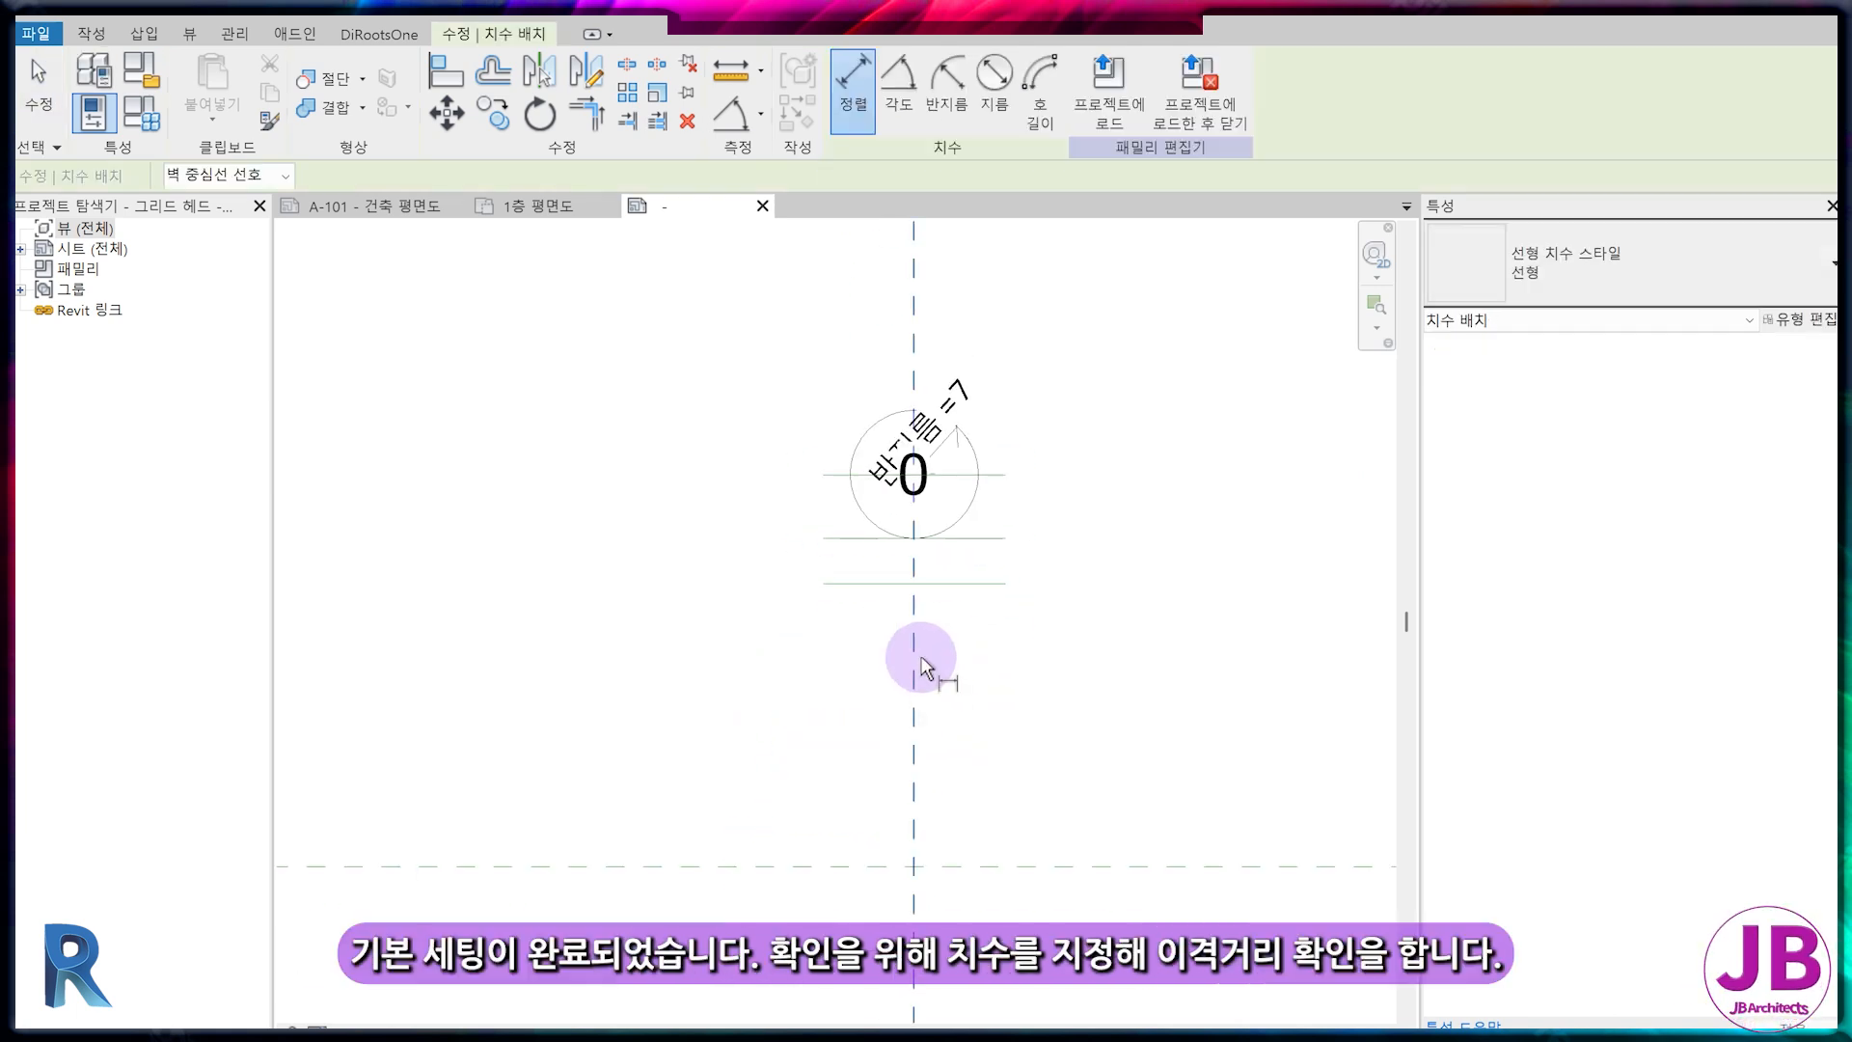
left_click(819, 474)
left_click(819, 538)
left_click(823, 584)
left_click(816, 866)
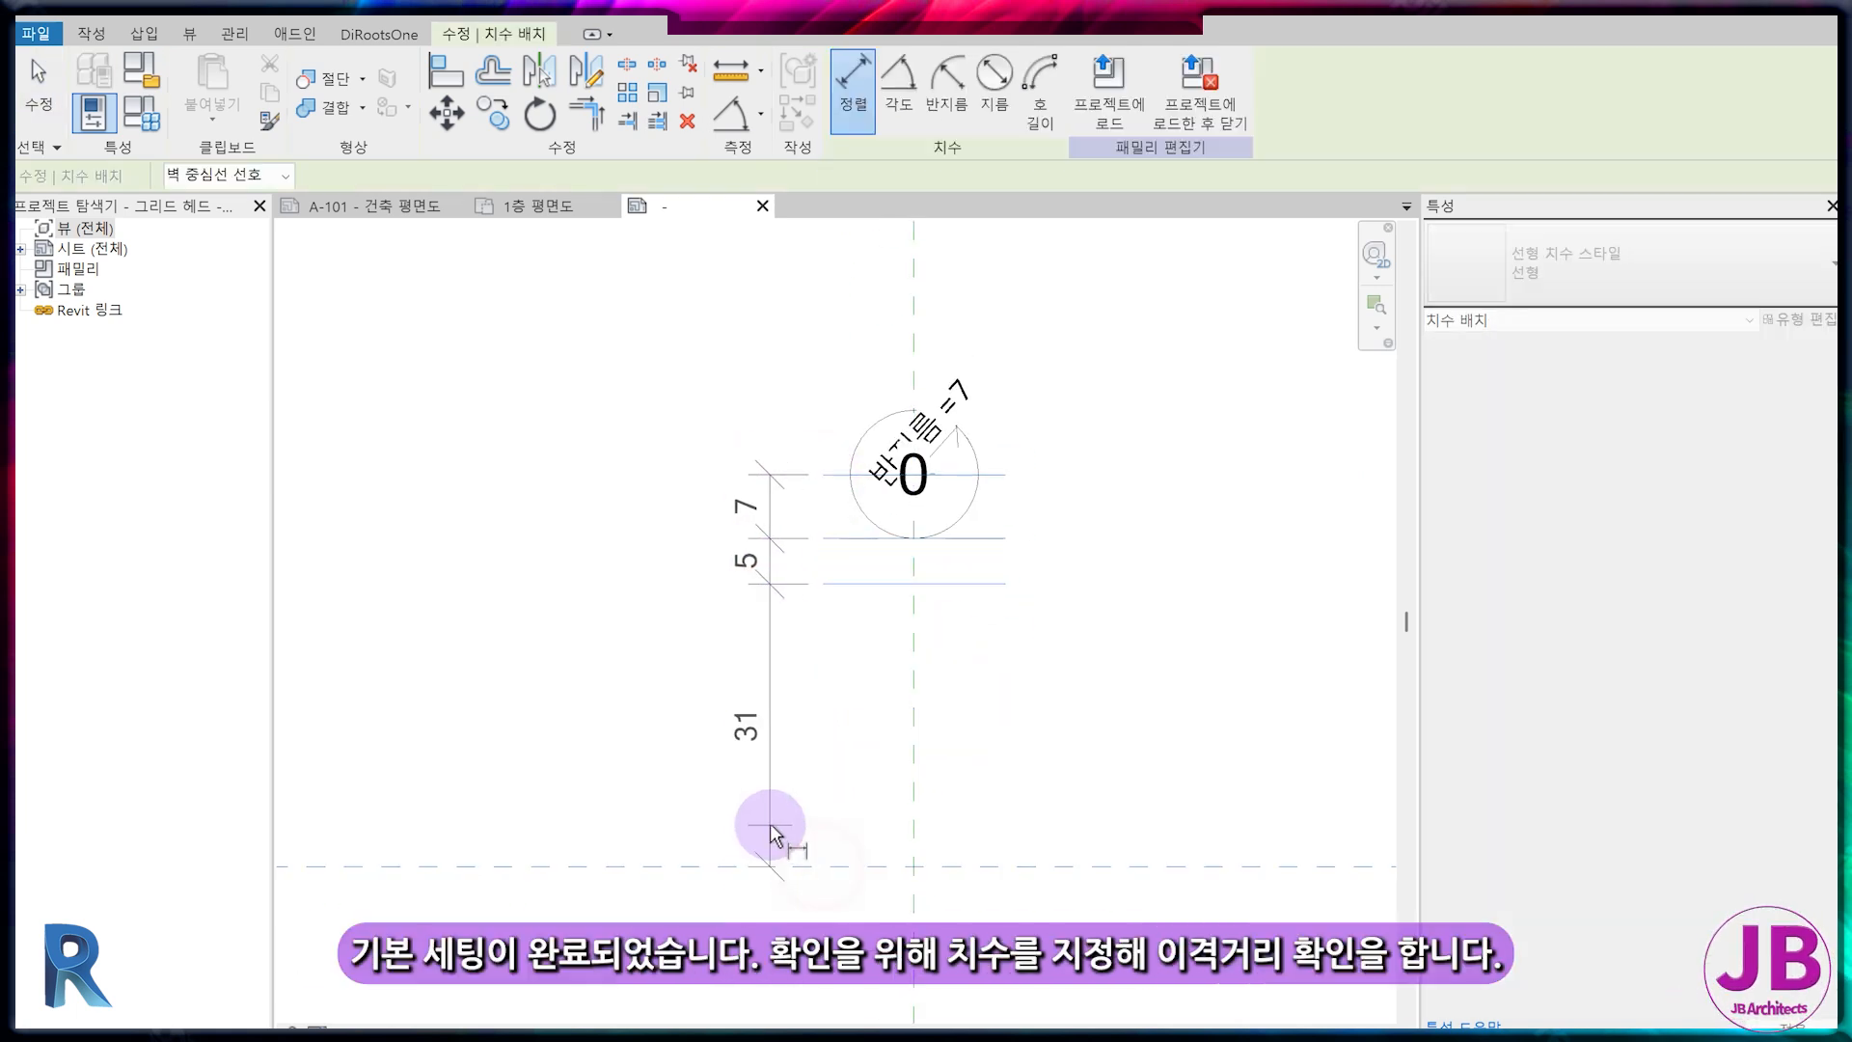
left_click(757, 815)
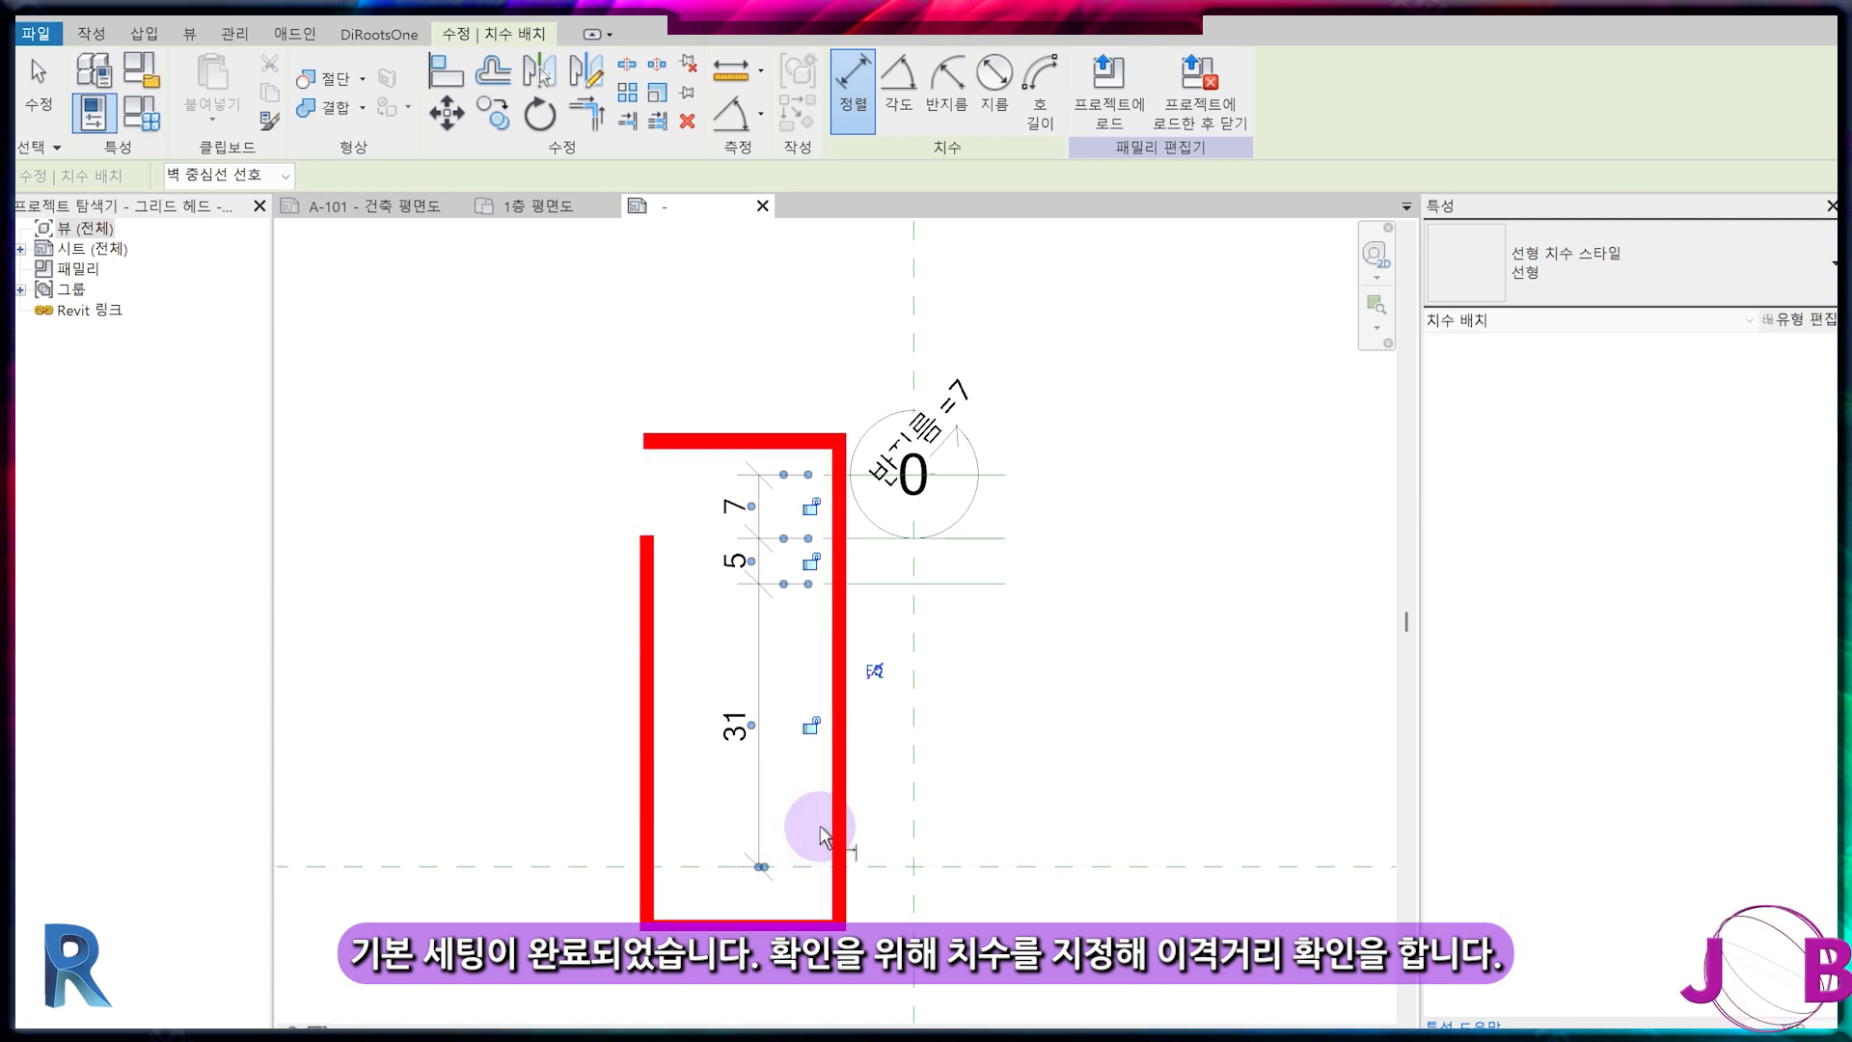
key("Escape")
key("Escape")
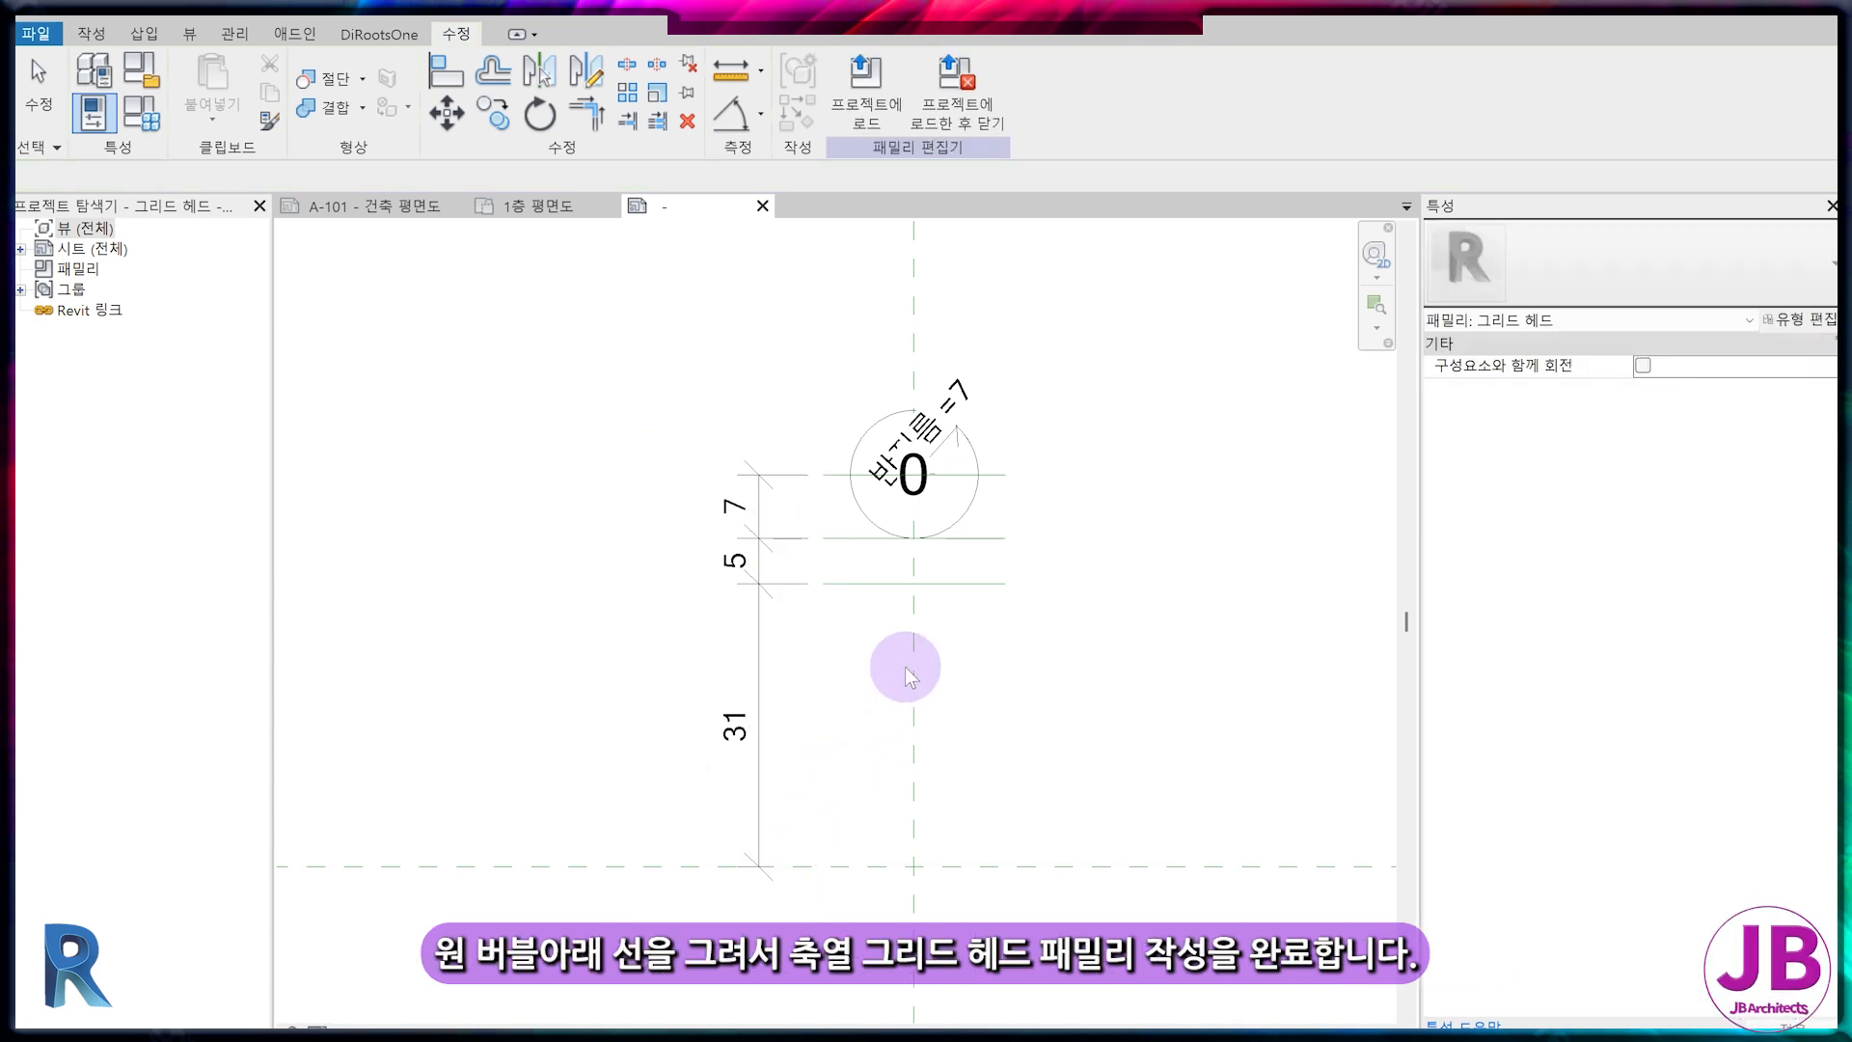
Draw a 5 mm vertical line from the bubble's lower tangent point down to the lower reference line
middle_click_drag(926, 612, 869, 658)
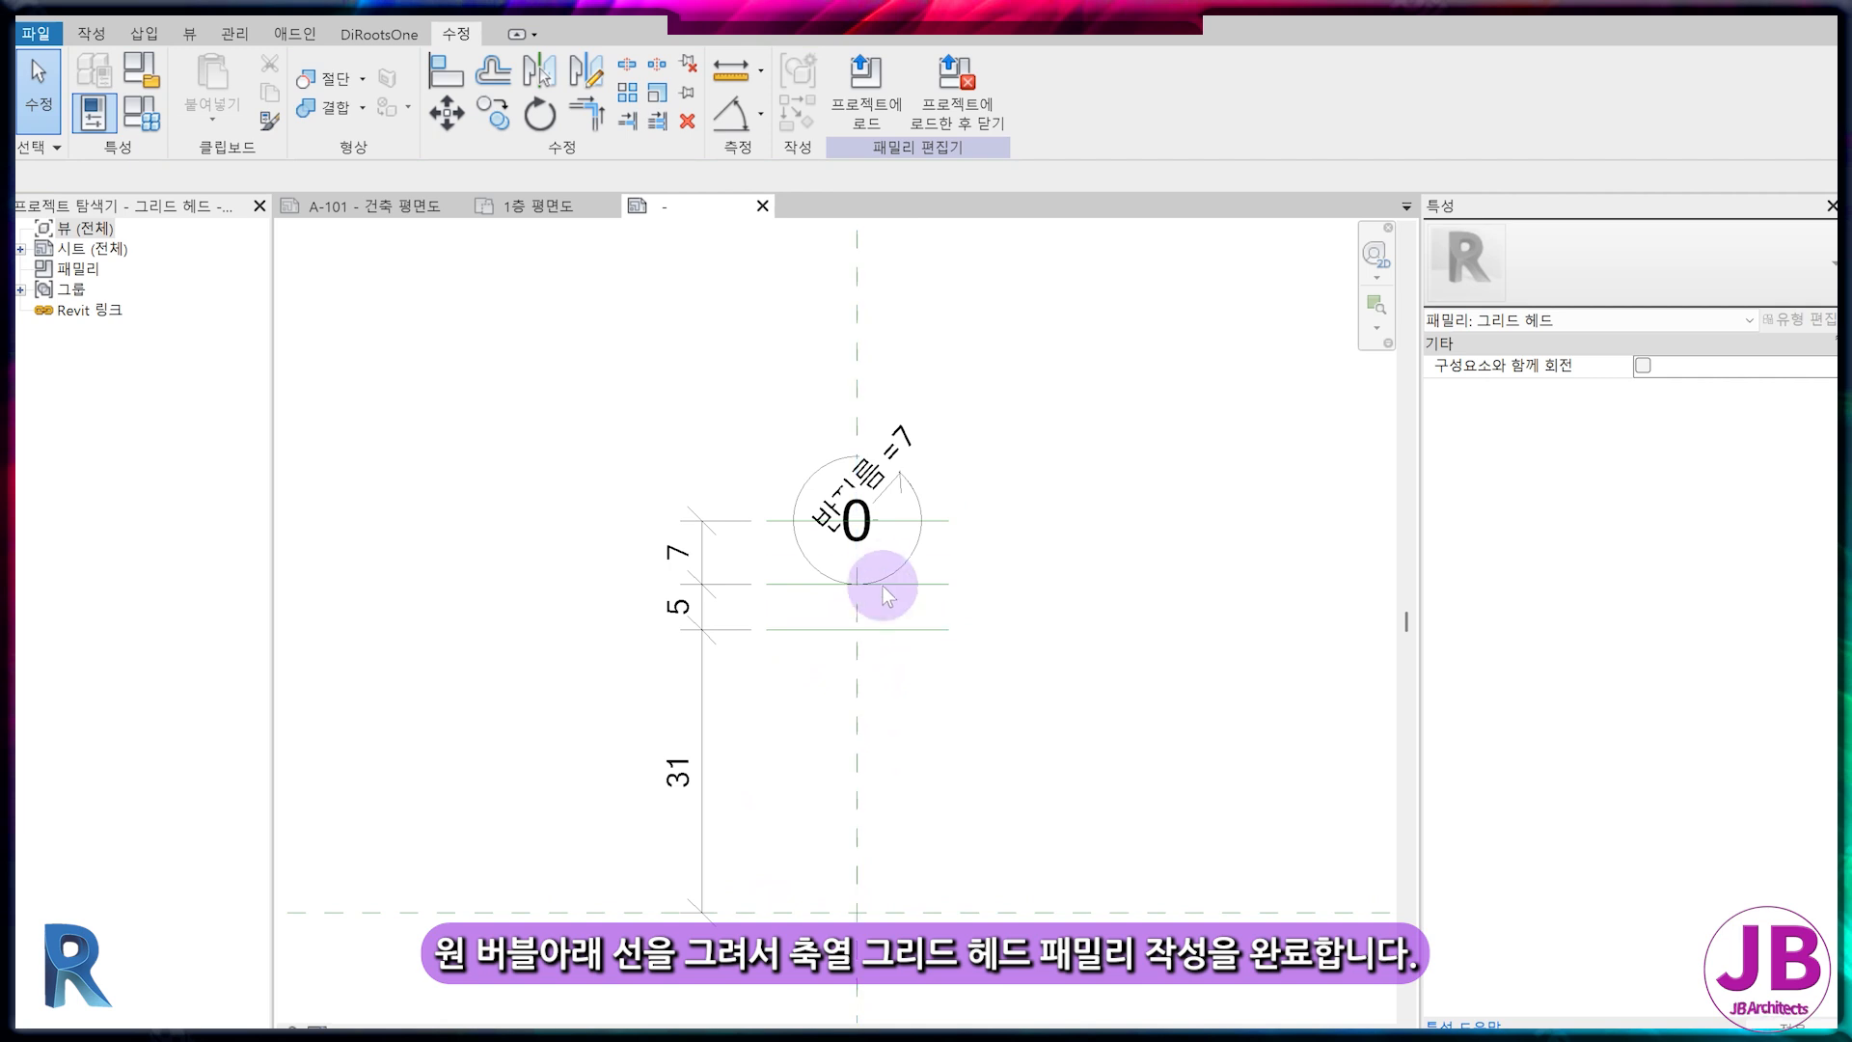
left_click(90, 33)
left_click(194, 91)
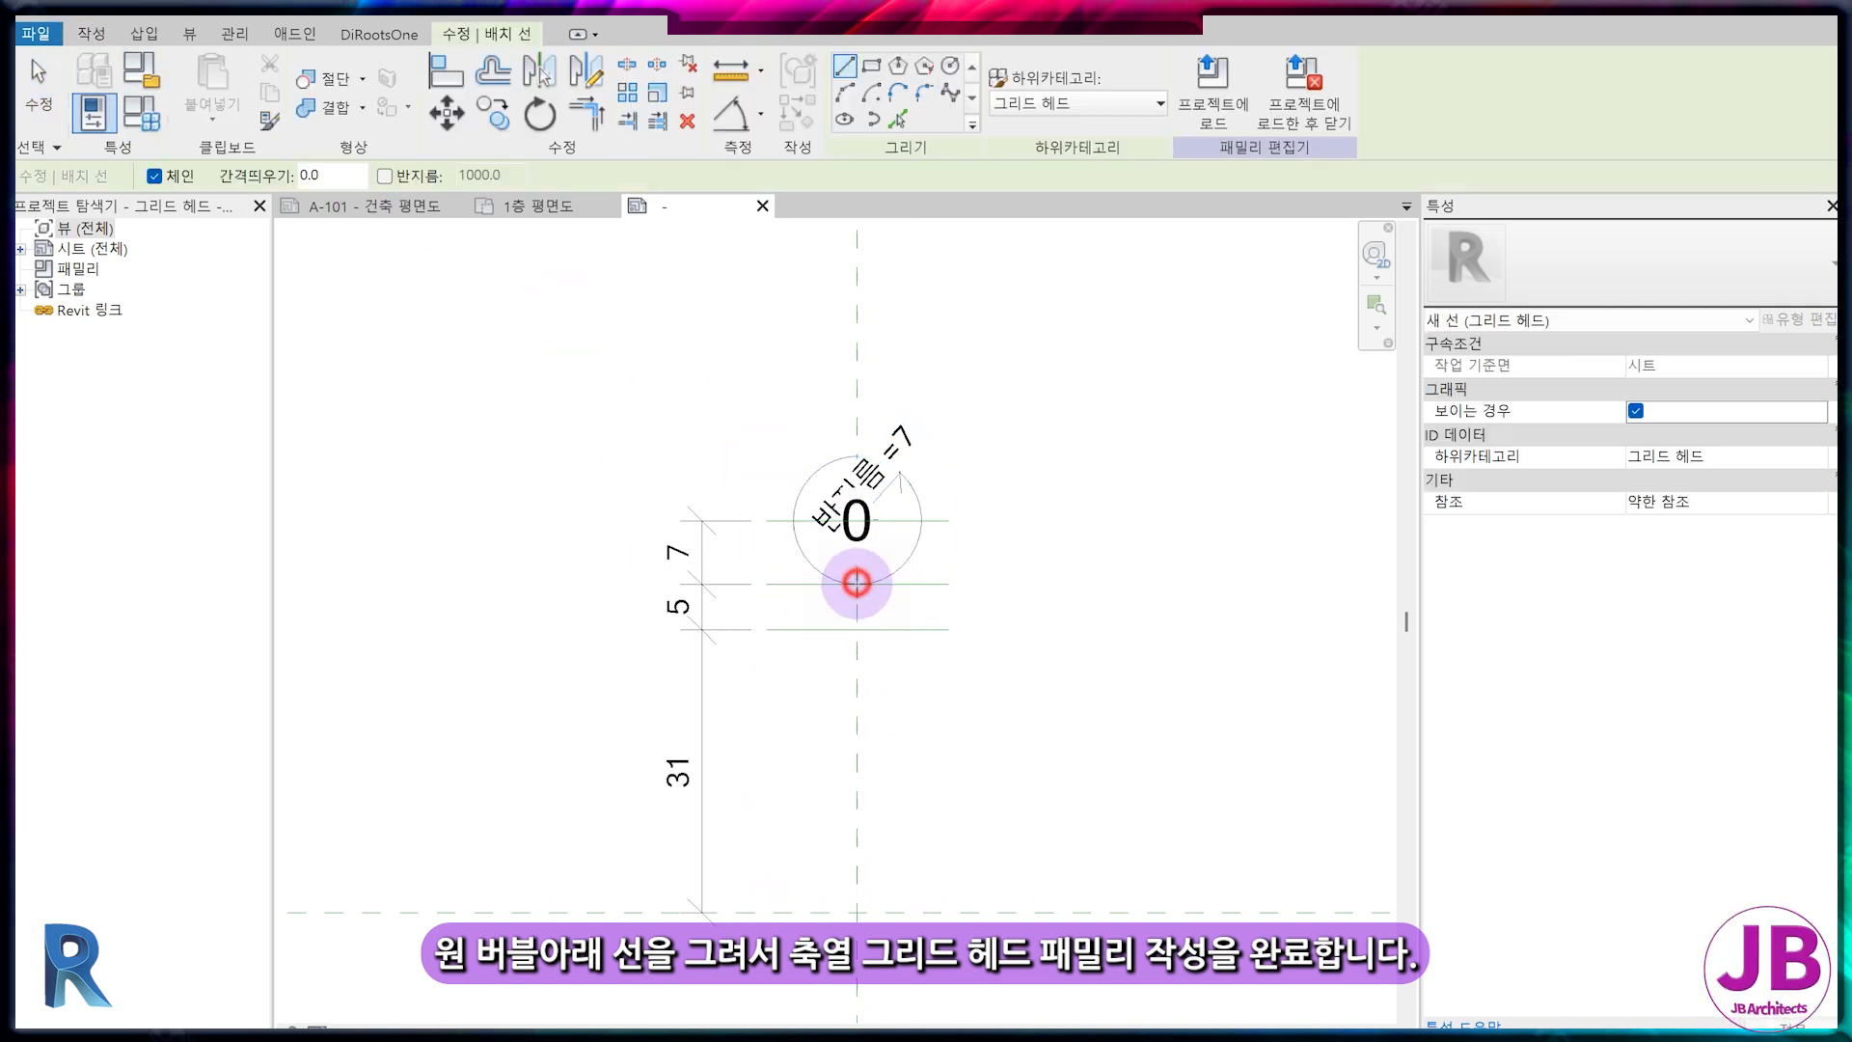
left_click(858, 629)
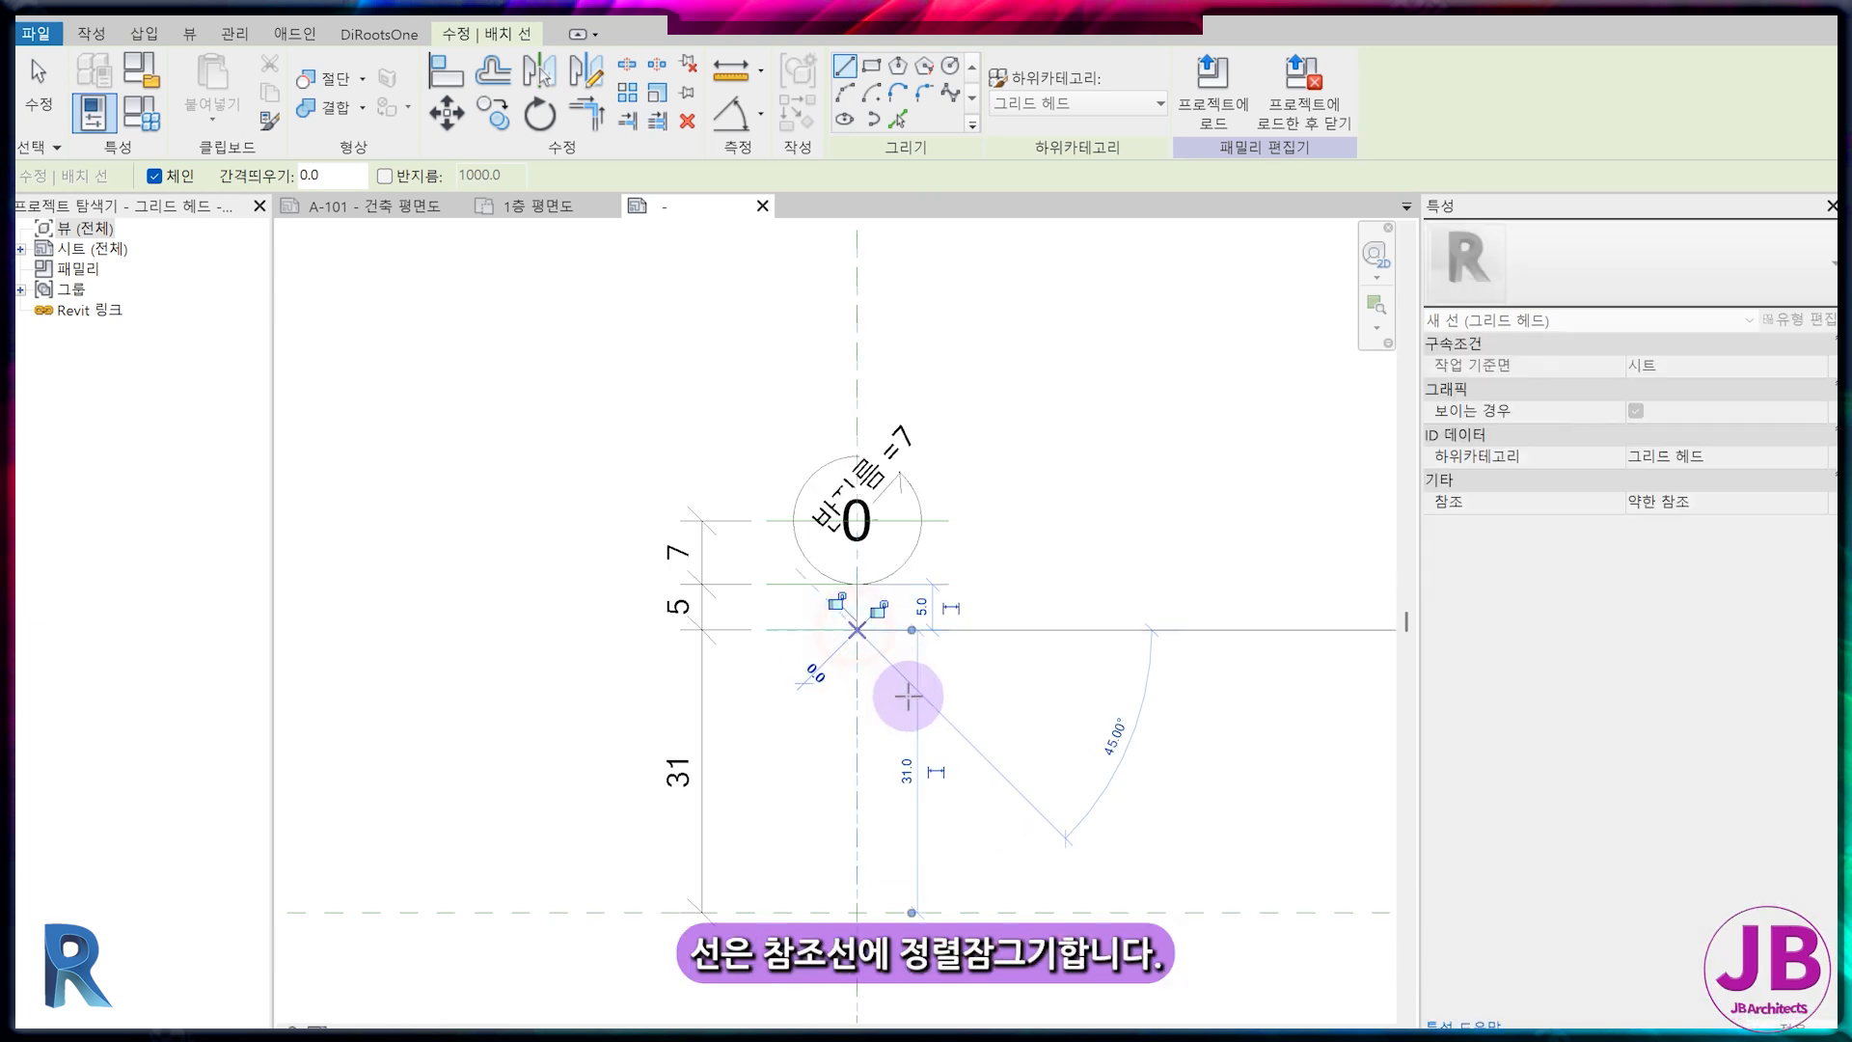
key("Escape")
key("Escape")
Align the short vertical line's lower end to the lower reference line and lock the alignment
scroll(873, 643, "up", 2)
key("a")
key("l")
left_click(895, 626)
left_click(847, 625)
left_click(867, 600)
left_click(909, 545)
key("Escape")
key("Escape")
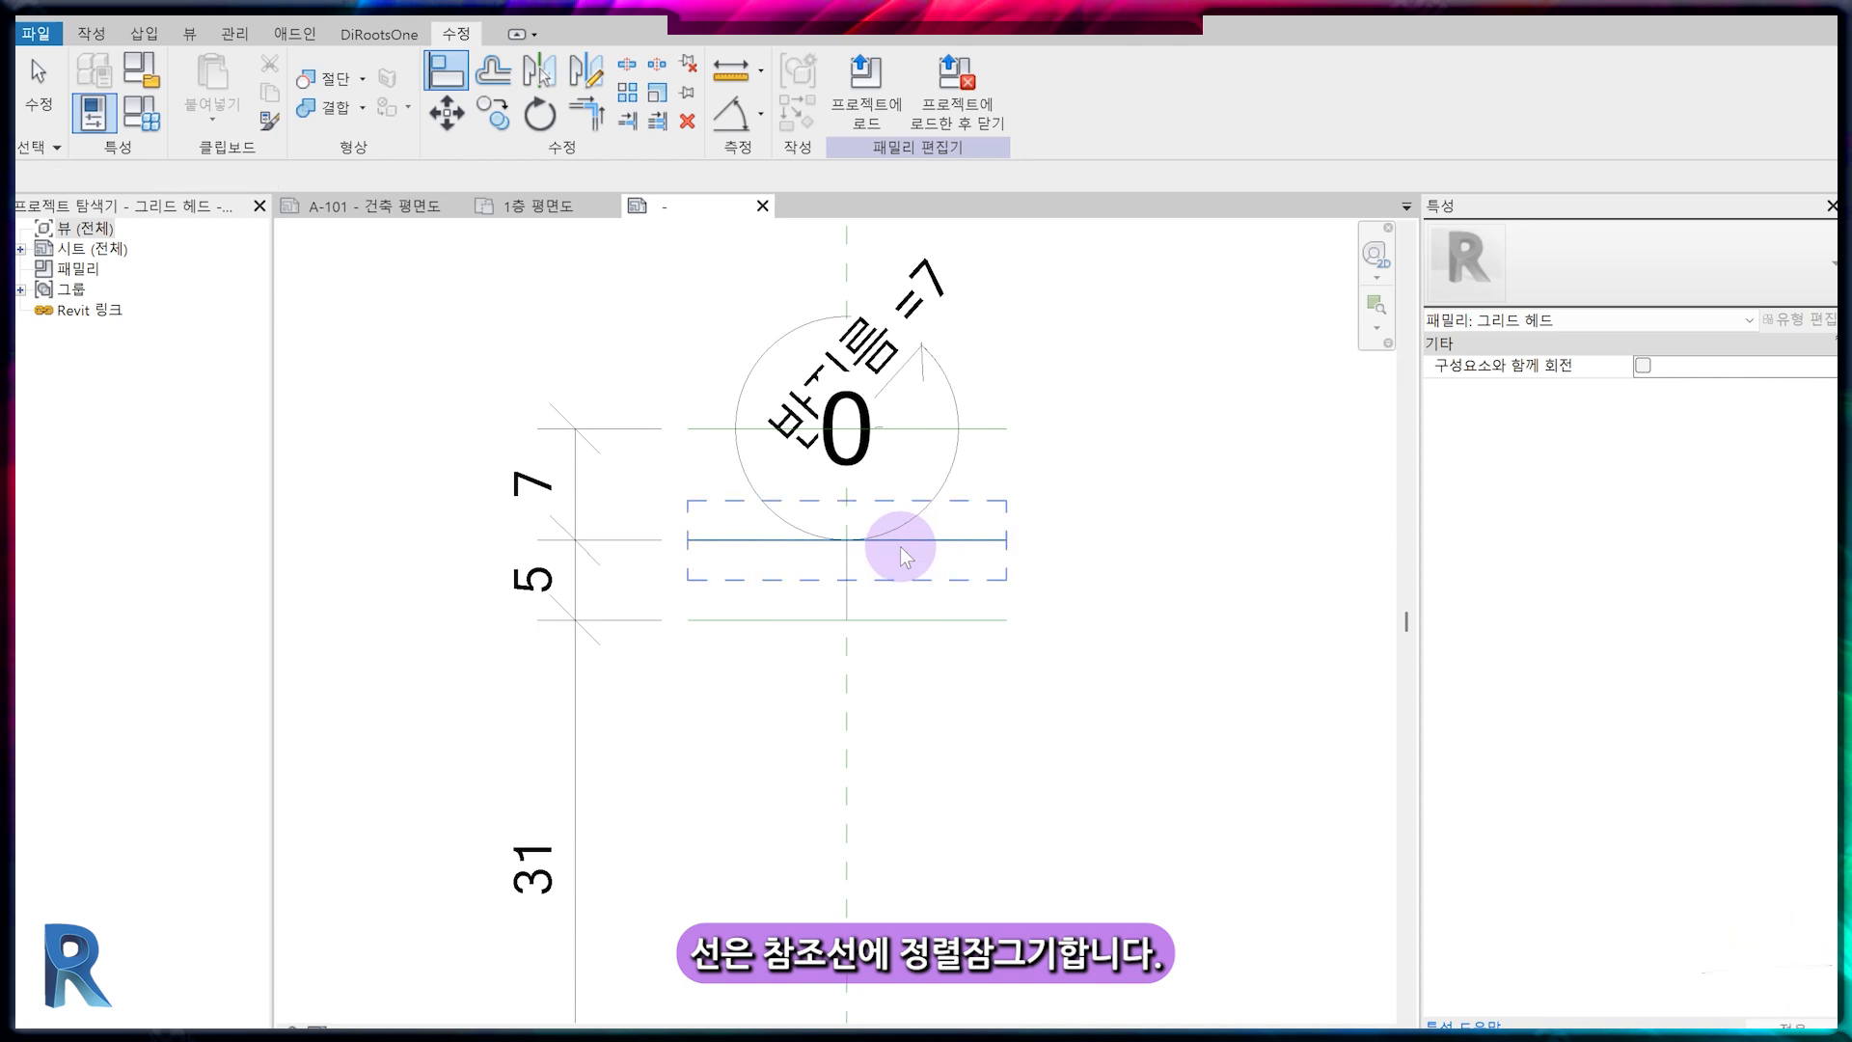
Select the grid label in the bubble and narrow its text box
left_click(948, 492)
scroll(922, 502, "up", 1)
left_click(878, 444)
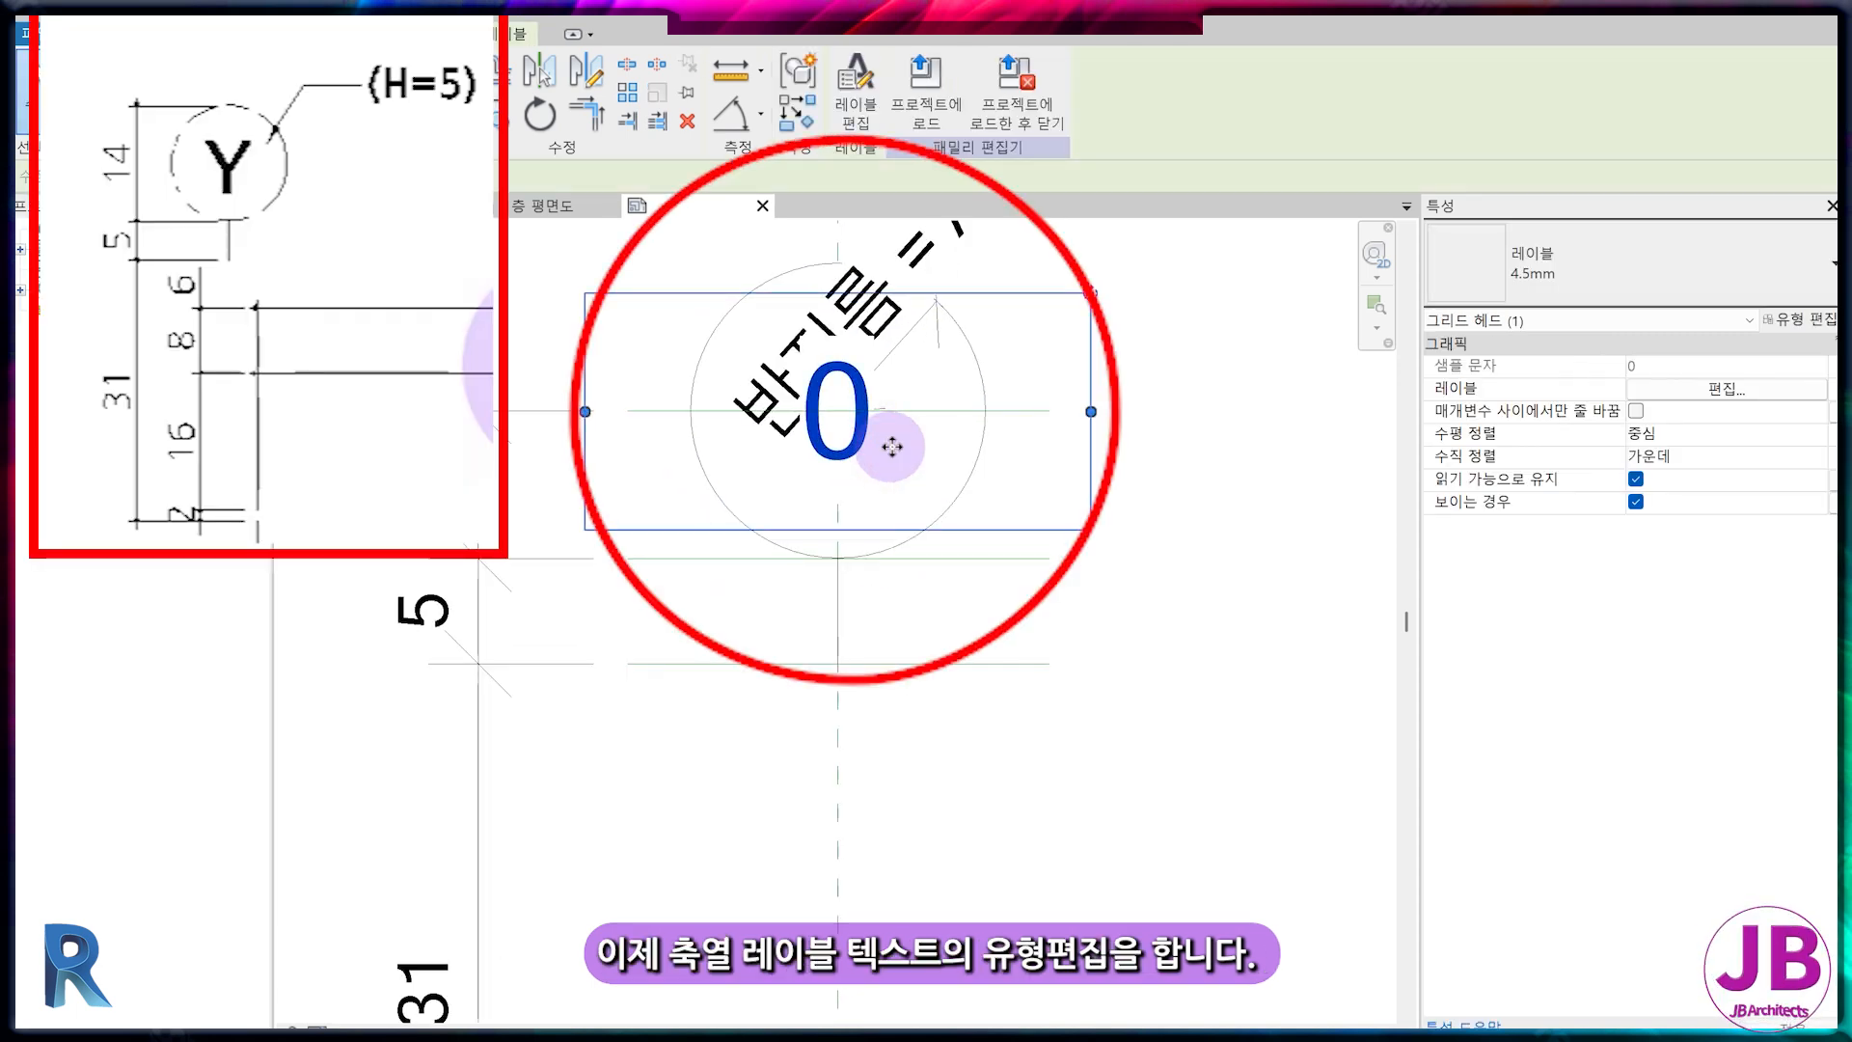
left_click_drag(1091, 412, 1033, 412)
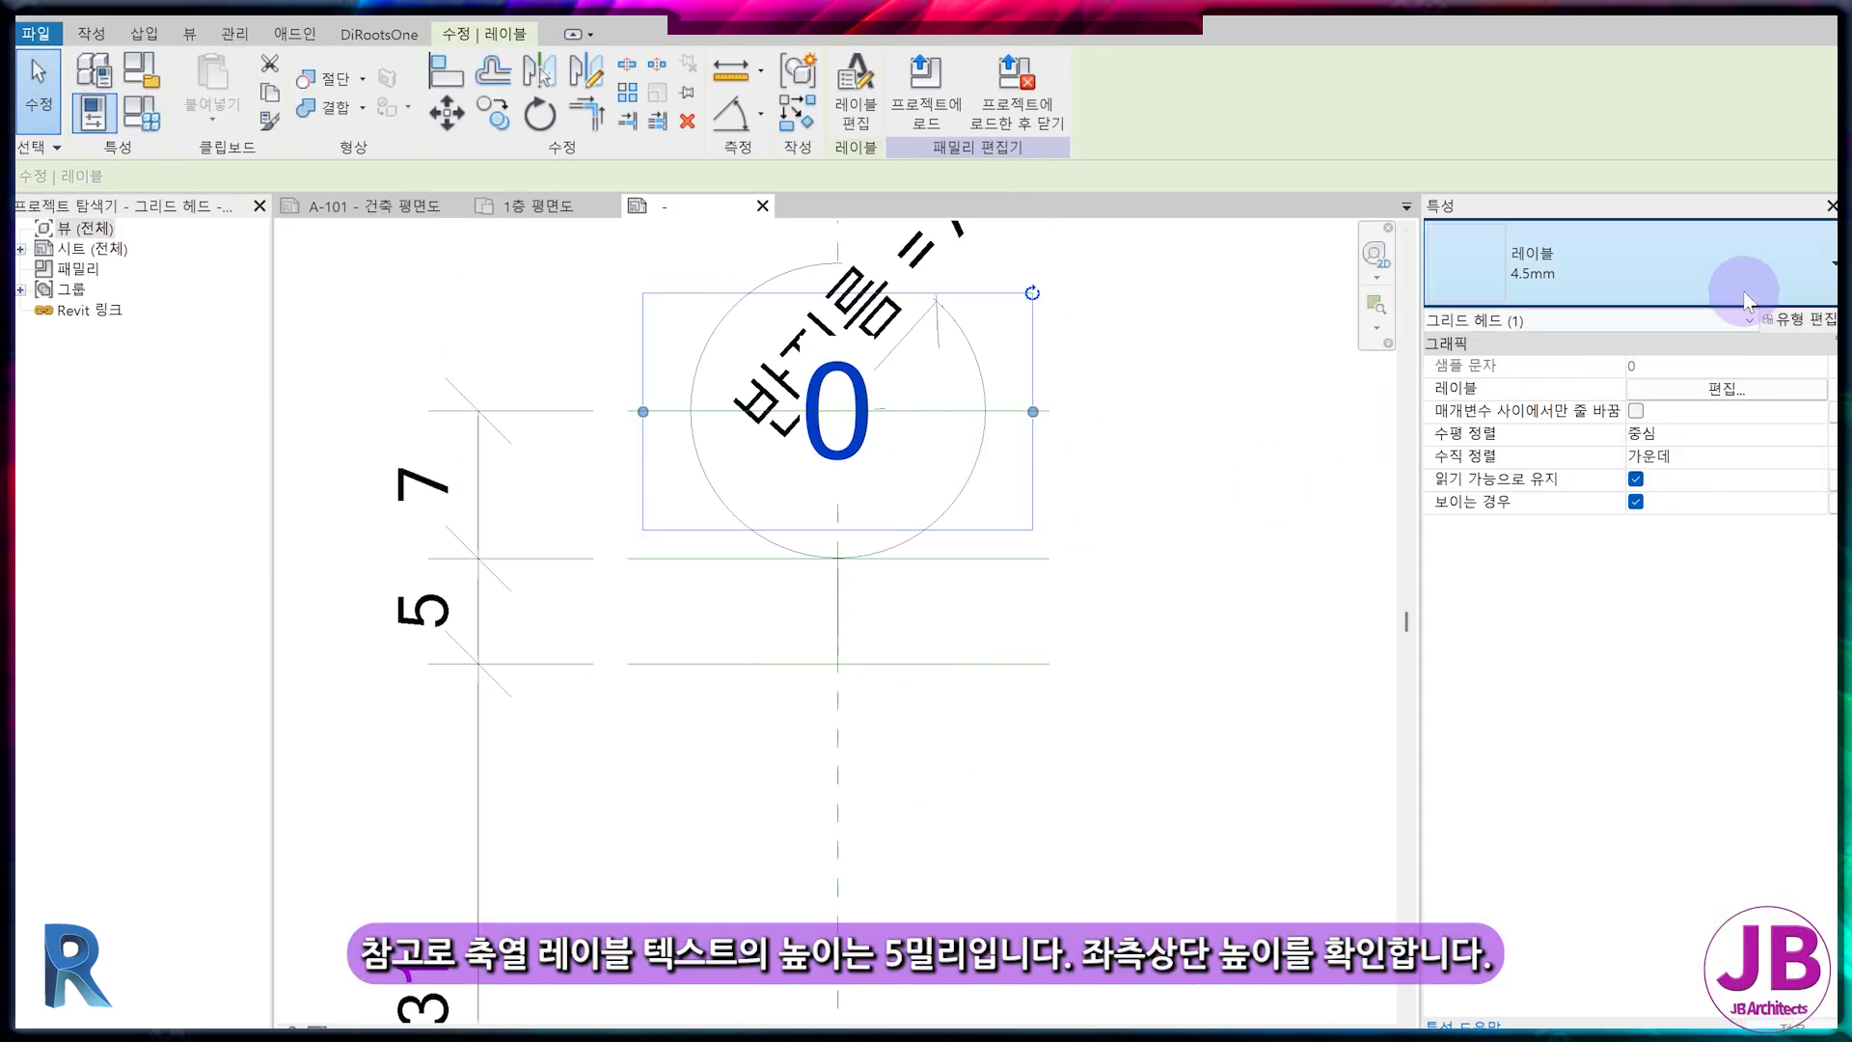
Duplicate the label's type under the name 나눔B-5.0mm
left_click(1820, 327)
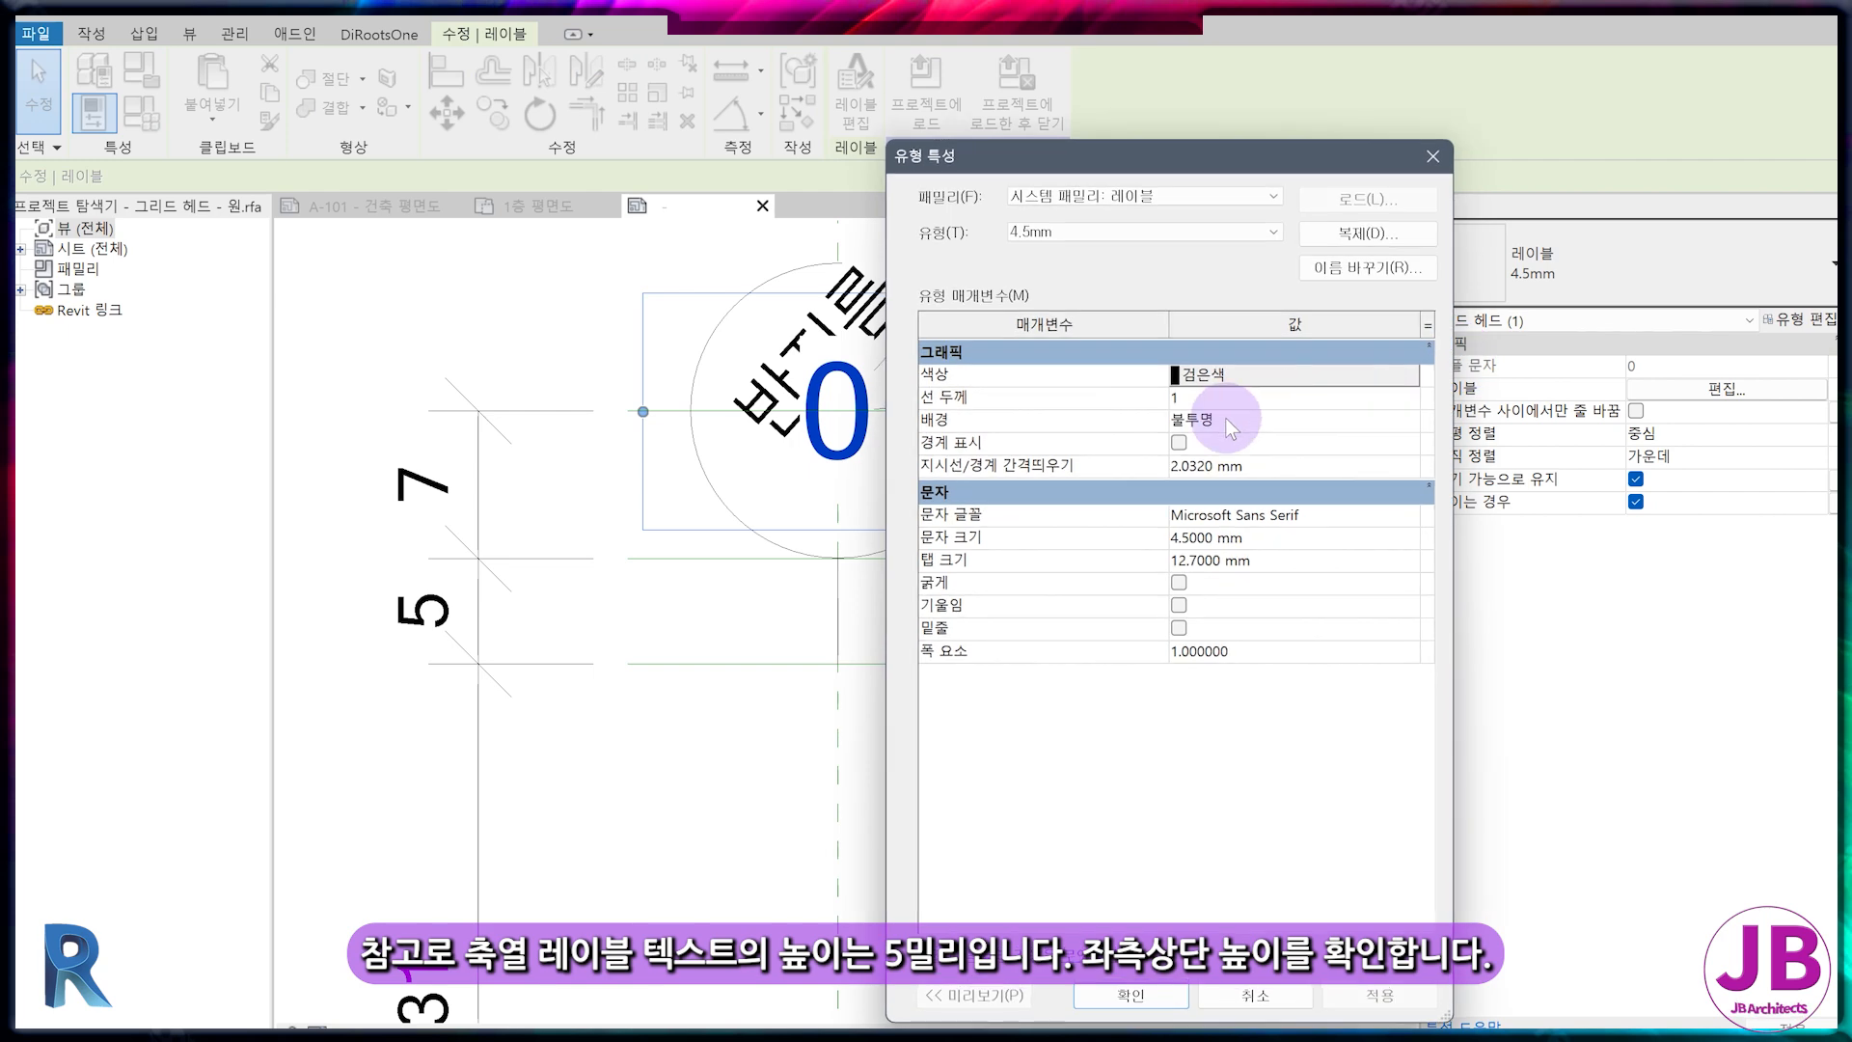
left_click(1354, 241)
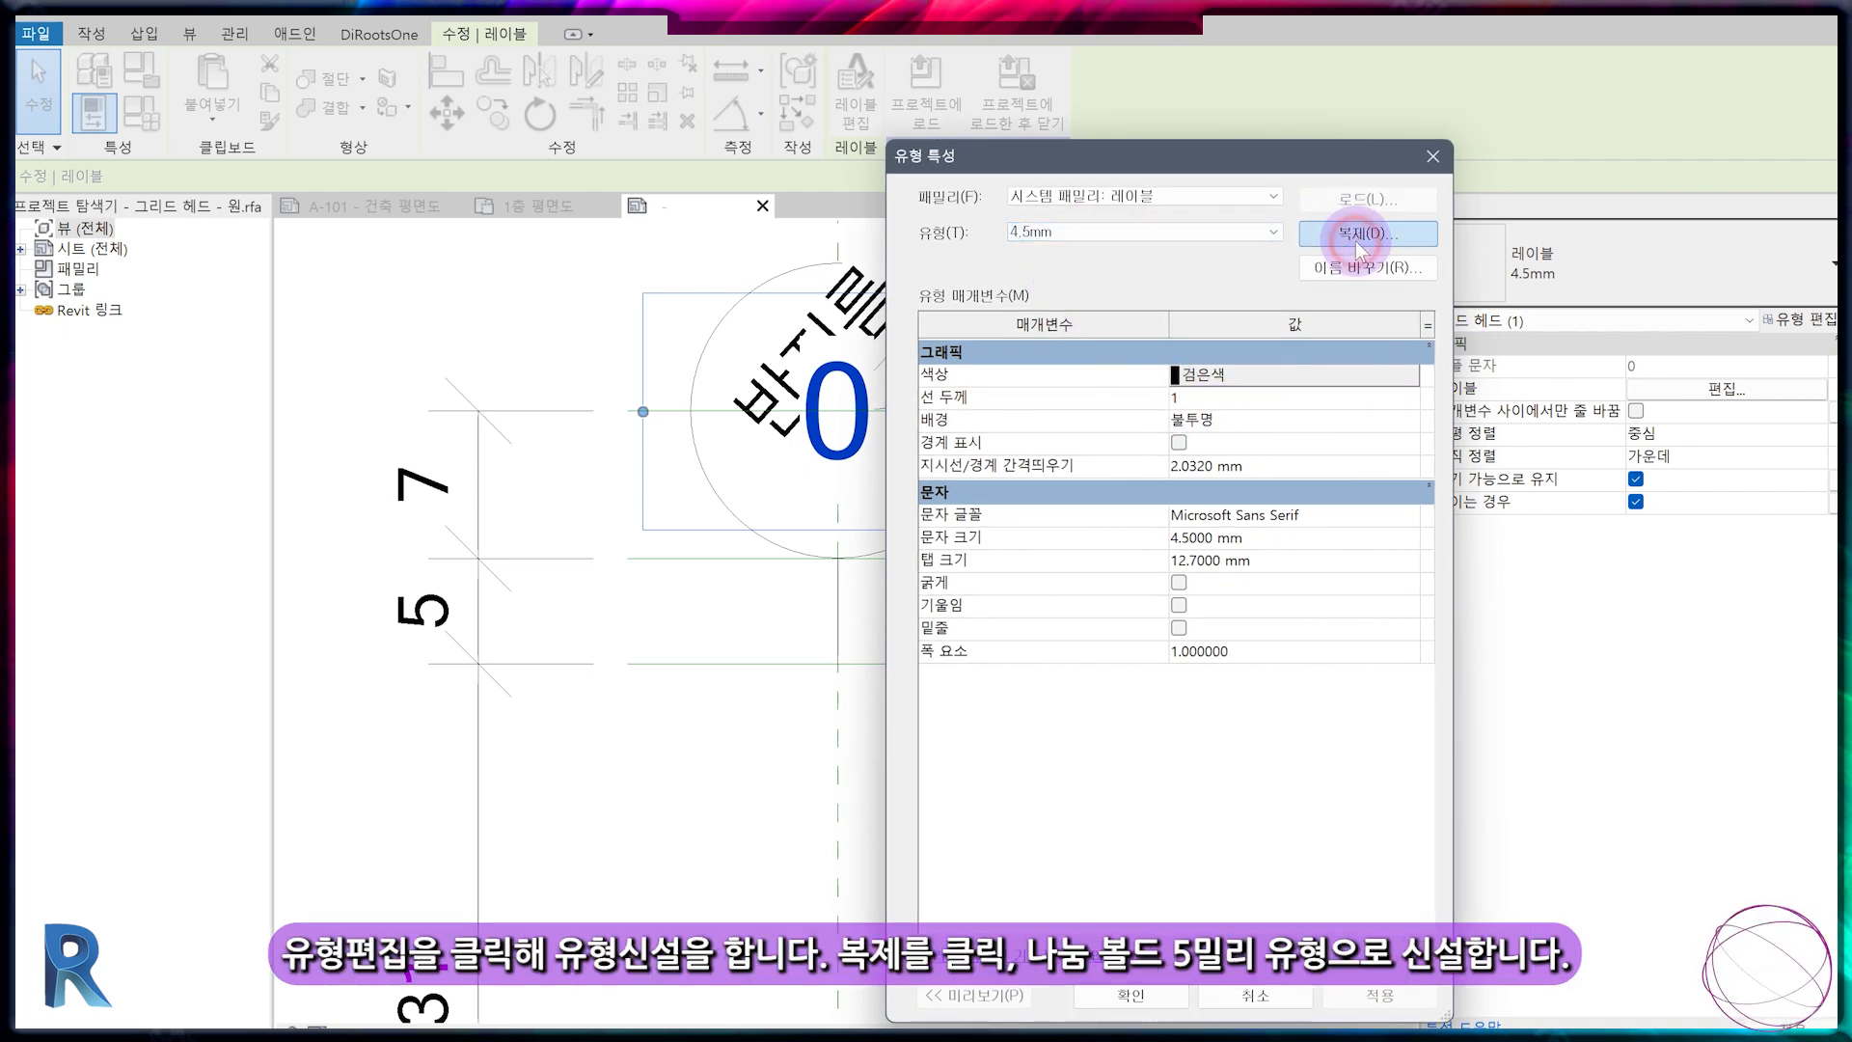
type("나눔B-5.0mm")
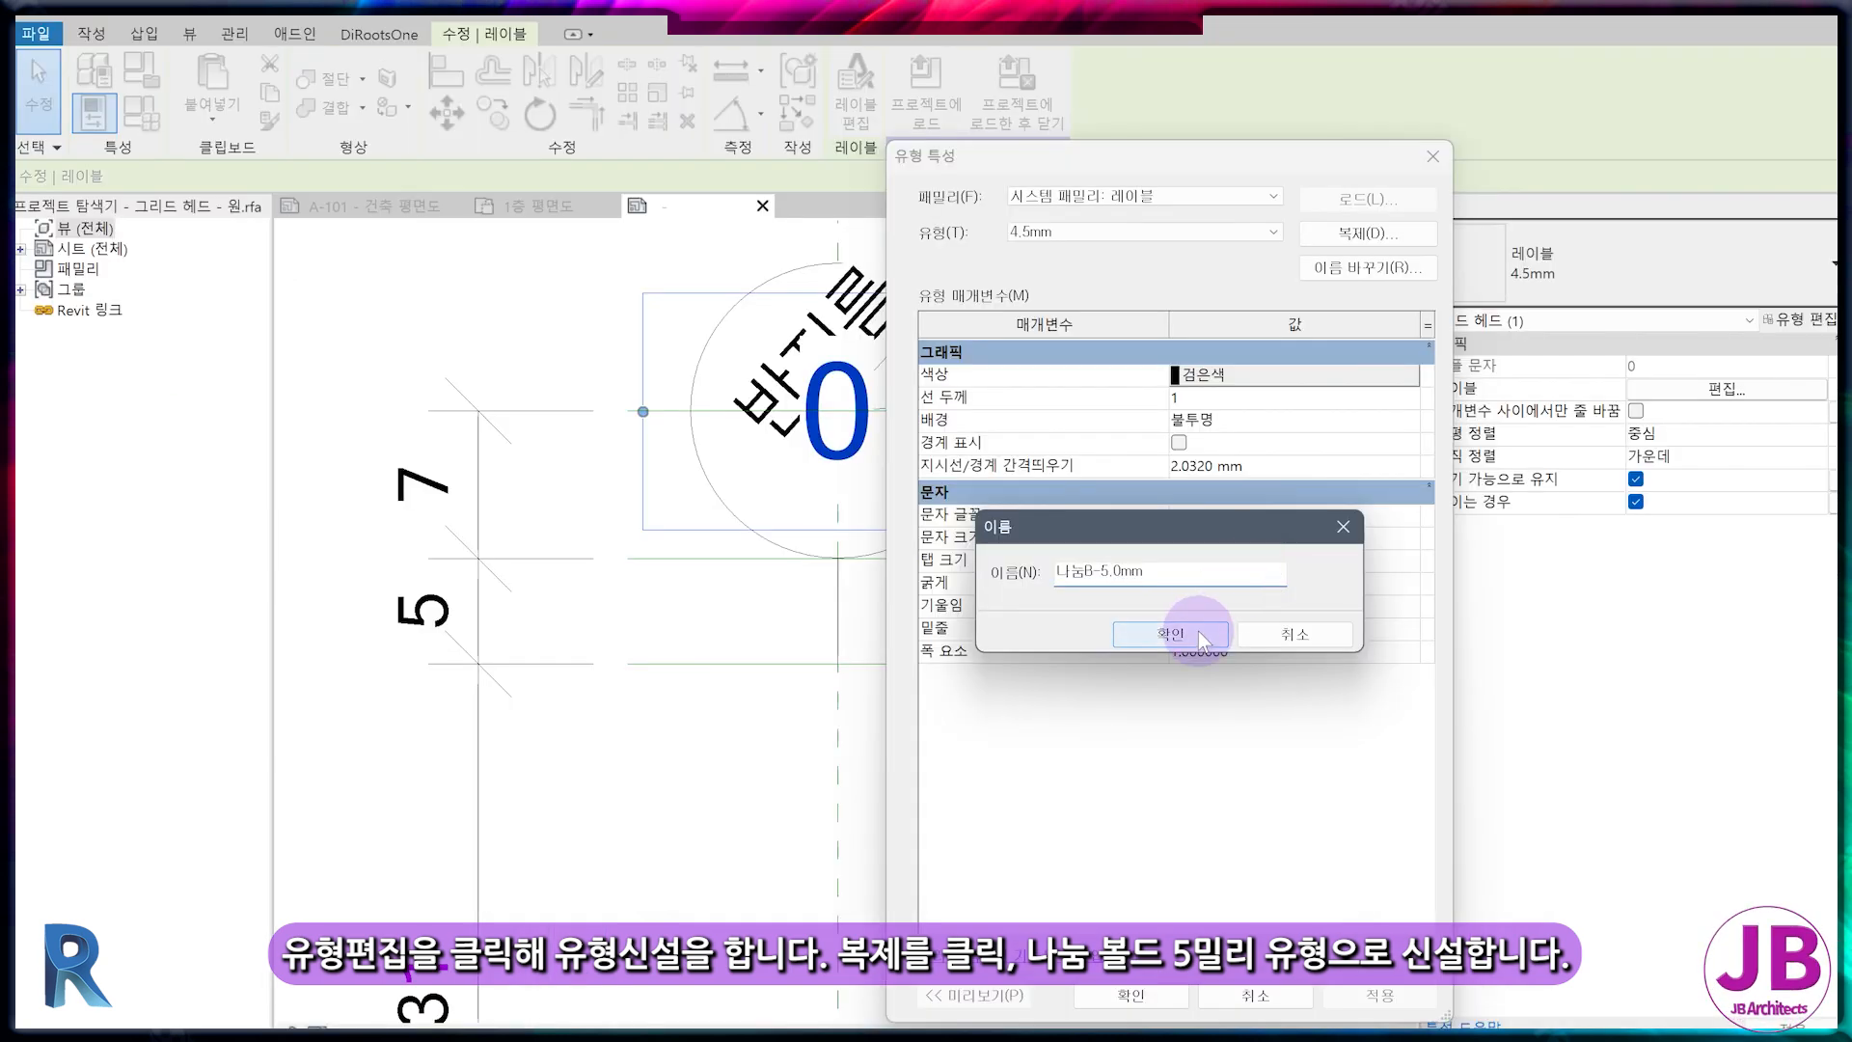
left_click(1196, 635)
Set the new label type to a transparent (투명) background, the 나눔고딕 ExtraBold font and a 5 mm text size
left_click(1252, 420)
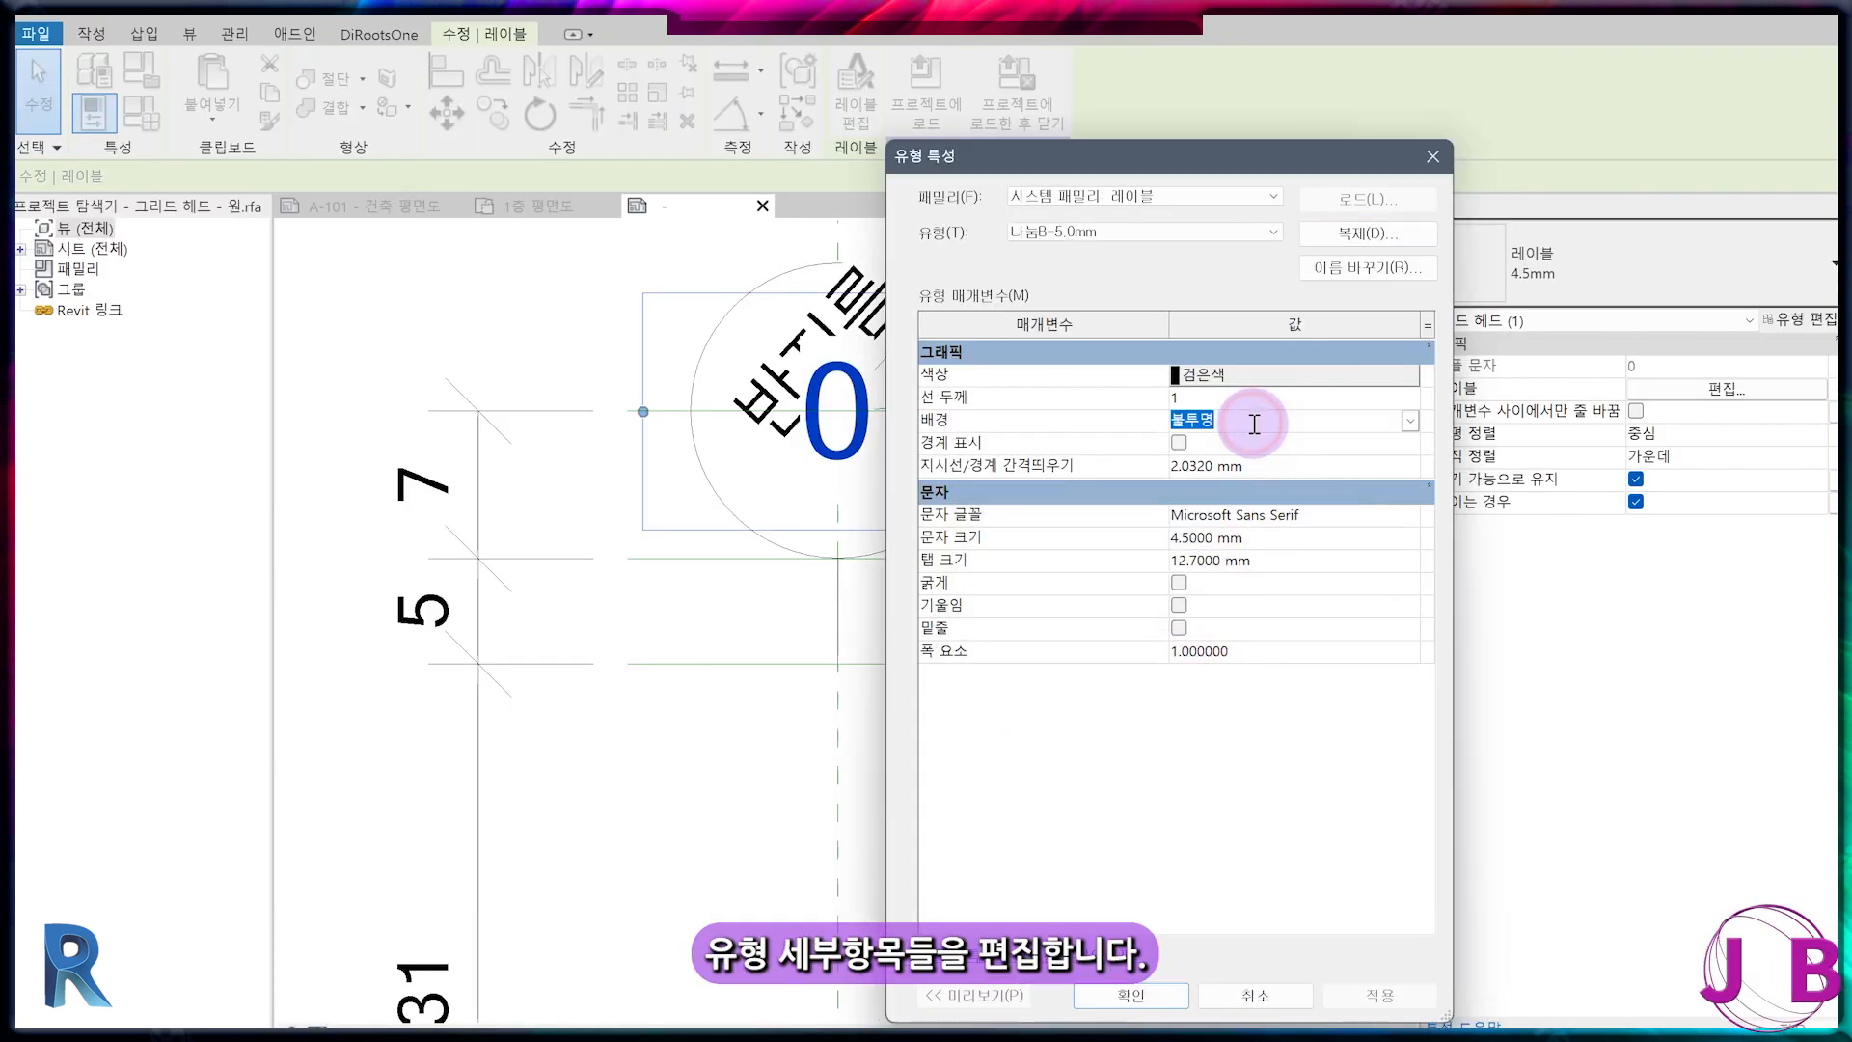
left_click(1409, 421)
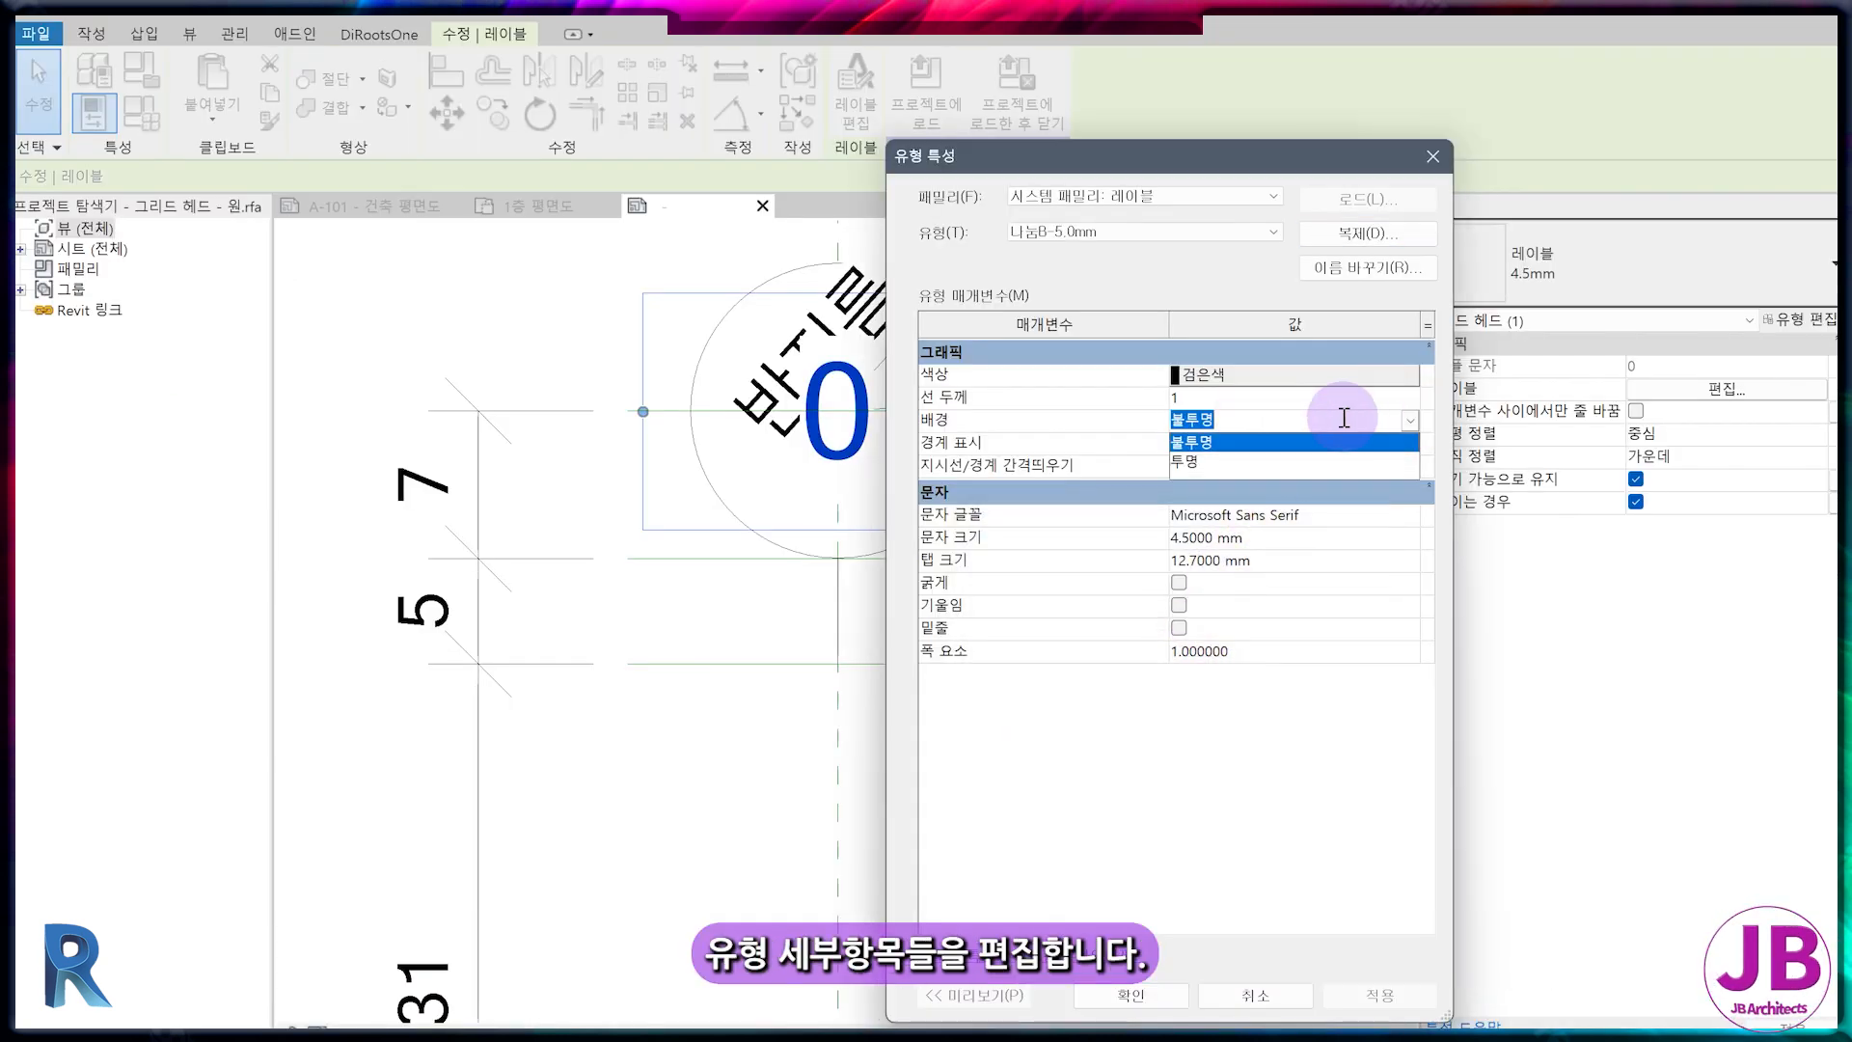
left_click(1220, 456)
left_click(1344, 515)
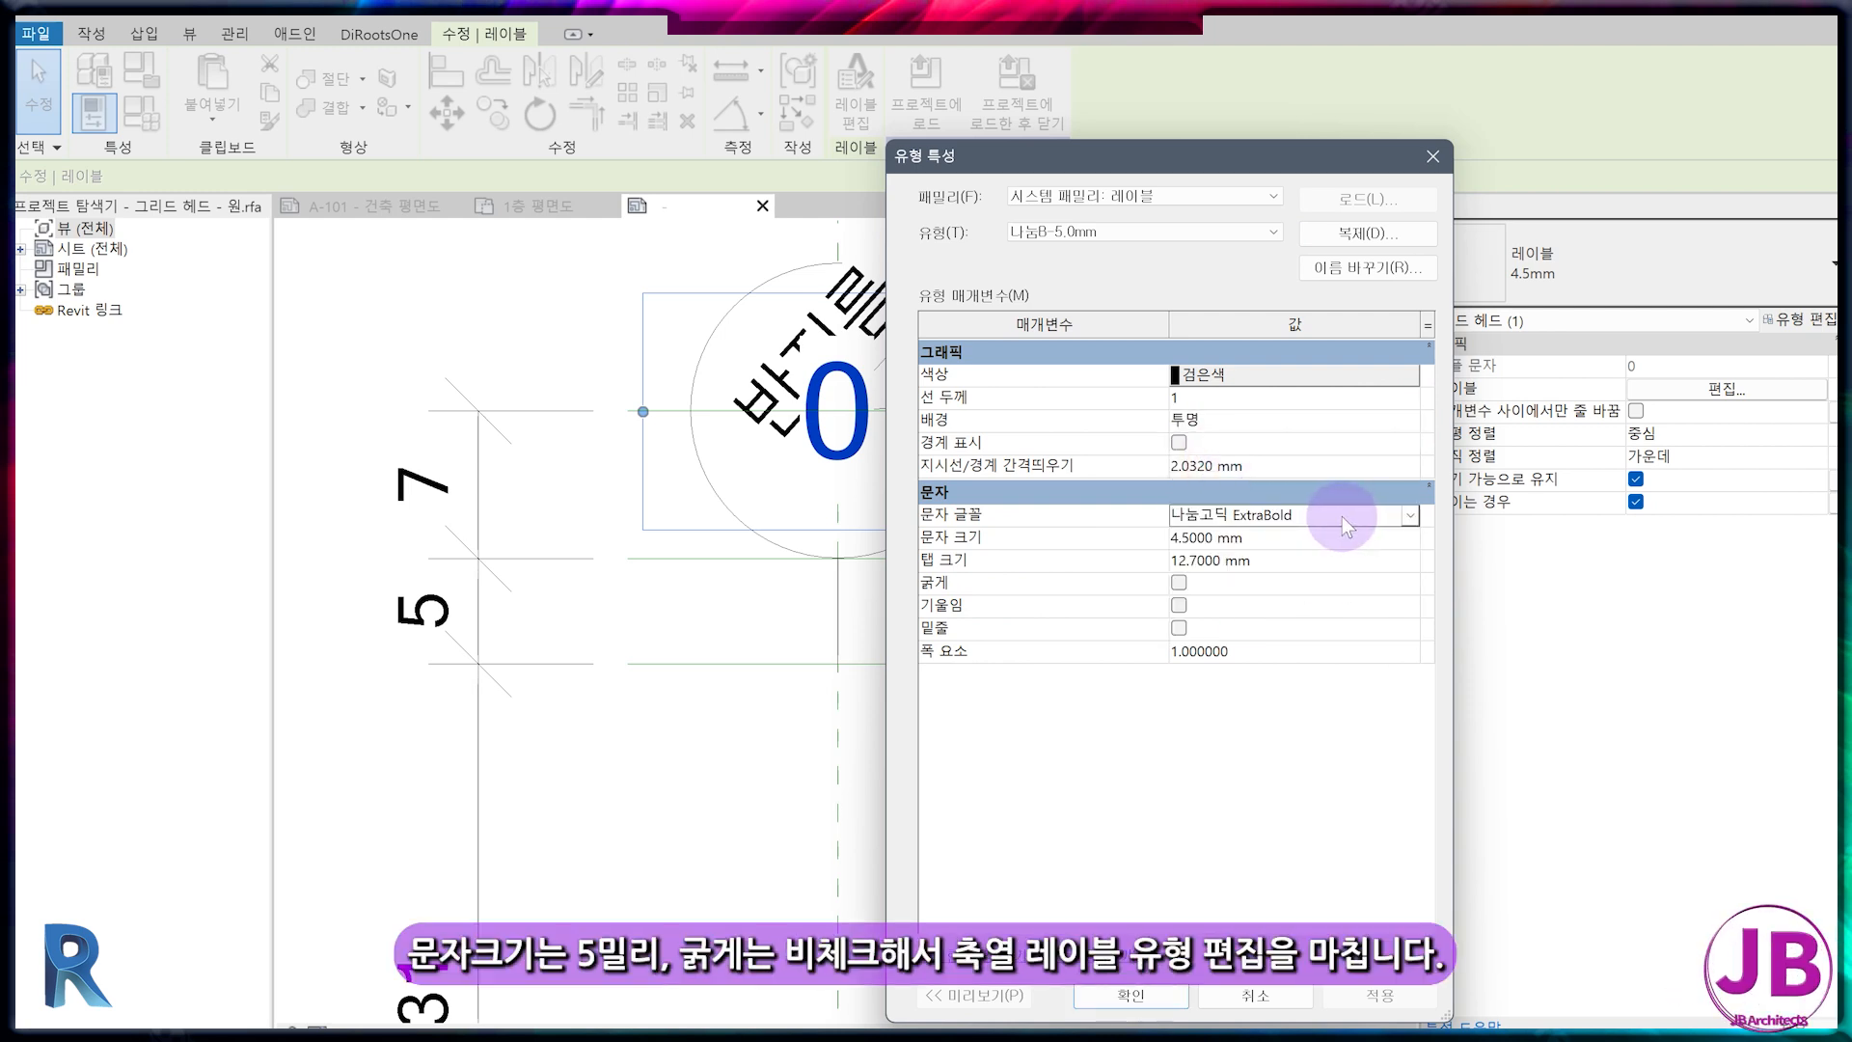
left_click(1311, 544)
key("Tab")
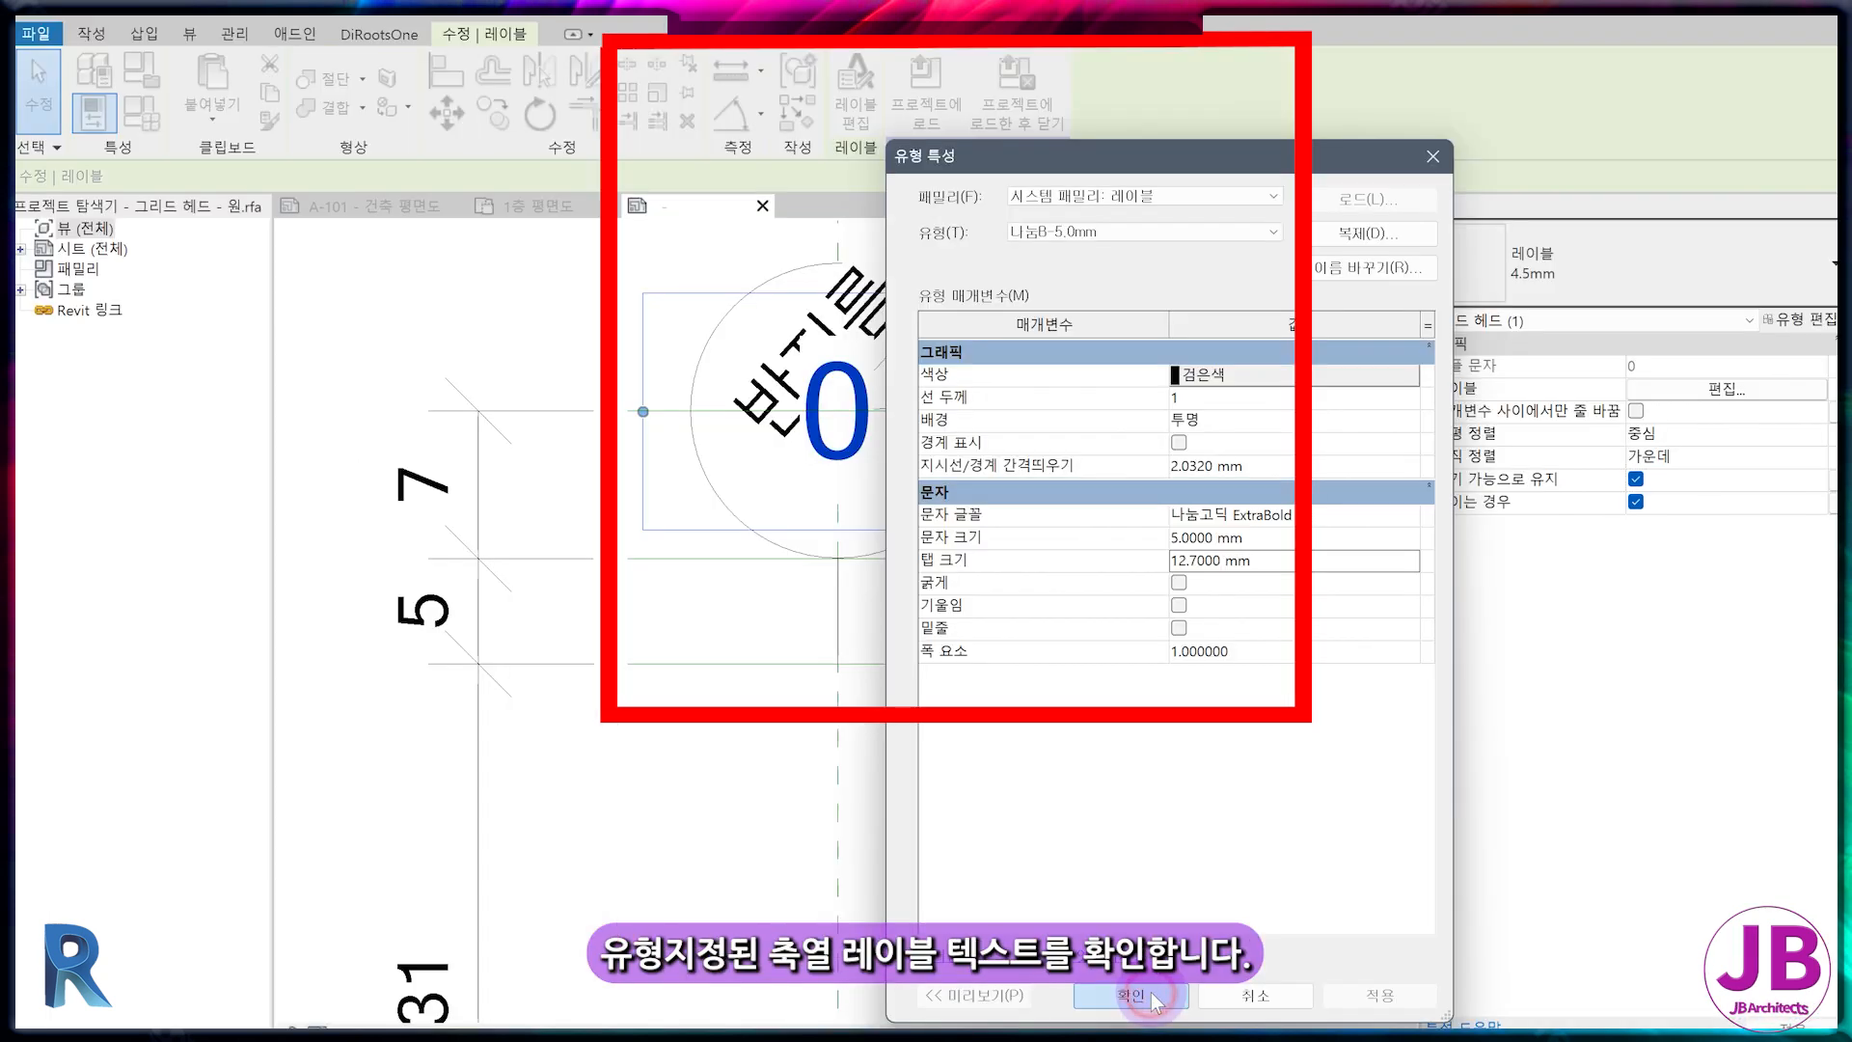
left_click(1150, 994)
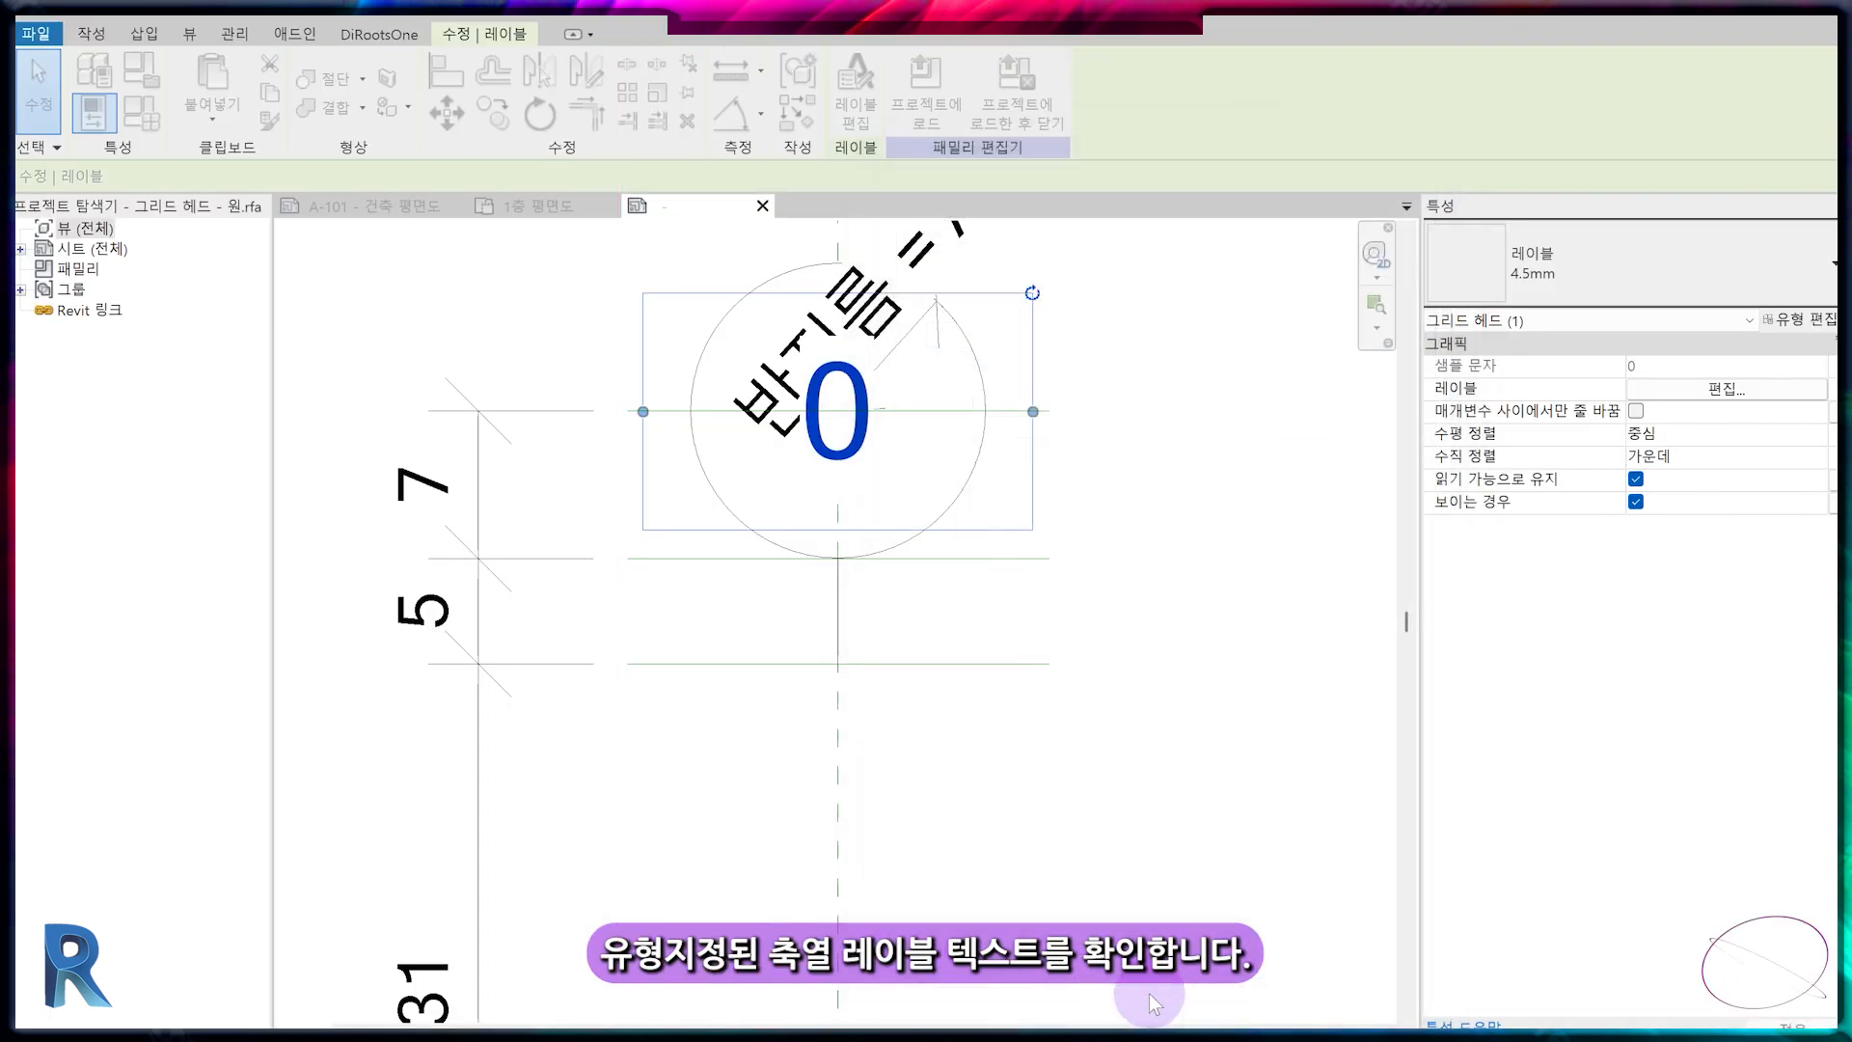
left_click(1130, 735)
scroll(968, 811, "down", 4)
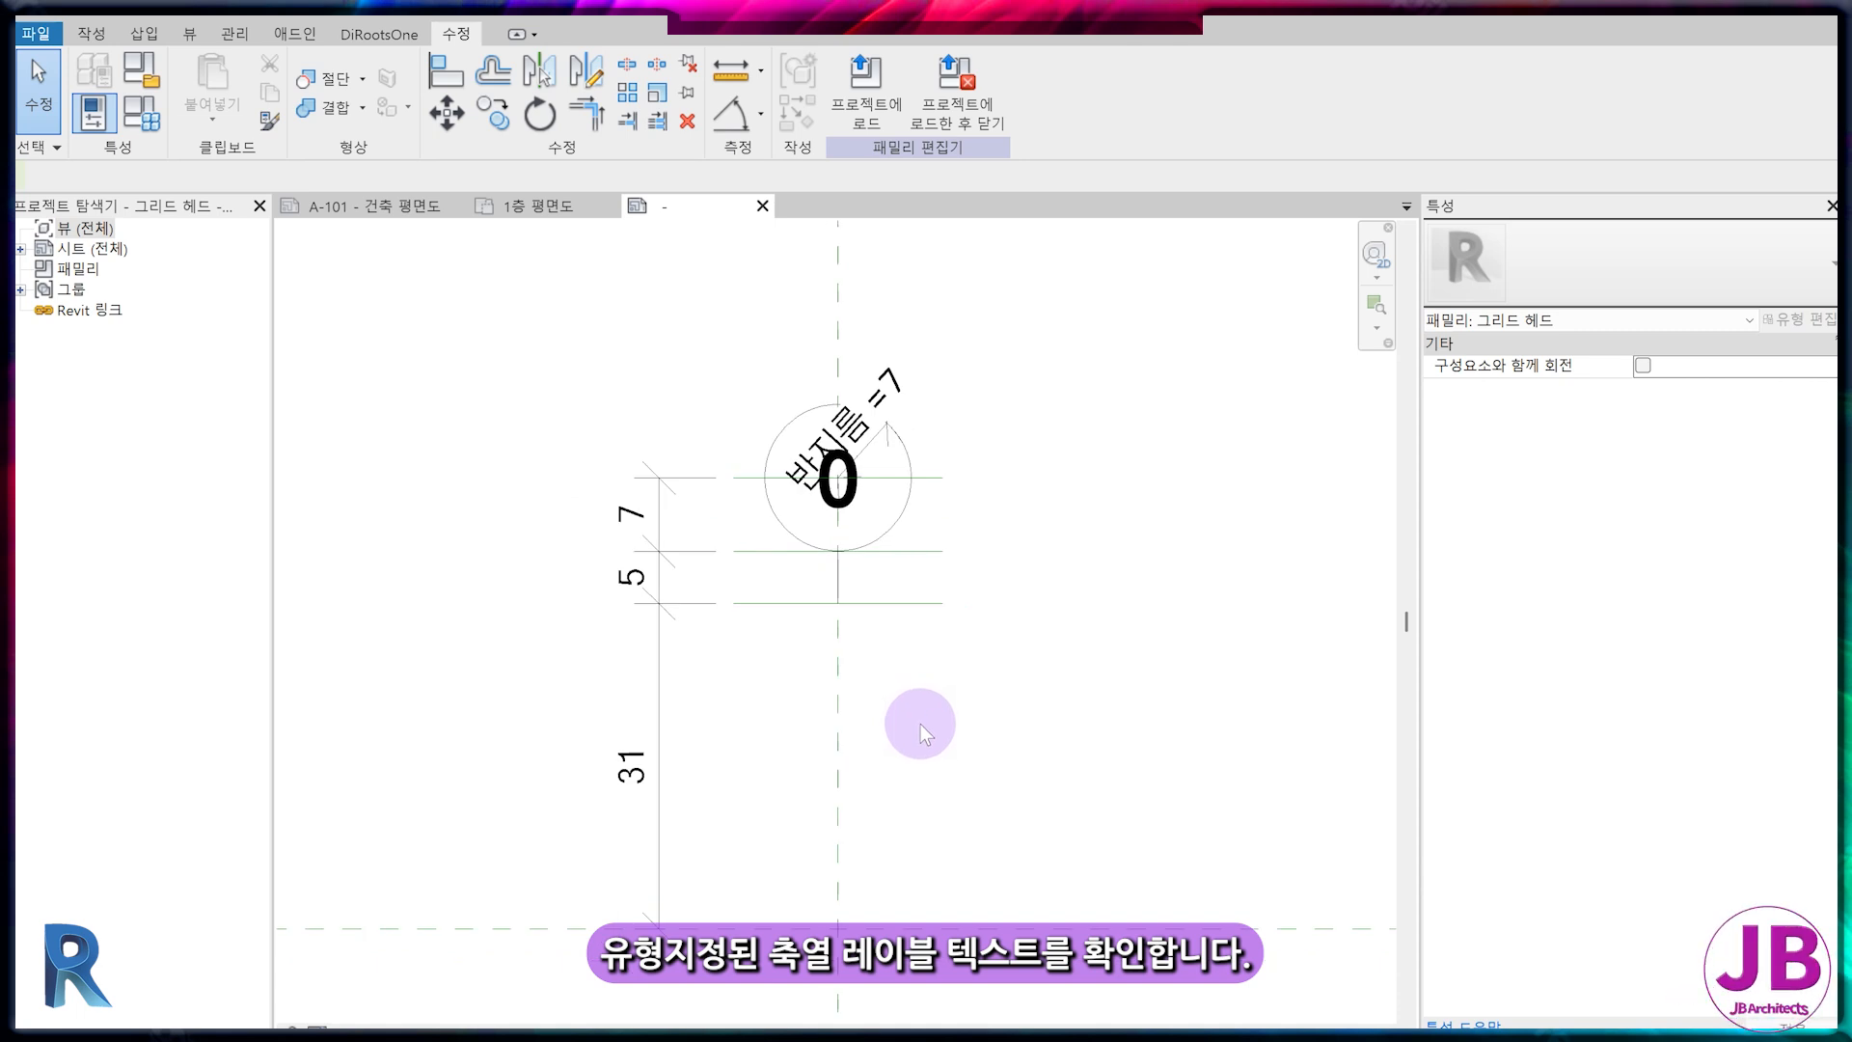
Save the family as 그리드 헤드 - 원-JB, load it into the project and close it
left_click(43, 36)
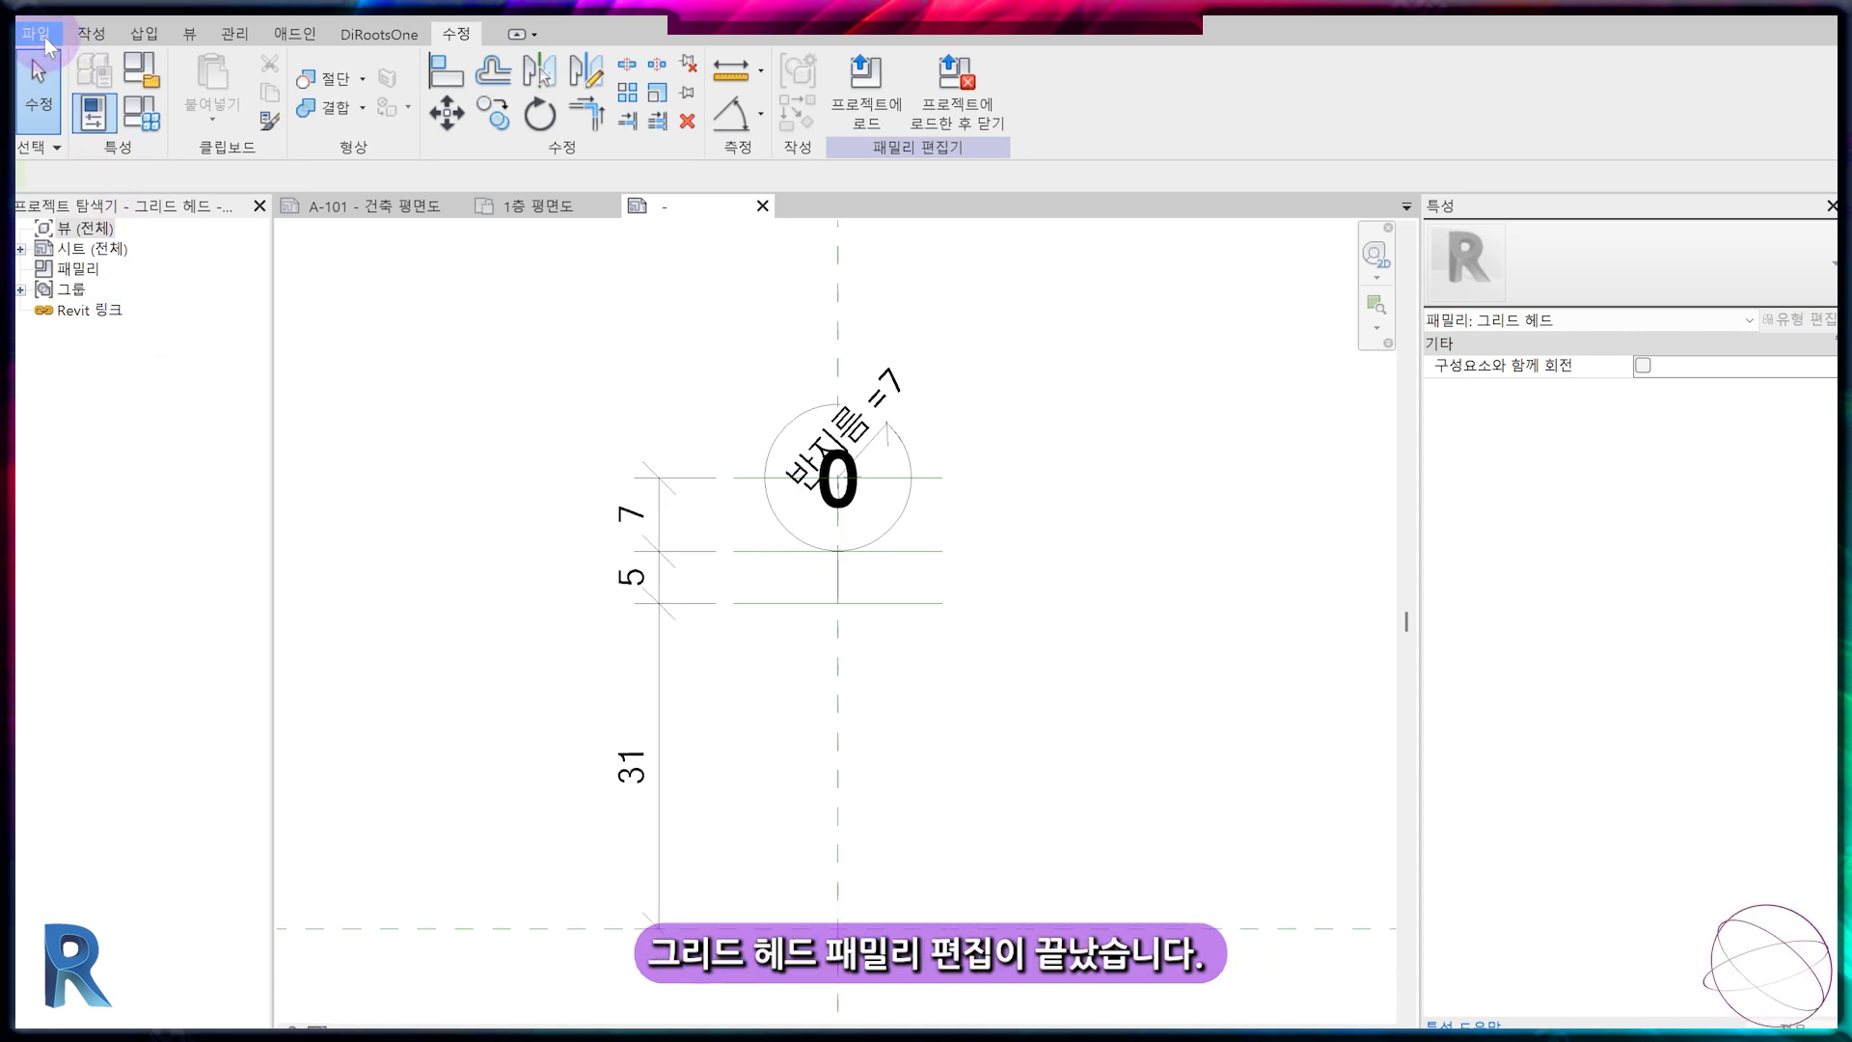
left_click(106, 368)
left_click(241, 332)
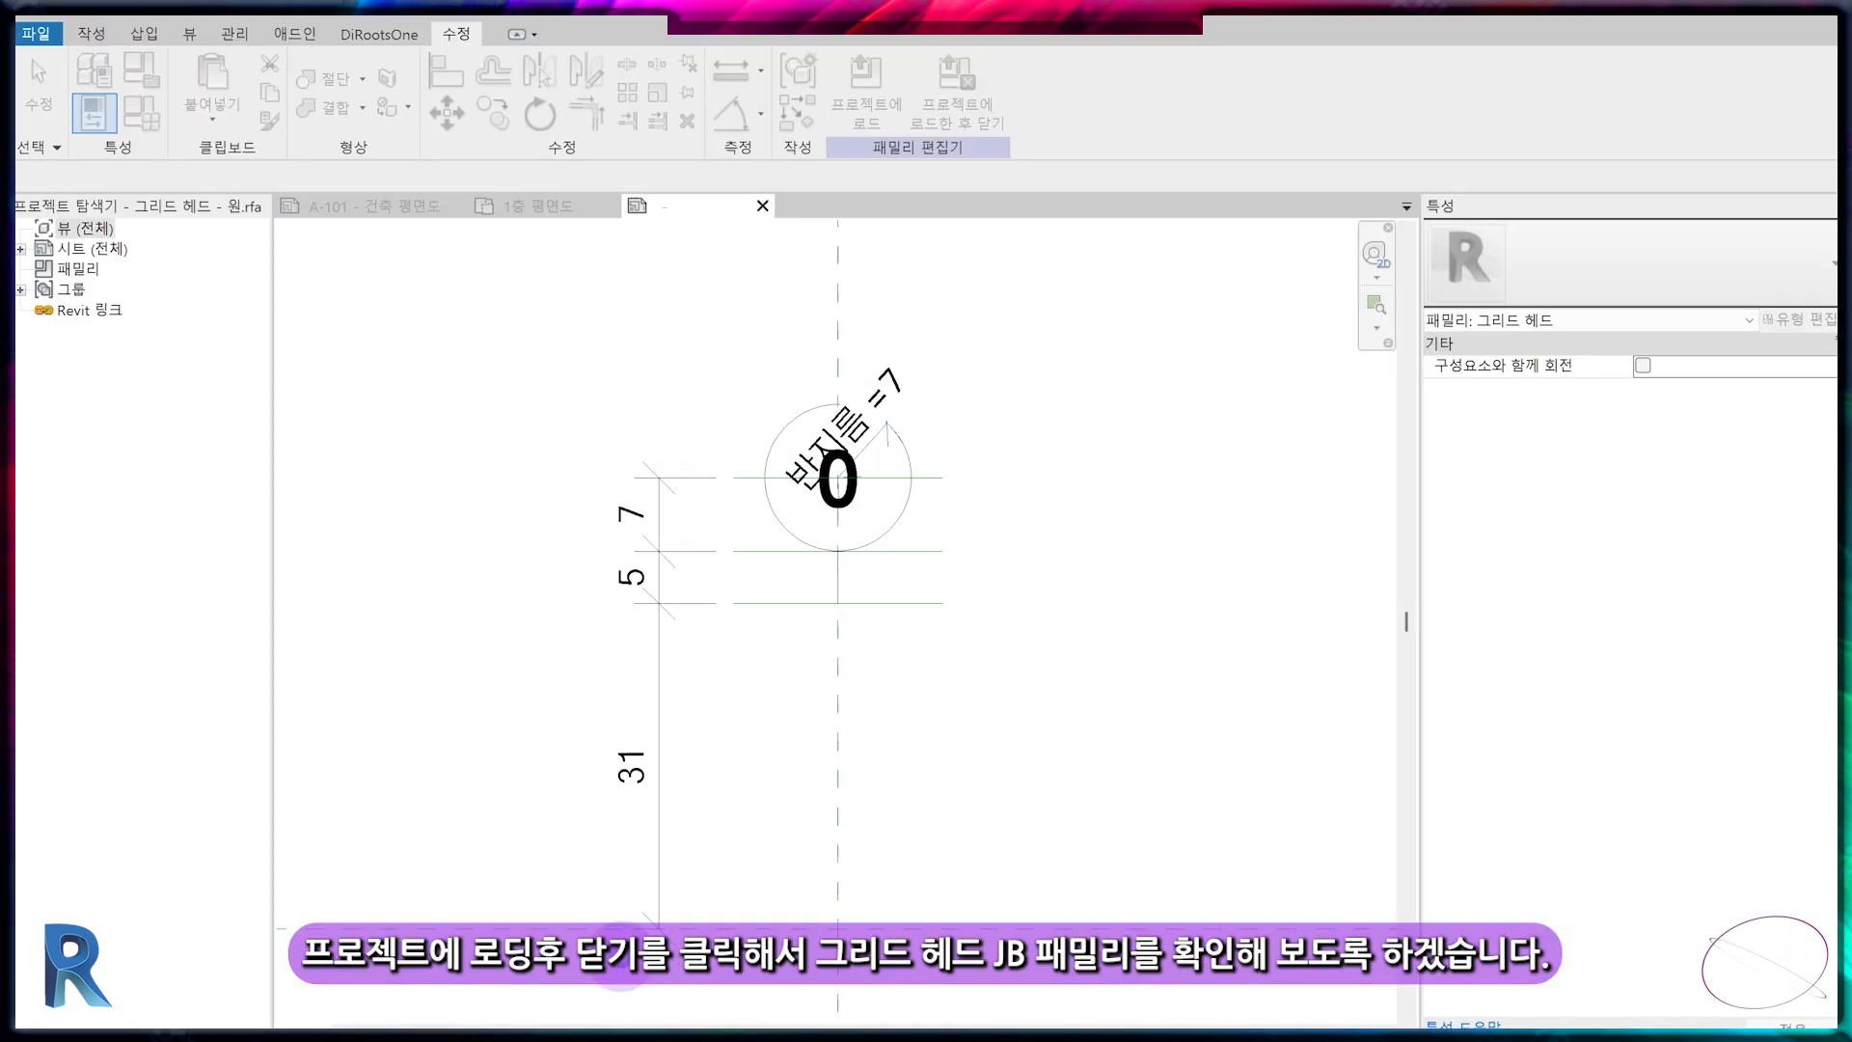
left_click(1006, 385)
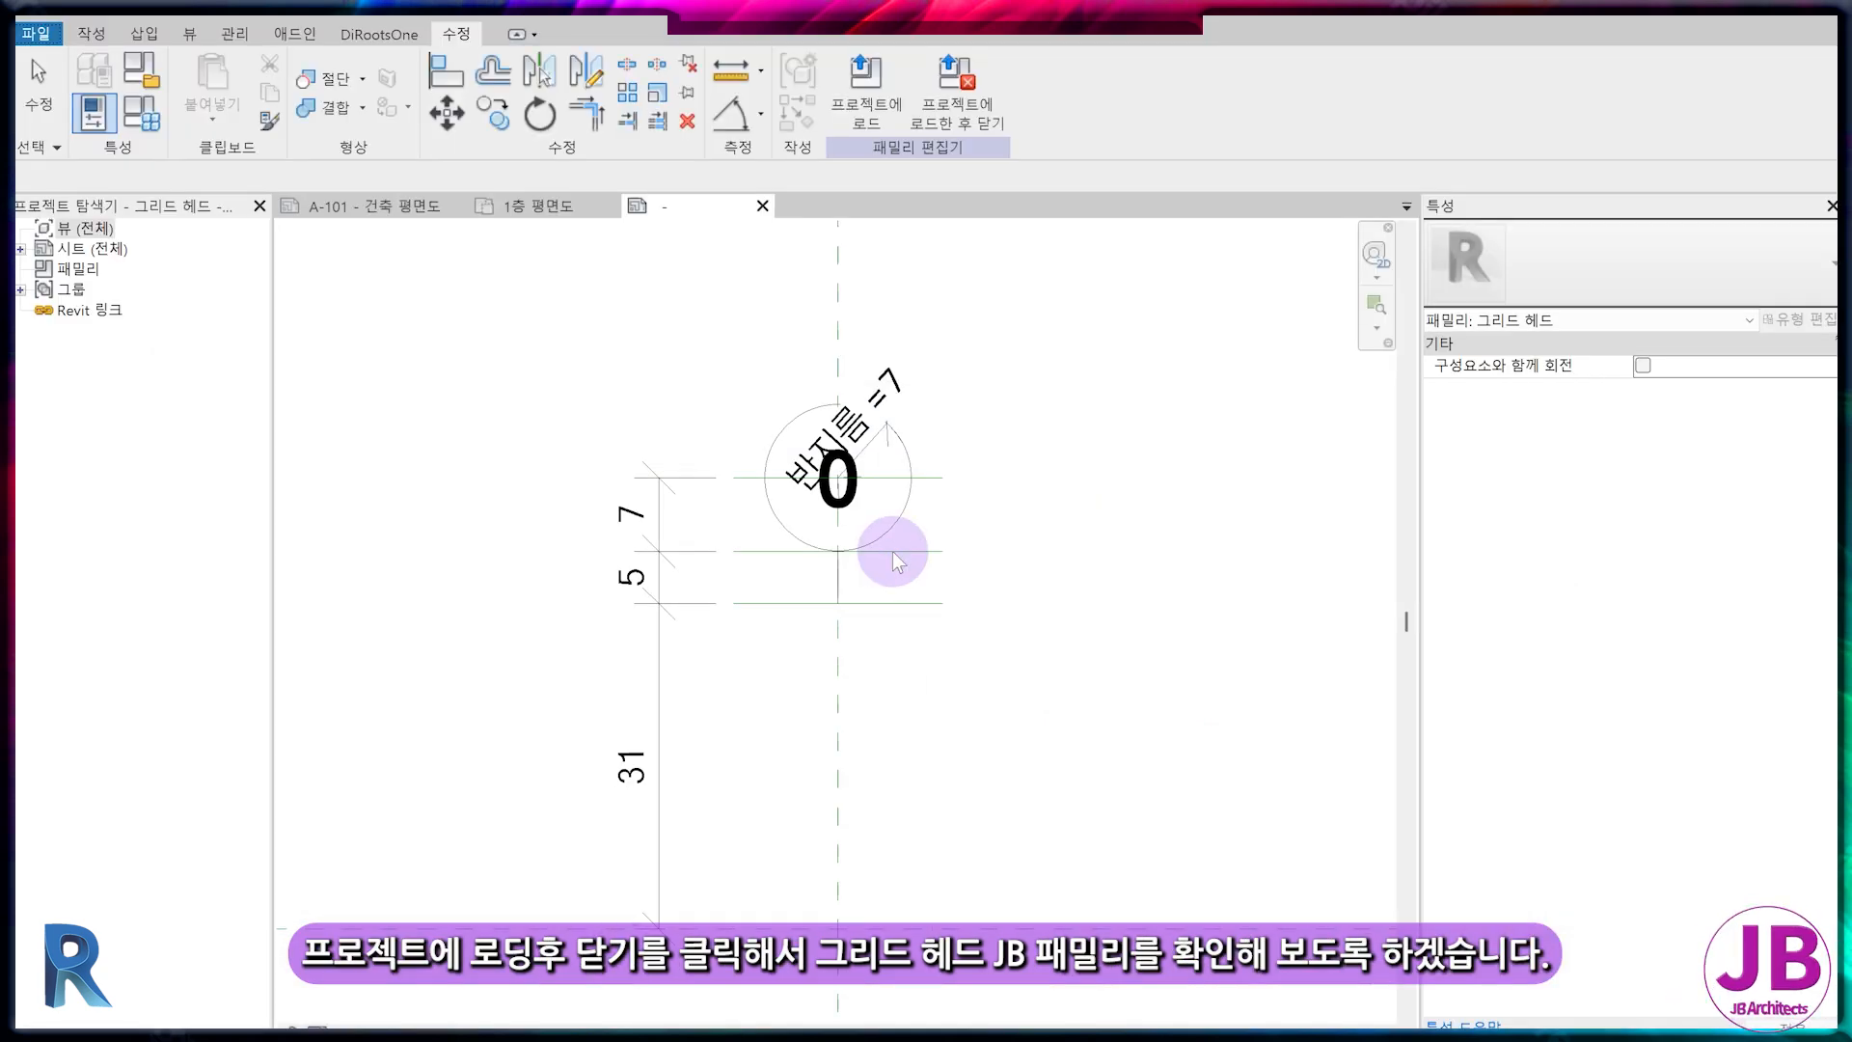
left_click(994, 278)
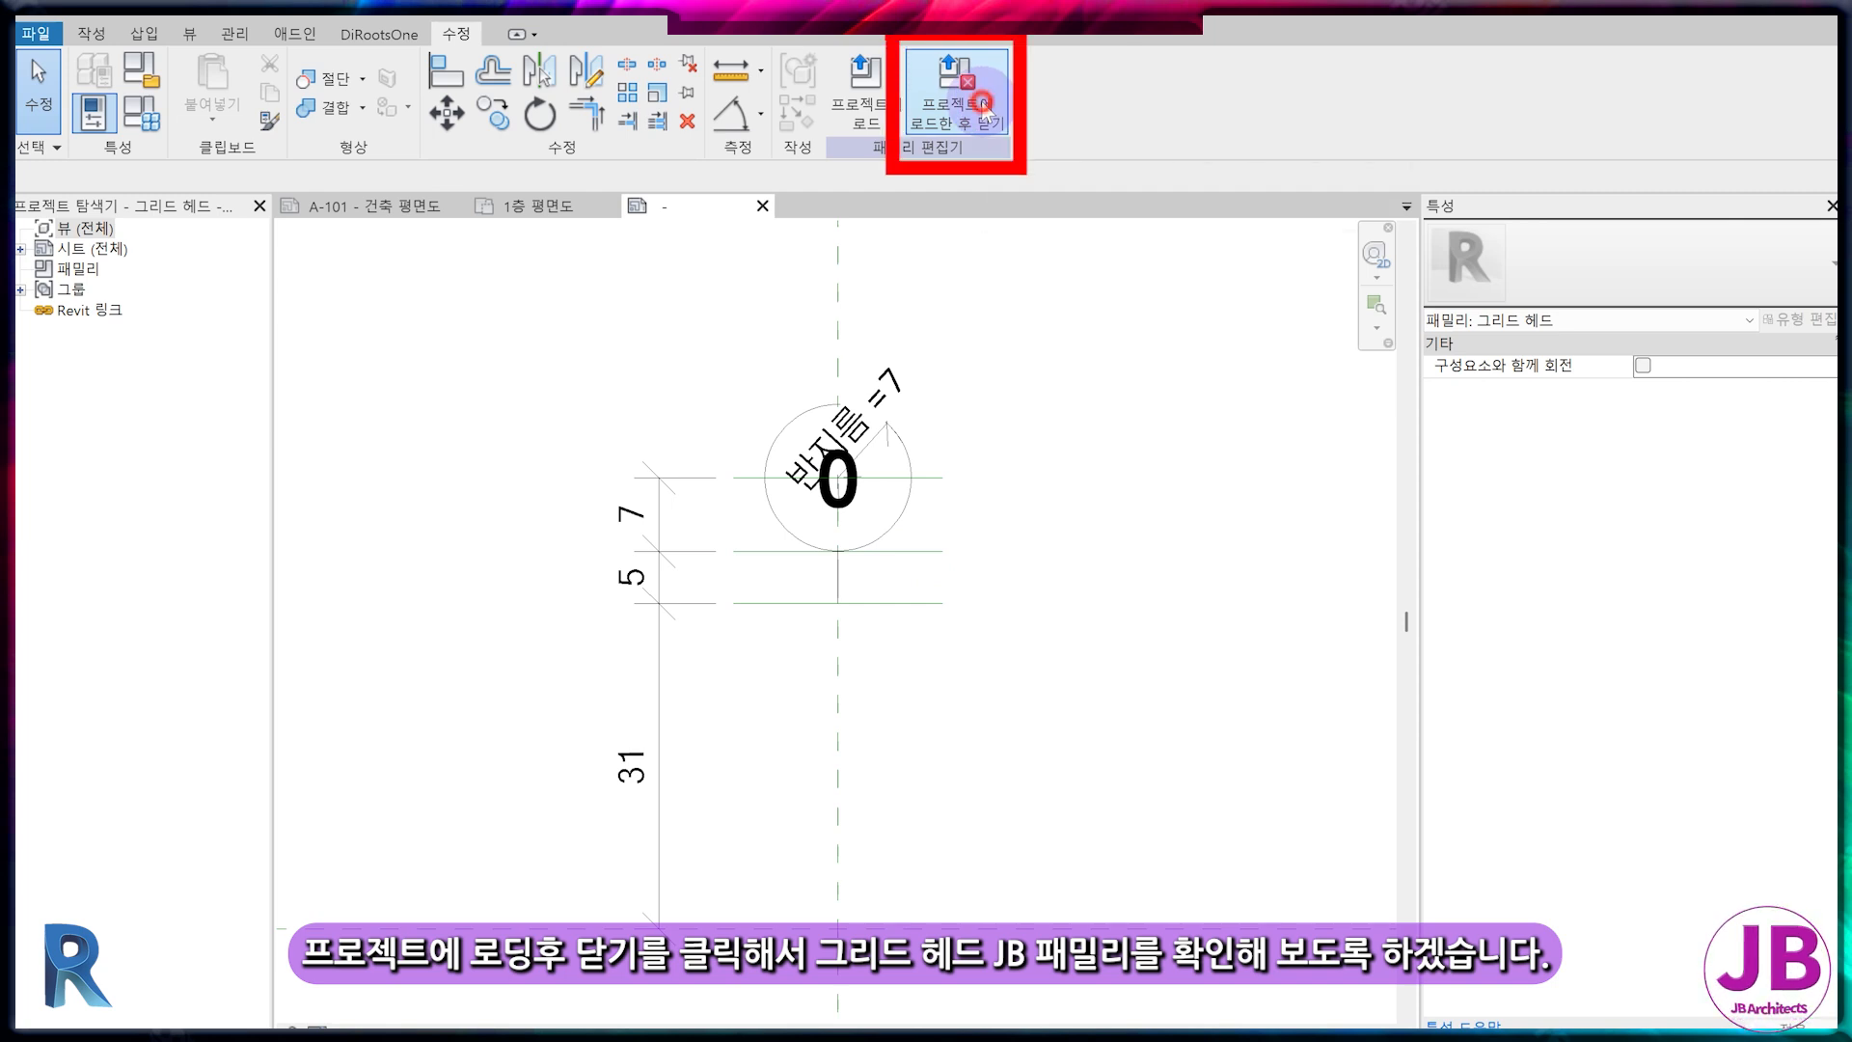
left_click(984, 108)
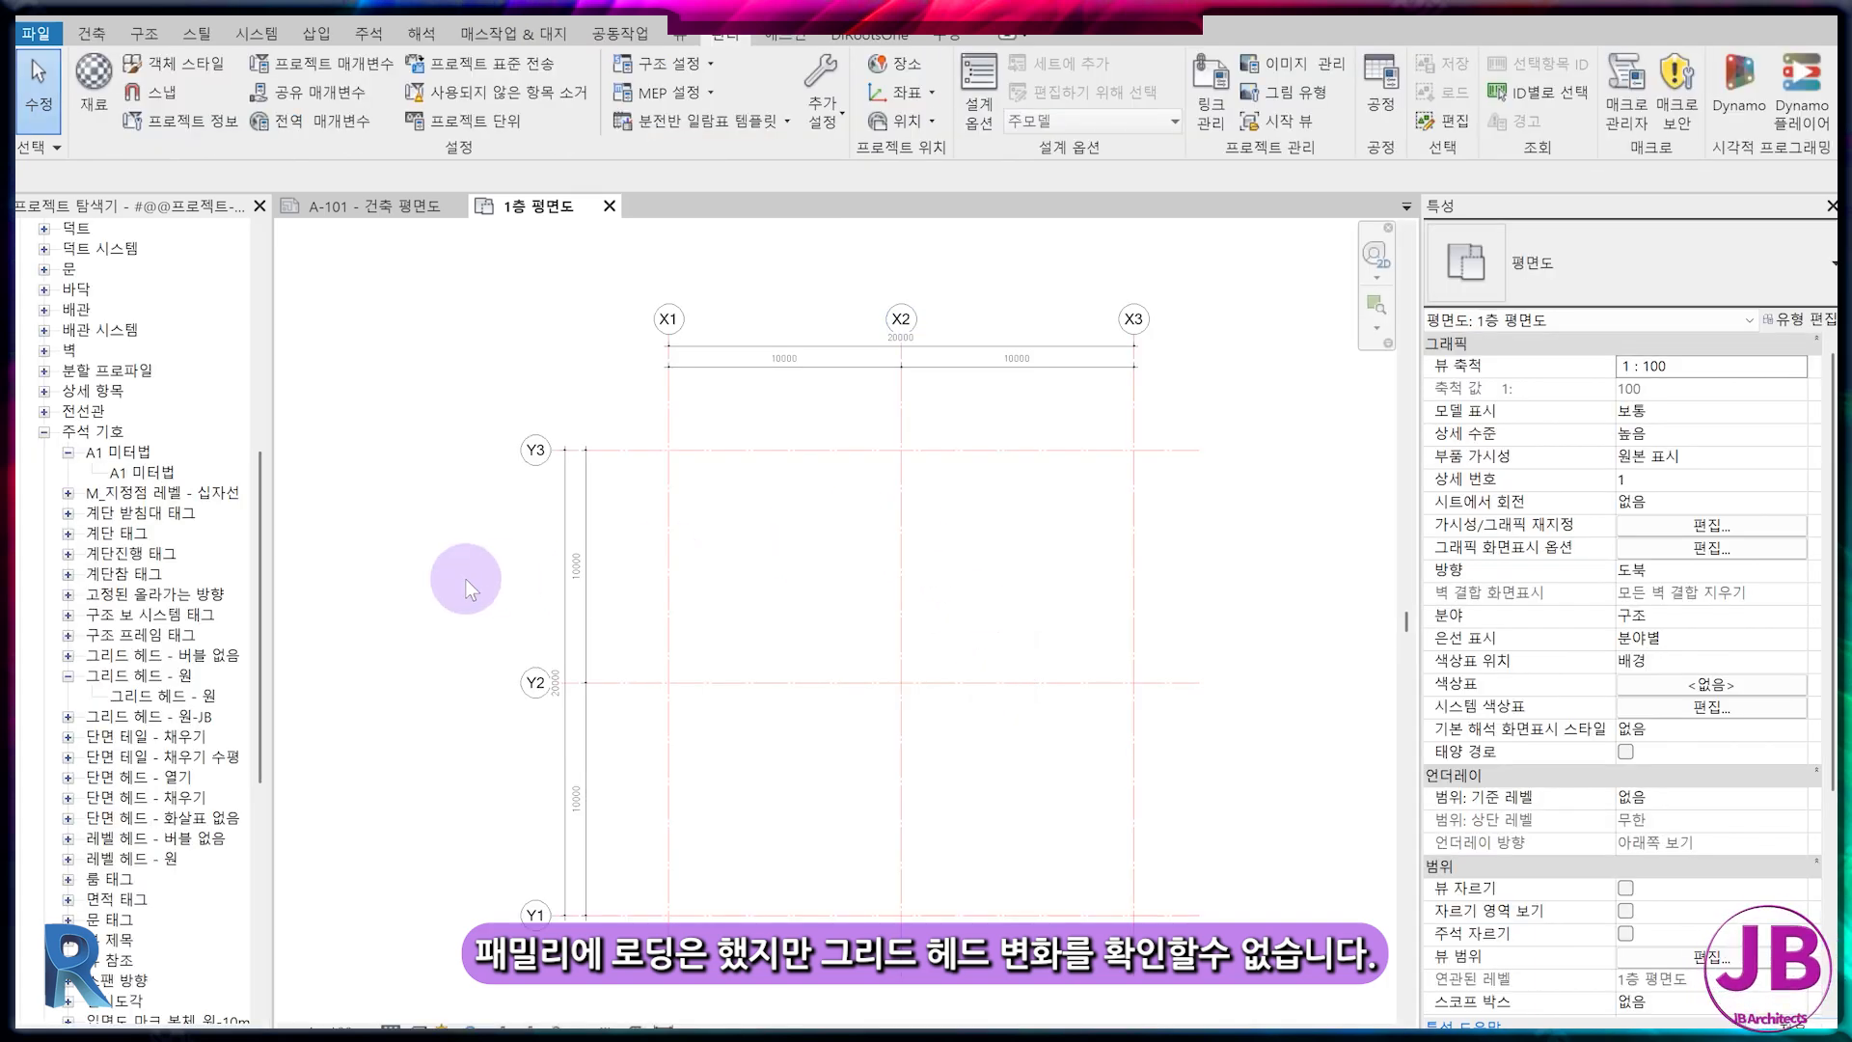
Check the loaded 그리드 헤드 - 원-JB family and its type among the project's annotation symbols
left_click(188, 656)
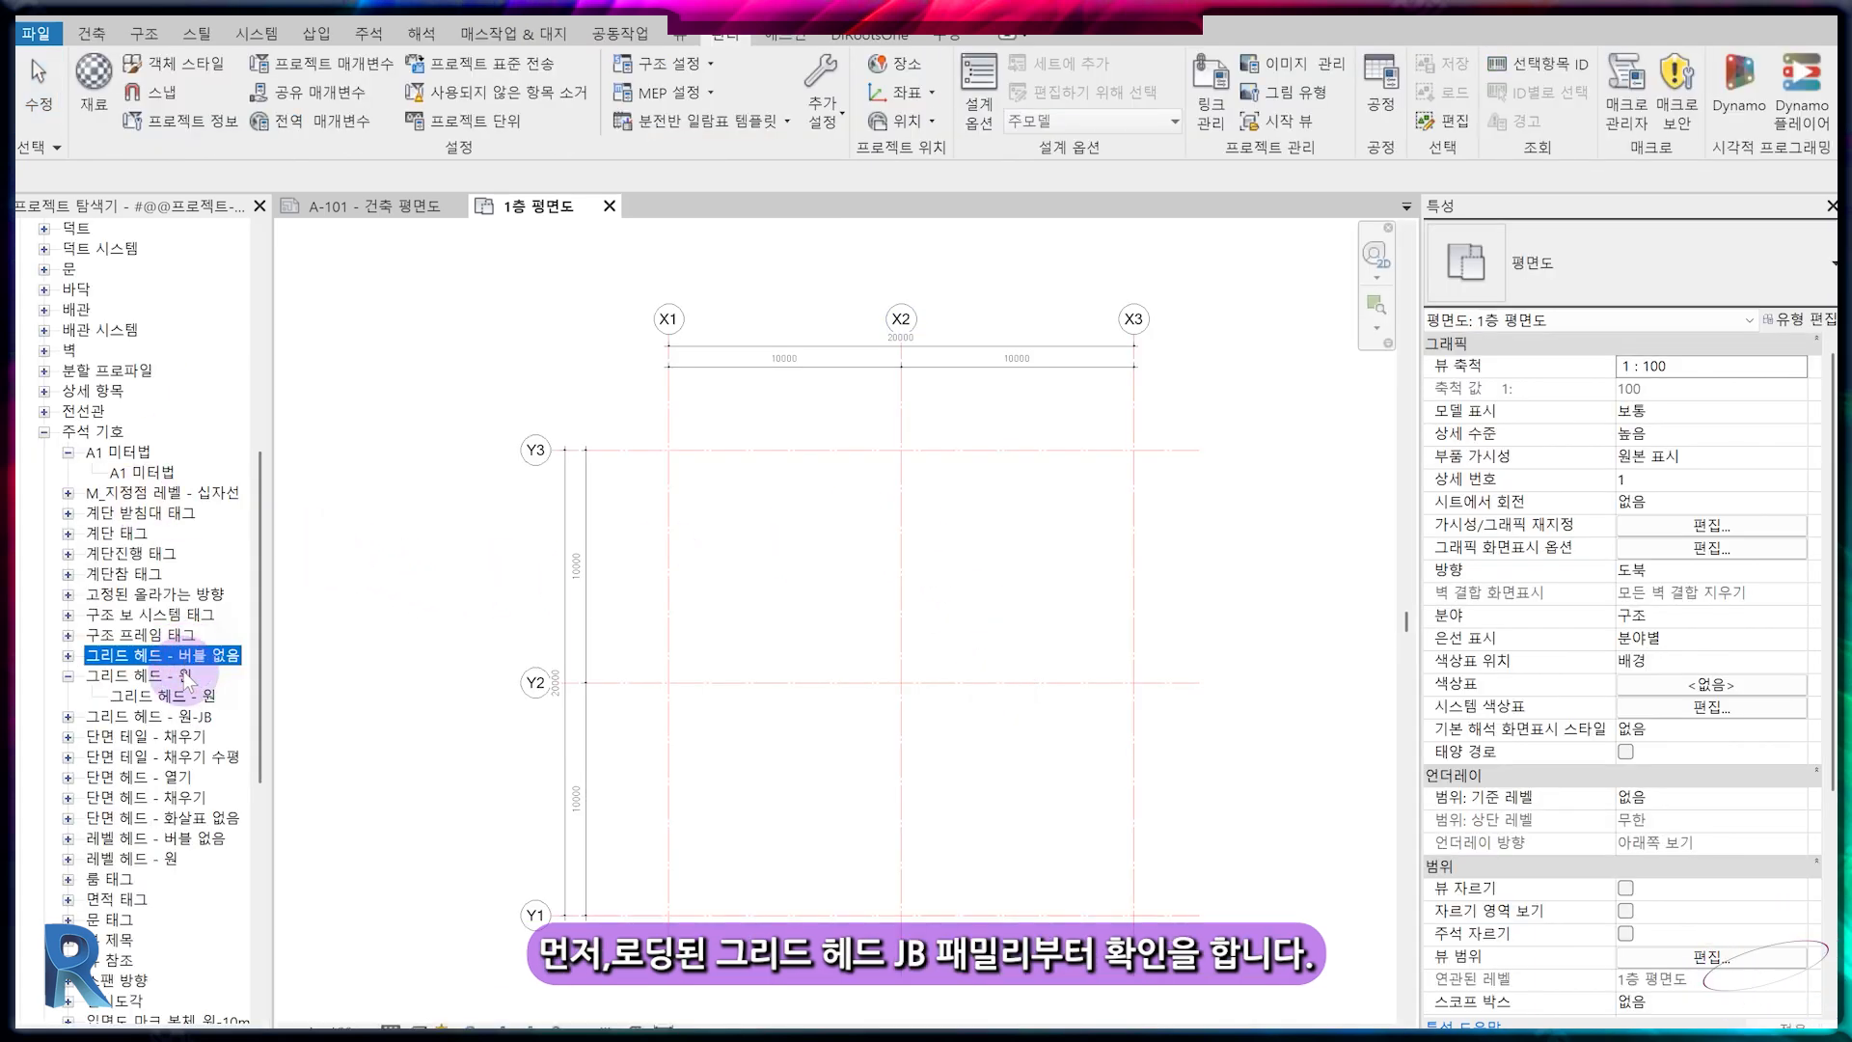
left_click(191, 719)
left_click(68, 717)
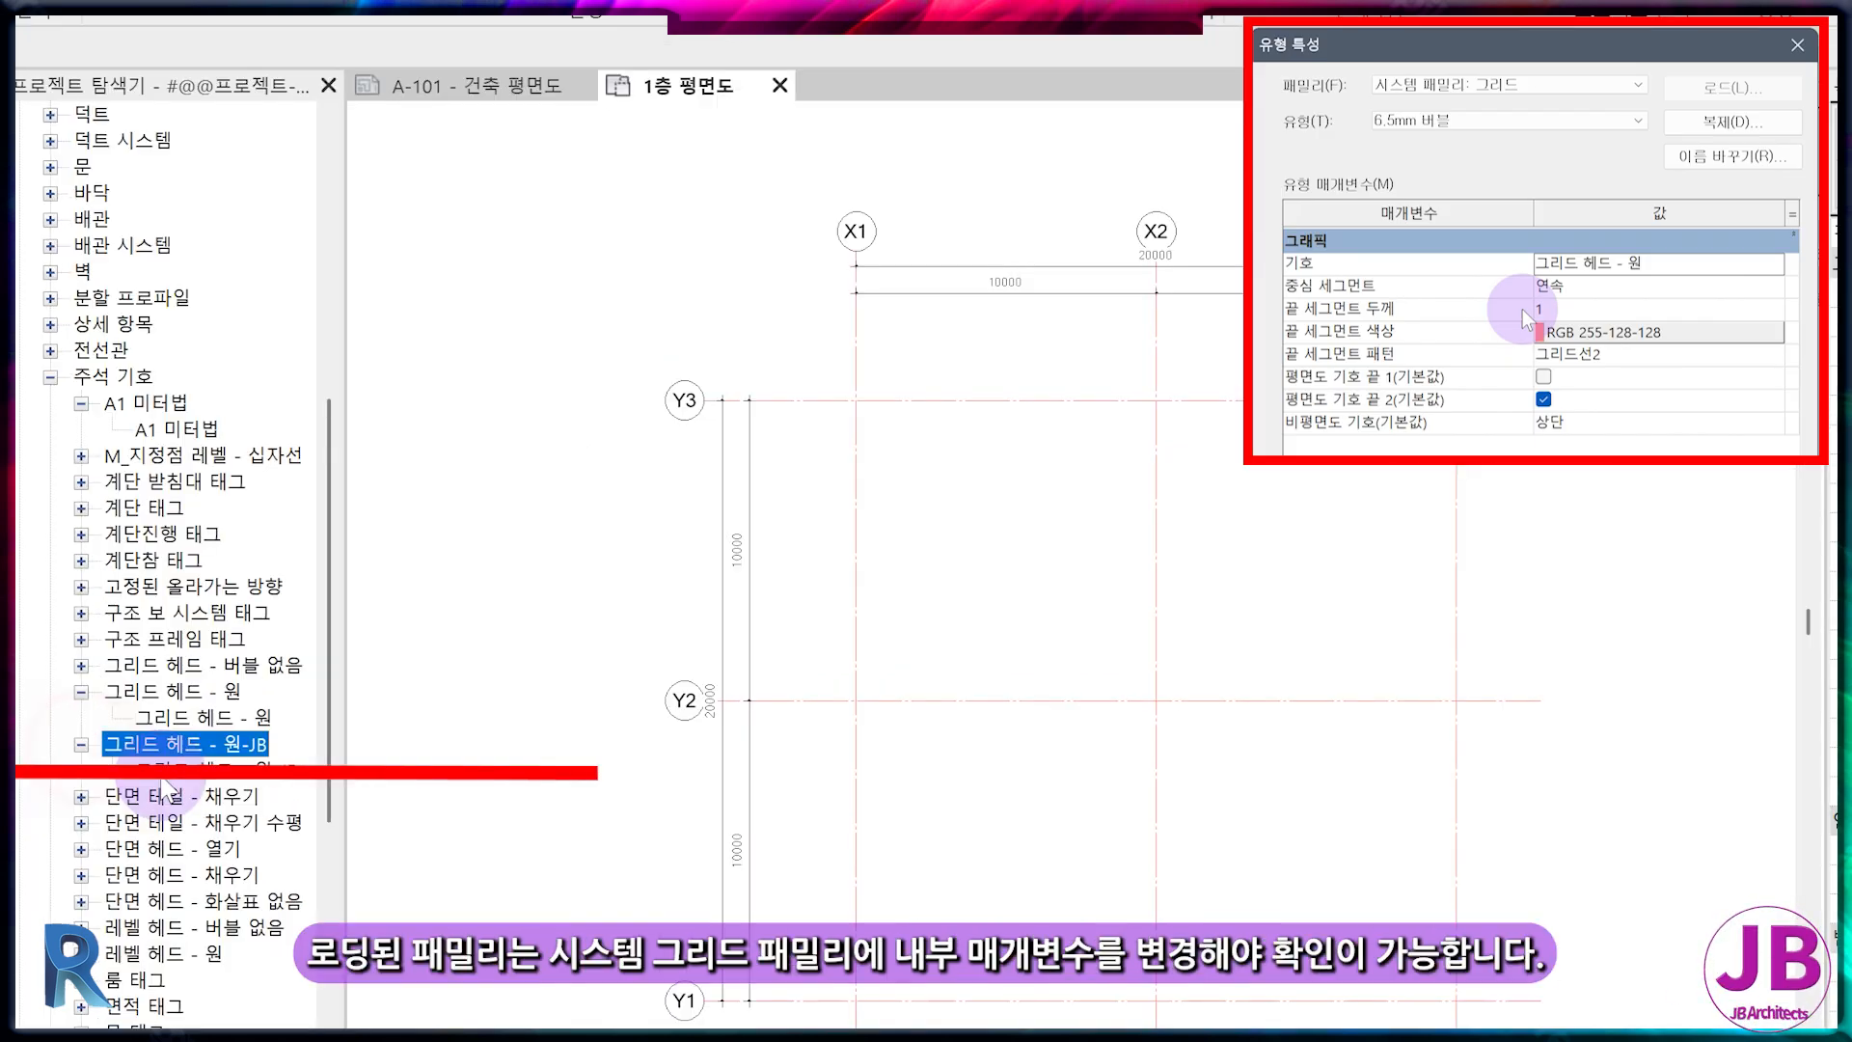
left_click(188, 768)
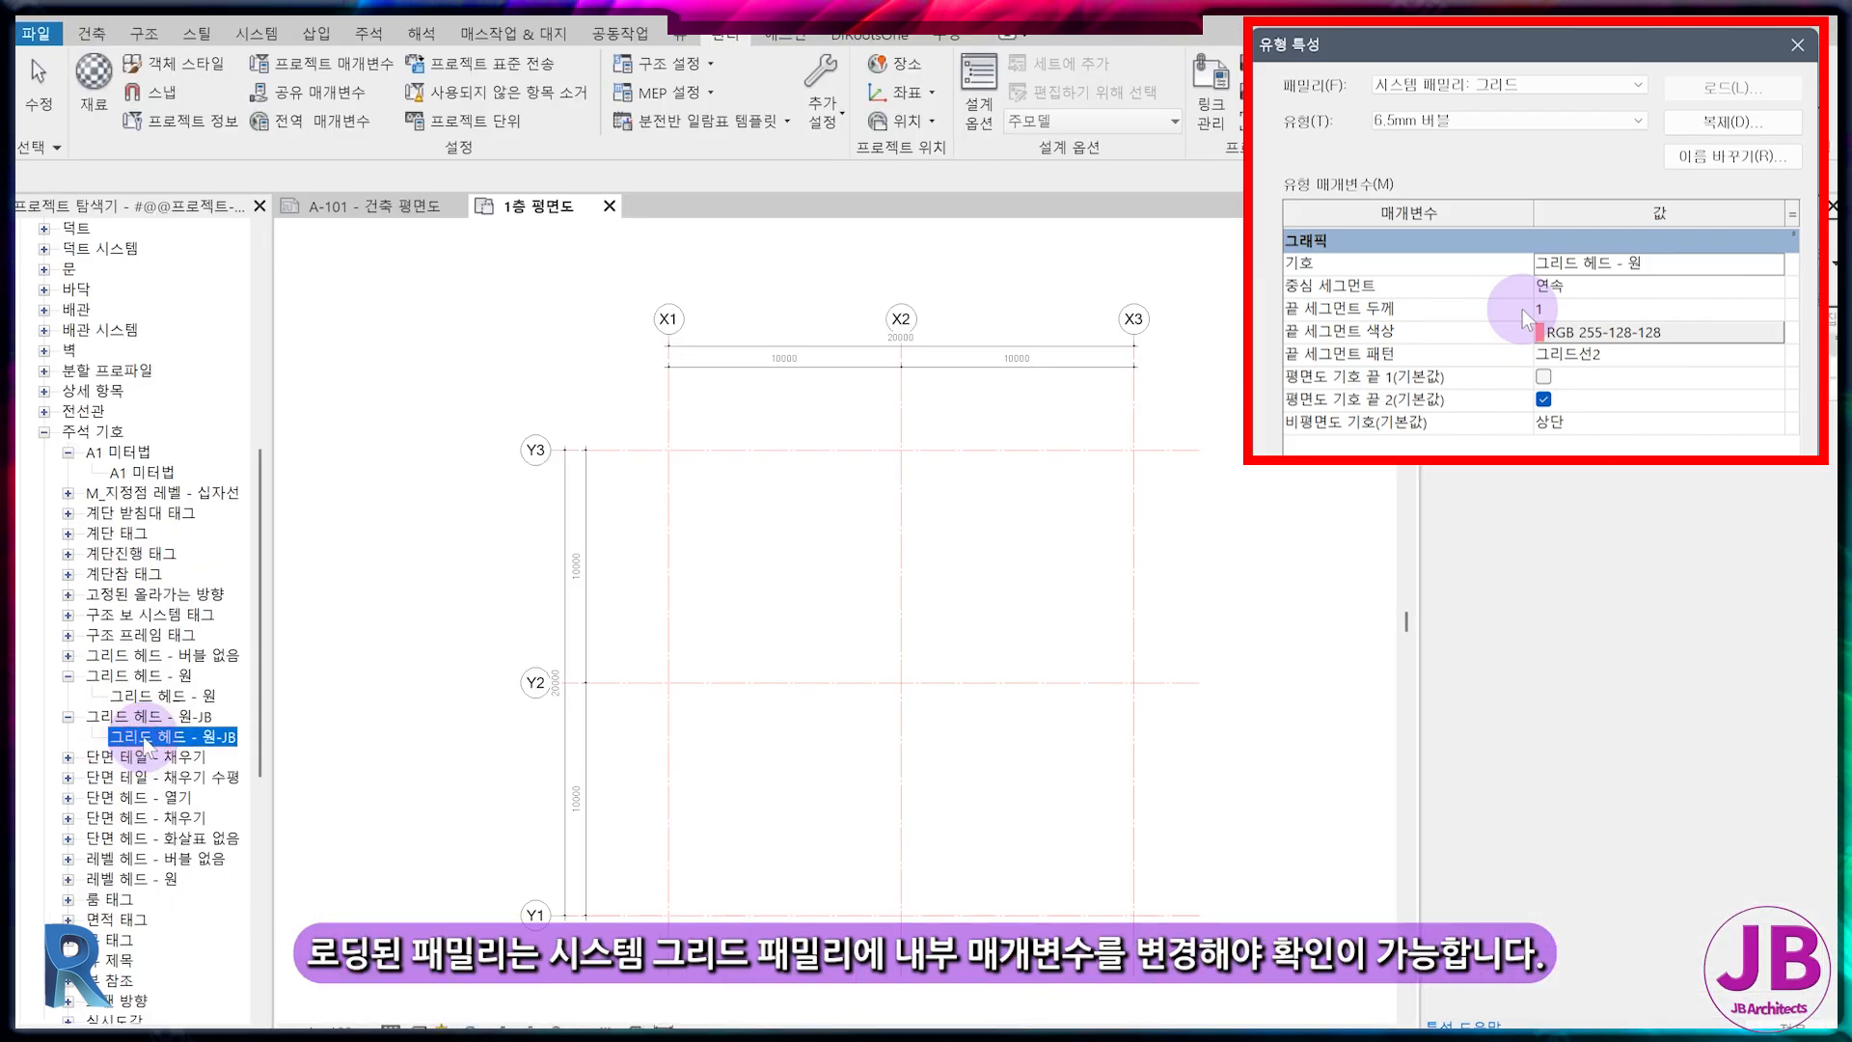
Duplicate grid X2's type under the name 7.0mm 버블-JB
left_click(895, 411)
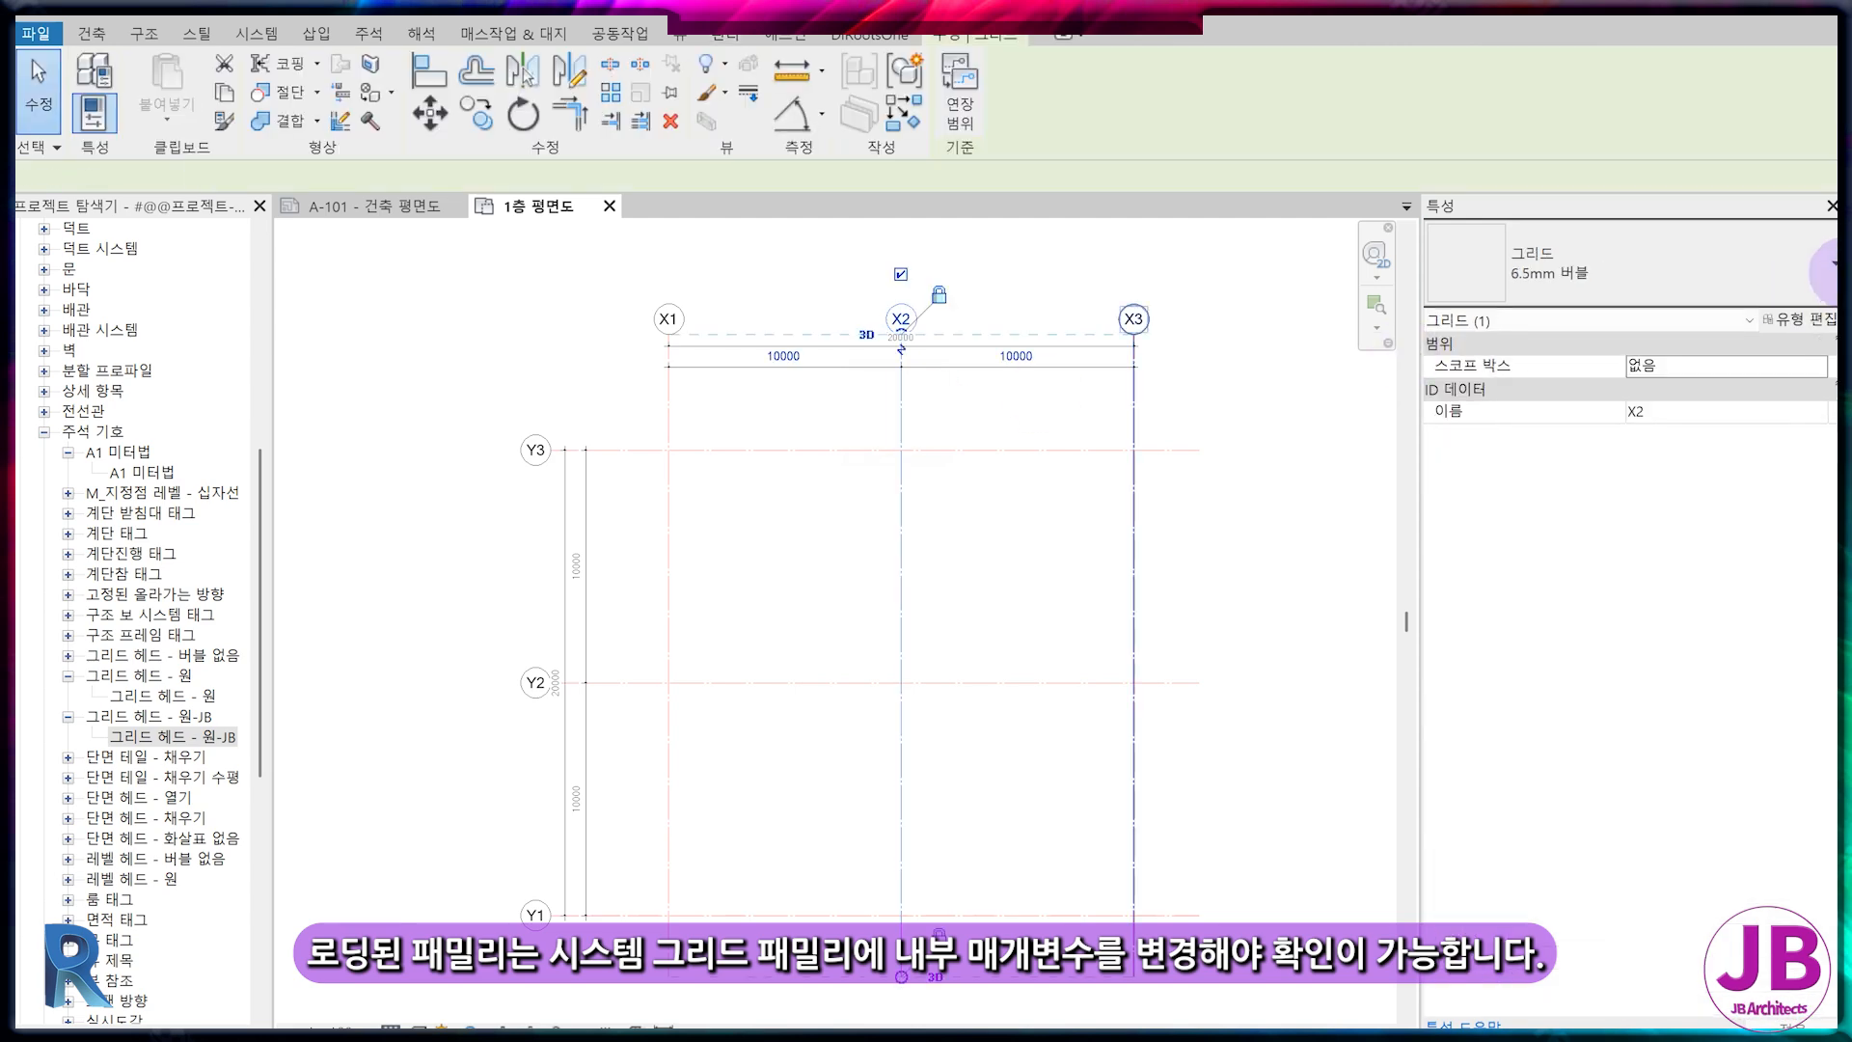
left_click(1801, 328)
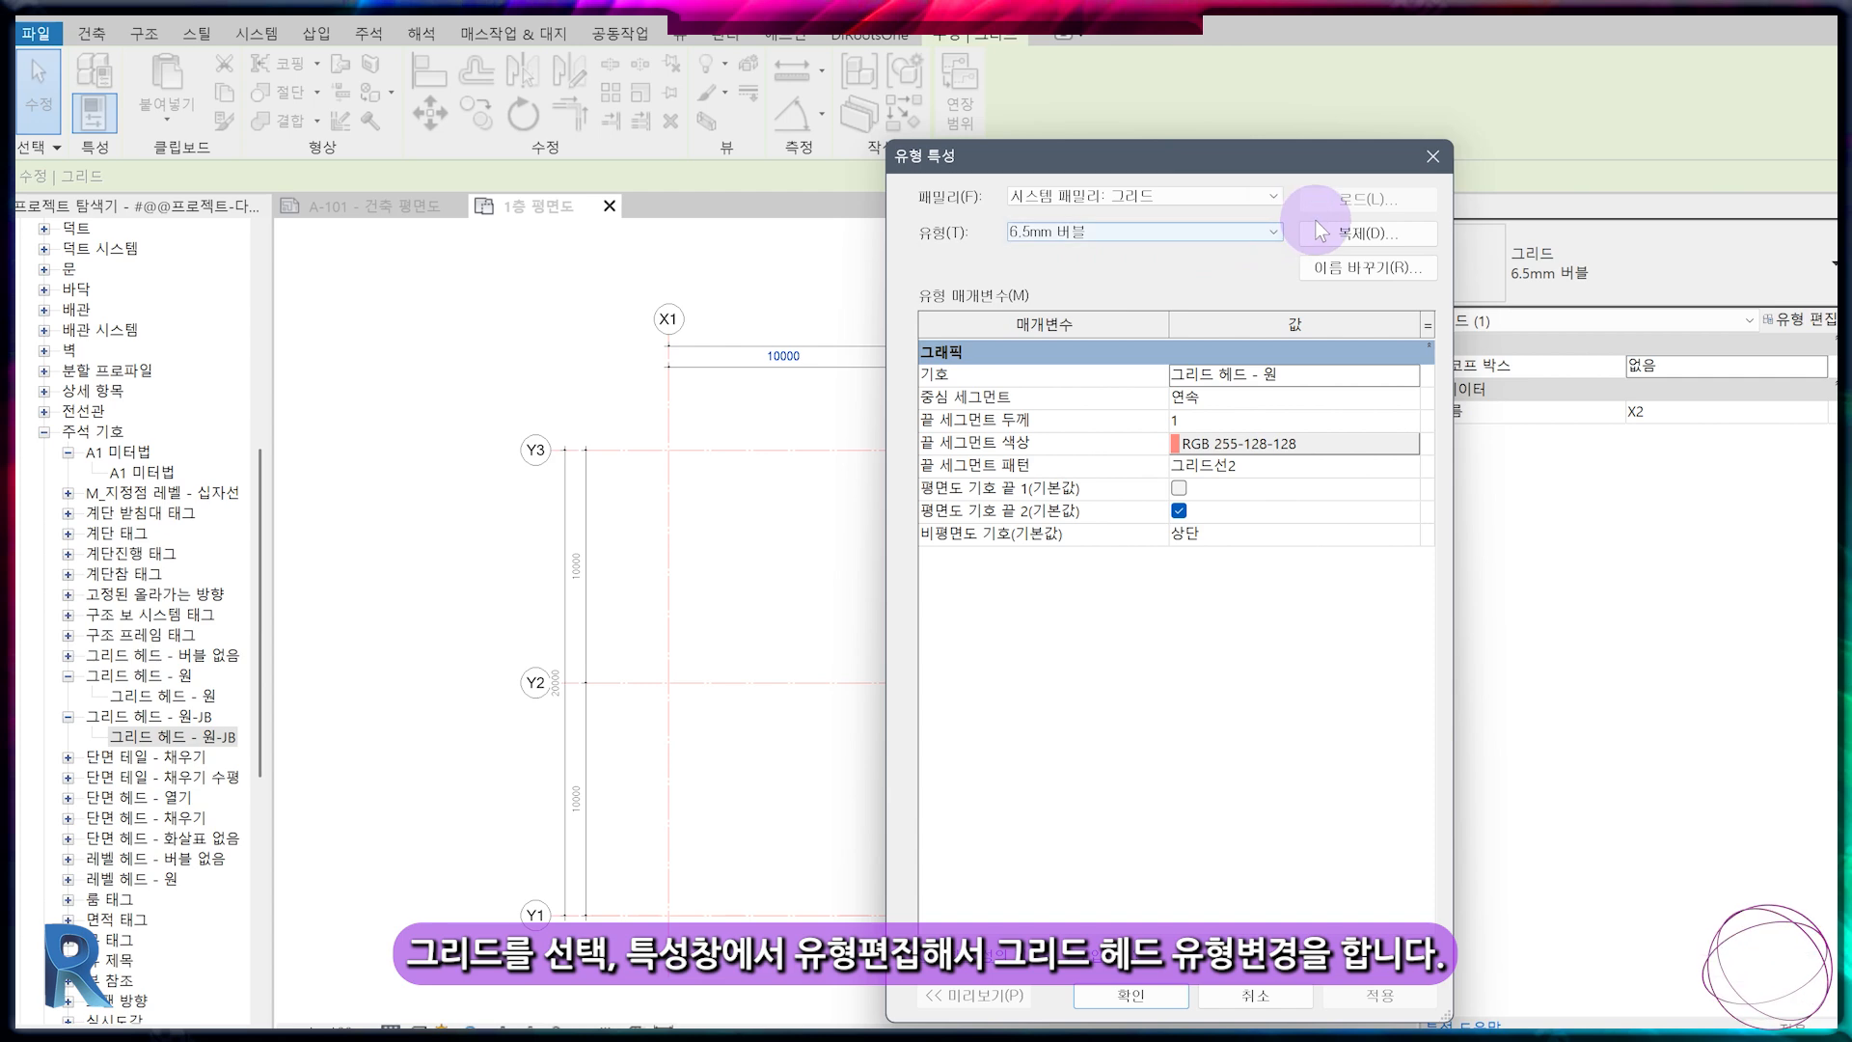
left_click(1347, 233)
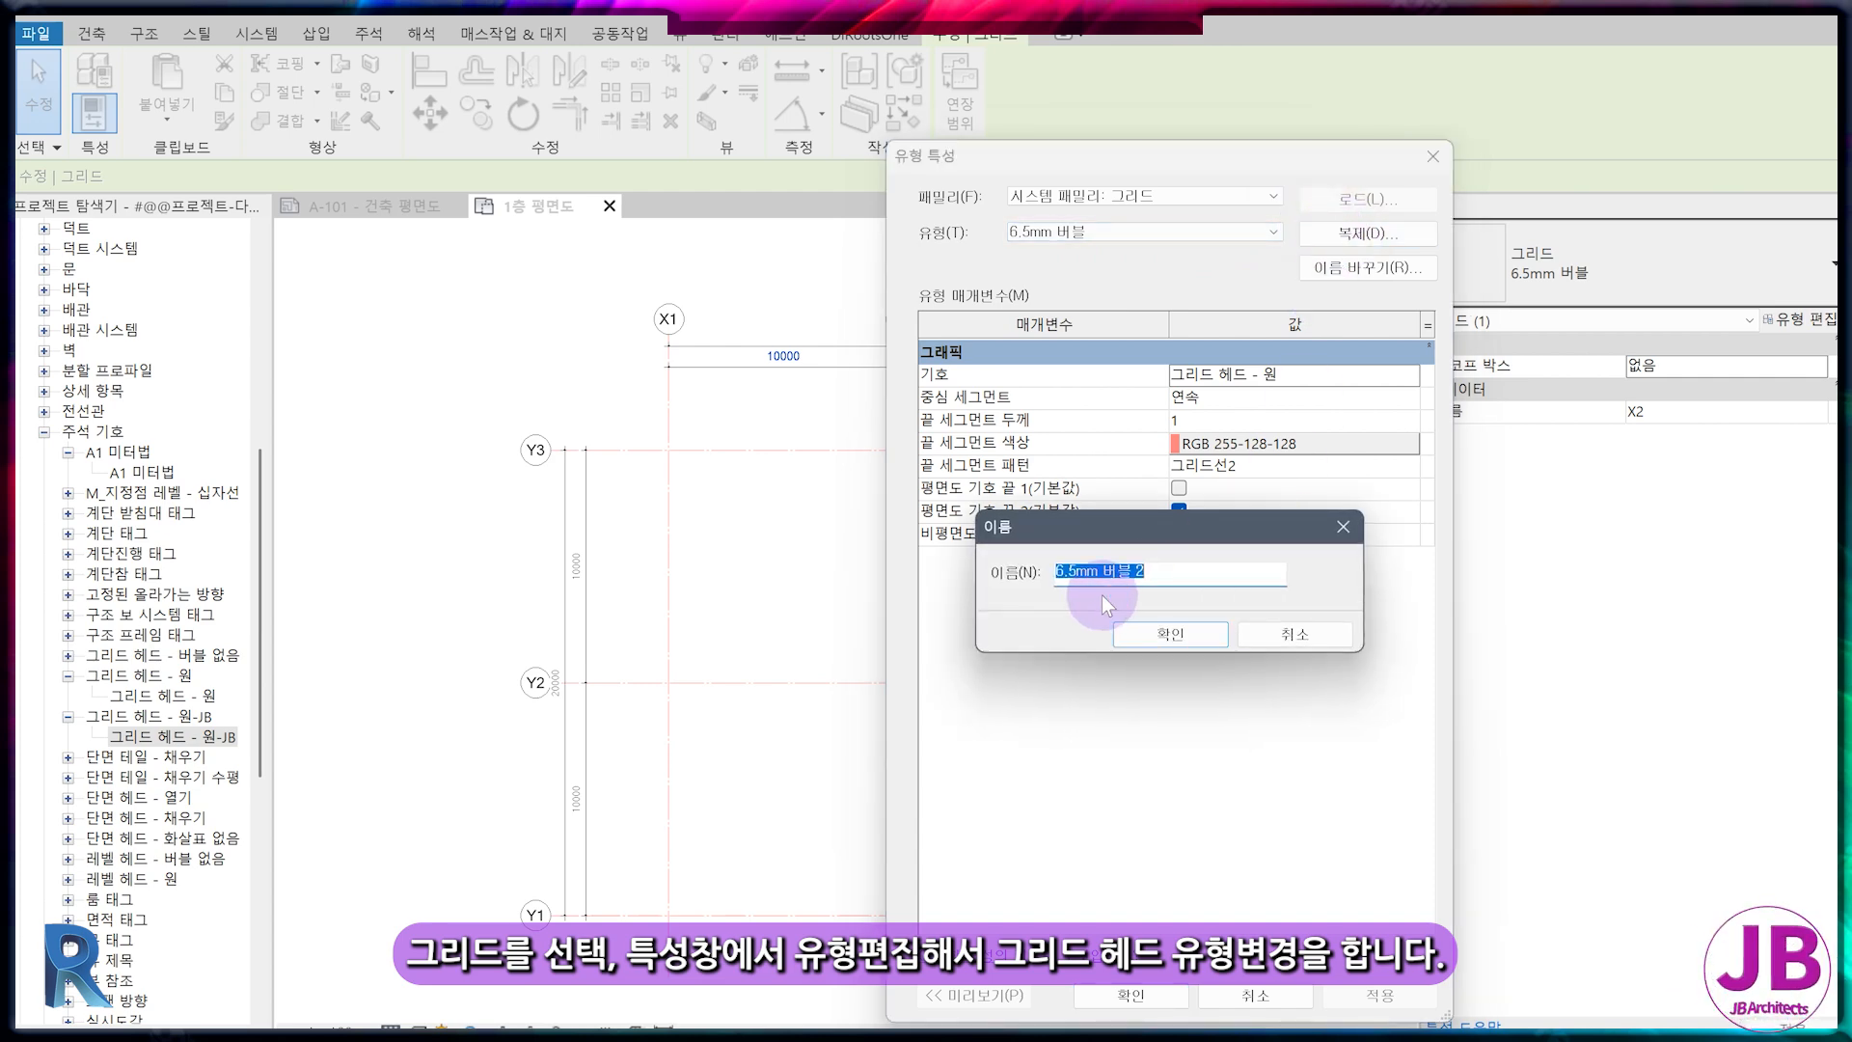
key("BackSpace")
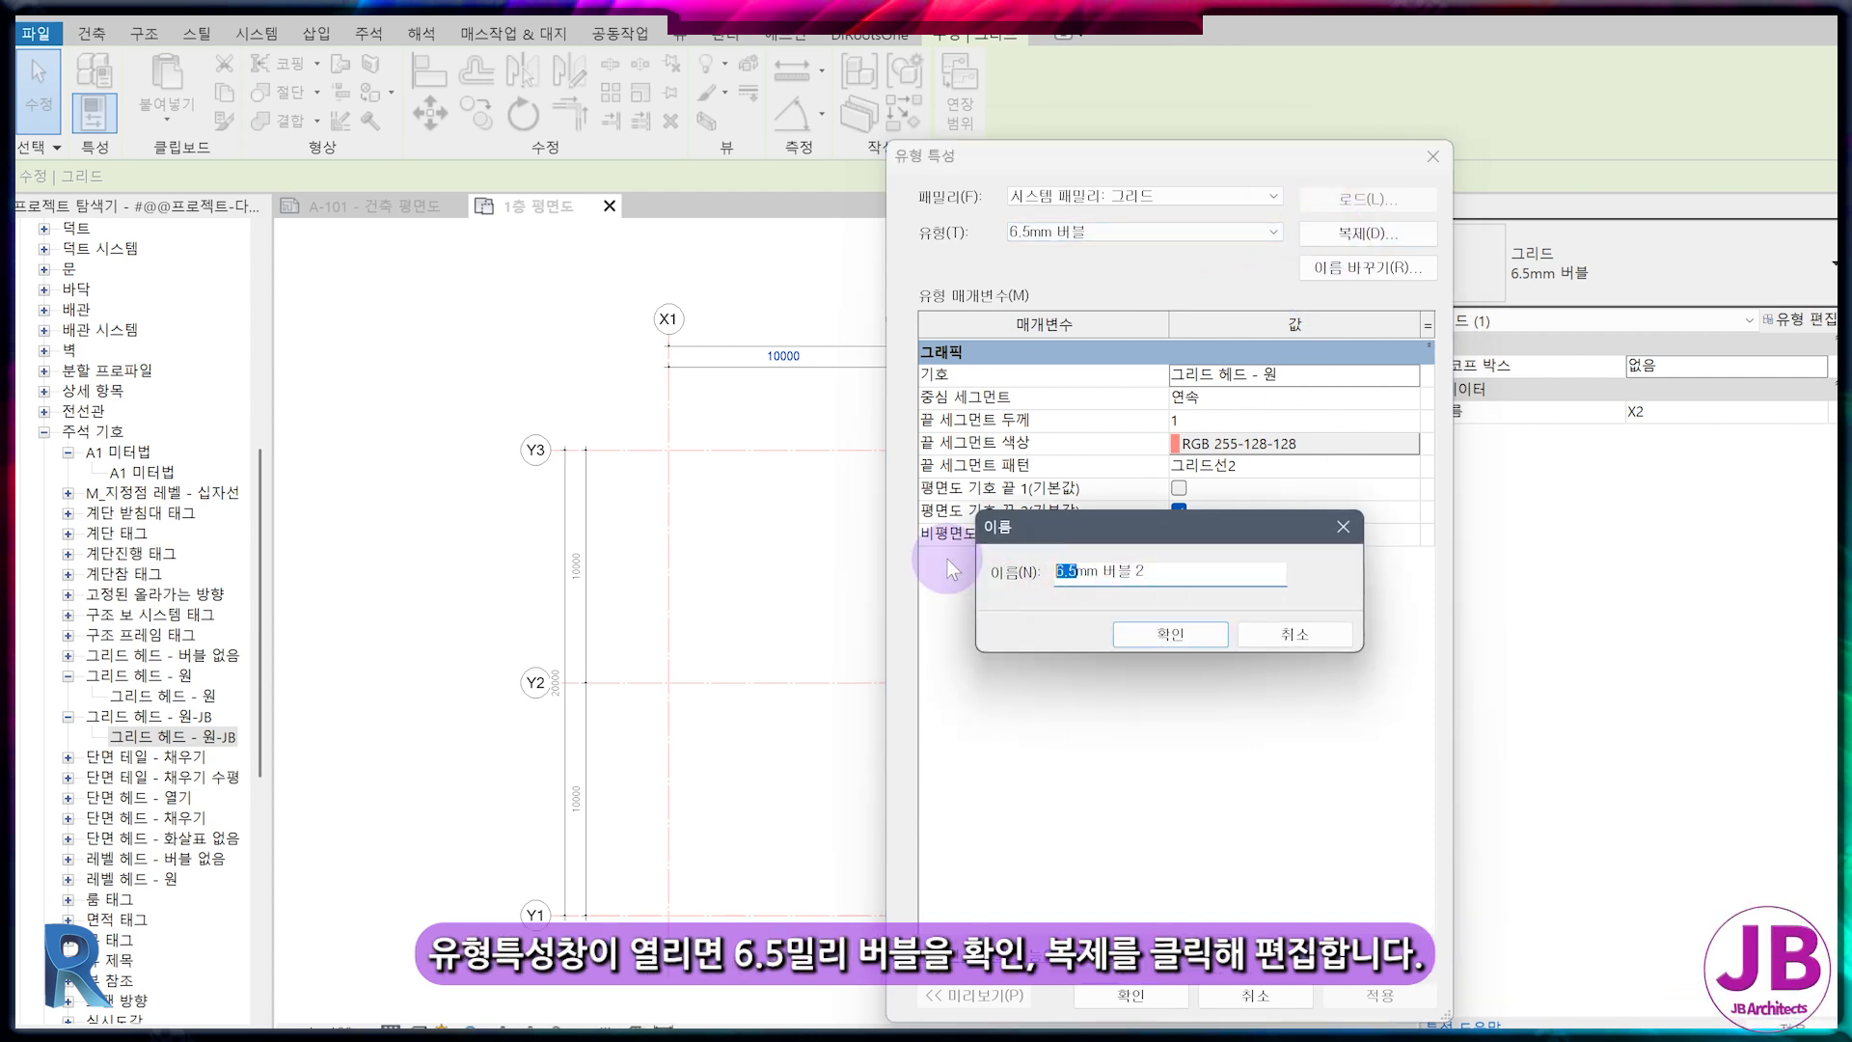
type("7.0")
key("End")
key("BackSpace")
key("BackSpace")
type("-JB")
left_click(1148, 634)
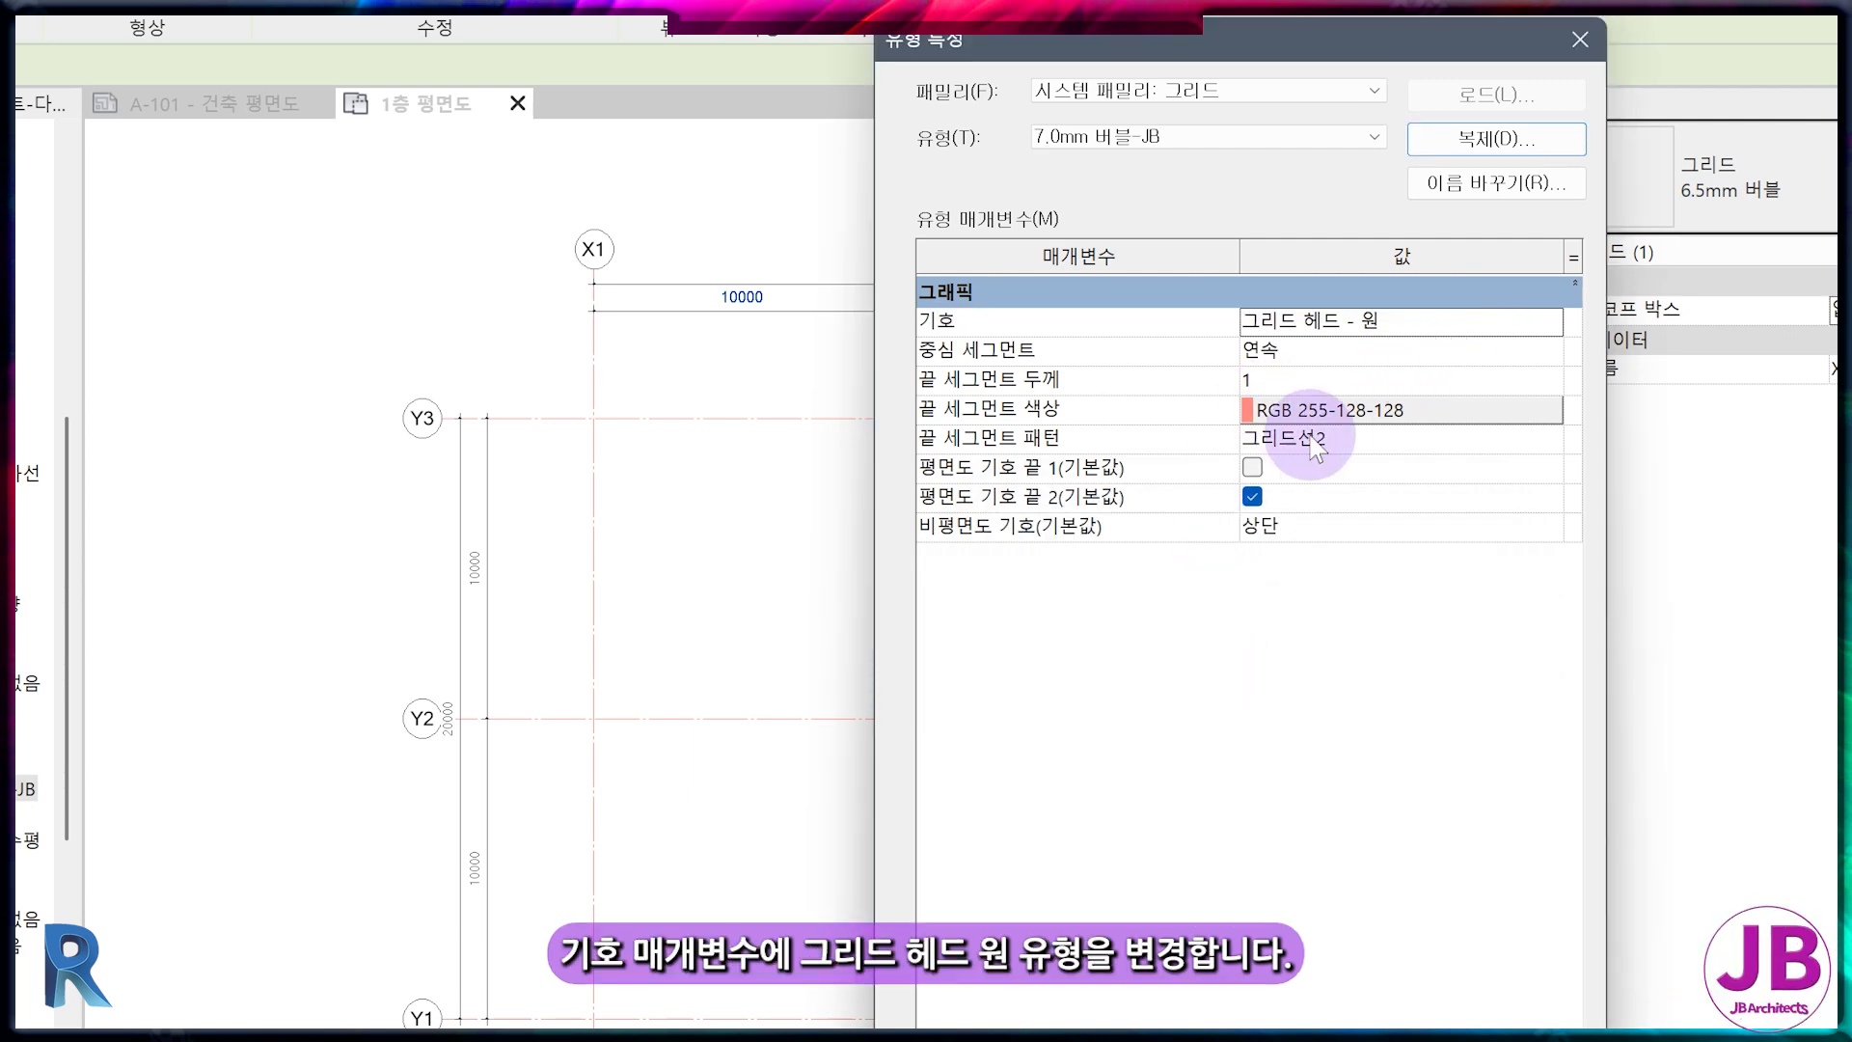
Set the new grid type's symbol (기호) to 그리드 헤드 - 원-JB and apply the type change
left_click(1550, 328)
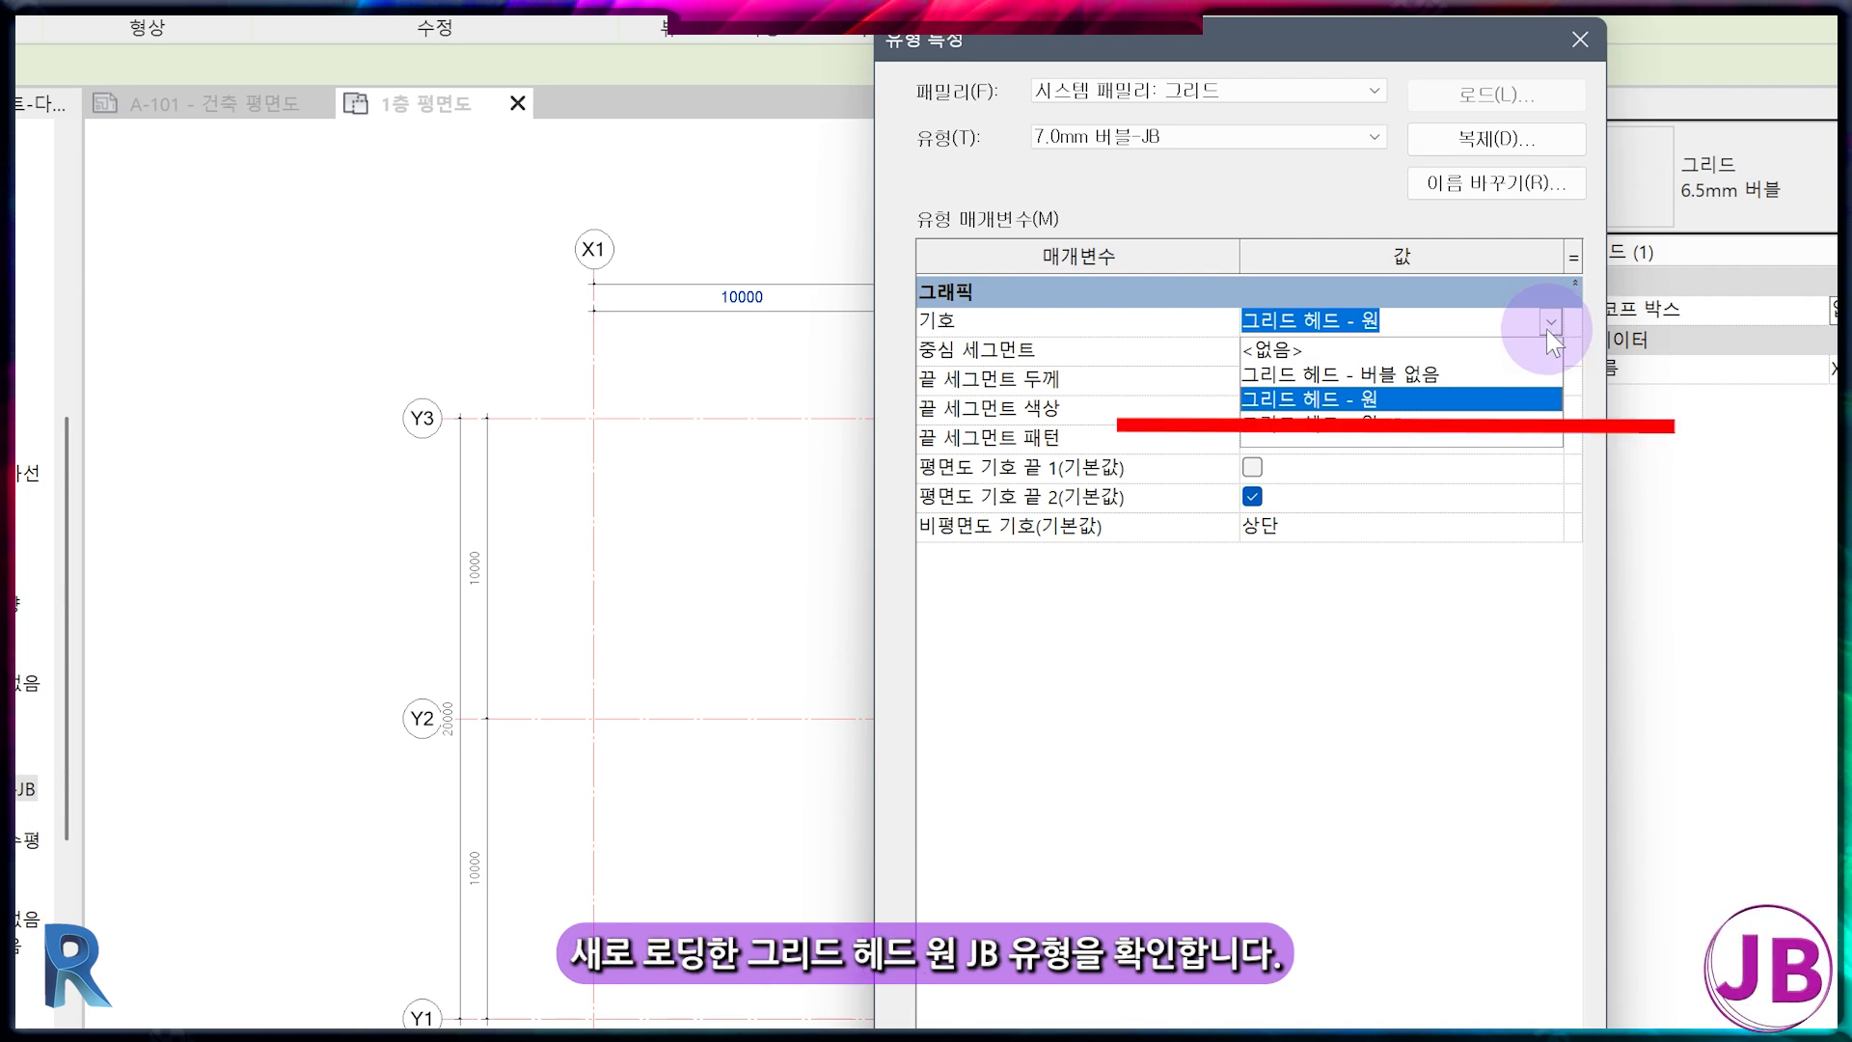
left_click(1362, 425)
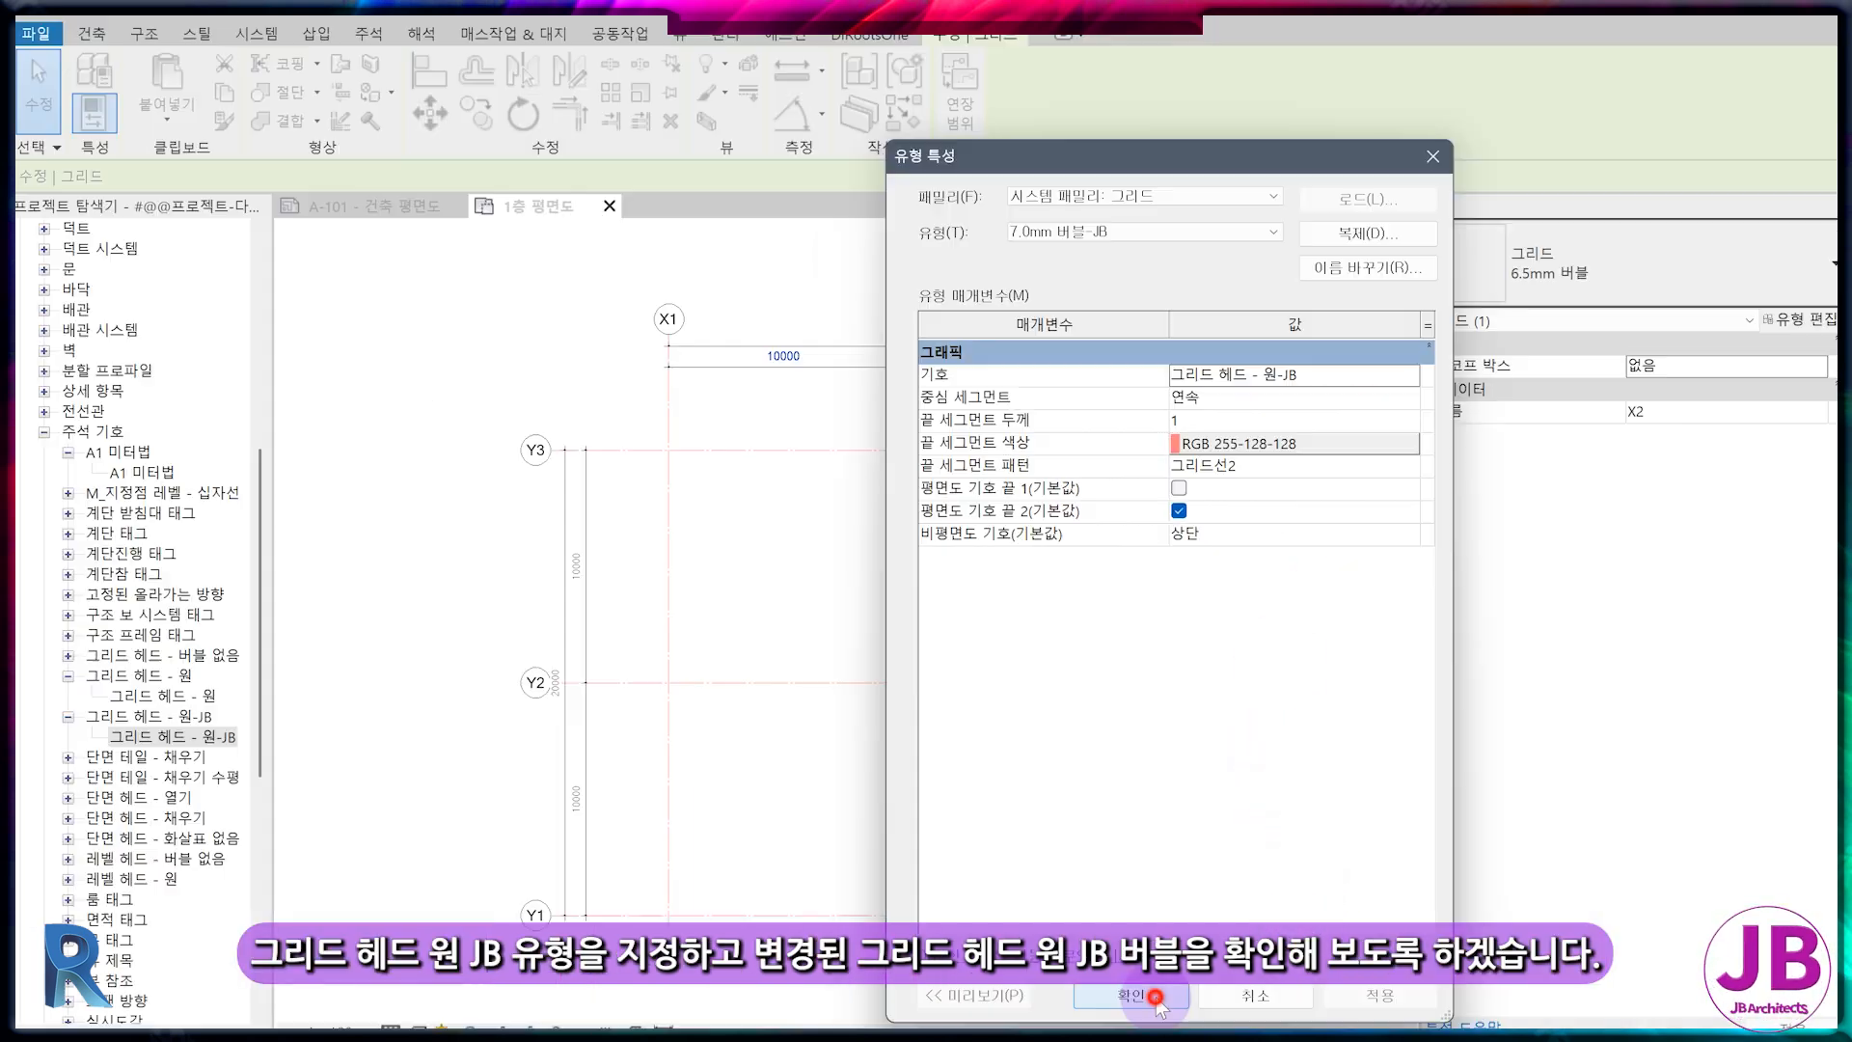
left_click(1156, 998)
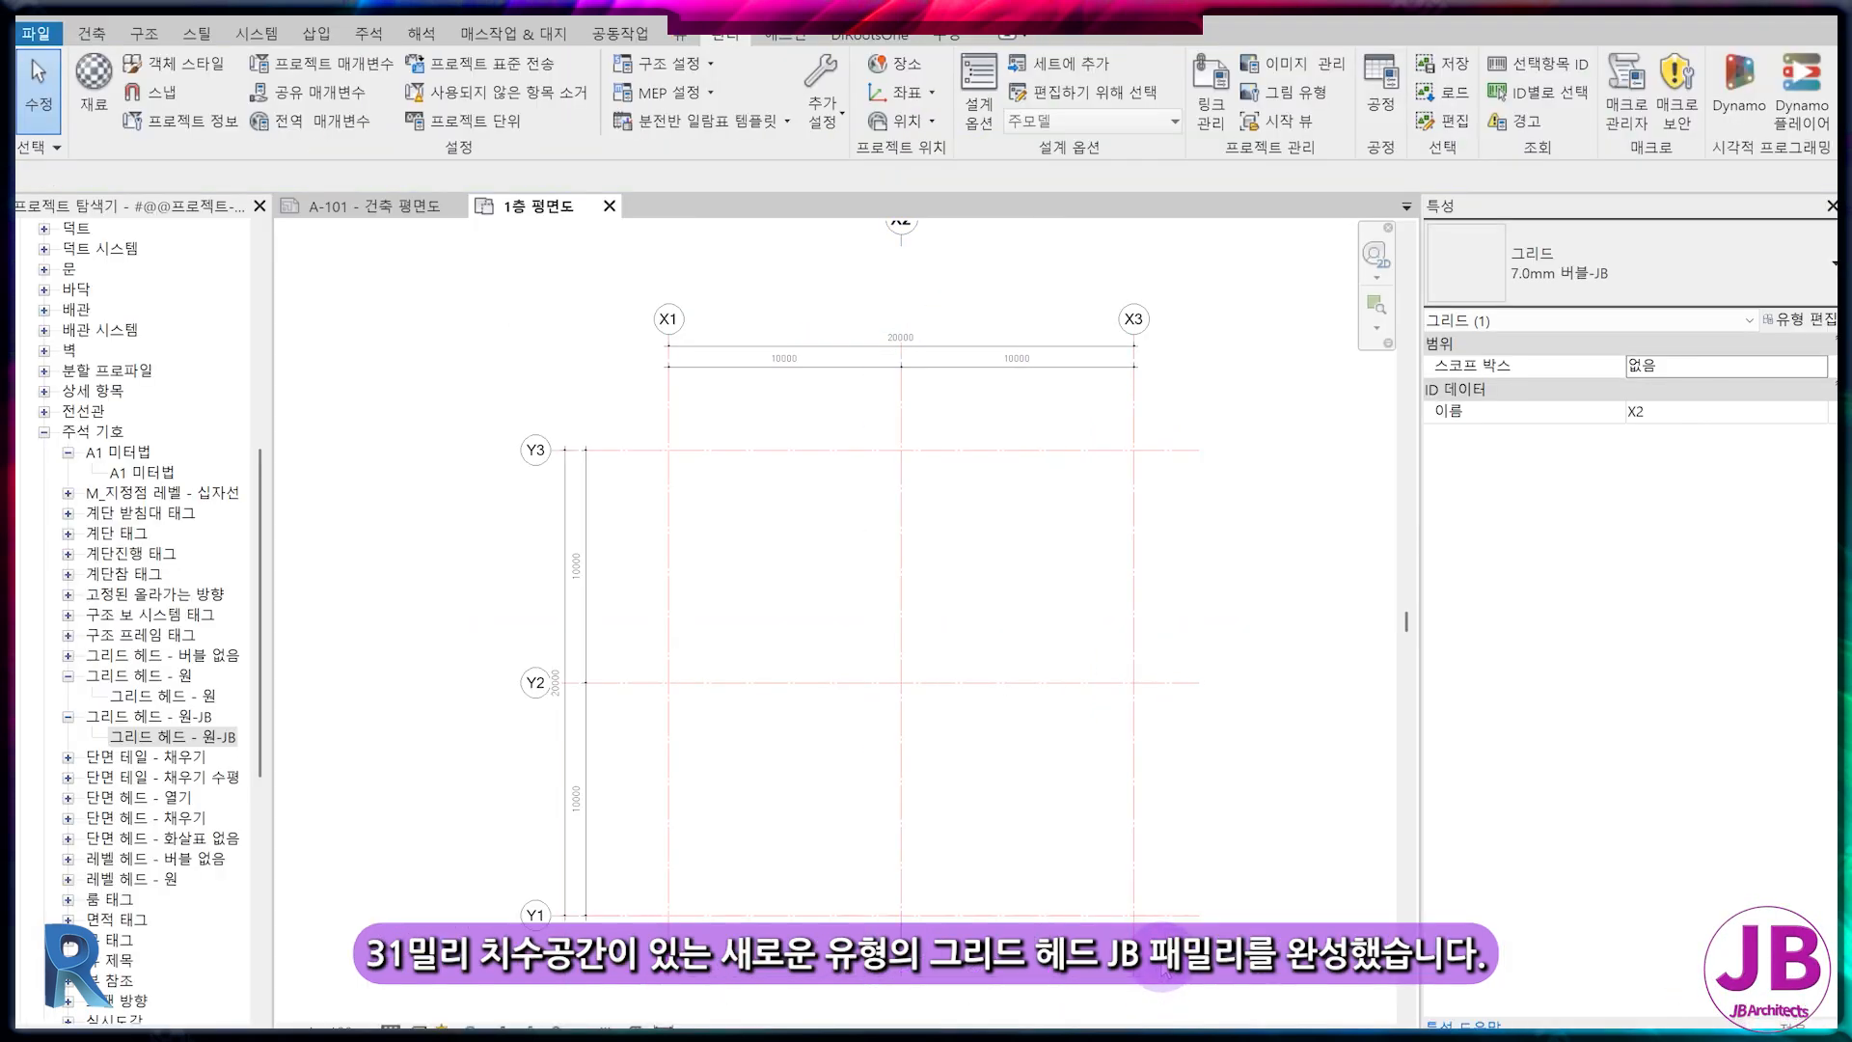
Select all remaining 6.5mm 버블 grids across the entire project and change their type to 7.0mm 버블-JB
left_click(1162, 965)
scroll(1163, 960, "down", 2)
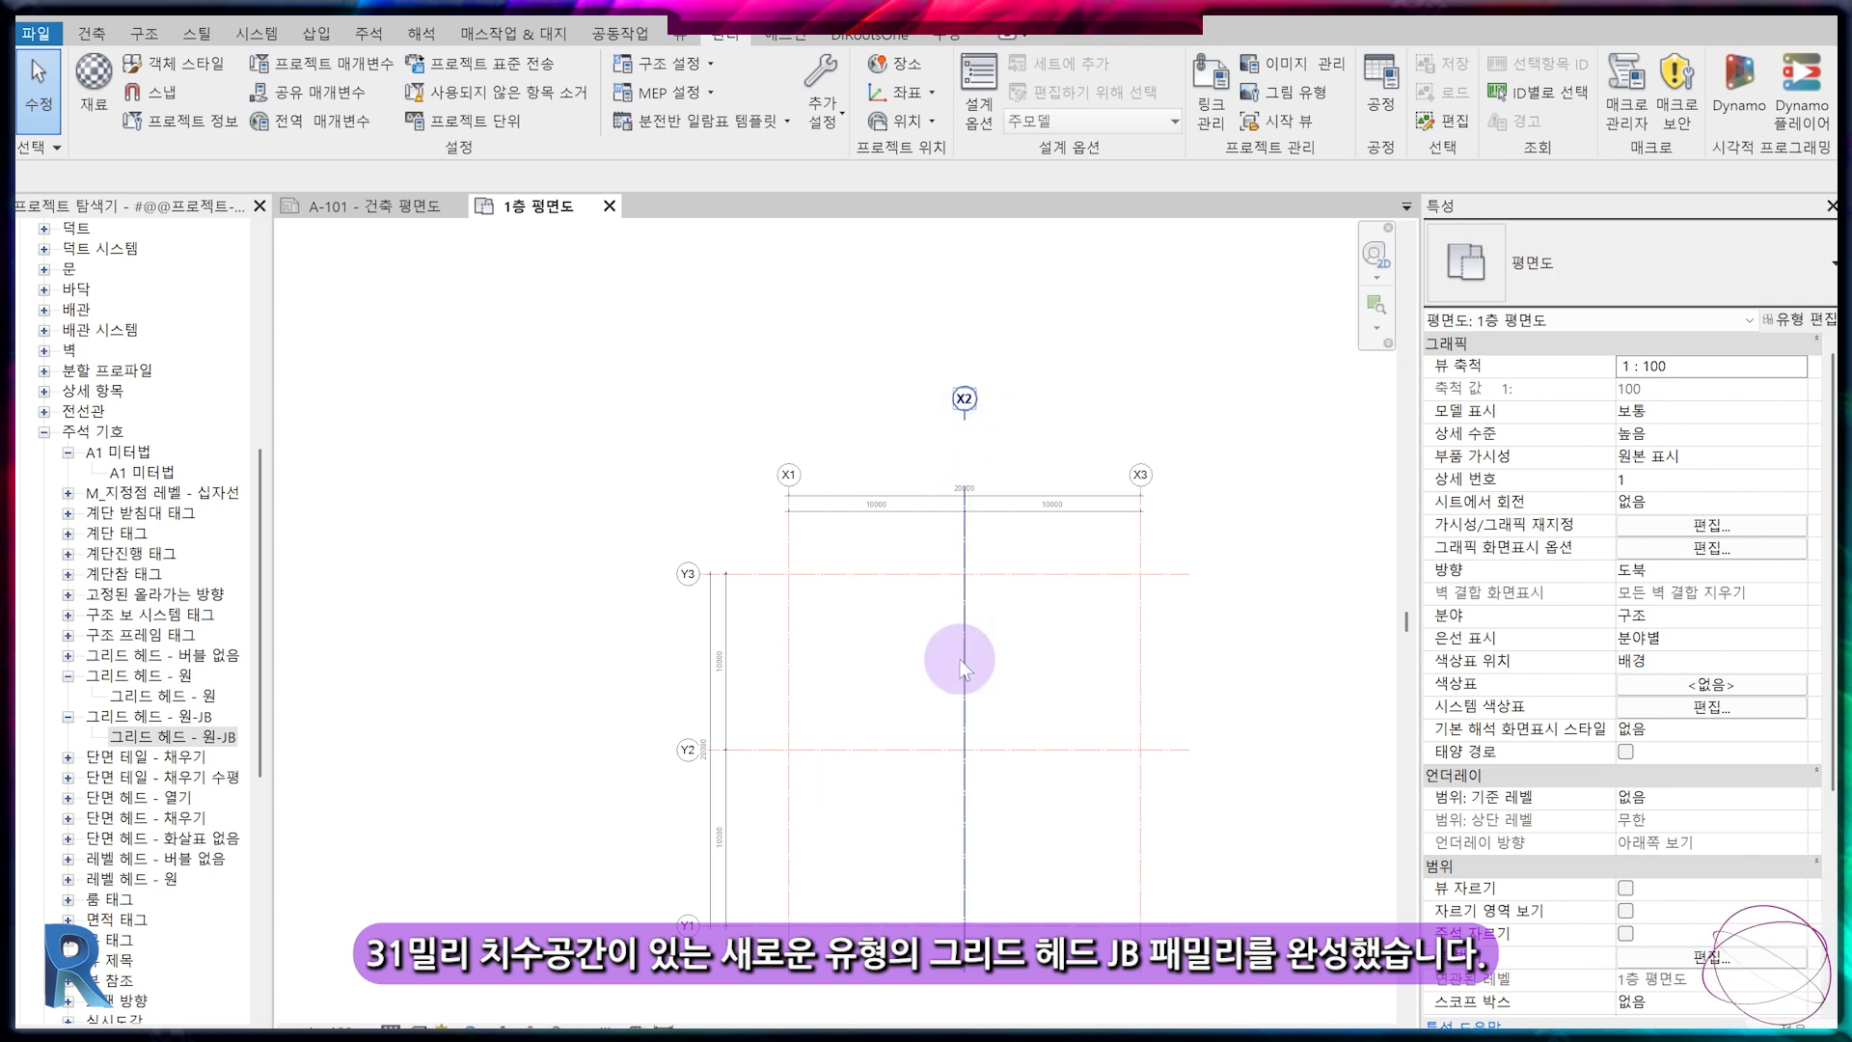
left_click(1135, 650)
right_click(1135, 650)
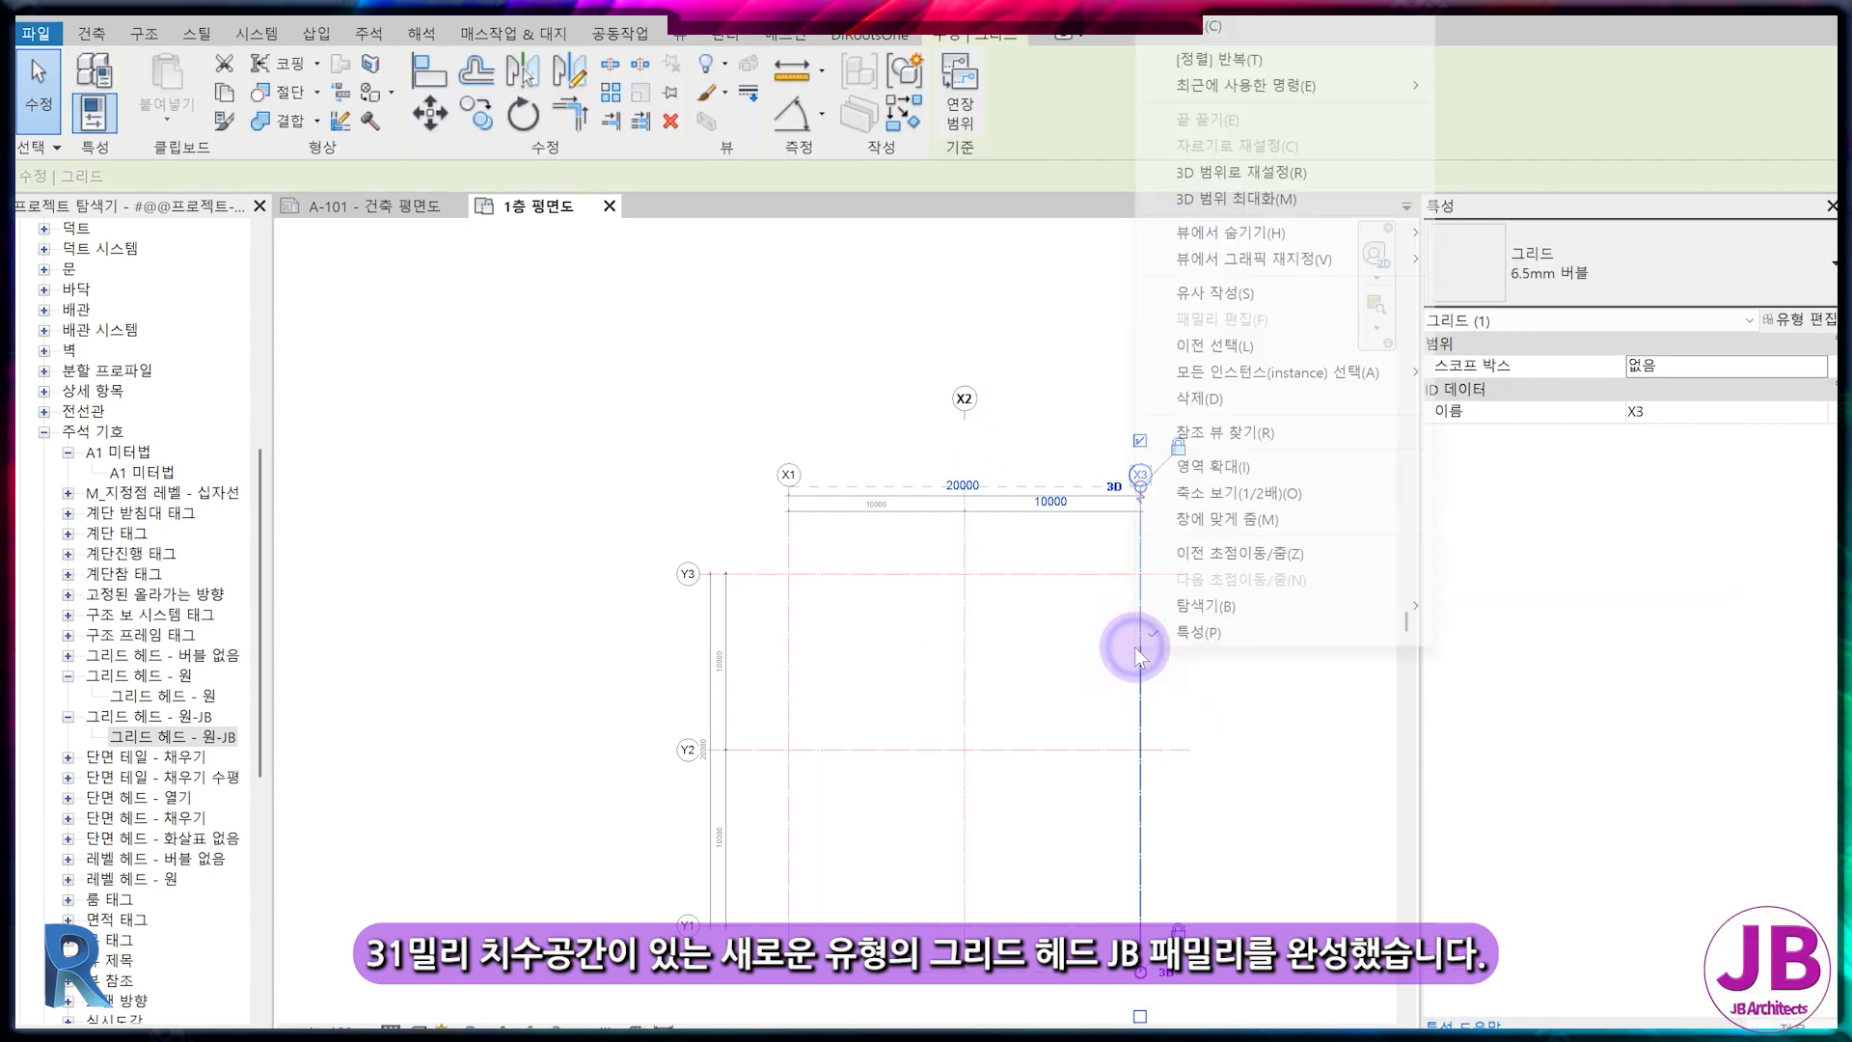
mouse_move(1351, 373)
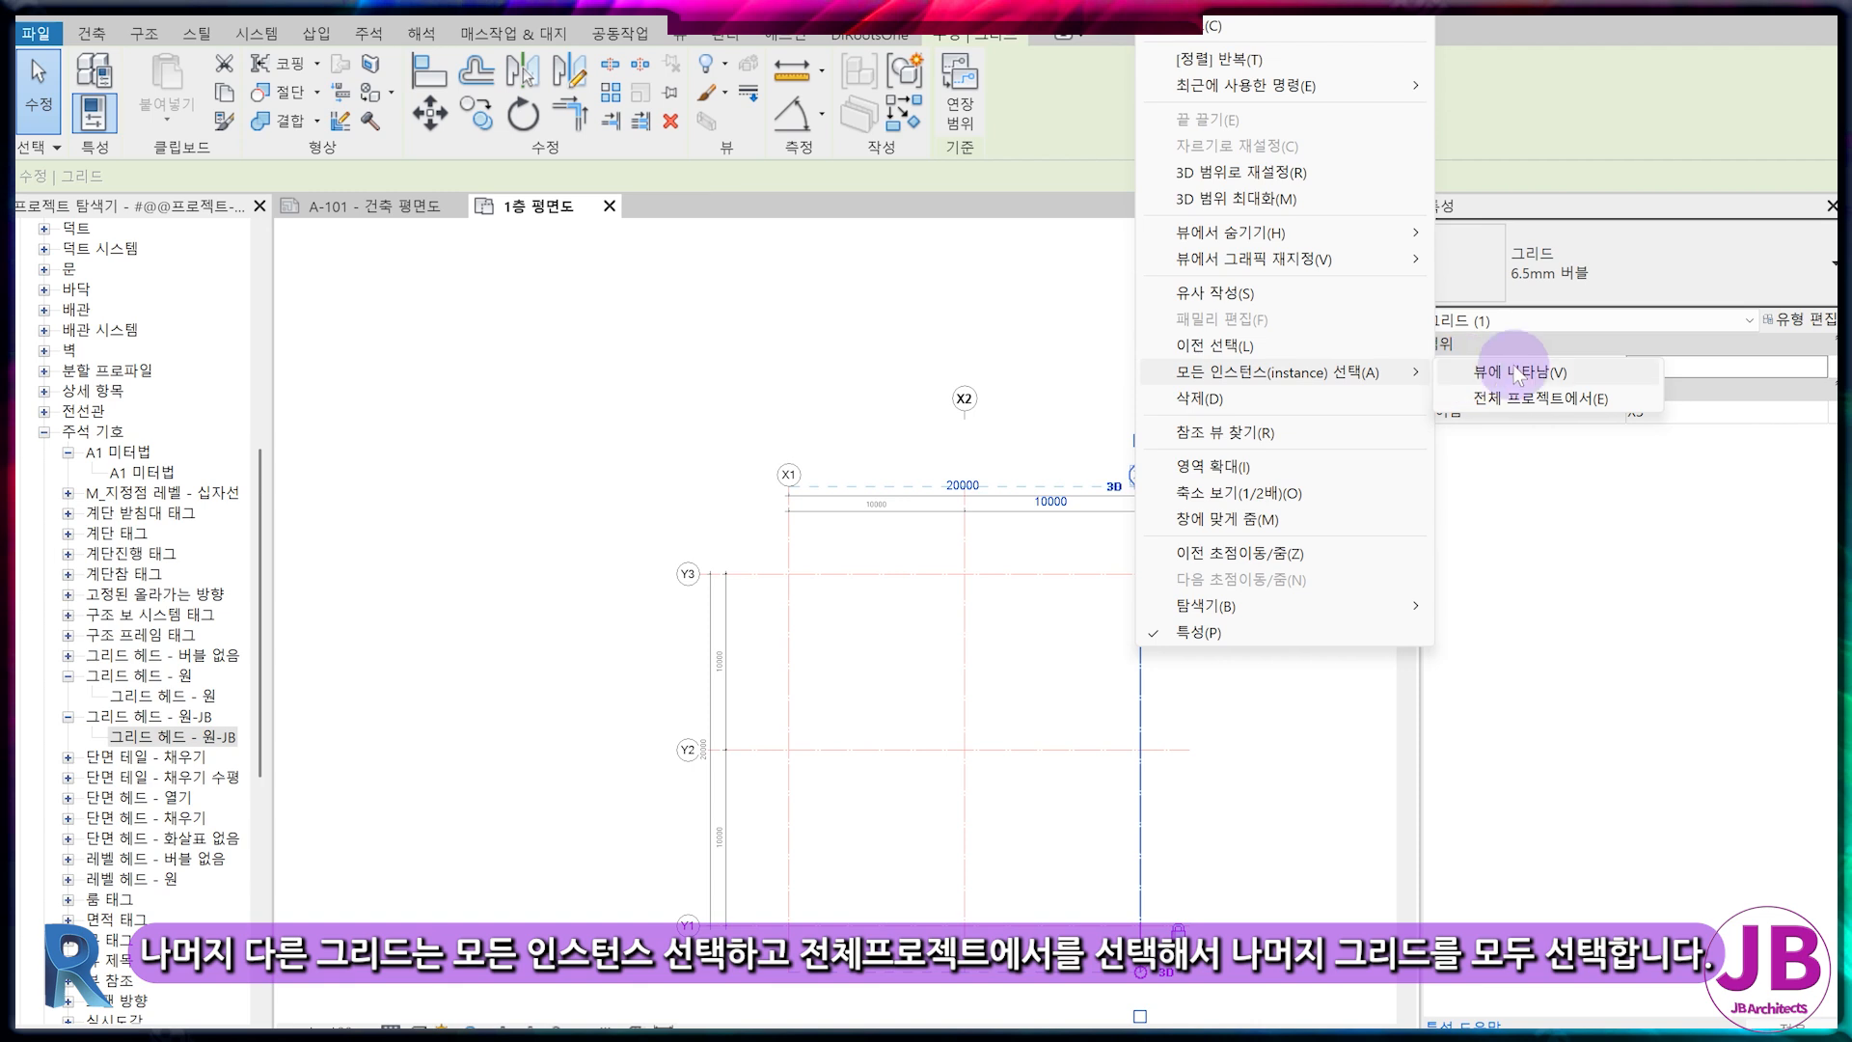
left_click(1547, 399)
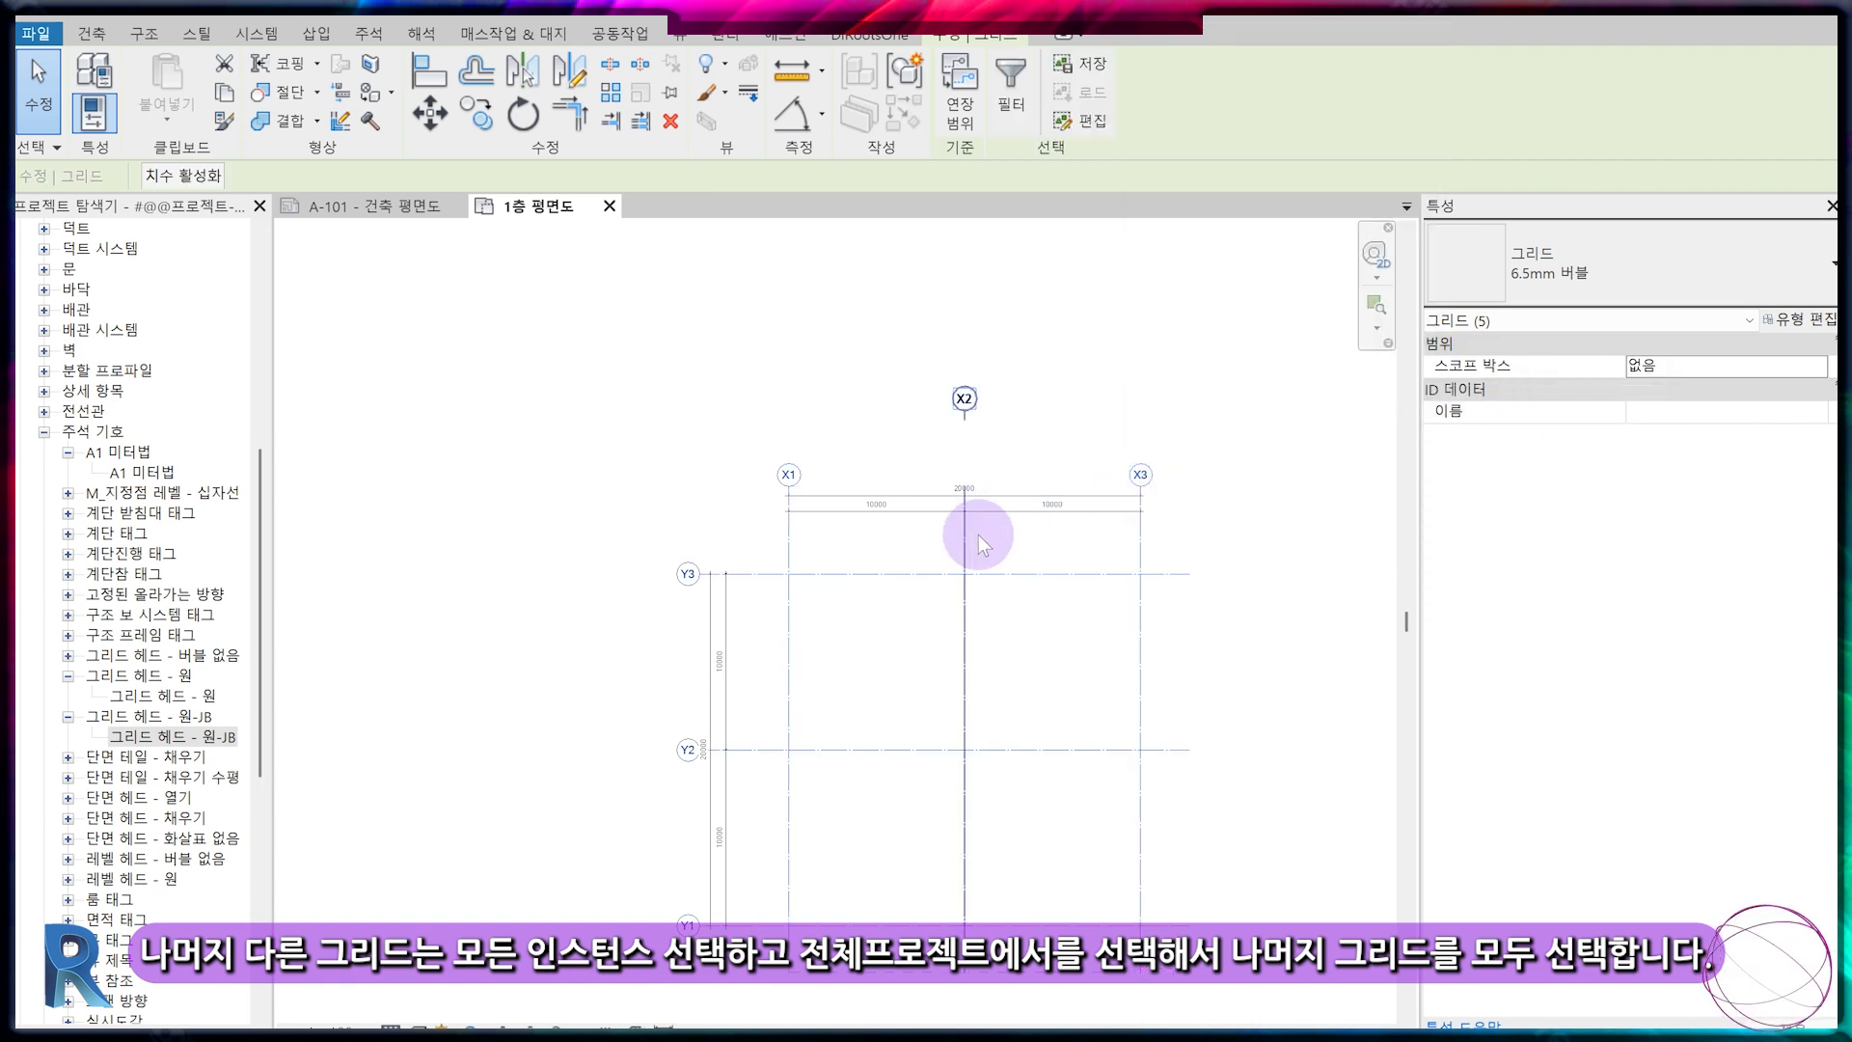
left_click(1785, 263)
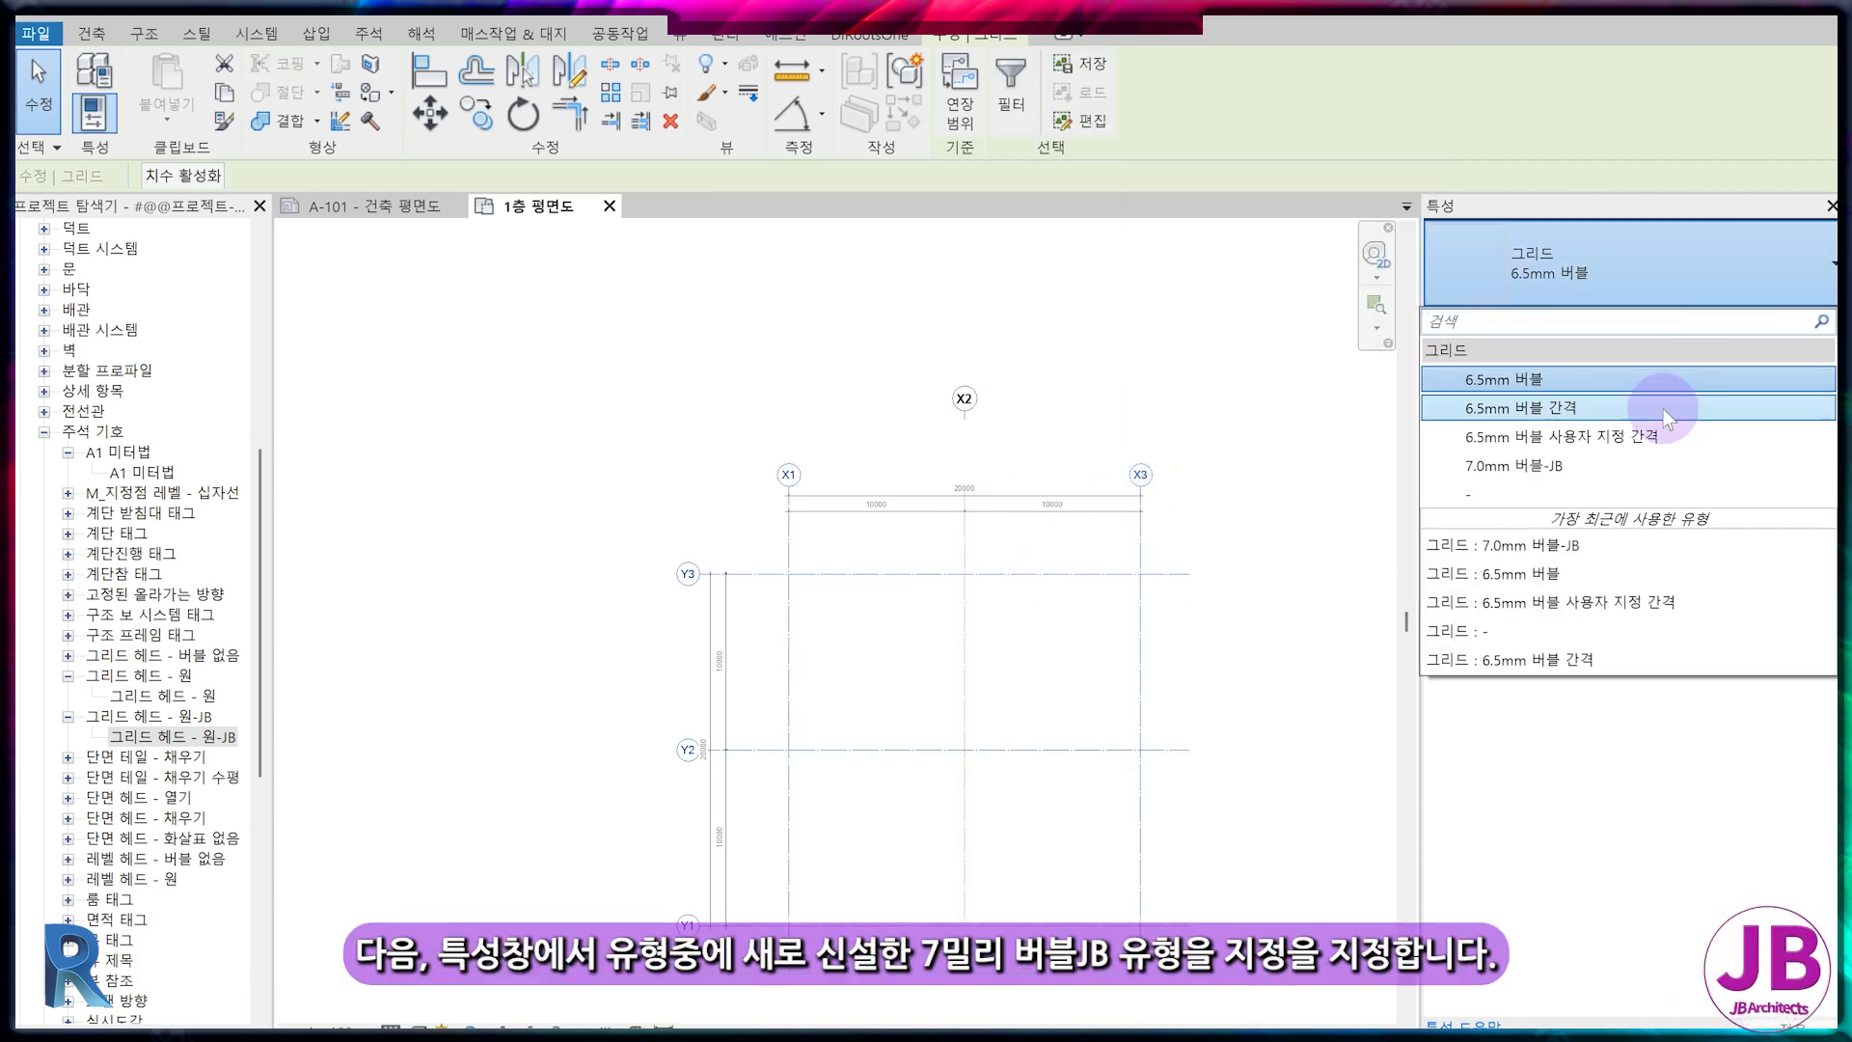
left_click(1652, 468)
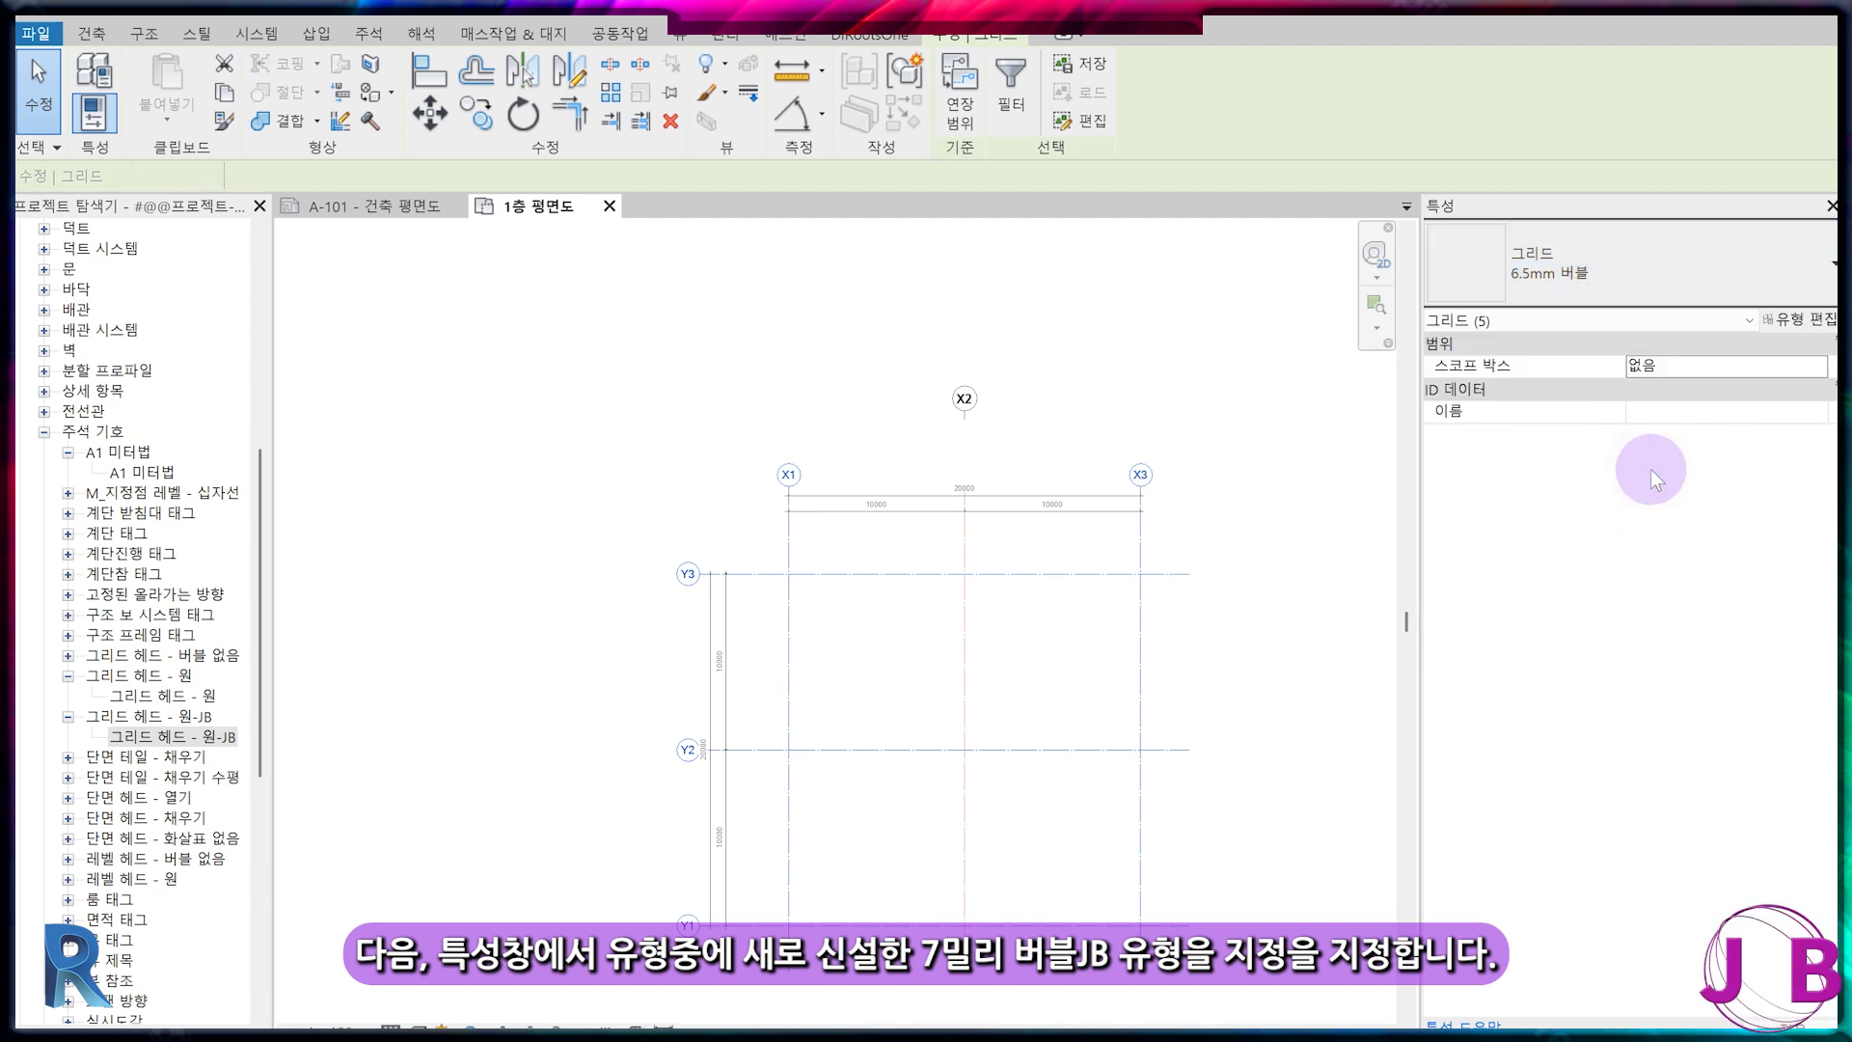
key("Escape")
key("Escape")
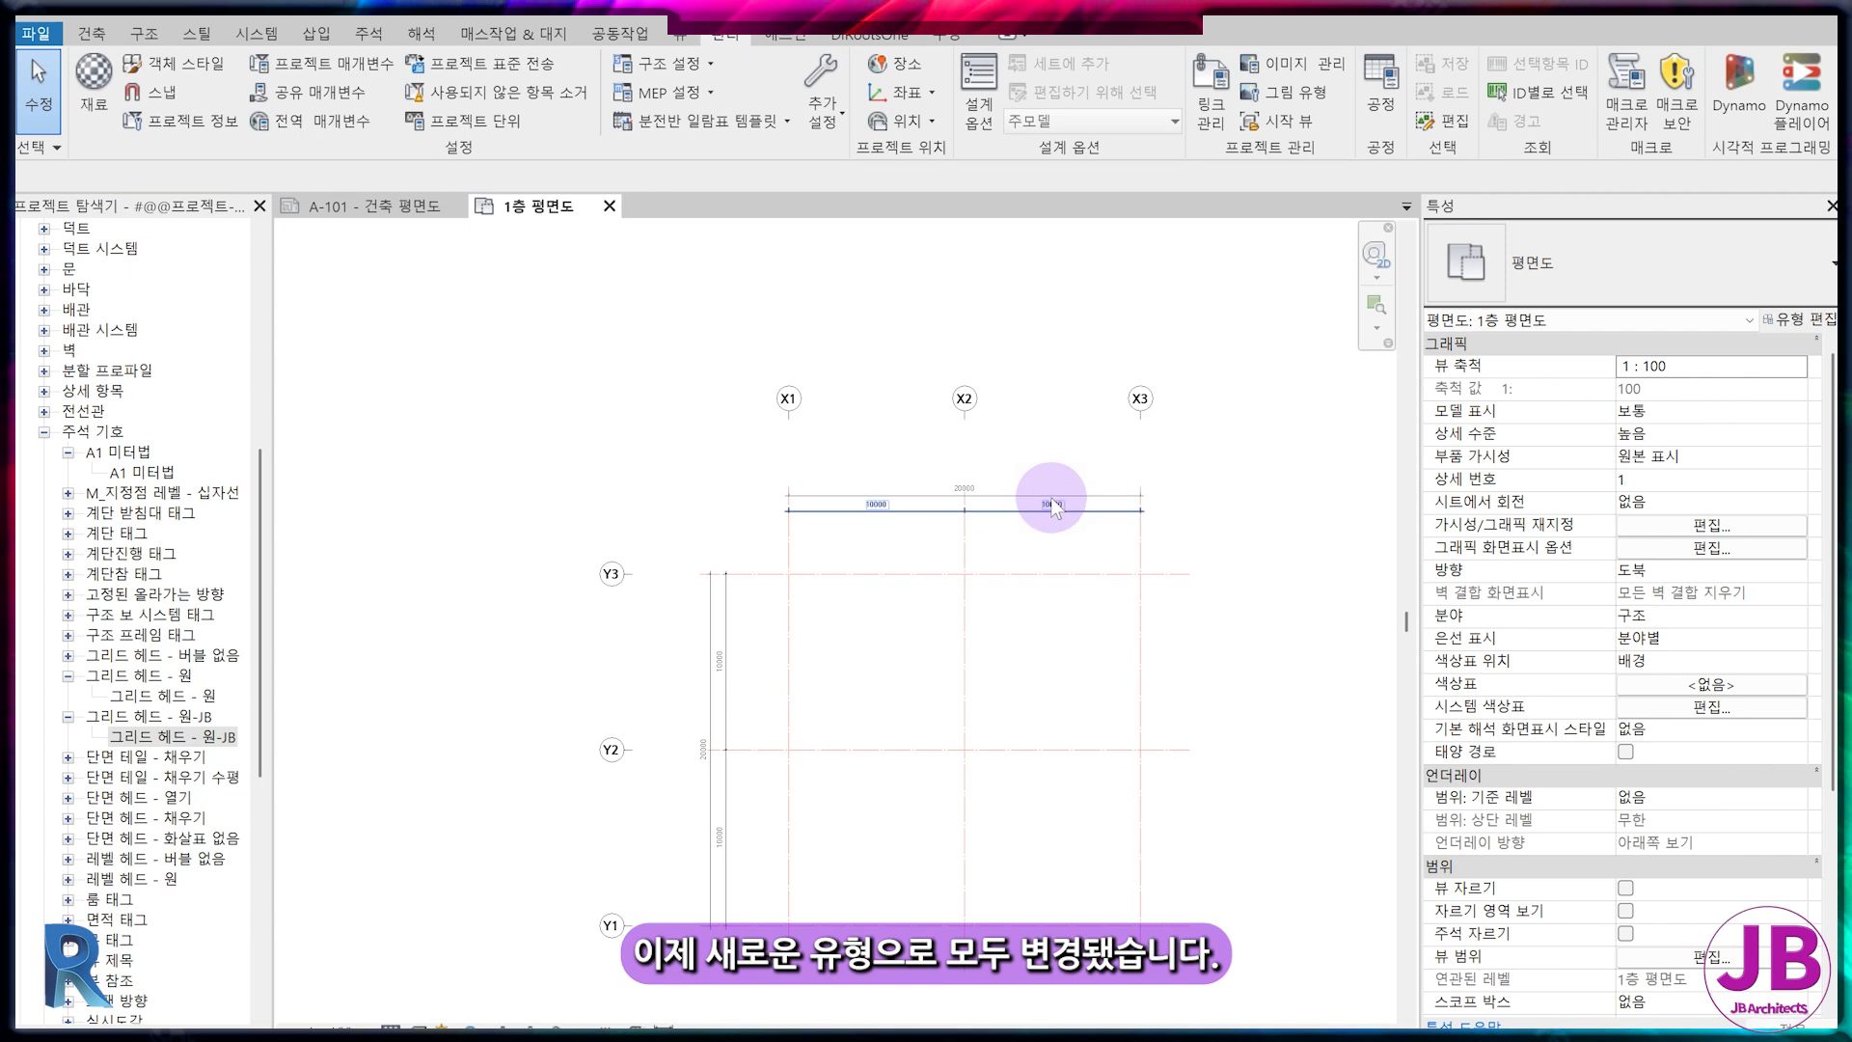
Delete the old overall and bay dimensions of both the X grids and the Y grids
left_click(1051, 509)
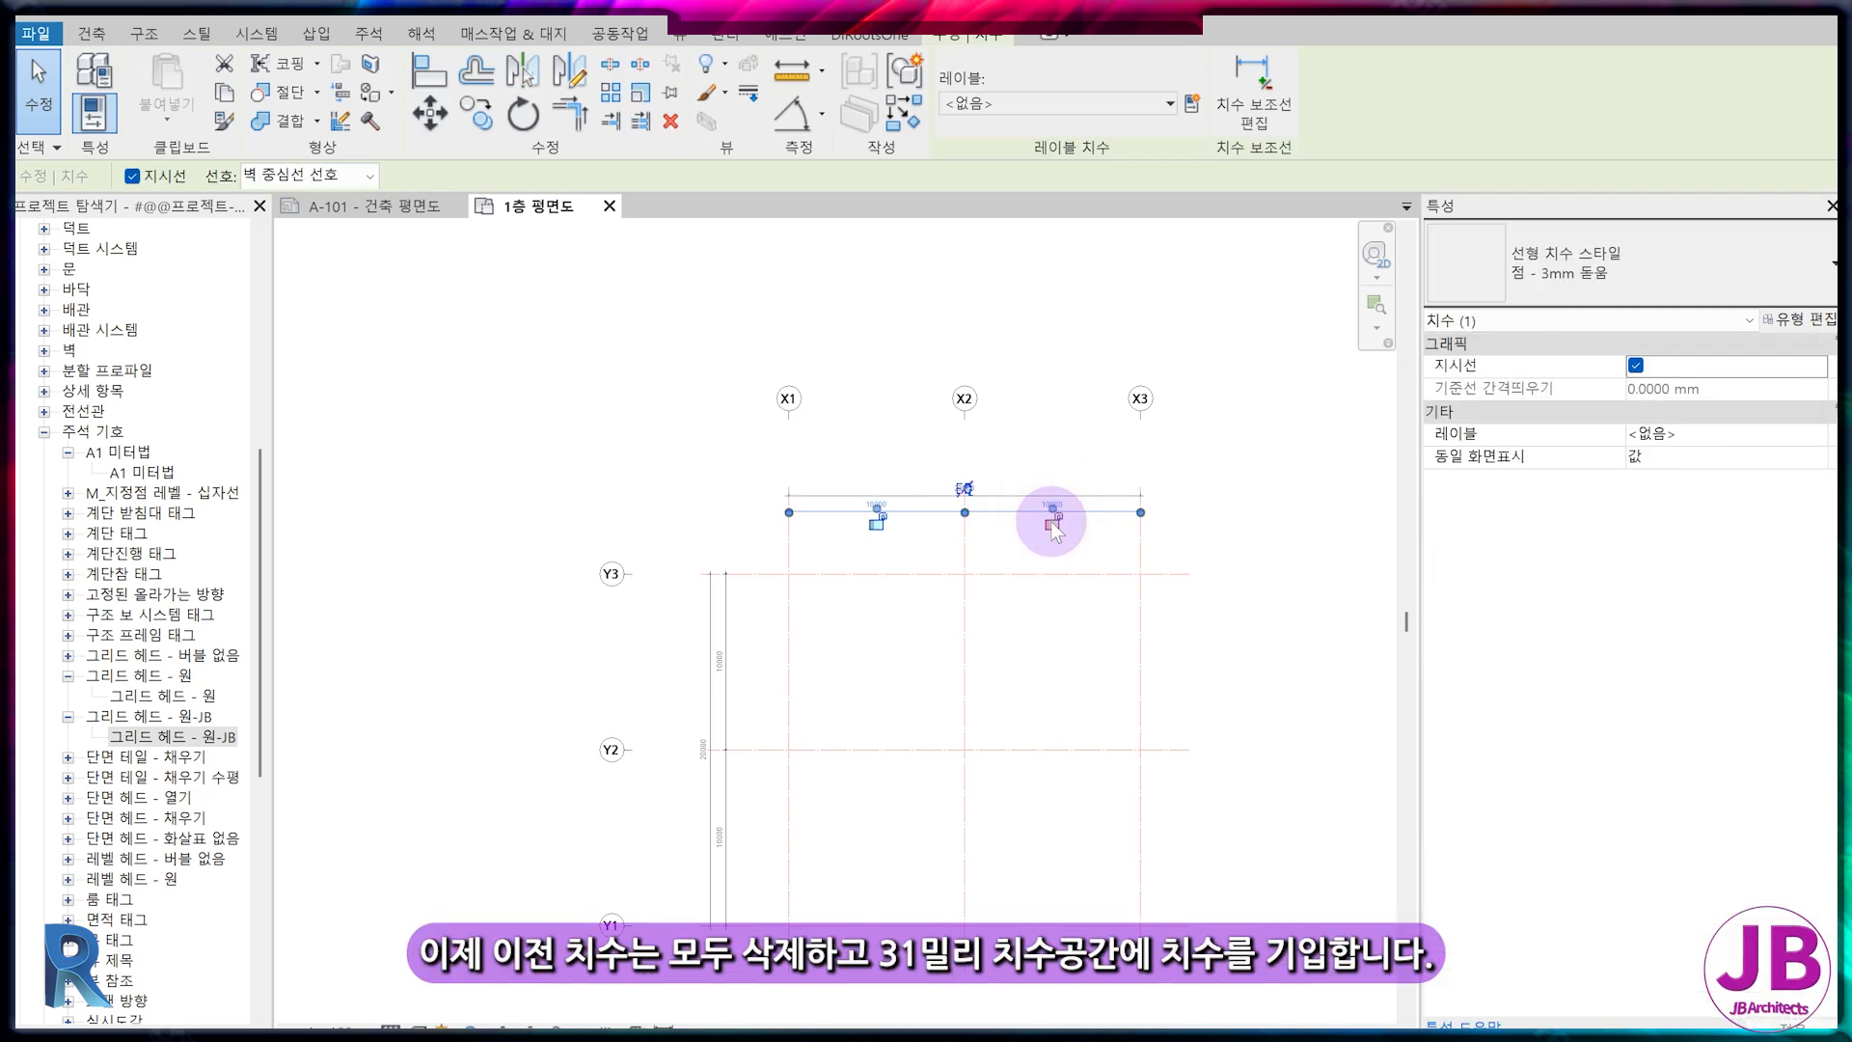
left_click(1052, 532)
left_click(1052, 497)
key("Delete")
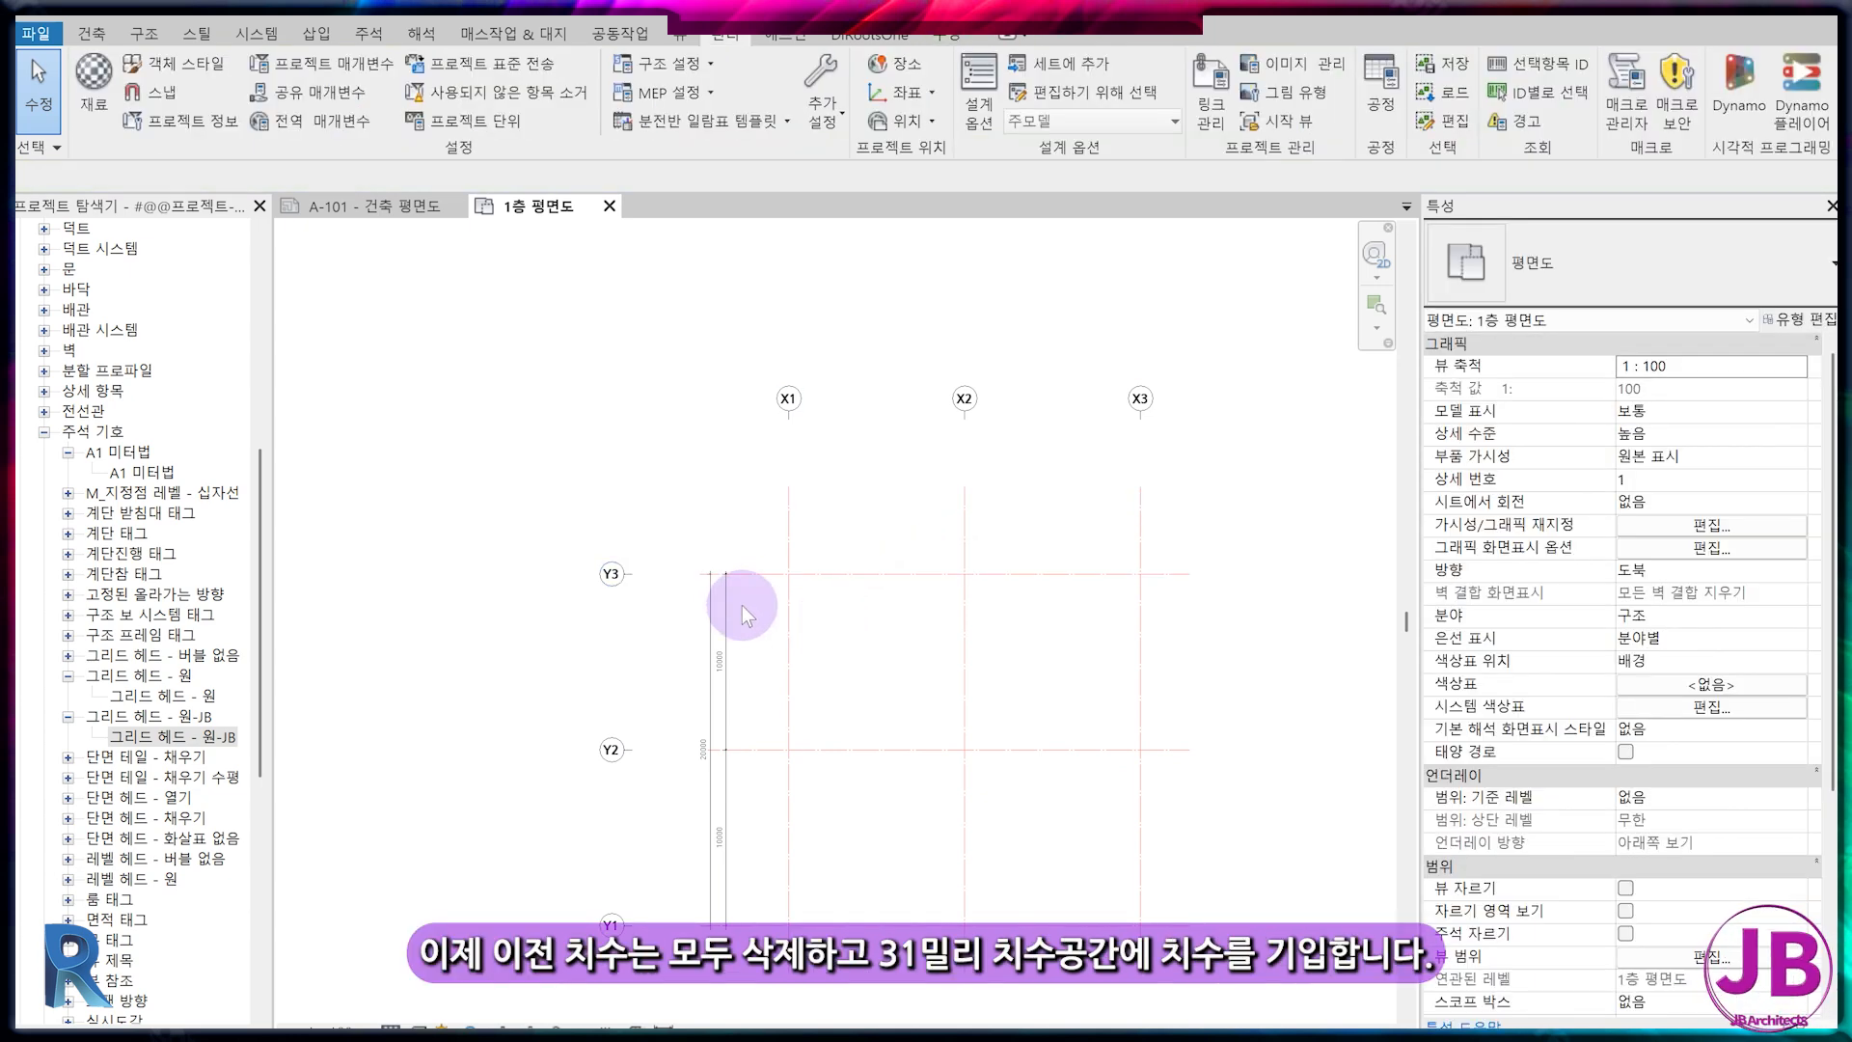
left_click(711, 644)
key("Delete")
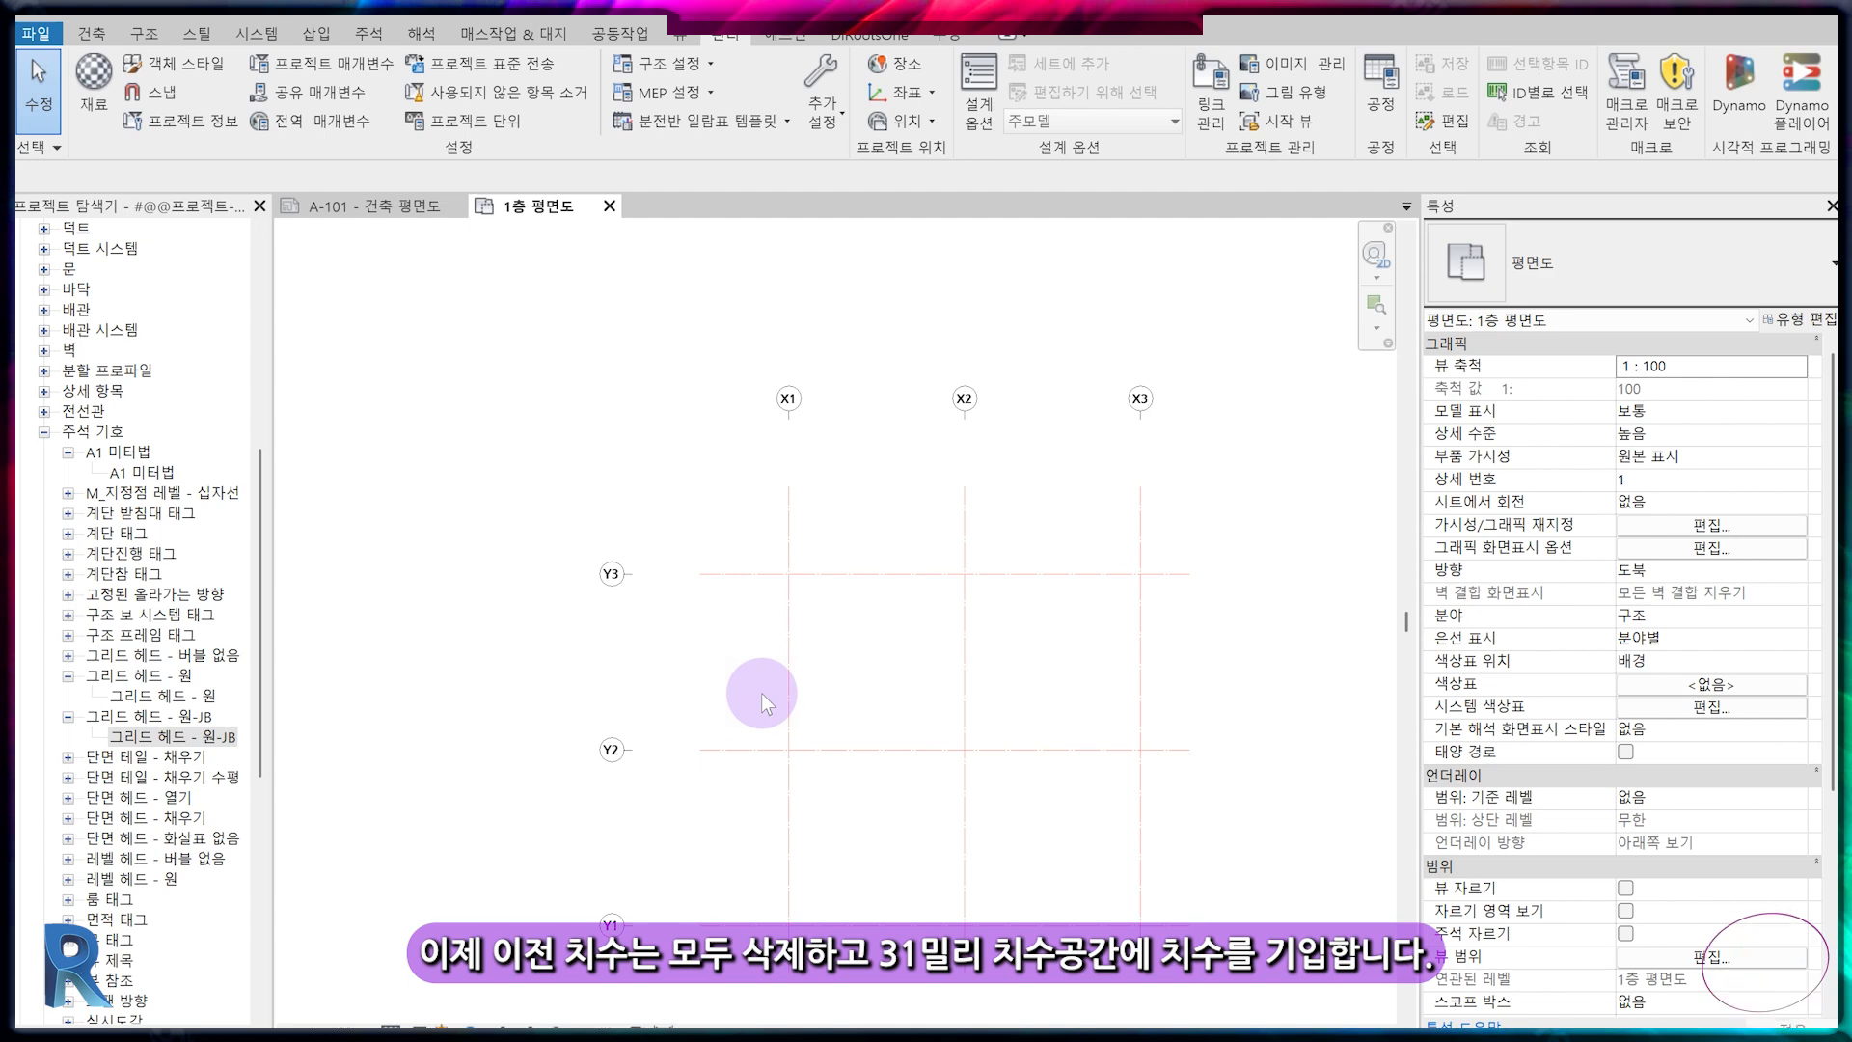
Dimension the X grids below their heads with an overall X1–X3 dimension and a chain through X1, X2 and X3
key("d")
key("i")
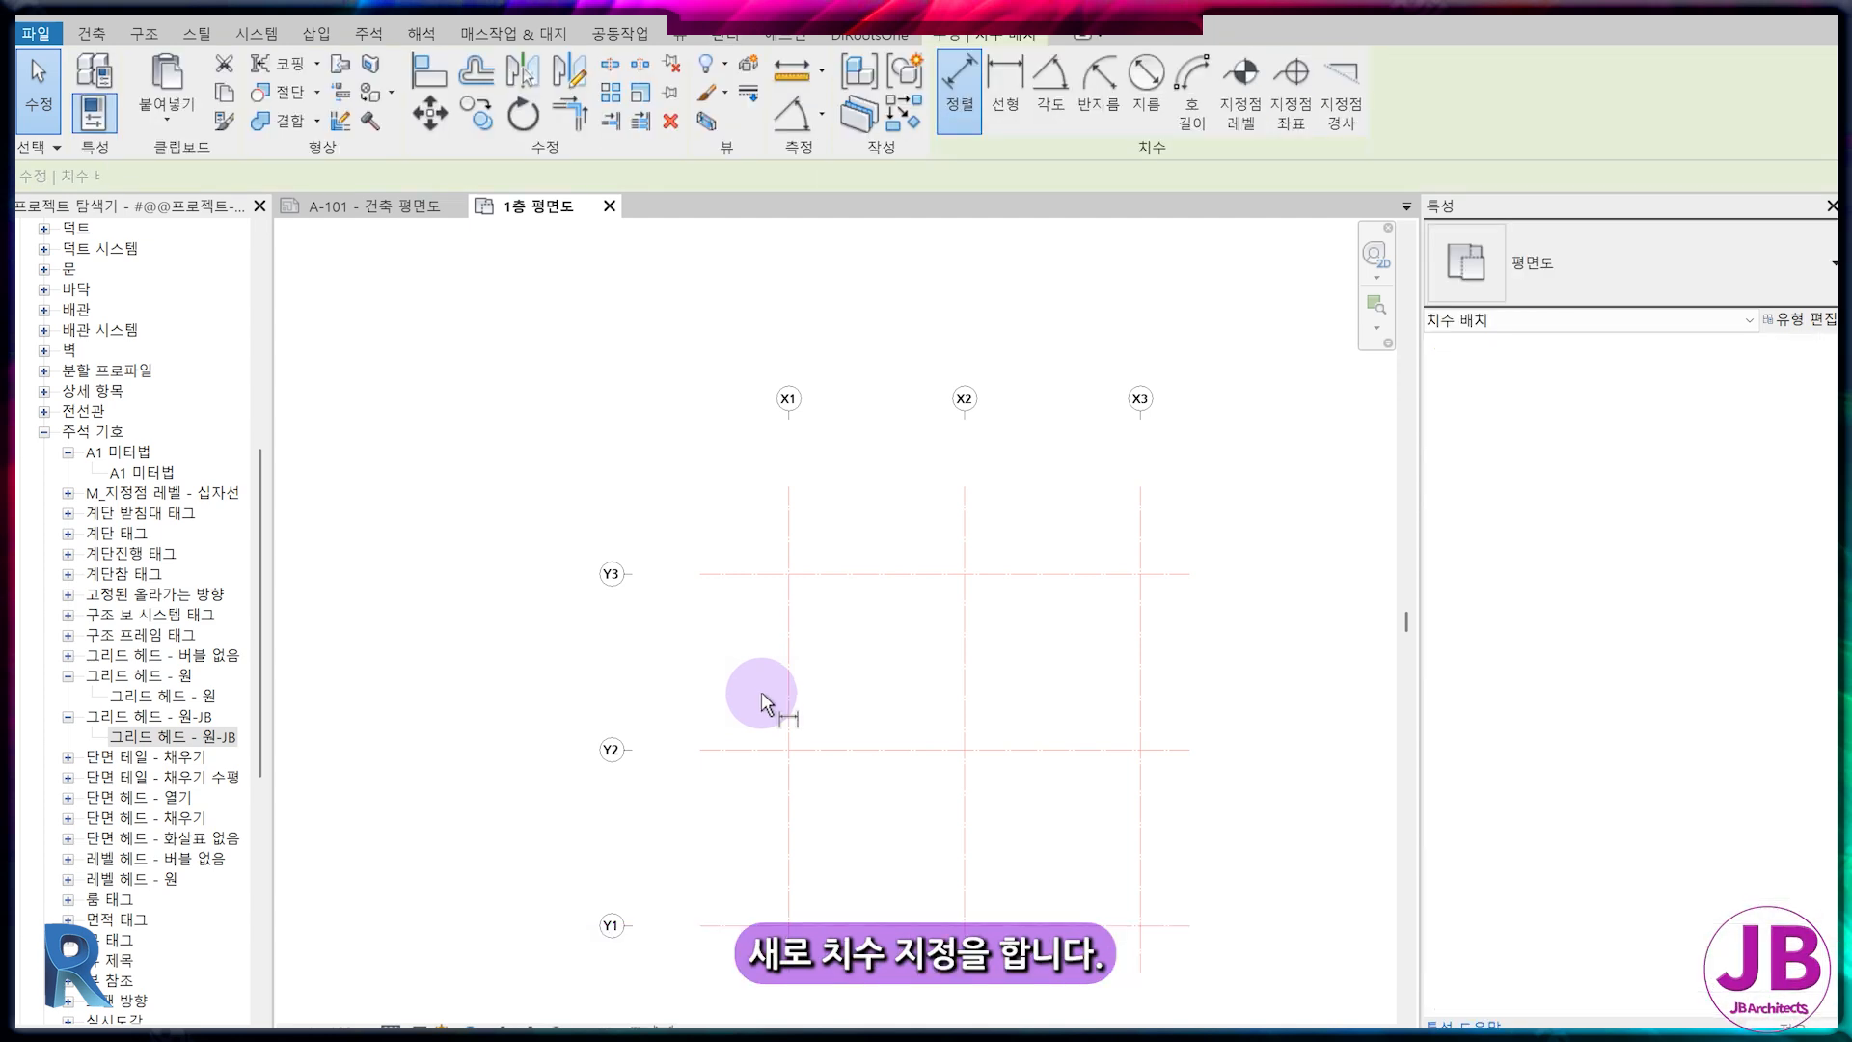
left_click(788, 529)
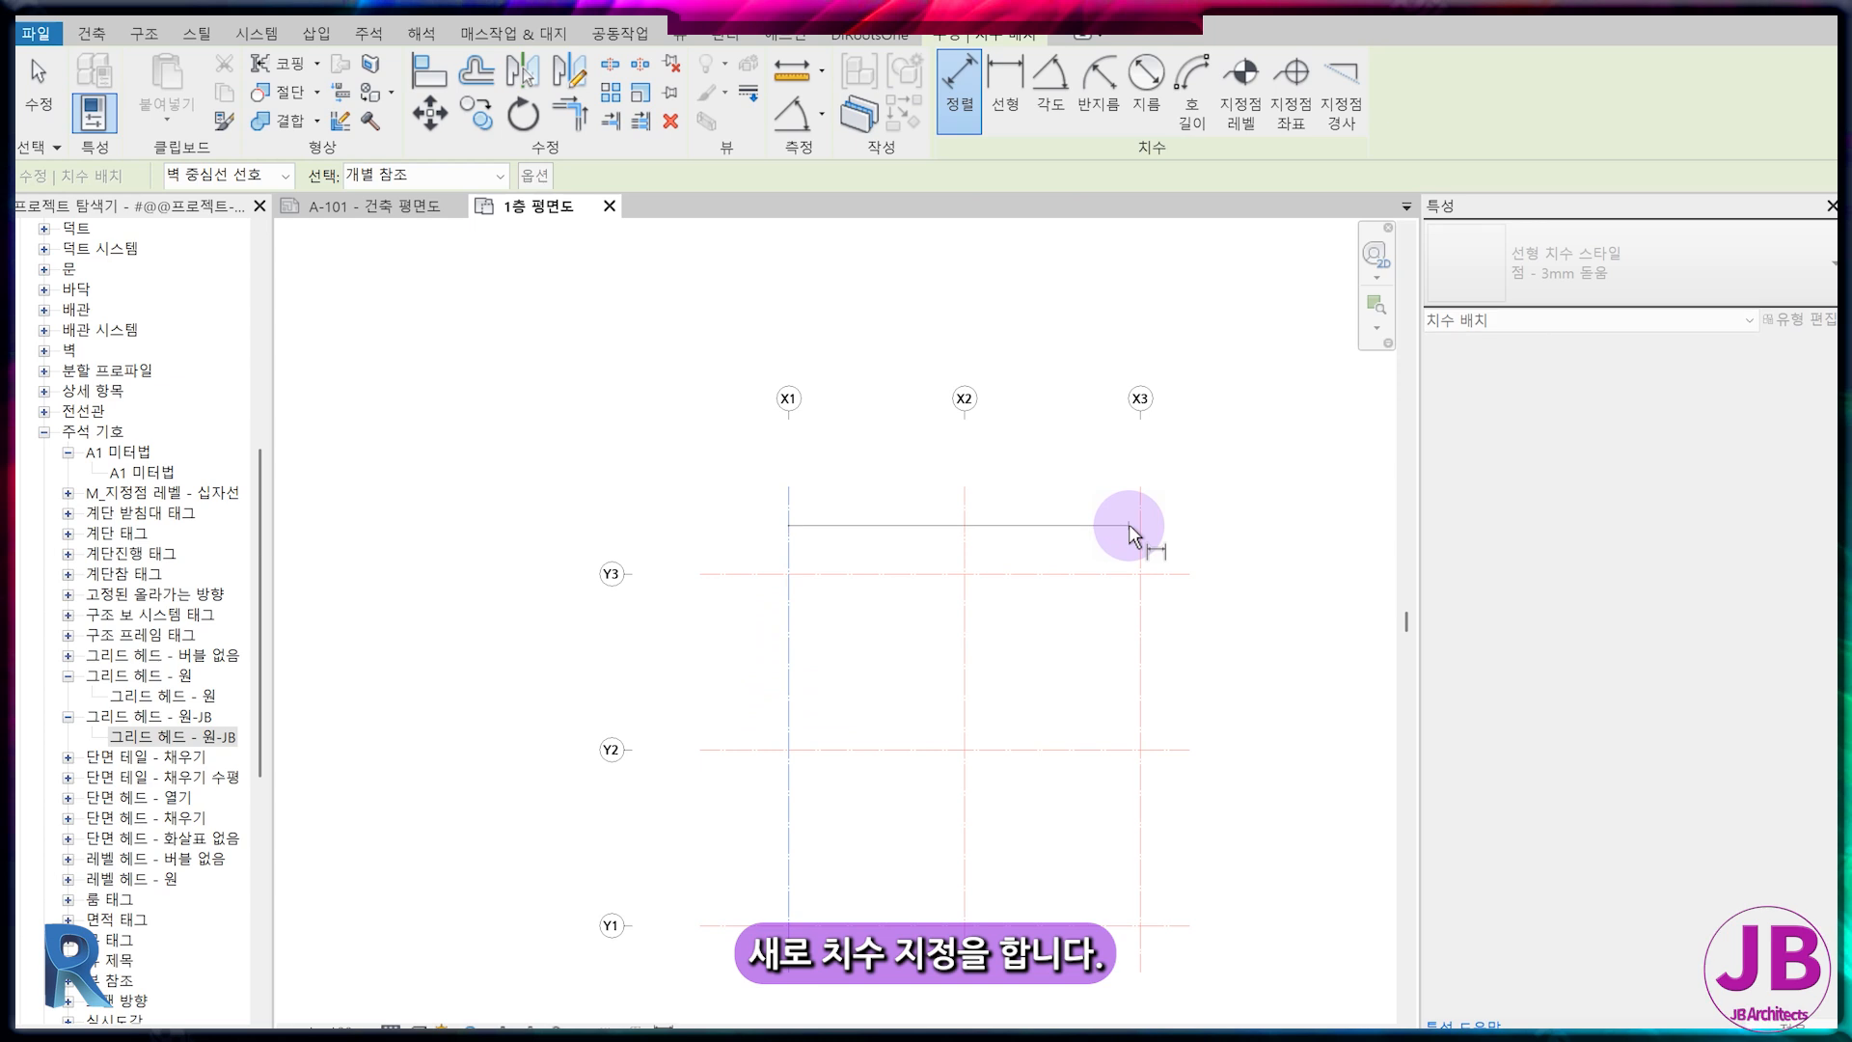
left_click(1133, 526)
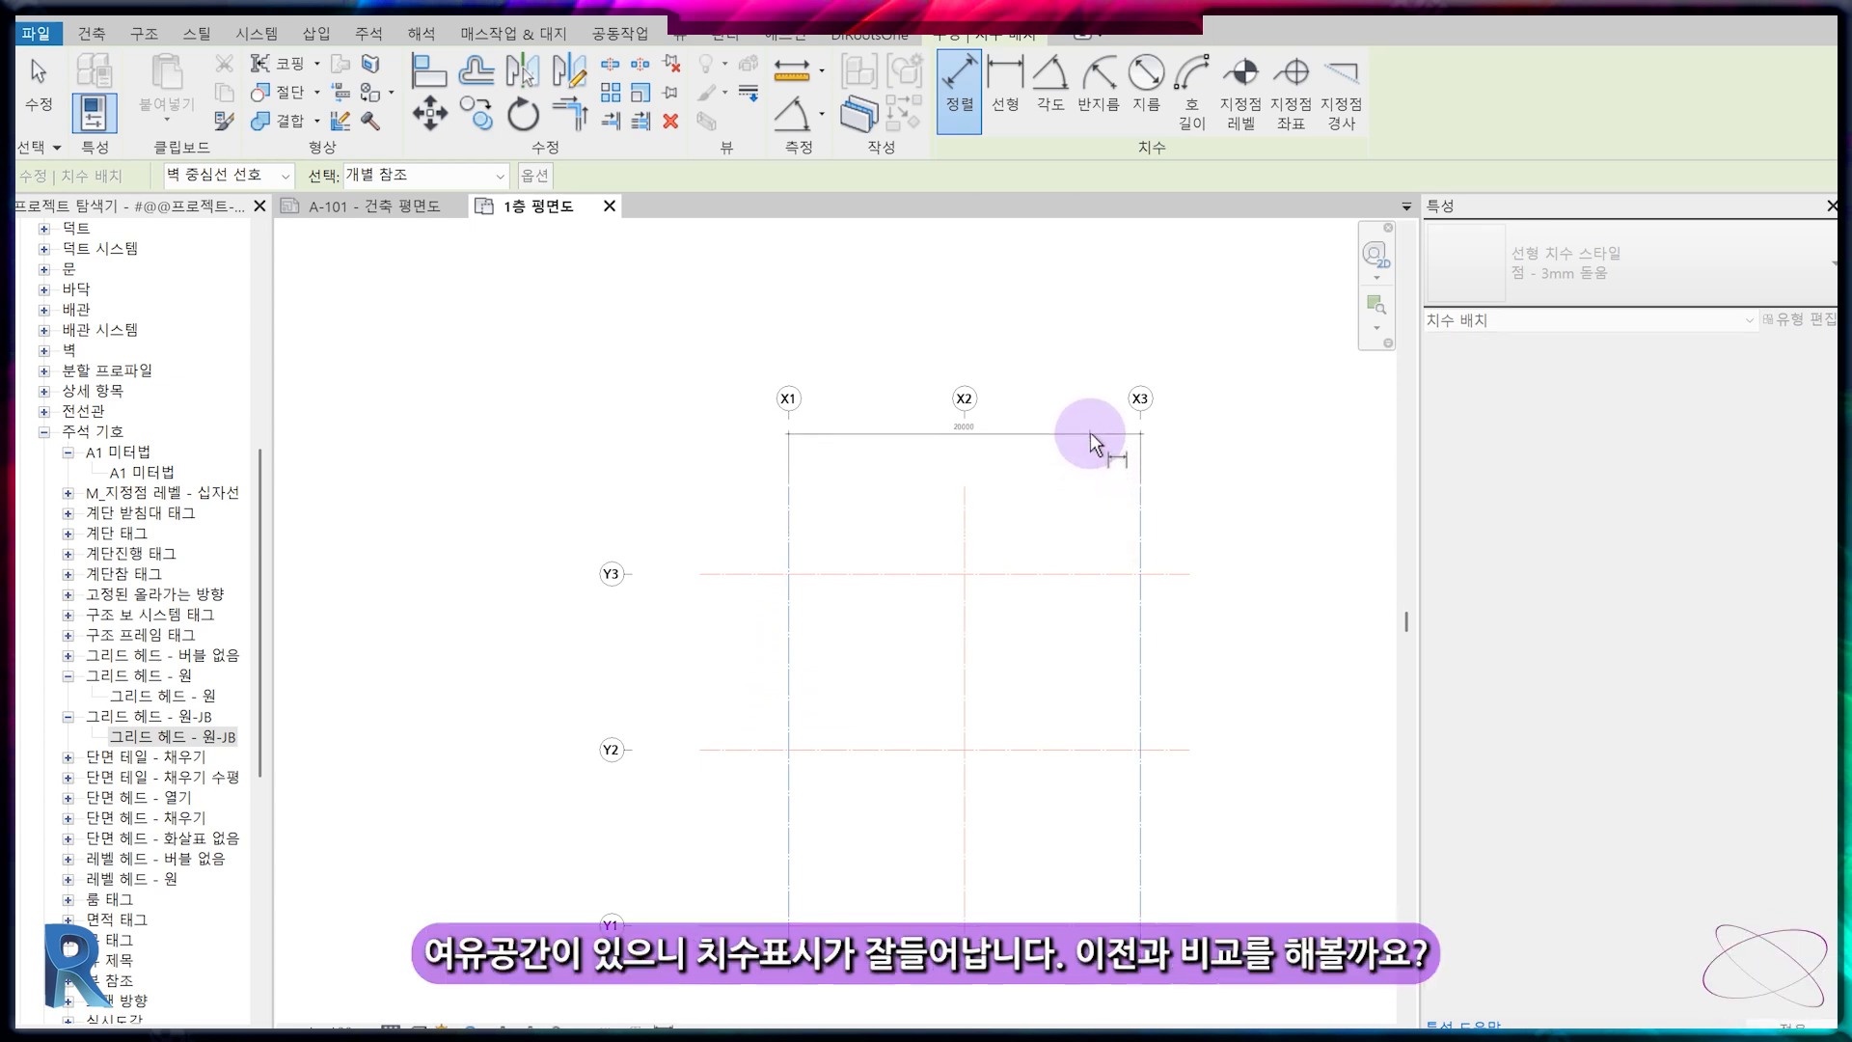
left_click(1086, 435)
left_click(788, 523)
left_click(965, 512)
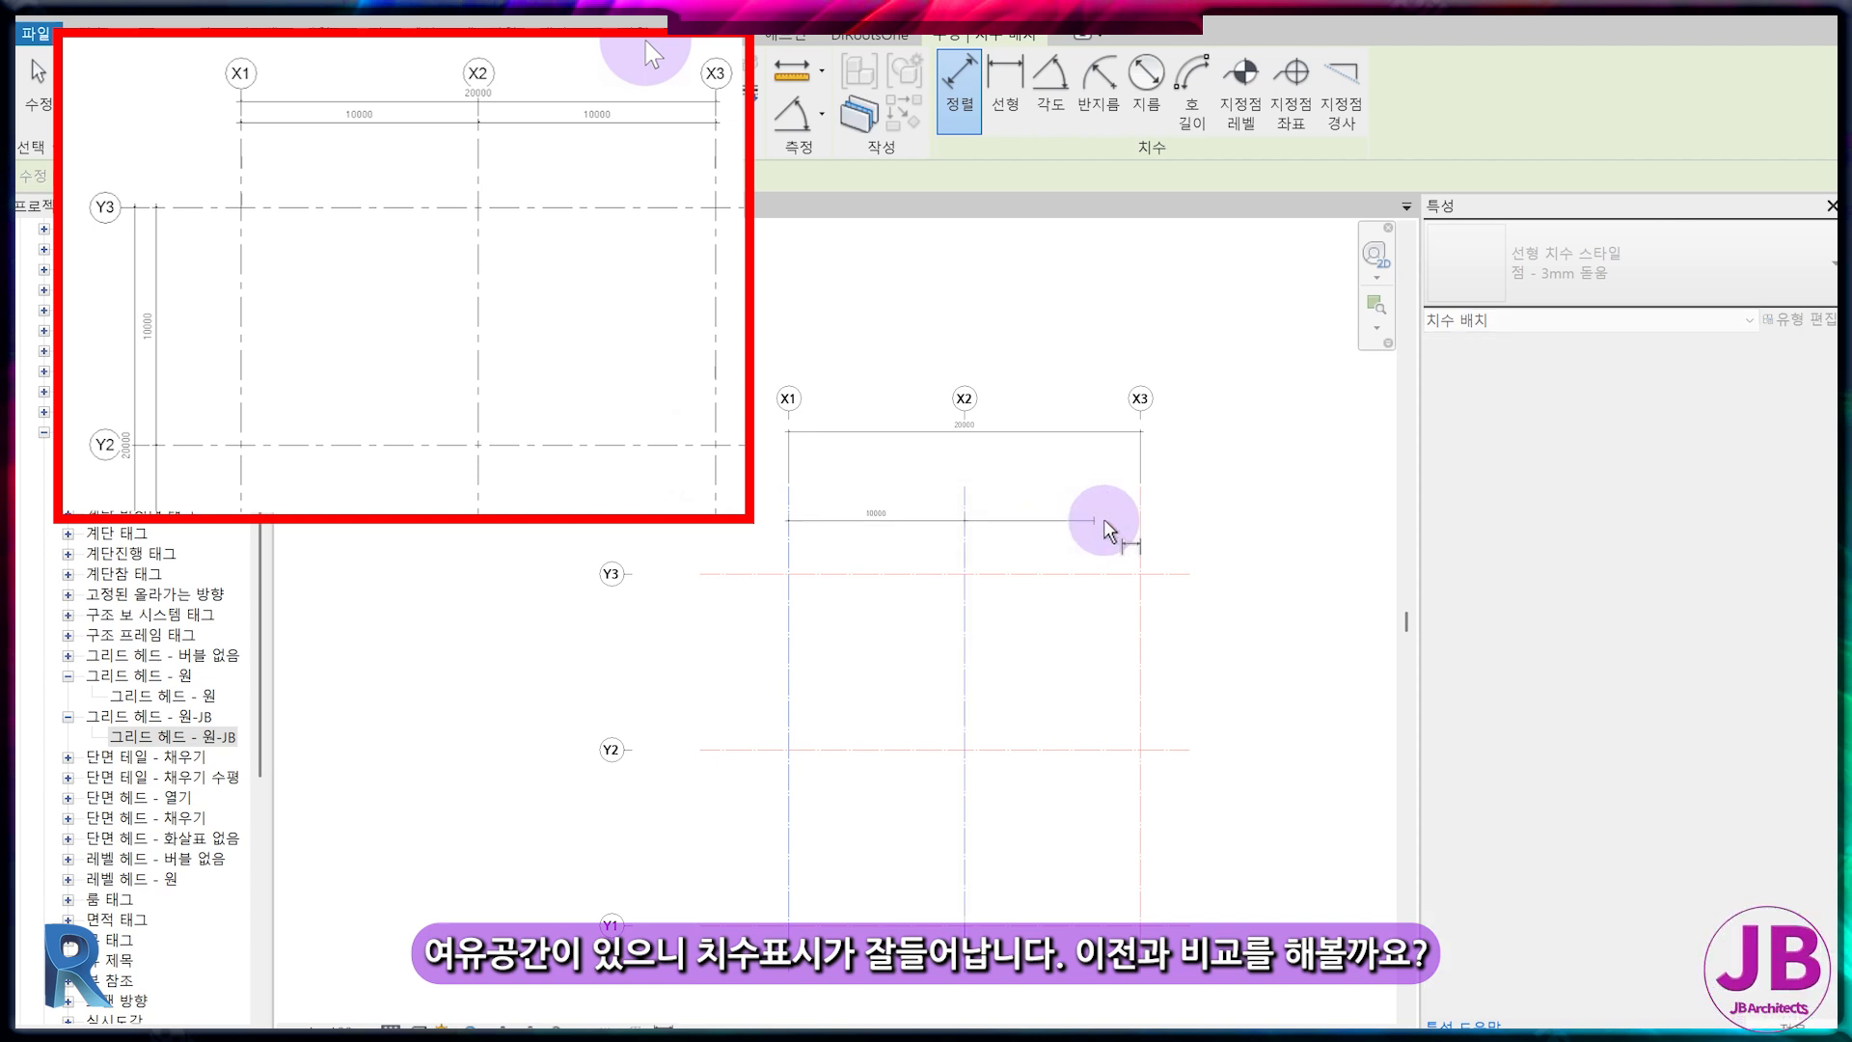
left_click(1137, 521)
left_click(1091, 451)
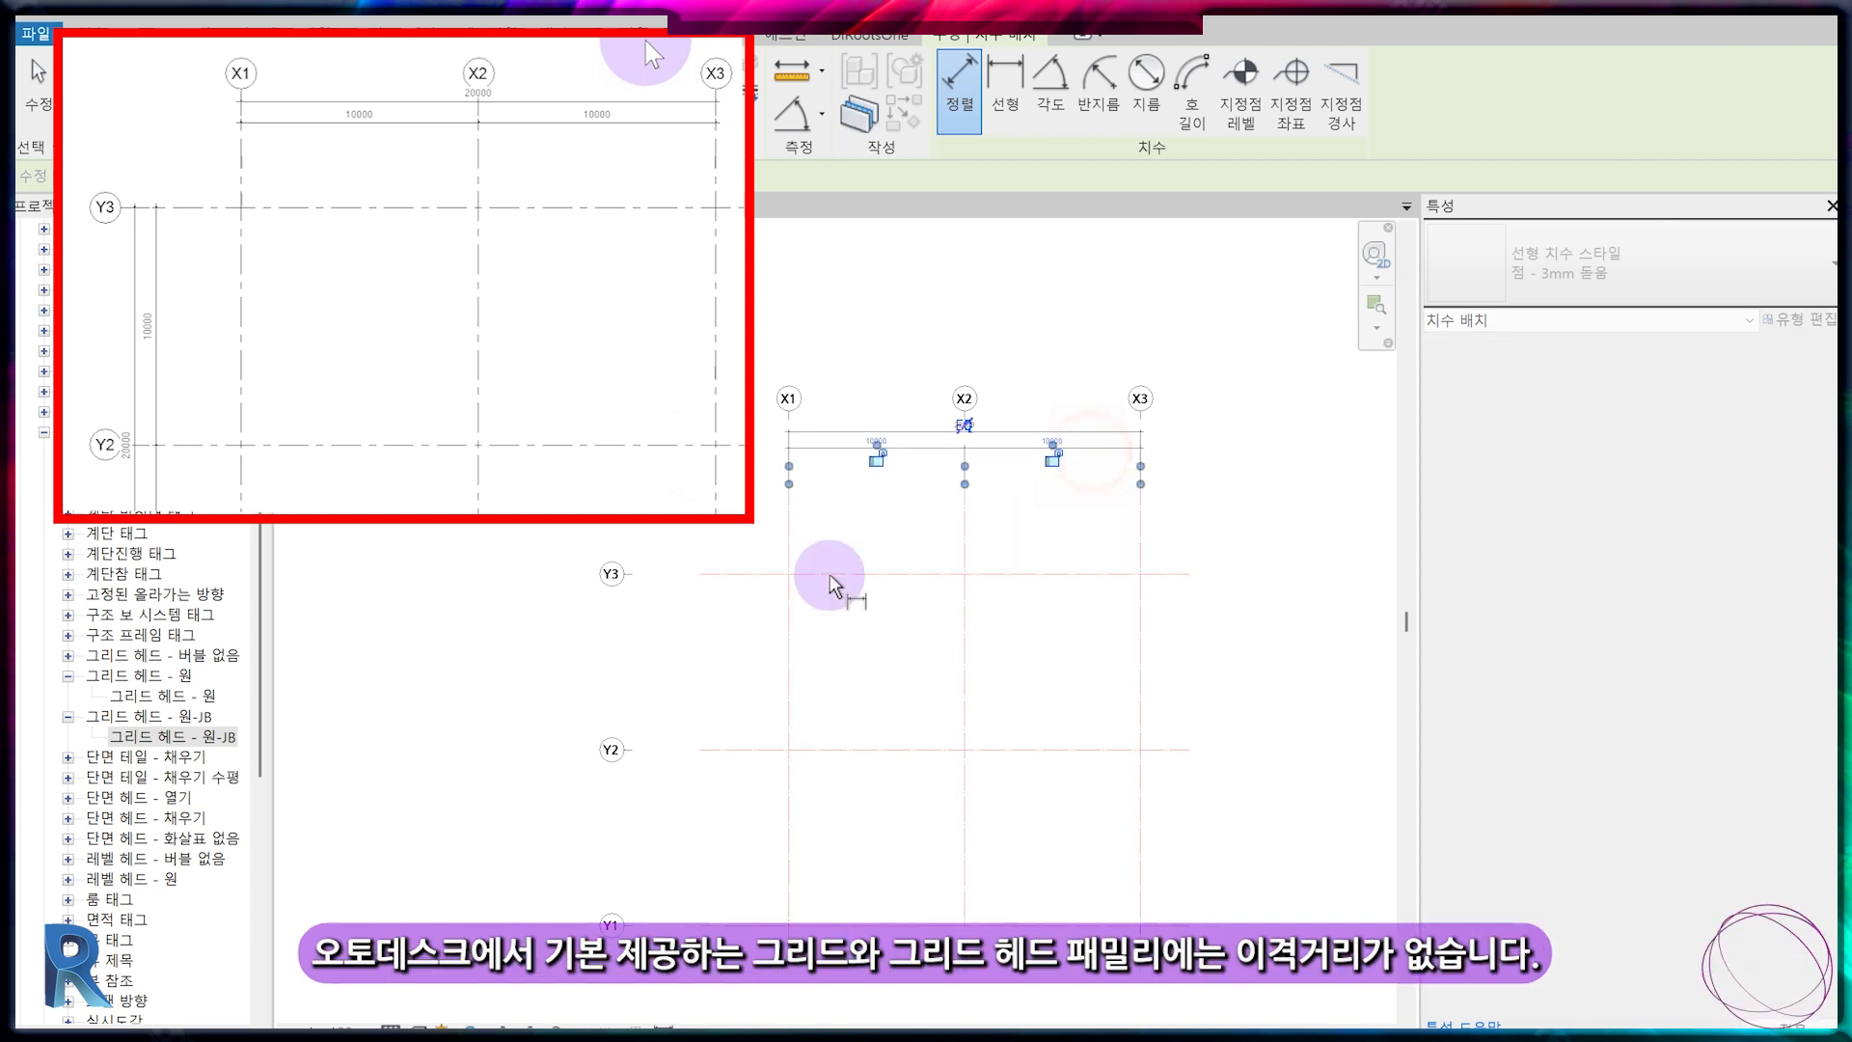
Dimension the Y grids beside their heads with an overall Y3–Y1 dimension and a chain through Y3, Y2 and Y1
left_click(742, 574)
left_click(726, 922)
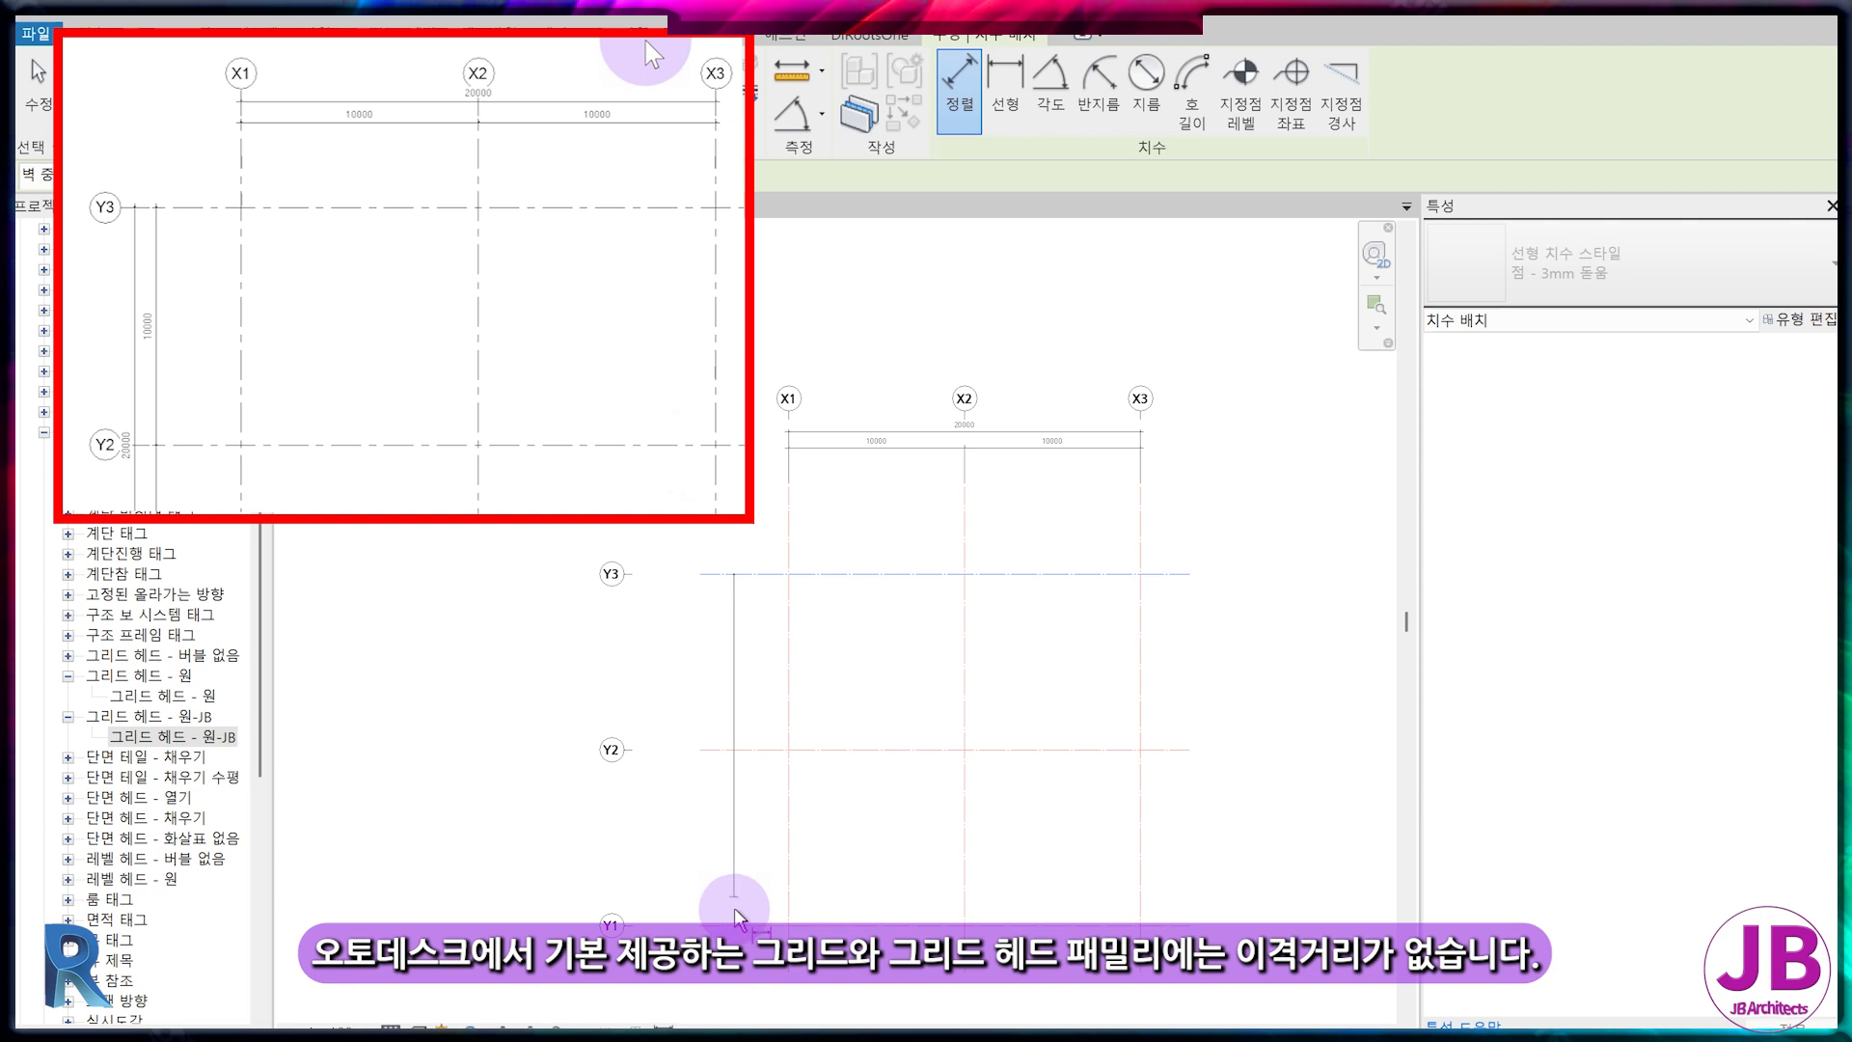
left_click(650, 860)
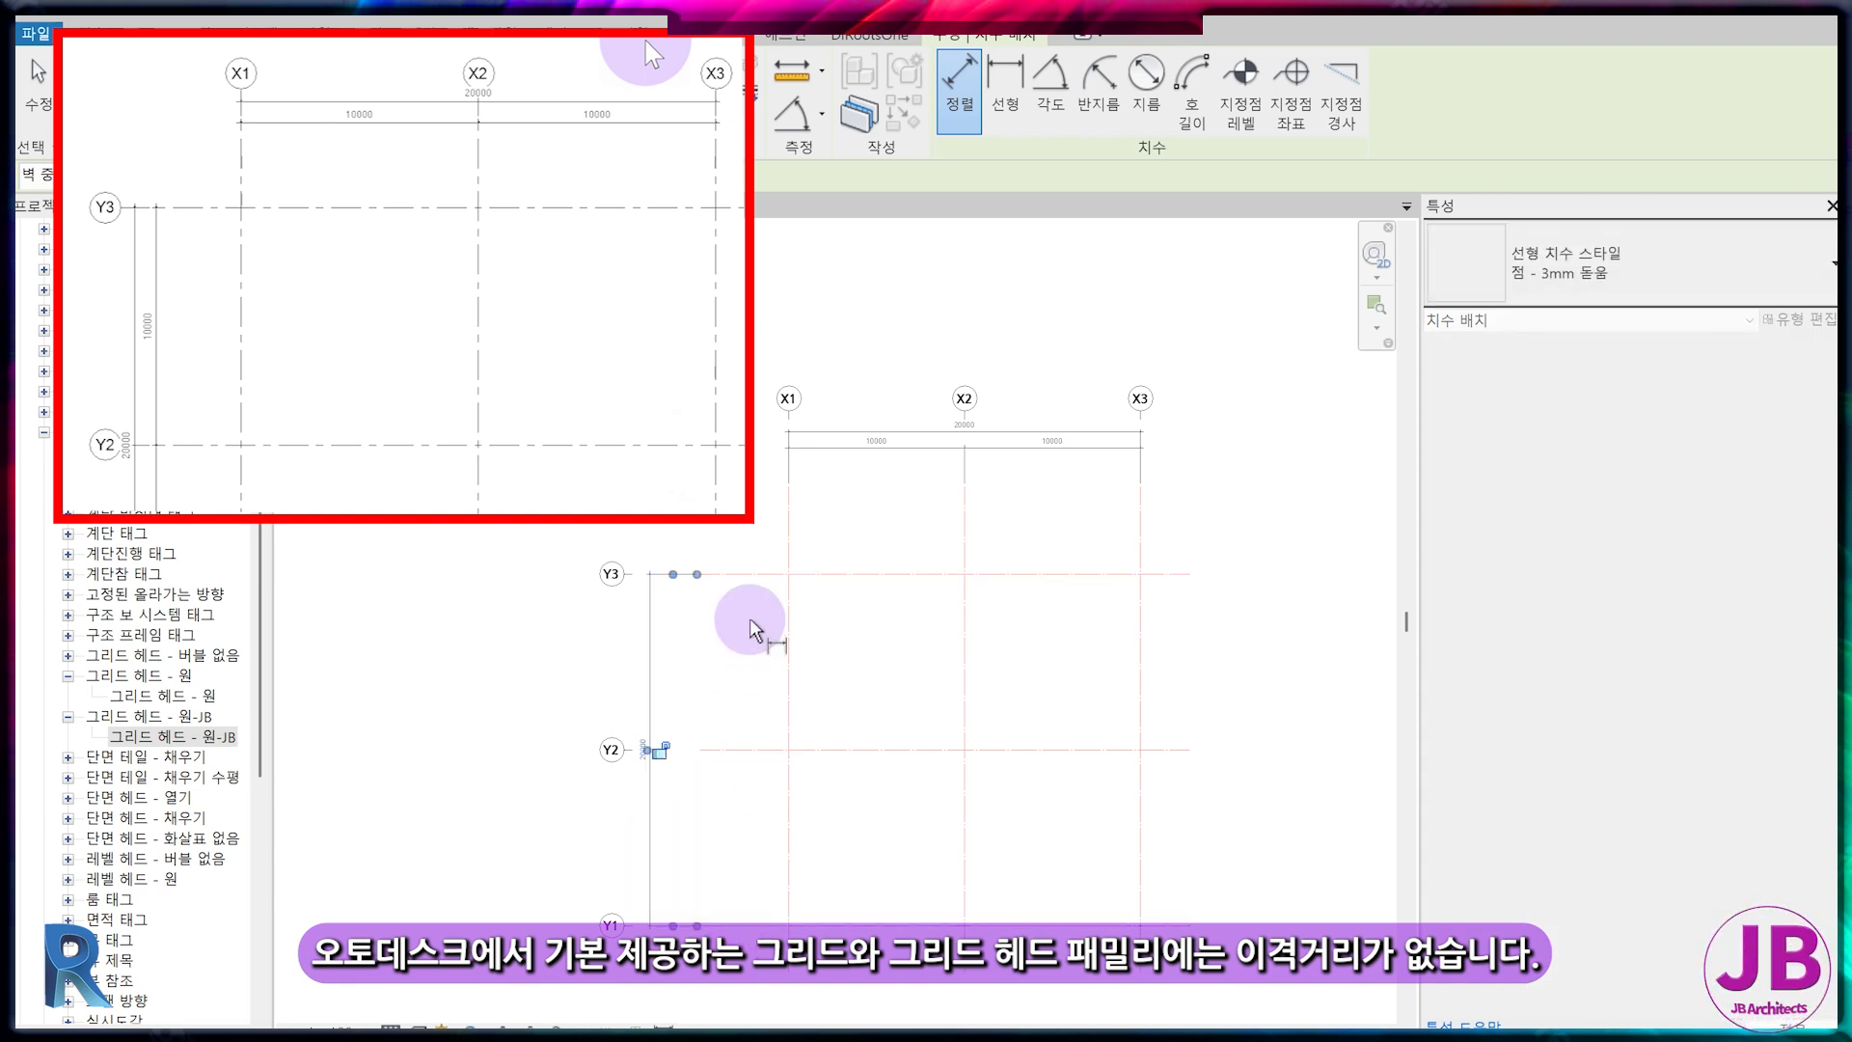
left_click(738, 574)
left_click(740, 749)
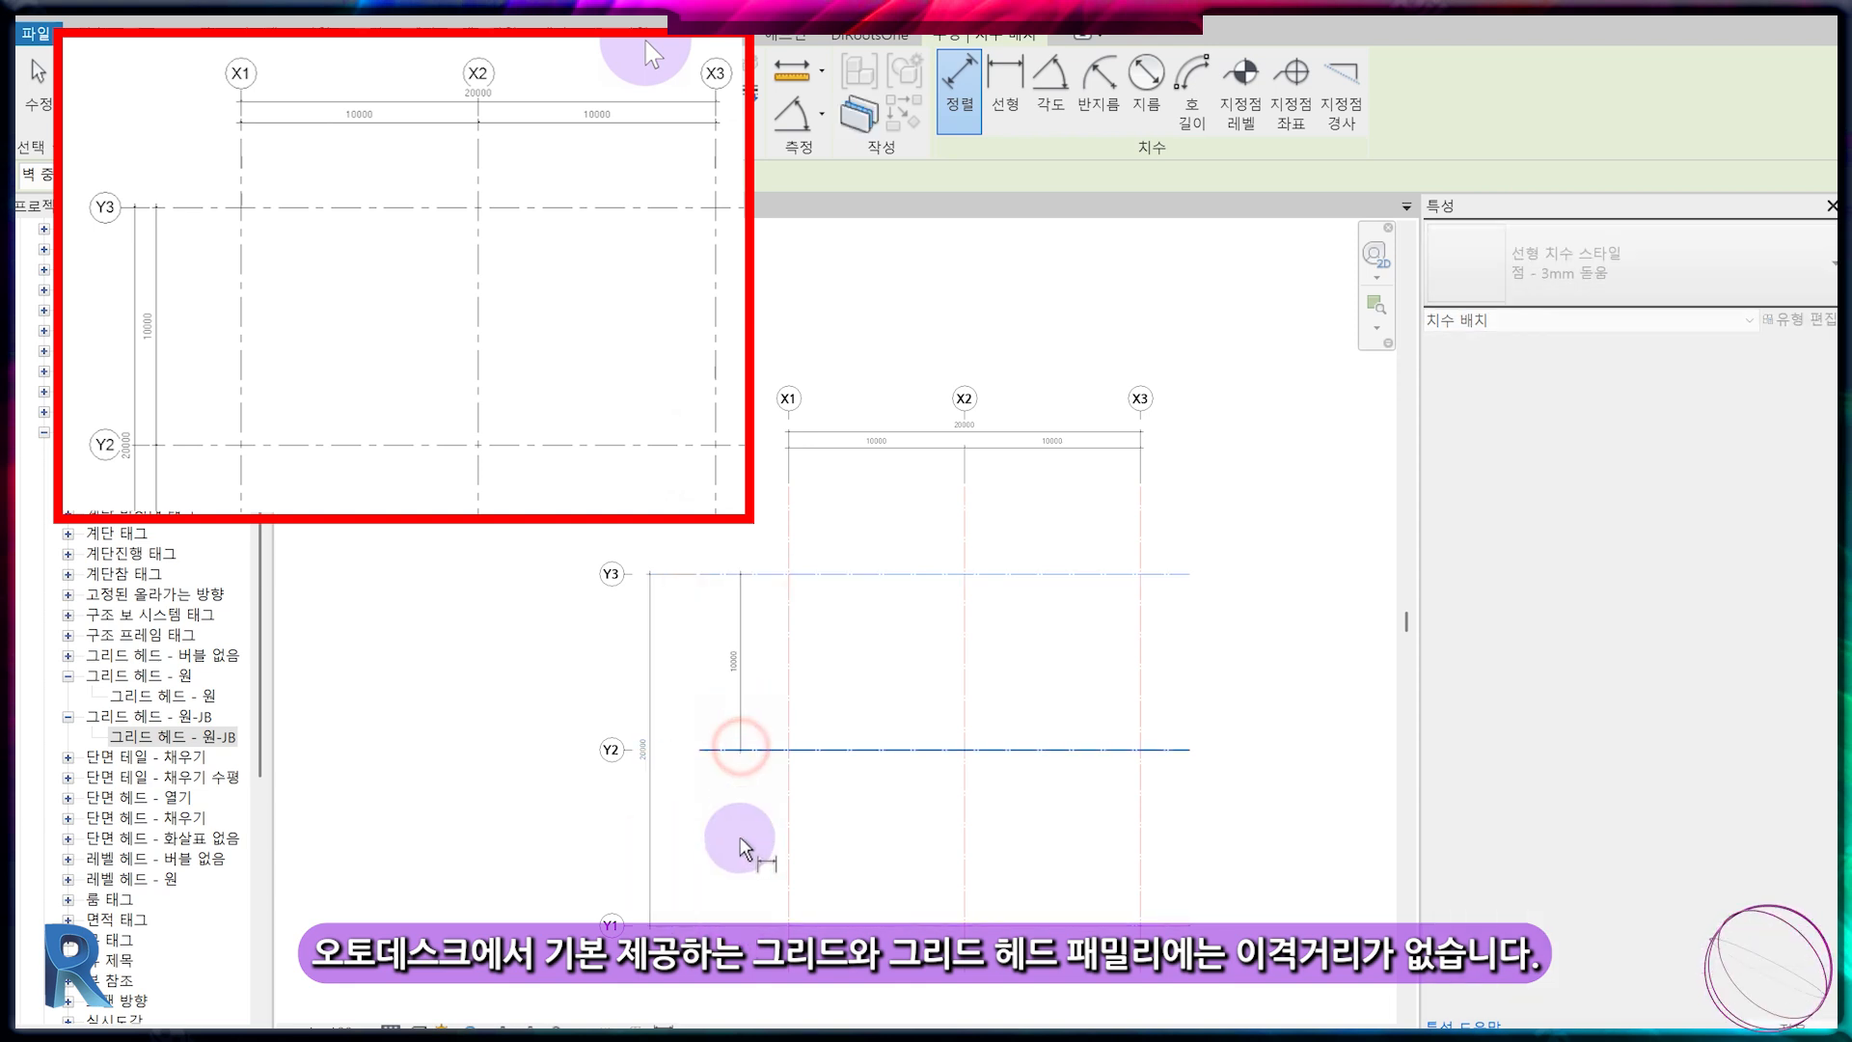
left_click(726, 919)
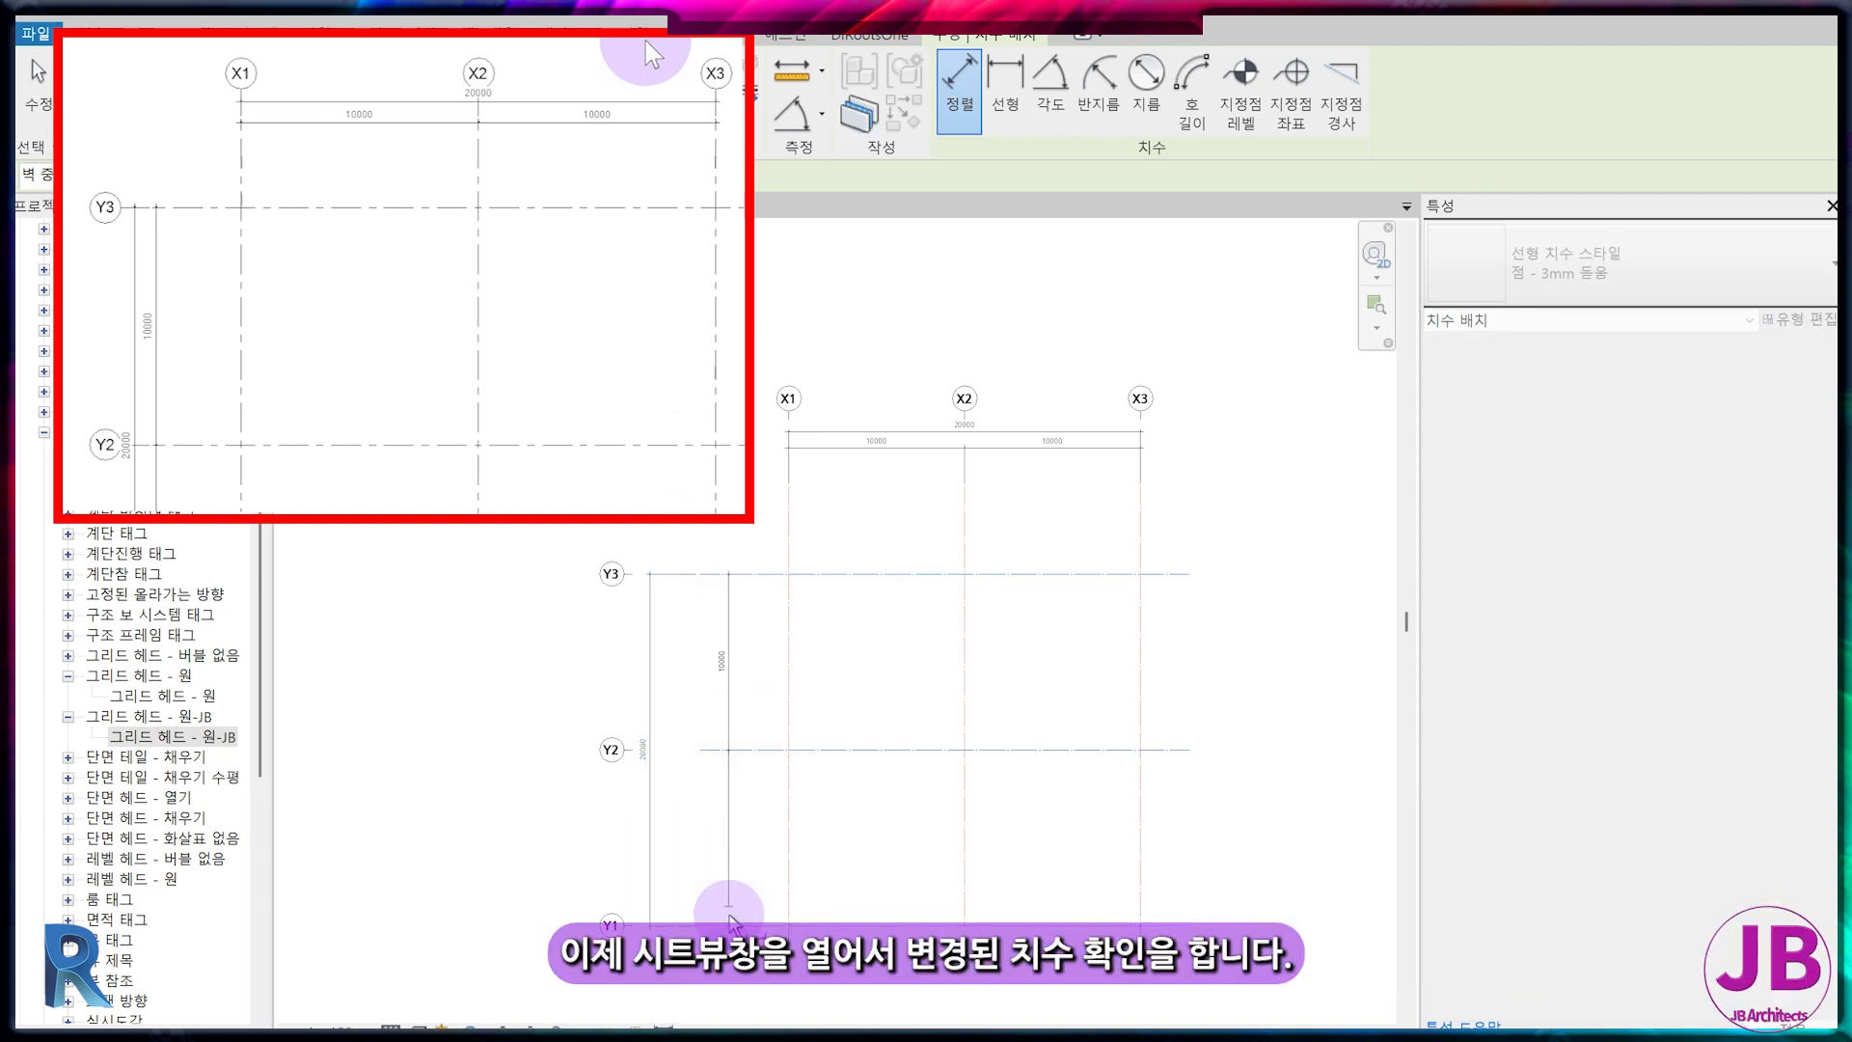
left_click(674, 849)
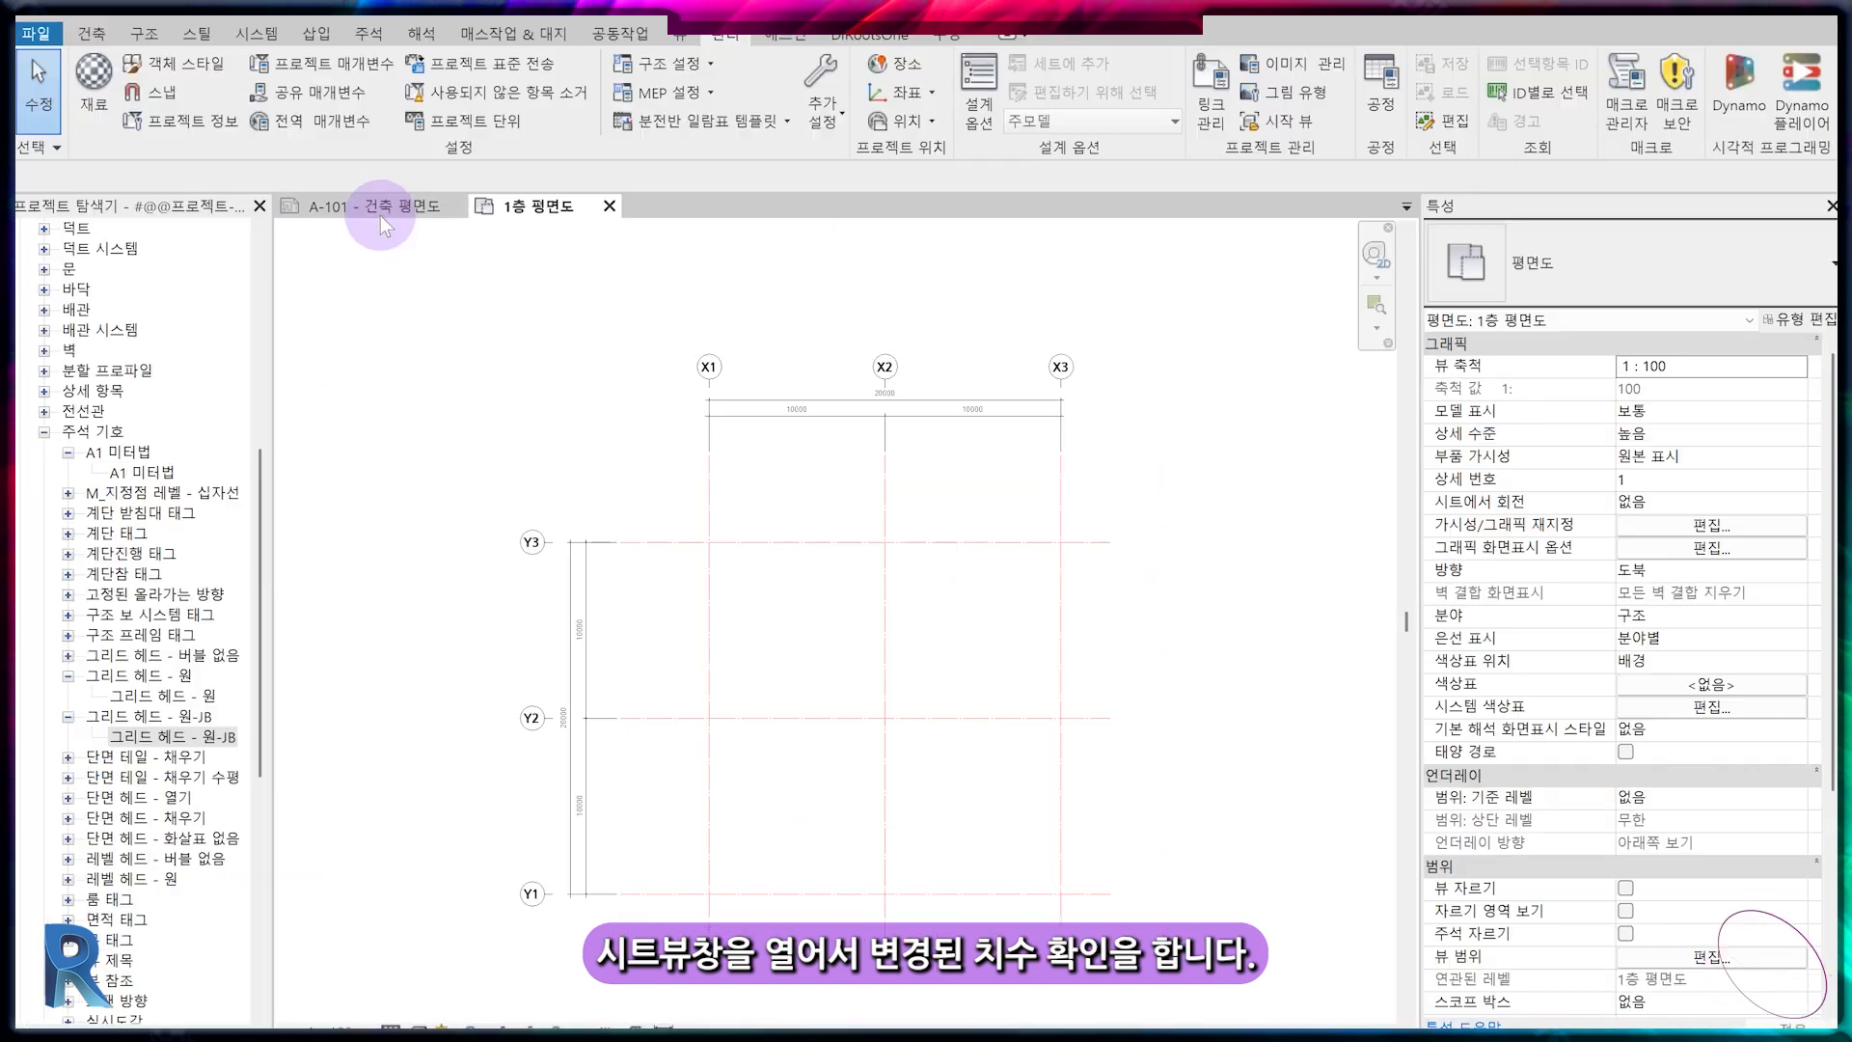
Open sheet A-101 - 건축 평면도 and check the grid heads and dimensions of the 1층 평면도 view
left_click(512, 49)
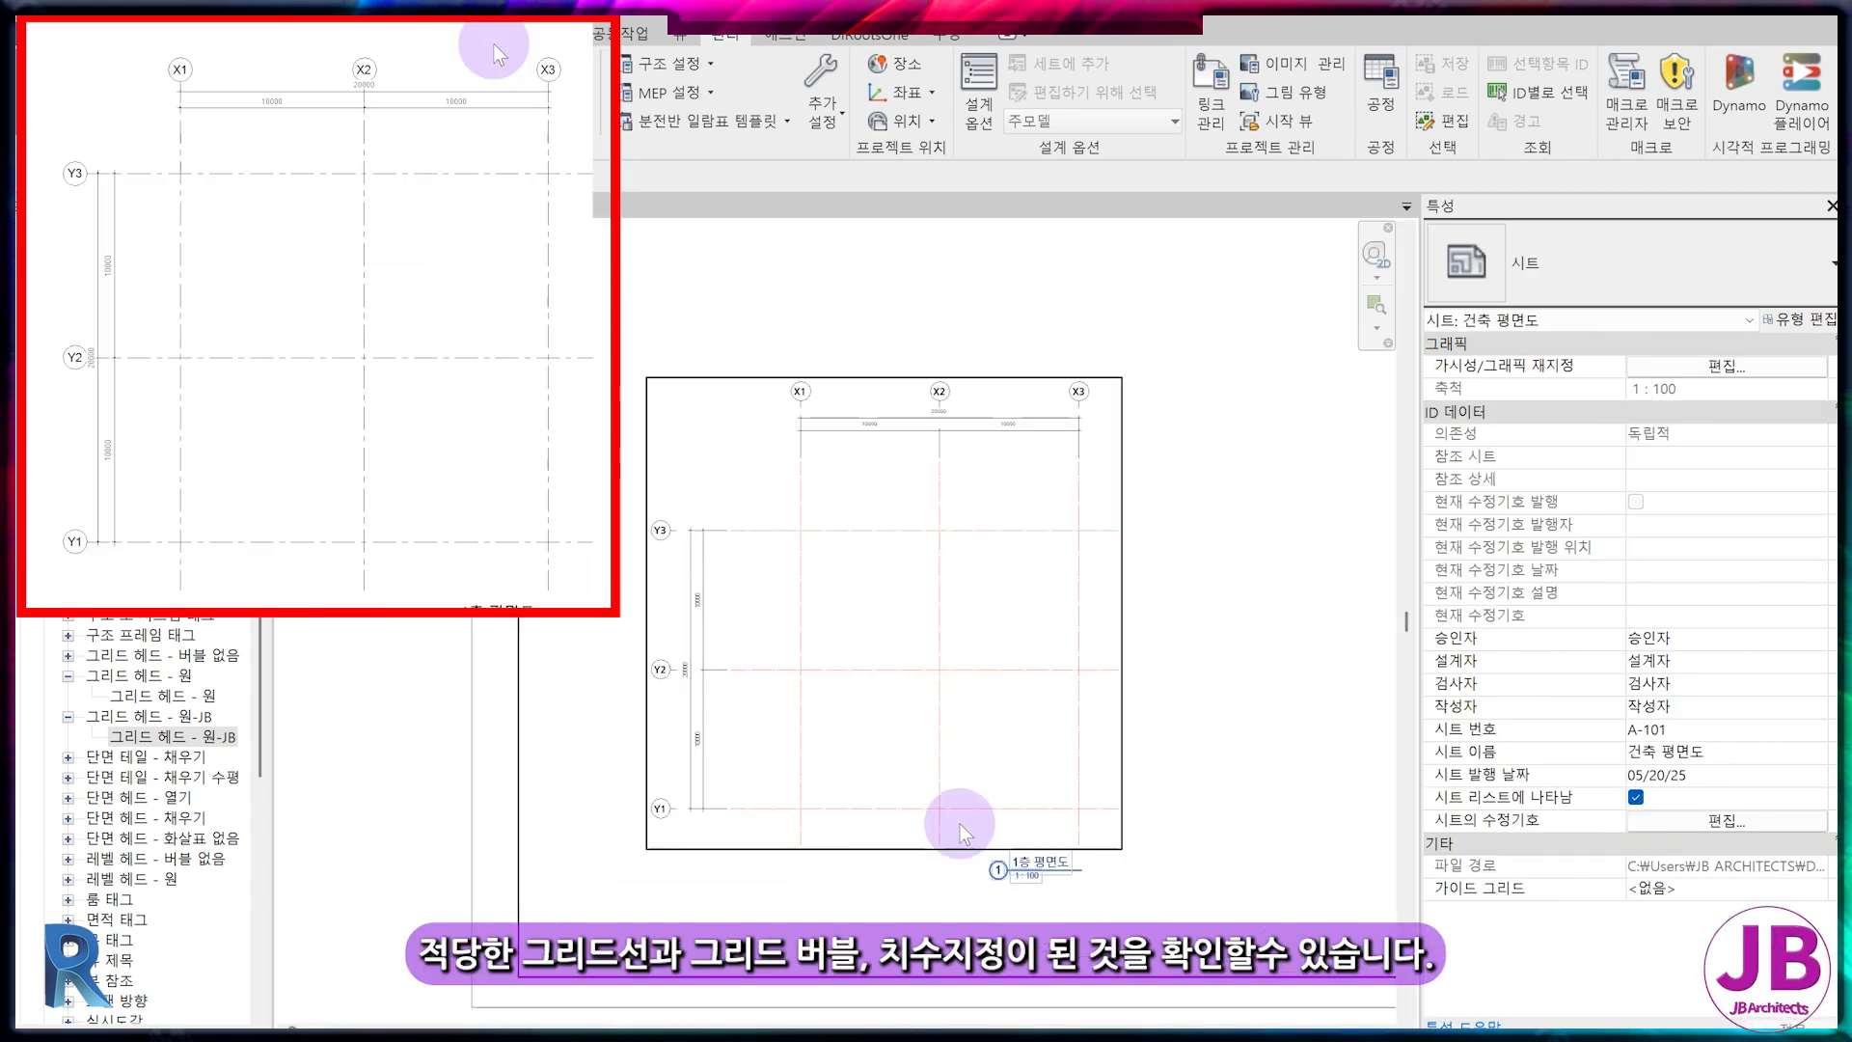
middle_click_drag(960, 824, 941, 779)
left_click(949, 1003)
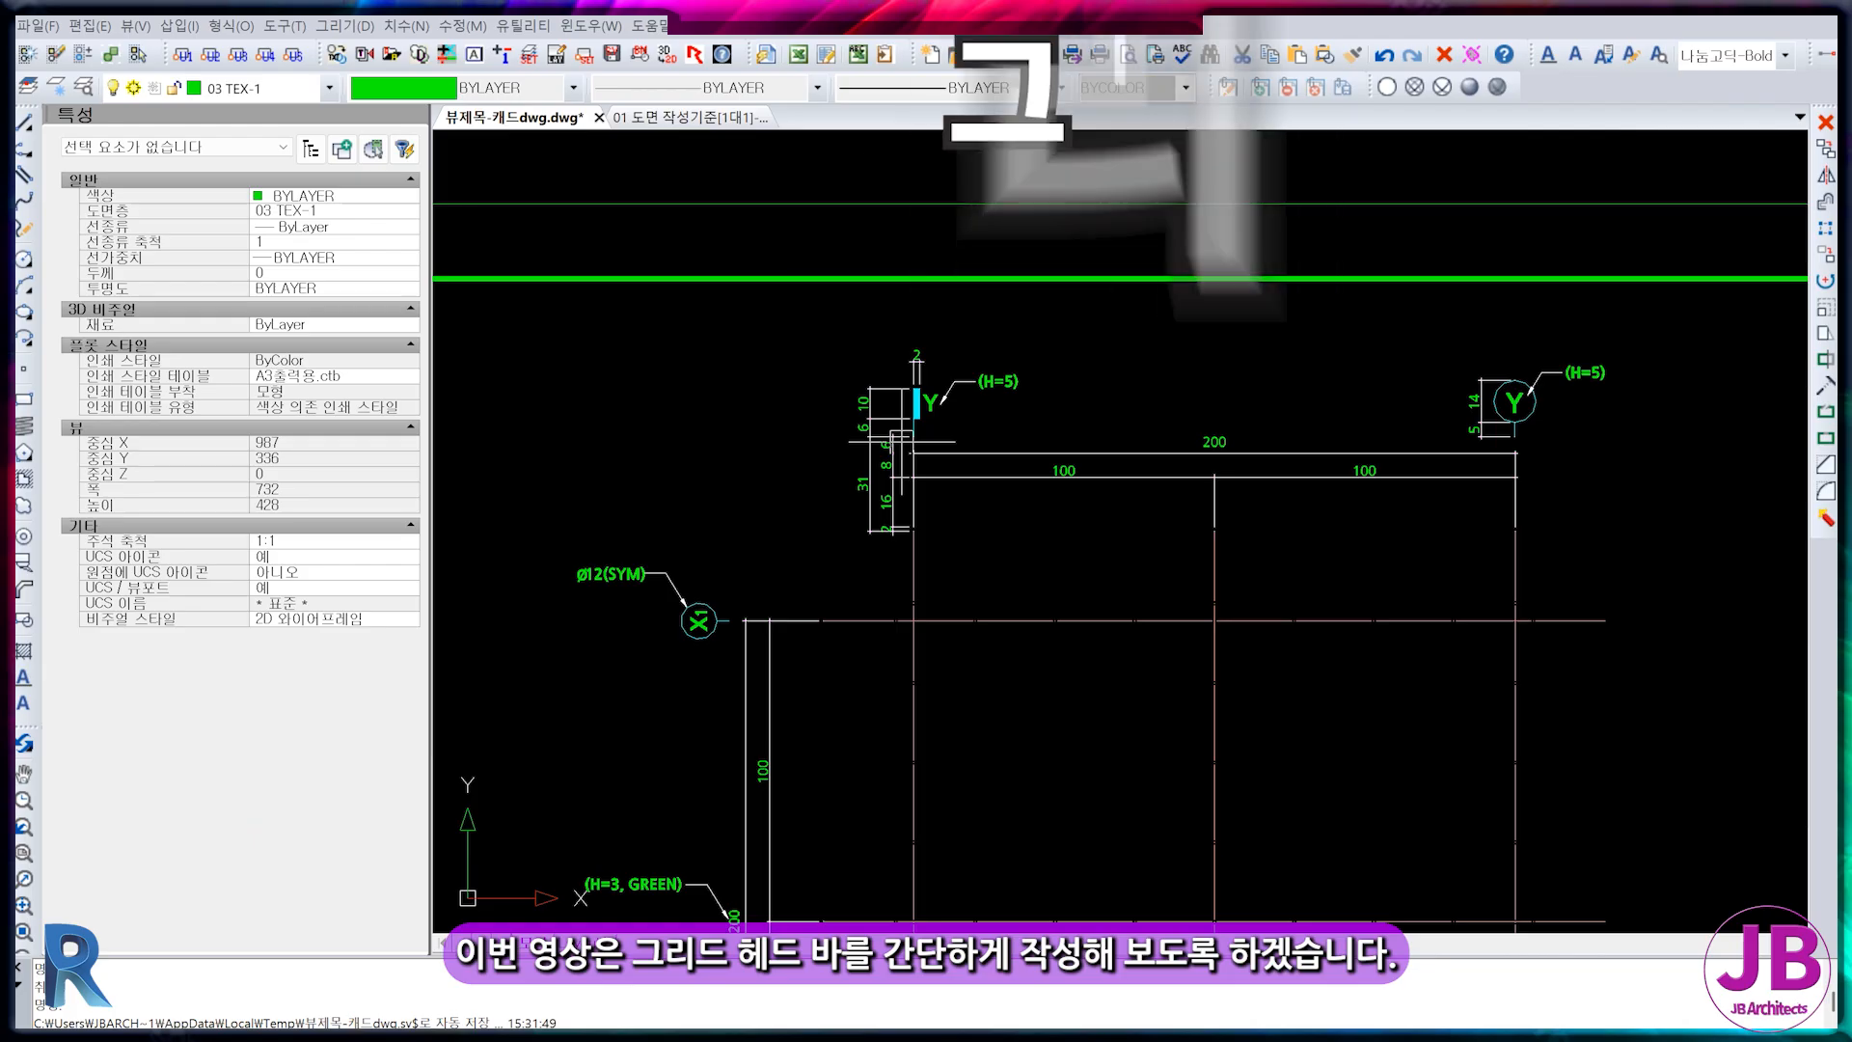
Examine the bar-type grid head's size, offsets and text height in the CAD reference drawing
scroll(894, 413, "up", 4)
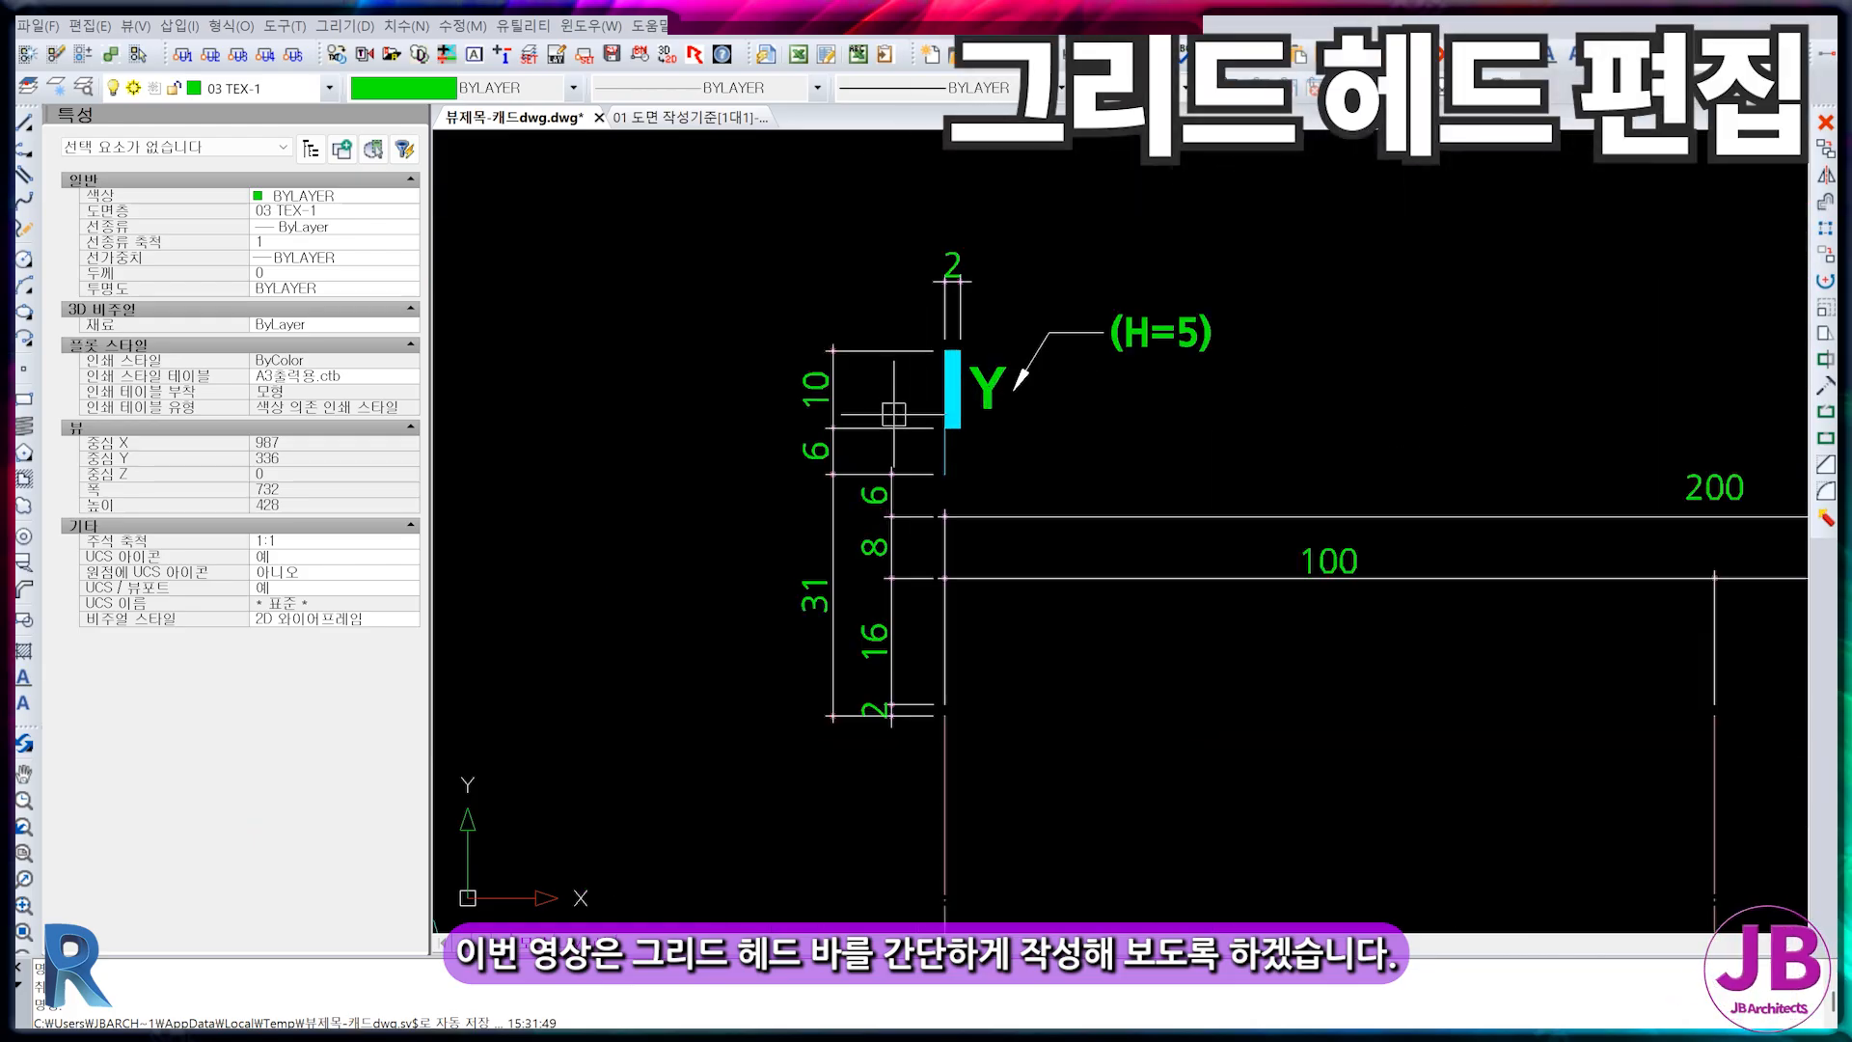
scroll(849, 348, "down", 2)
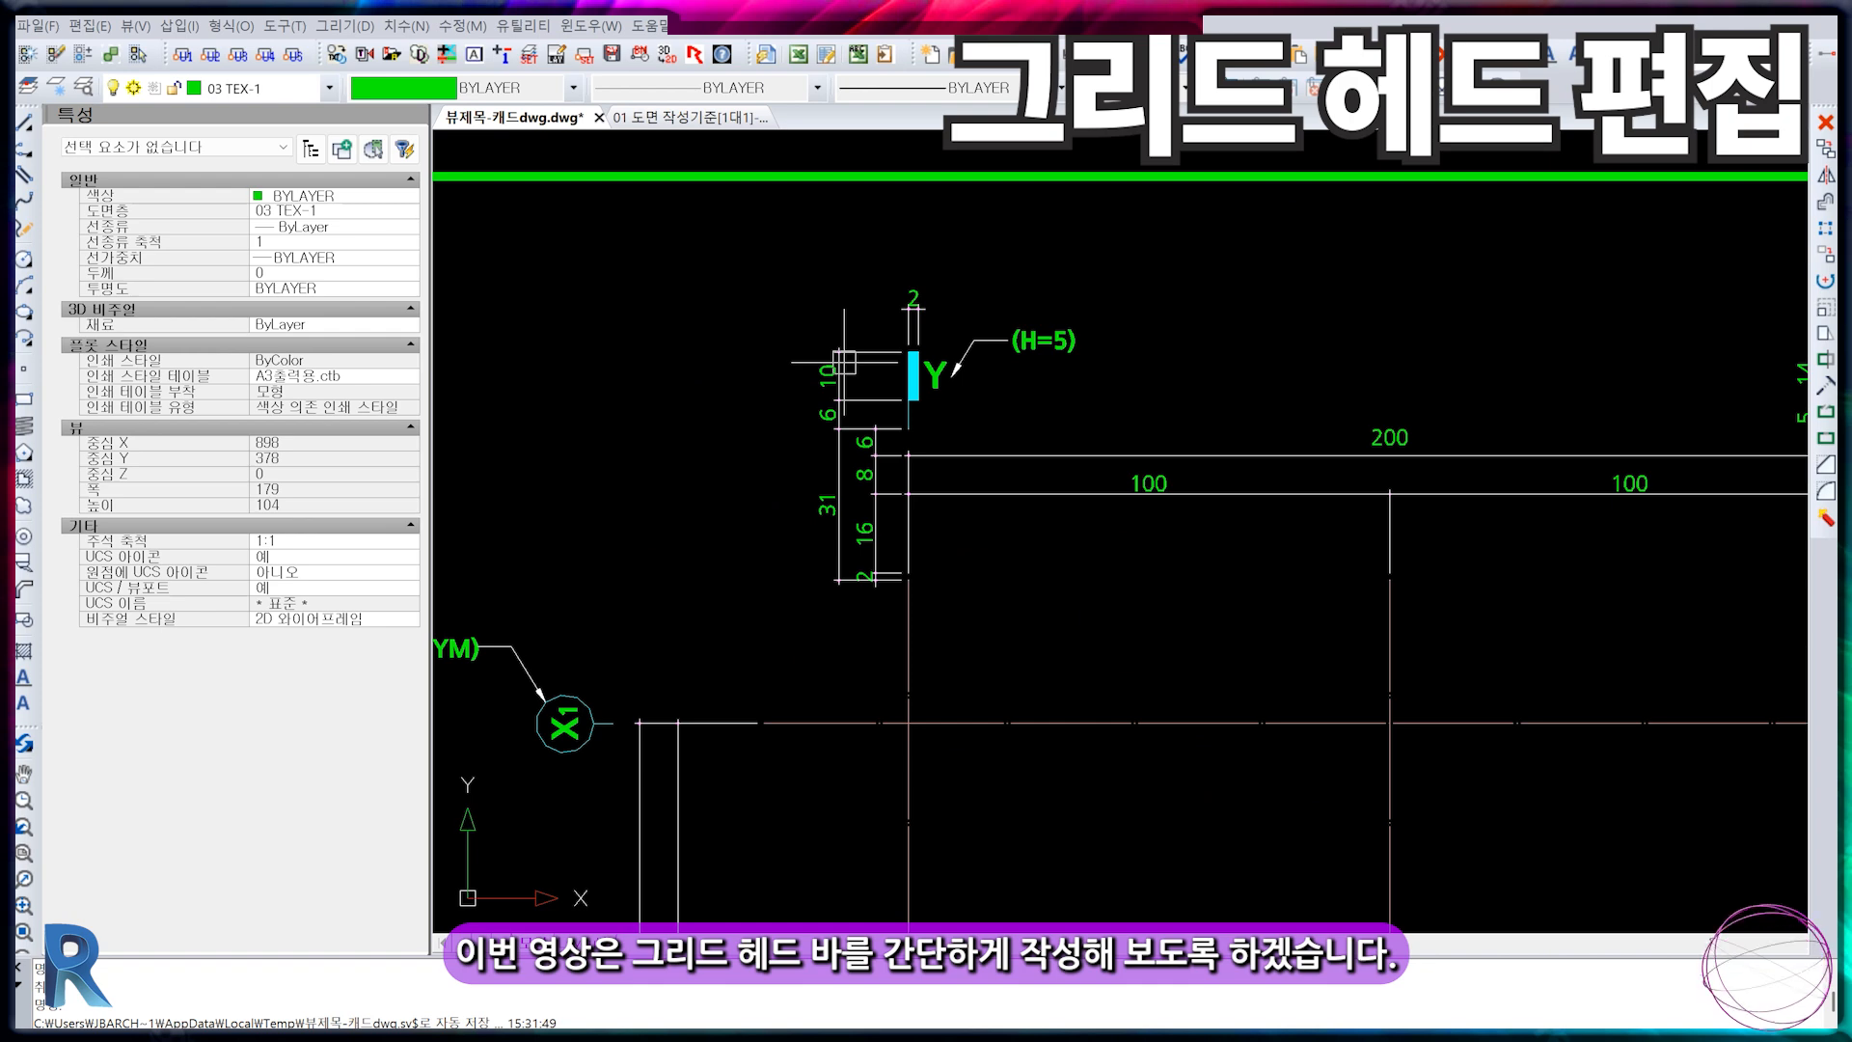
middle_click_drag(903, 436, 907, 468)
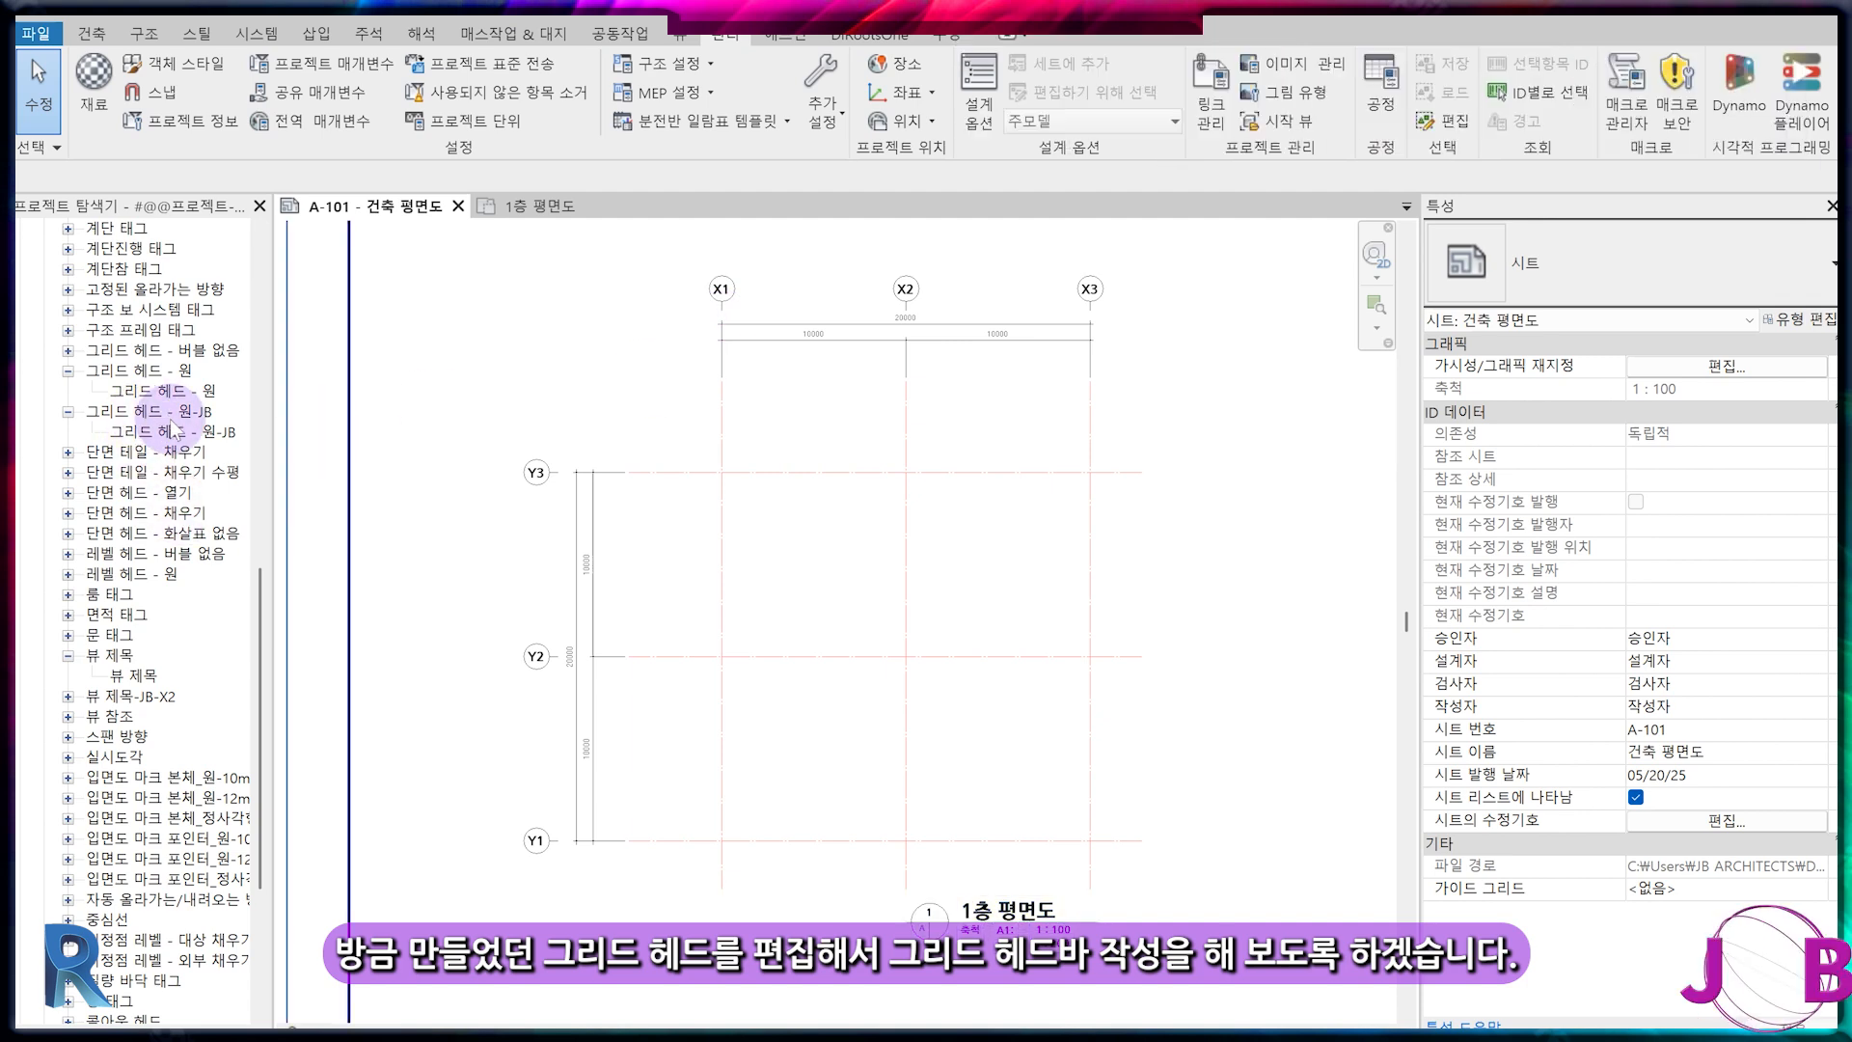
Open the 그리드 헤드 - 원-JB family from the project for editing and save it as a separate bar (바) grid head family
right_click(166, 412)
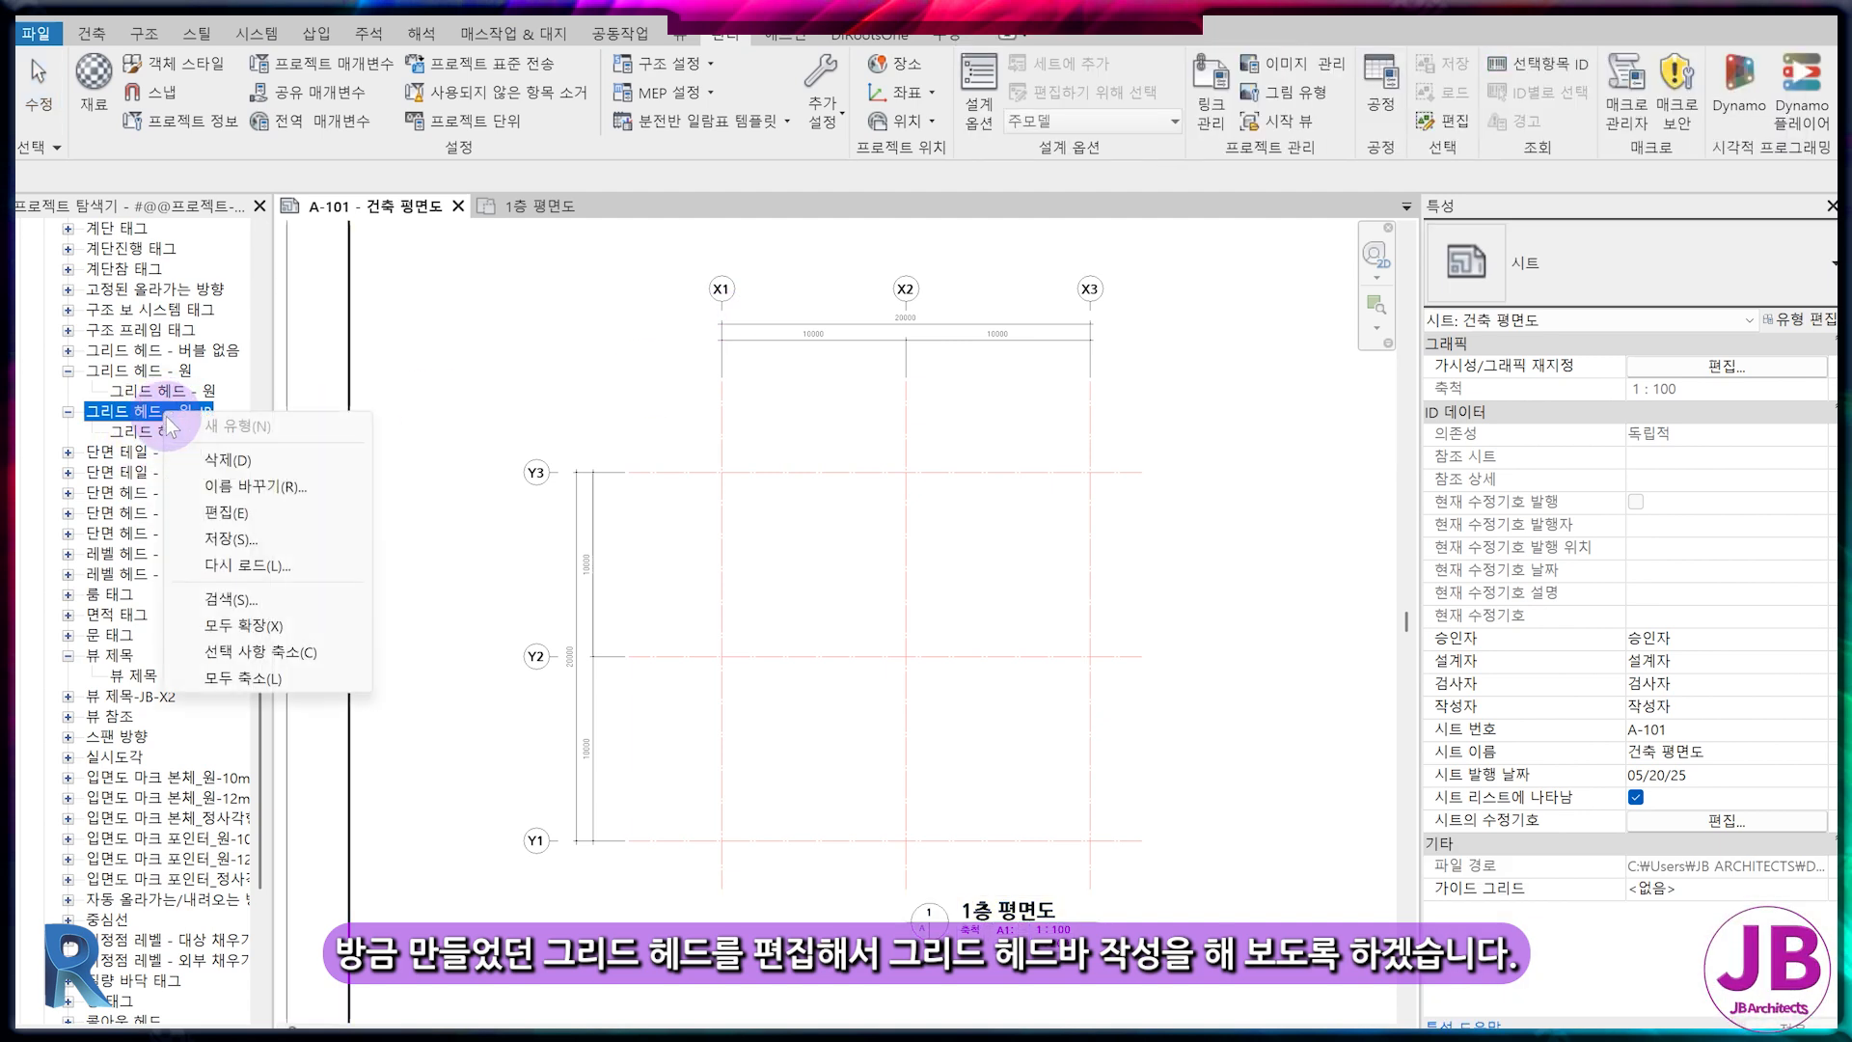
left_click(222, 518)
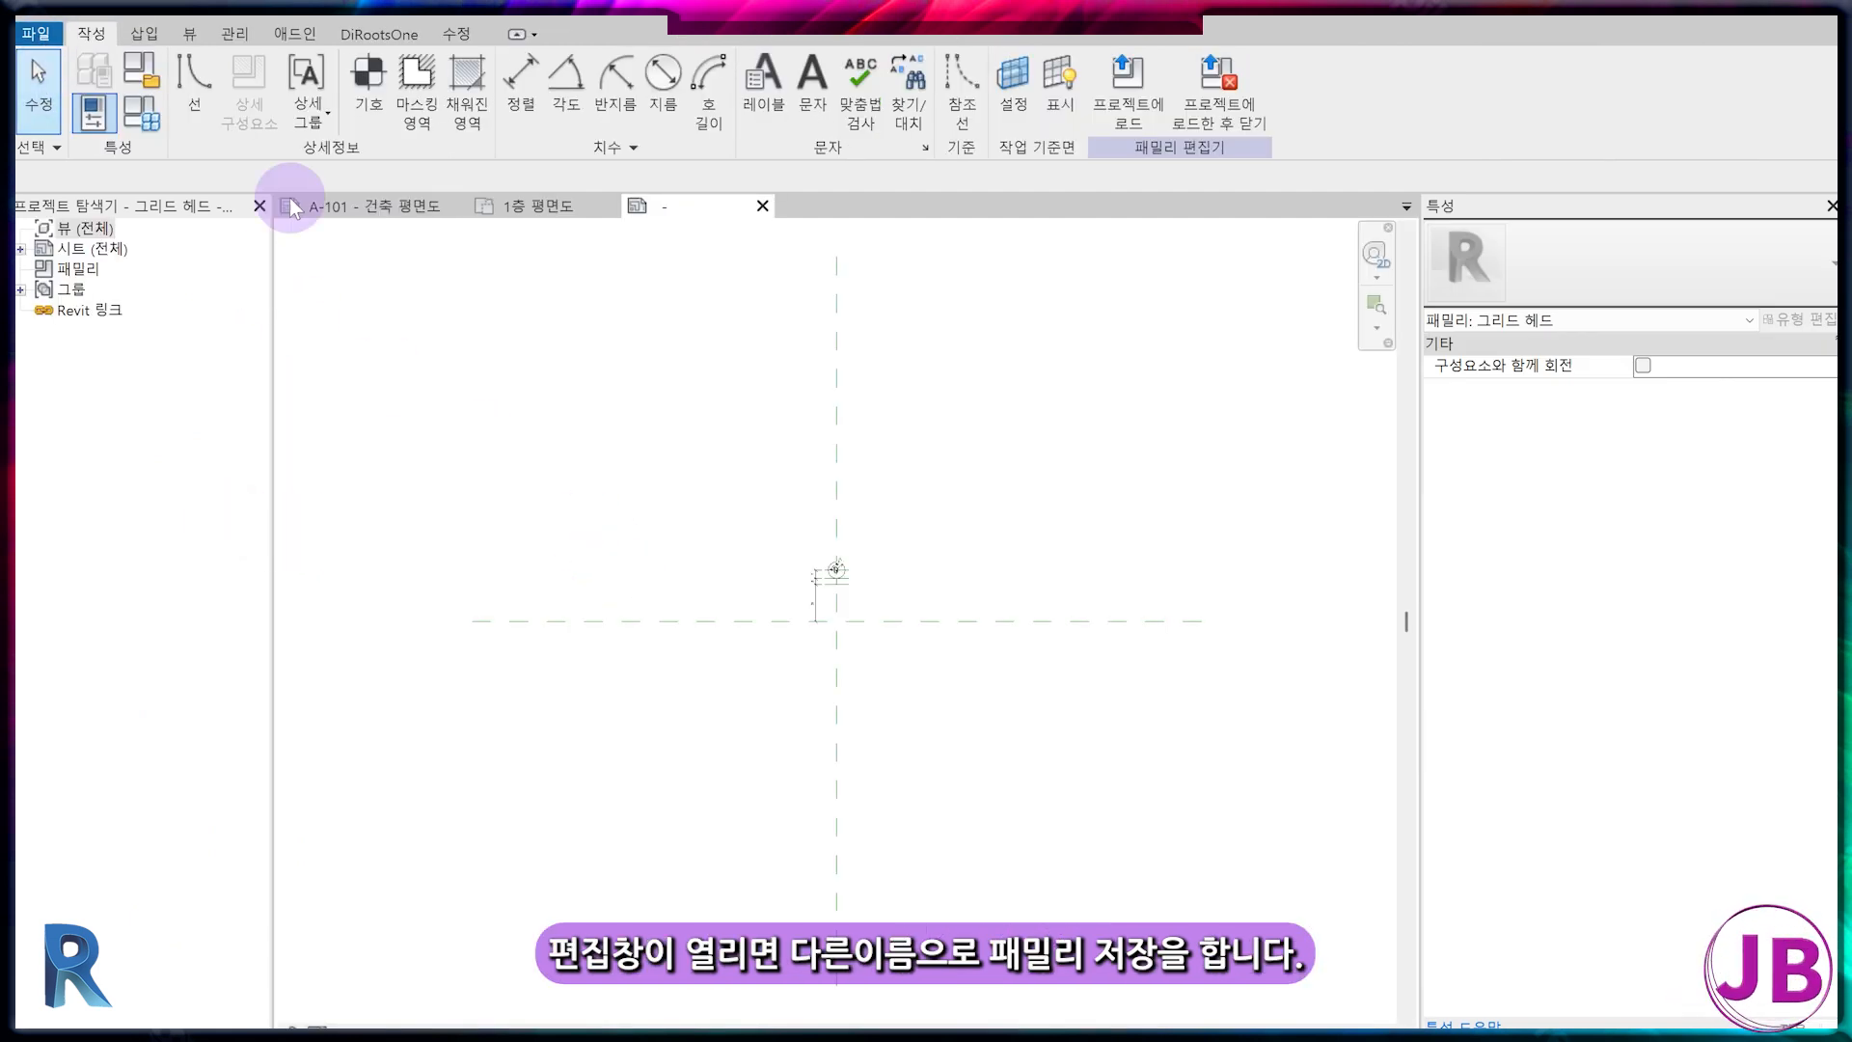
scroll(873, 606, "up", 1)
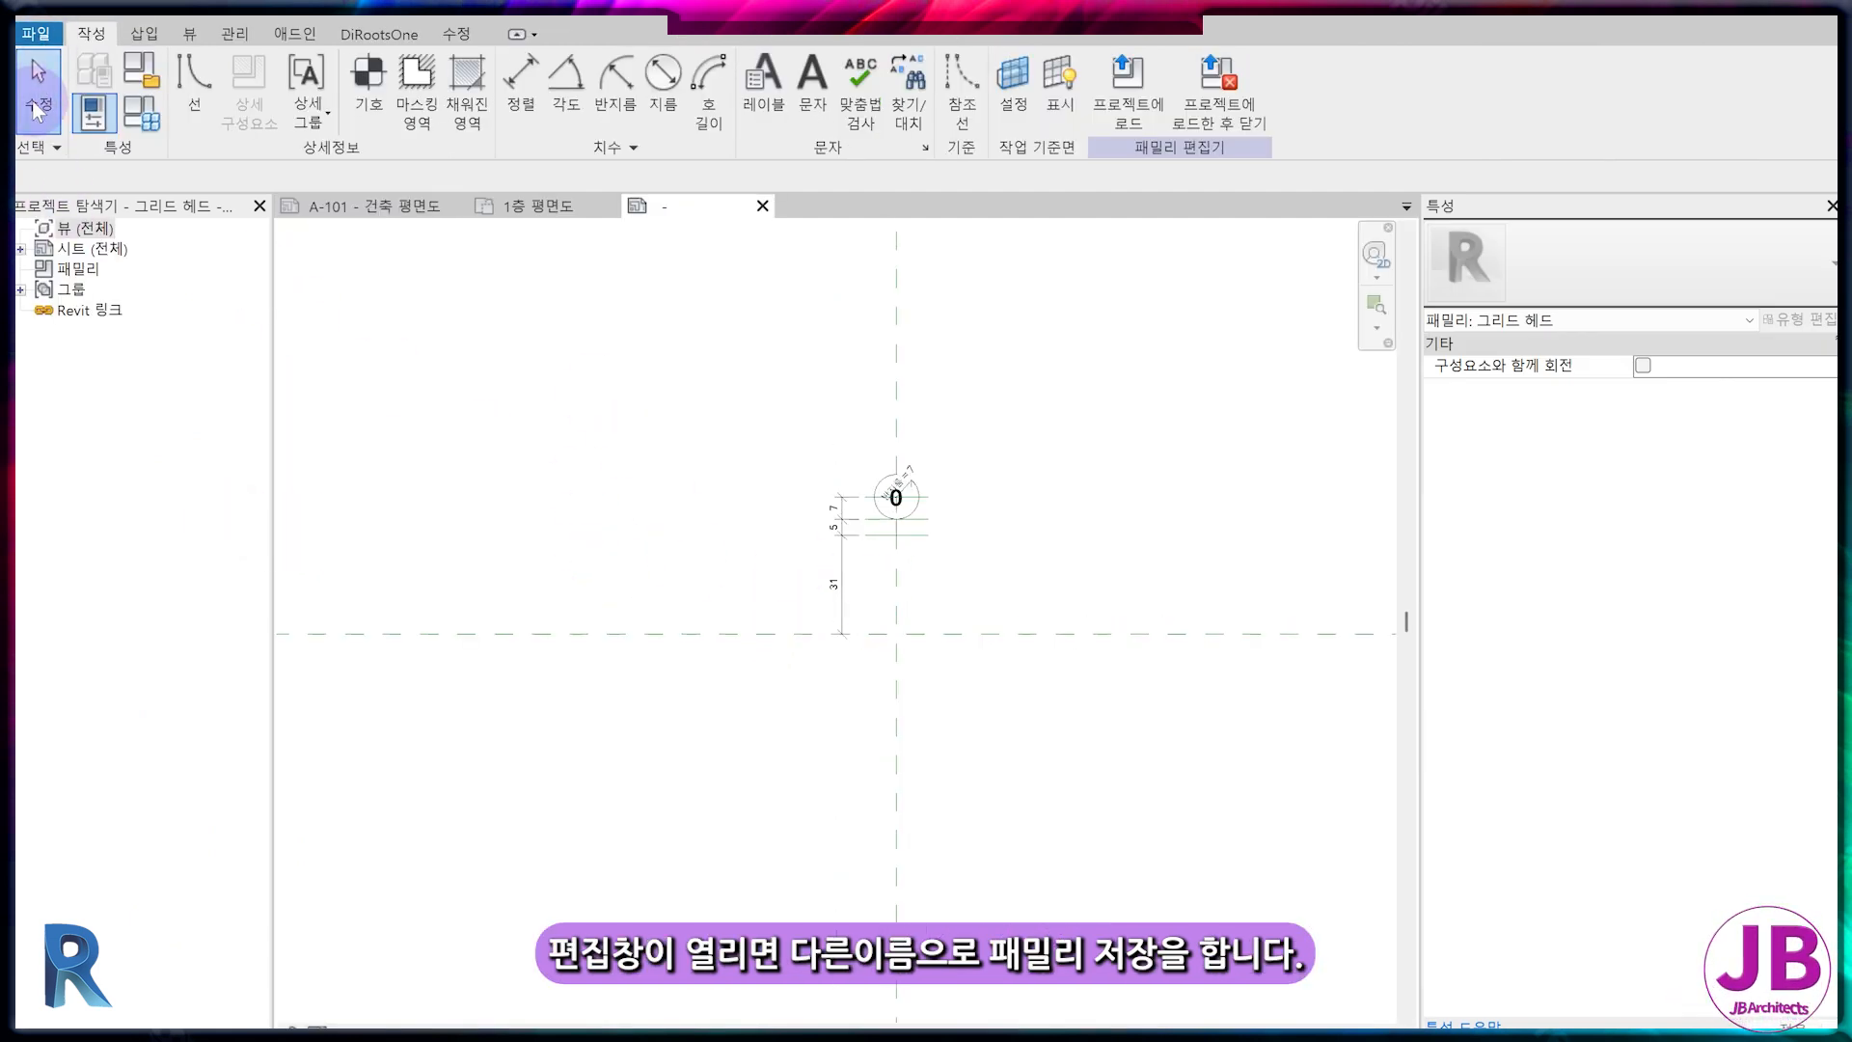
left_click(37, 39)
left_click(90, 386)
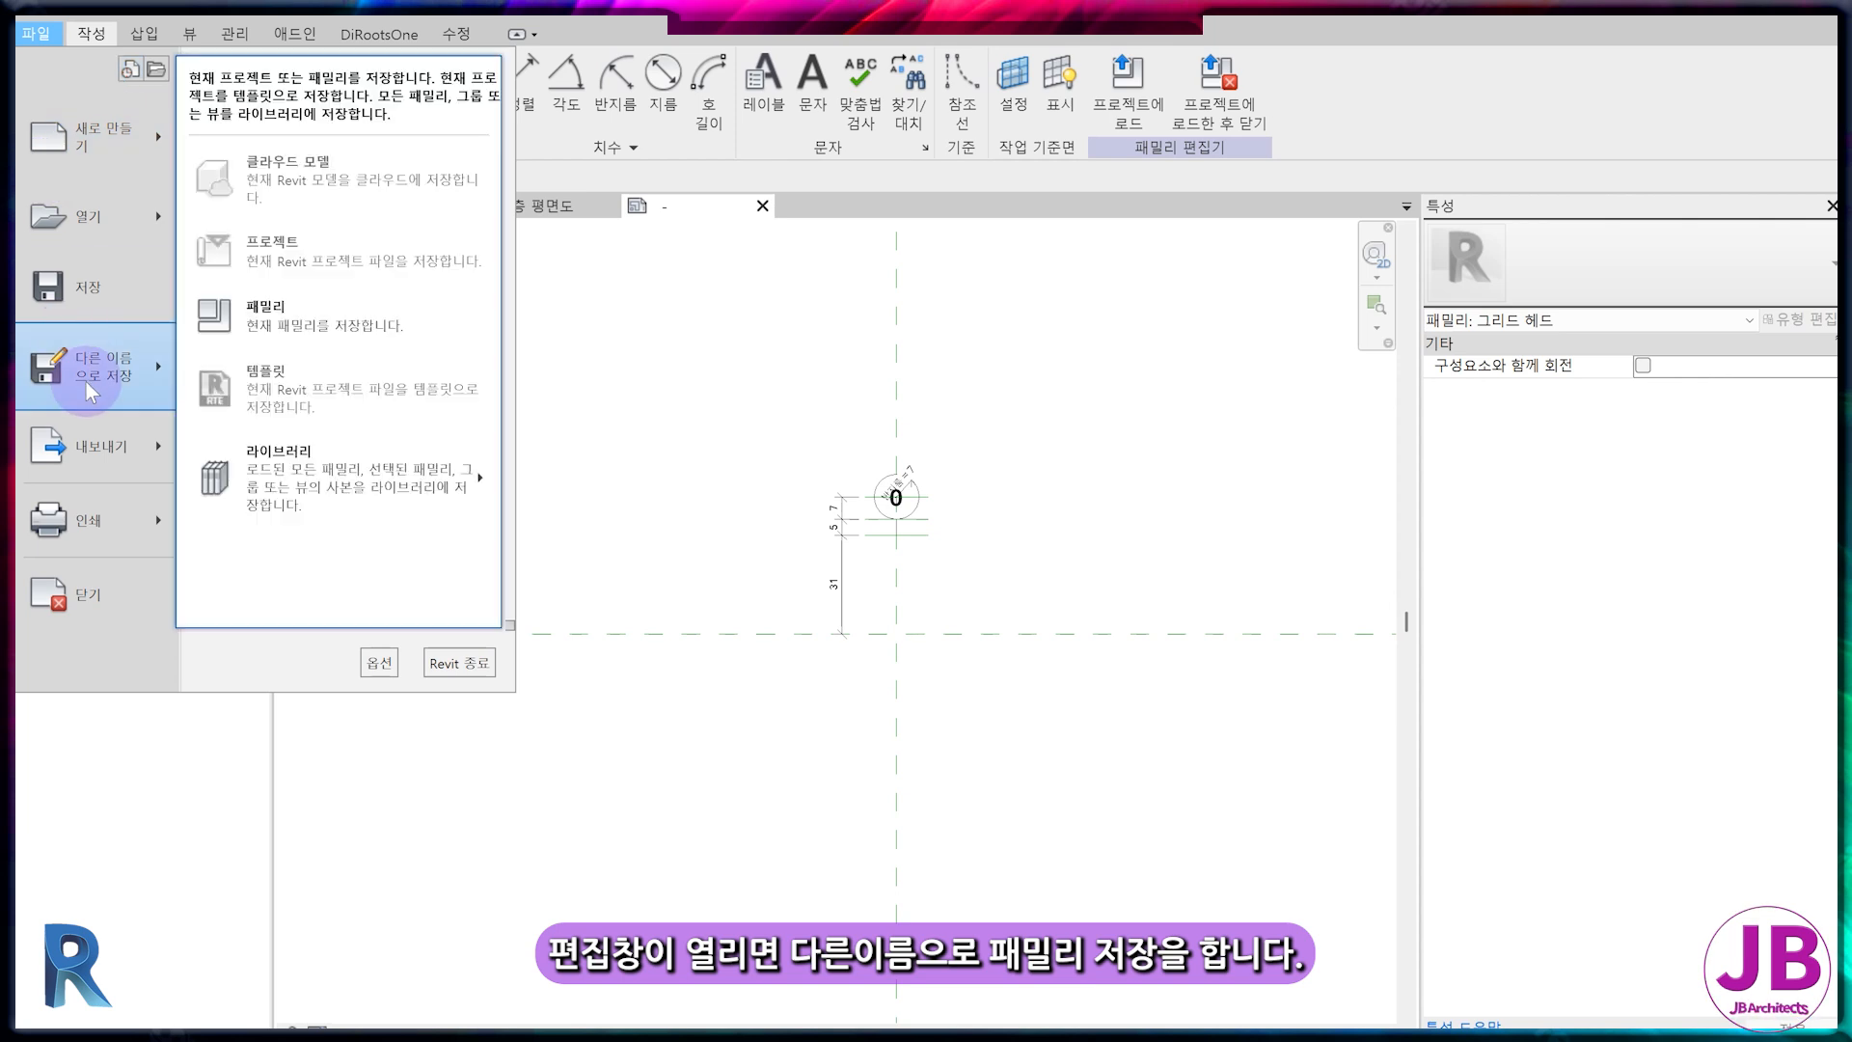
left_click(248, 318)
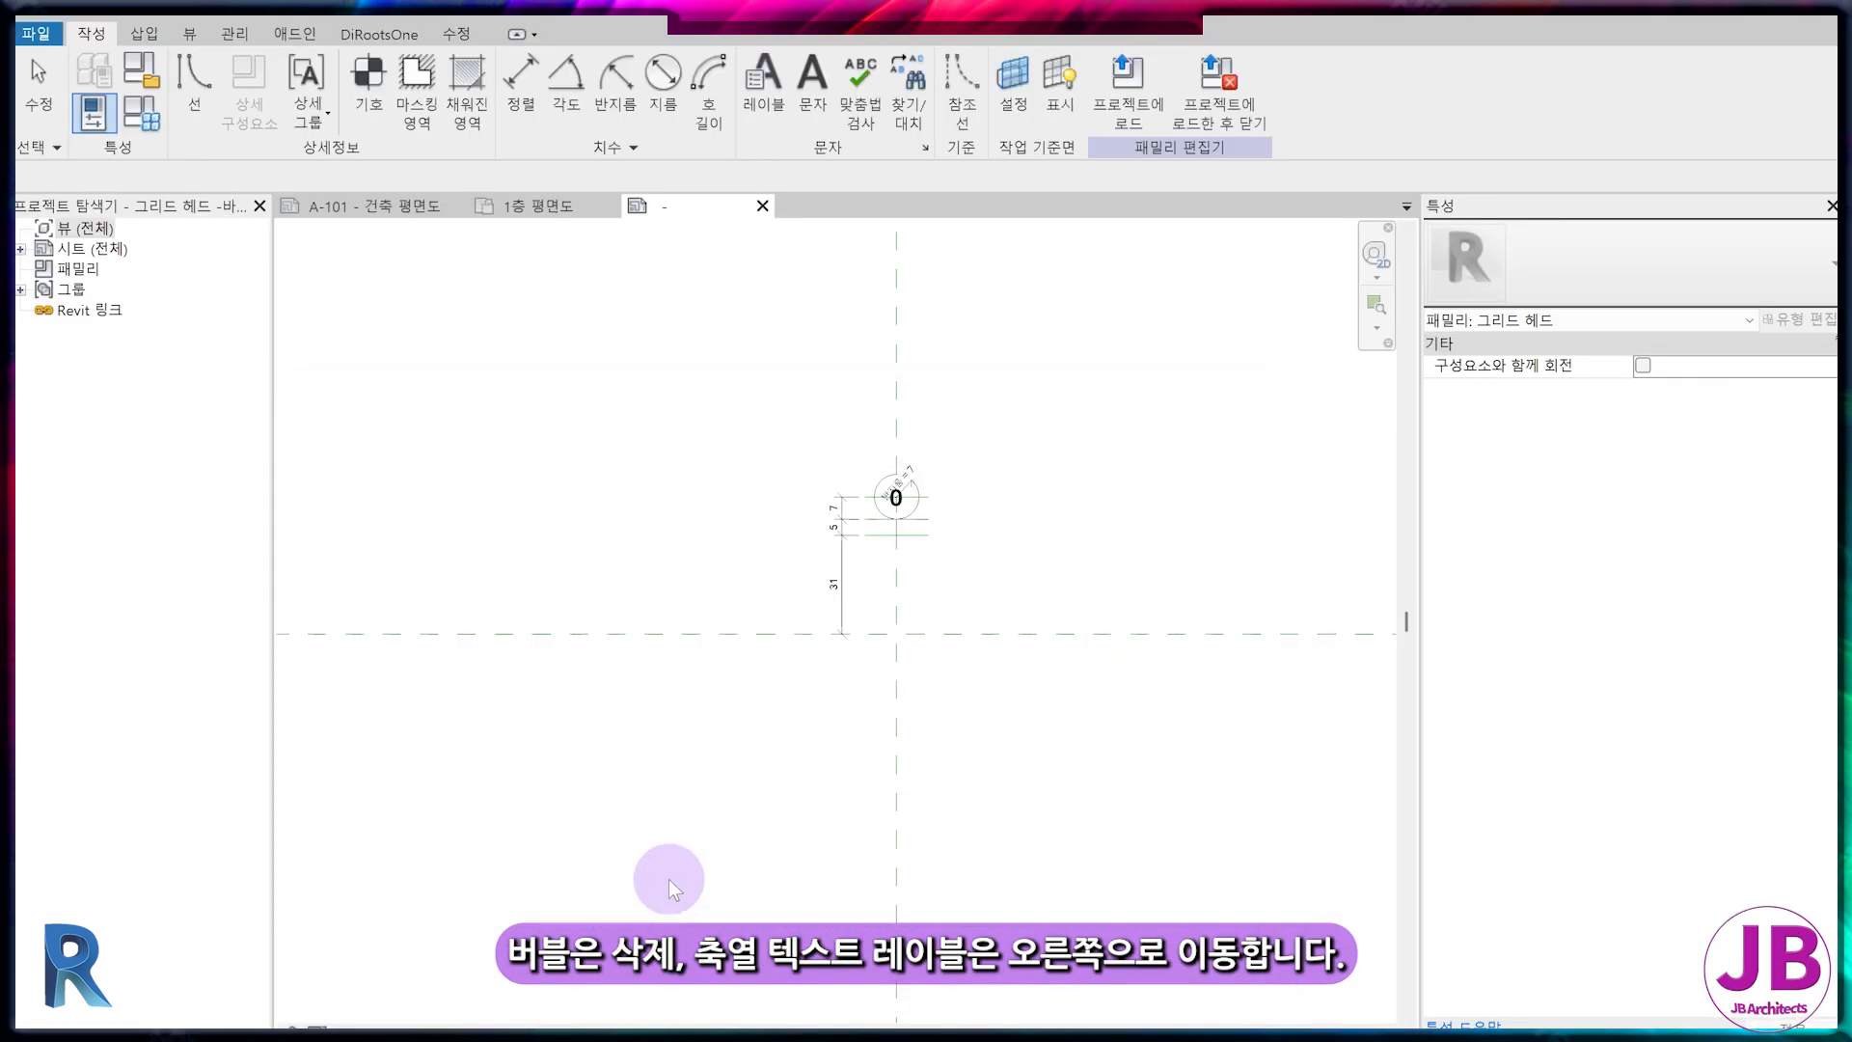
Delete the bubble circle around the grid label
scroll(907, 502, "up", 2)
left_click(895, 477)
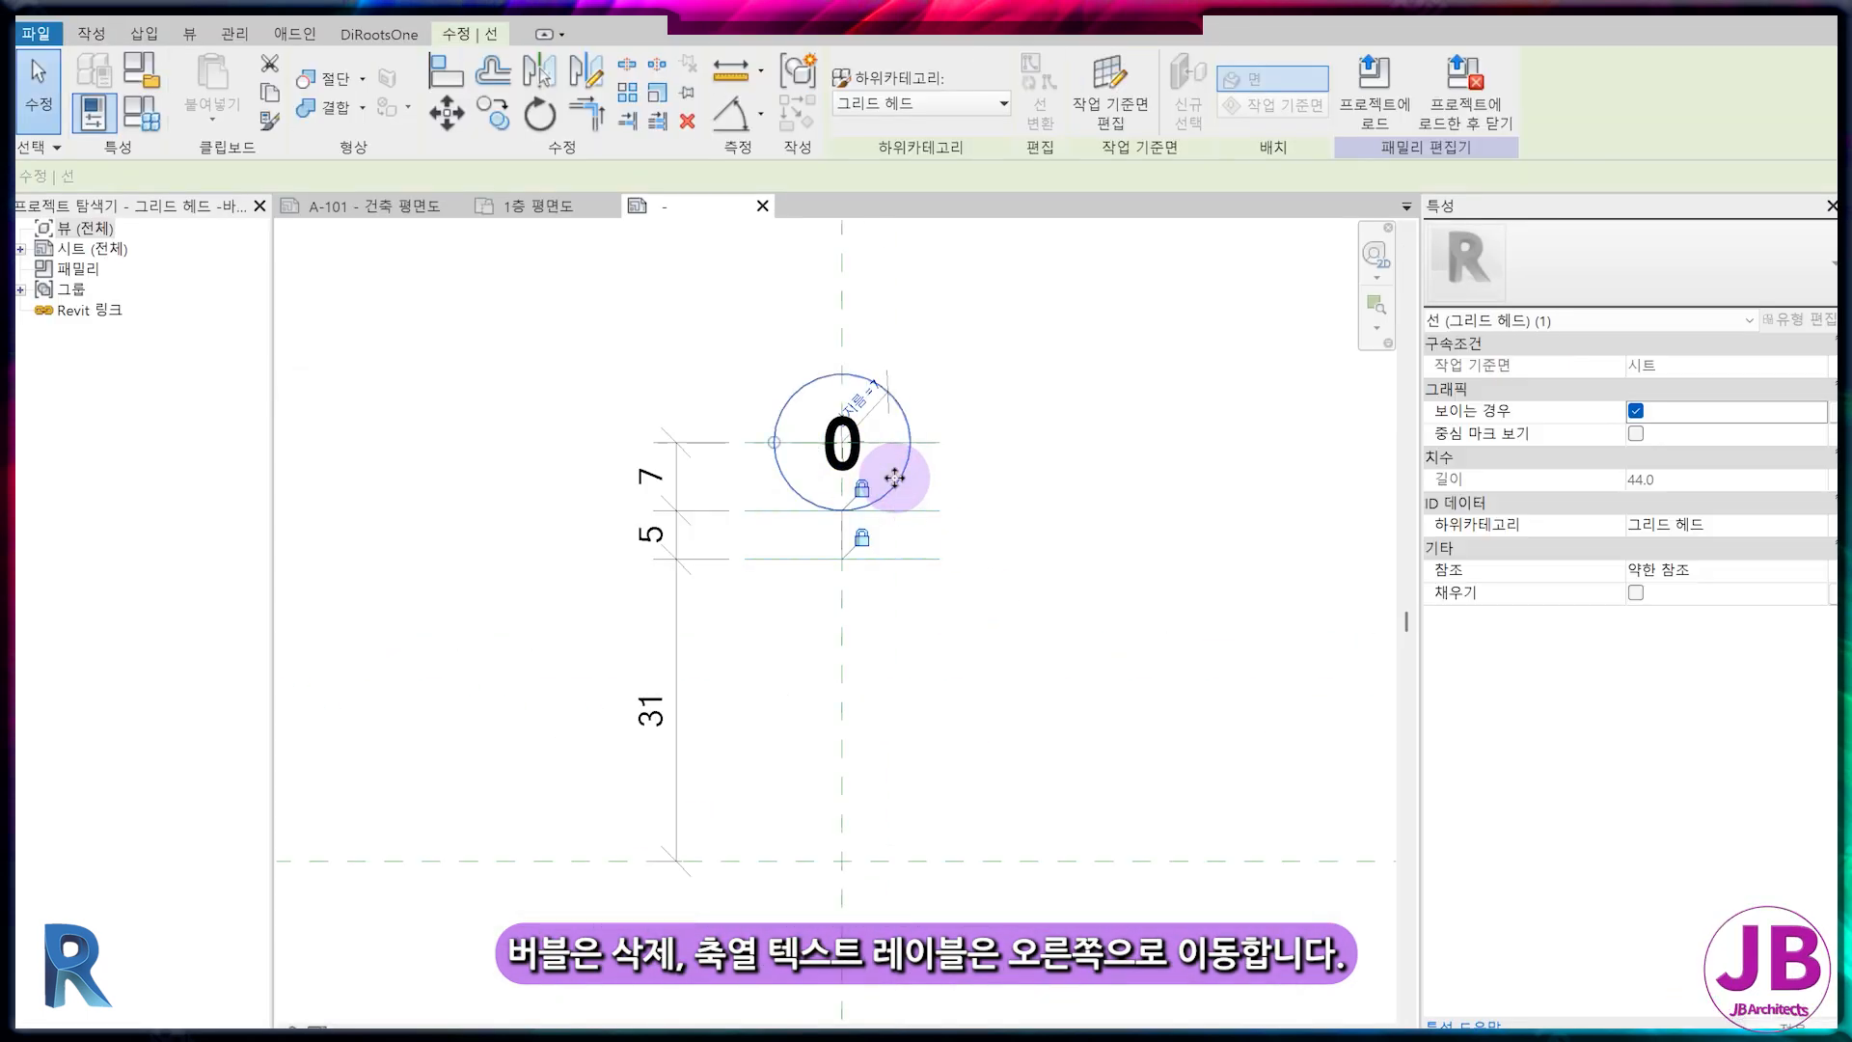
key("Delete")
Nudge the grid label to the right until its text box starts at the vertical reference line
scroll(895, 478, "up", 2)
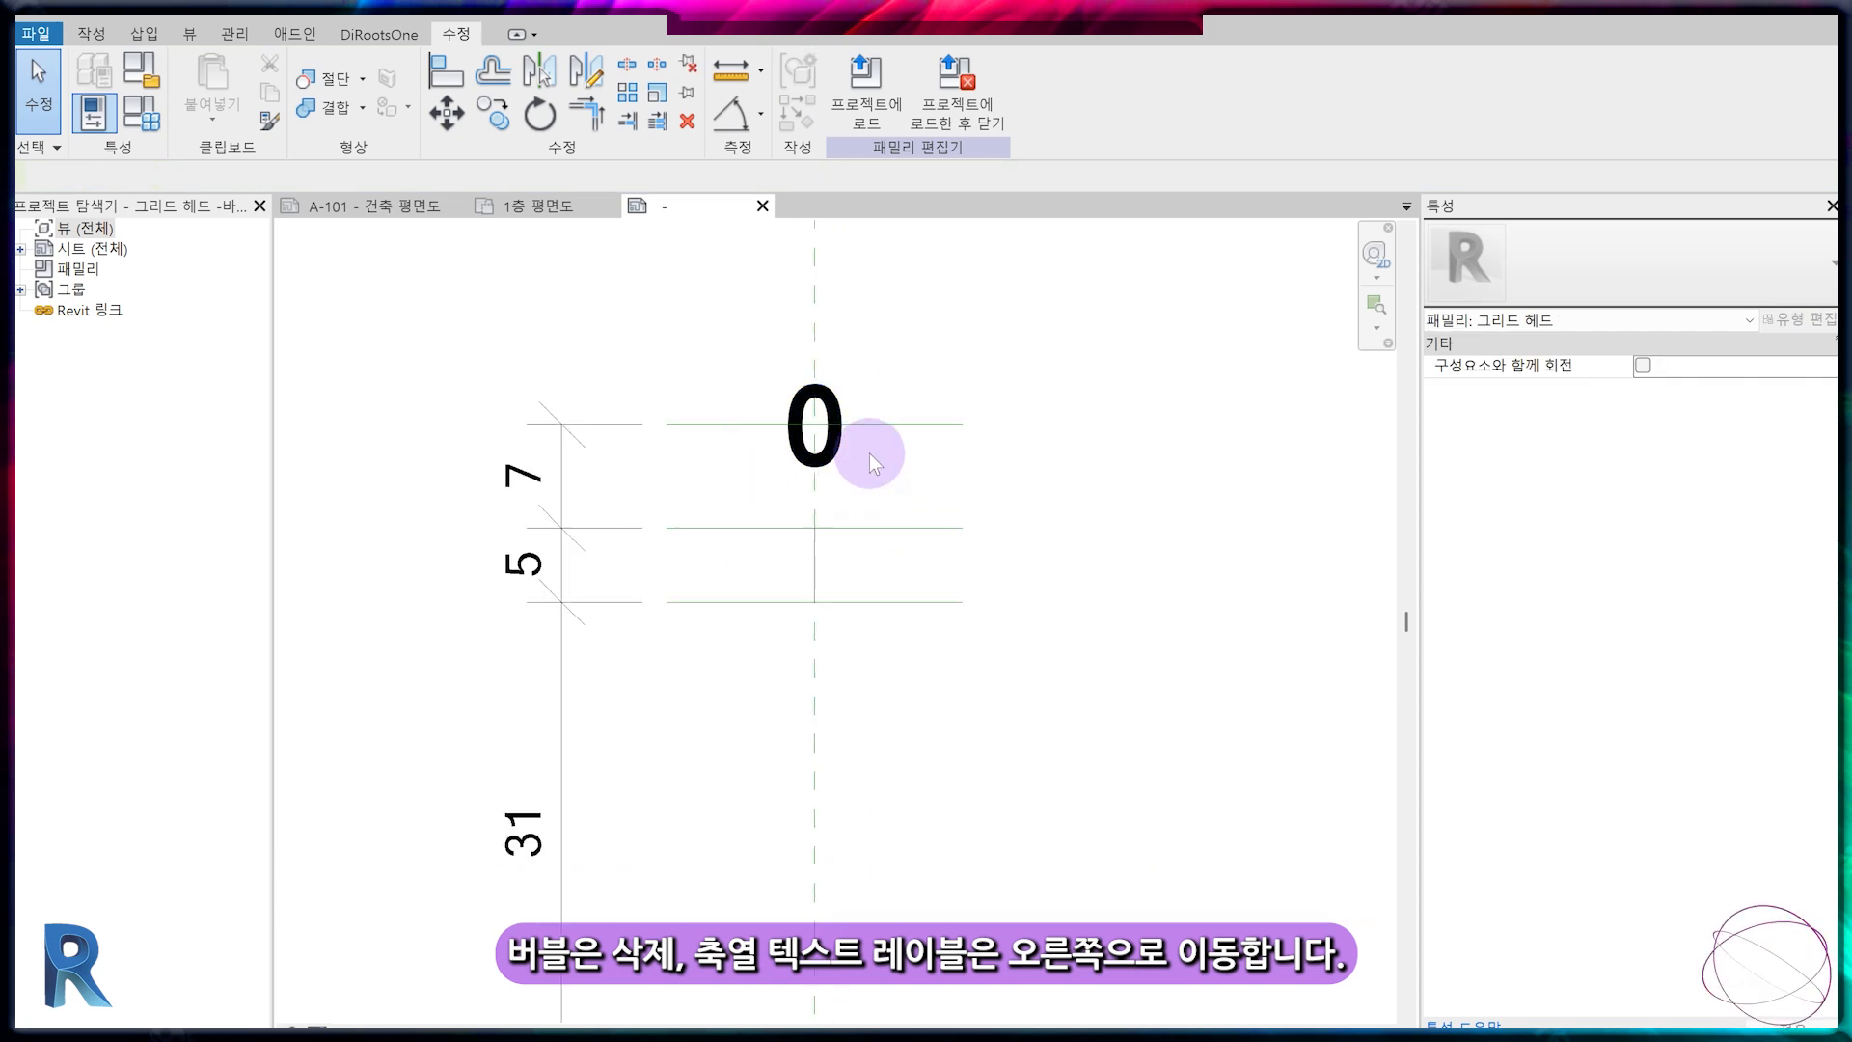
left_click(851, 446)
key("Right")
key("Right")
key("Right")
key("Right")
key("Right")
key("Right")
key("Right")
key("Right")
key("Right")
key("Right")
key("Right")
key("Right")
key("Right")
key("Right")
key("Right")
key("Right")
key("Right")
key("Right")
key("Right")
key("Right")
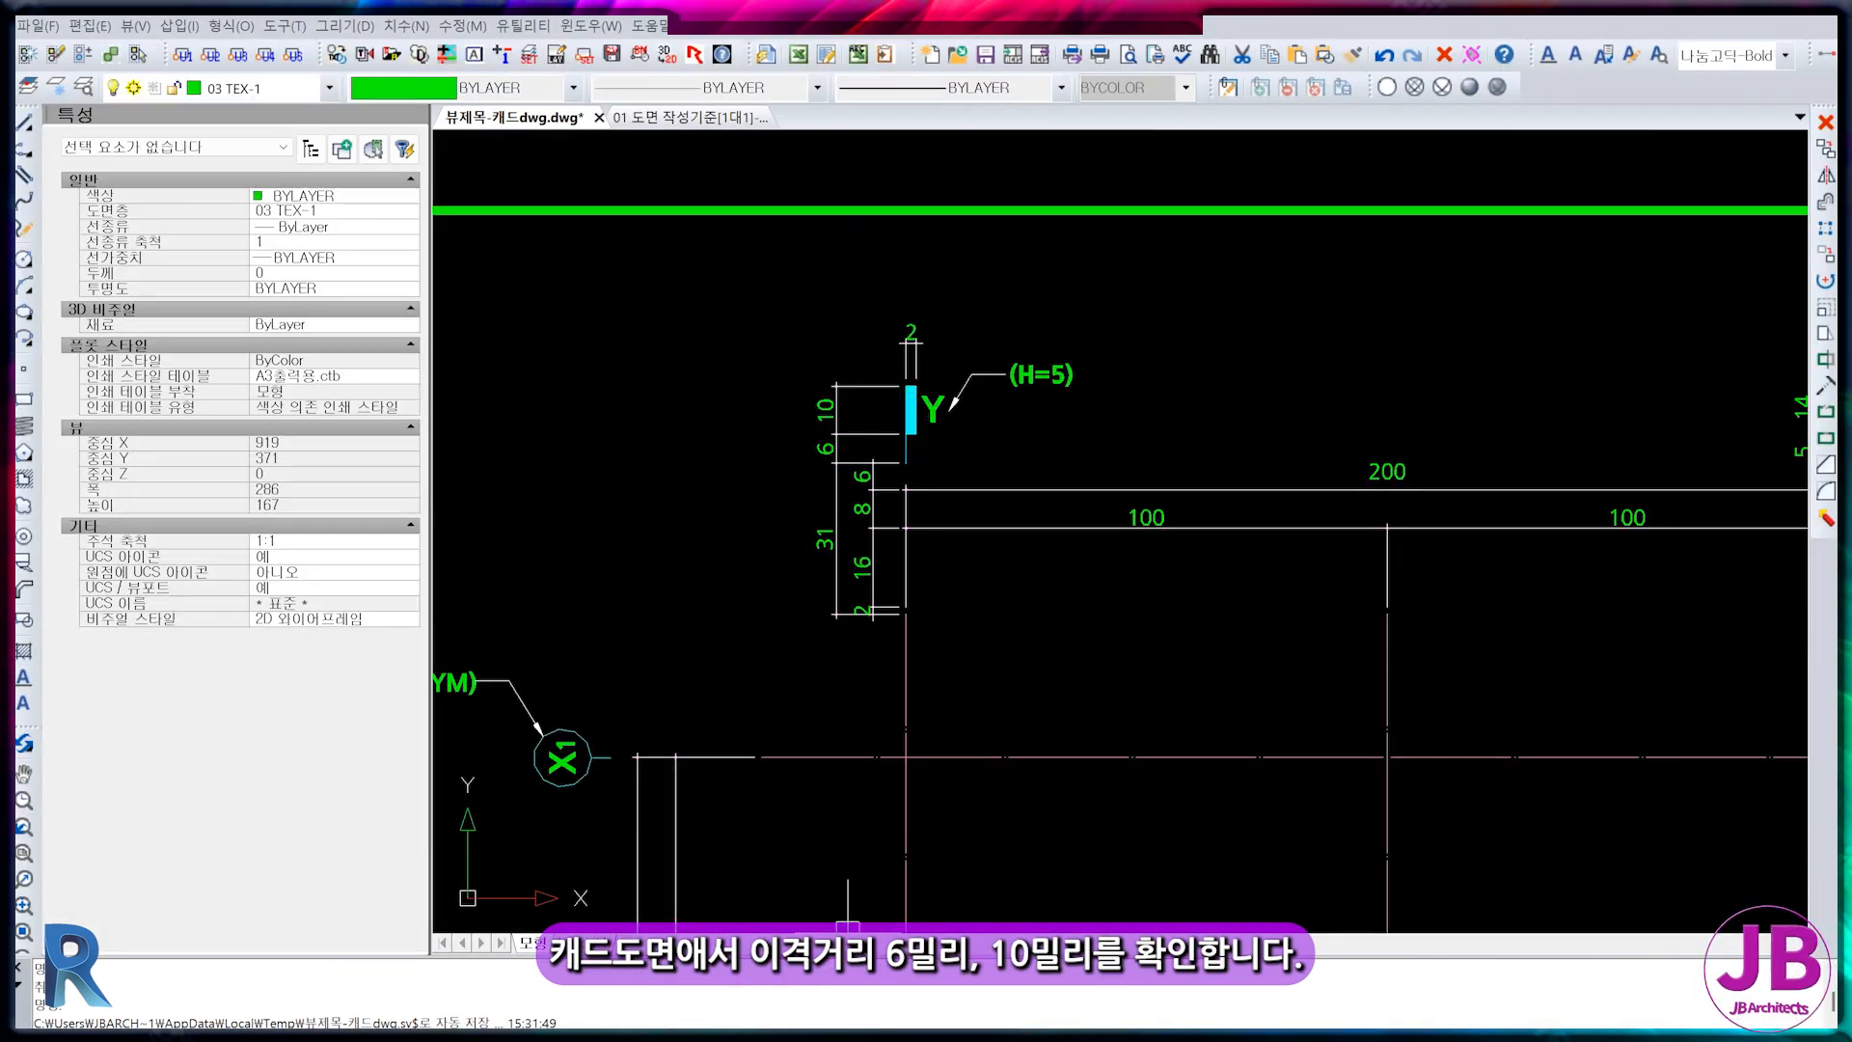
Check the bar head's offset and bar height in the CAD drawing, then return to the family with nothing selected
left_click(685, 1034)
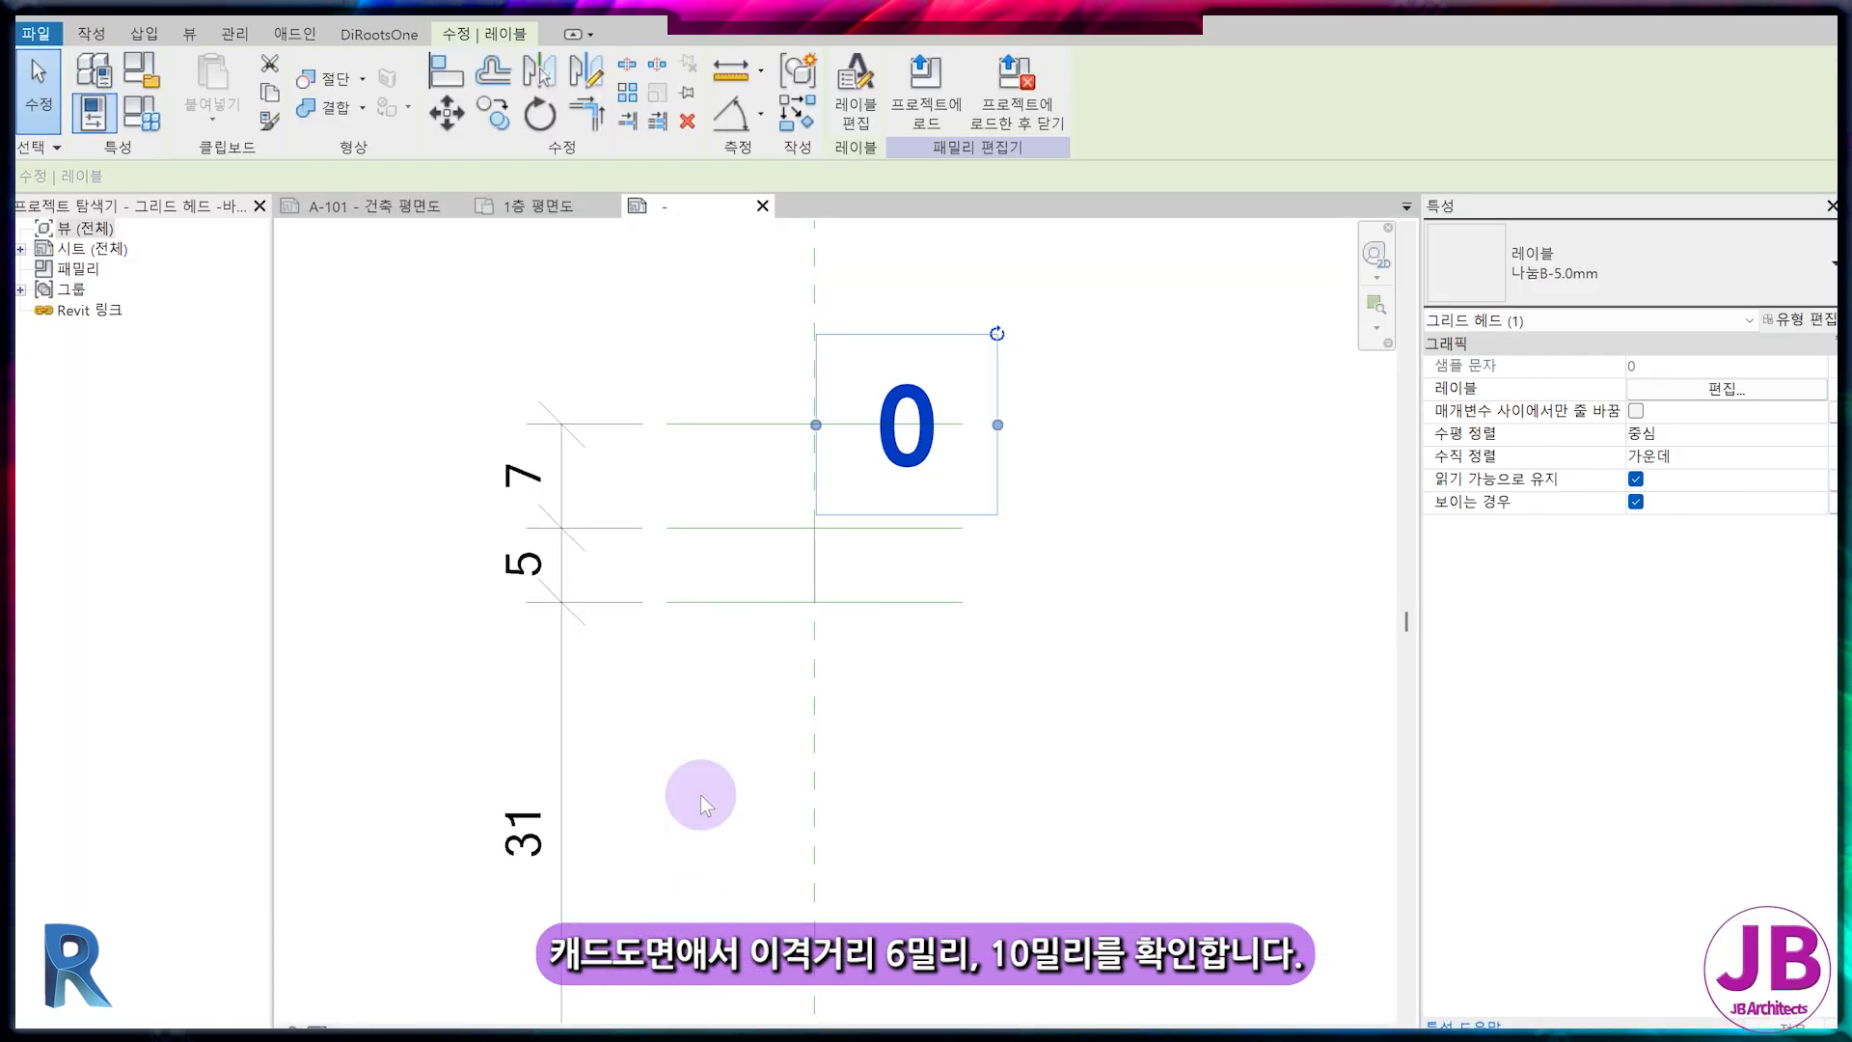
left_click(422, 427)
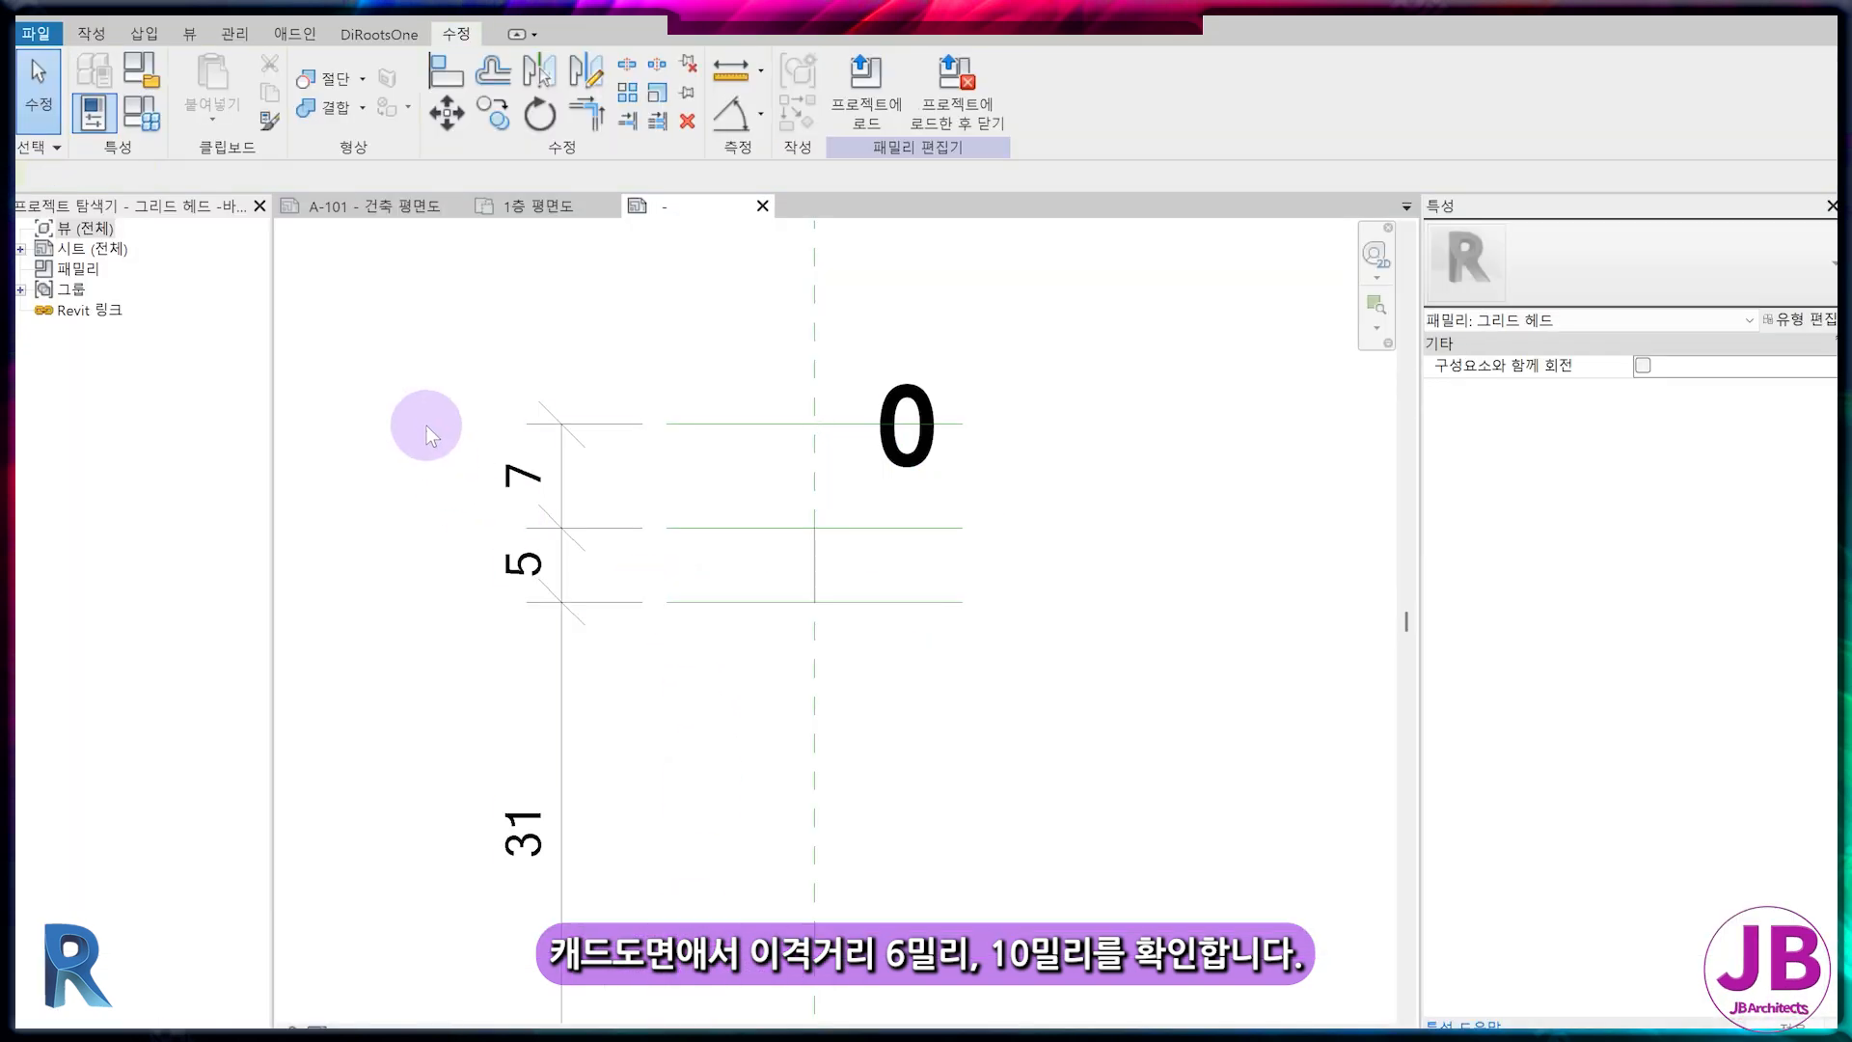
Move the middle reference line up so it sits 6 mm above the lower reference line
left_click(718, 531)
key("m")
key("v")
left_click(703, 463)
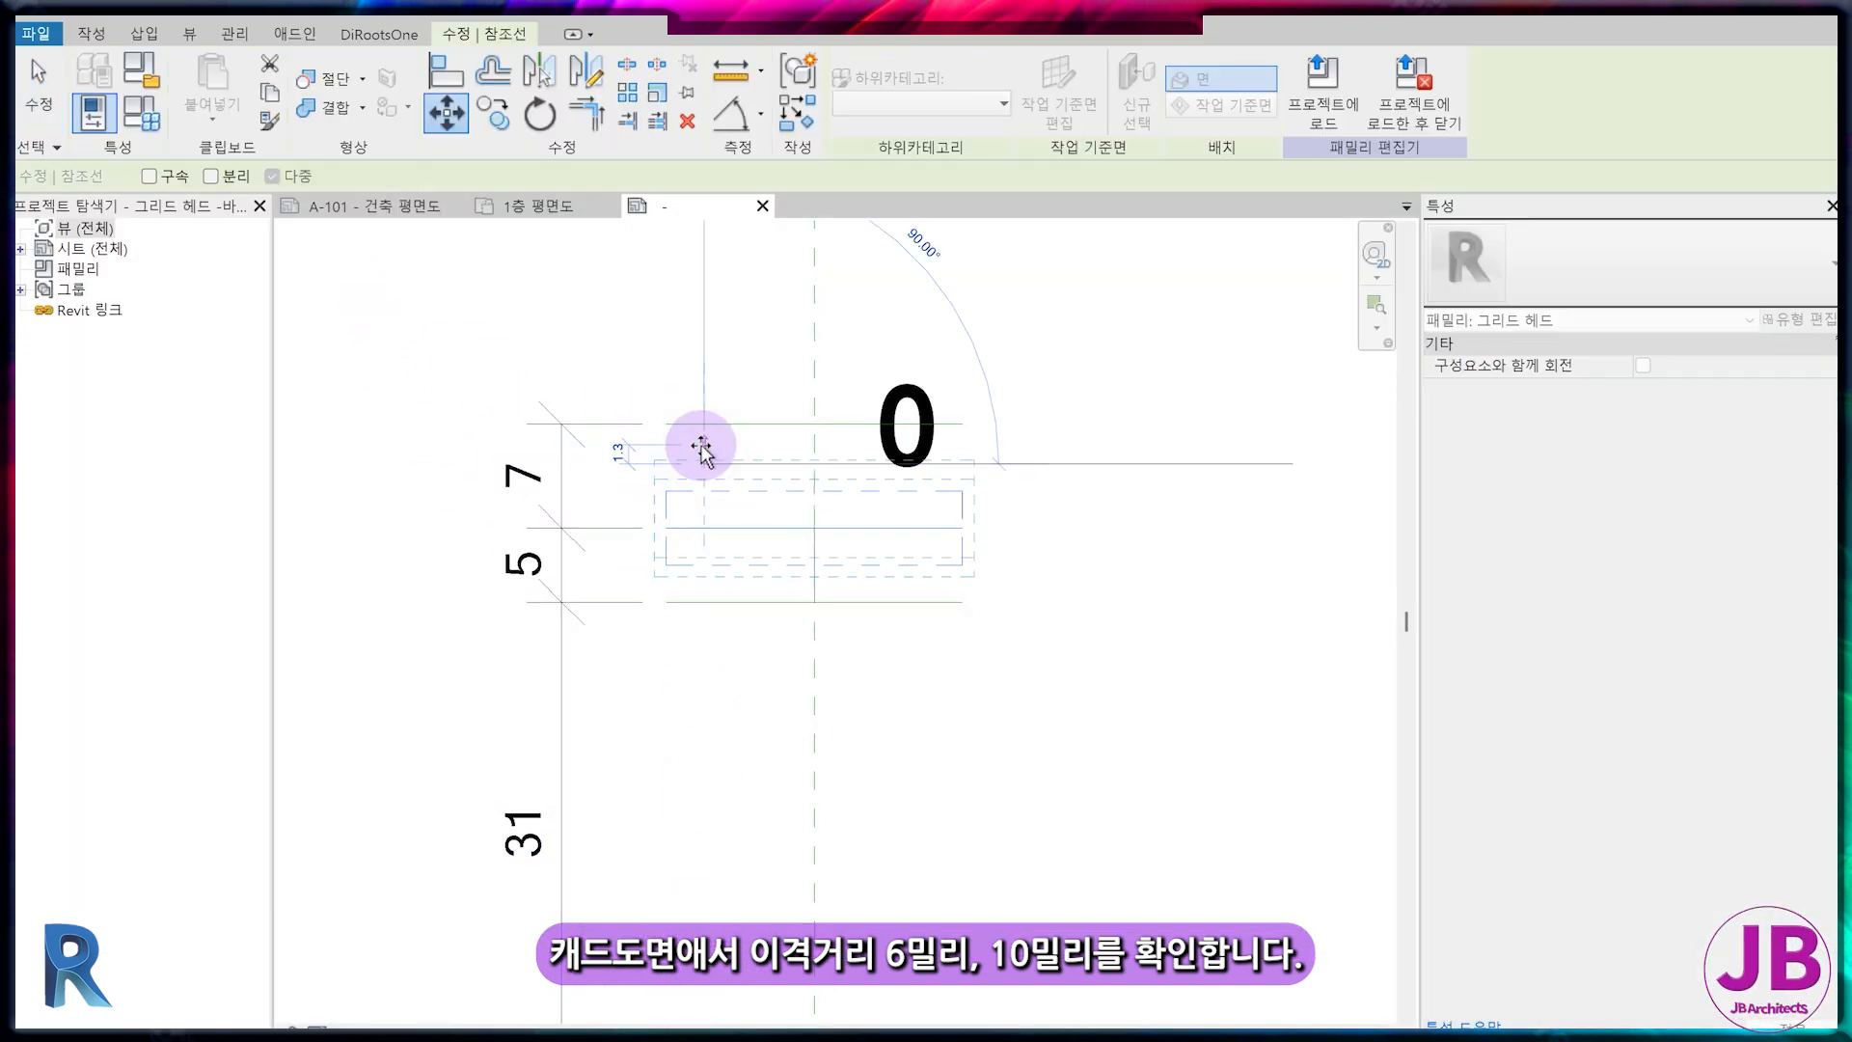
left_click(702, 447)
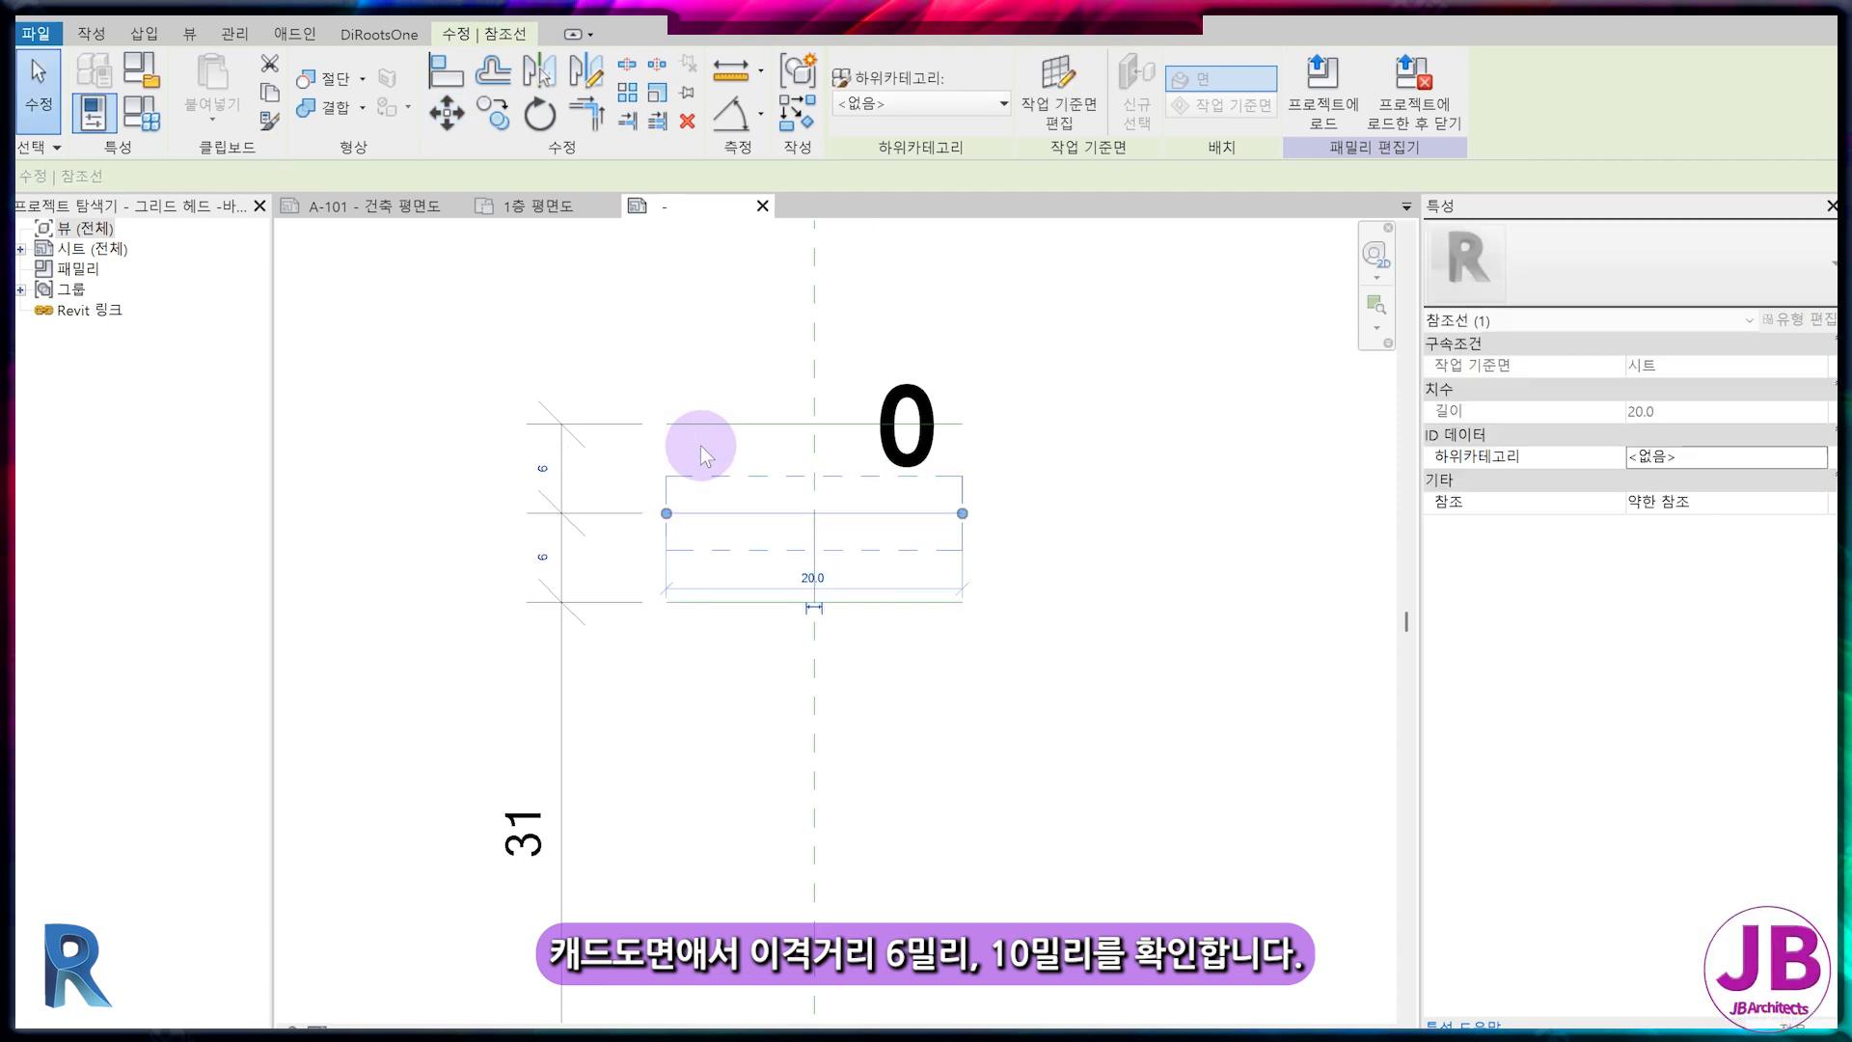
Raise the upper reference line to 10 mm above the middle reference line
left_click(715, 423)
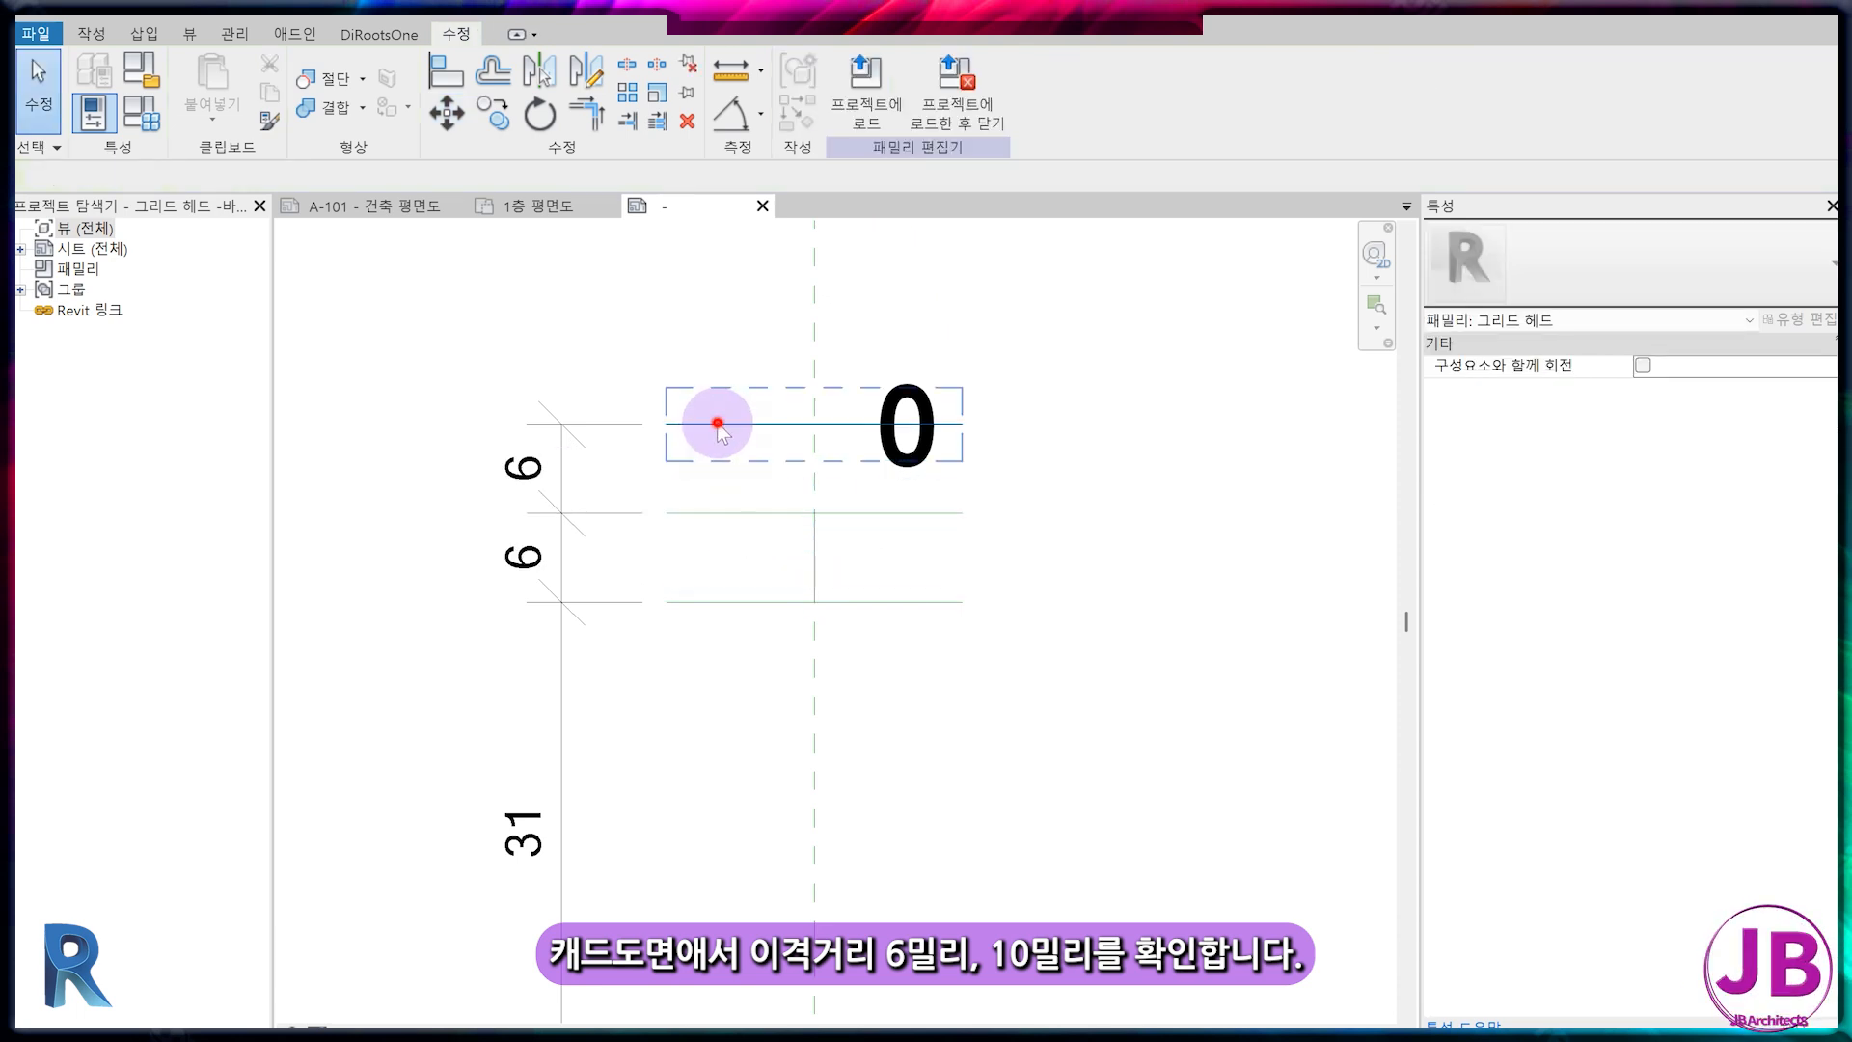
left_click_drag(716, 424, 720, 367)
left_click(768, 496)
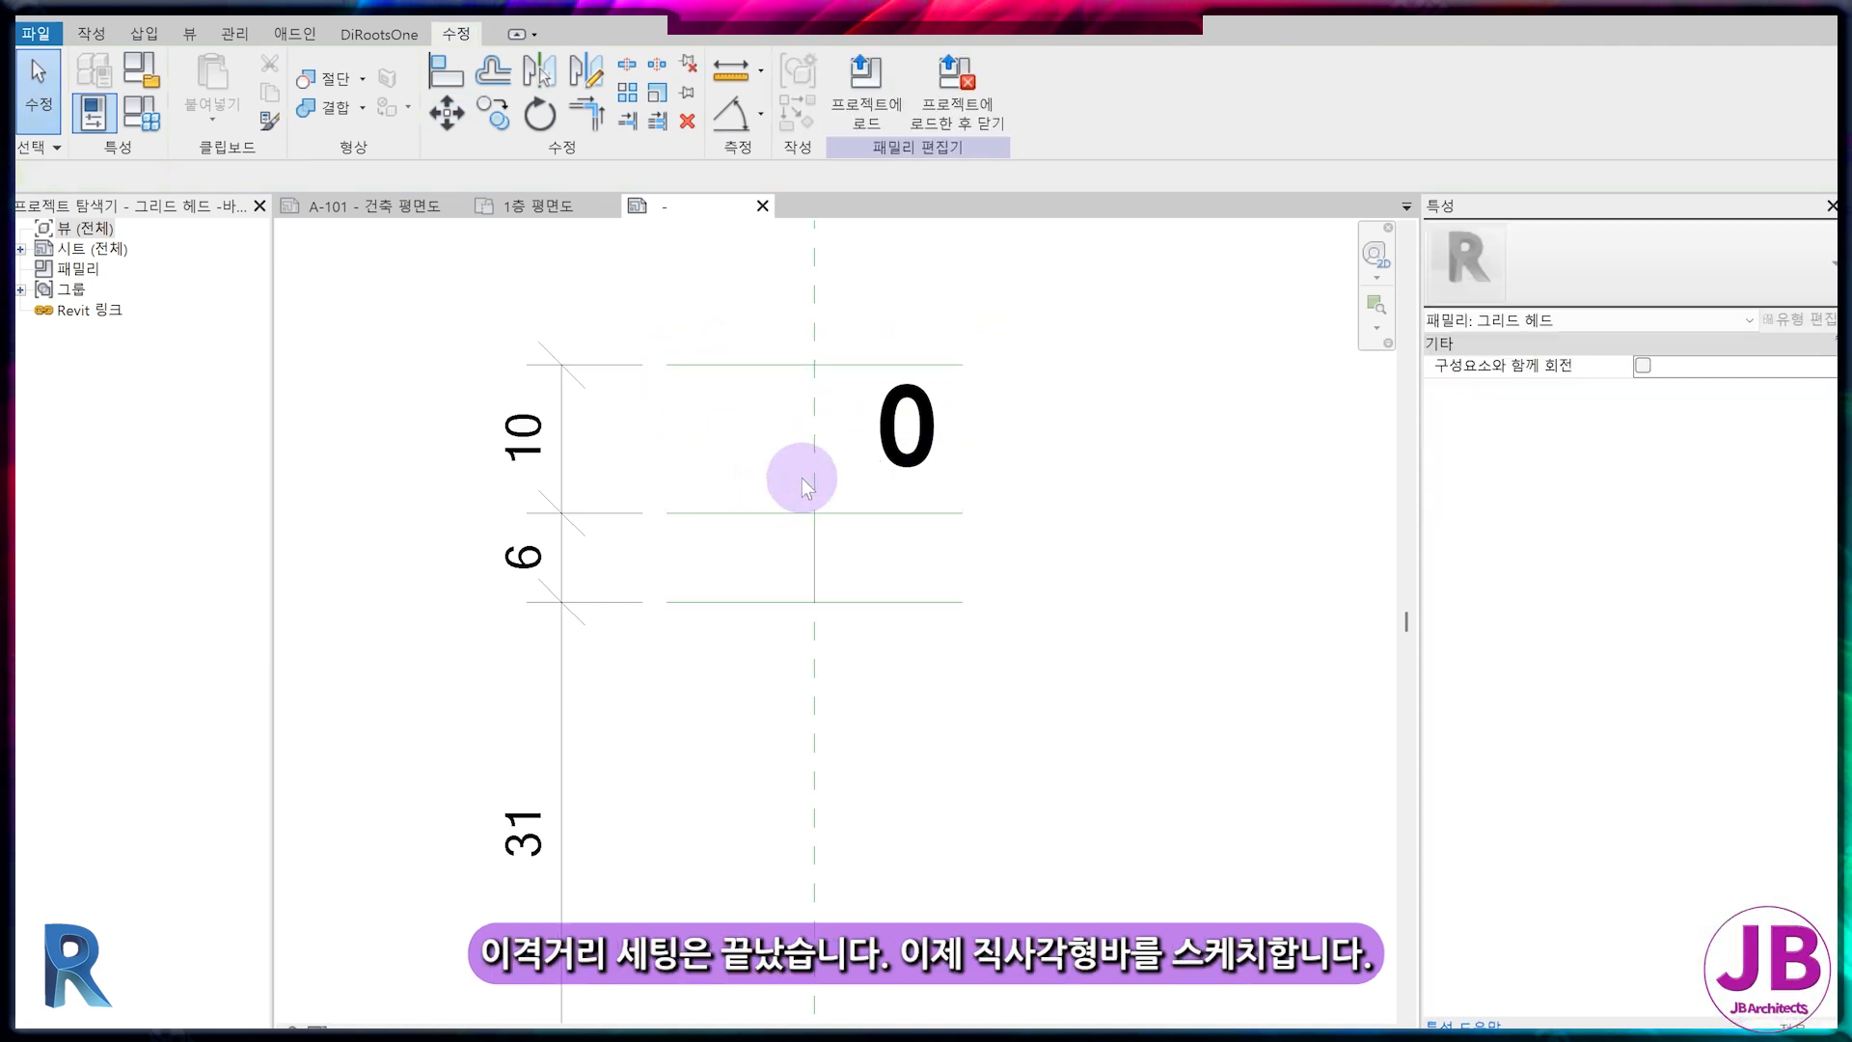
Start a filled region and sketch a rectangle about 1.4 mm wide and 10 mm high between the upper two reference lines, just right of the vertical reference line
middle_click_drag(802, 478, 742, 521)
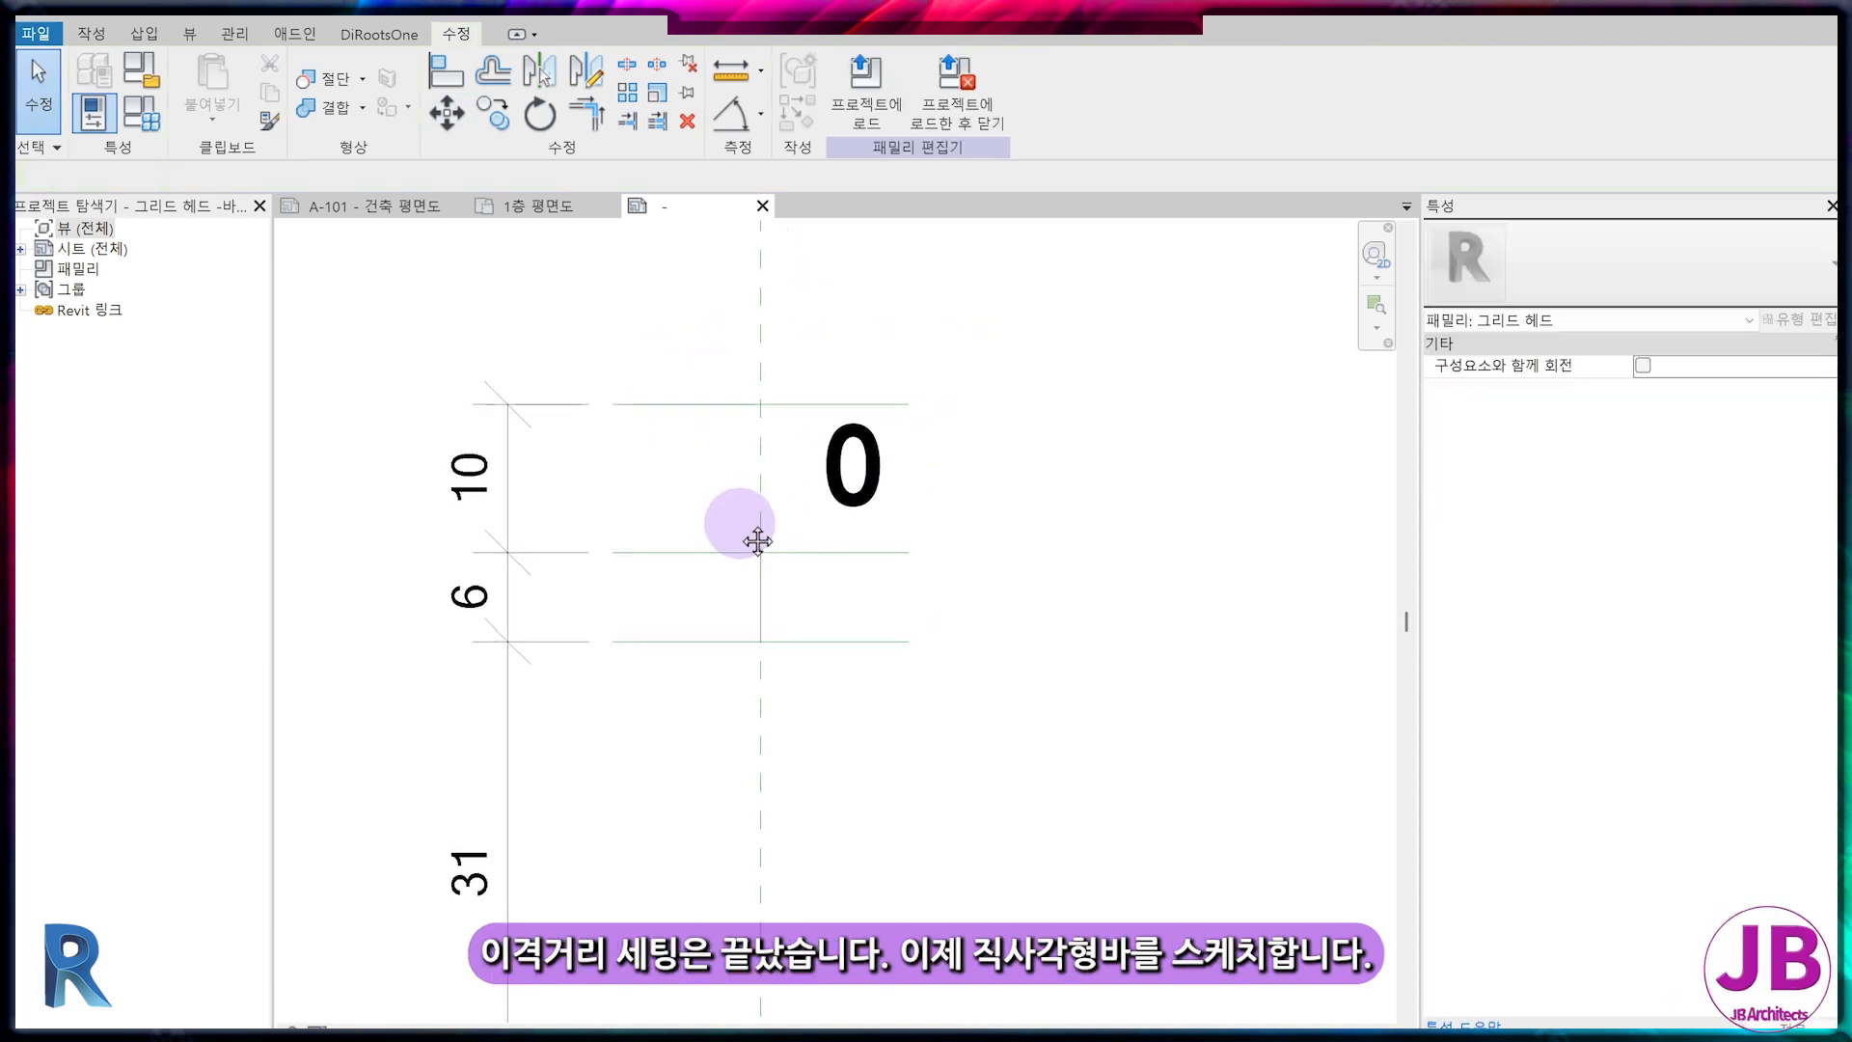
left_click(89, 36)
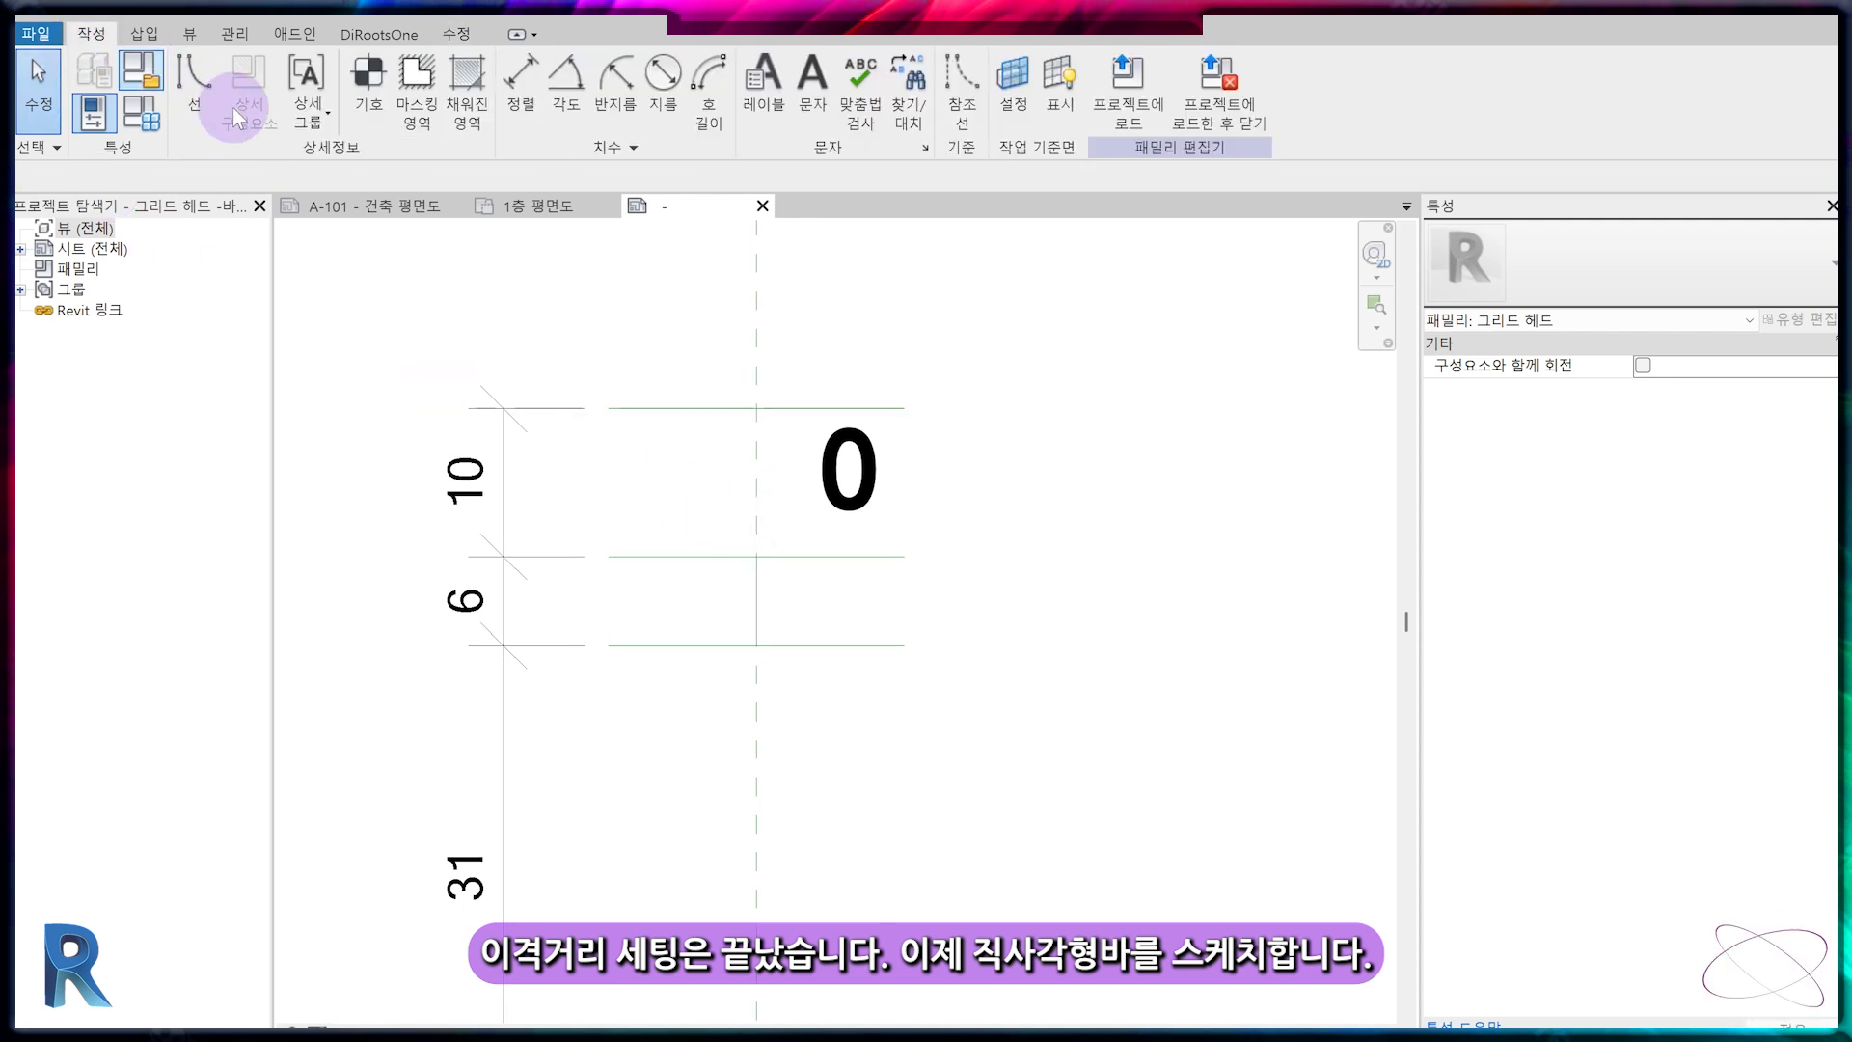
left_click(468, 107)
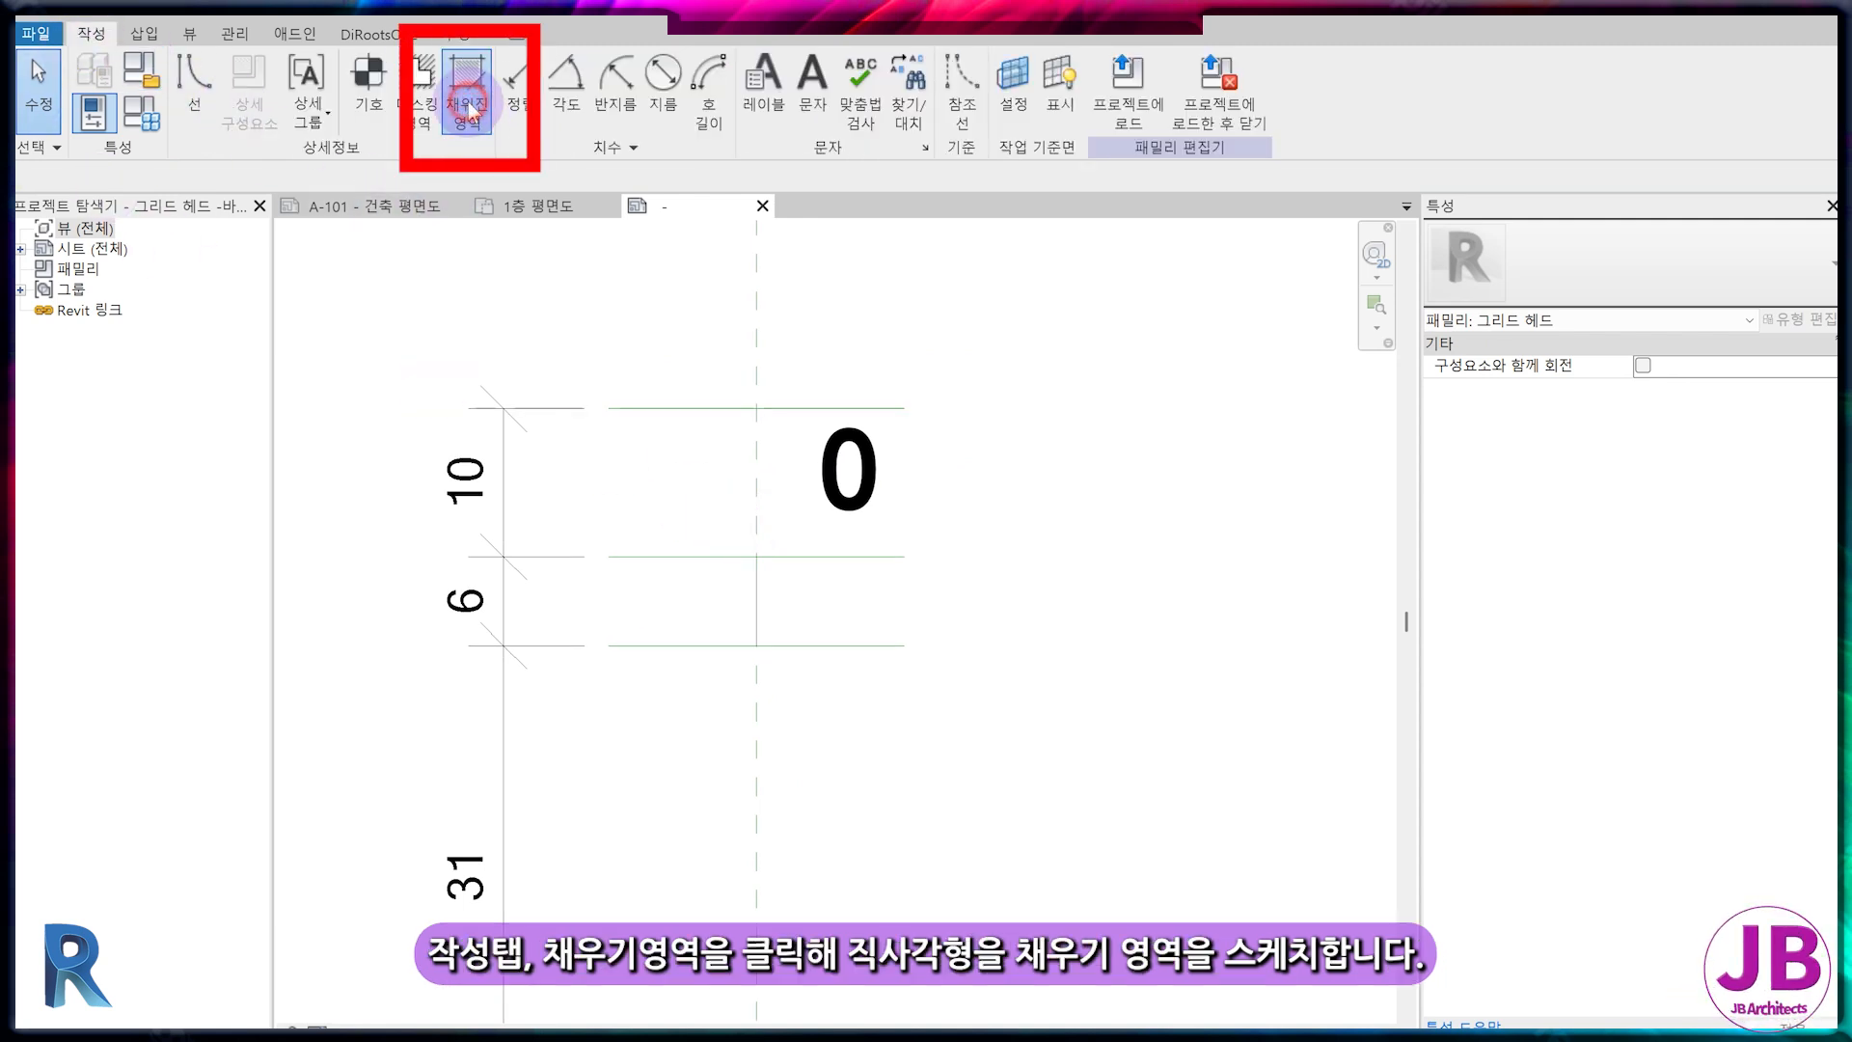
scroll(791, 448, "up", 2)
left_click(757, 383)
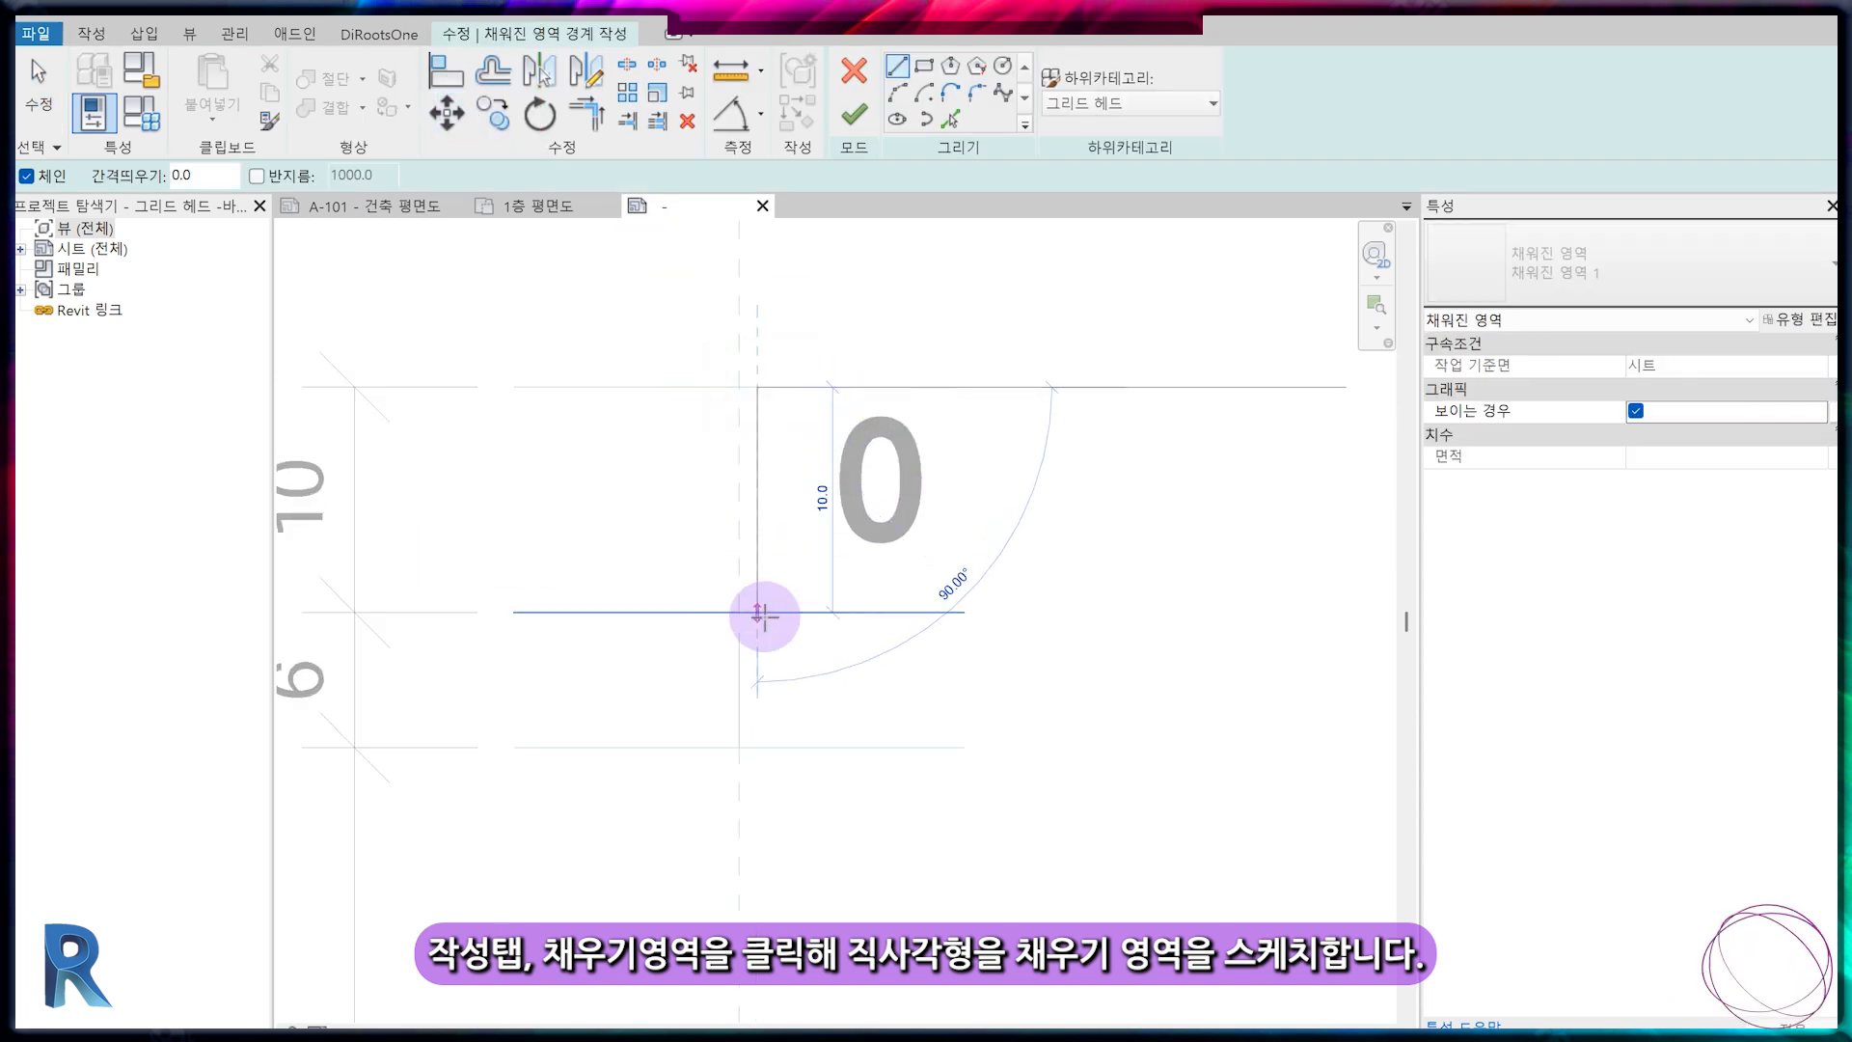
left_click(773, 612)
left_click(790, 615)
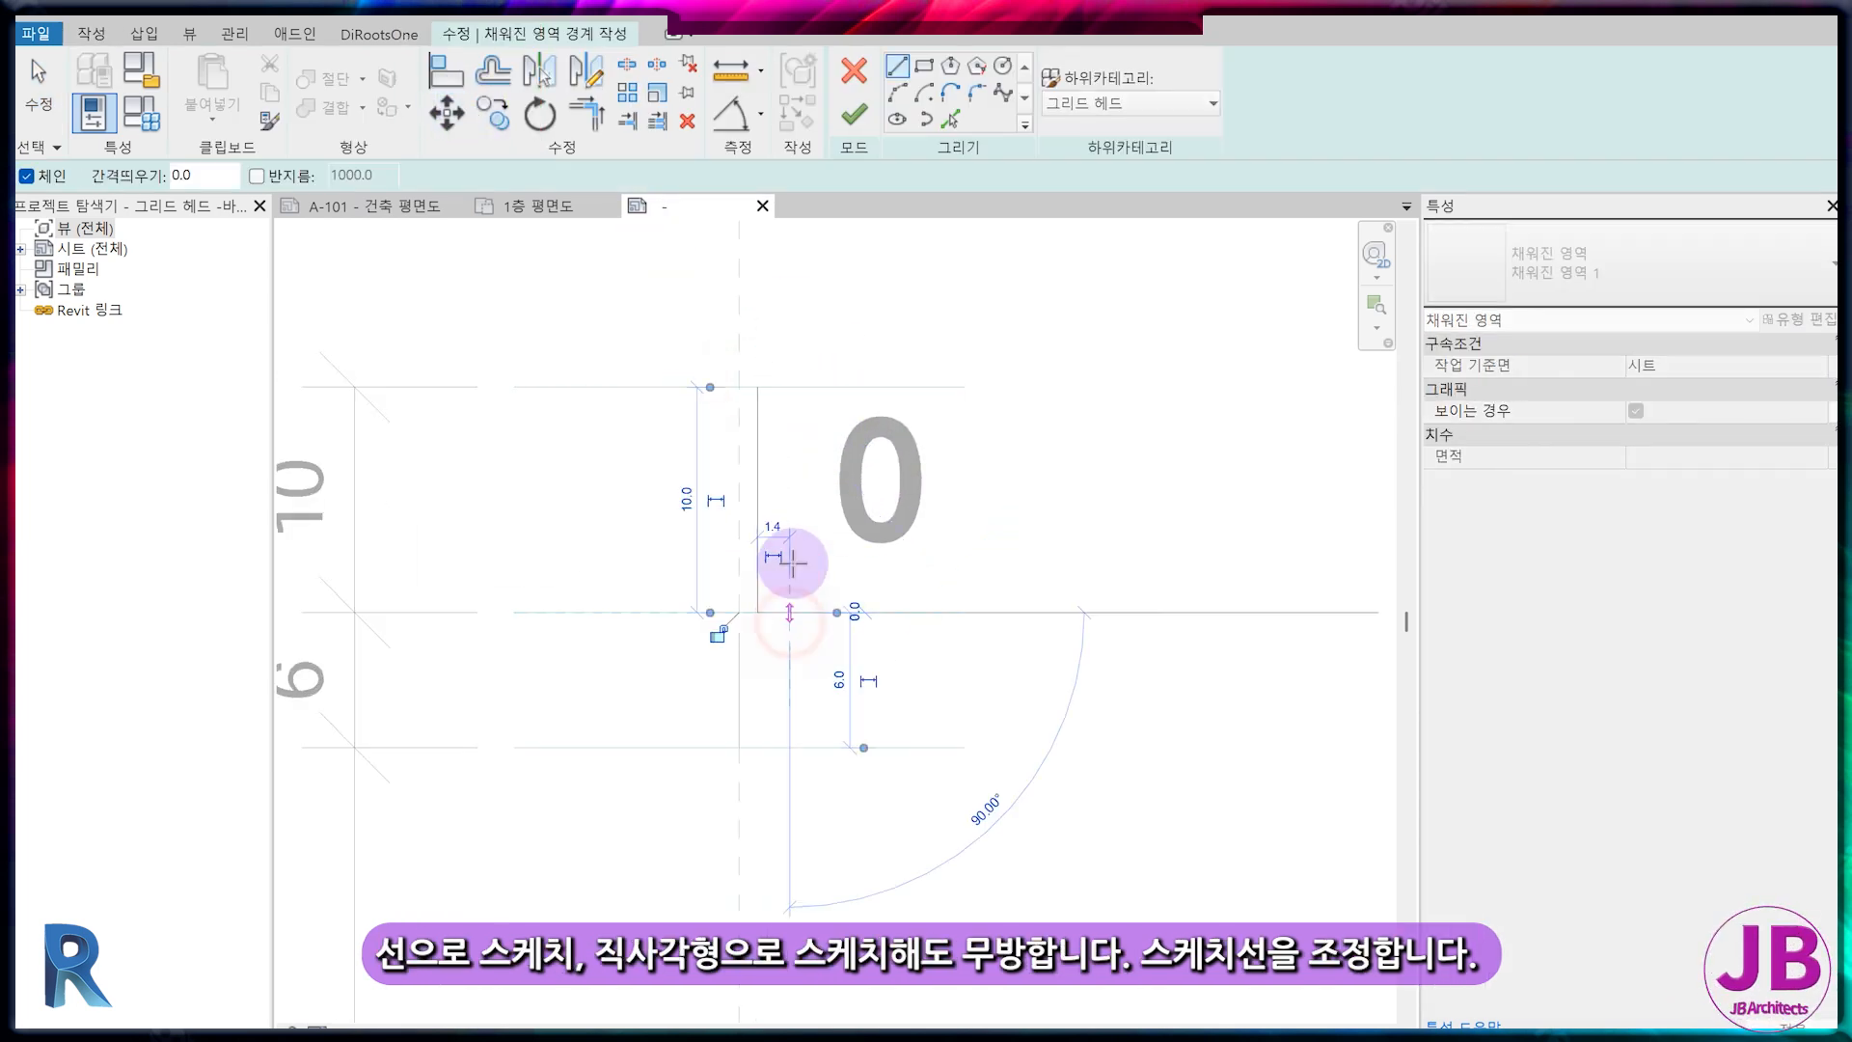
left_click(791, 391)
left_click(758, 388)
key("Escape")
key("Escape")
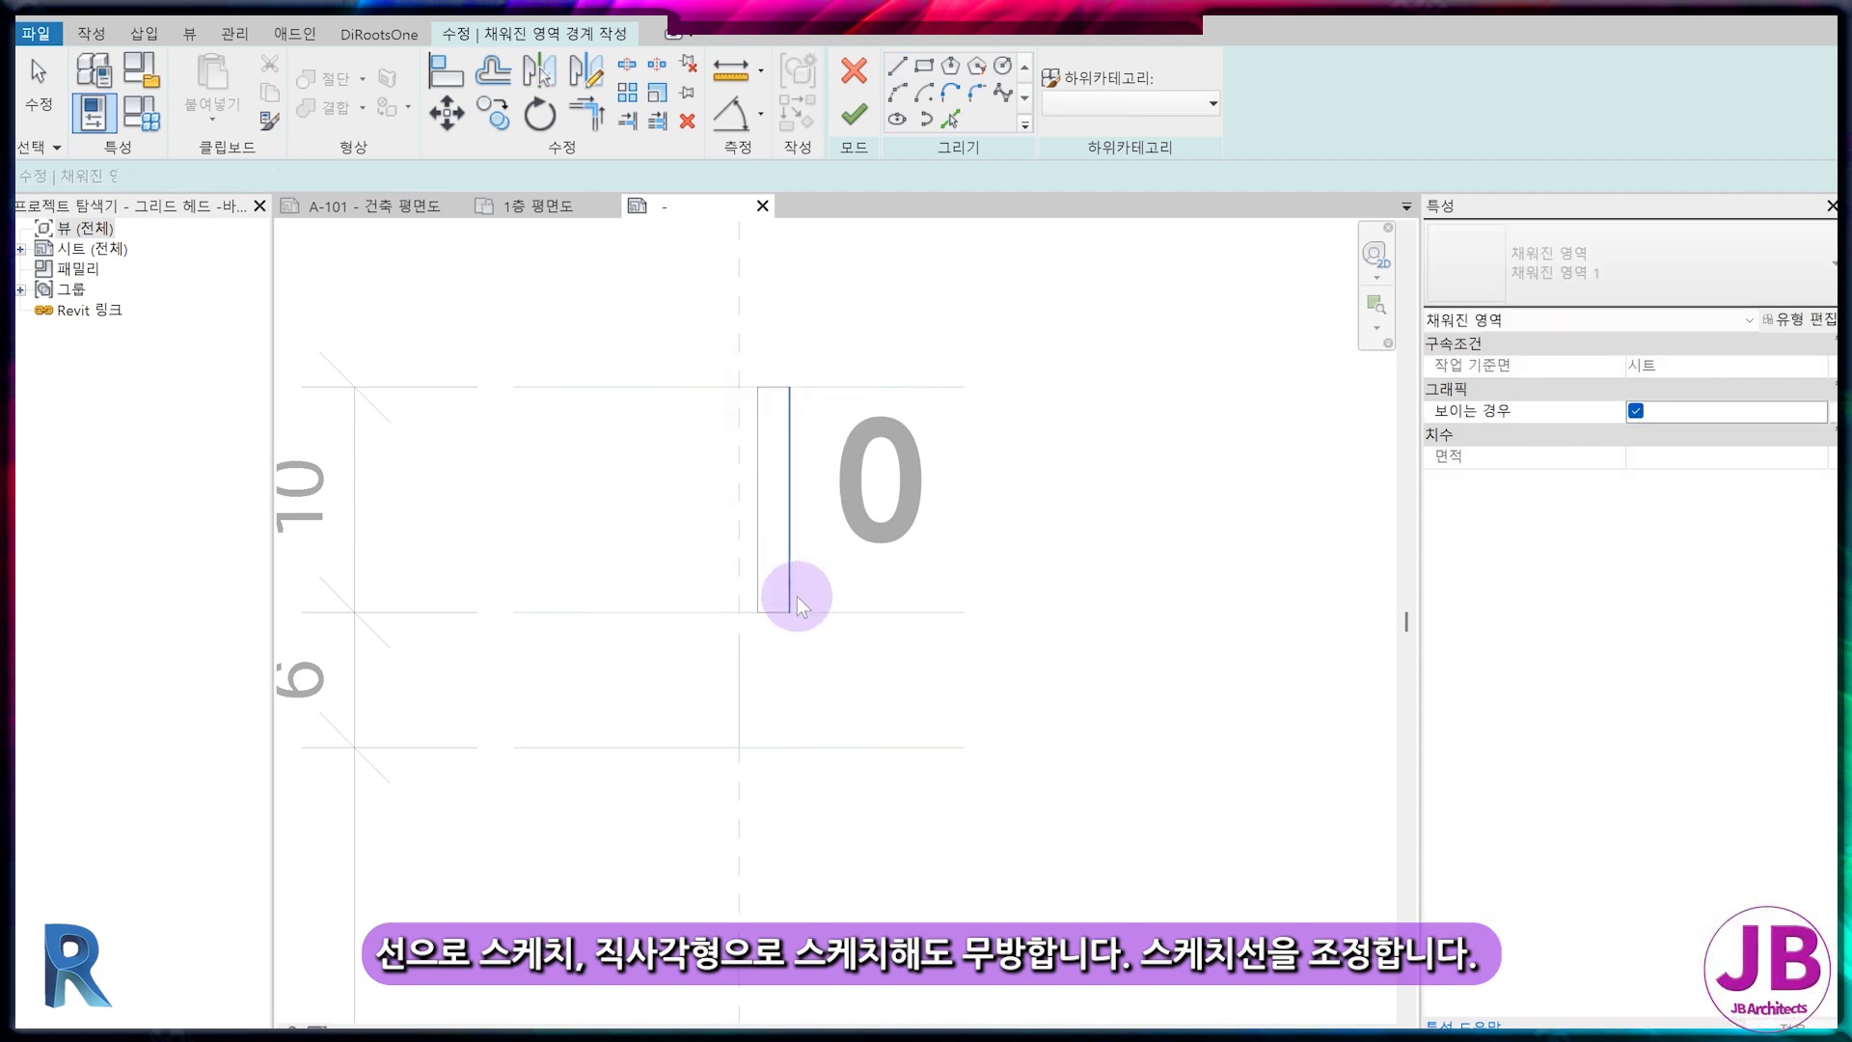
Set the sketch rectangle's width to 2 mm, make that dimension permanent, and finish the filled region sketch
scroll(778, 646, "up", 2)
left_click(841, 579)
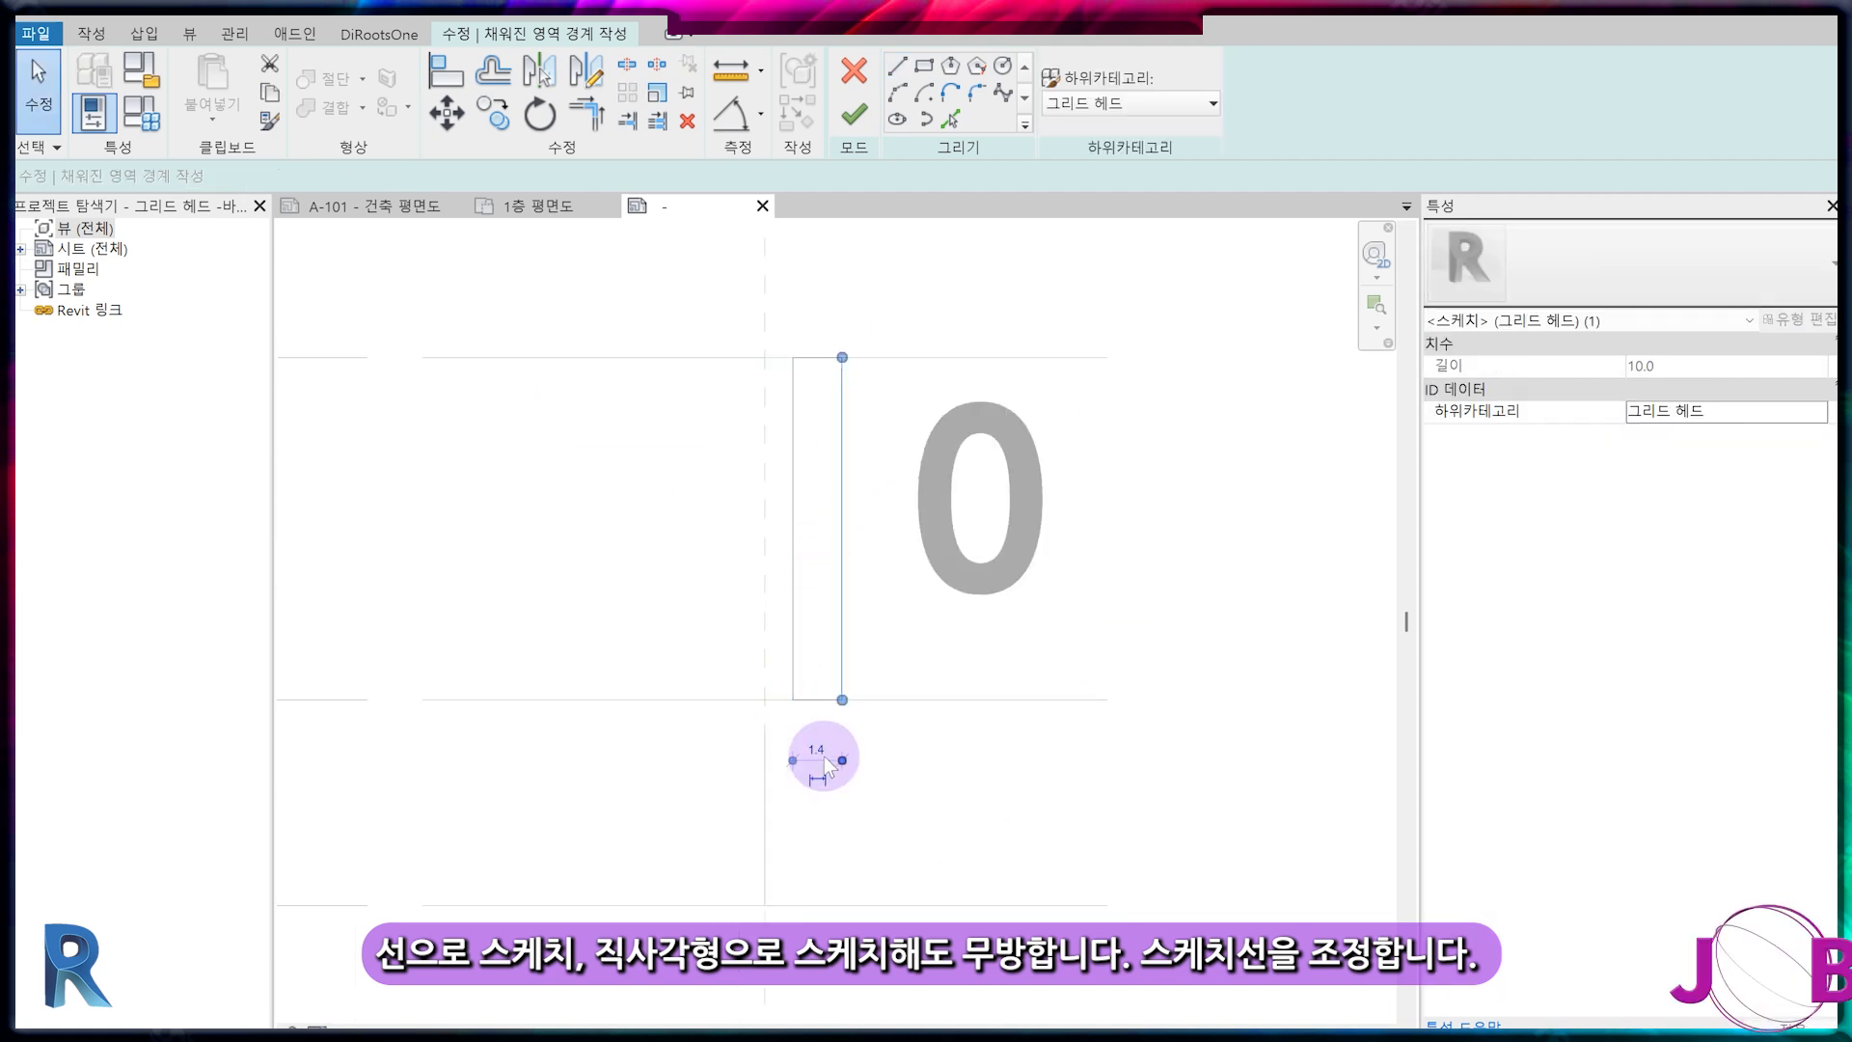
left_click(817, 751)
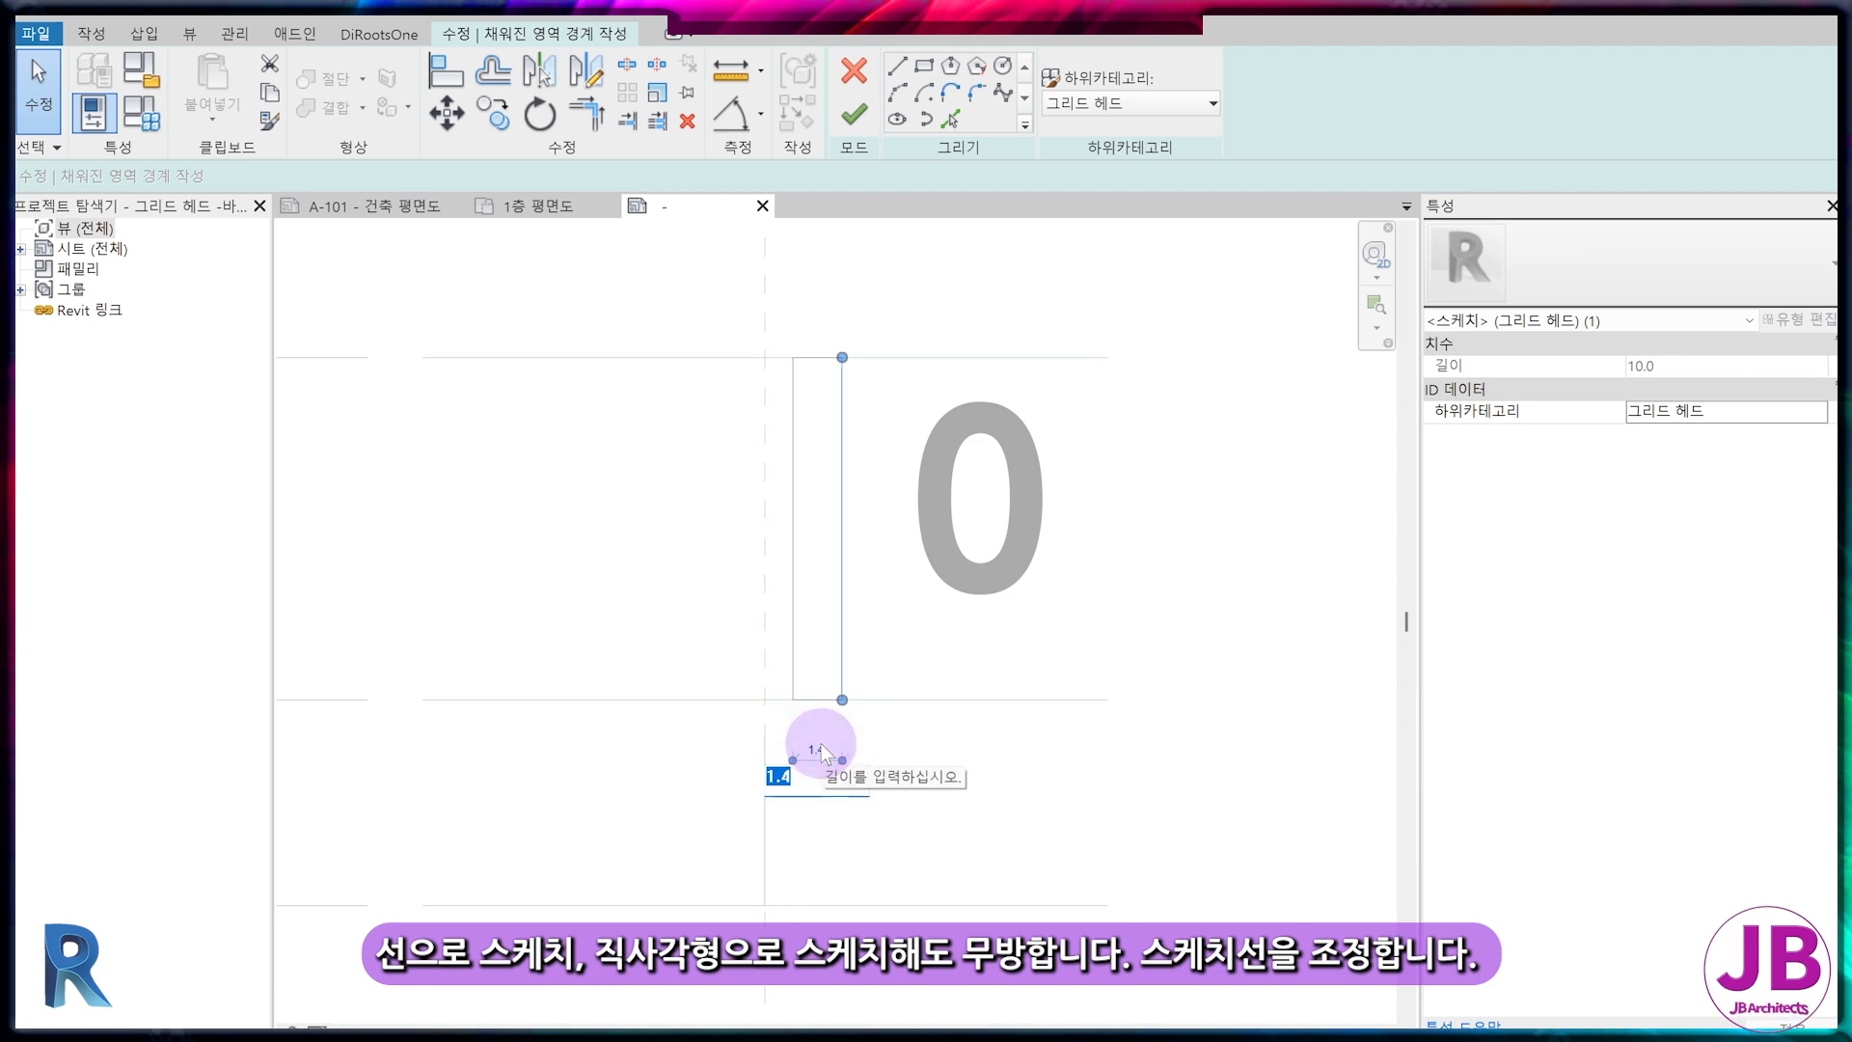
type("2")
key("Return")
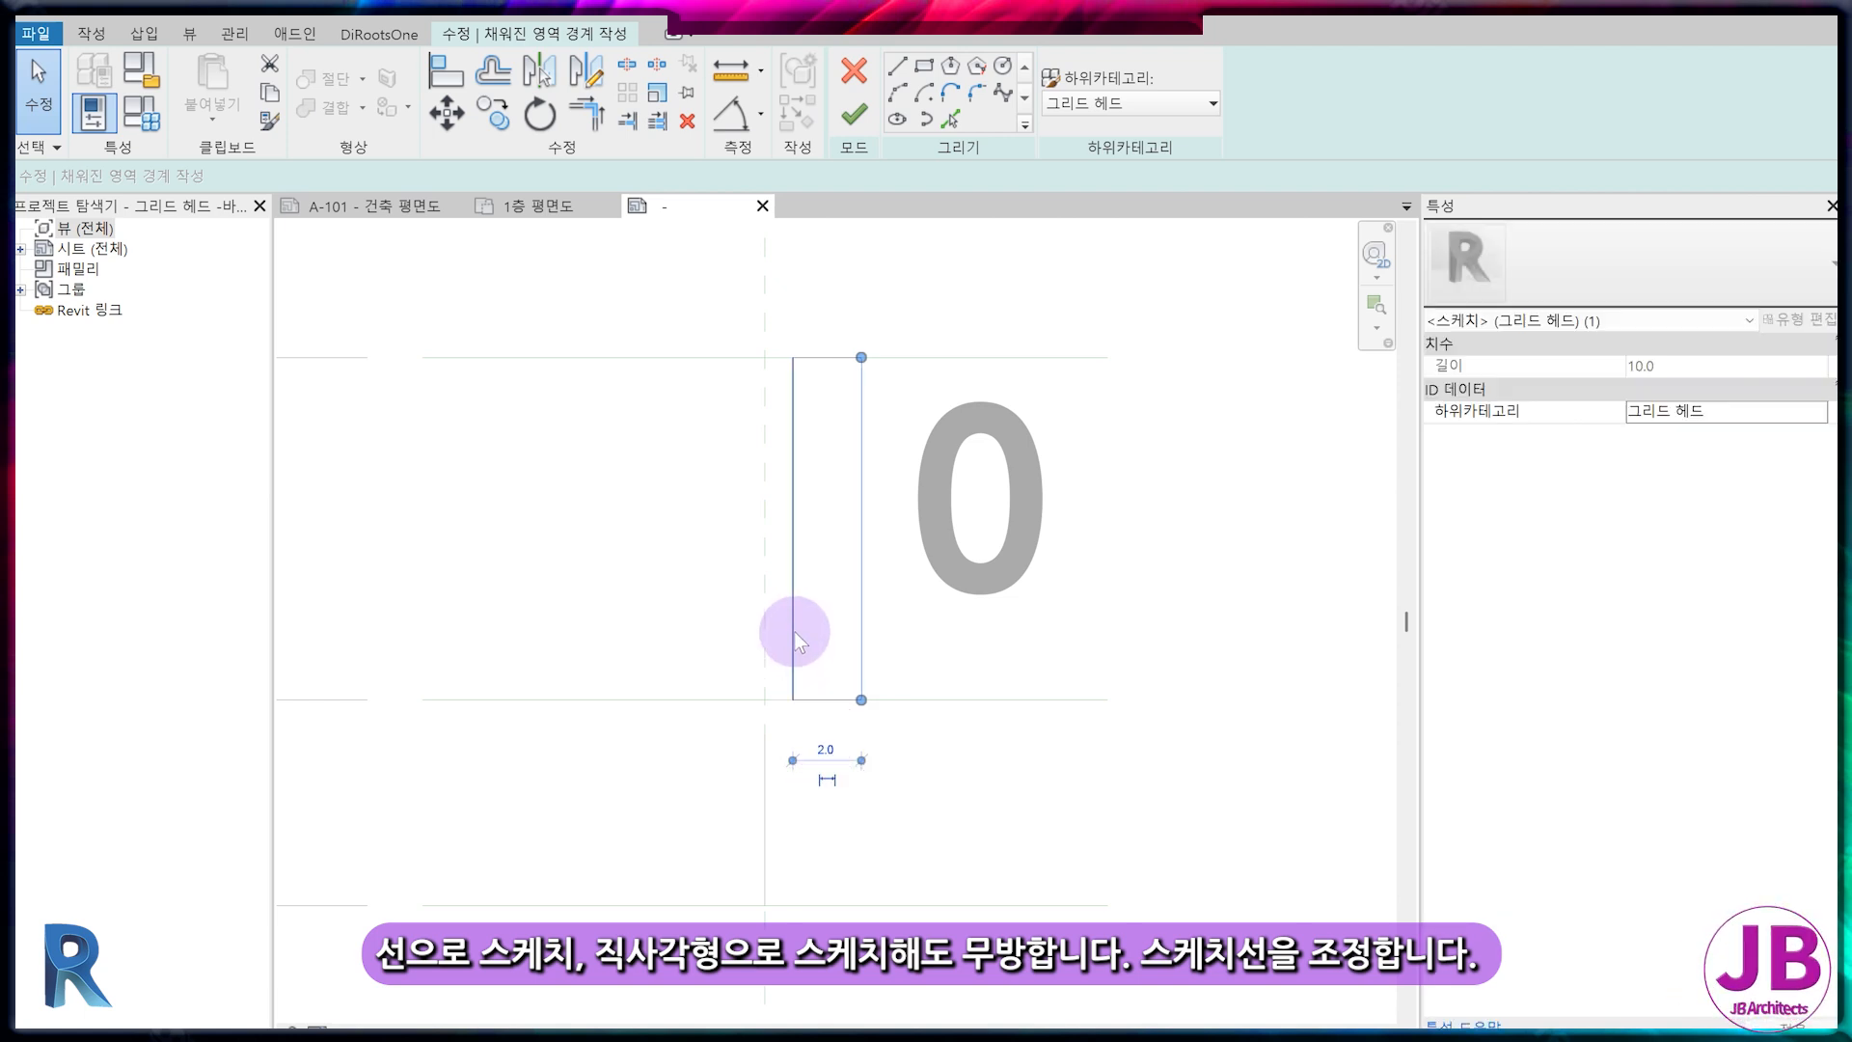
key("Escape")
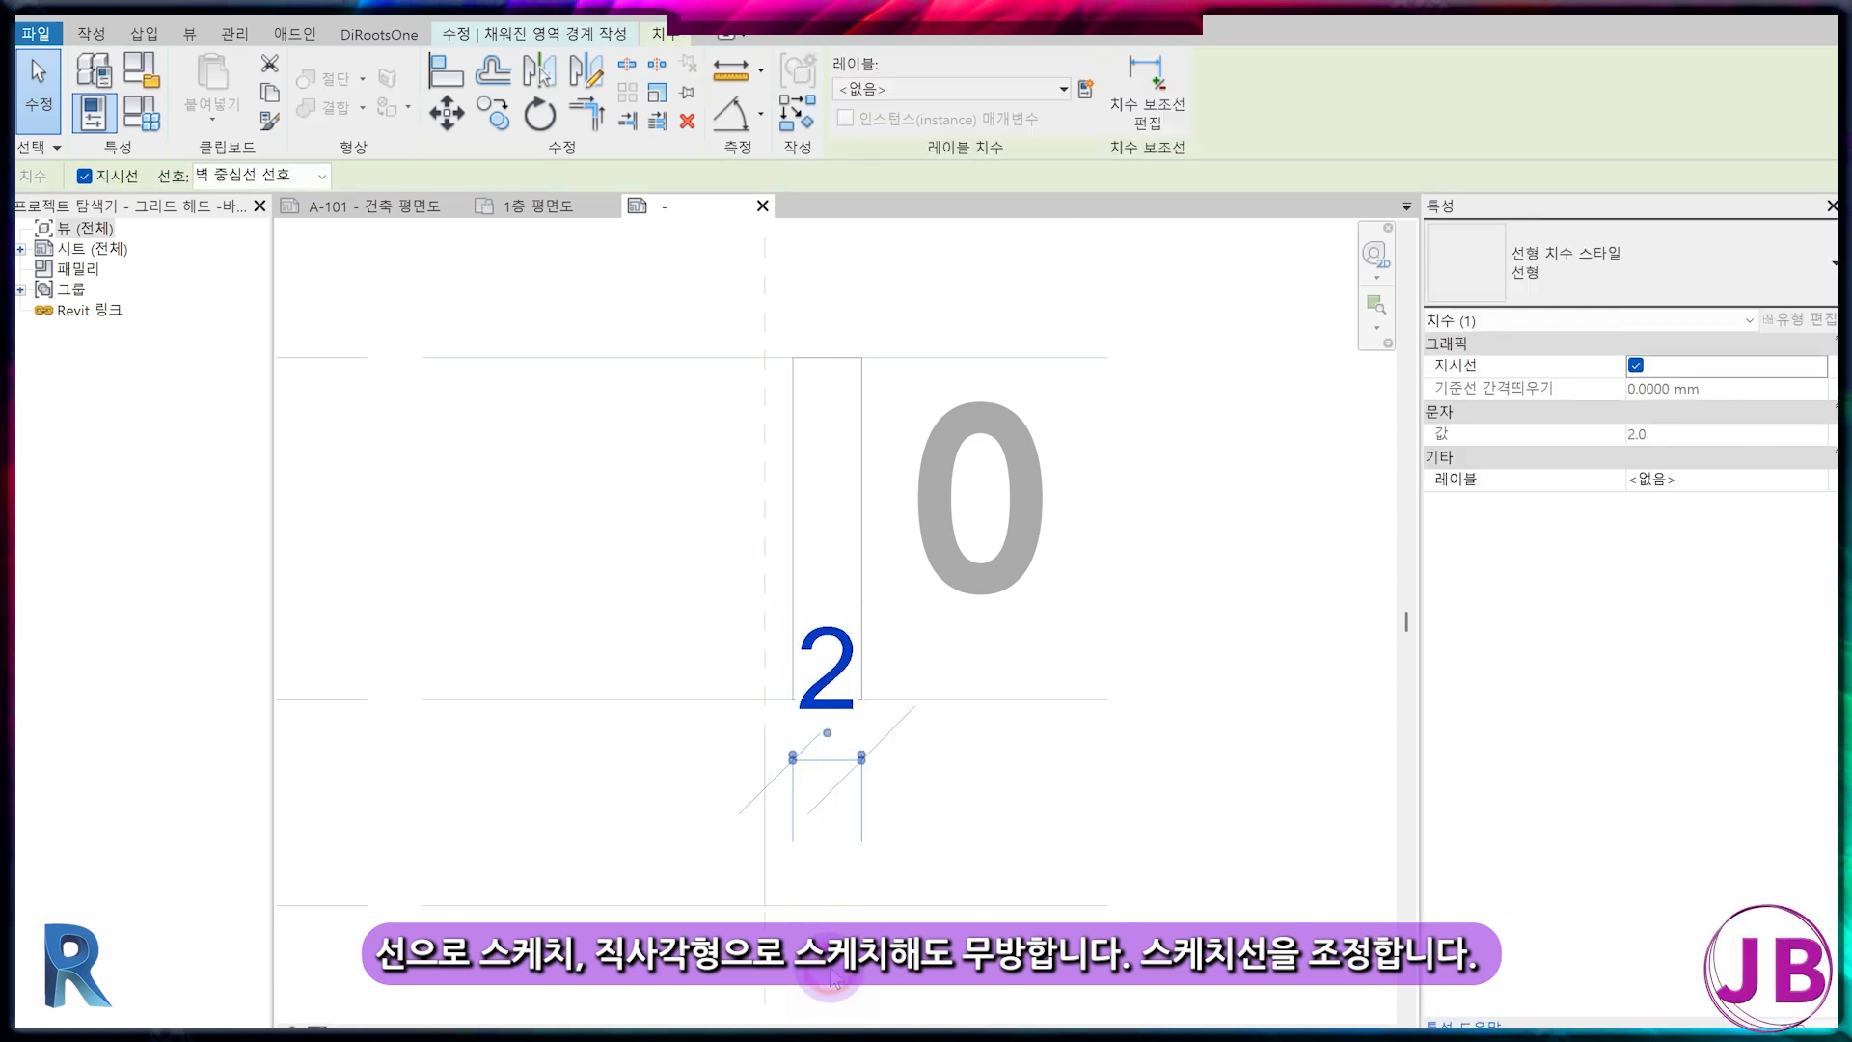
left_click(853, 116)
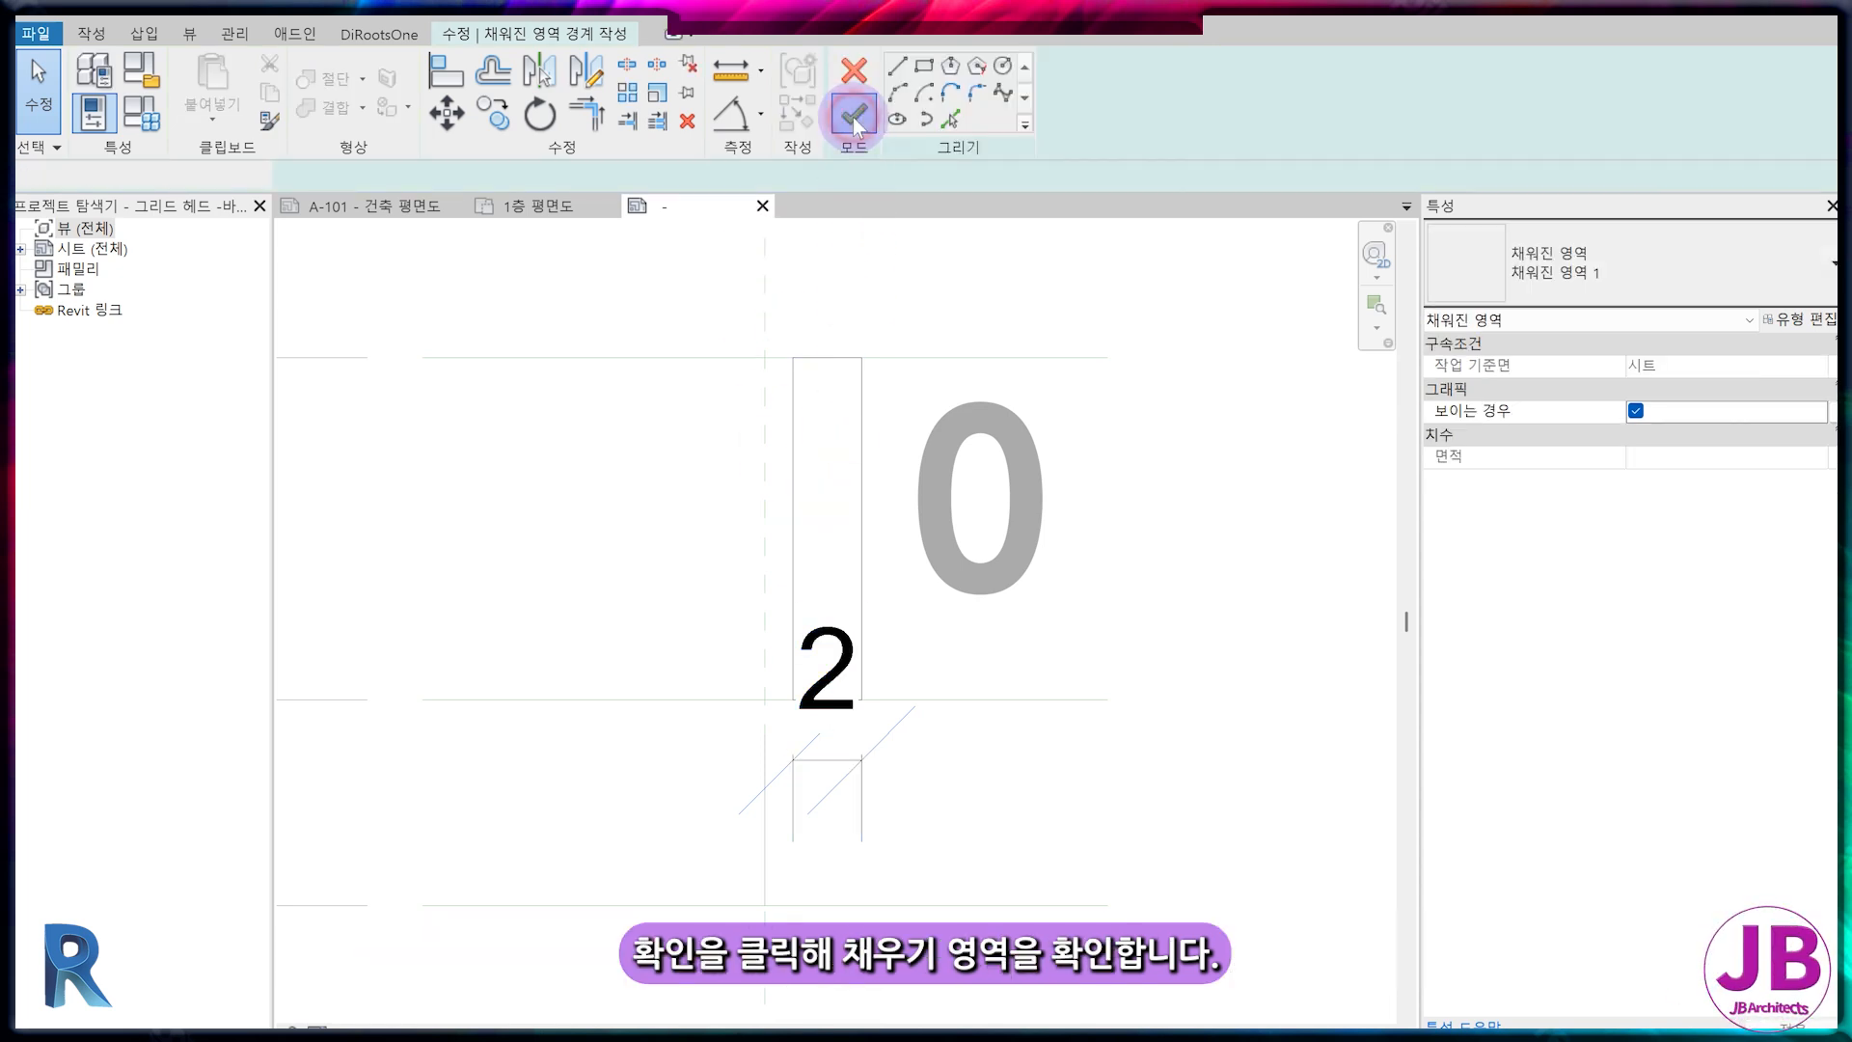
Change the filled region's type to 솔리드 검은색 and deselect it
left_click(1778, 271)
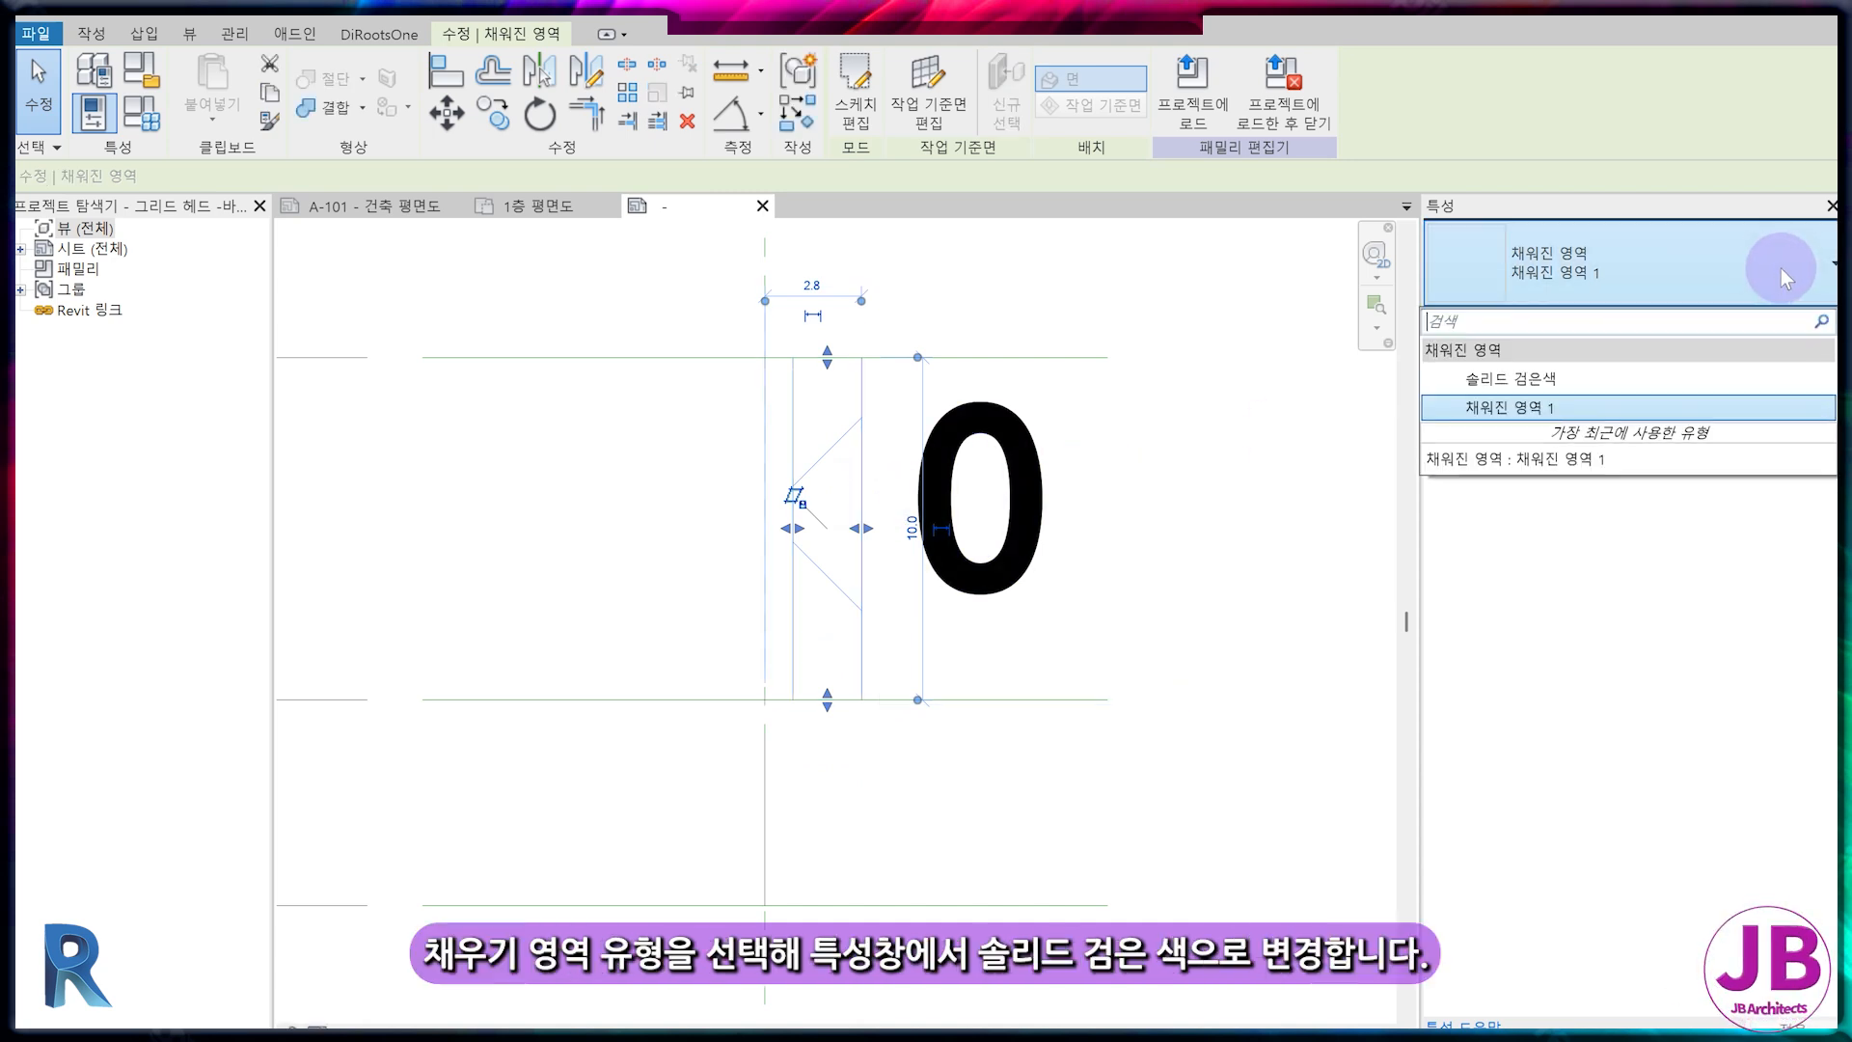
left_click(1643, 375)
key("Escape")
left_click(862, 583)
middle_click_drag(857, 610, 936, 717)
left_click(861, 859)
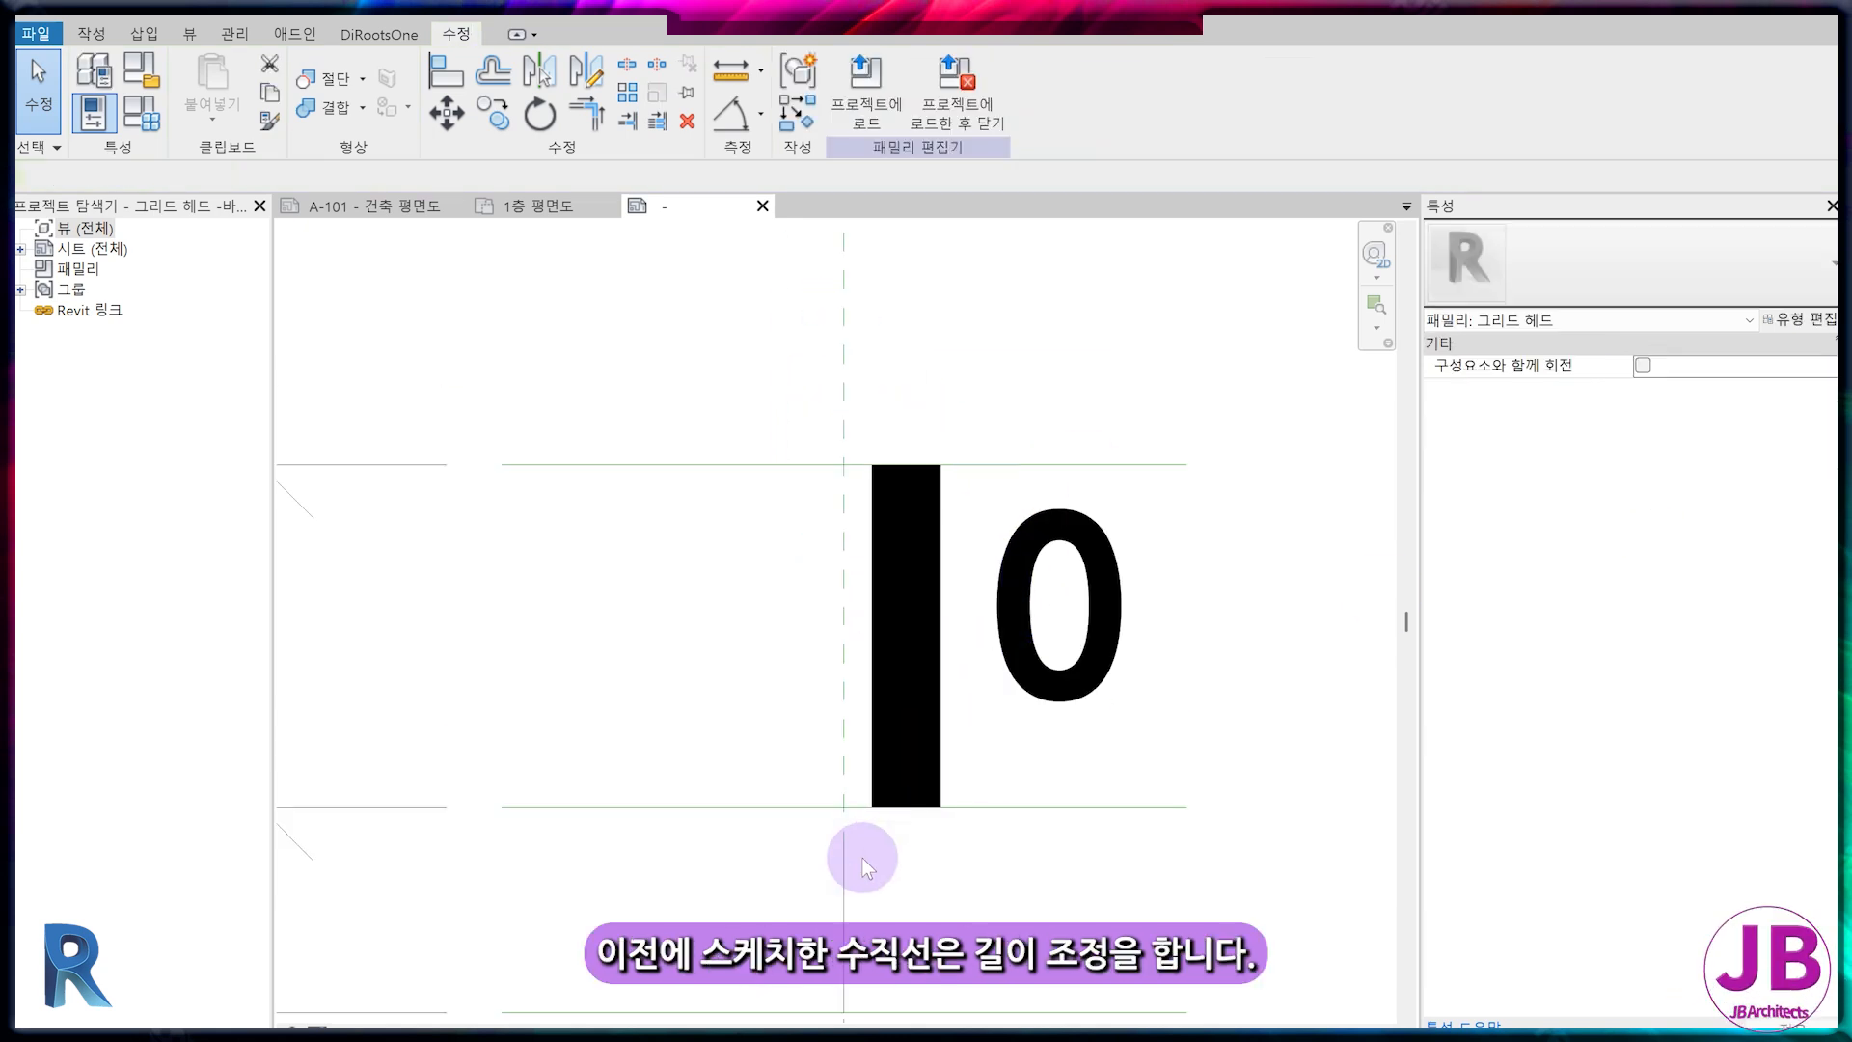
Extend the vertical head line up to the uppermost reference line and lock its end there
left_click(843, 868)
left_click_drag(844, 834, 844, 403)
left_click(863, 443)
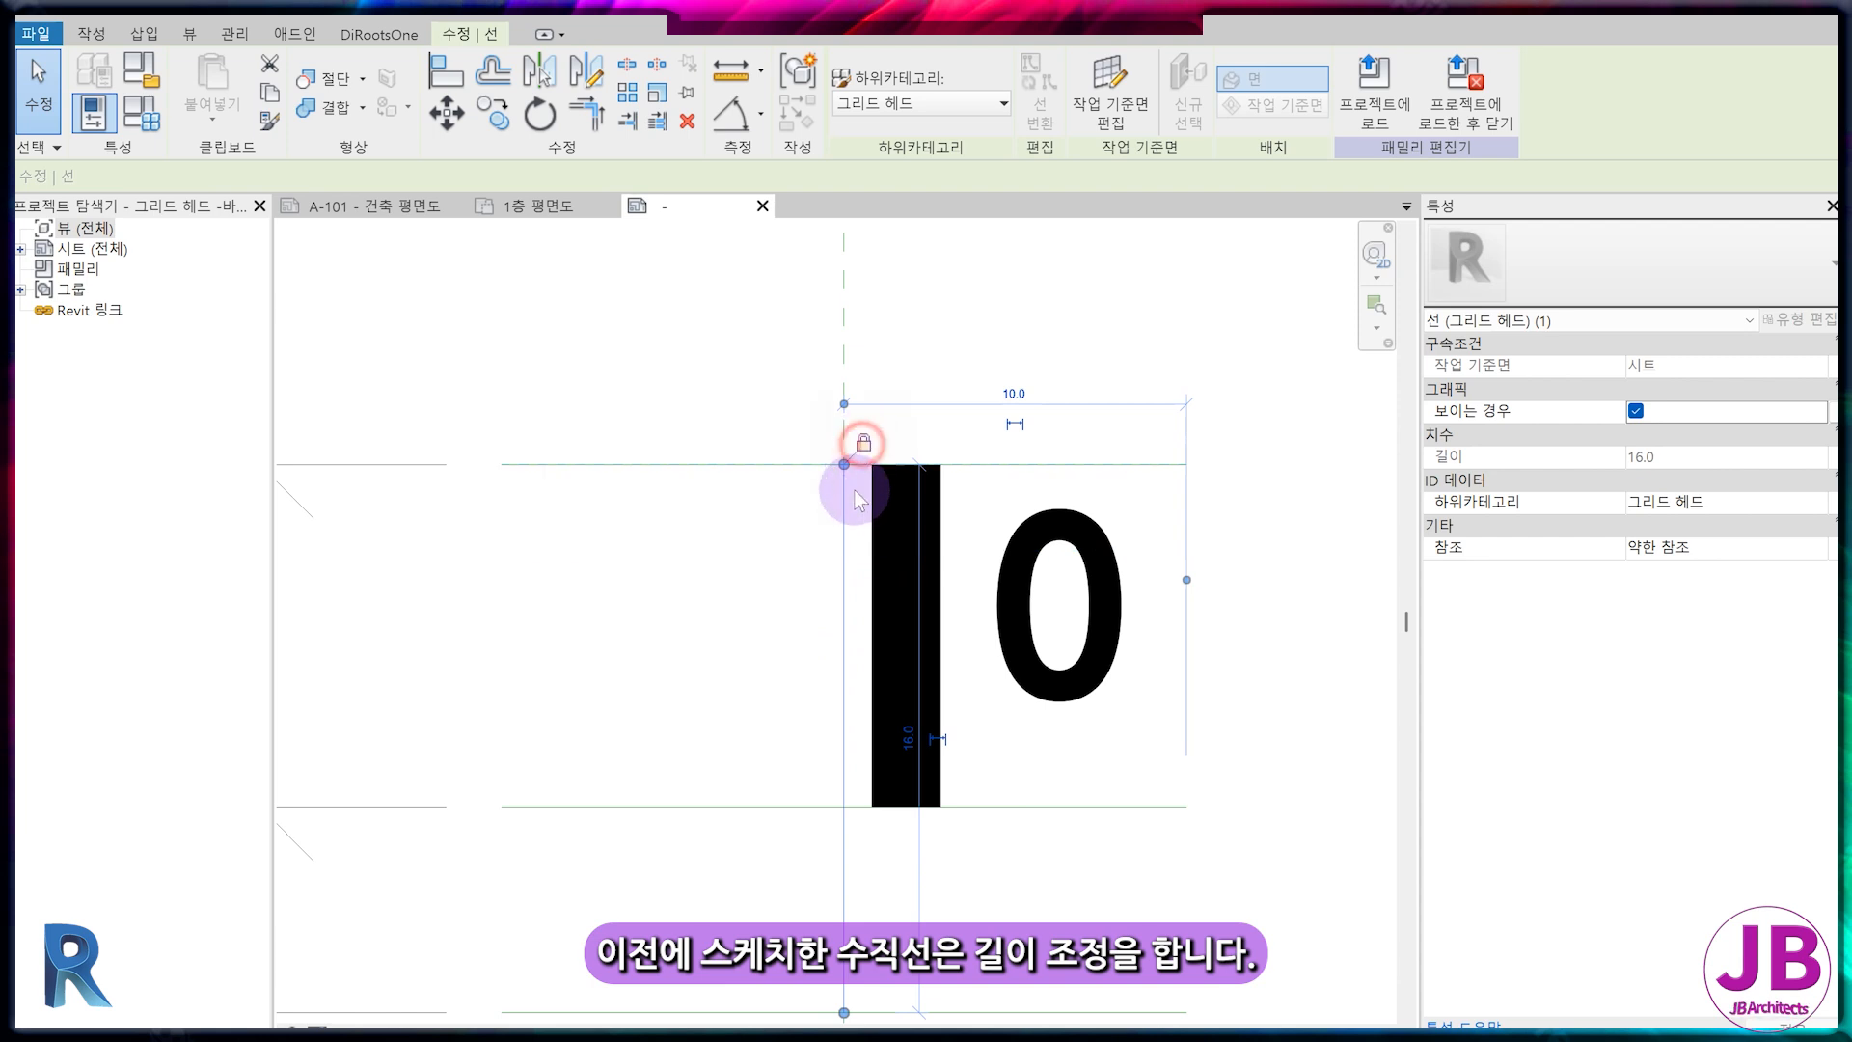
left_click(819, 656)
Move the black filled region left until its left edge lies on the vertical line
scroll(827, 617, "up", 3)
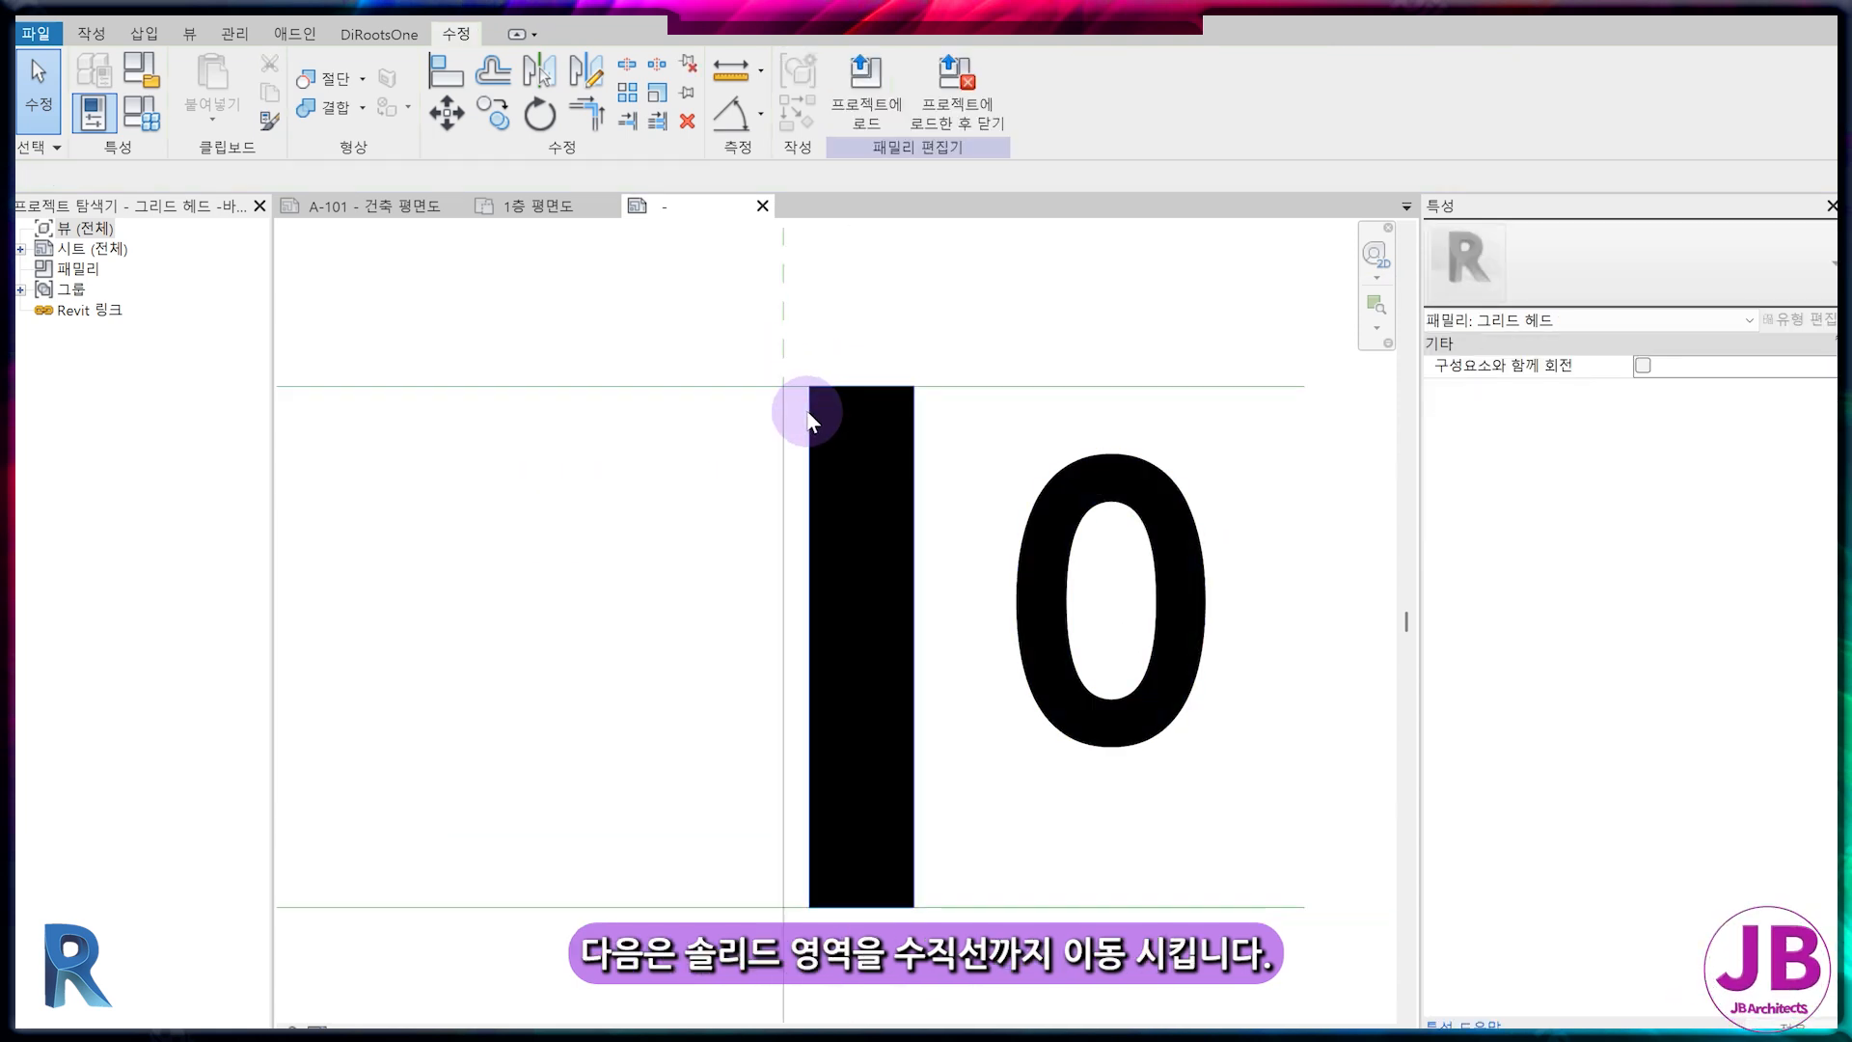
left_click(811, 422)
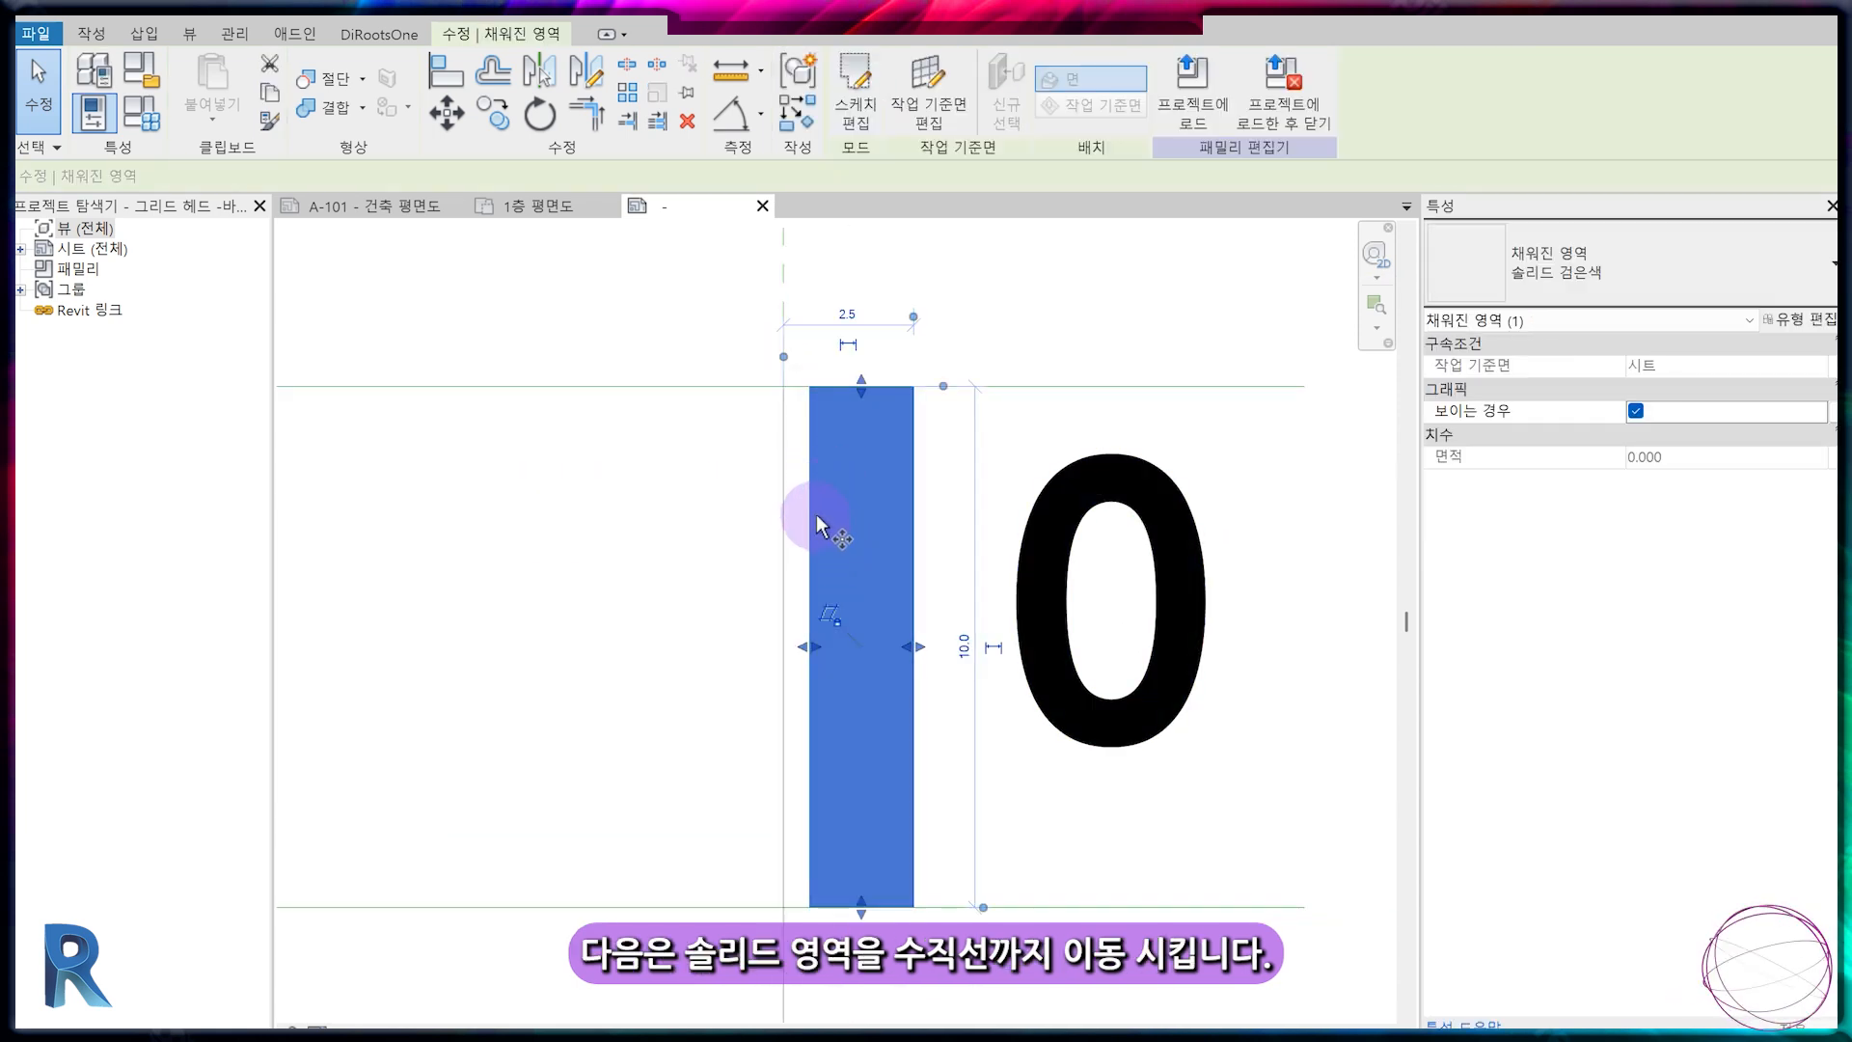
key("m")
key("v")
left_click(811, 519)
left_click(784, 519)
key("Escape")
scroll(884, 625, "down", 3)
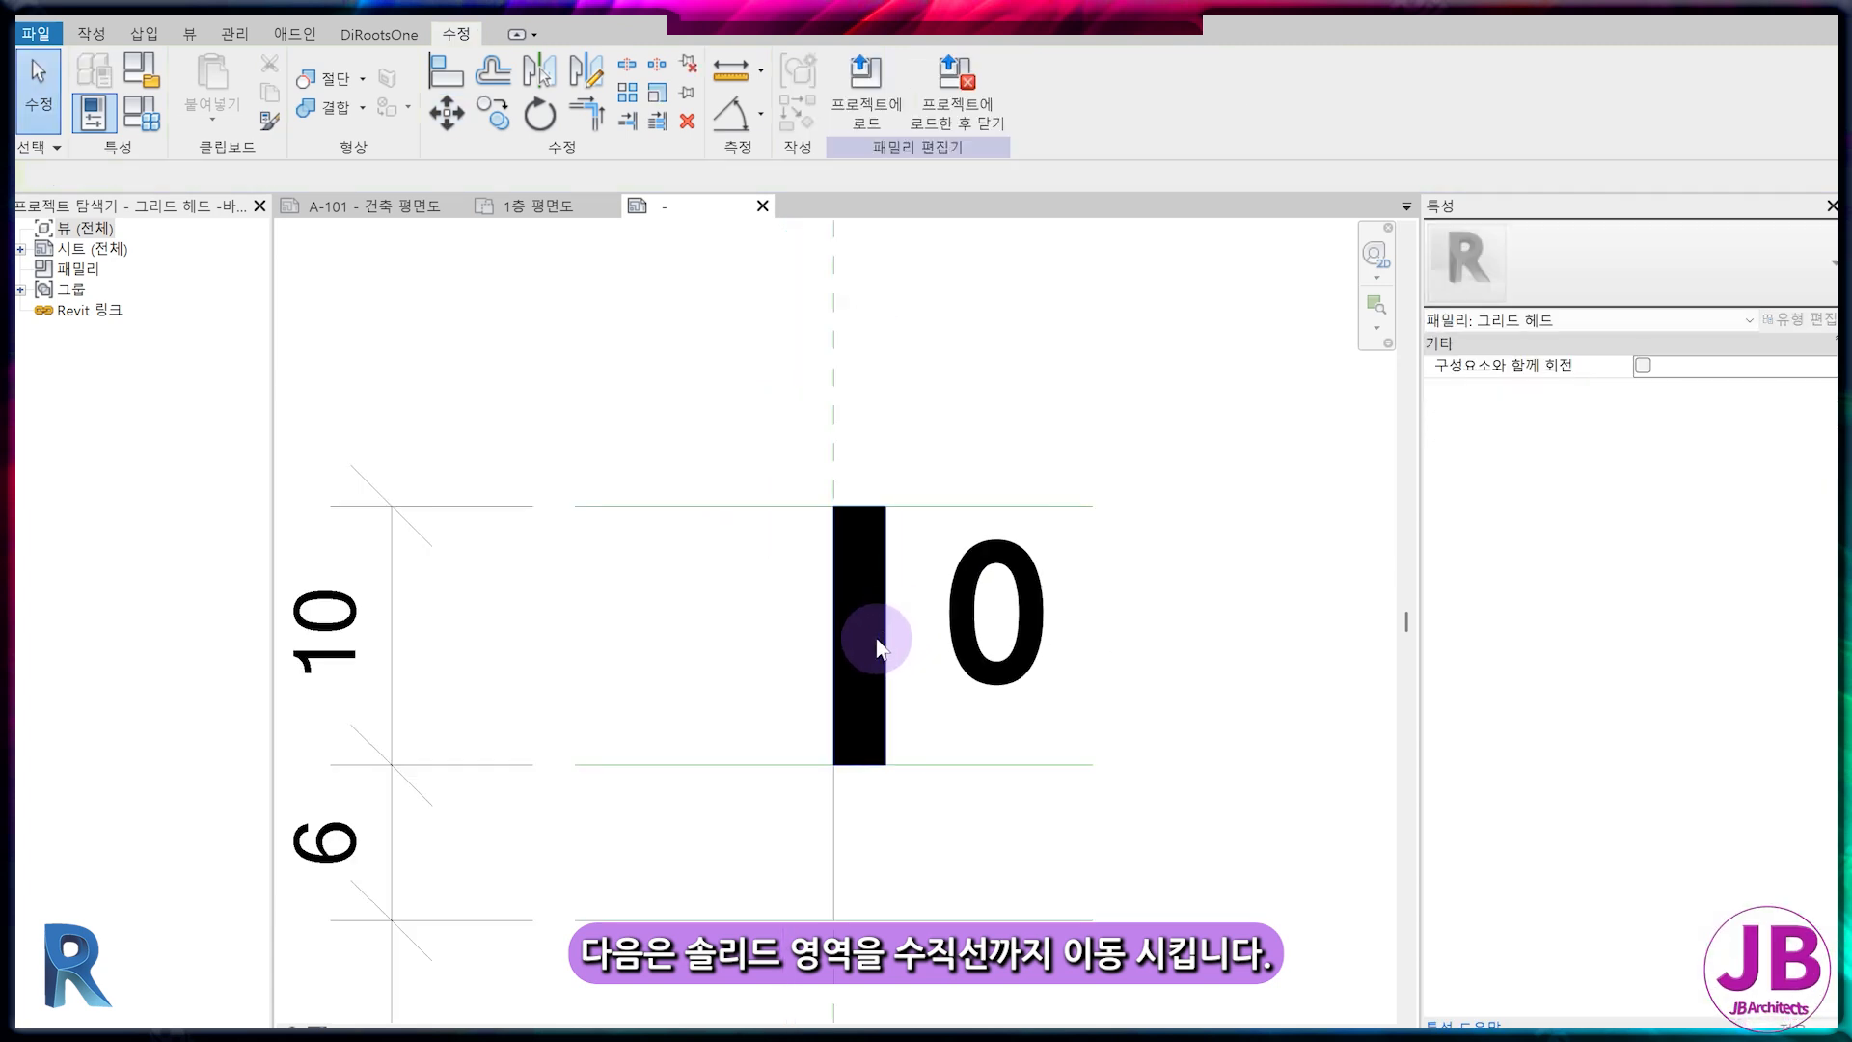
Nudge the grid label slightly right and down so it sits beside the middle of the black bar
left_click(1009, 687)
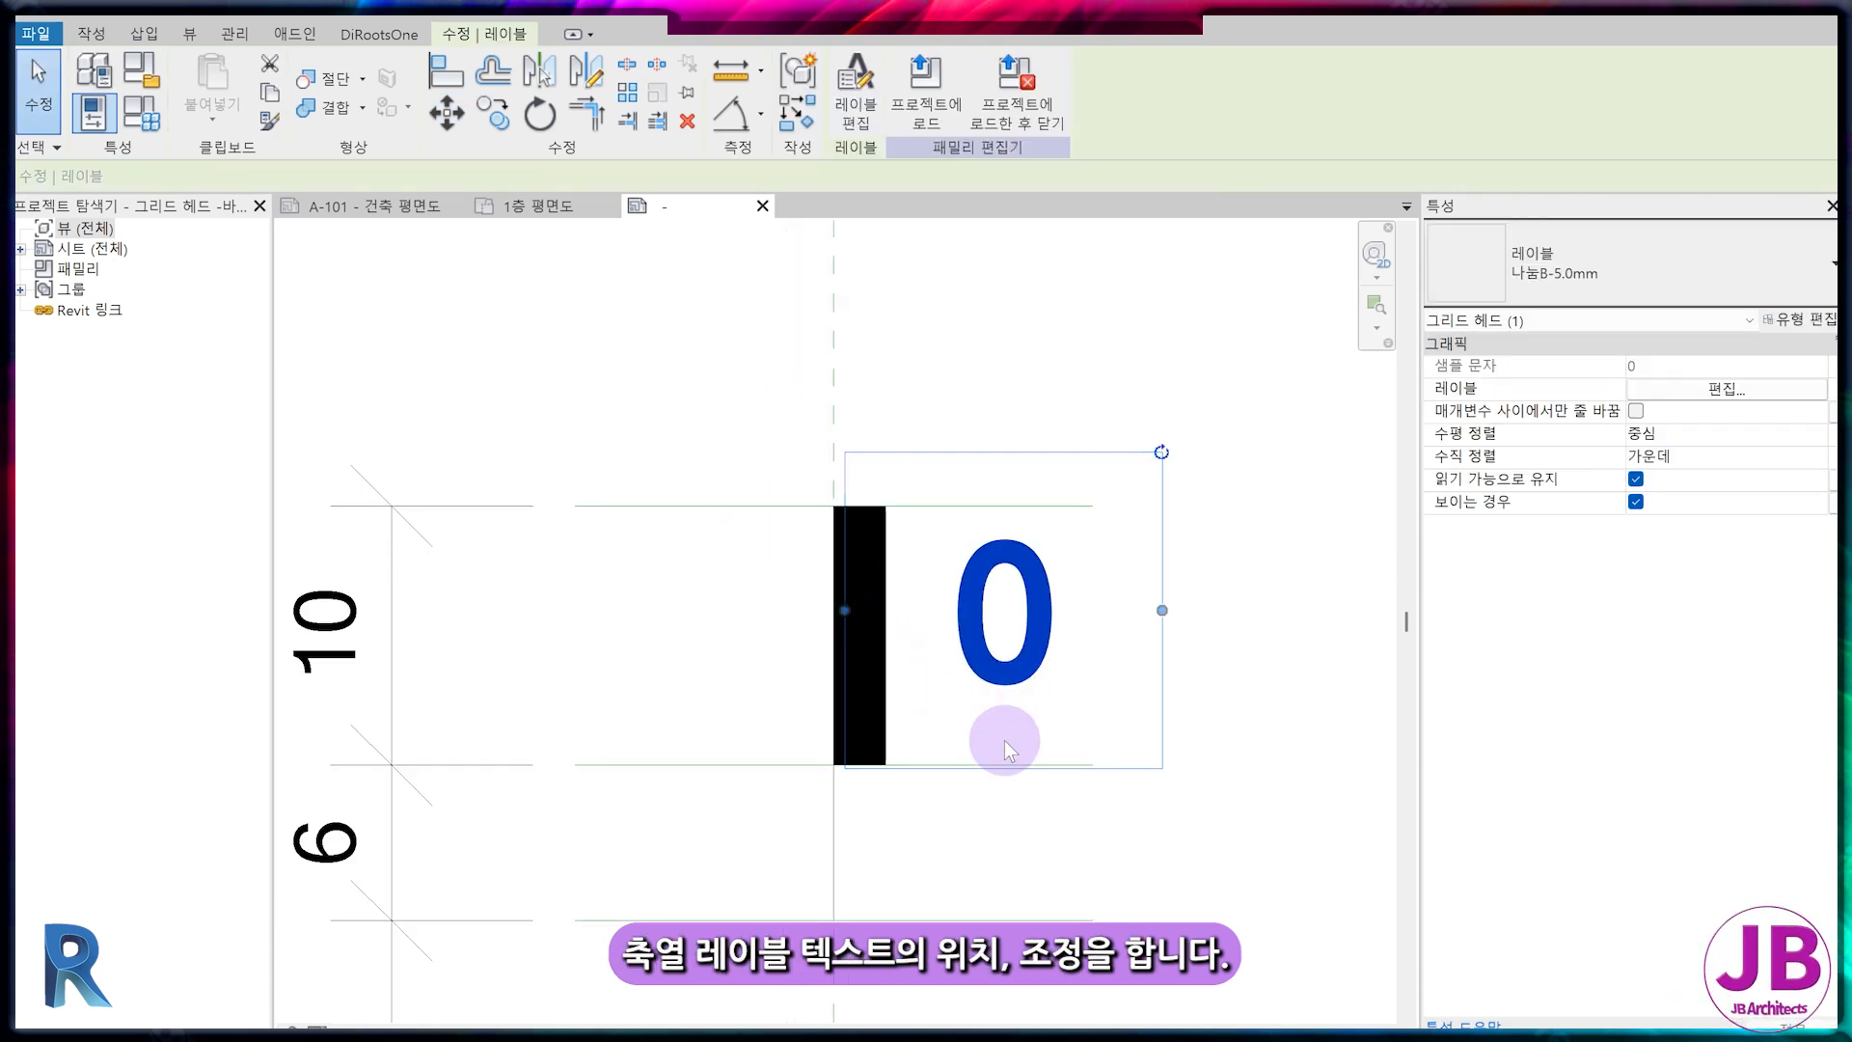
key("Escape")
scroll(992, 747, "down", 1)
left_click(872, 818)
middle_click_drag(889, 839, 828, 694)
key("Escape")
scroll(897, 753, "down", 3)
middle_click_drag(900, 762, 862, 551)
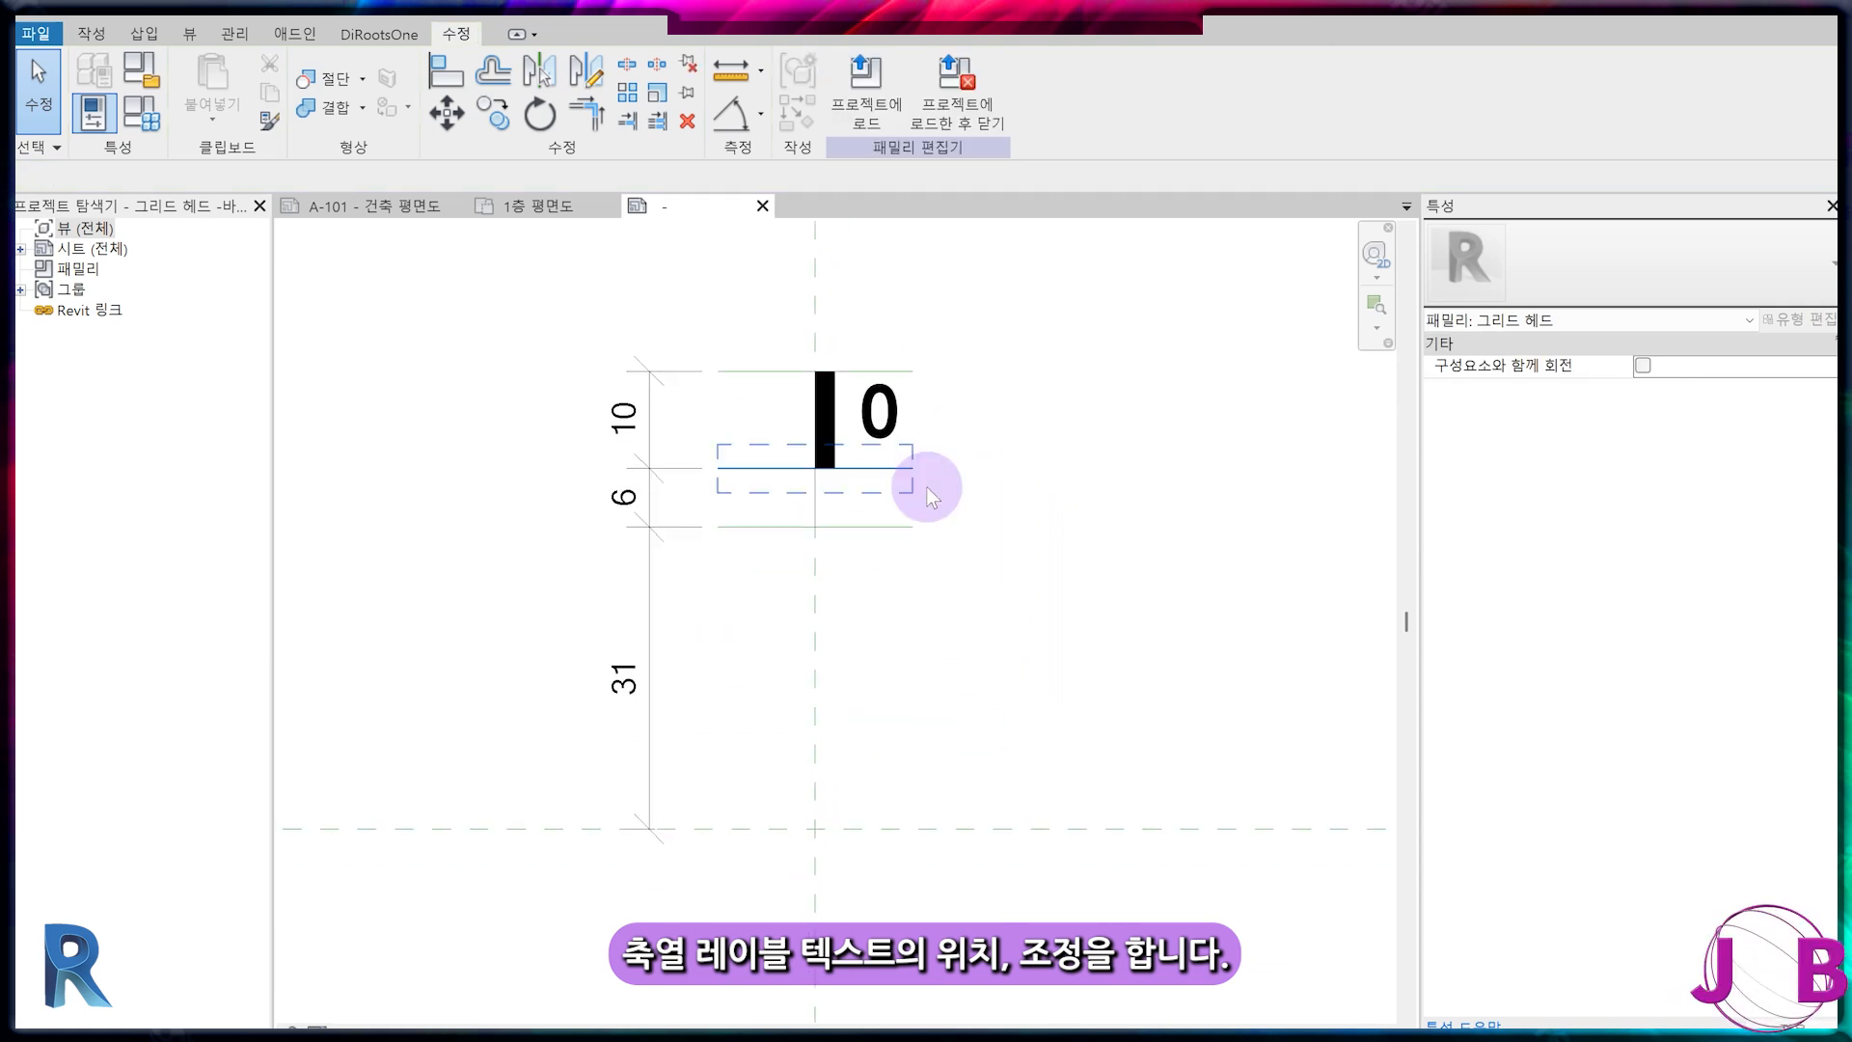
left_click(883, 434)
left_click(999, 534)
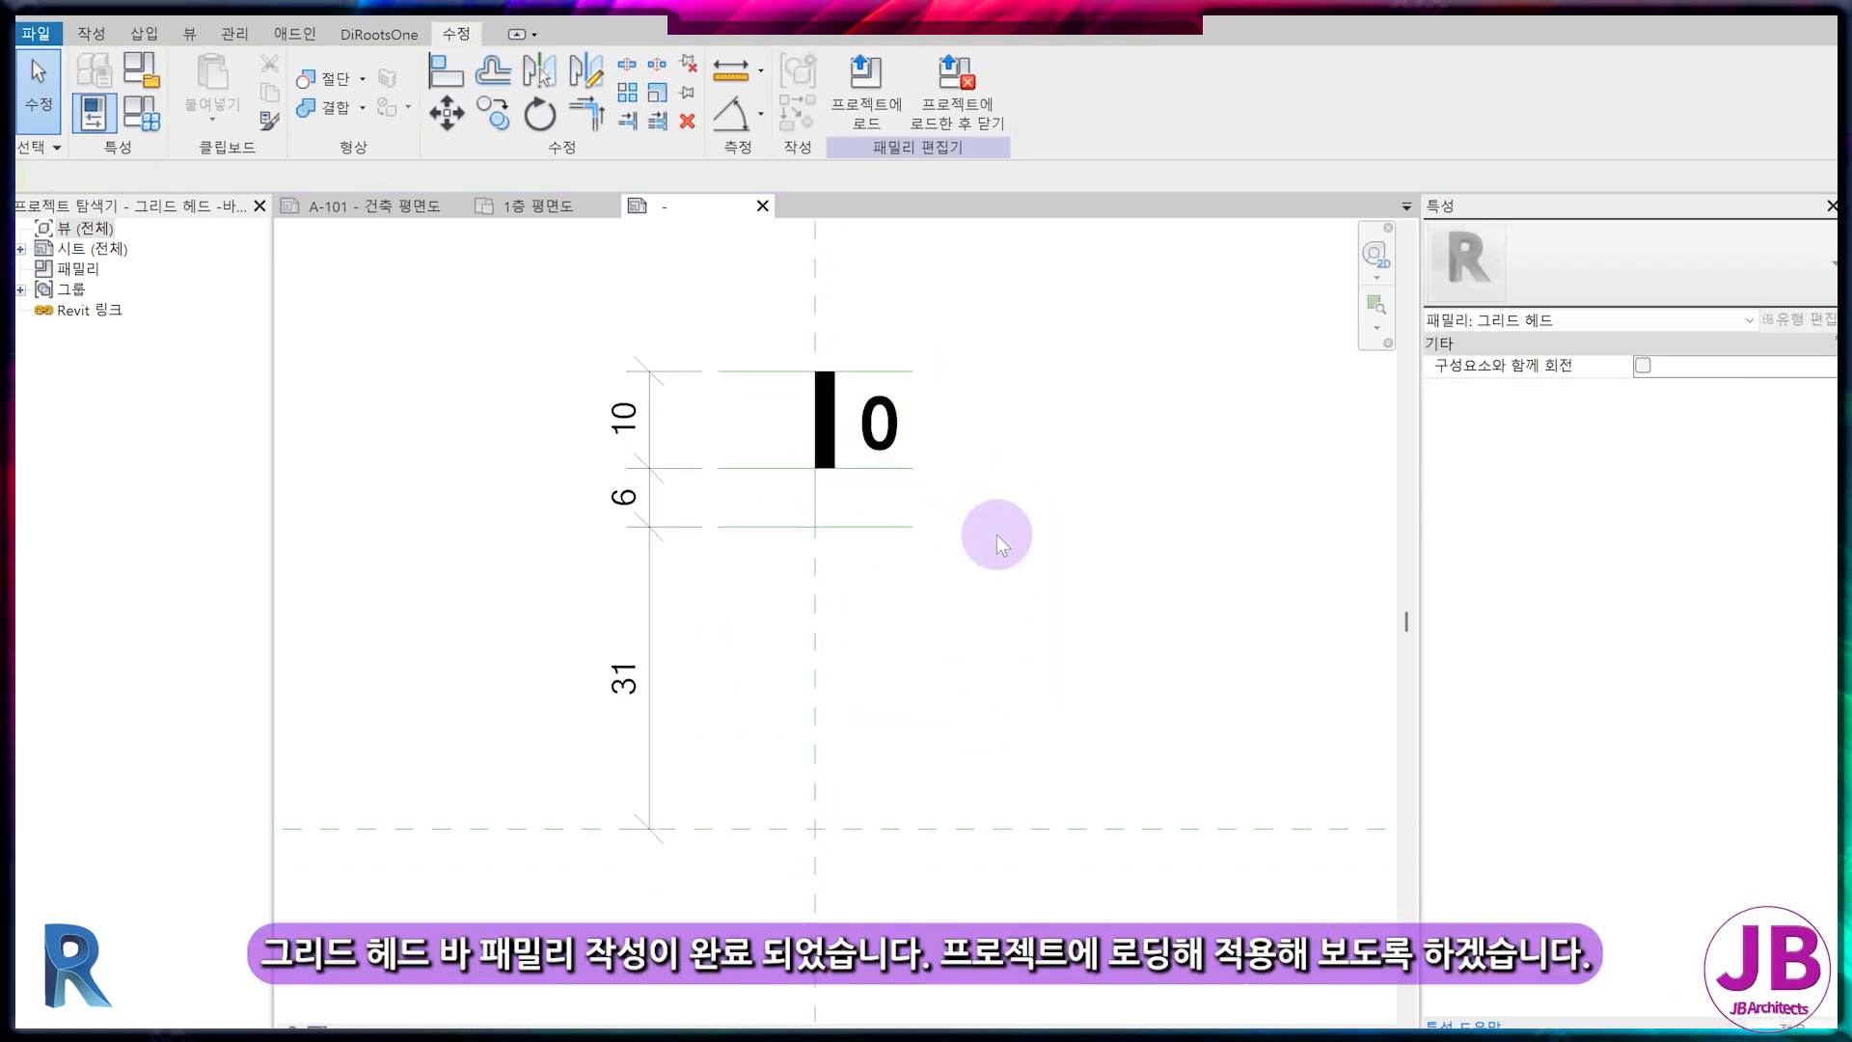
Load the bar head family into the project, close the family, and expand 그리드 헤드 -바-JB in the project's family list
left_click(959, 87)
left_click(895, 564)
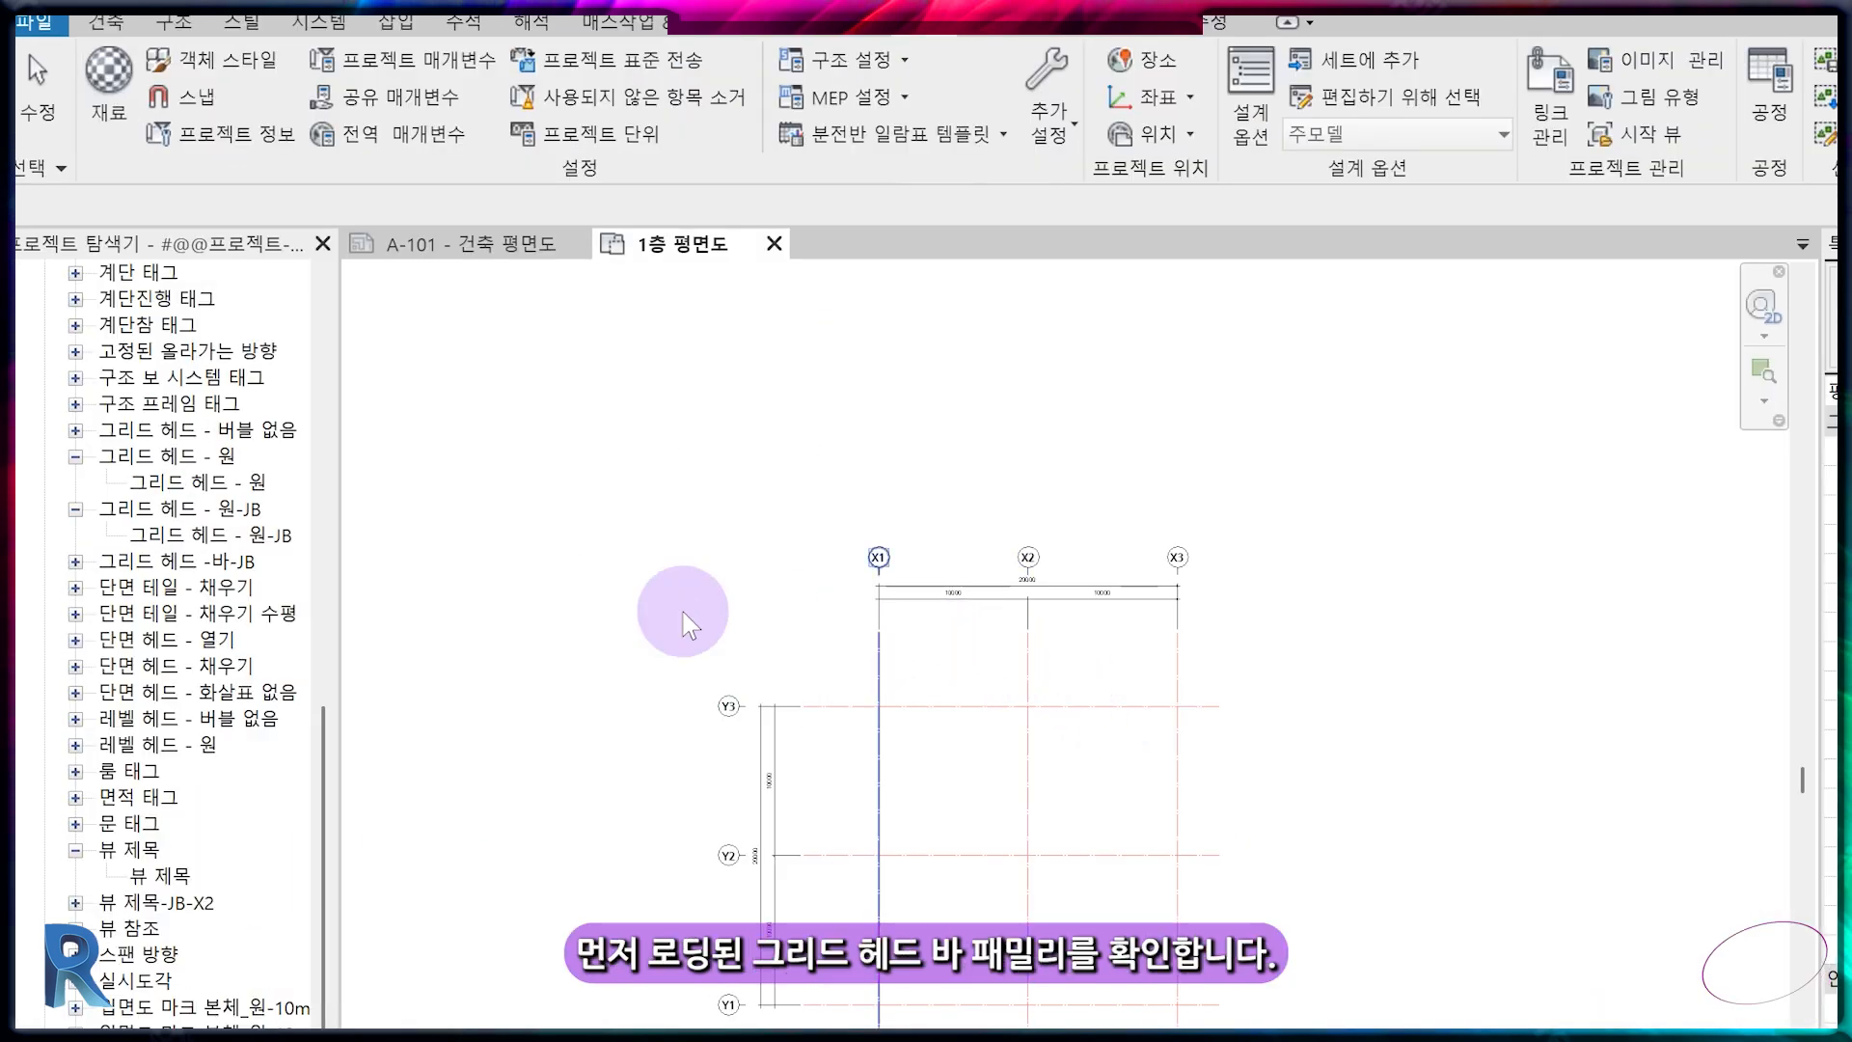
left_click(683, 612)
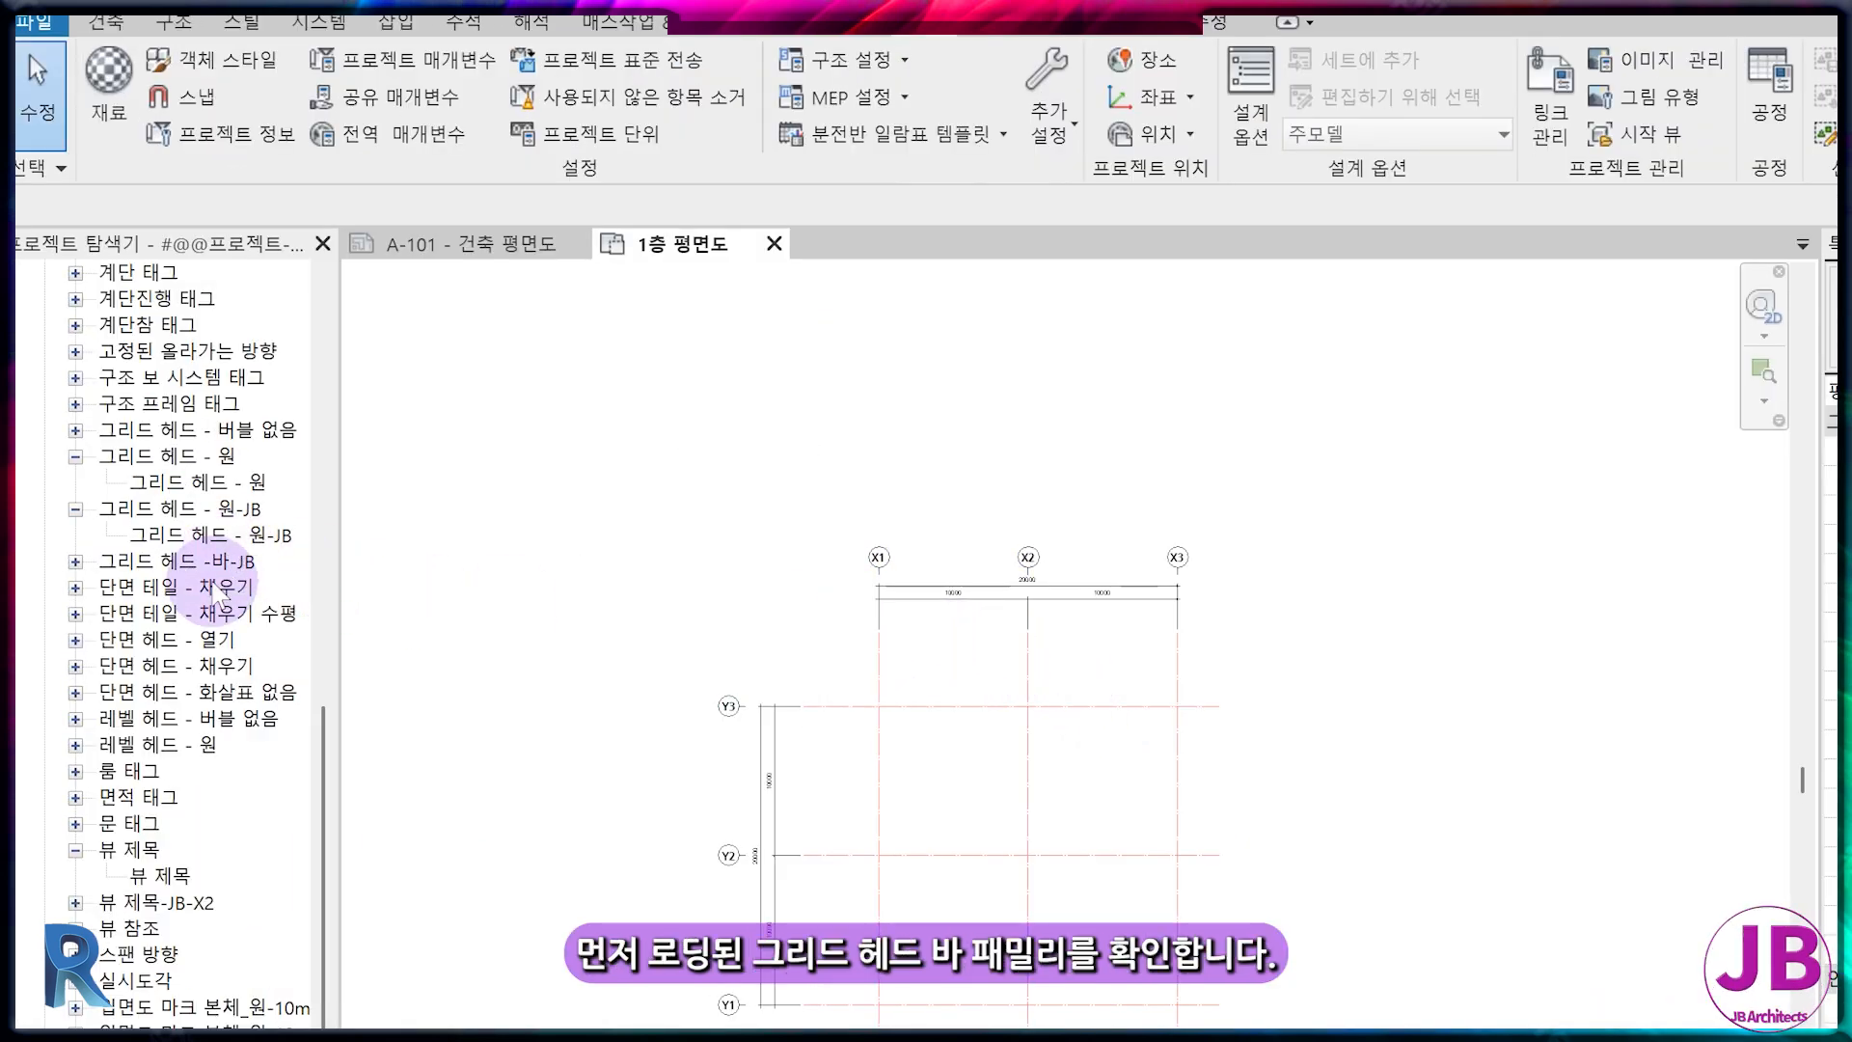
left_click(208, 564)
left_click(75, 561)
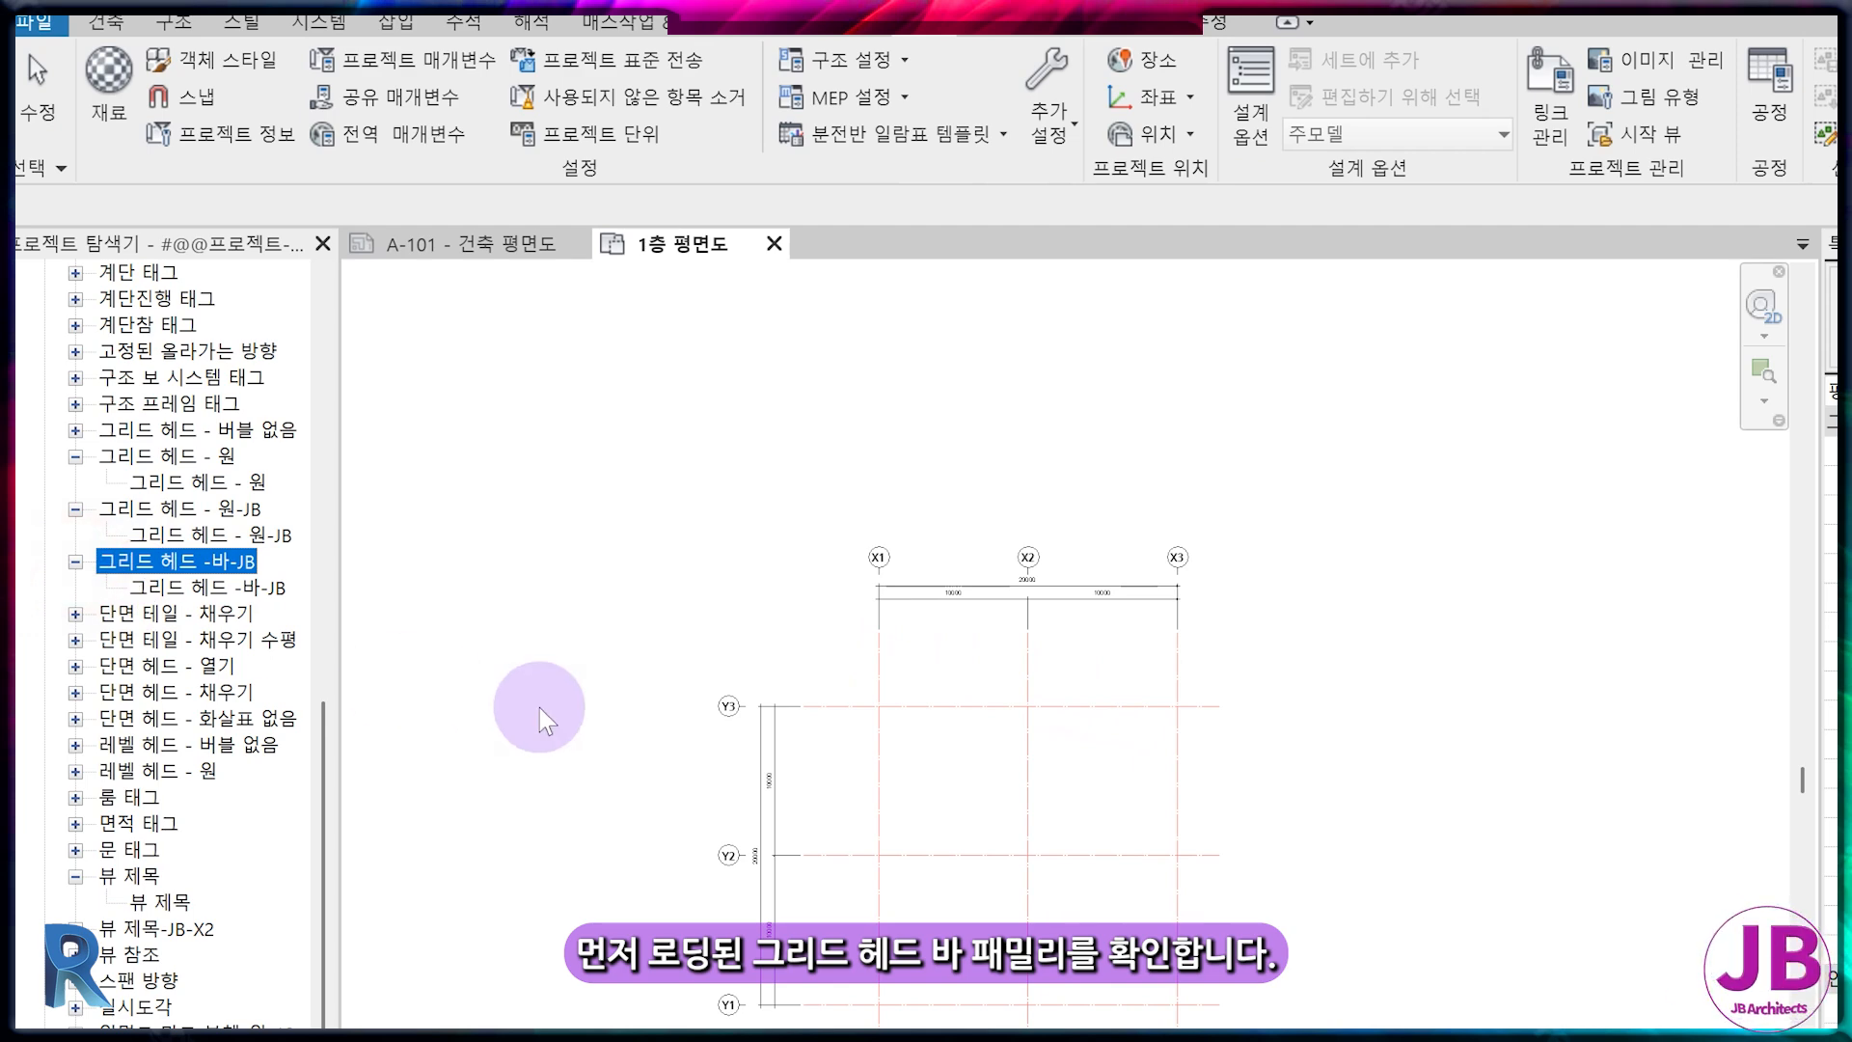
Duplicate the type of grid X1 under the name 바-JB 2
scroll(681, 506, "up", 3)
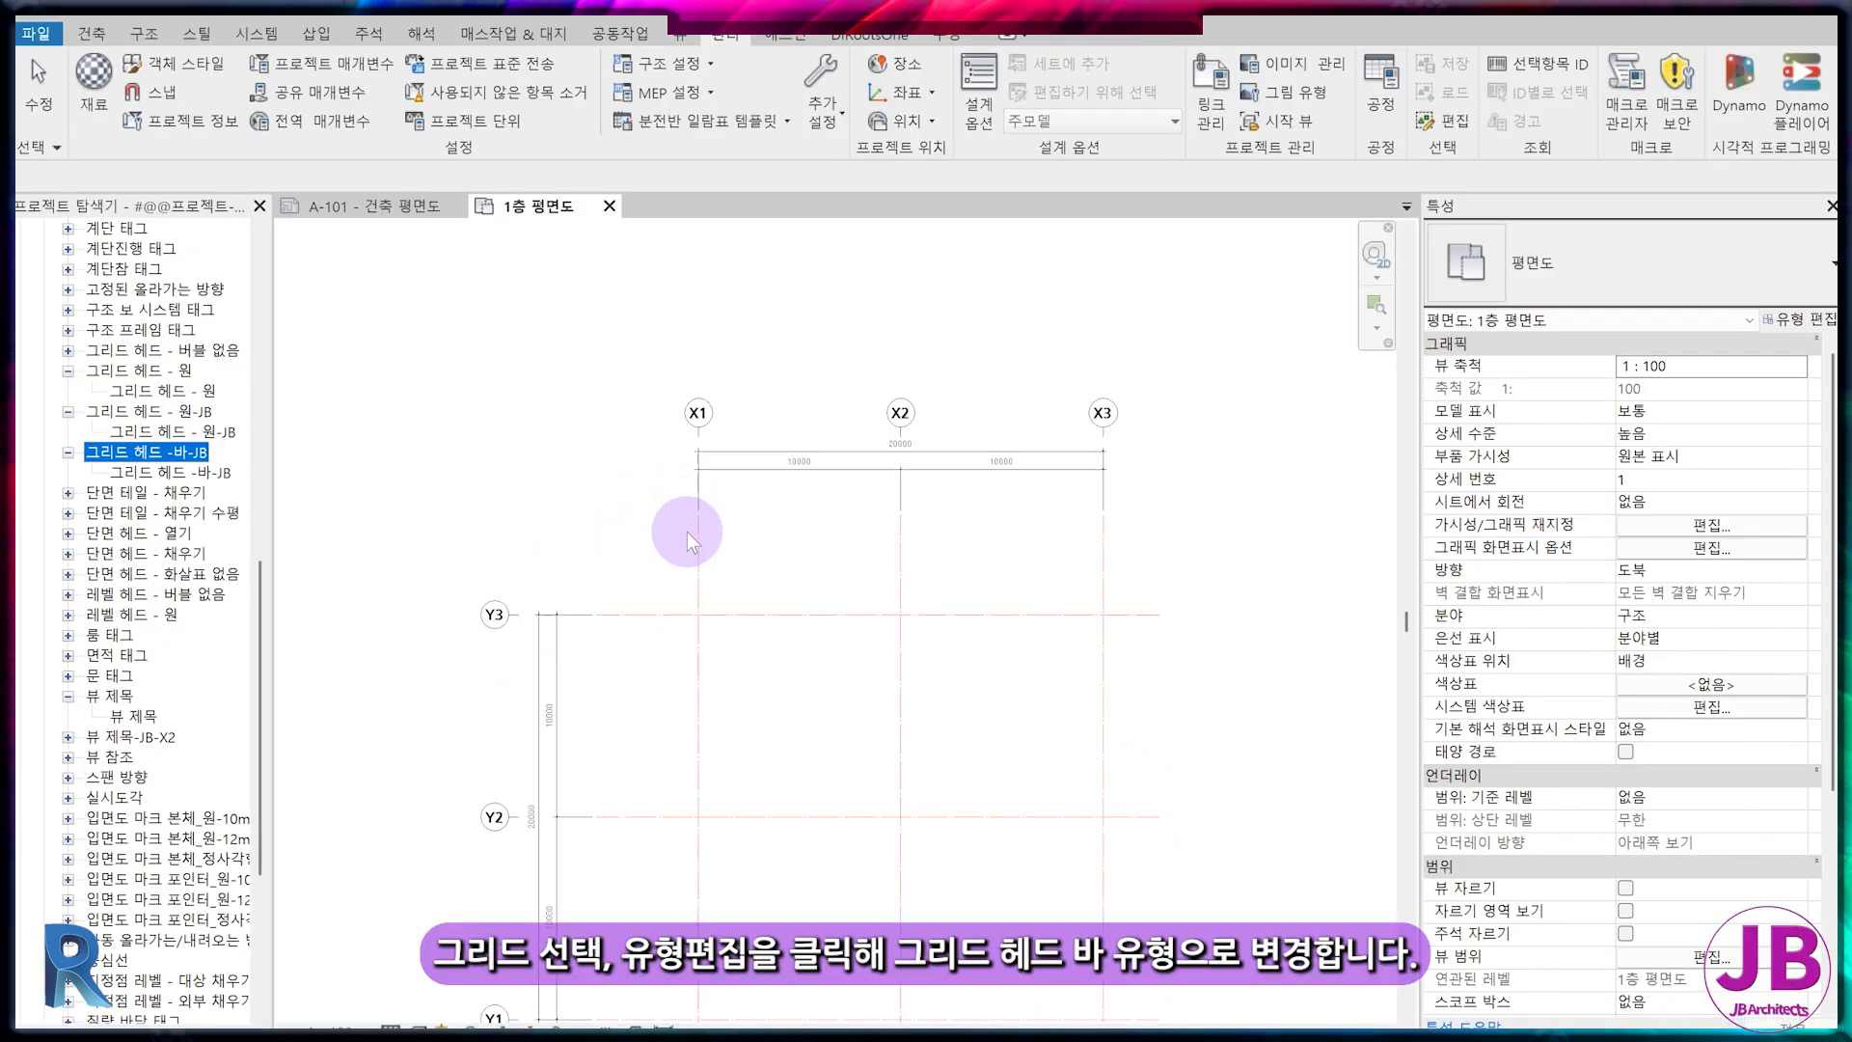
left_click(699, 554)
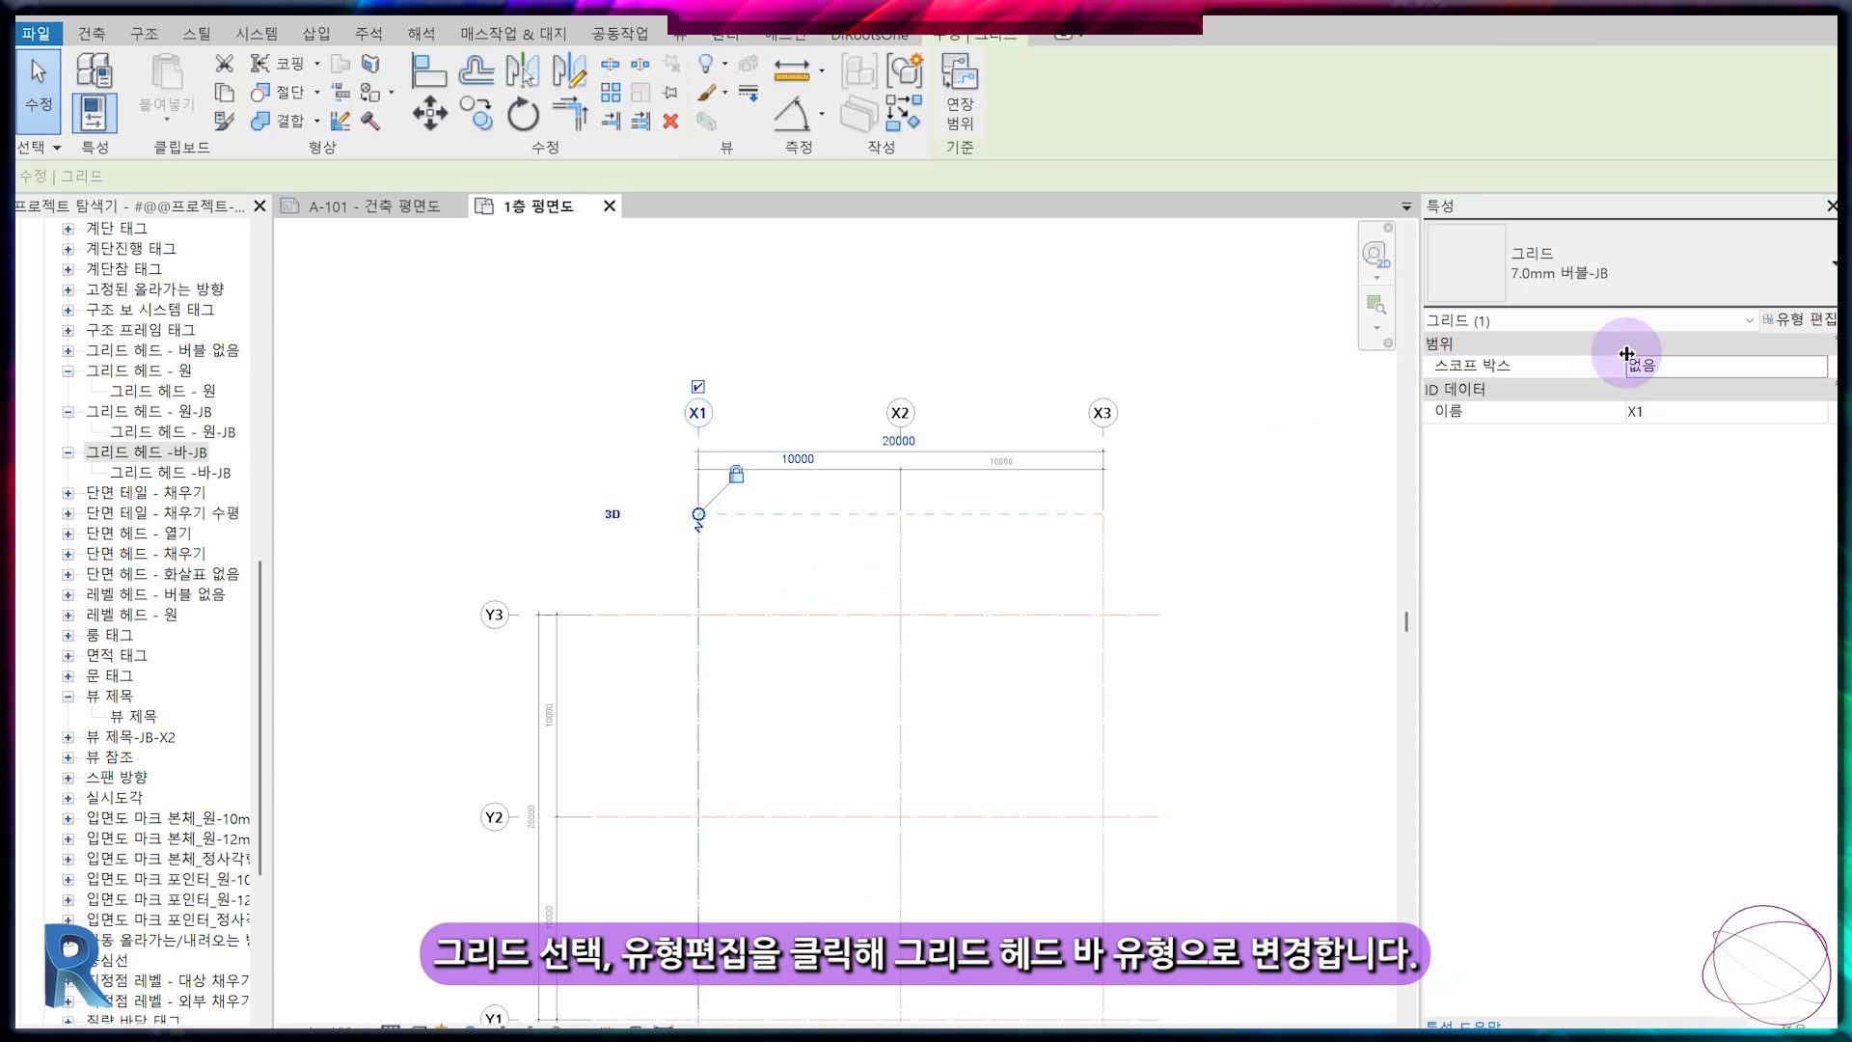
left_click(1812, 253)
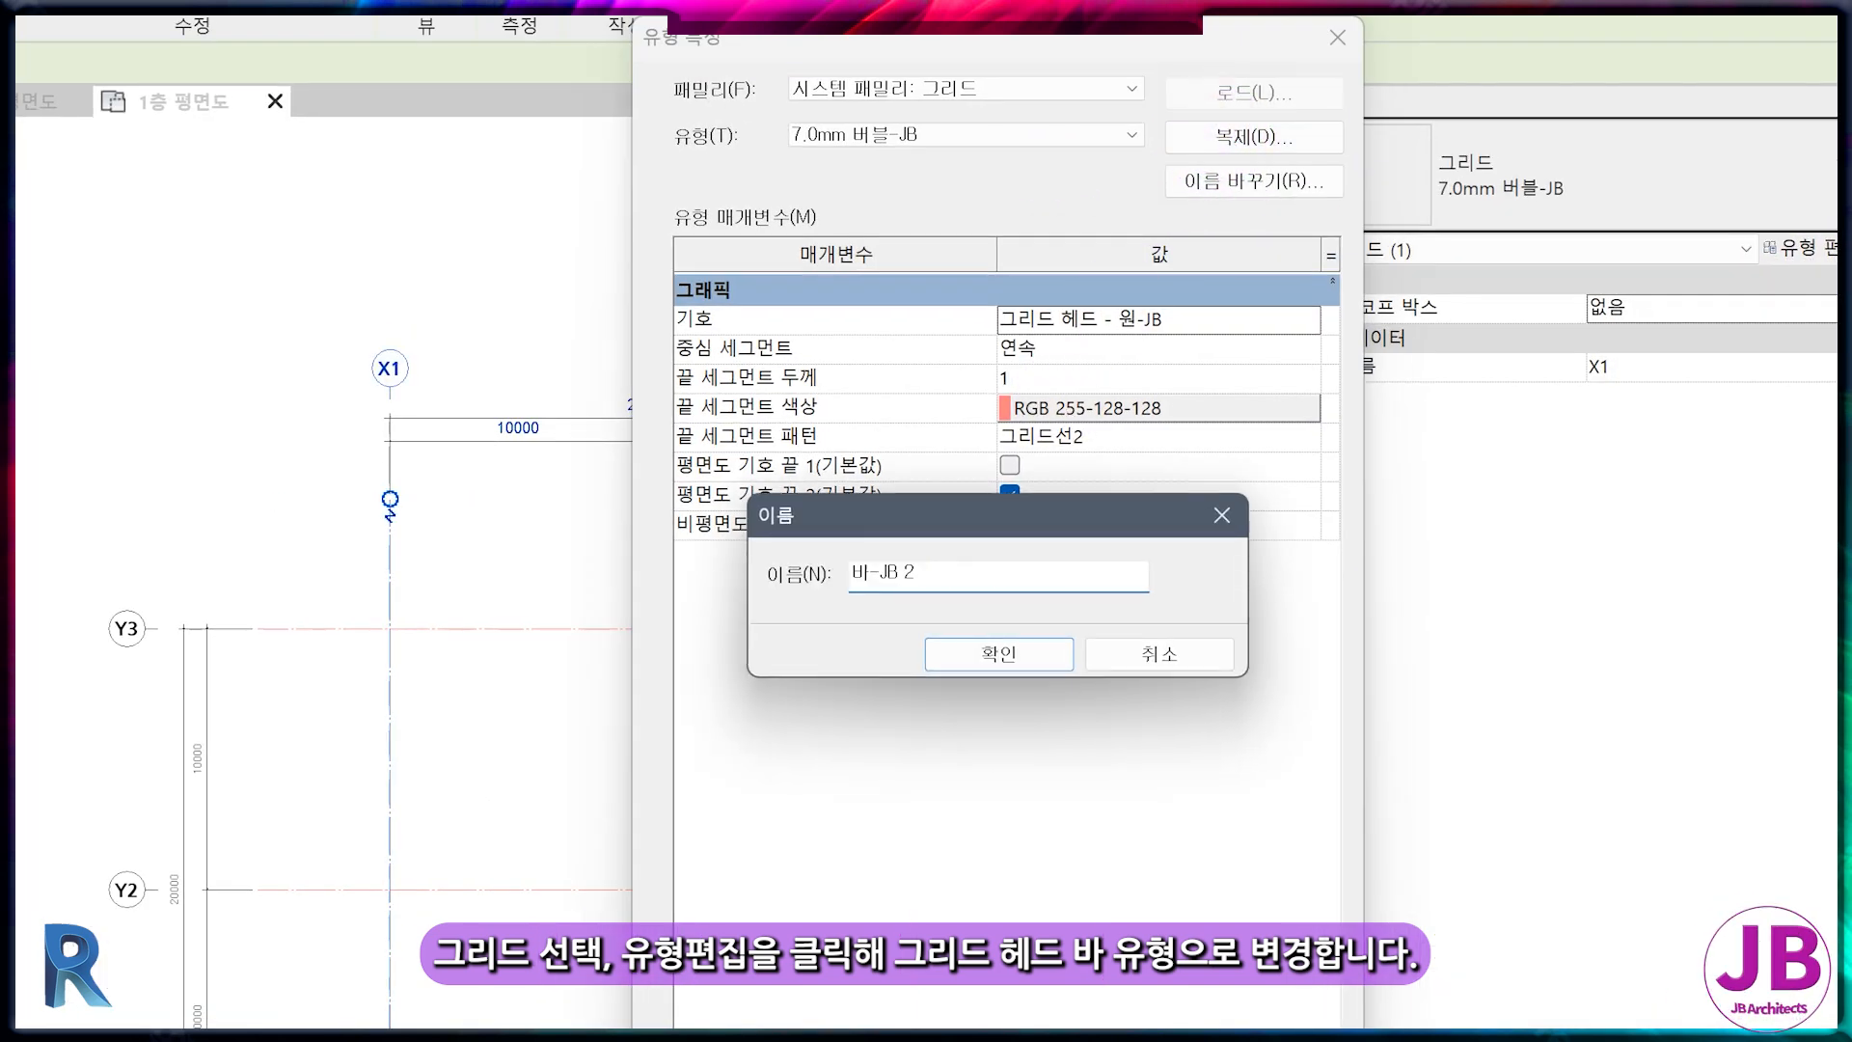
key("Return")
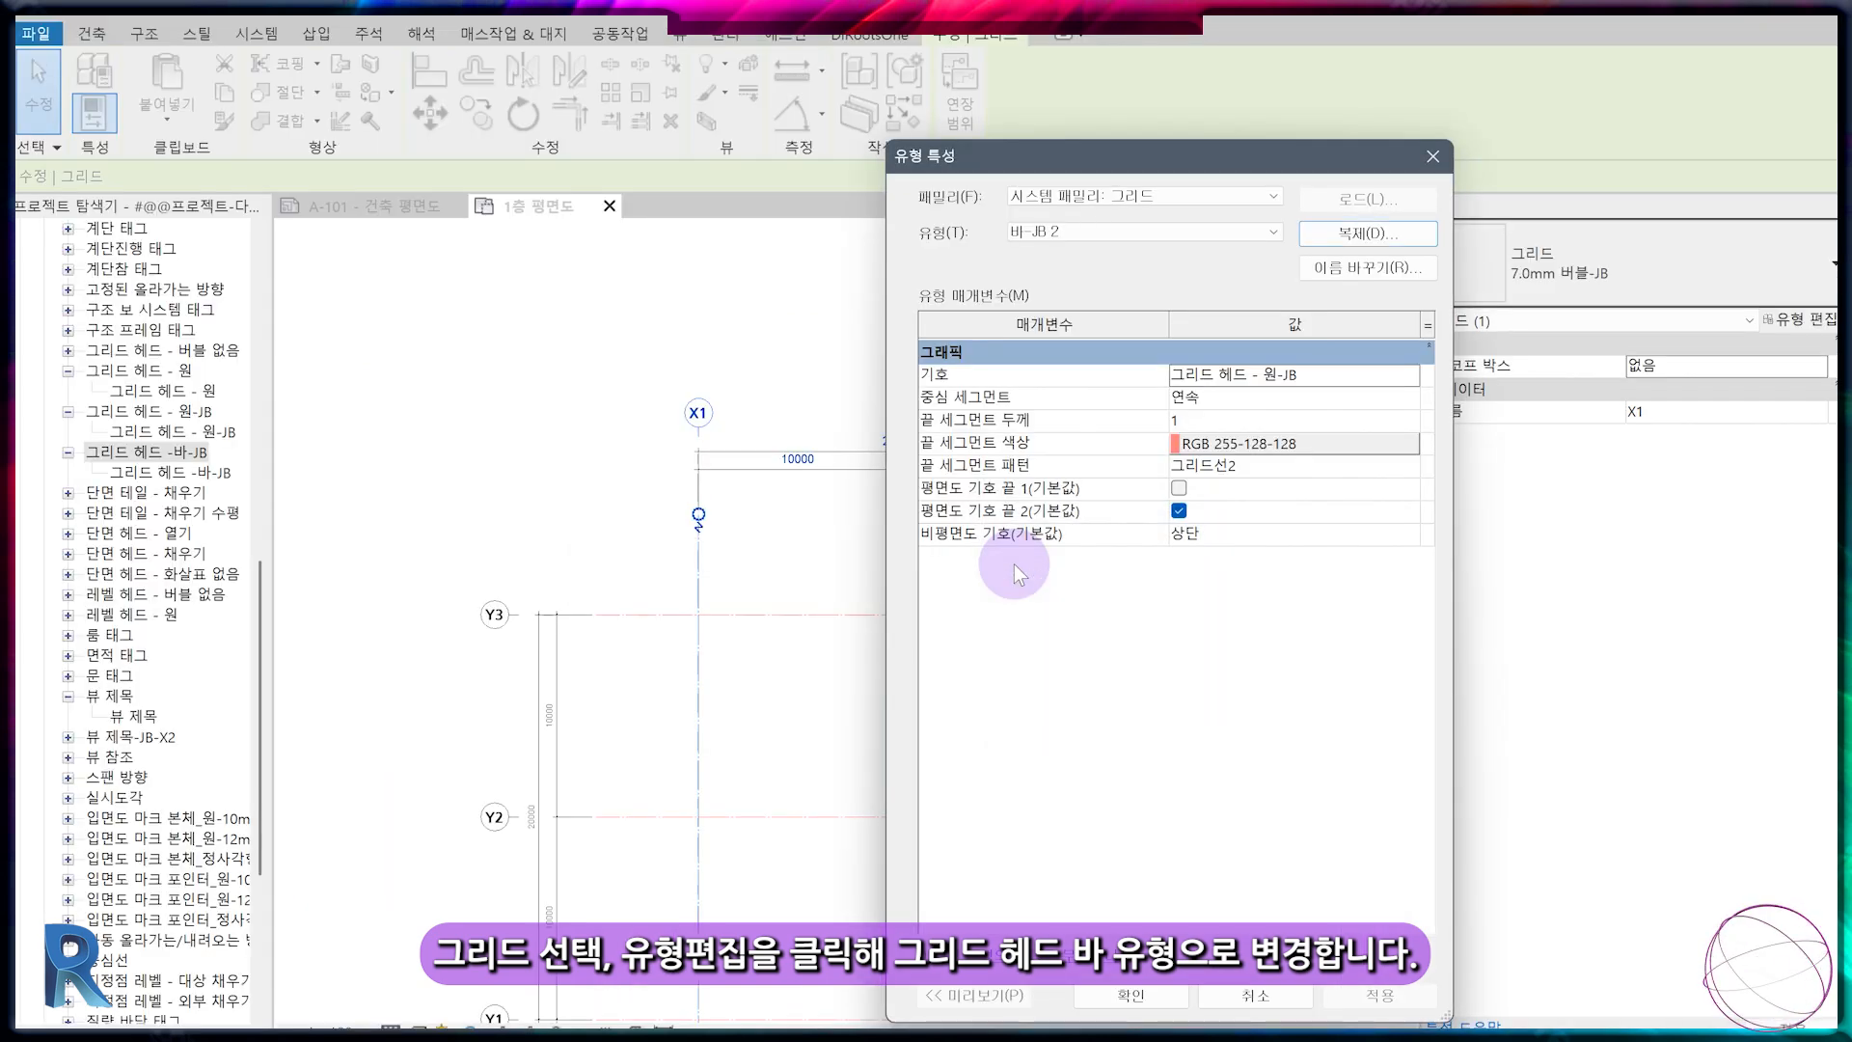
Set the 바-JB 2 type's symbol to 그리드 헤드 -바-JB and apply it to grid X1
left_click(1409, 374)
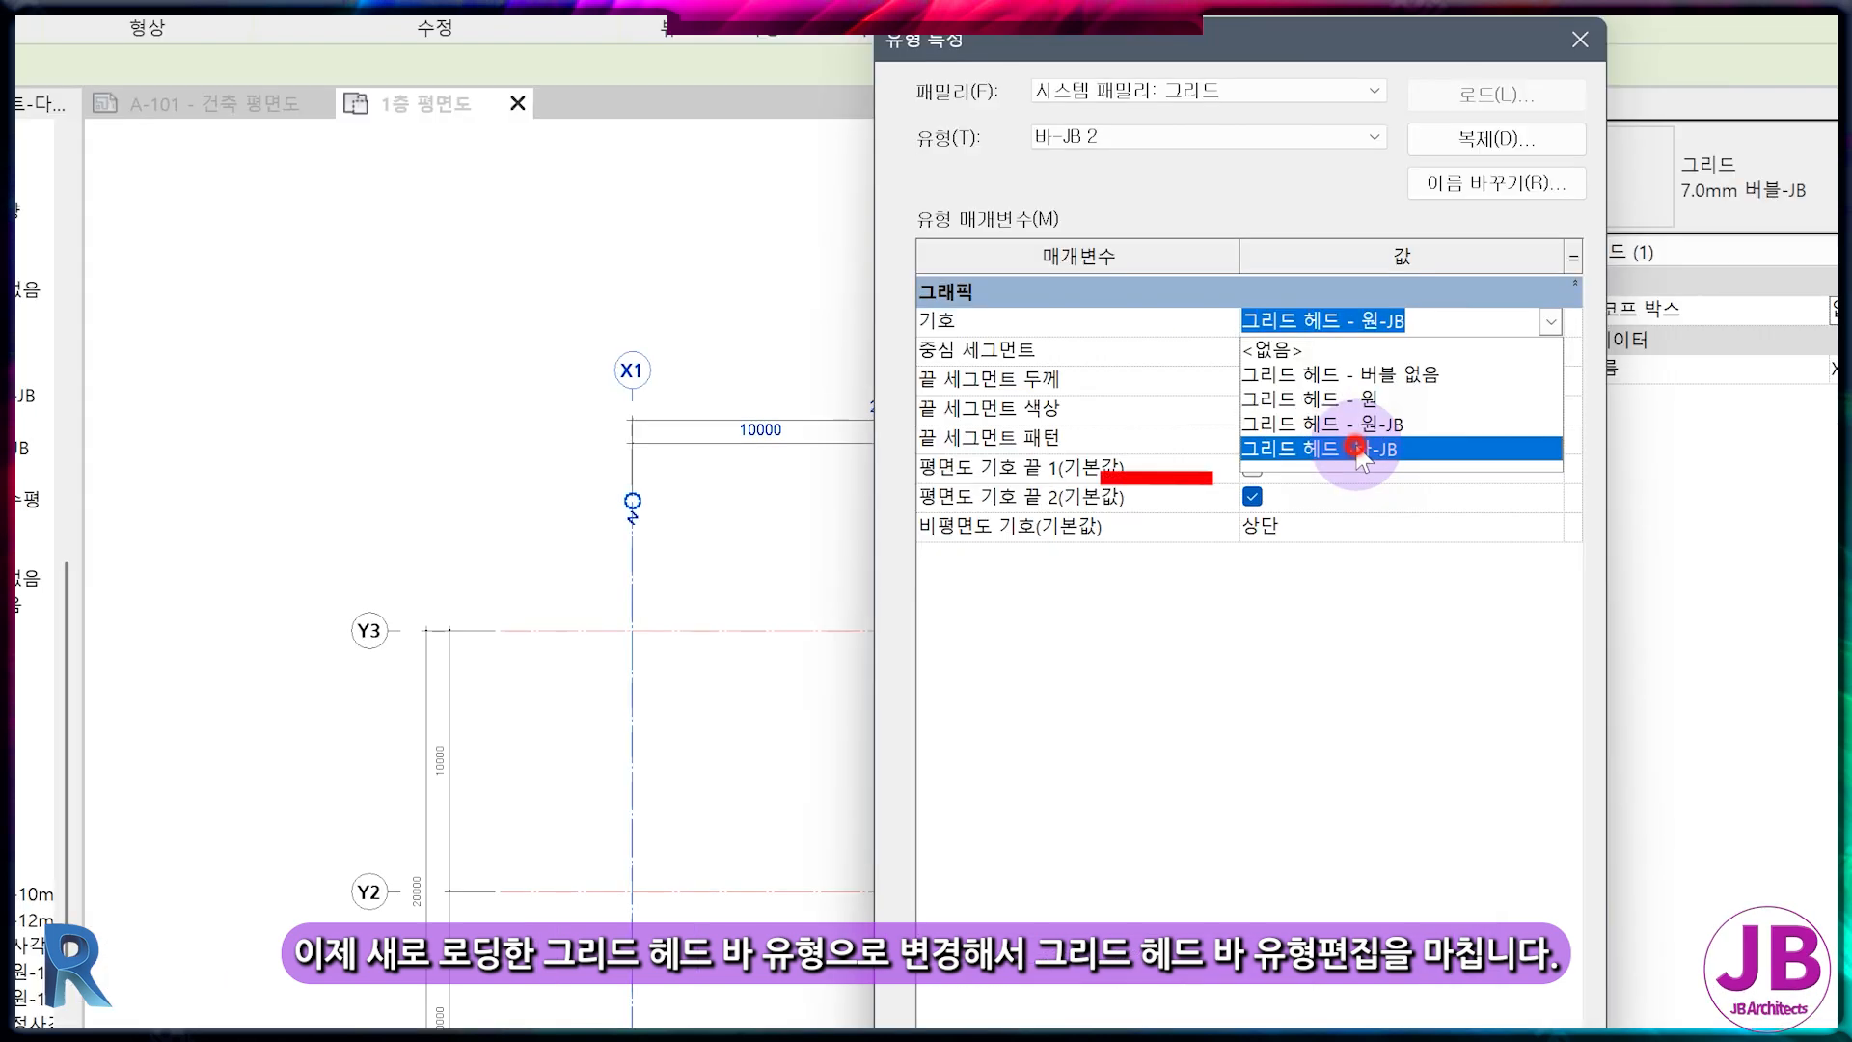
left_click(1360, 448)
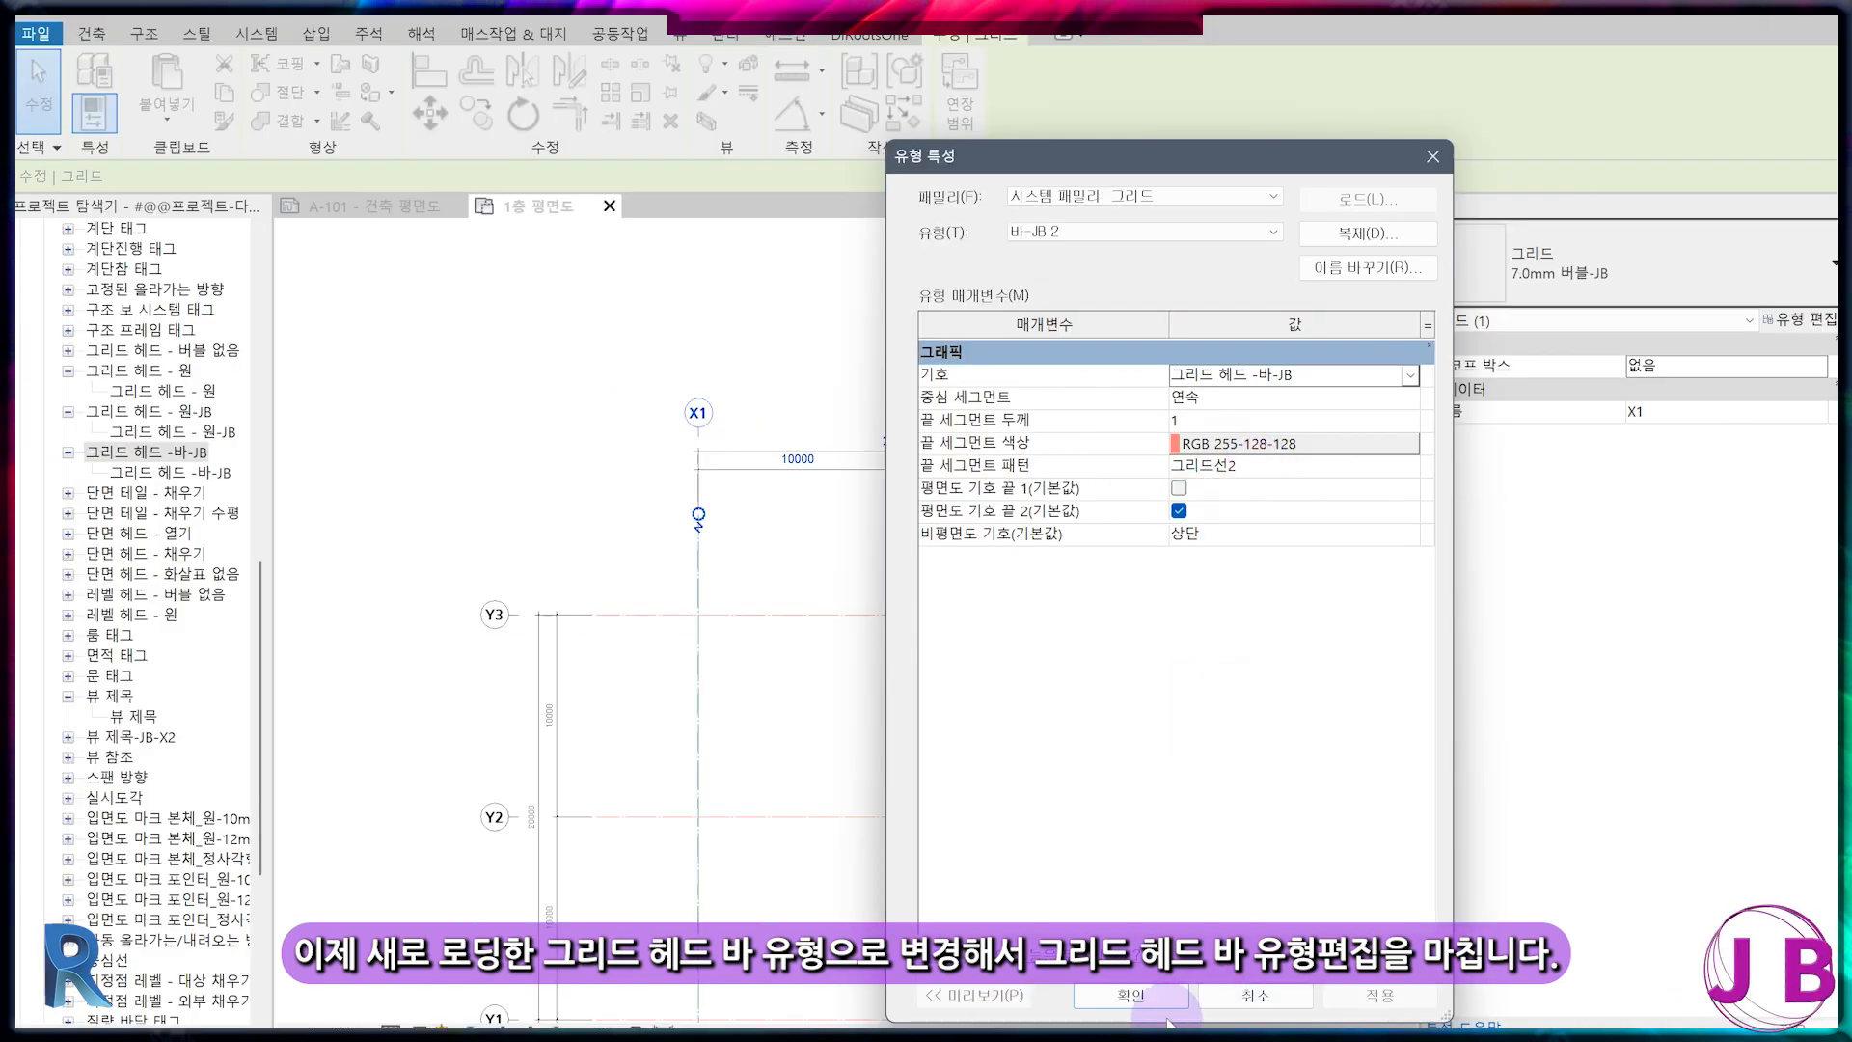
left_click(1148, 996)
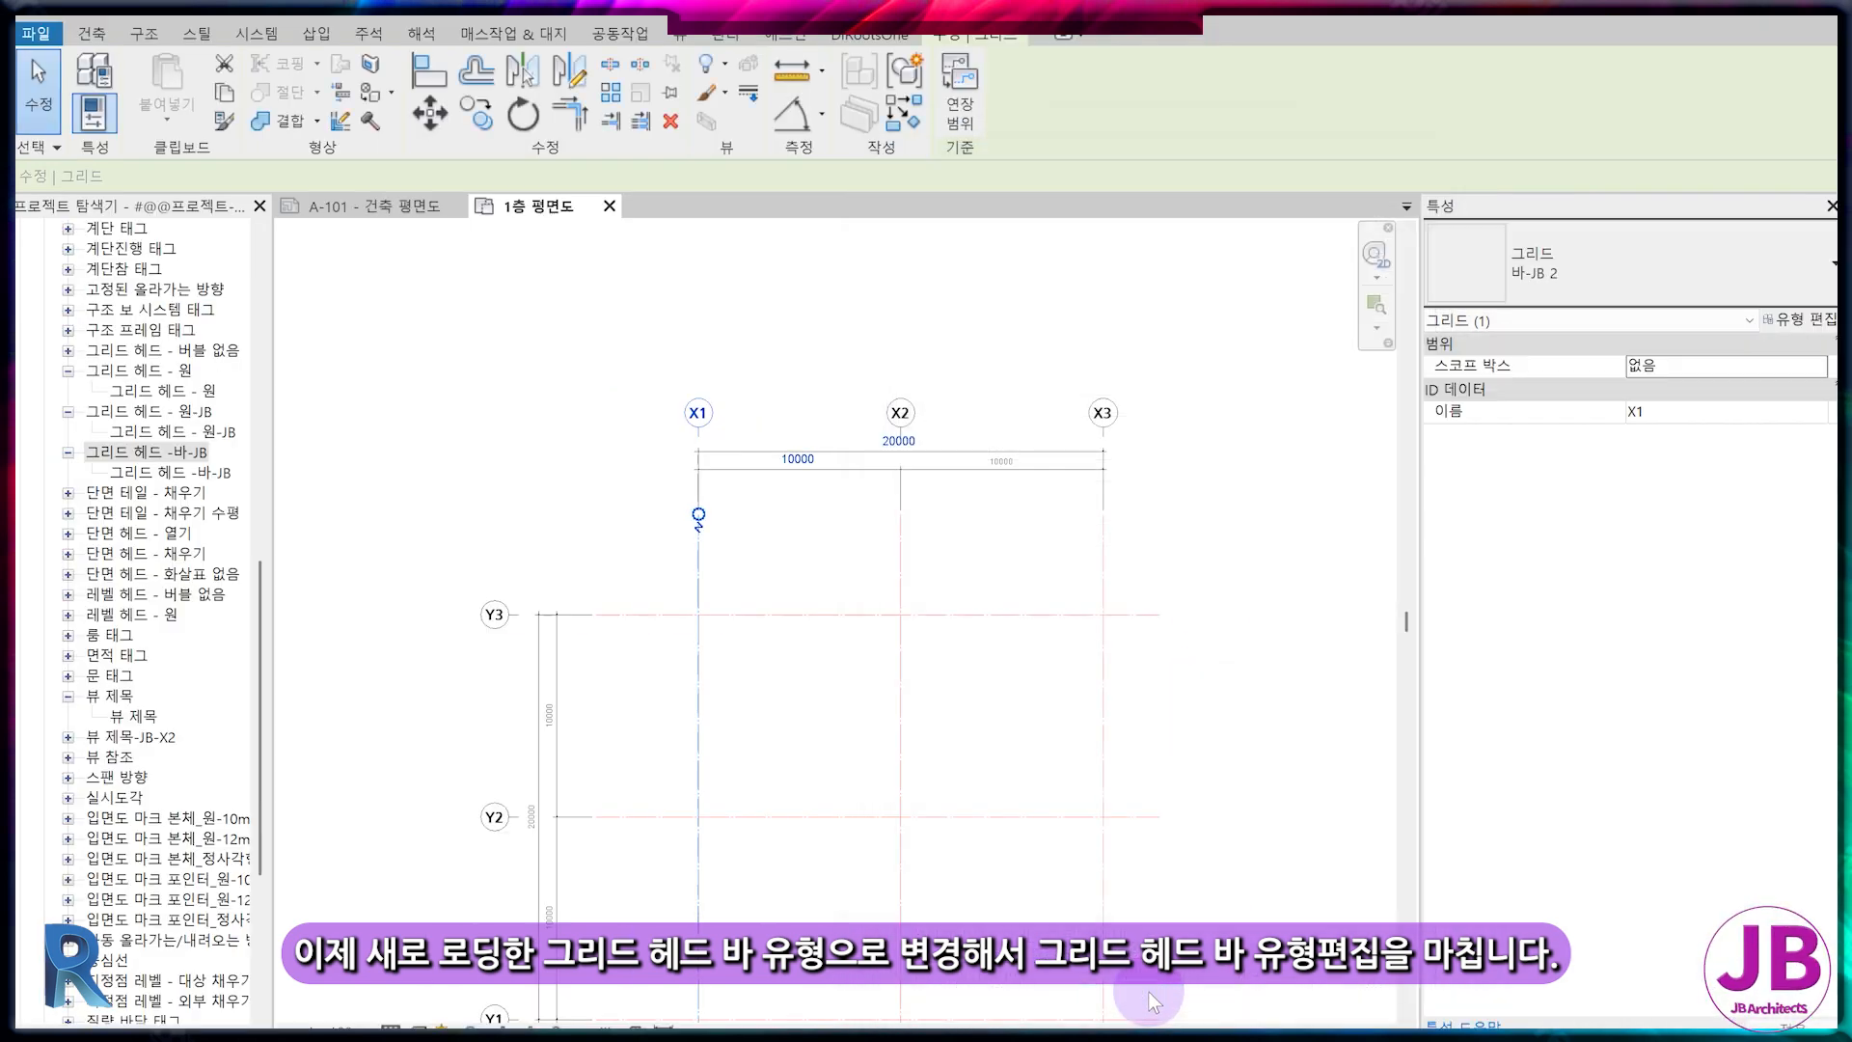
scroll(716, 413, "up", 5)
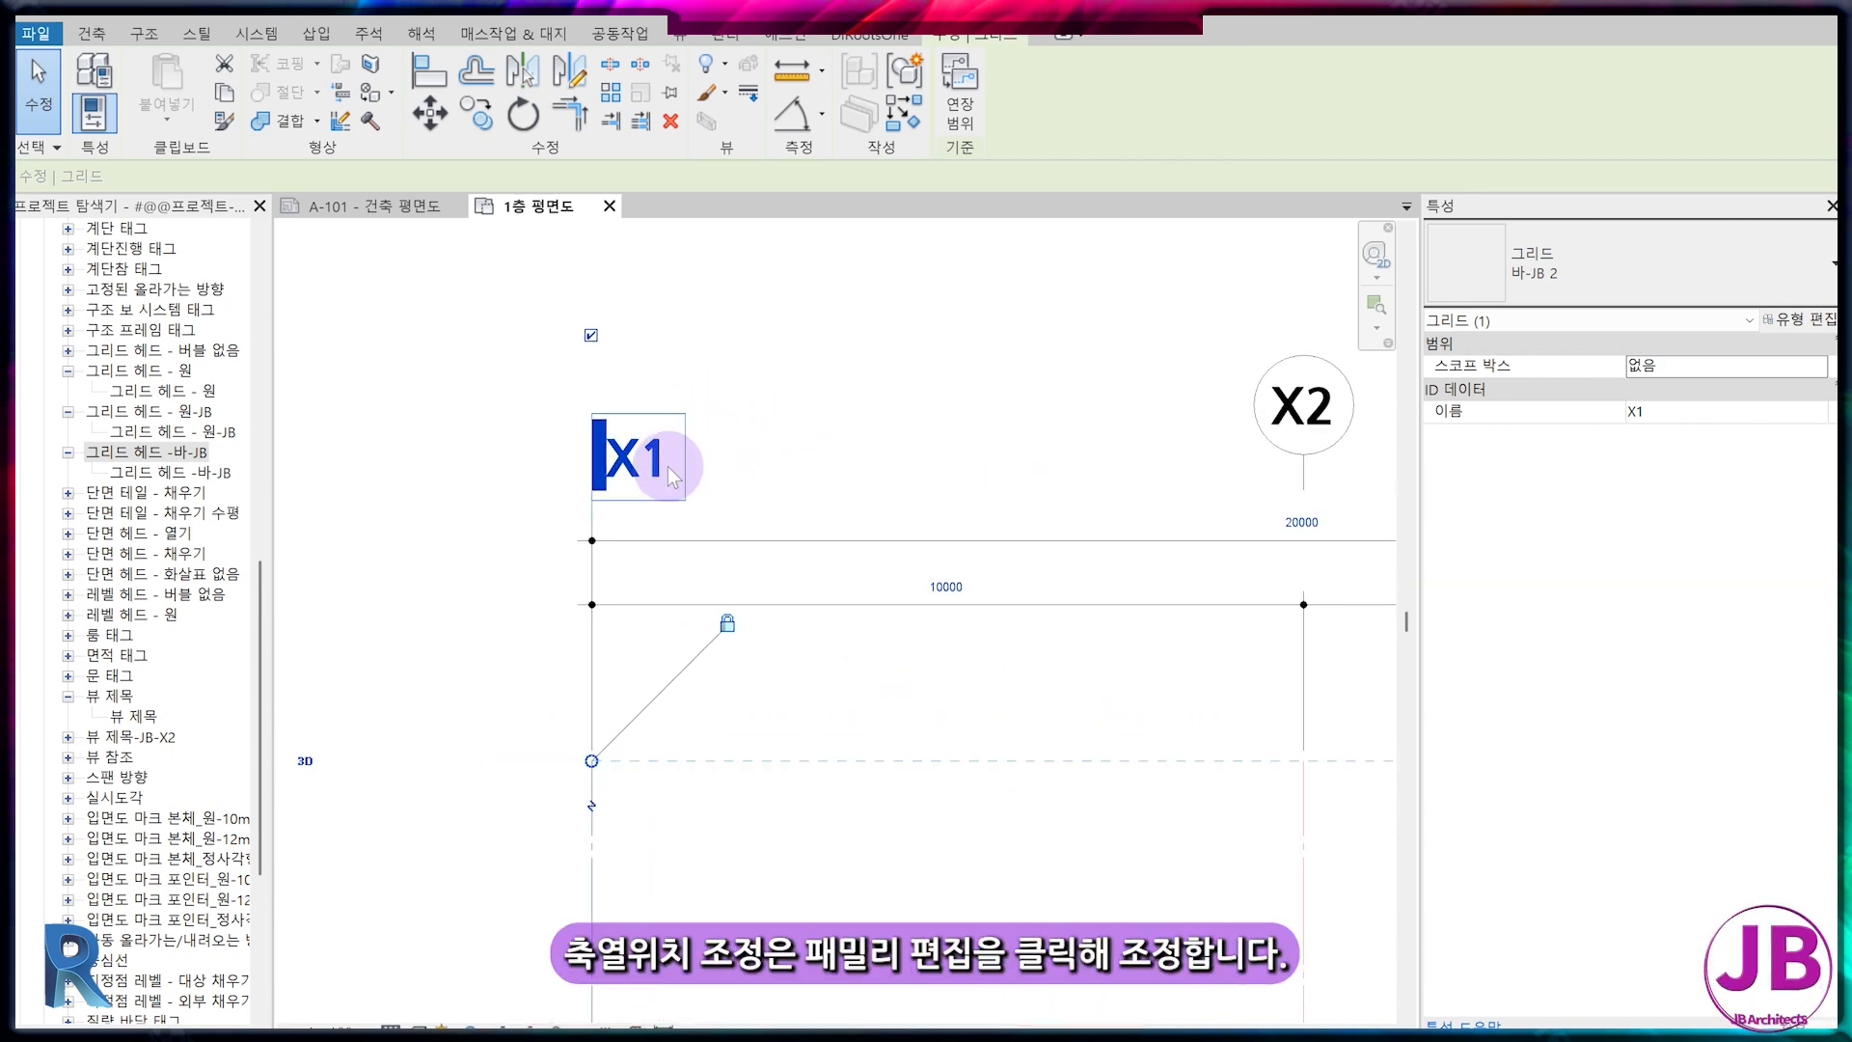
Edit the 그리드 헤드 -바-JB family, move its label slightly away from the black bar, and reload it into the project, closing the family
right_click(179, 453)
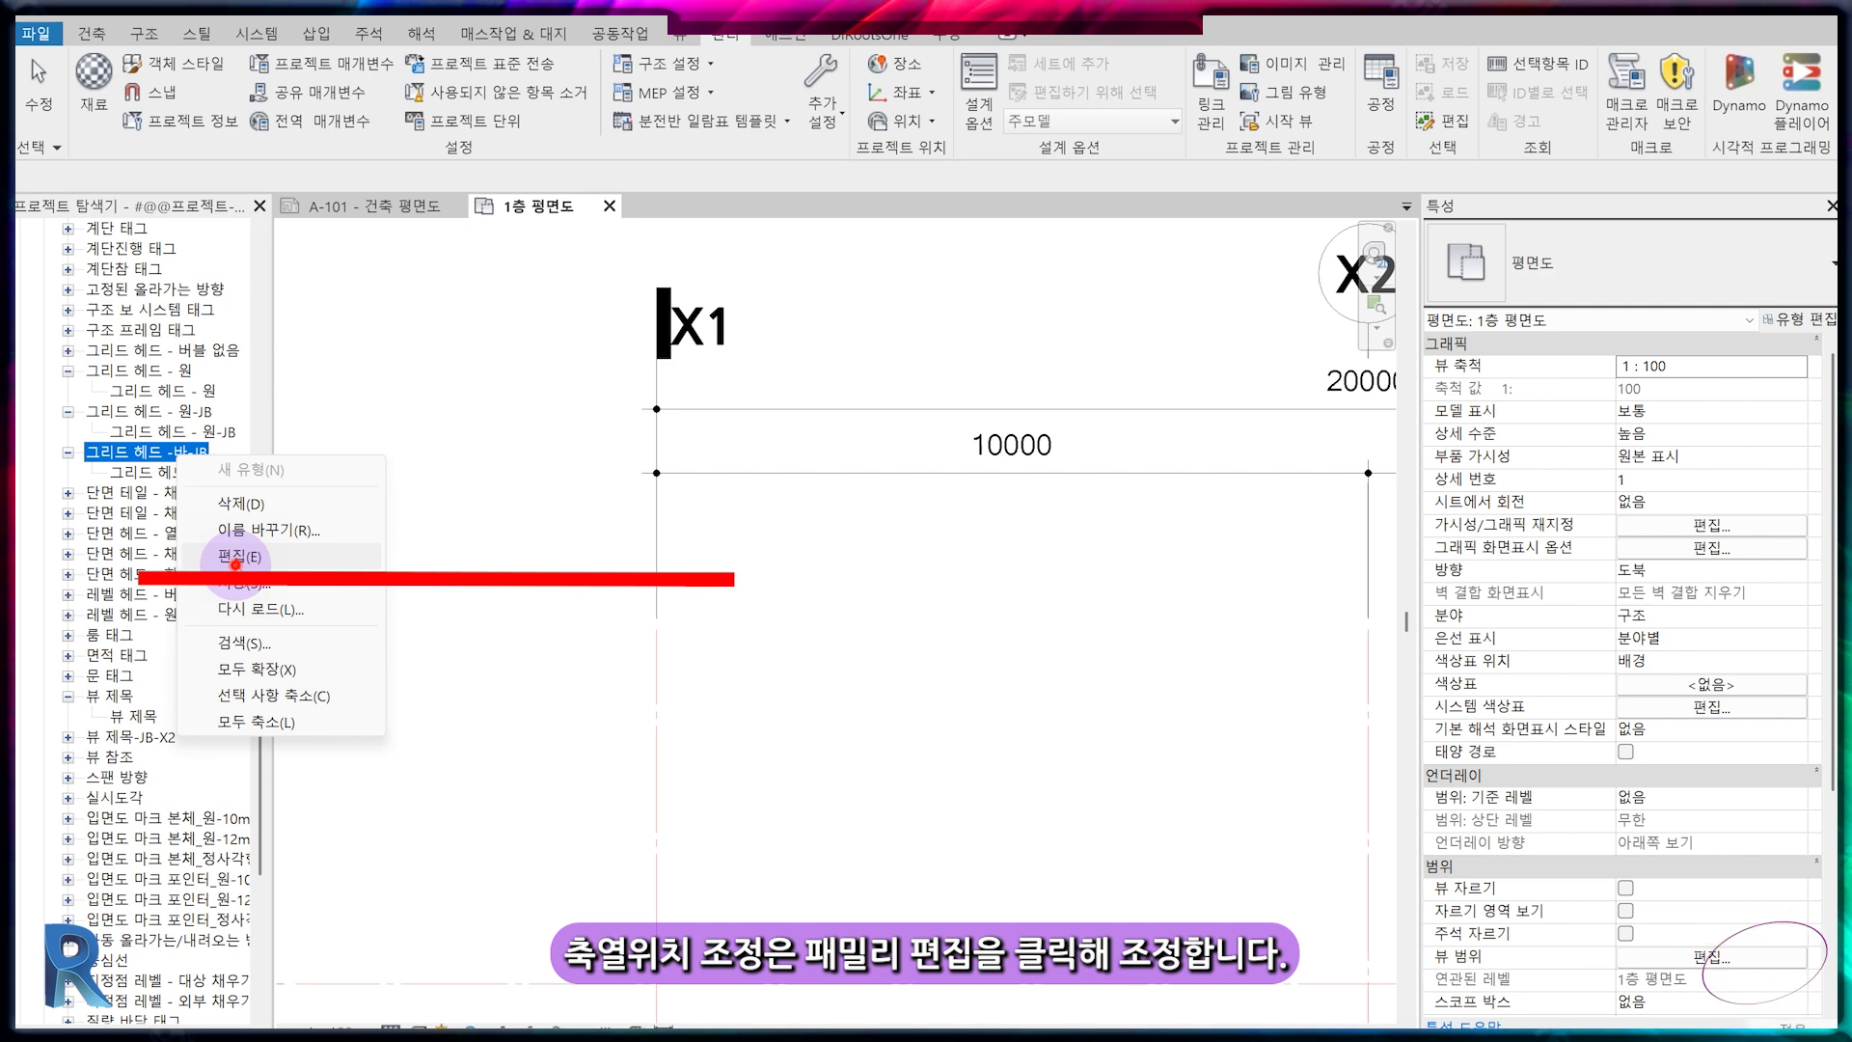
left_click(236, 560)
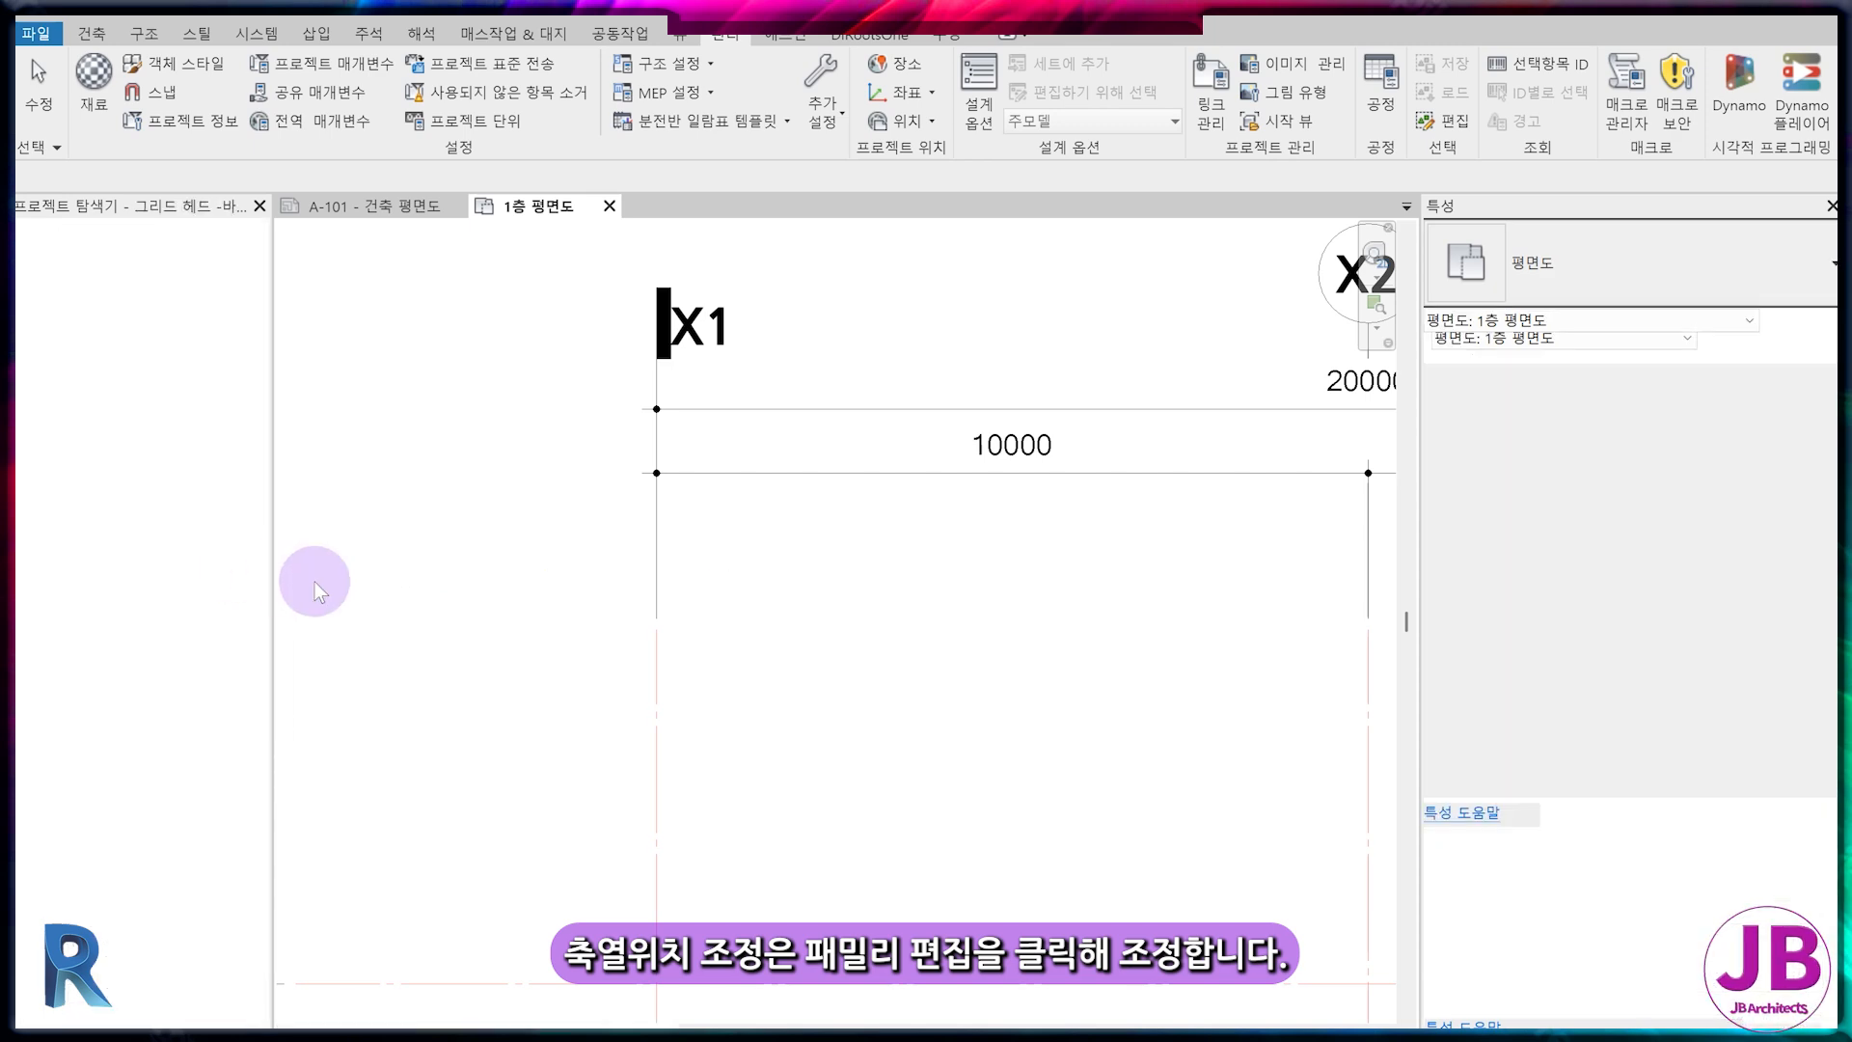
left_click(824, 545)
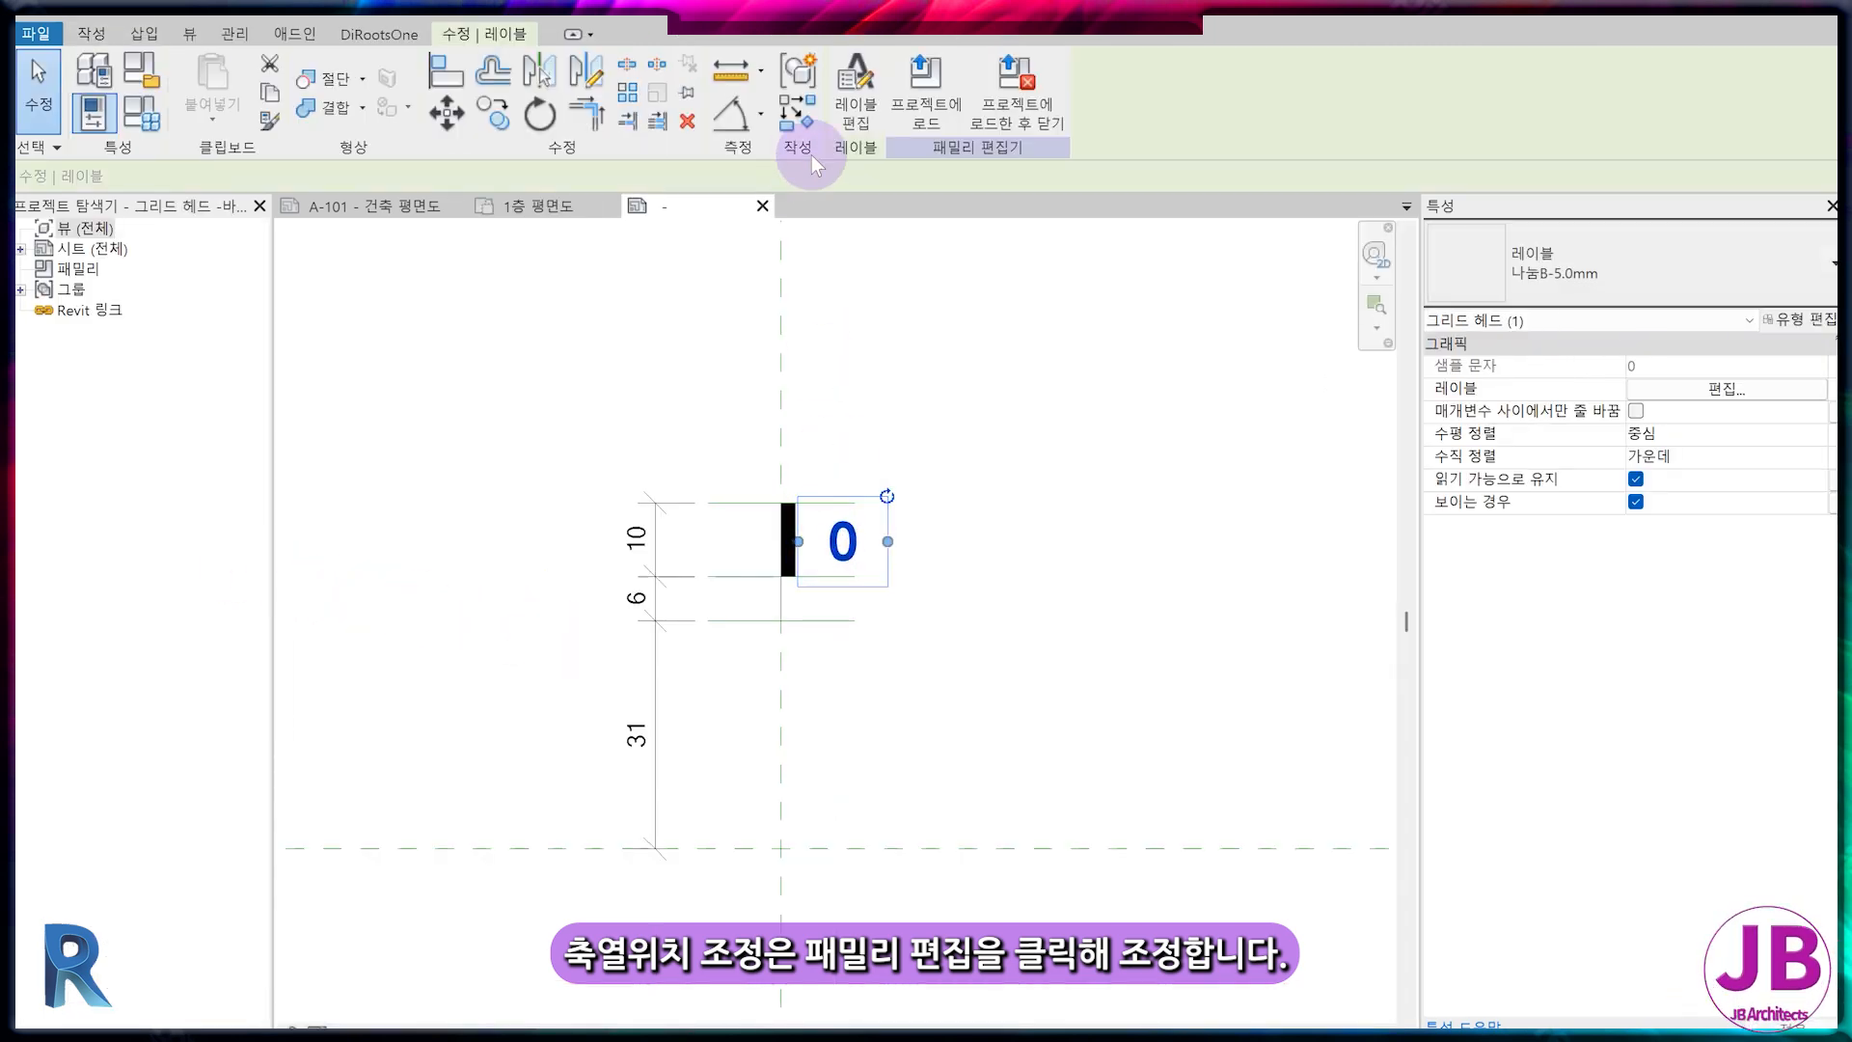
left_click(1018, 94)
left_click(911, 554)
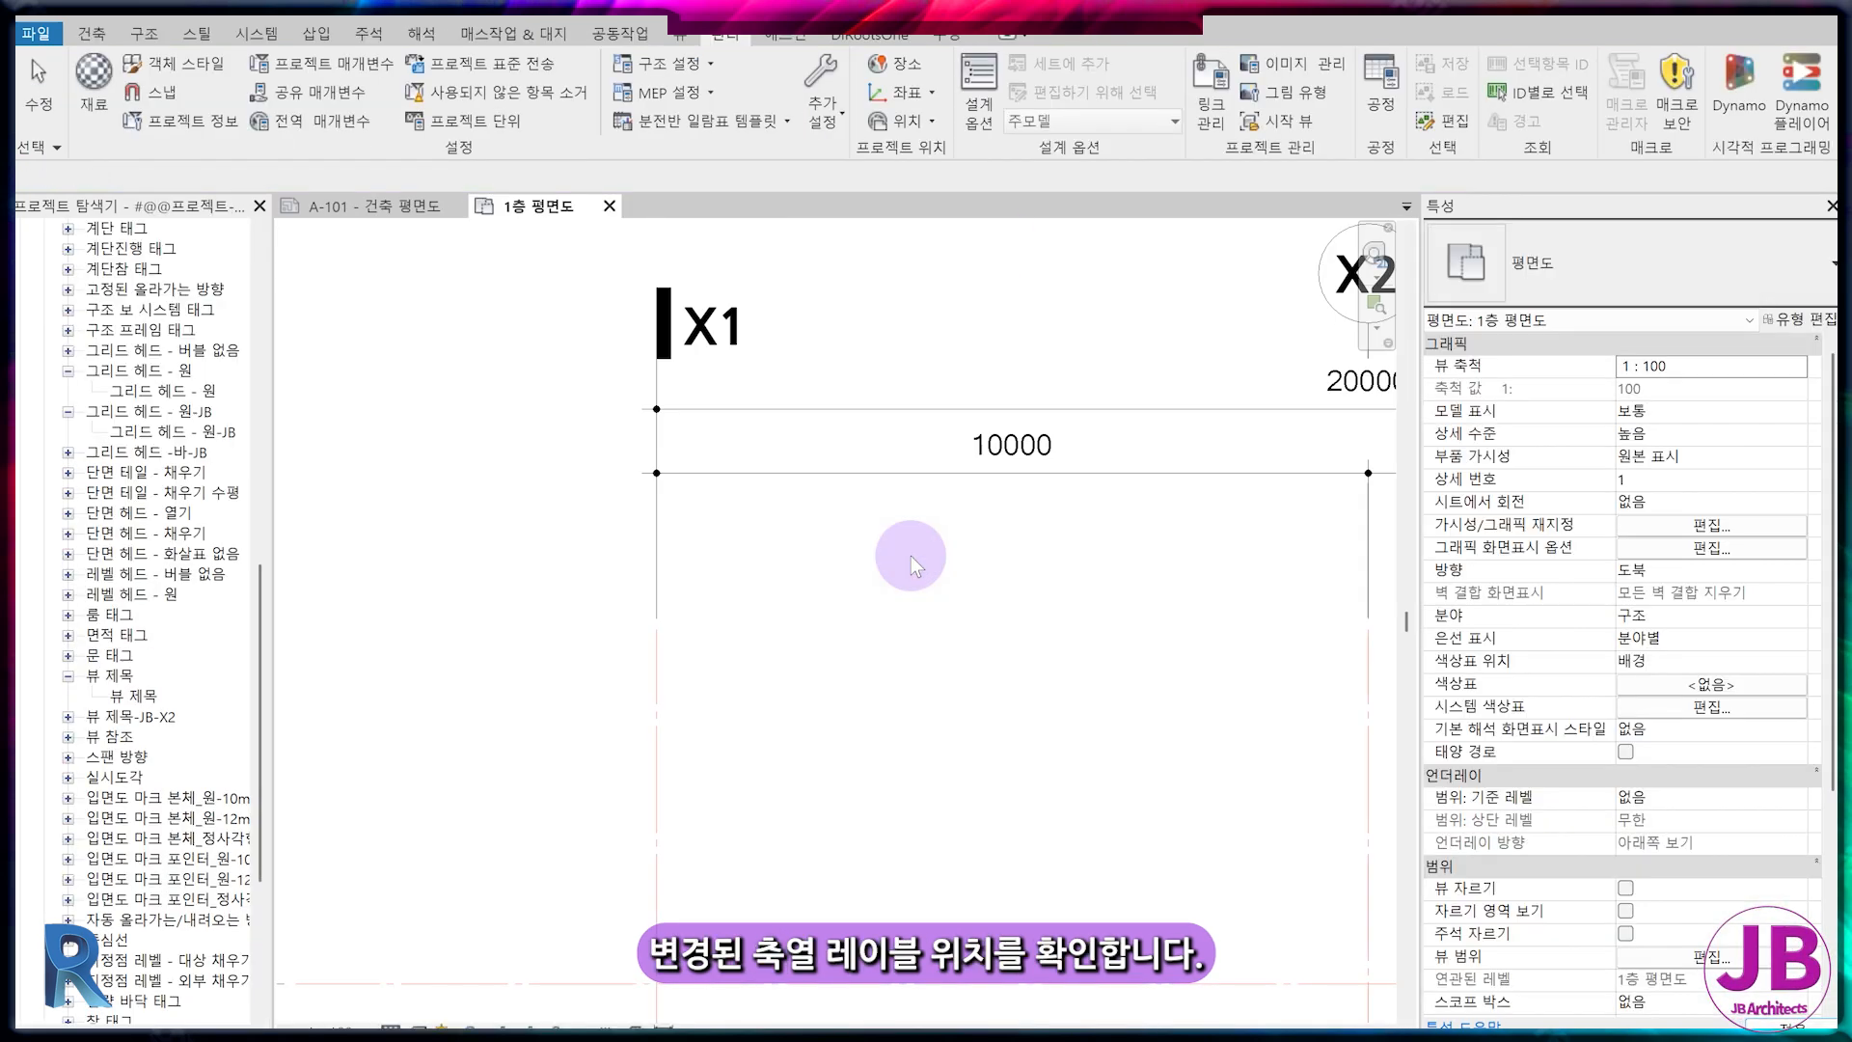
Select all 7.0mm 버블-JB grids in the entire project and change their type to 바-JB 2
scroll(734, 516, "down", 3)
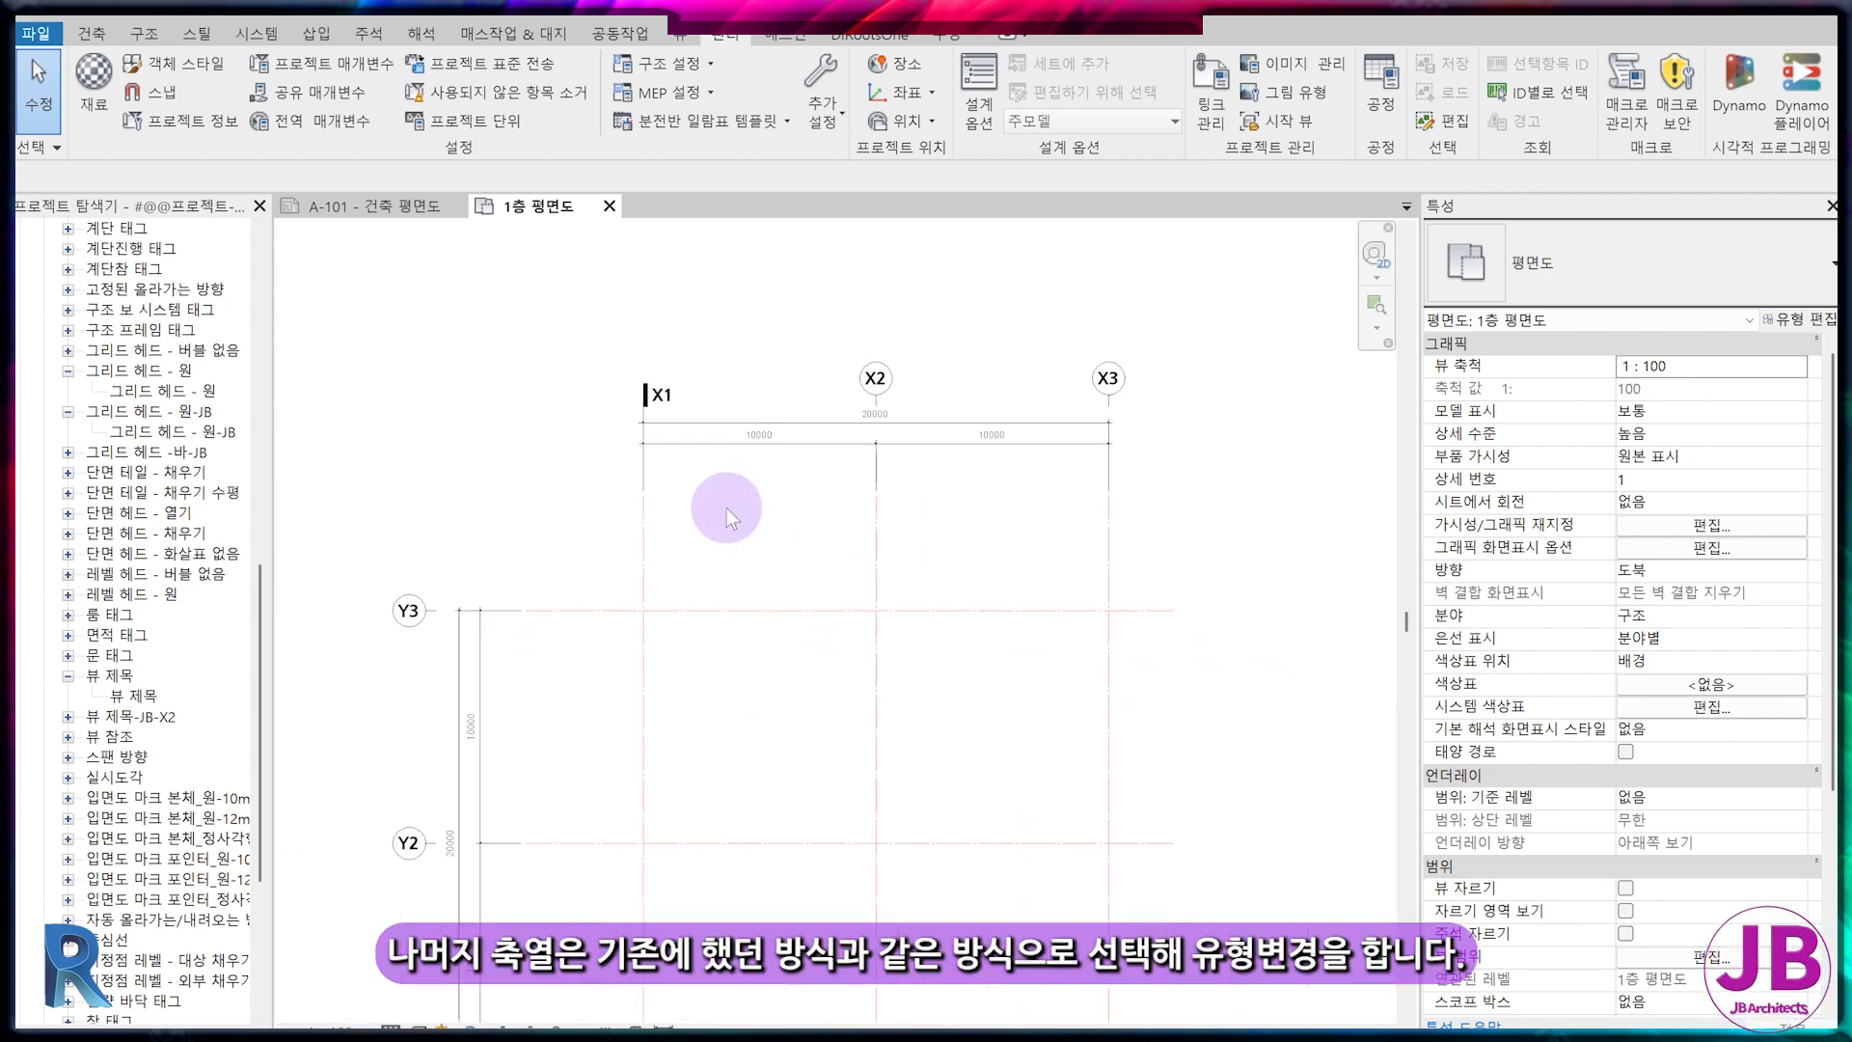
left_click(877, 530)
right_click(880, 532)
mouse_move(965, 800)
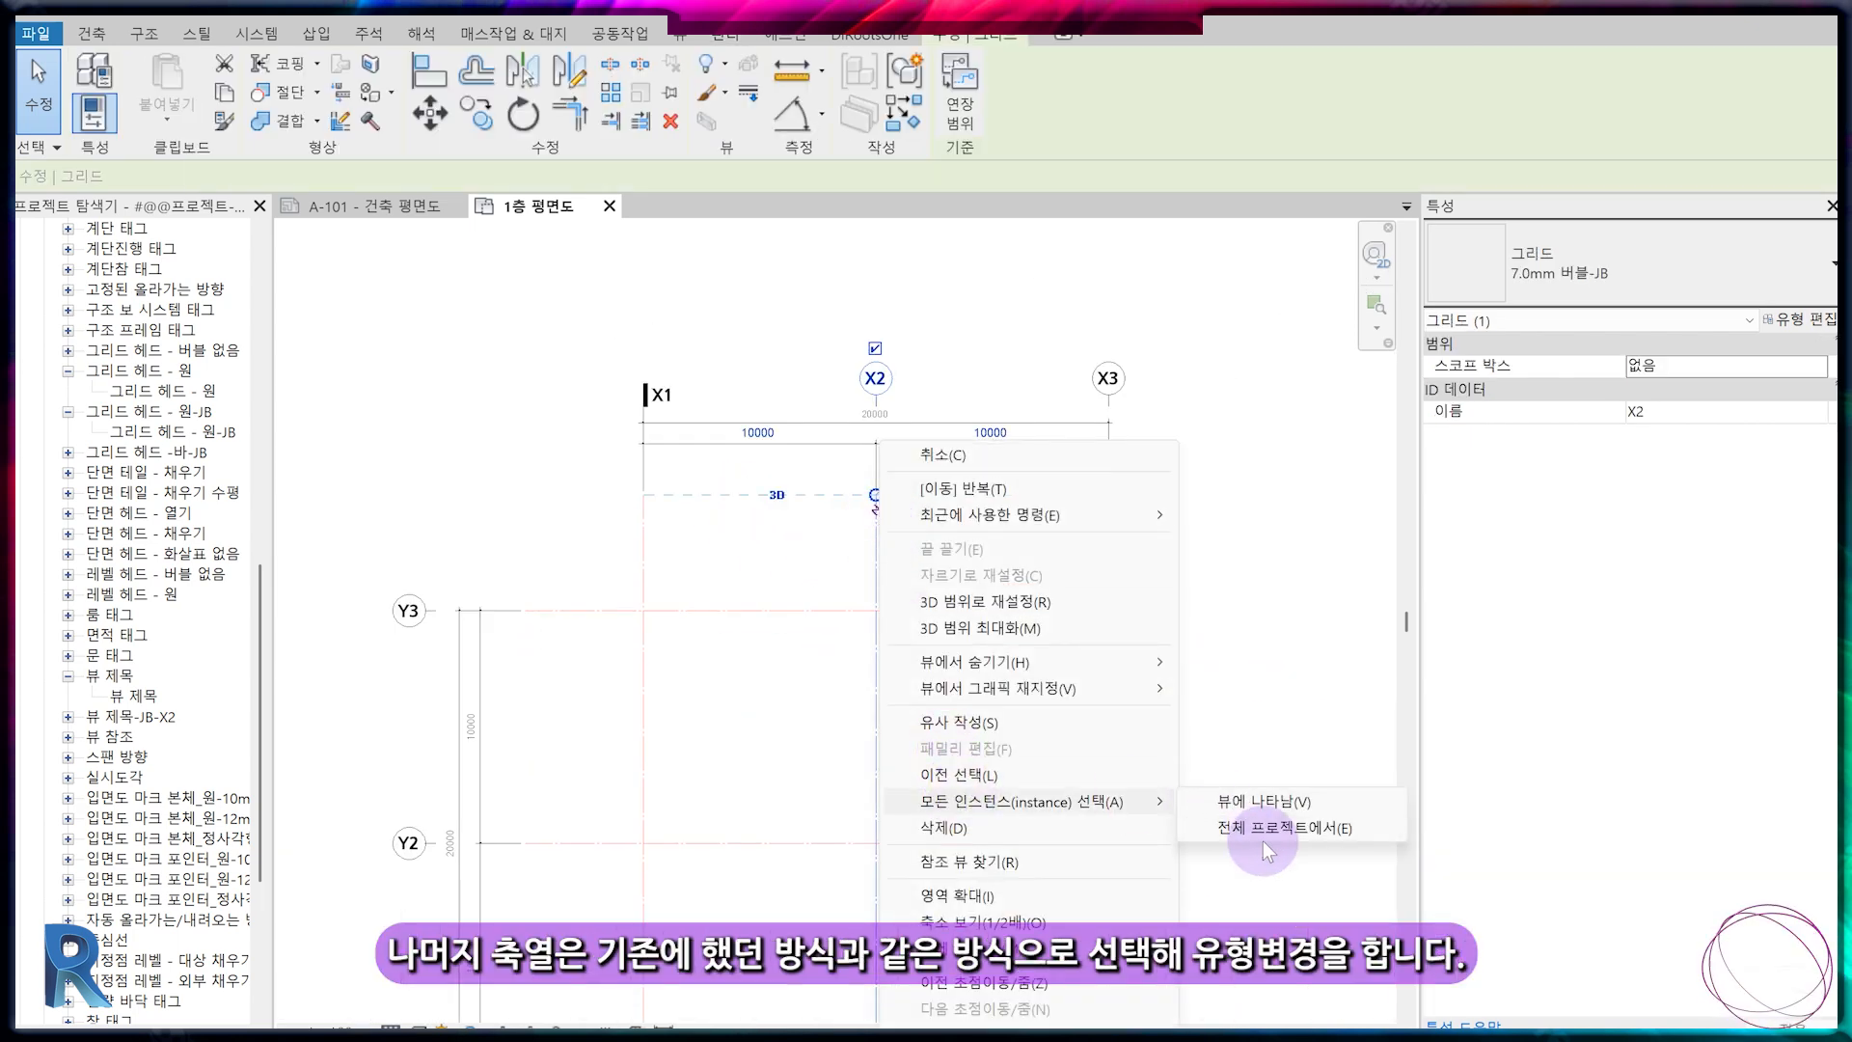
left_click(1263, 838)
left_click(1712, 289)
left_click(1654, 516)
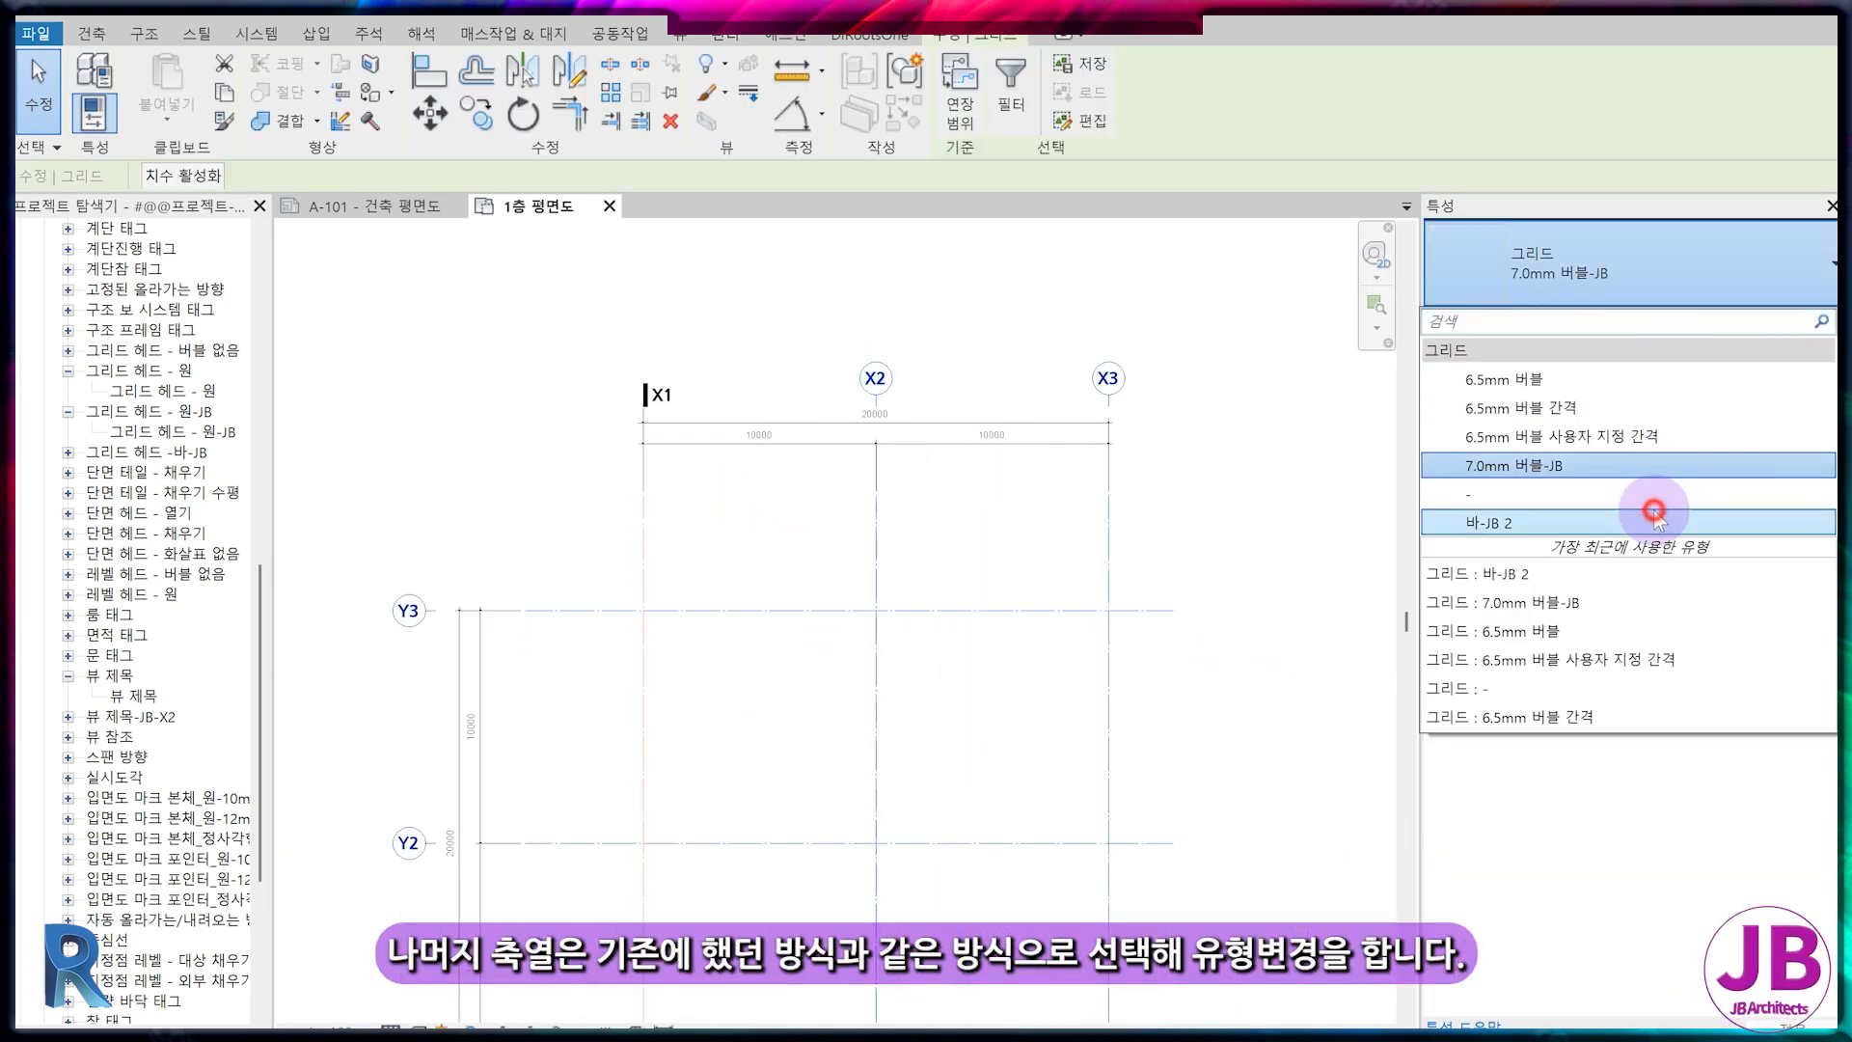
key("Escape")
left_click(1202, 502)
Move the horizontal dimension lines between grids X1 and X3 down, leaving more space below the grid heads
scroll(811, 579, "up", 3)
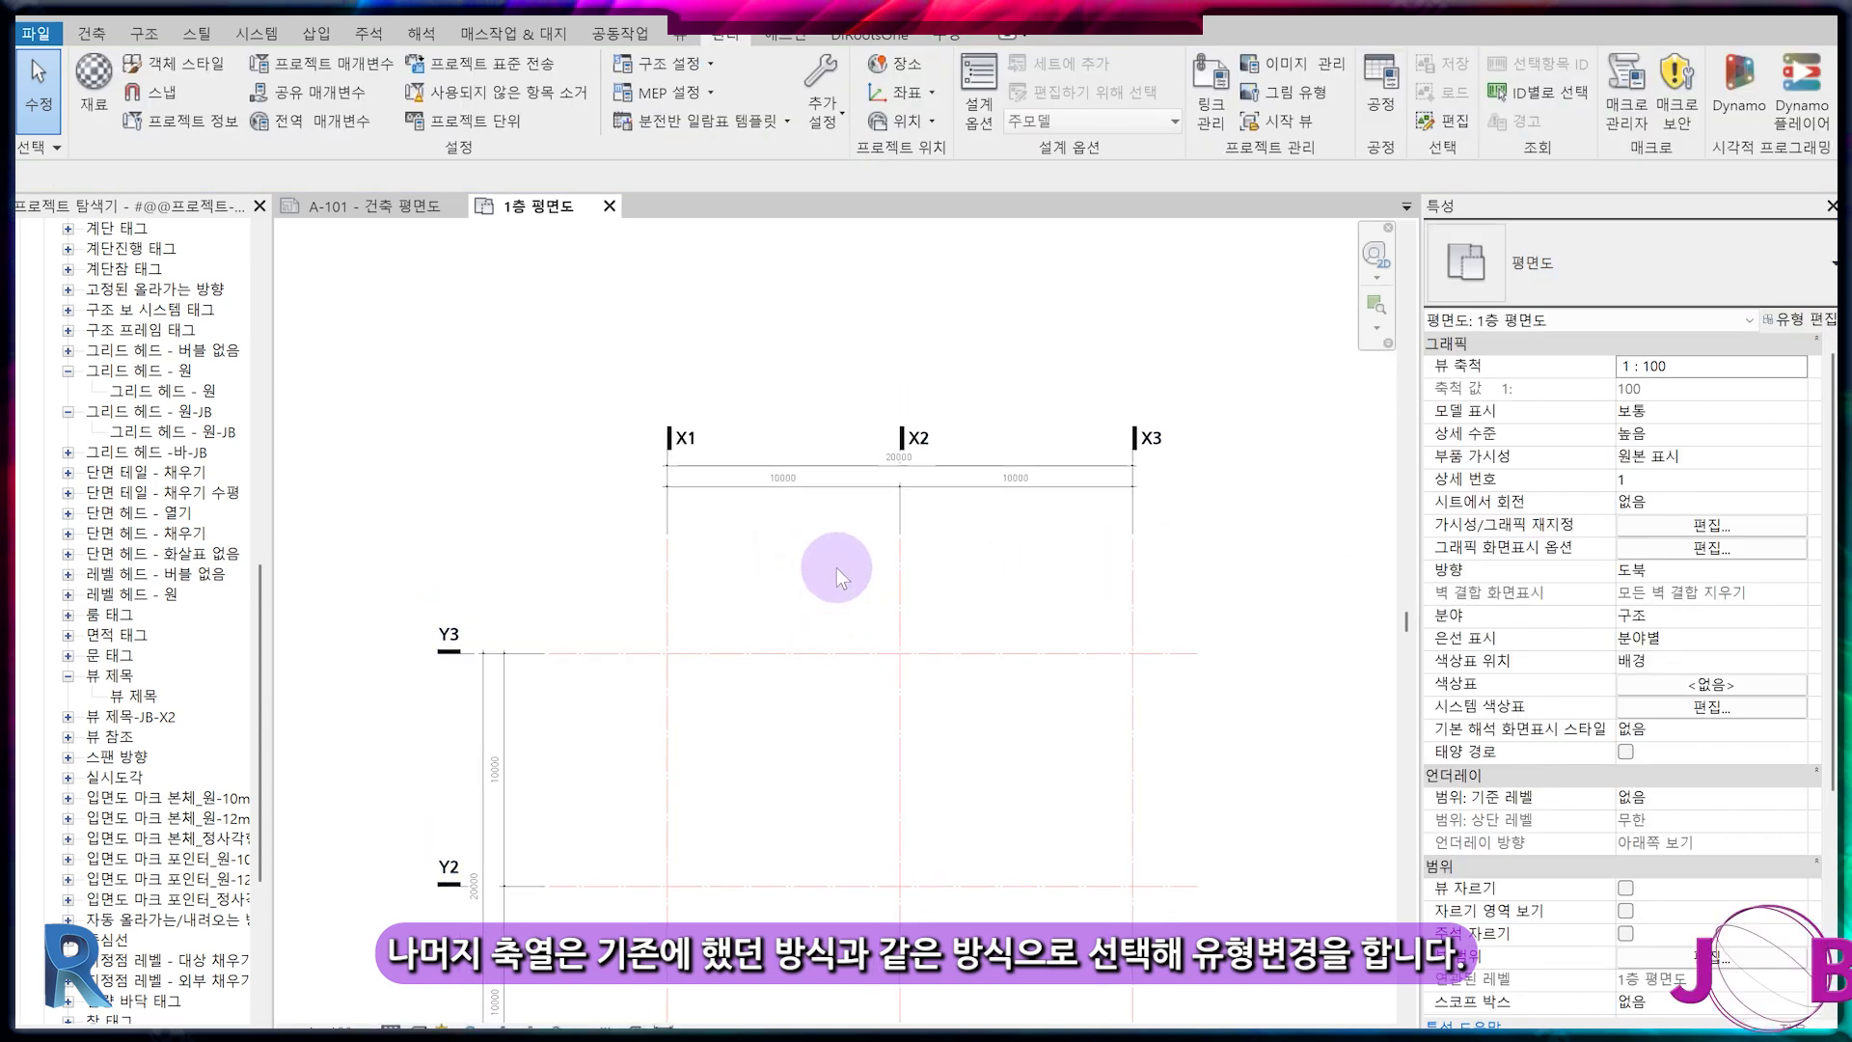
scroll(878, 488, "up", 2)
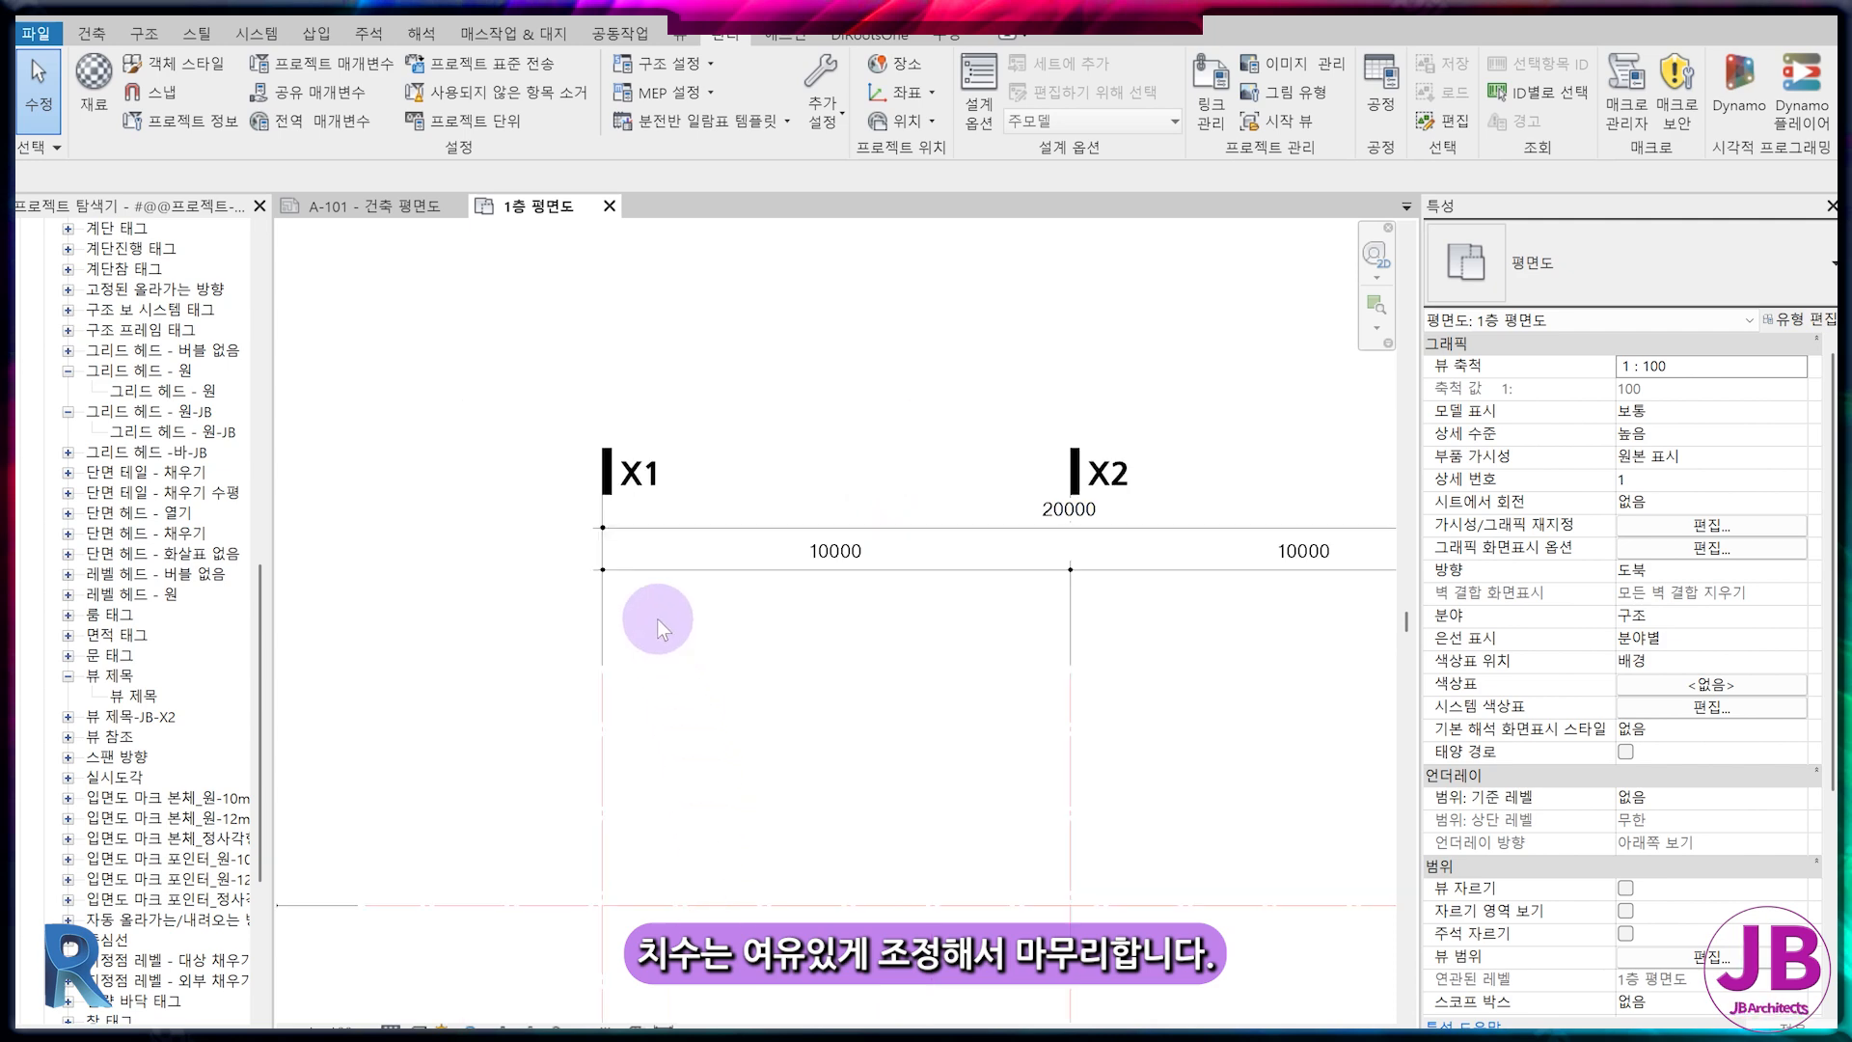
scroll(707, 494, "up", 2)
left_click_drag(704, 487, 700, 526)
middle_click_drag(861, 664, 620, 563)
left_click_drag(631, 452, 630, 494)
left_click(715, 563)
Move the vertical dimension lines between grids Y1 and Y3 inward, leaving more space beside the grid heads
scroll(687, 710, "down", 4)
middle_click_drag(686, 710, 965, 347)
scroll(502, 574, "up", 5)
left_click(590, 396)
left_click_drag(589, 396, 615, 397)
left_click(765, 582)
scroll(707, 486, "down", 3)
middle_click_drag(707, 487, 625, 173)
scroll(598, 598, "up", 3)
left_click_drag(591, 543, 629, 542)
scroll(697, 726, "down", 5)
left_click(777, 730)
middle_click_drag(784, 731, 701, 767)
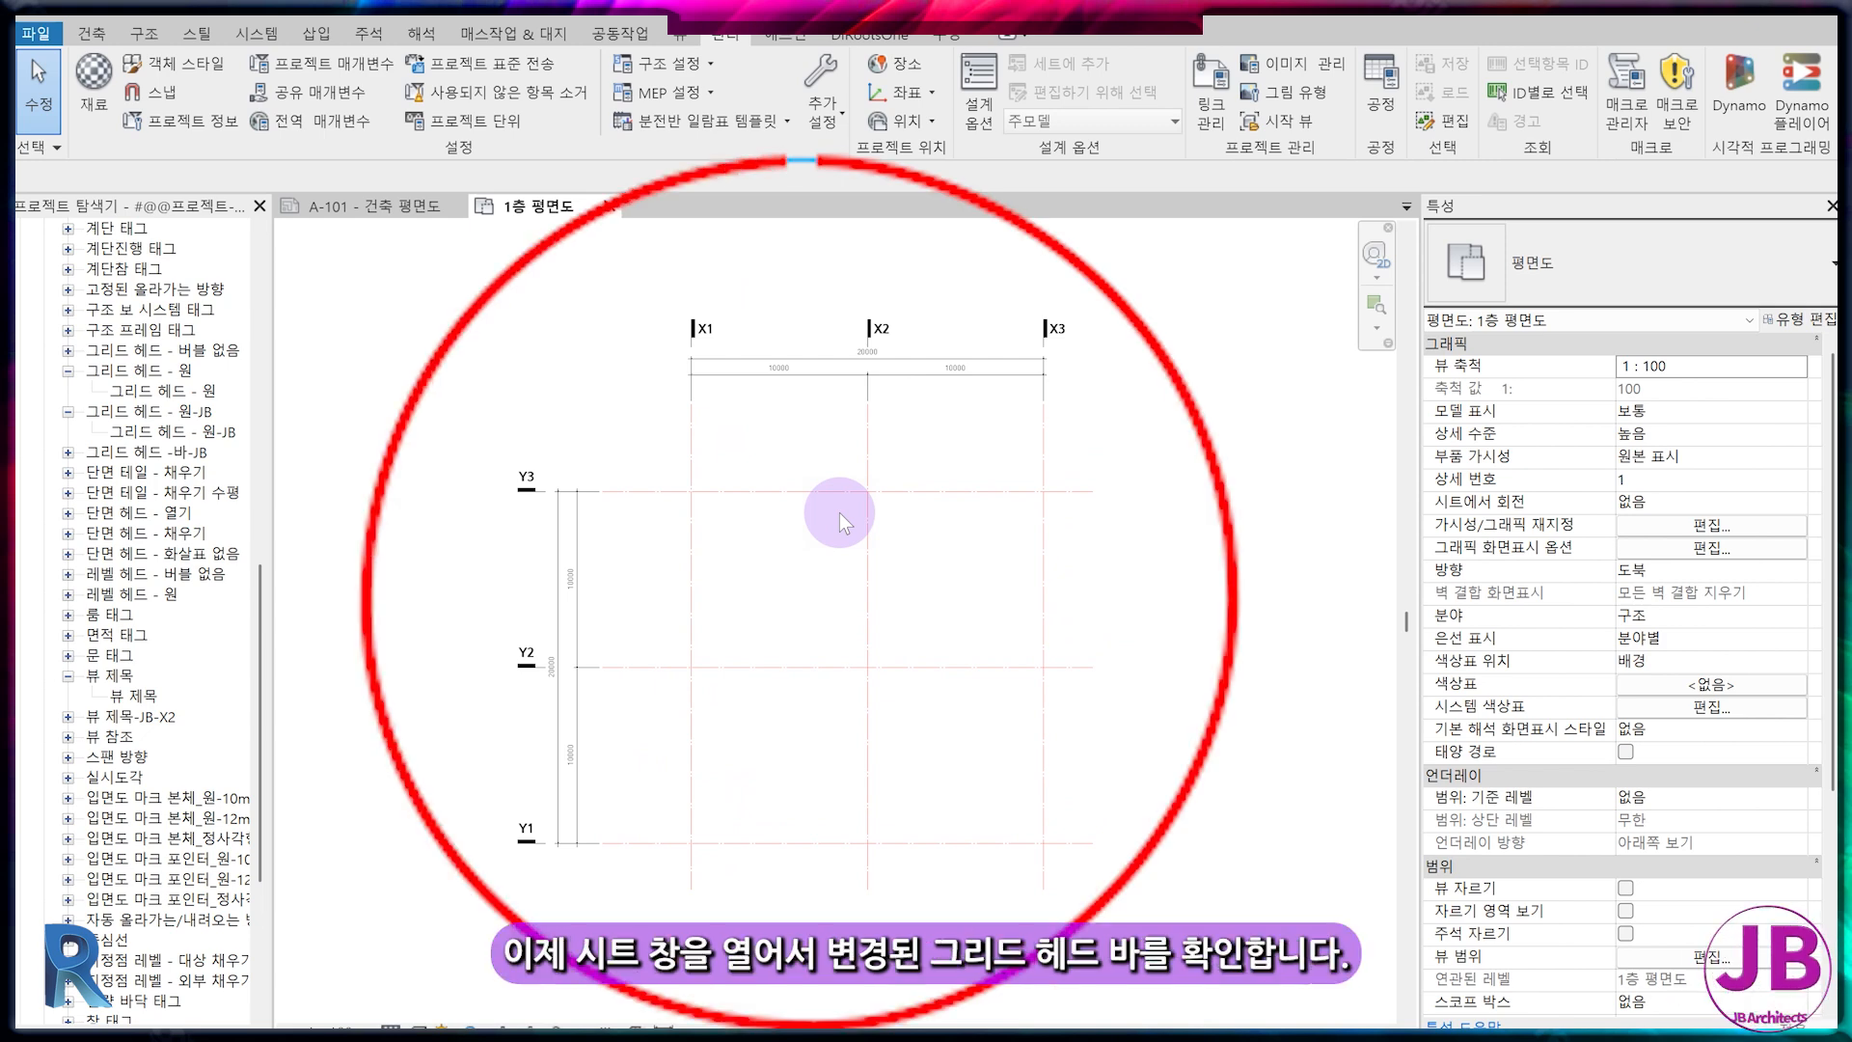
Open sheet A-101 - 건축 평면도 and examine the bar-style grid heads and dimensions in the placed 1층 평면도 view
left_click(363, 204)
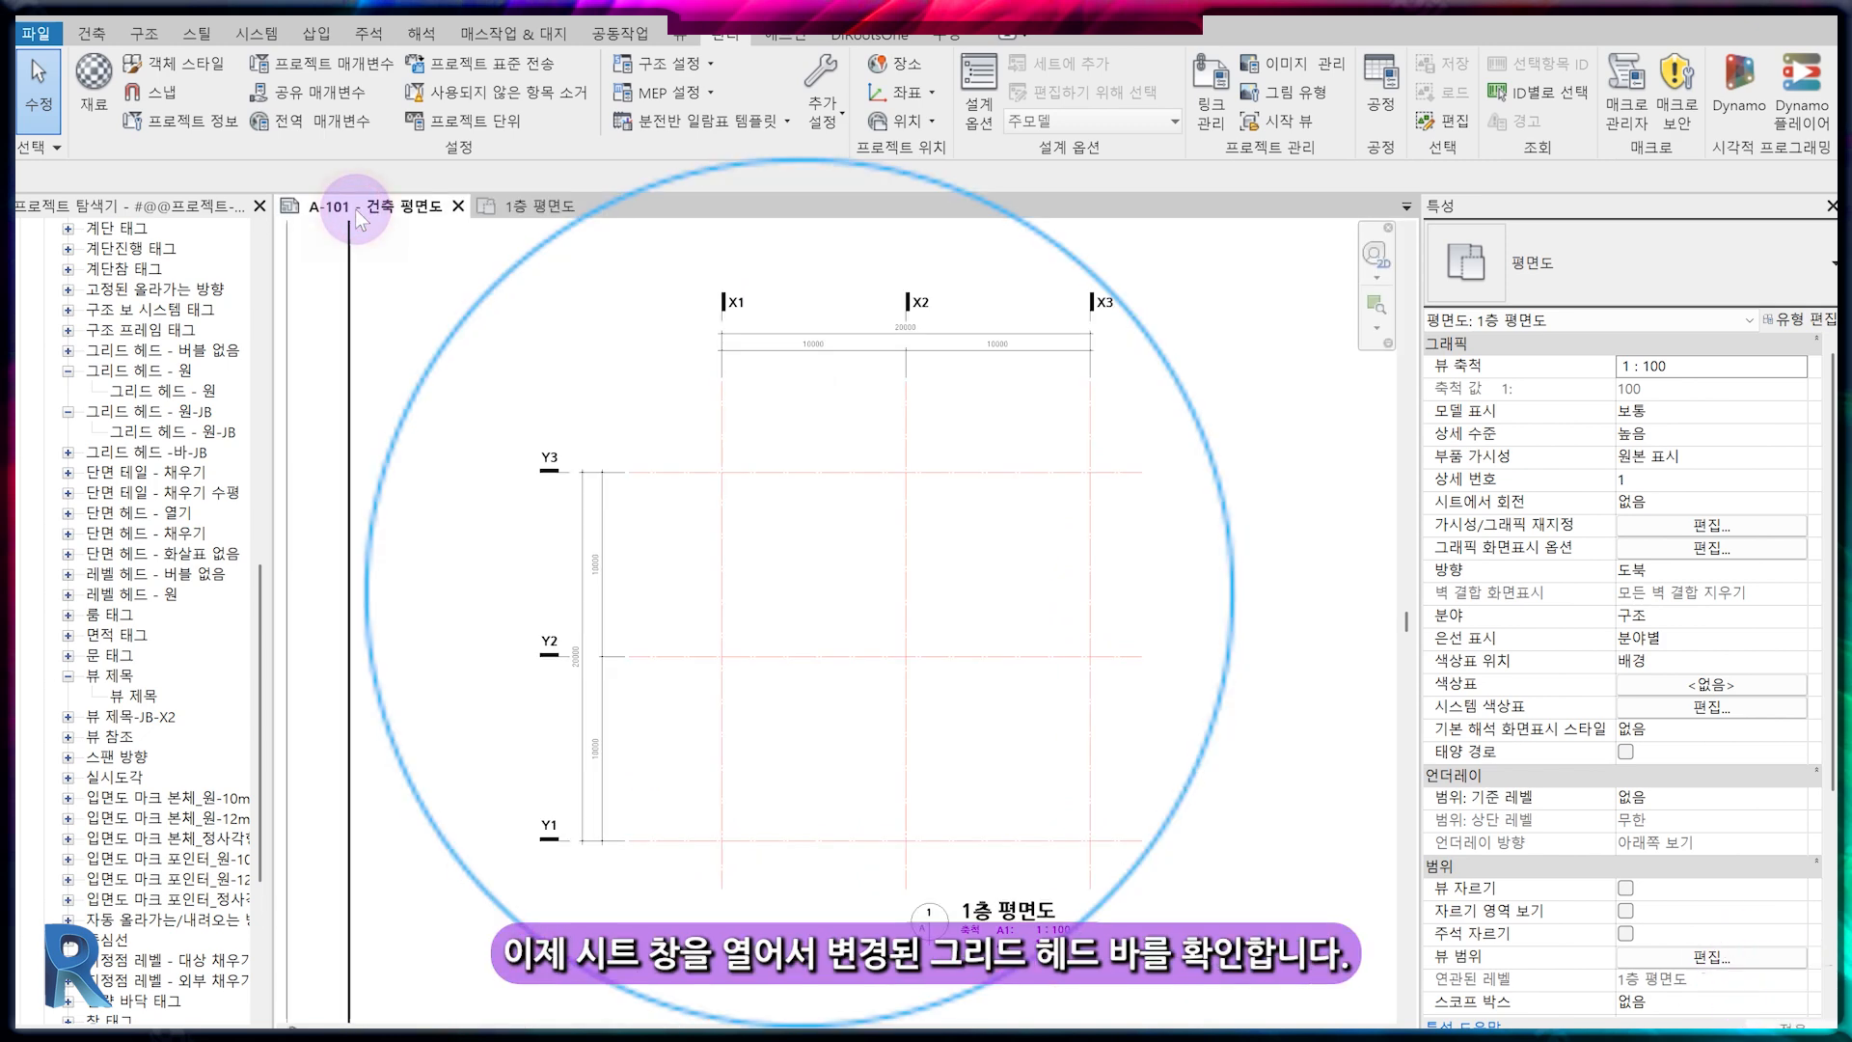
scroll(552, 442, "down", 3)
scroll(706, 834, "up", 1)
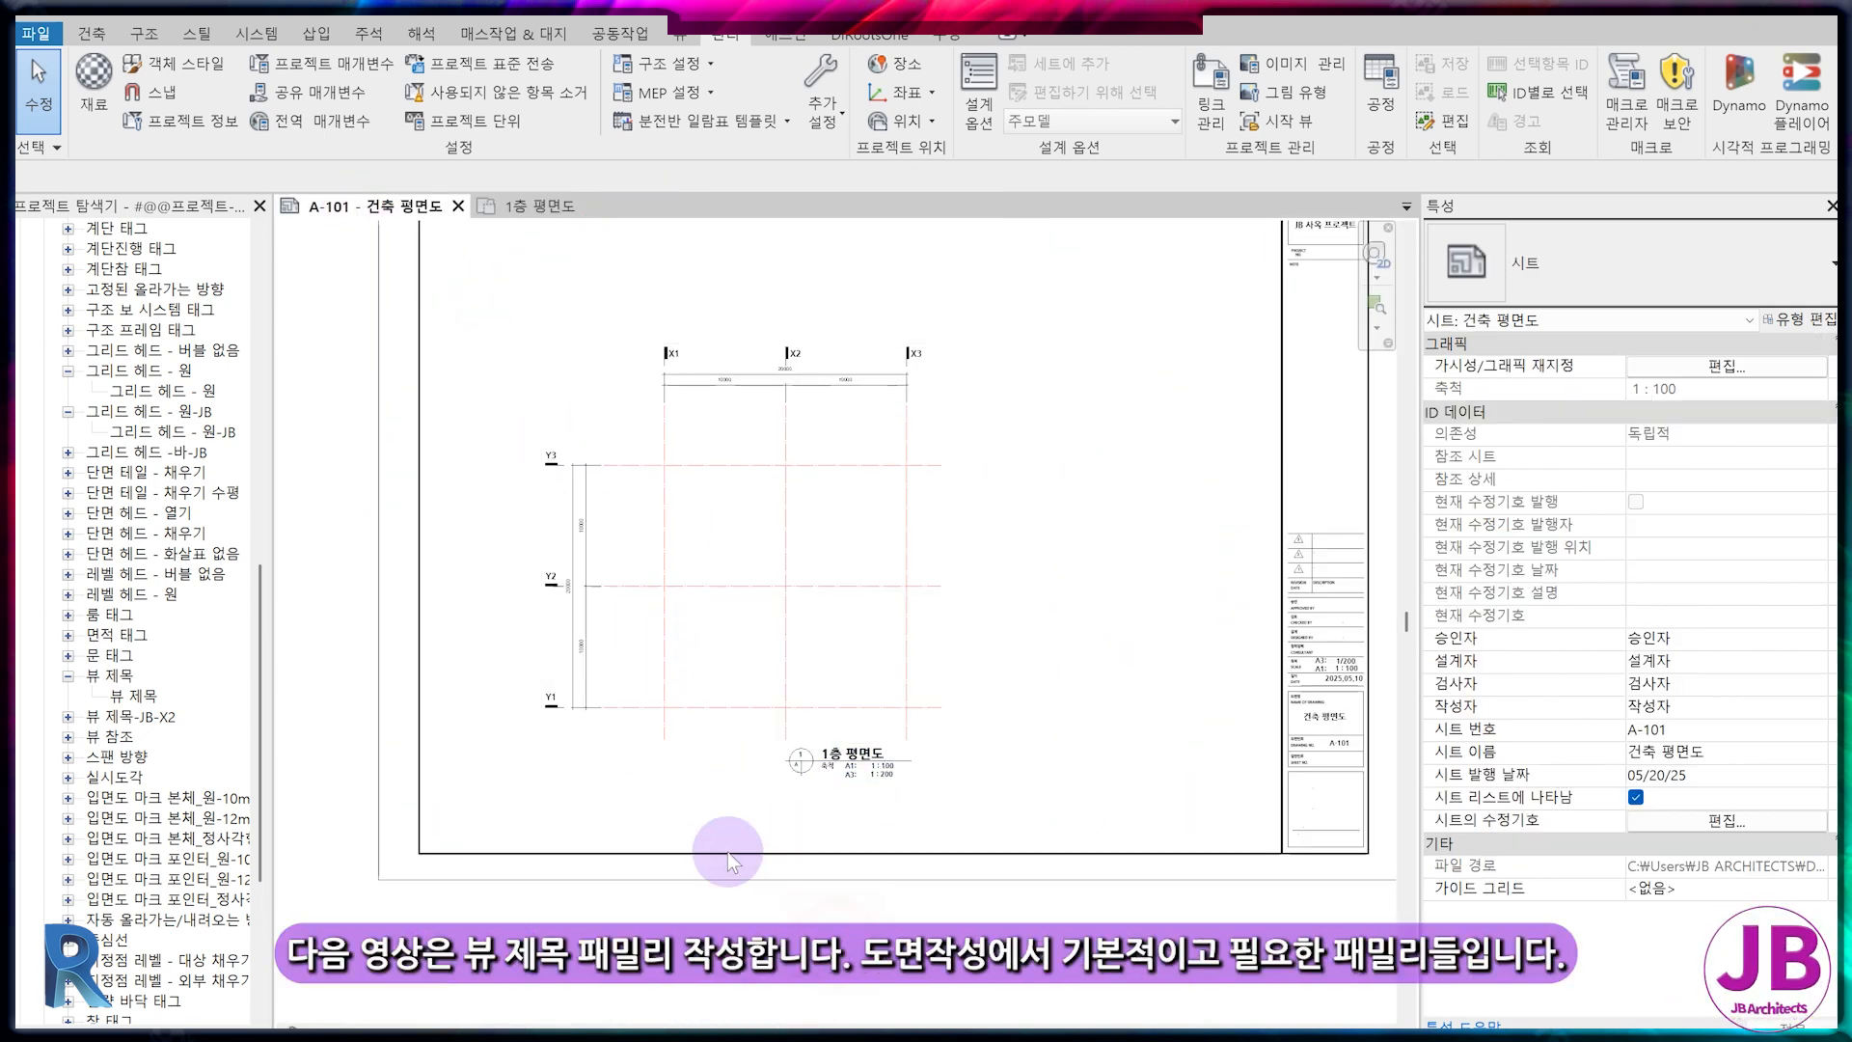
middle_click_drag(707, 837, 746, 872)
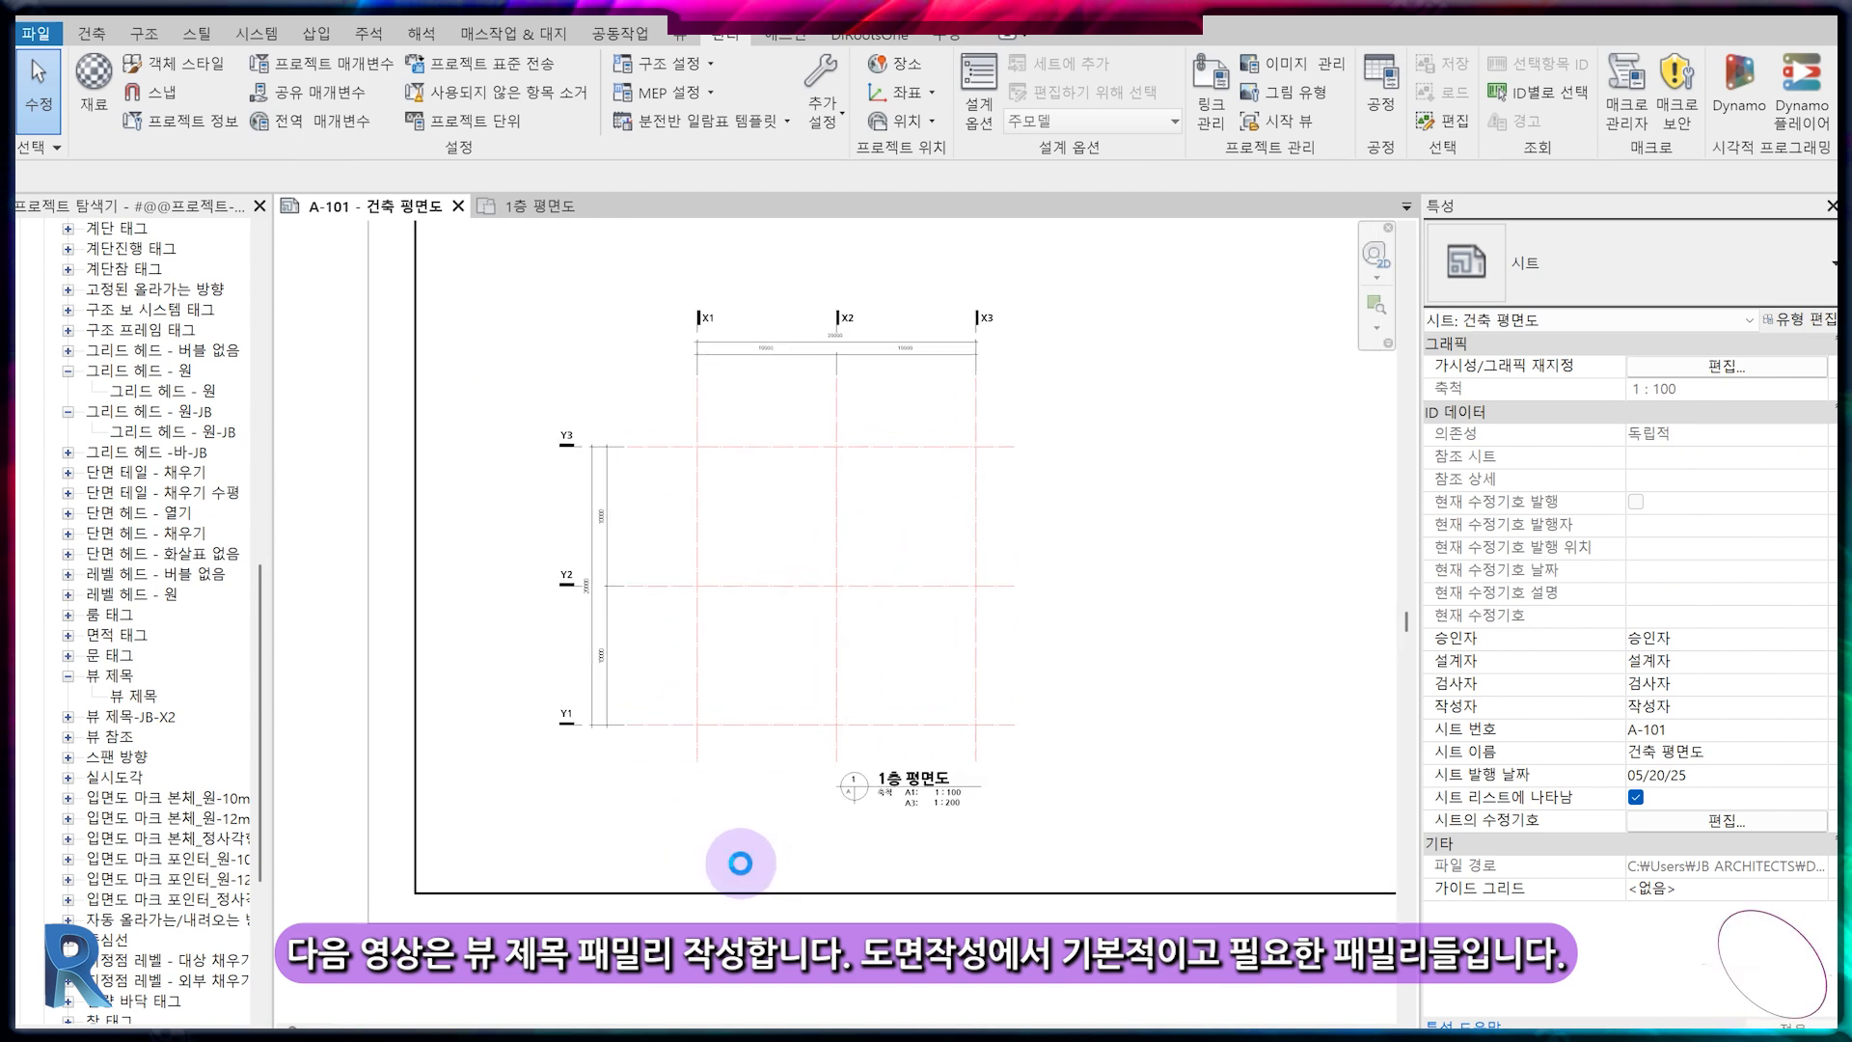
middle_click_drag(1003, 403, 1003, 467)
scroll(1003, 467, "down", 1)
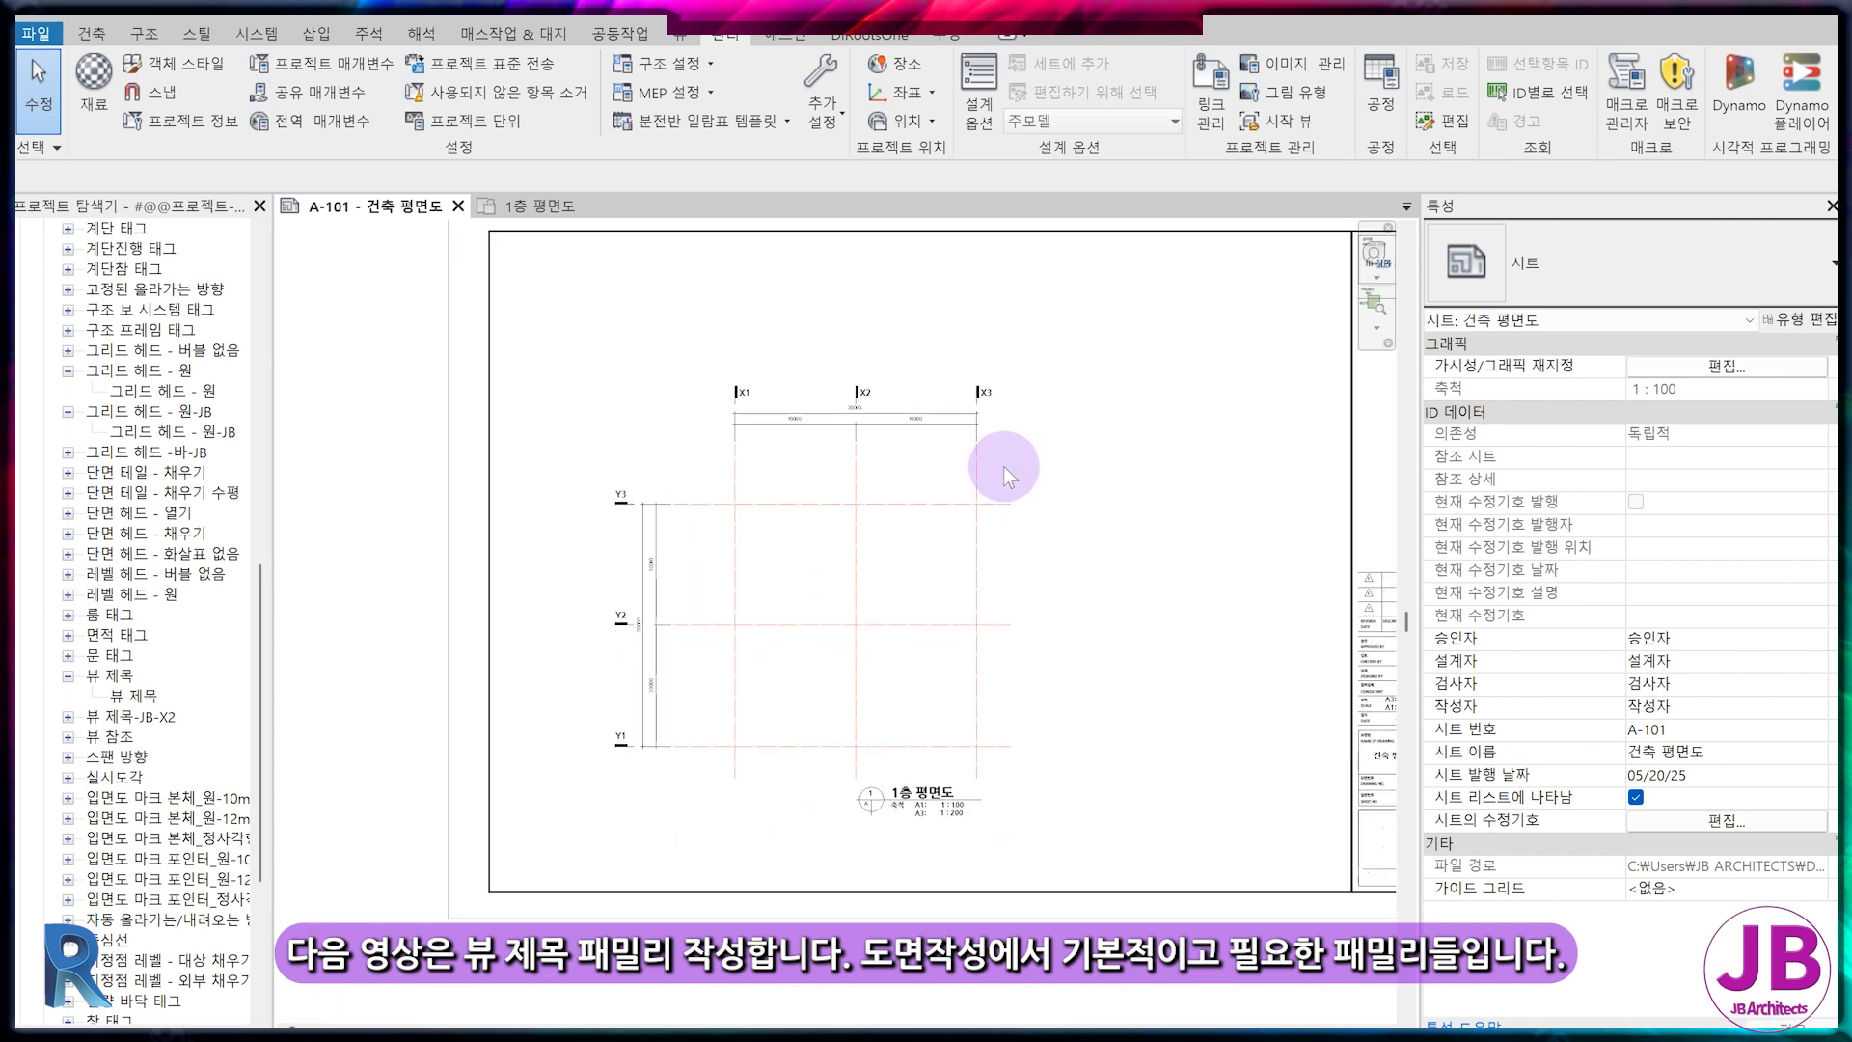
middle_click_drag(790, 567, 687, 652)
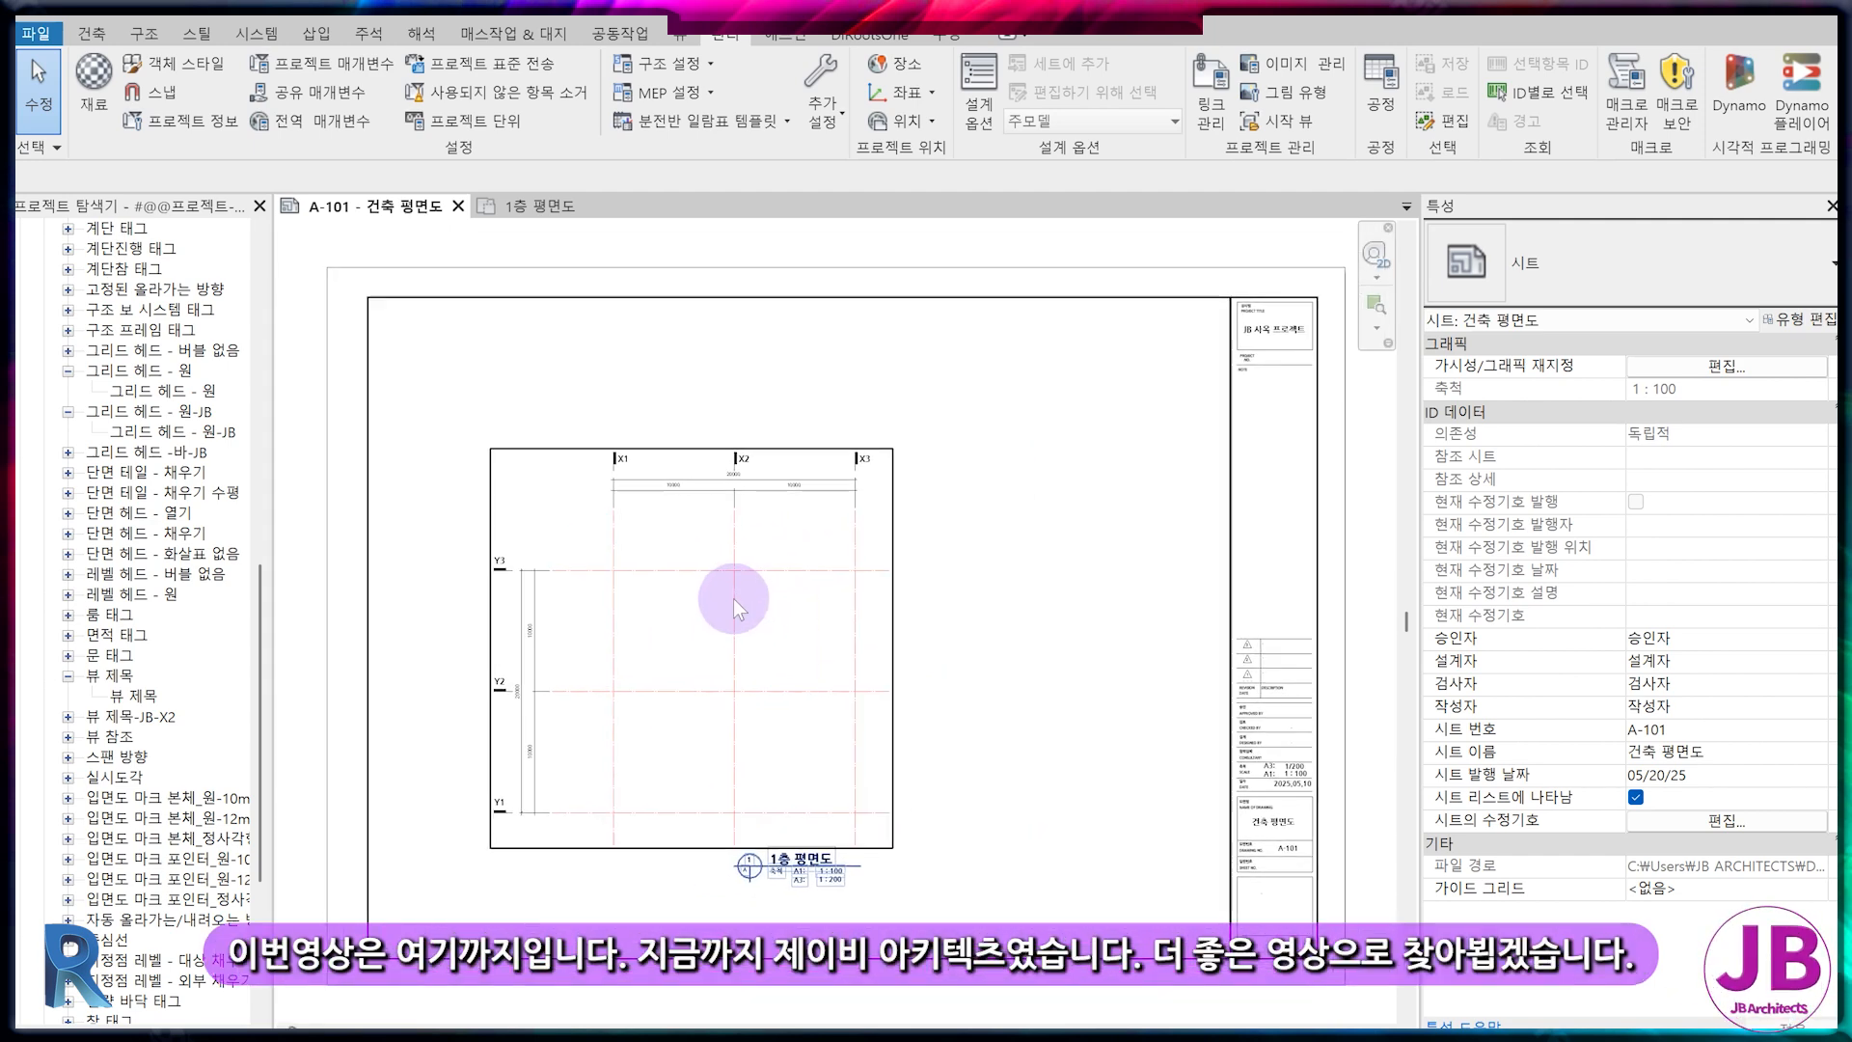